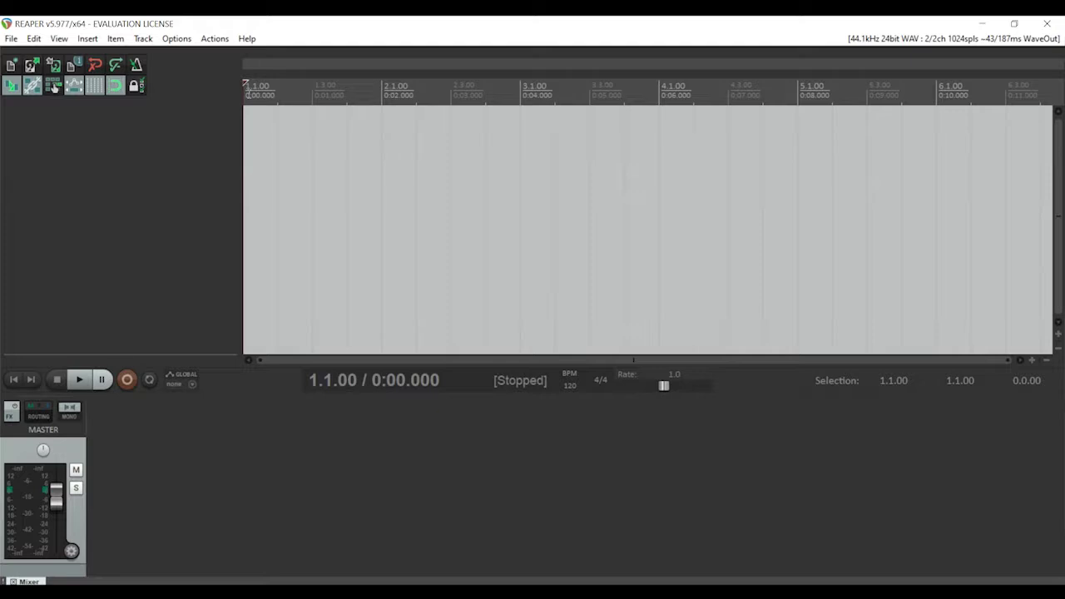
Create a new track, add the JS: Tone Generator effect to it, and mute the track
key("ctrl+t")
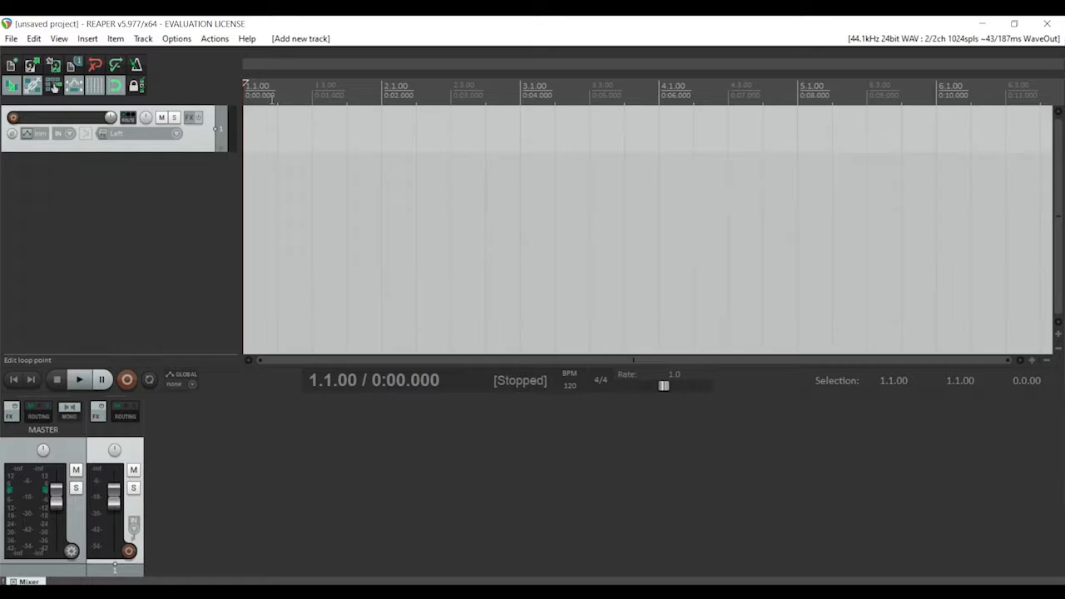
left_click(191, 119)
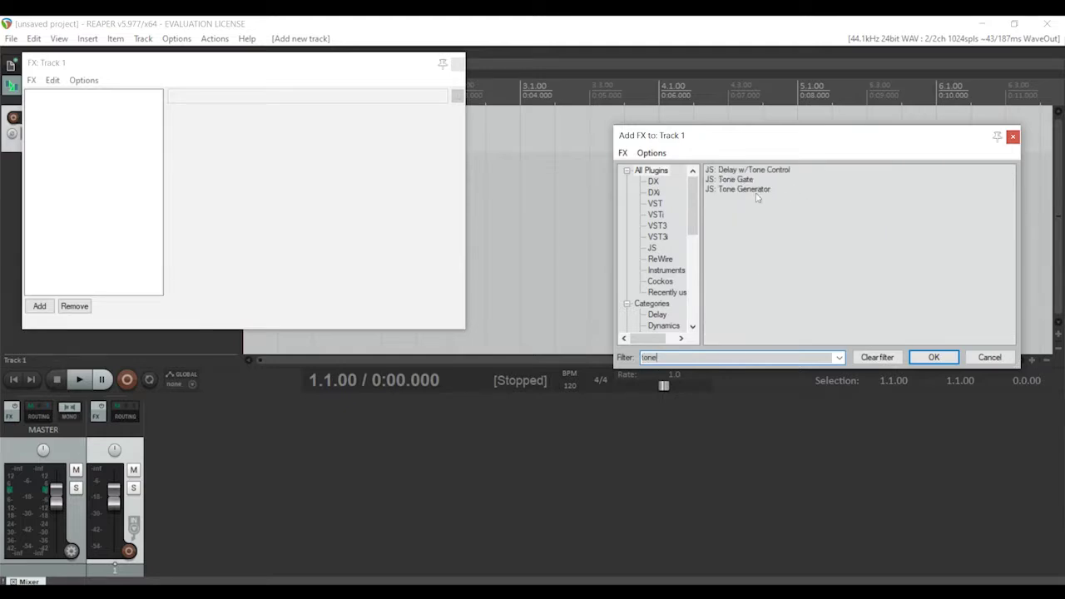
double_click(751, 189)
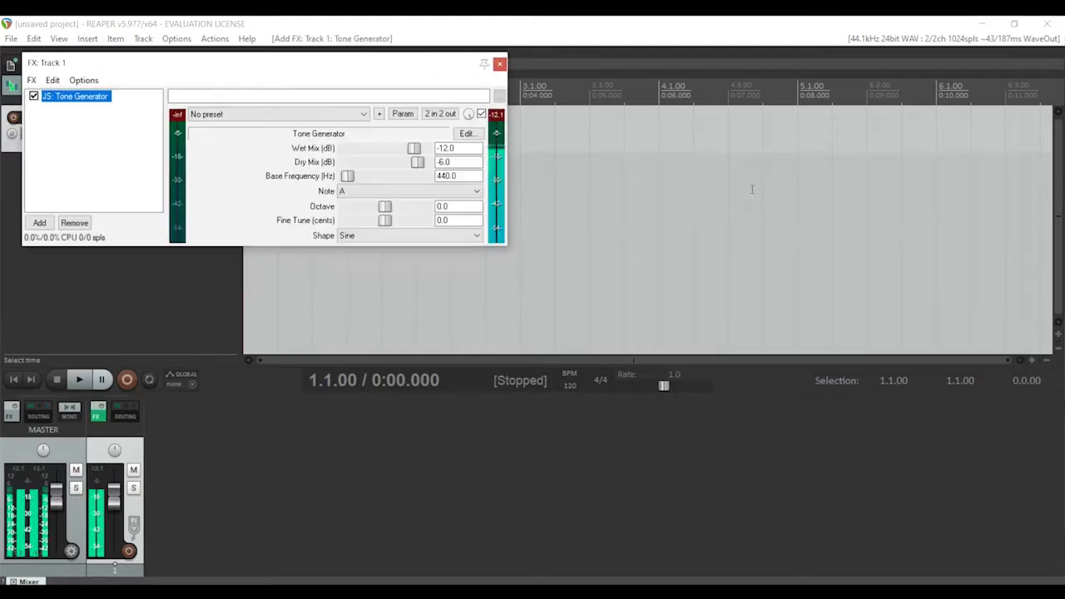
left_click(499, 65)
left_click(161, 118)
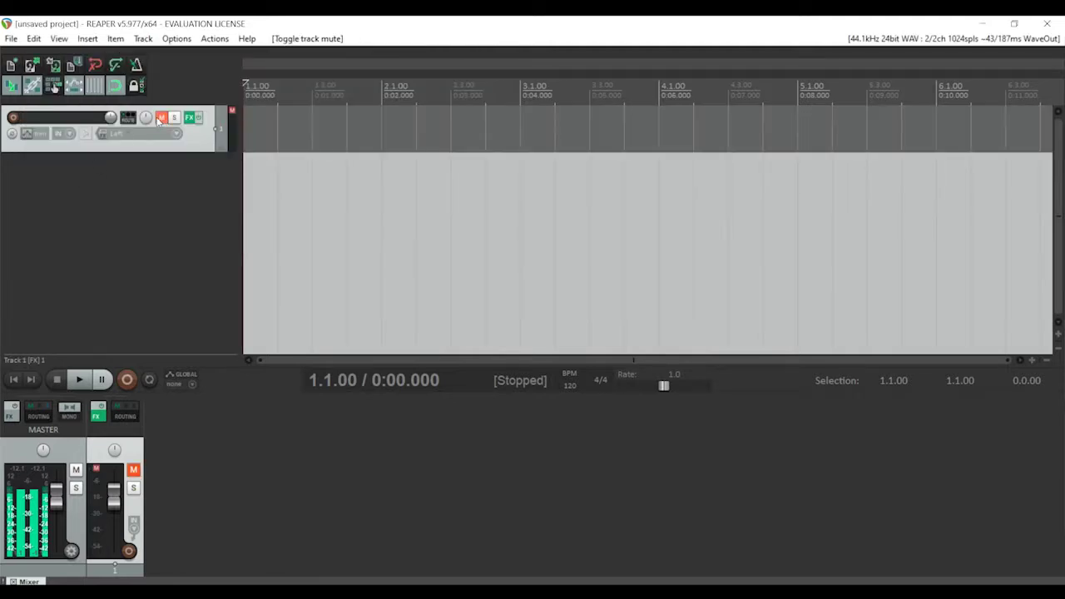
Show track 1's volume envelope and add a point at 1.2.00, lowered to the bottom of the lane
left_click(33, 133)
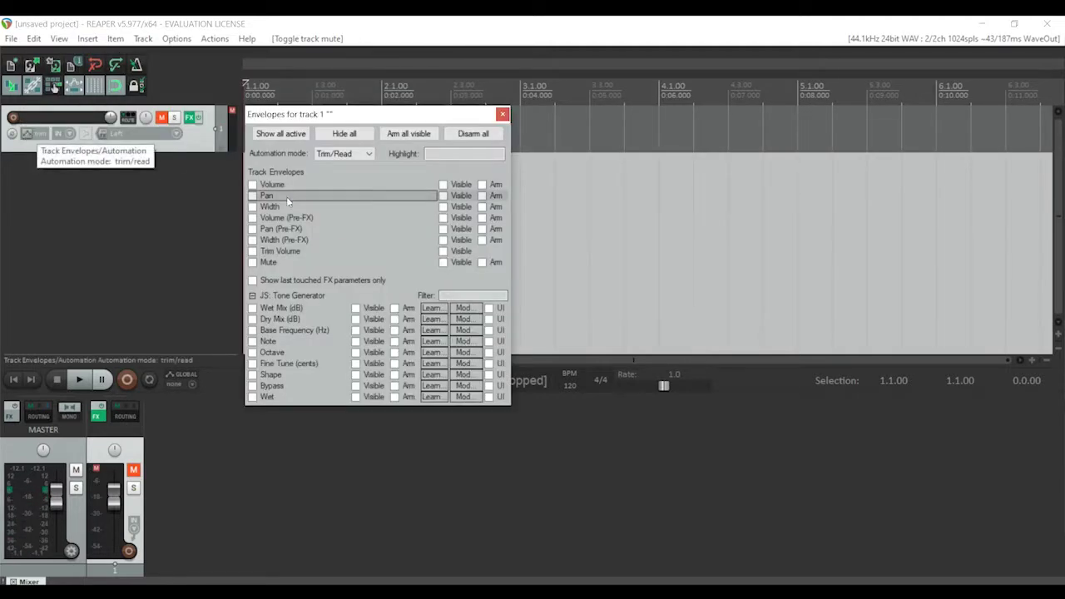
left_click(285, 188)
left_click(502, 114)
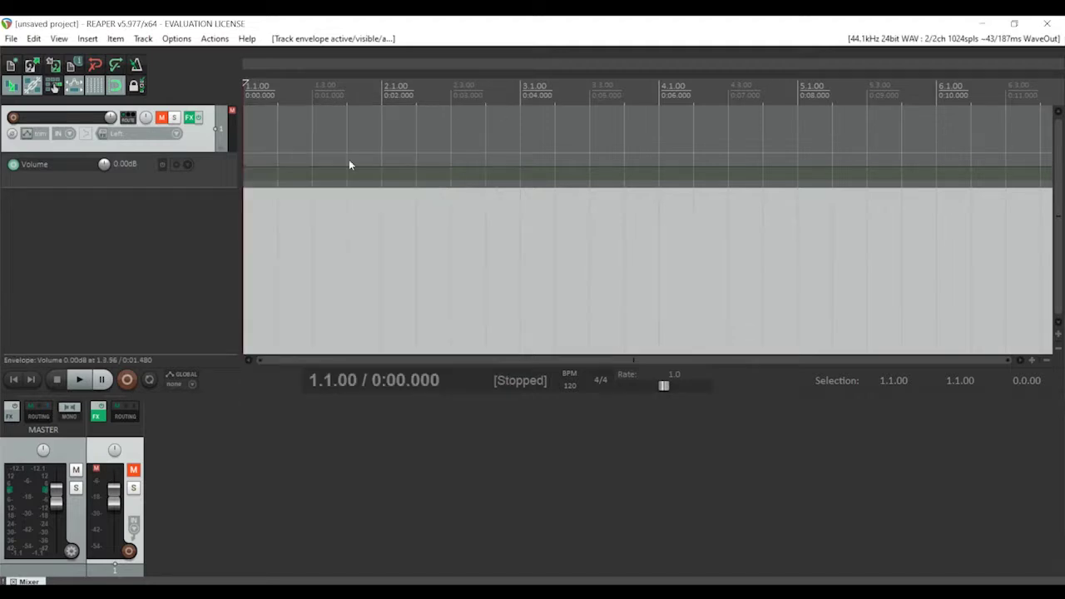
left_click(281, 166)
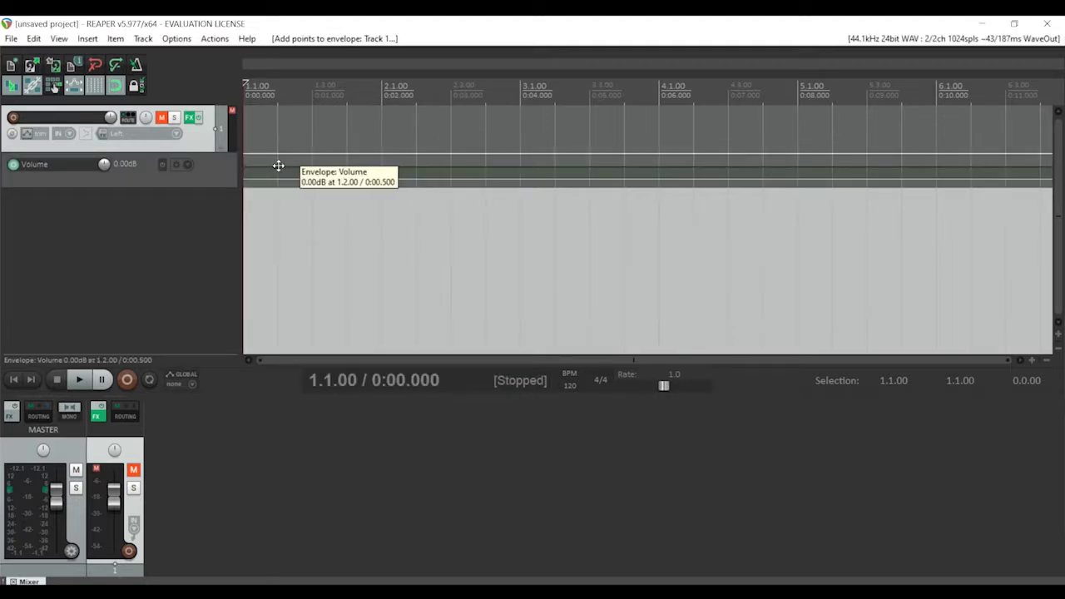
left_click_drag(278, 165, 278, 292)
Set the time selection from 1.1.00 to 1.2.00, unmute track 1, and test playback of that beat
left_click_drag(283, 100, 239, 103)
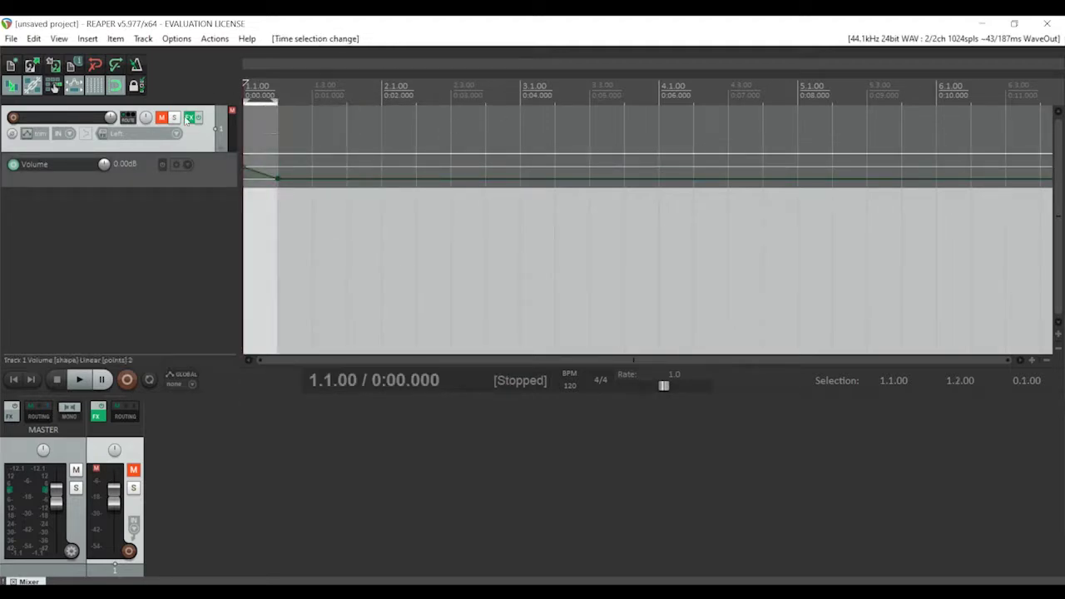
left_click(162, 117)
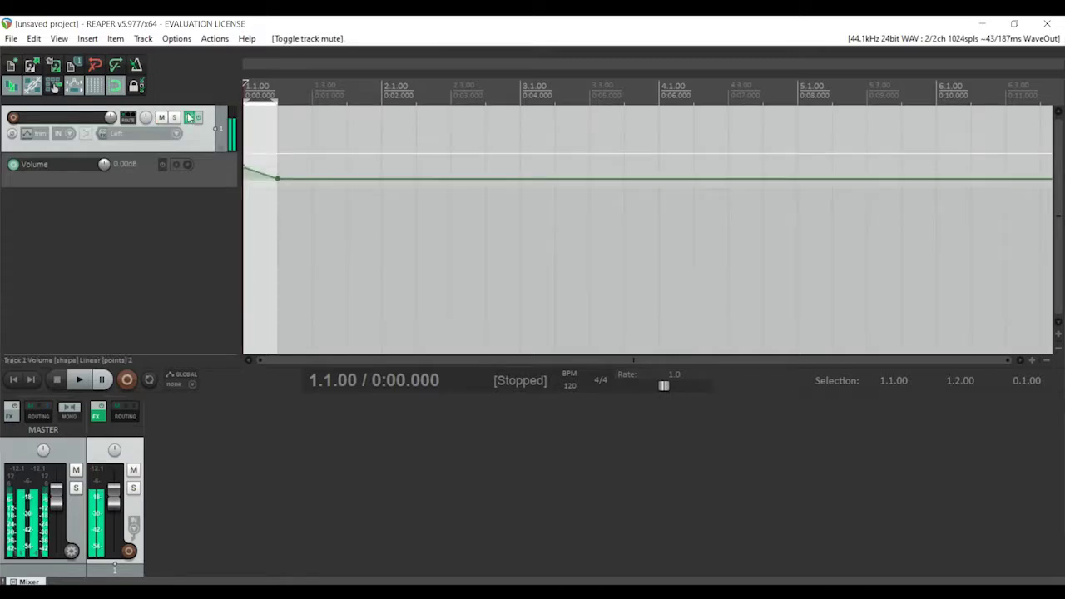
key("space")
key("space")
Raise the project tempo to 960 BPM and listen to the looped selection
scroll(571, 384, "up", 10)
key("space")
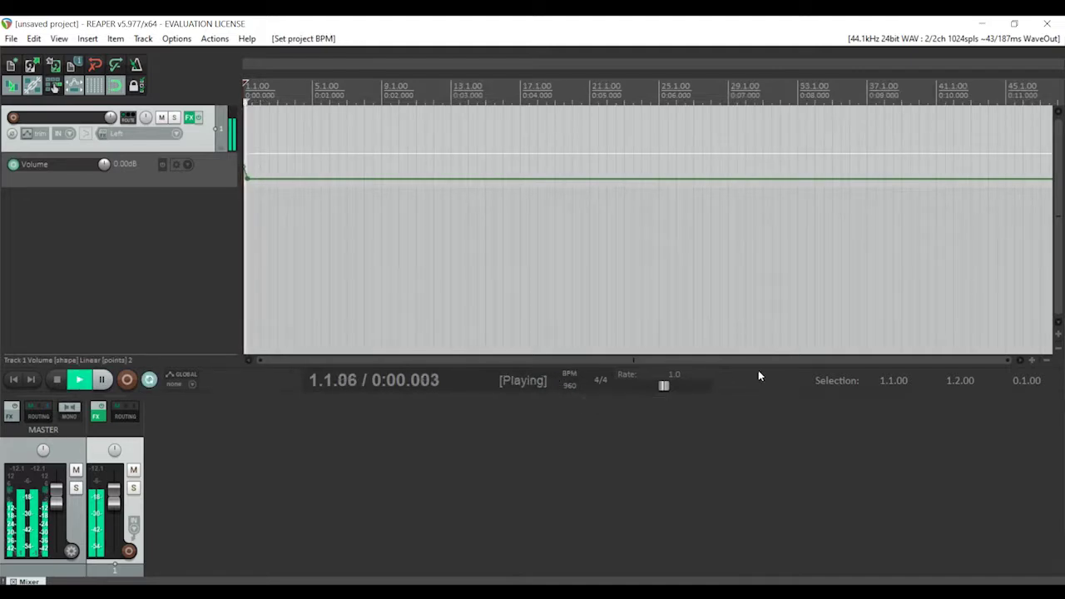
scroll(787, 335, "up", 6)
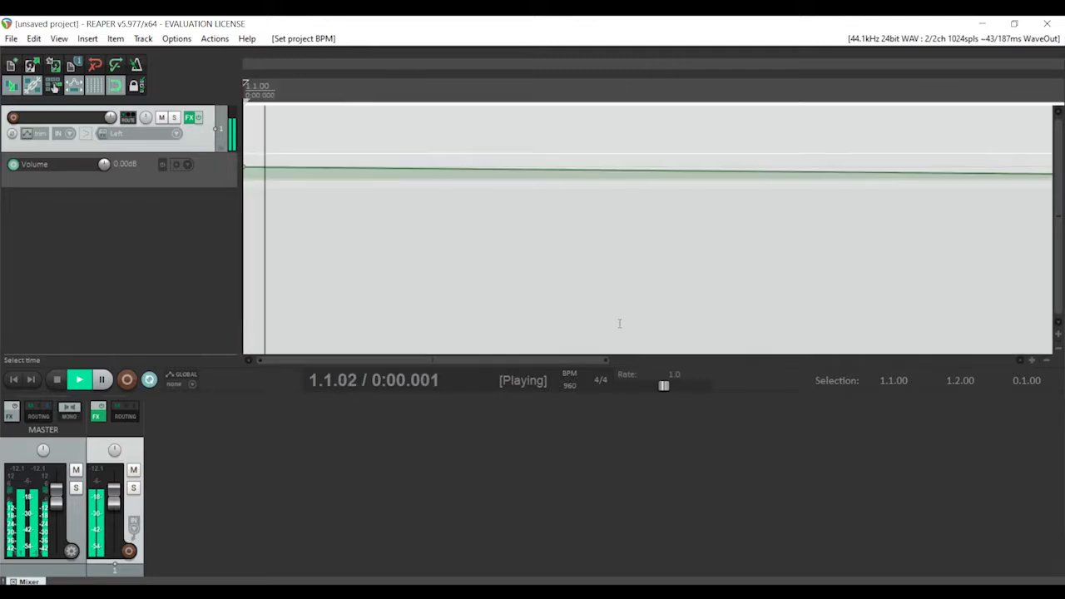
key("space")
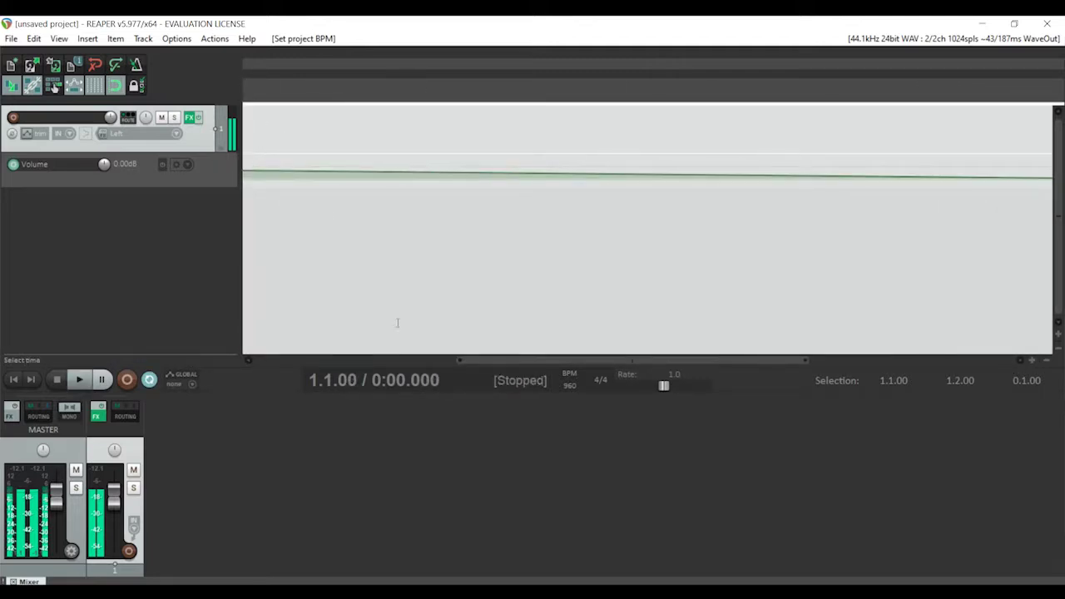
Add a volume envelope point at 1.1.05, lower the envelope's starting point to about -69.6 dB, and play the loop
left_click_drag(573, 361, 381, 360)
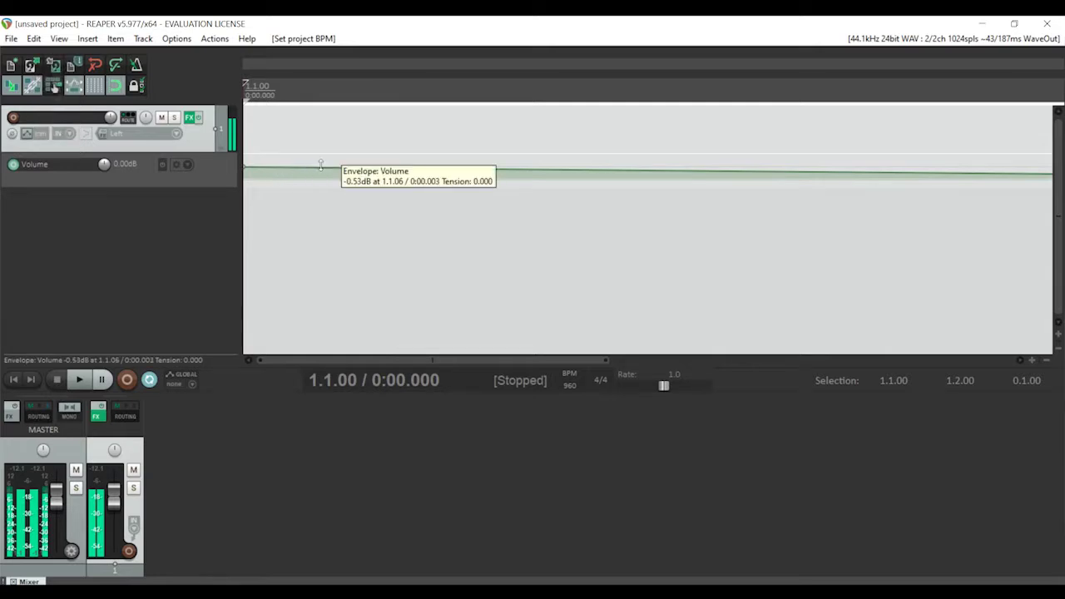
key("Right")
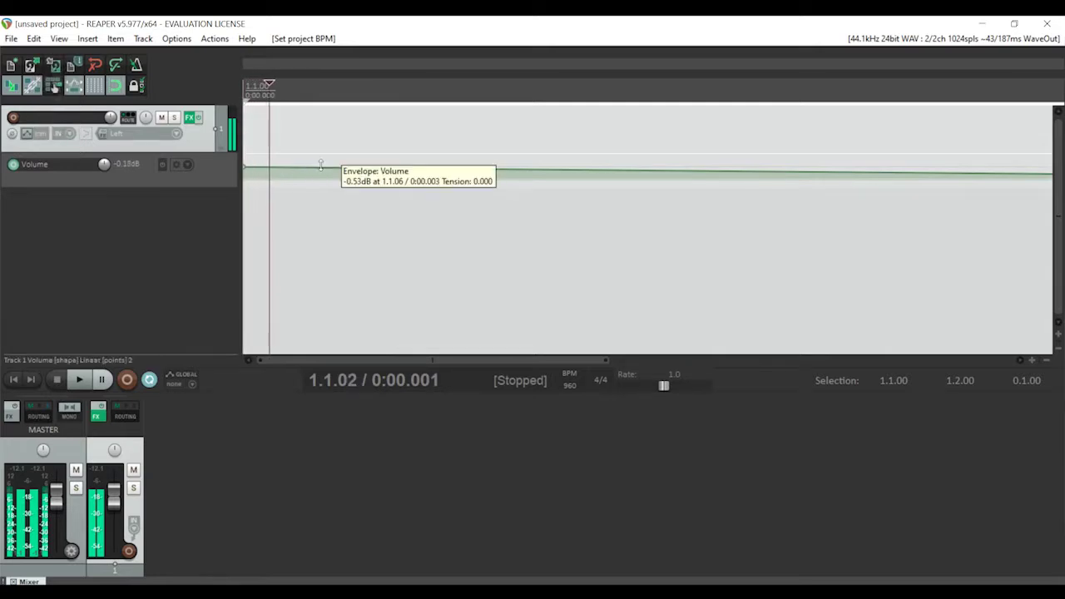
key("Right")
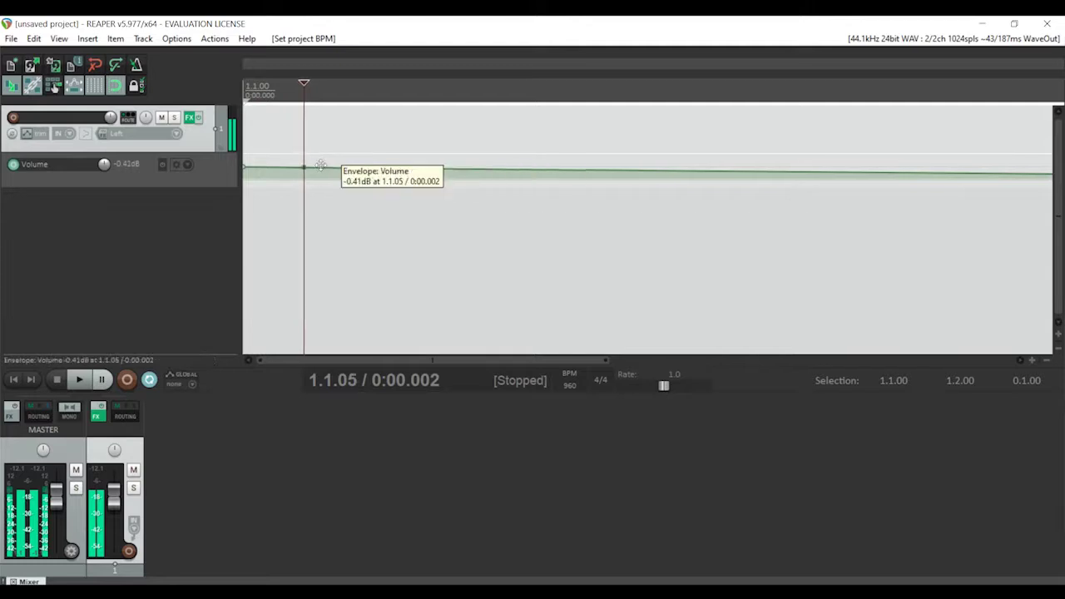
left_click(321, 165)
left_click_drag(244, 165, 242, 286)
key("Home")
key("XF86AudioLowerVolume")
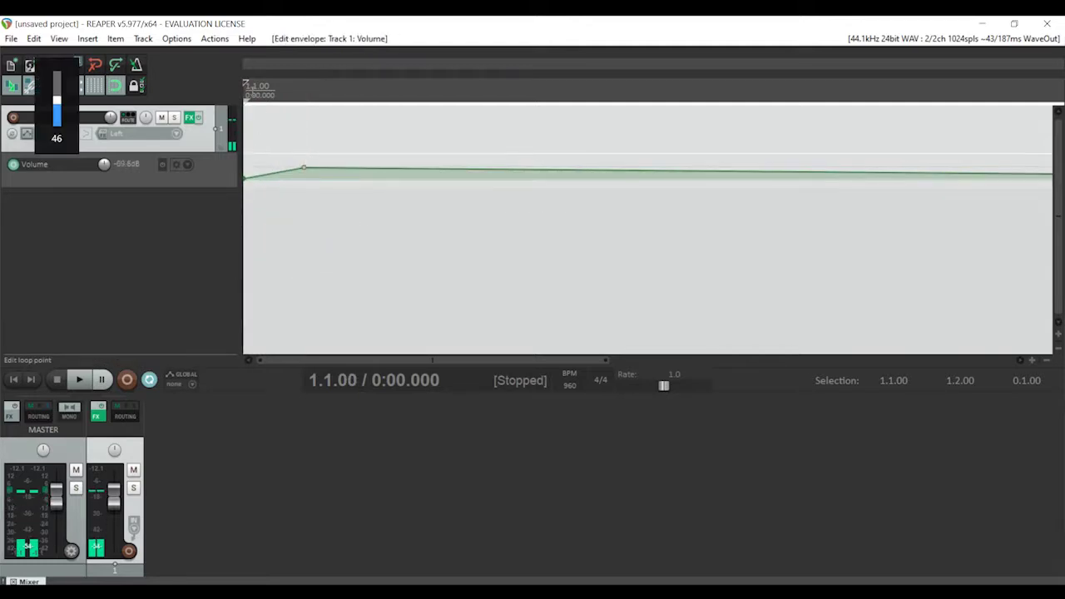
key("space")
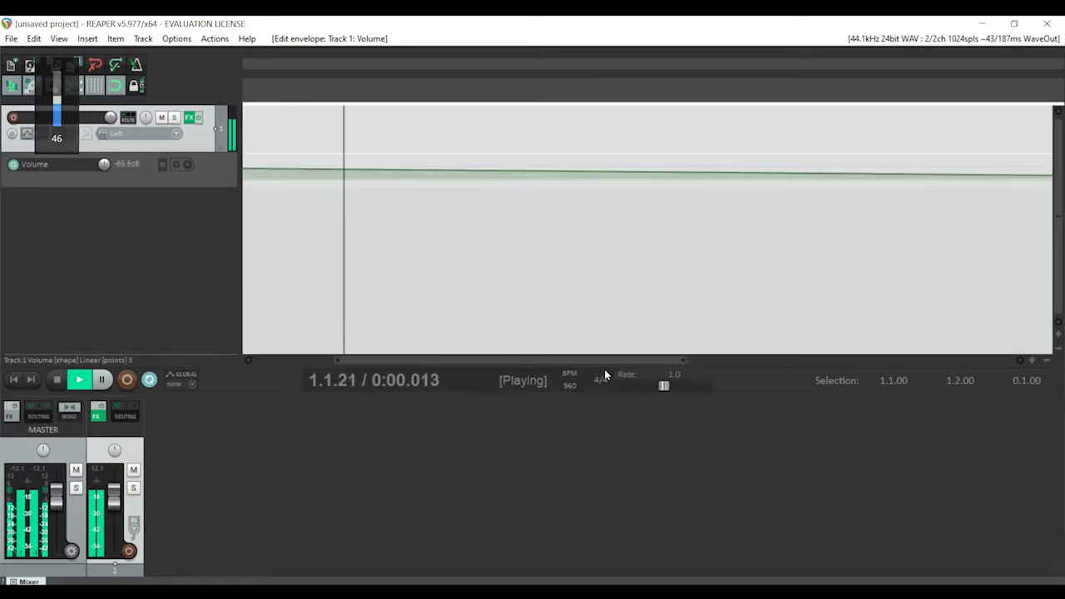
Set the Tone Generator's base frequency to 420 Hz
left_click(190, 120)
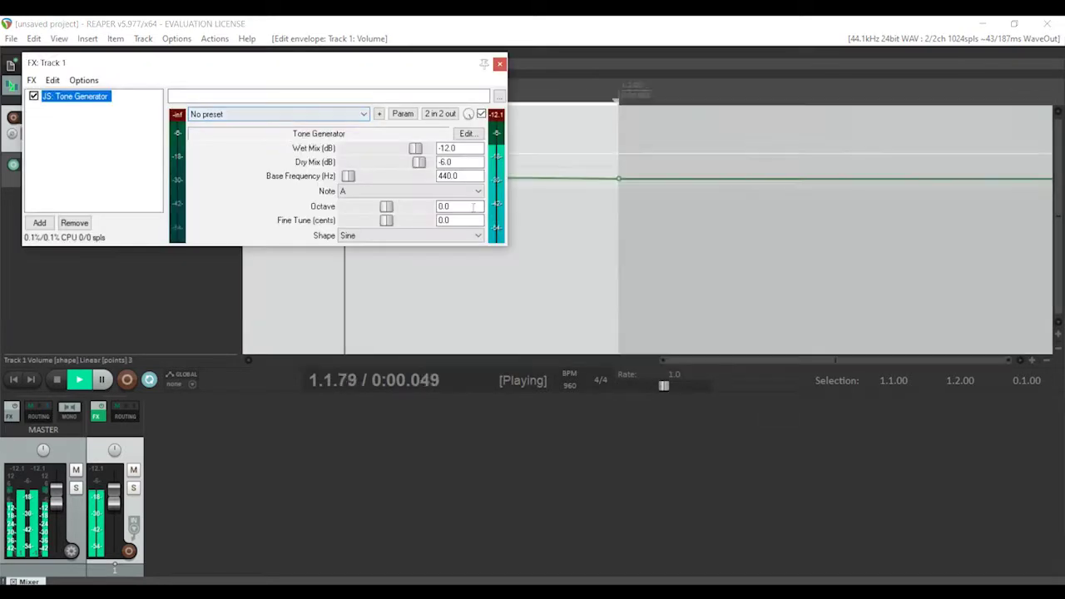
left_click(449, 176)
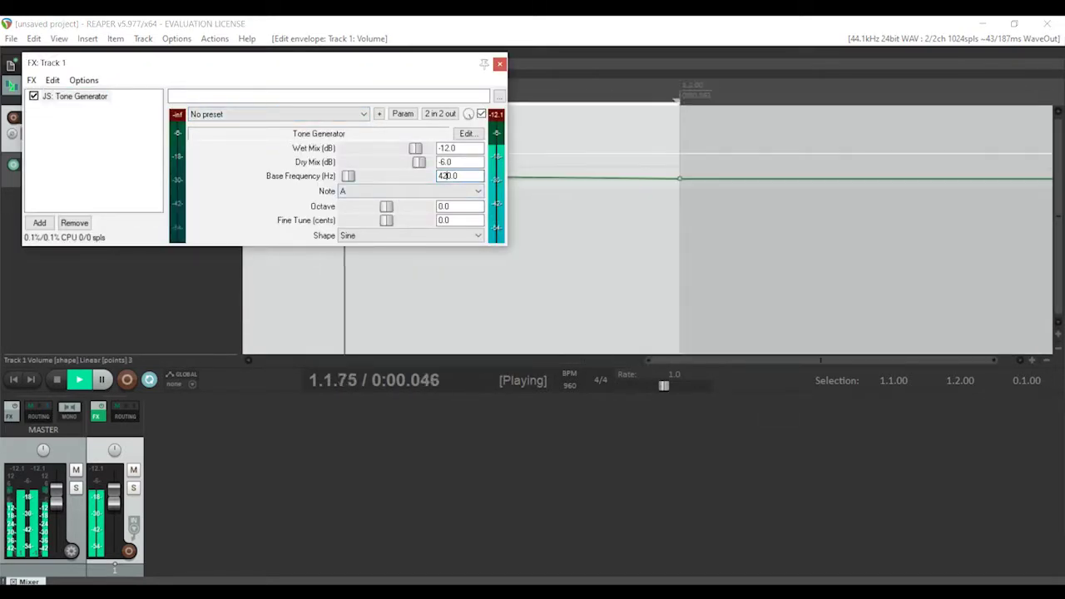
key("BackSpace")
type("2")
Add the VST: ReaEQ (Cockos) effect to track 1's effect chain
left_click(31, 80)
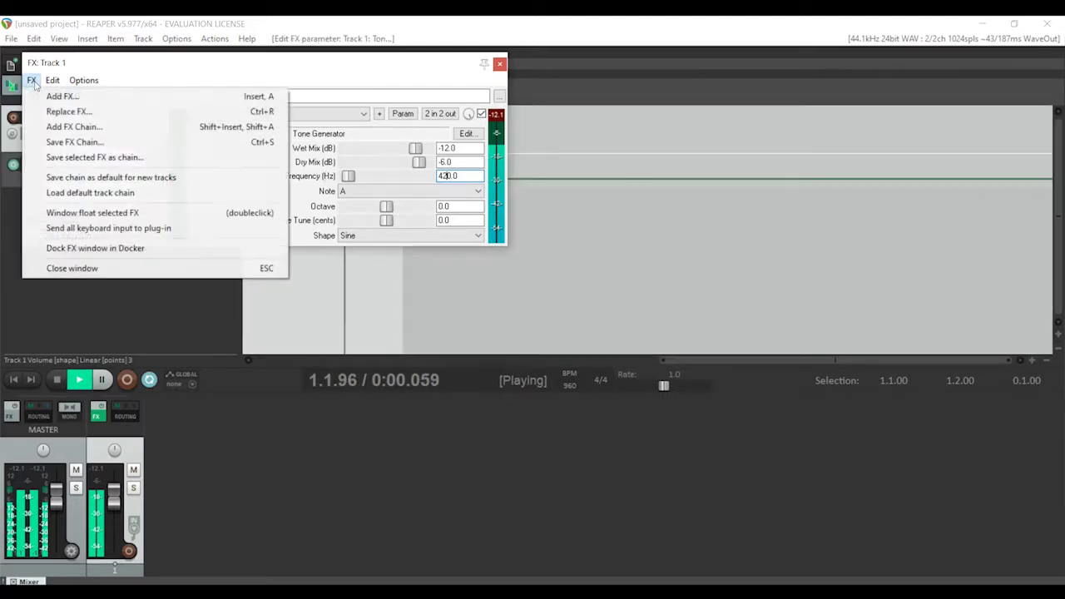
left_click(53, 95)
type("eq")
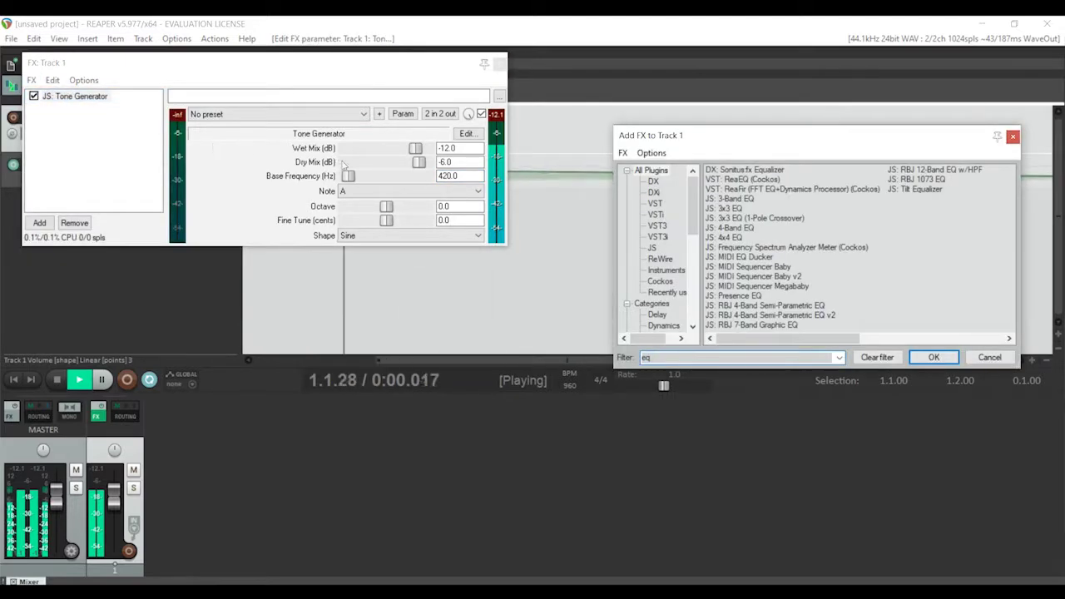
double_click(732, 180)
Change ReaEQ band 1 to a high-pass filter and raise its frequency to about 200 Hz
left_click(307, 254)
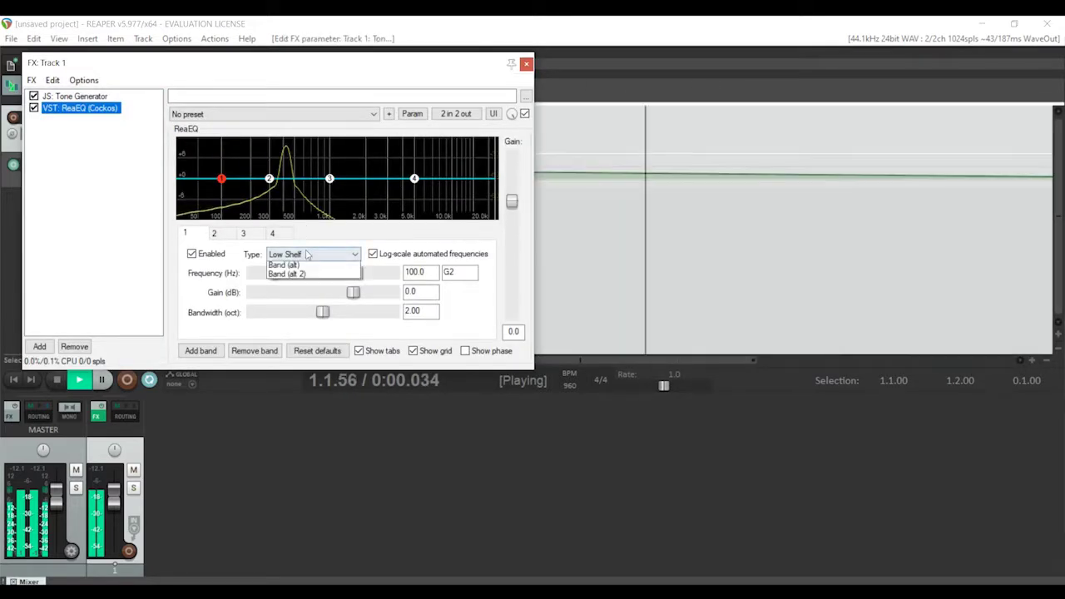
left_click(333, 293)
left_click(291, 255)
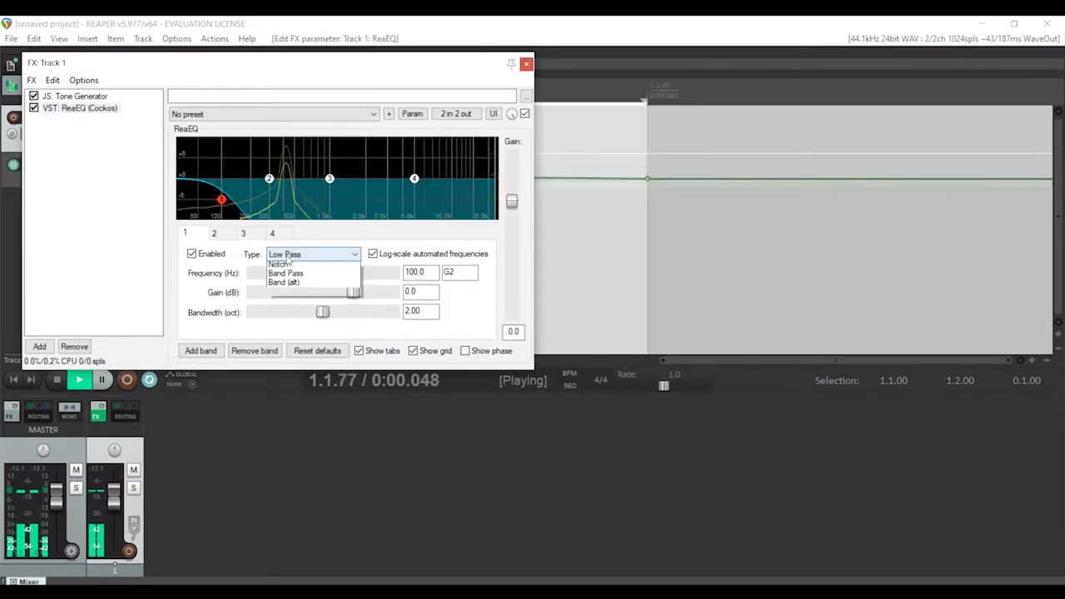
left_click(291, 301)
left_click_drag(223, 200, 254, 204)
Change ReaEQ band 4 to Low Pass and lower its frequency to about 1227 Hz
left_click(271, 233)
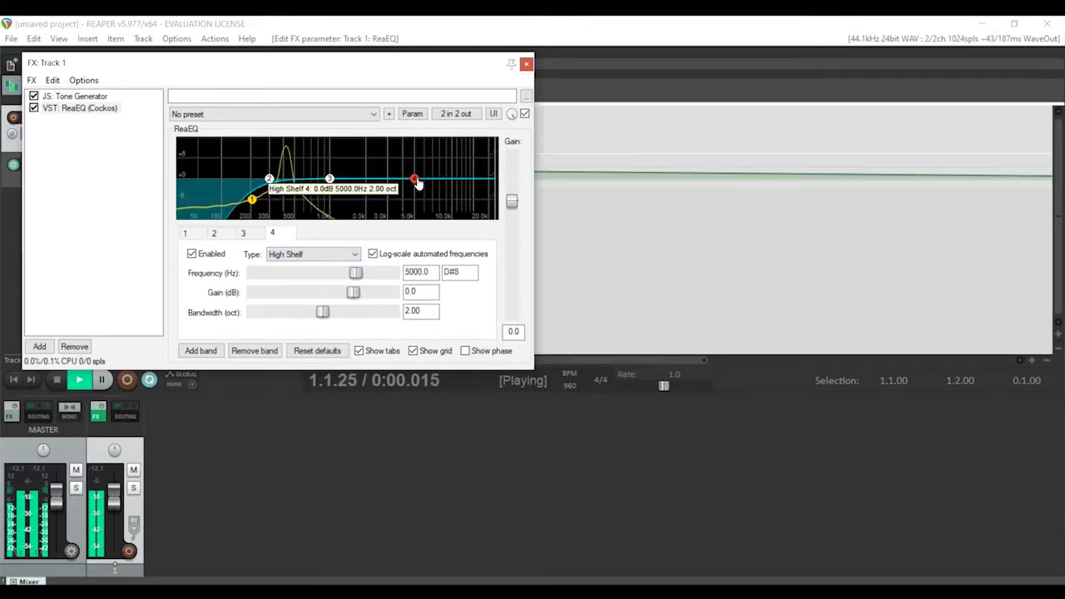
left_click(331, 255)
left_click(333, 292)
left_click_drag(414, 202, 339, 200)
Add JS: Graphical Dynamic Waveshaper to track 1 and draw an uneven transfer curve slightly above the diagonal
left_click(32, 80)
left_click(42, 96)
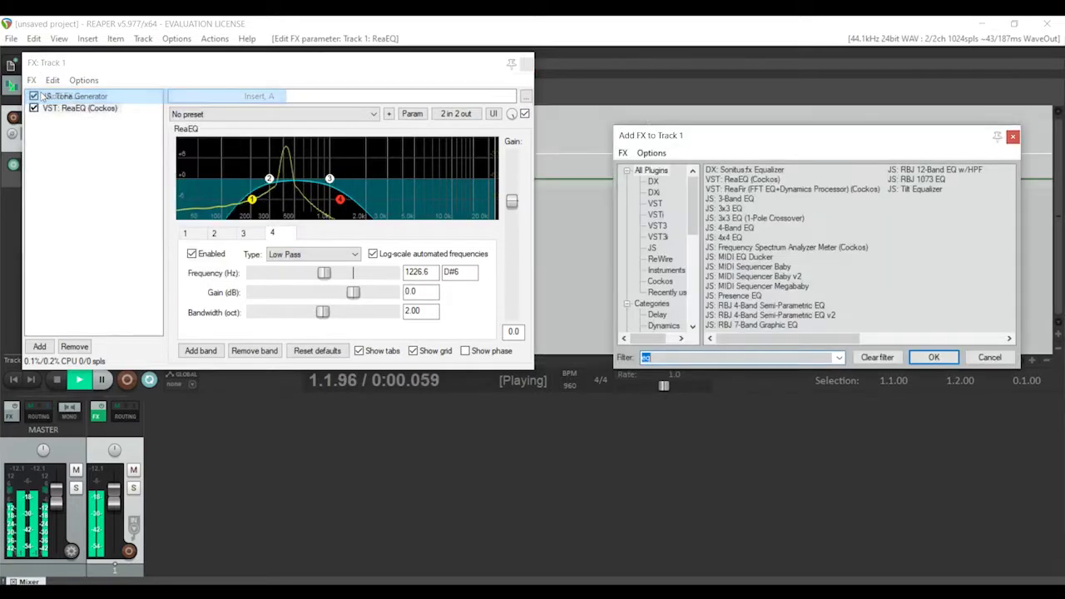
type("graph")
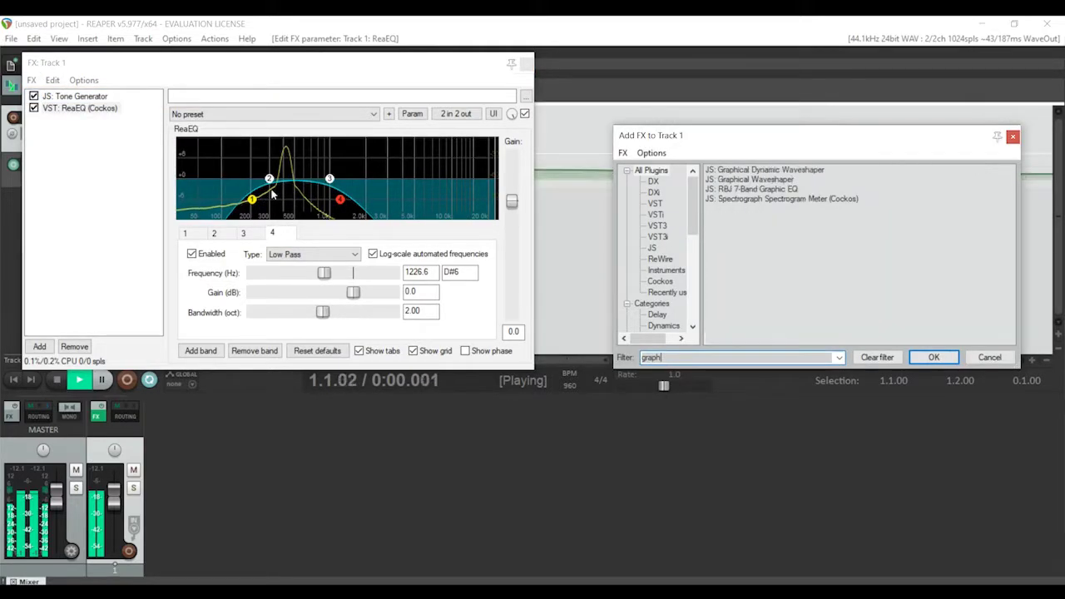
double_click(764, 170)
left_click(396, 296)
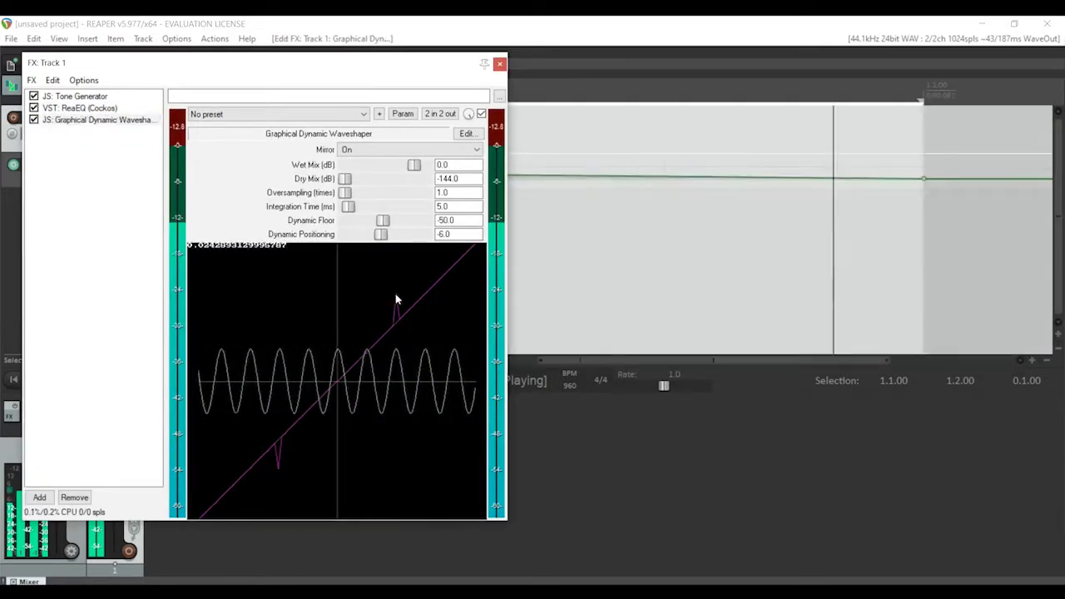
mouse_move(464, 254)
left_mouse_down()
mouse_move(417, 286)
mouse_move(336, 391)
left_mouse_up()
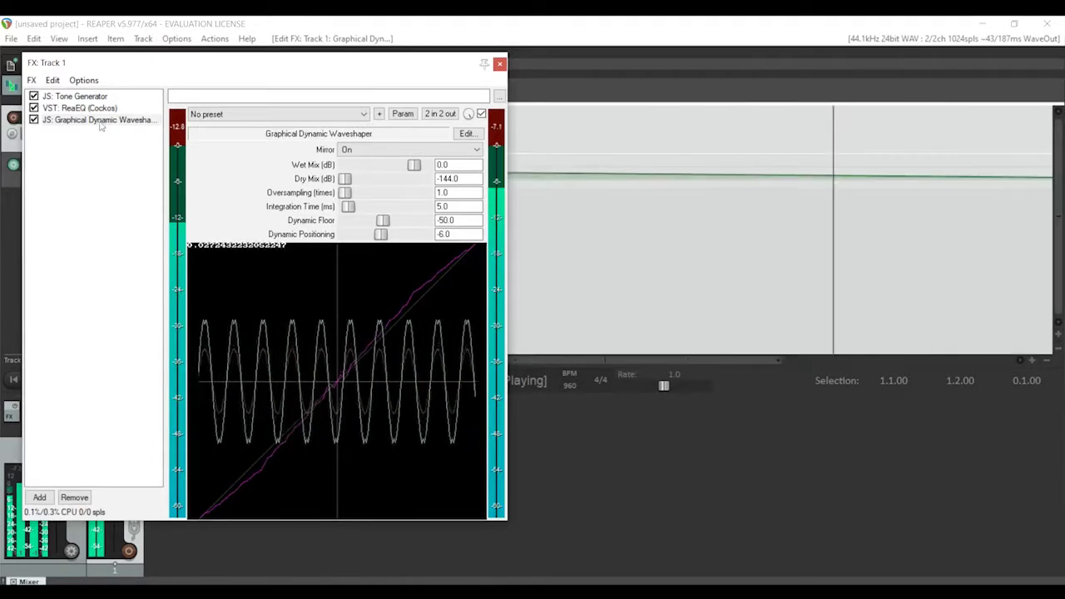
Add JS: Waveshaping Distortion to track 1 and set its distortion to about 26.4%
left_click(32, 80)
left_click(50, 95)
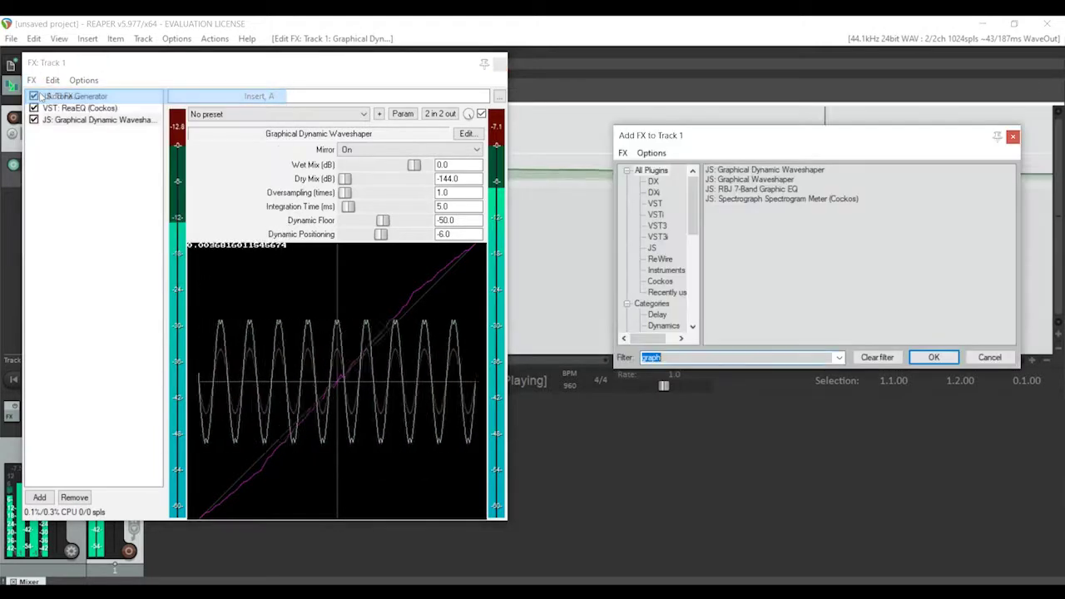
type("wav")
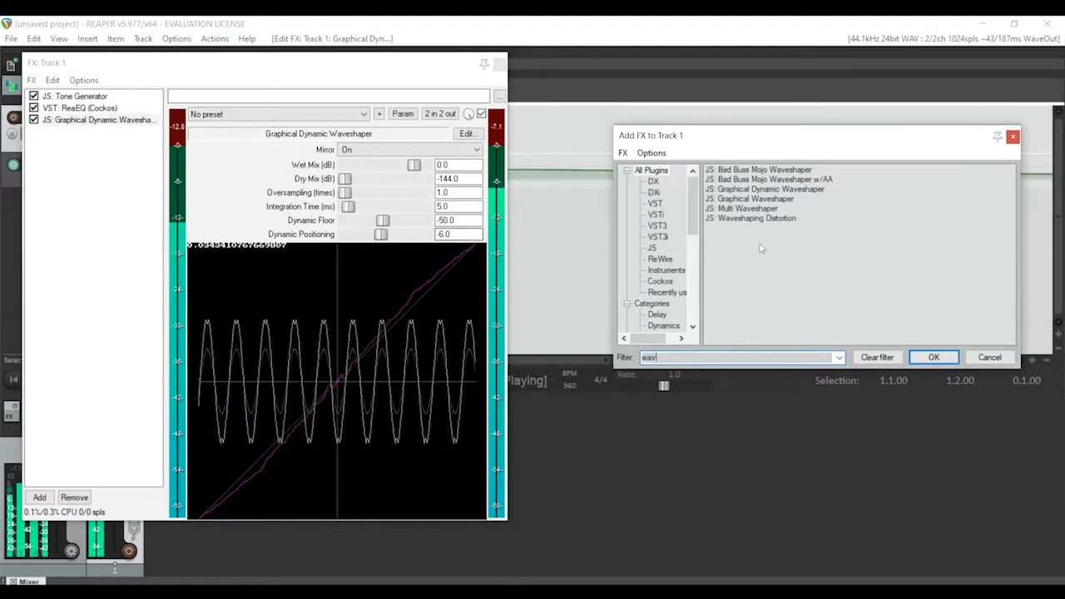
double_click(750, 217)
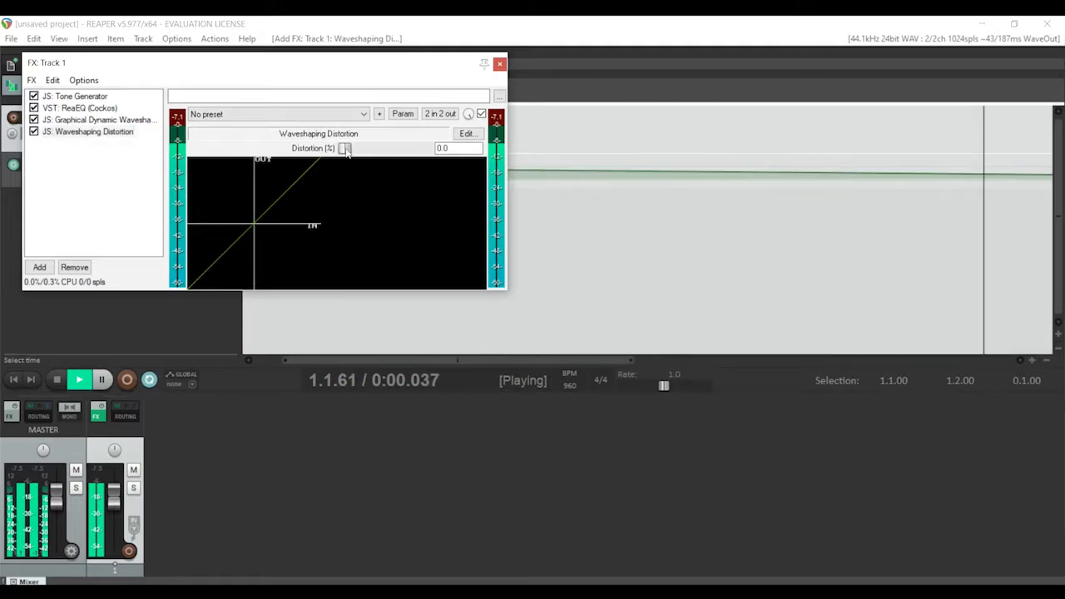
left_click_drag(344, 148, 366, 150)
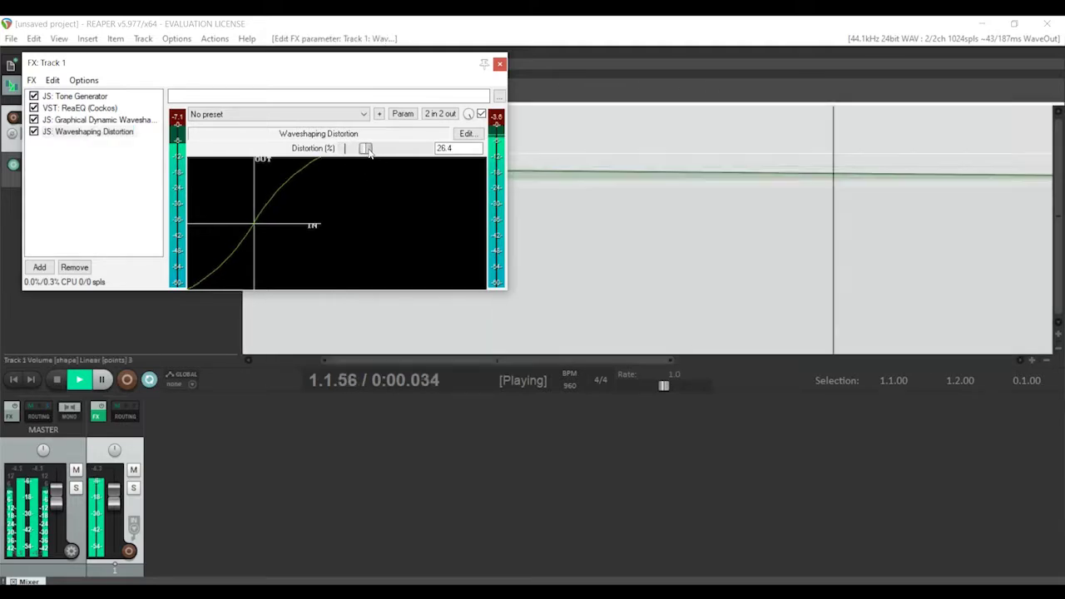
Add JS: Multi Waveshaper to track 1 and set its waveshaper to Type 2
left_click(30, 80)
left_click(58, 95)
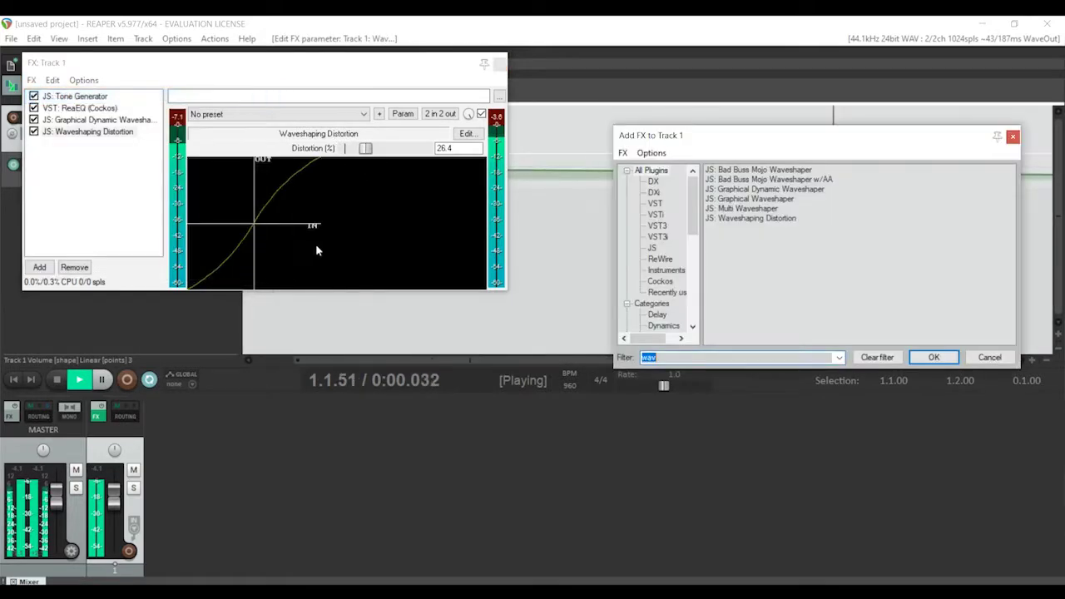
double_click(738, 209)
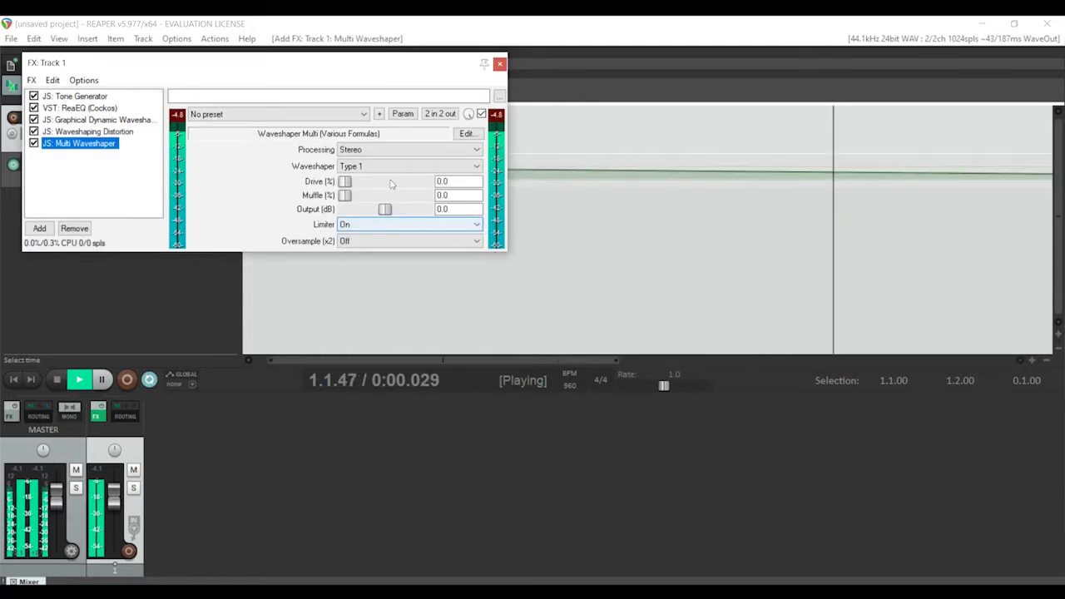
left_click(379, 167)
left_click(351, 188)
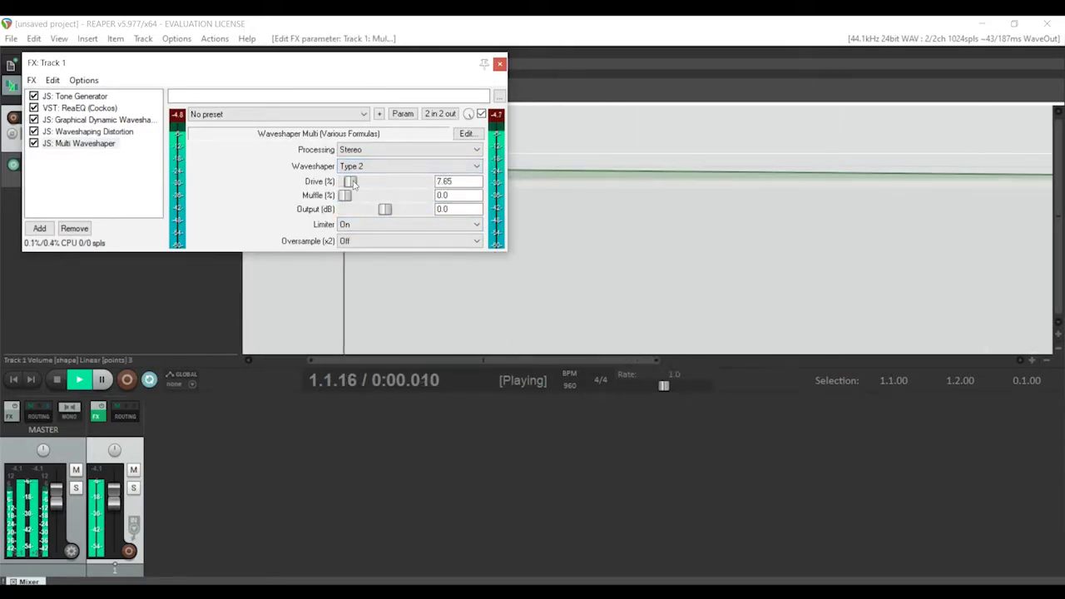
Add another ReaEQ at the end of track 1's chain and set its band 1 to High Pass at about 2038 Hz
left_click(31, 80)
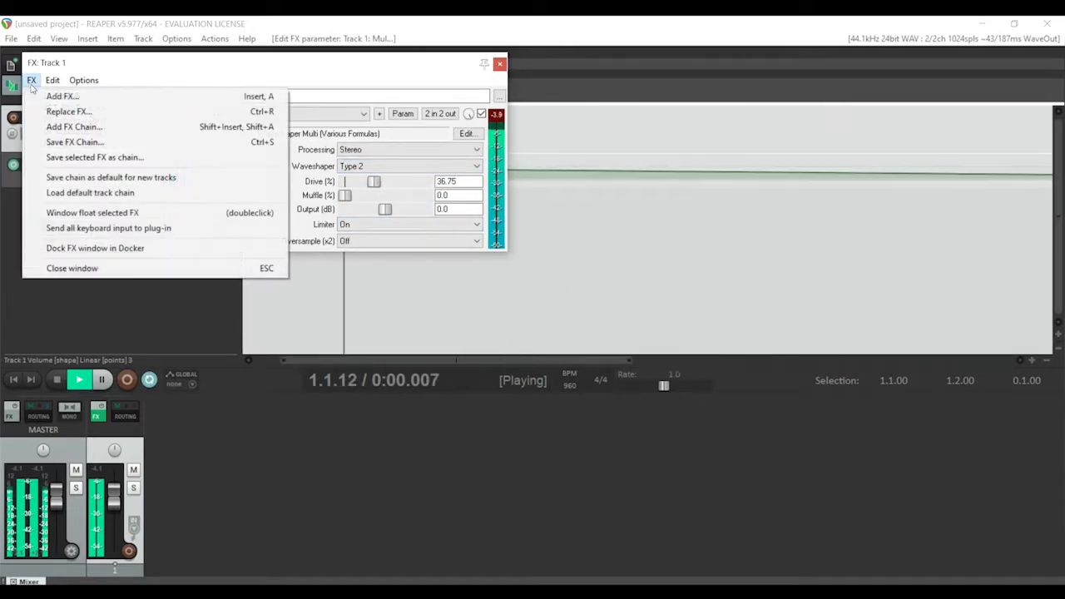
left_click(37, 96)
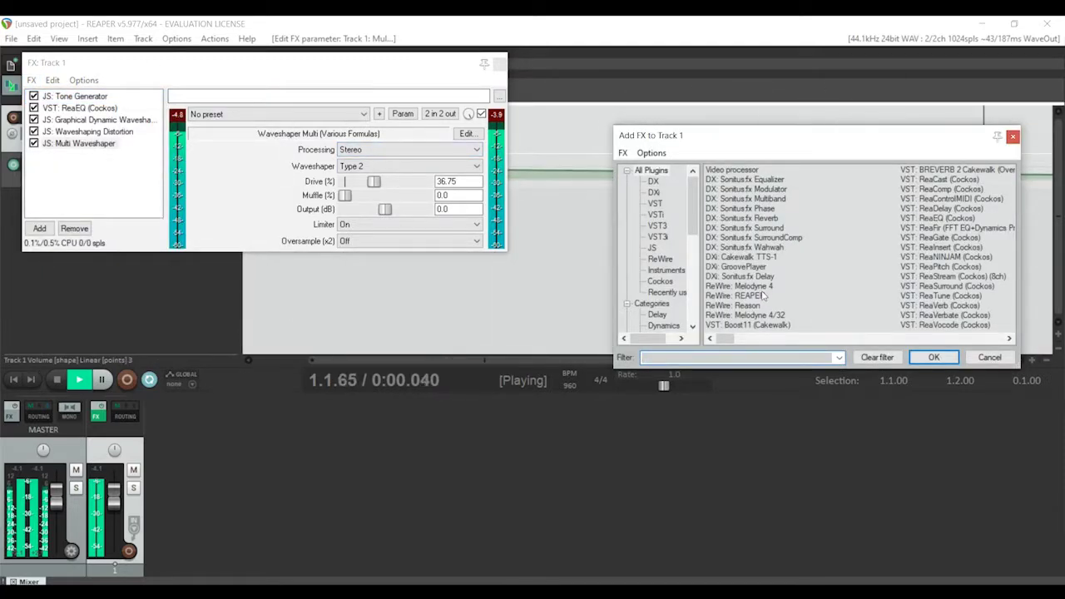
type("eq")
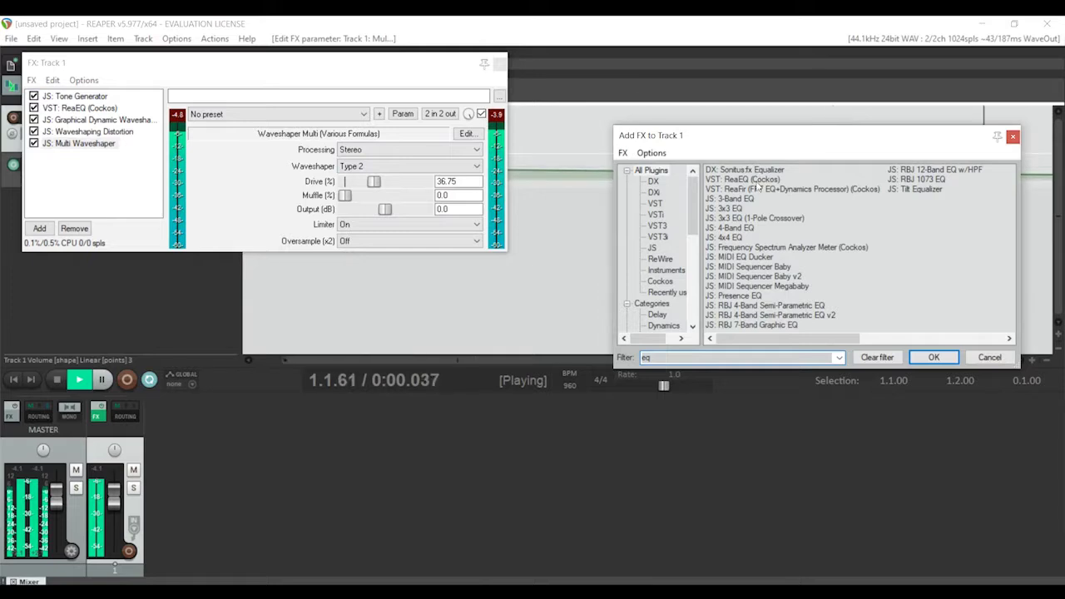
double_click(749, 180)
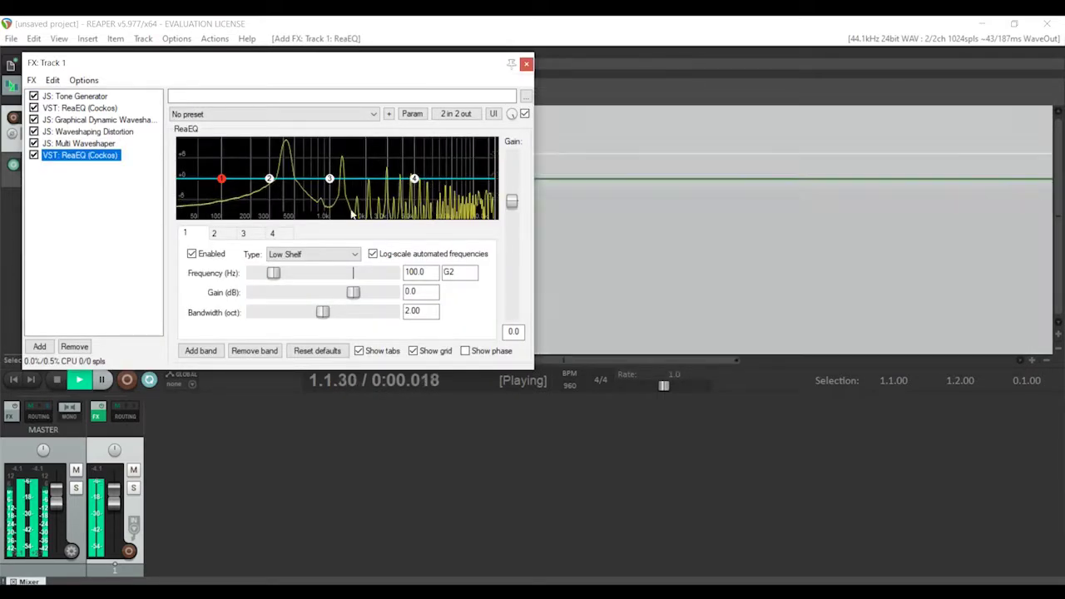
left_click(313, 254)
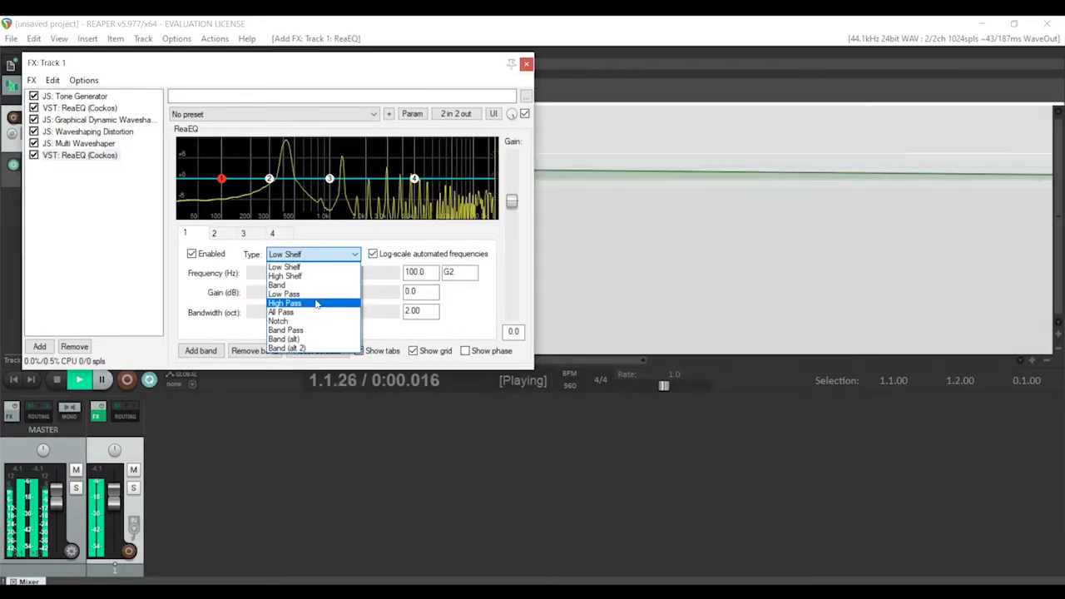
left_click(316, 304)
left_click_drag(221, 179, 367, 215)
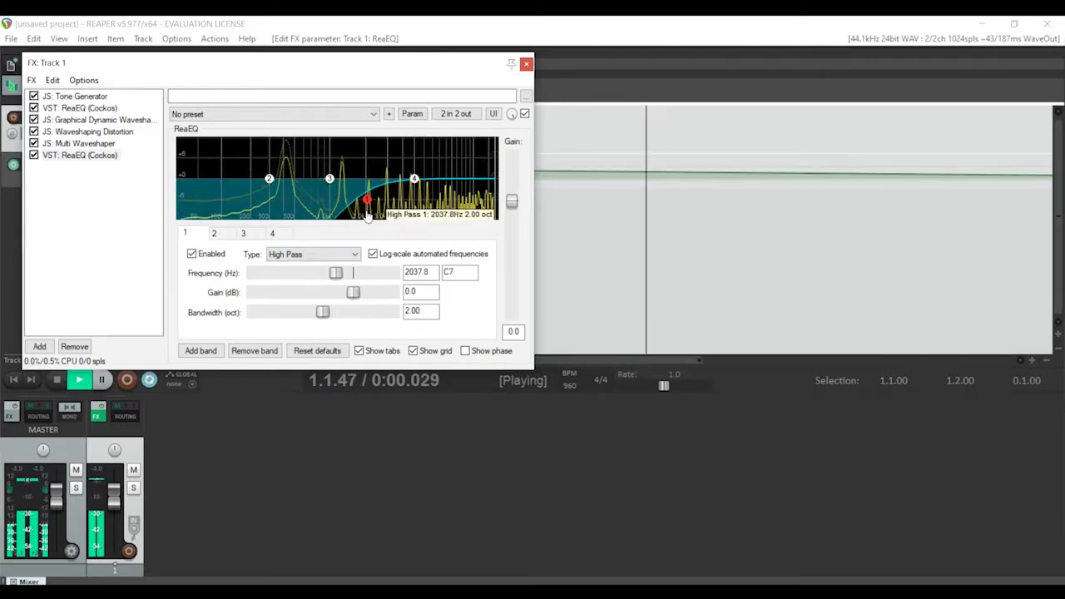
Raise band 4 of the new ReaEQ to about 4.2 dB and make band 3 a Low Pass at about 13844 Hz
left_click_drag(414, 178, 412, 166)
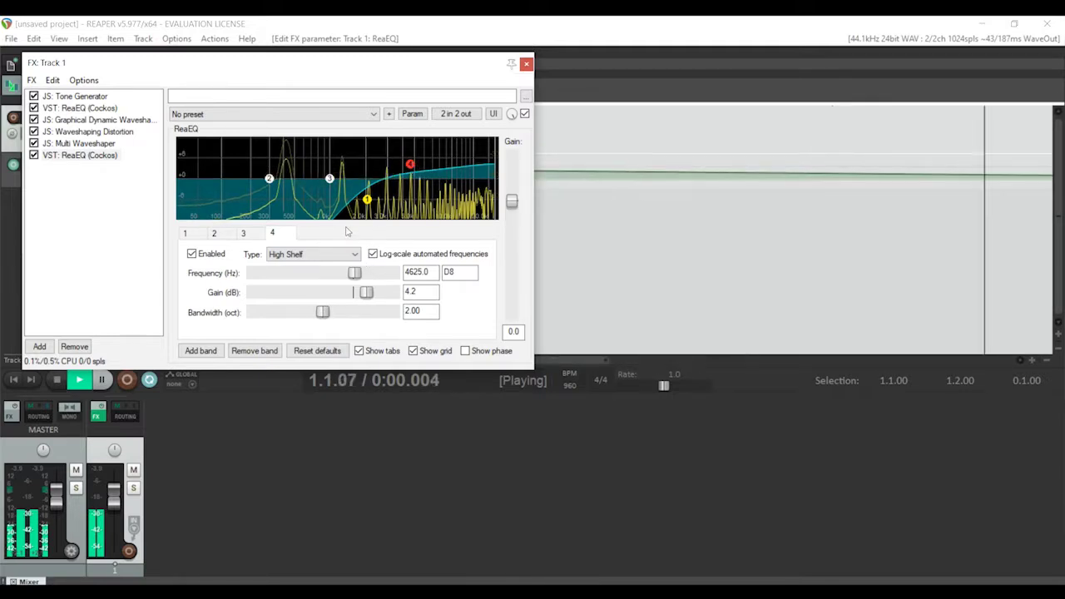
left_click_drag(329, 178, 468, 193)
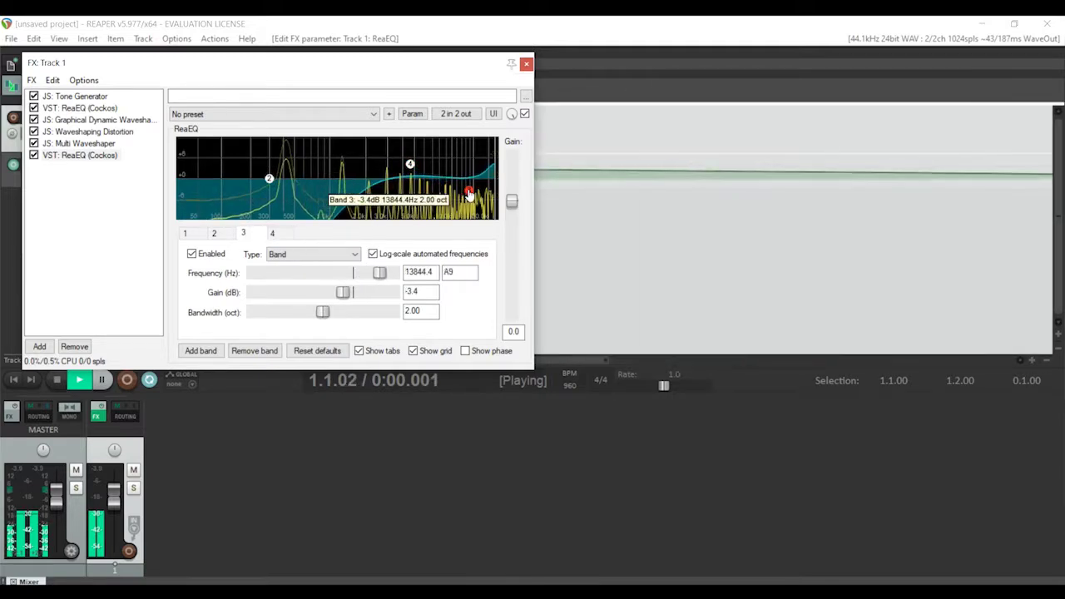
left_click(312, 254)
left_click(318, 299)
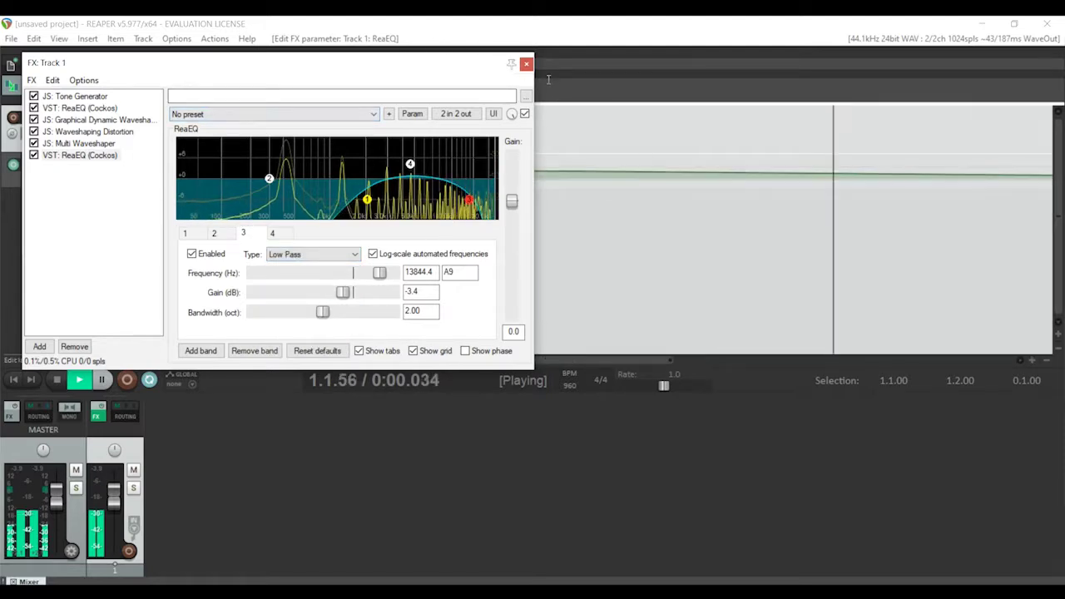
Add JS: Ozzifier Chorus to track 1, close the effects window and restart looped playback
left_click(32, 80)
left_click(58, 96)
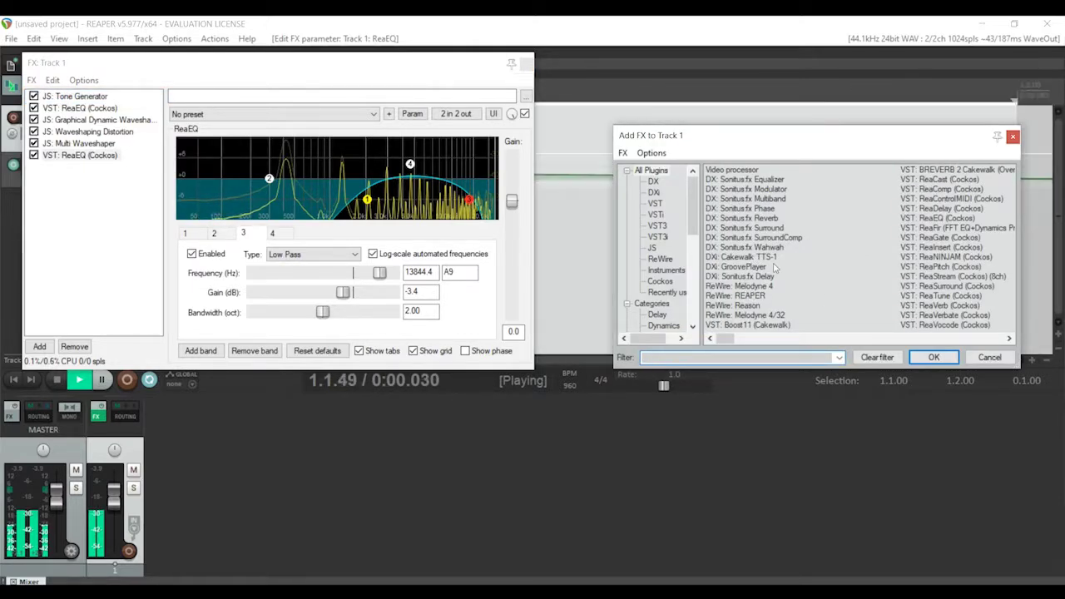
type("cho")
double_click(748, 239)
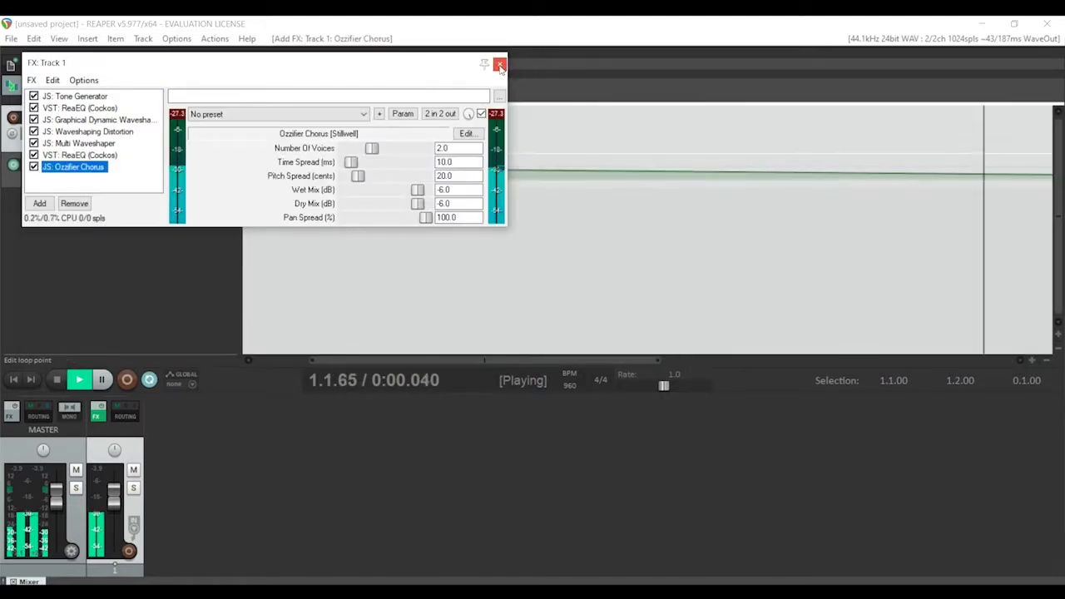
key("space")
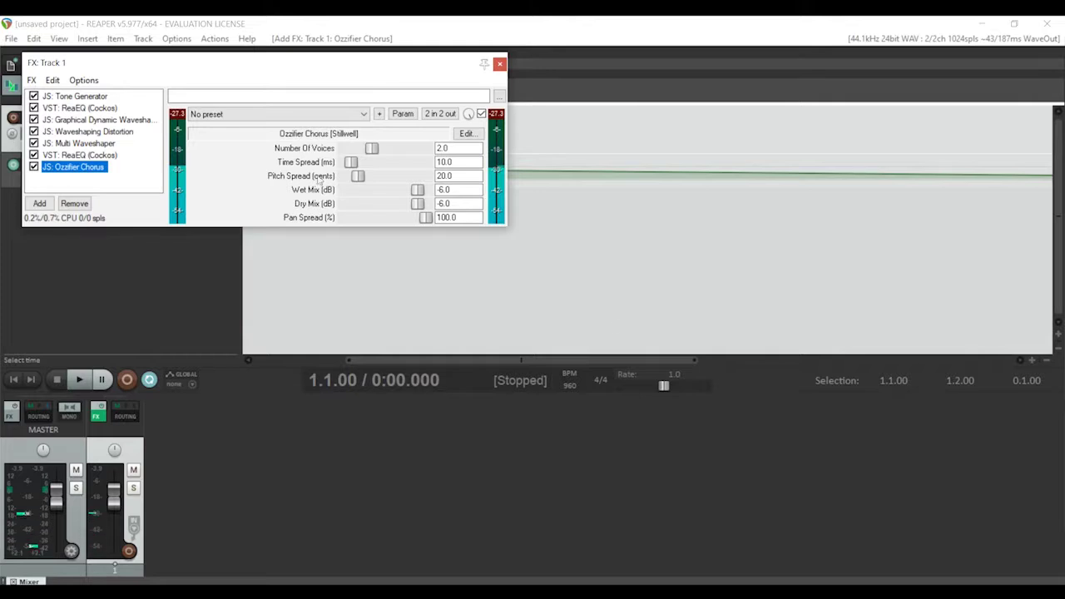
left_click_drag(695, 360, 1060, 382)
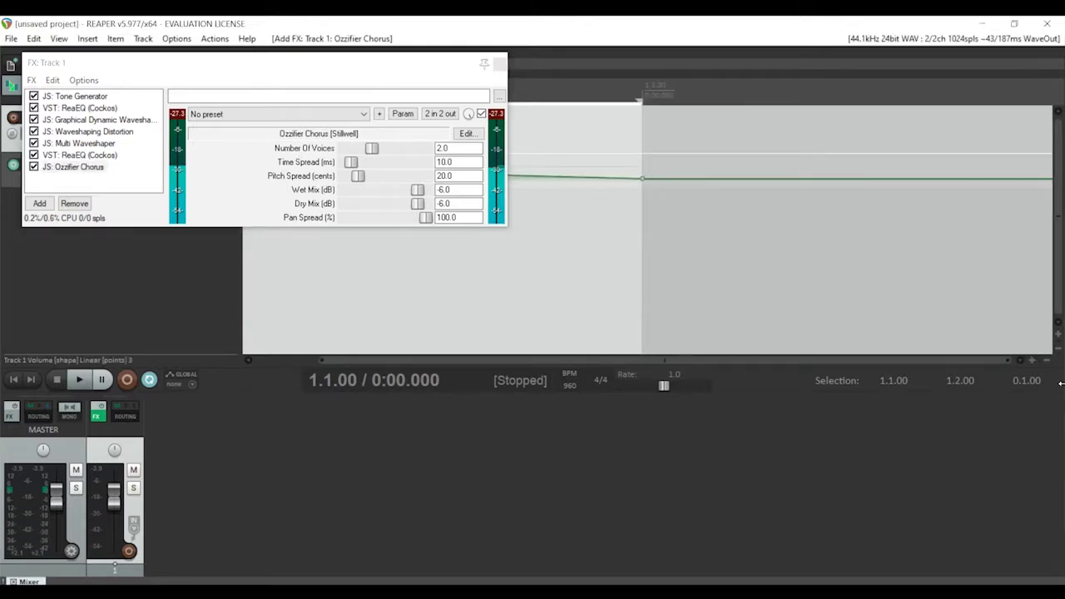
left_click(500, 66)
key("space")
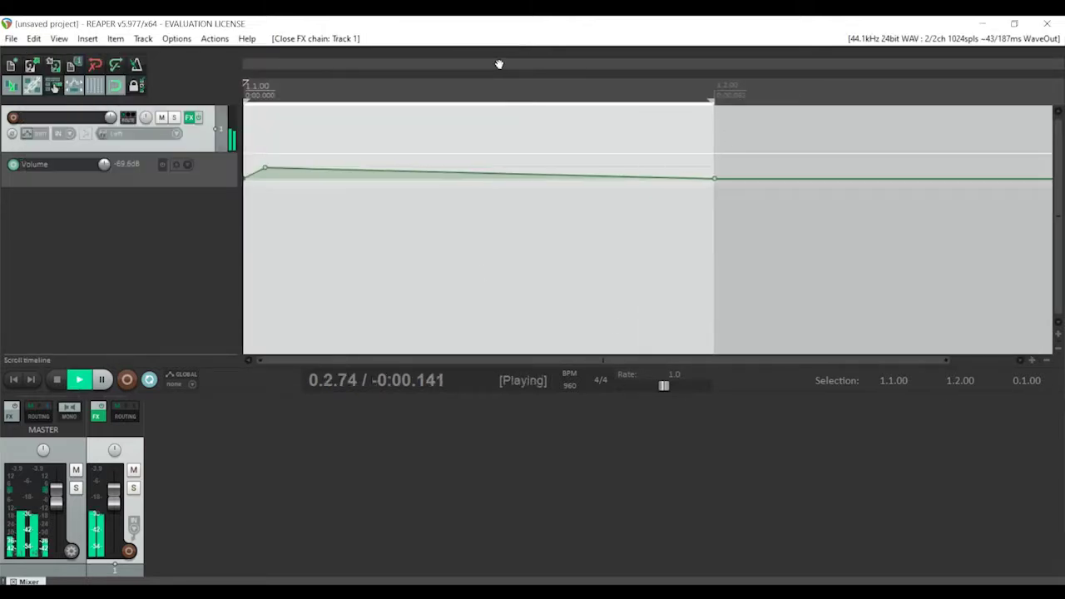
Add ReaVerb to the end of track 1's effects chain and load its sweetverbo preset
left_click(190, 118)
left_click(52, 80)
left_click(67, 95)
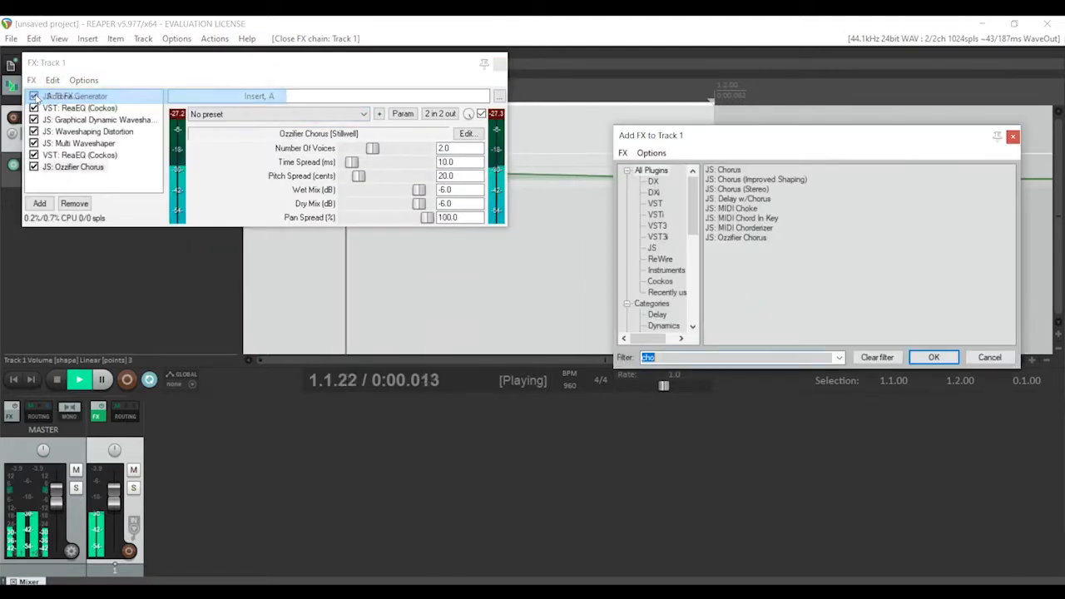
type("verb")
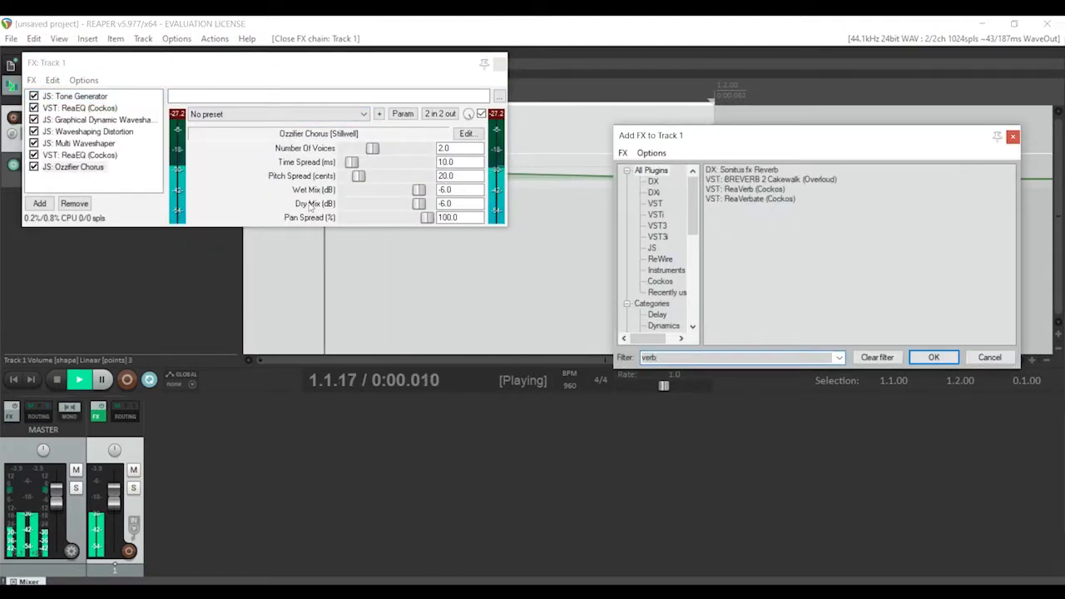
double_click(745, 189)
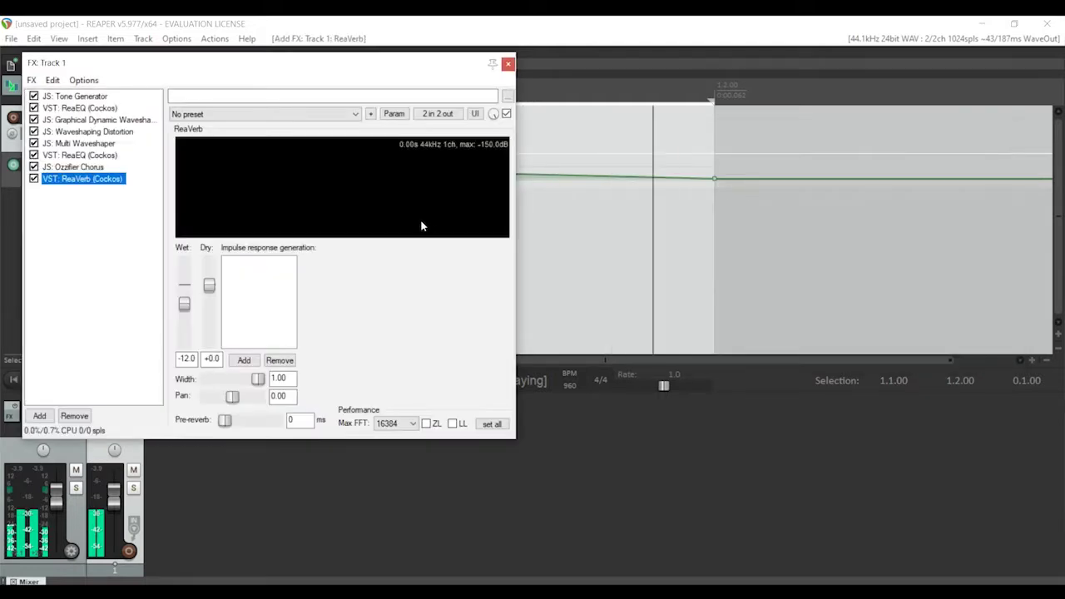
left_click(279, 114)
left_click(280, 153)
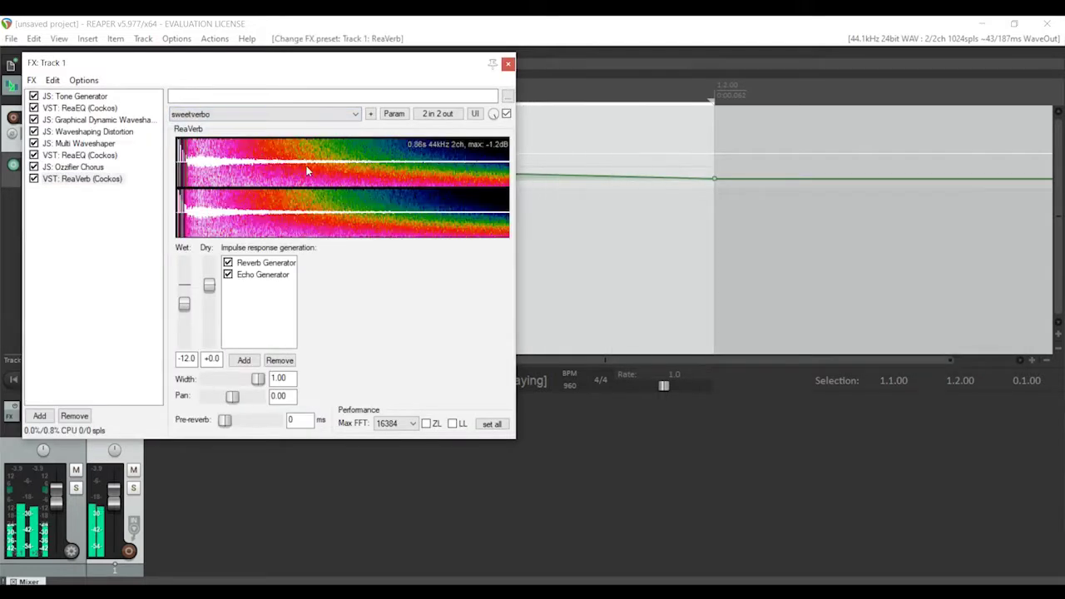
Set ReaVerb's Reverb Generator volume to 0 dB and its length to 10000 ms
left_click(264, 264)
double_click(472, 313)
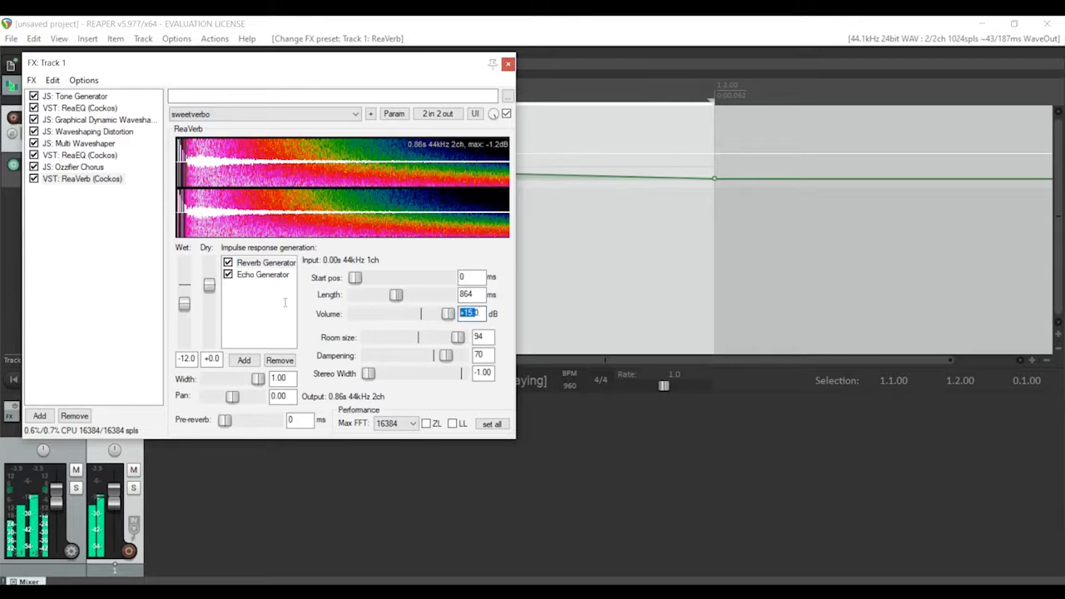
type("0")
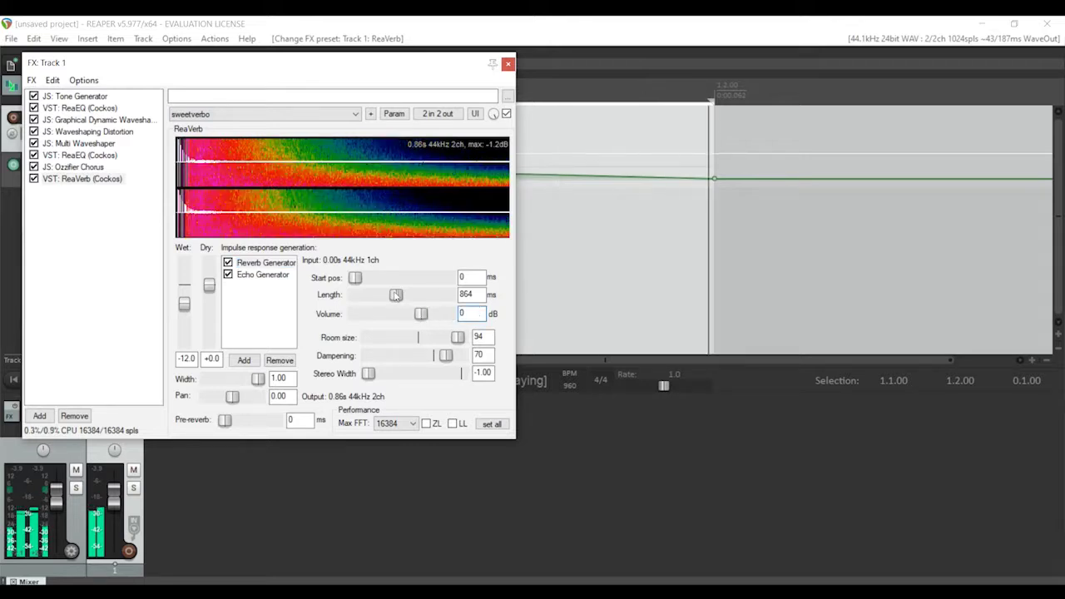
left_click_drag(396, 295, 450, 294)
Add another JS: Waveshaping Distortion after ReaVerb and set its distortion to about 50.4%
left_click(31, 80)
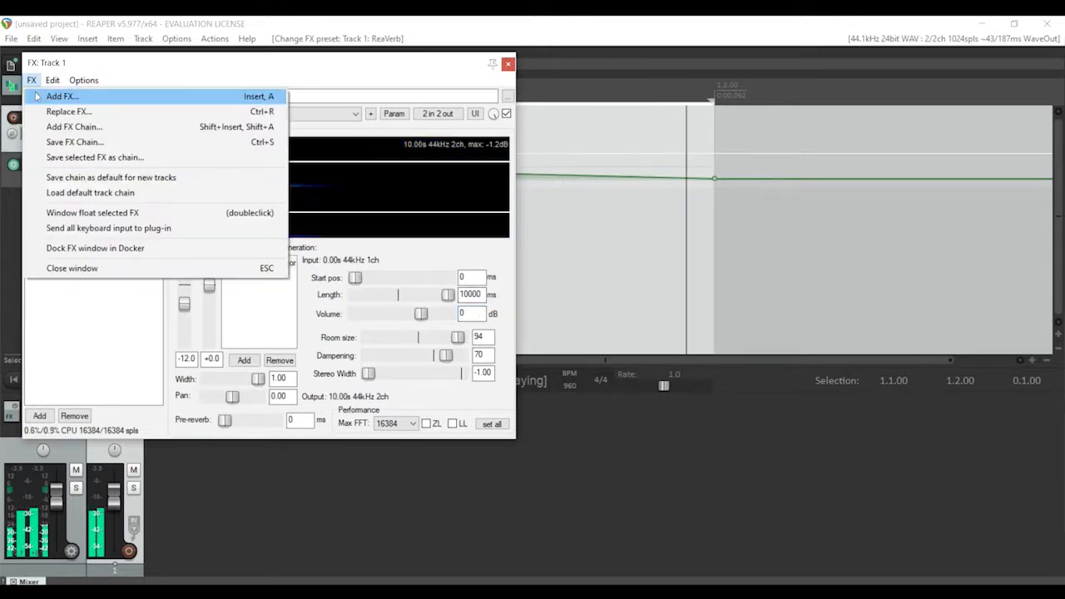
left_click(54, 95)
type("wav")
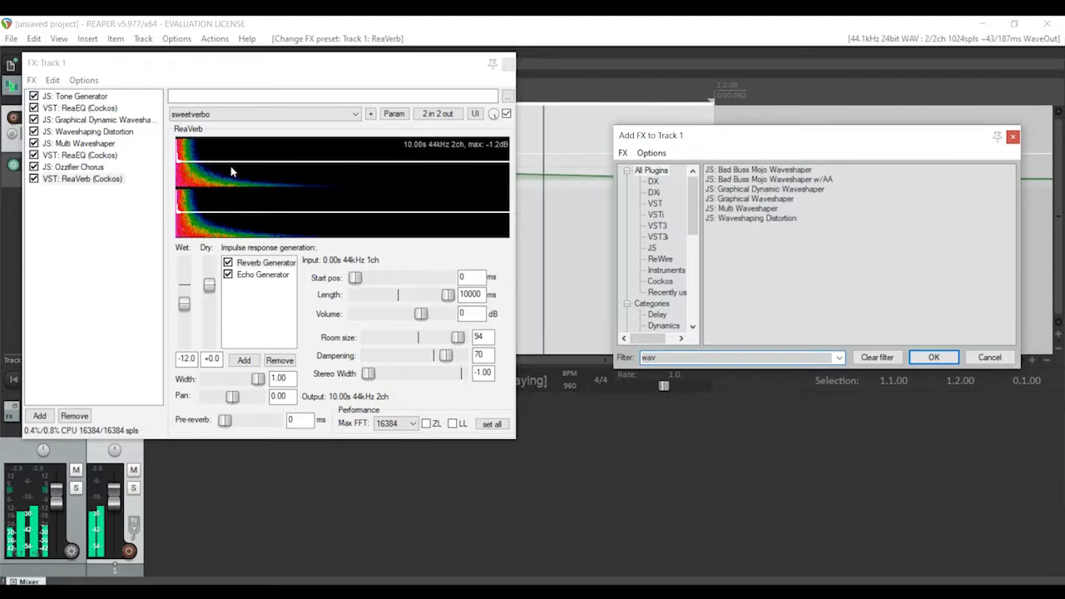
double_click(783, 218)
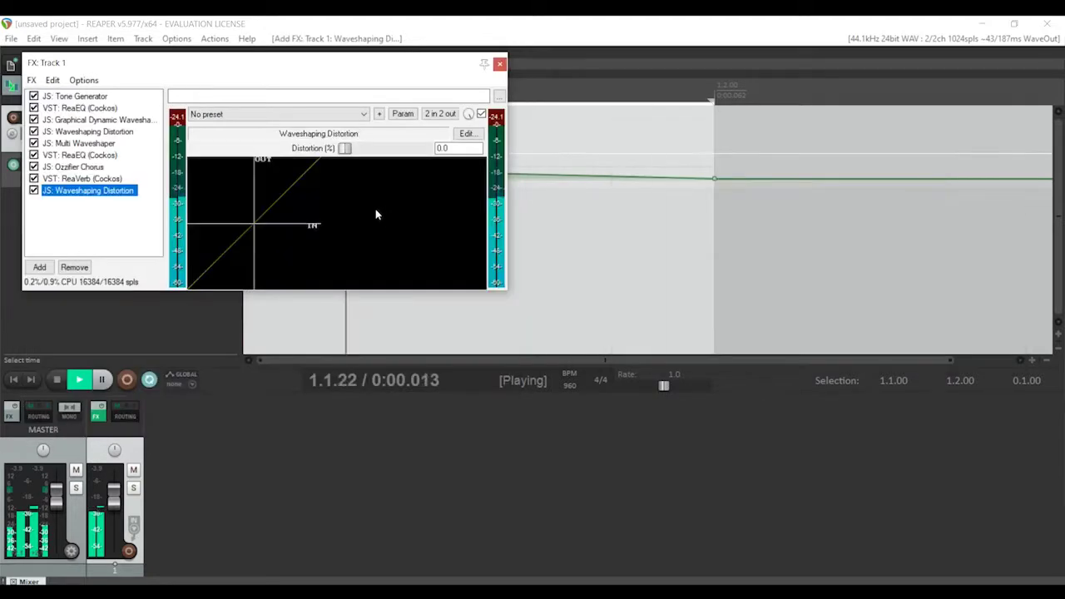
left_click_drag(345, 148, 385, 148)
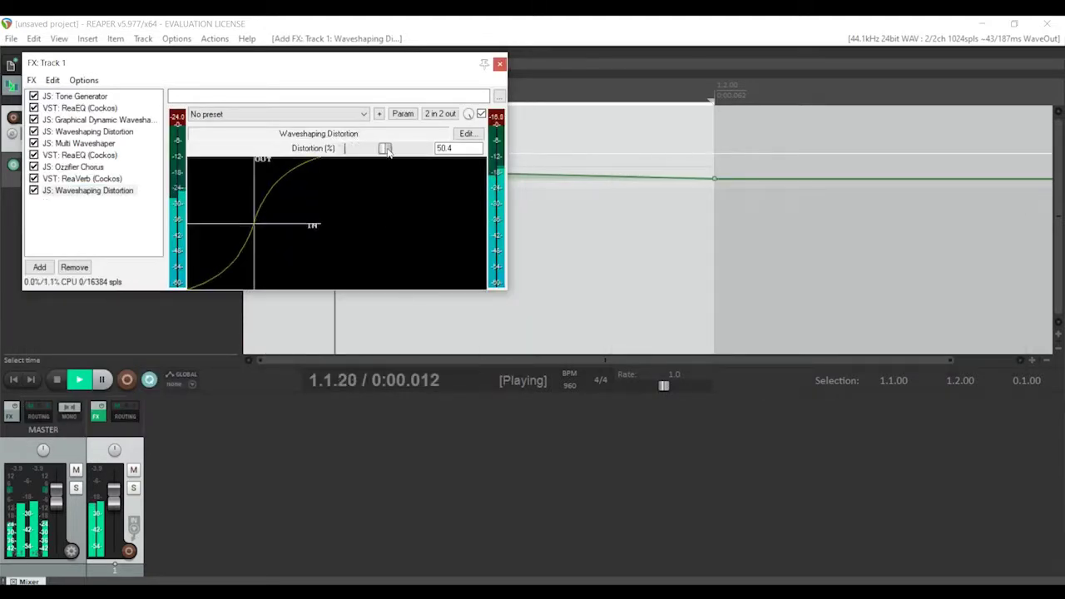
Add ReaDelay to the end of track 1's effects chain
left_click(30, 80)
left_click(75, 95)
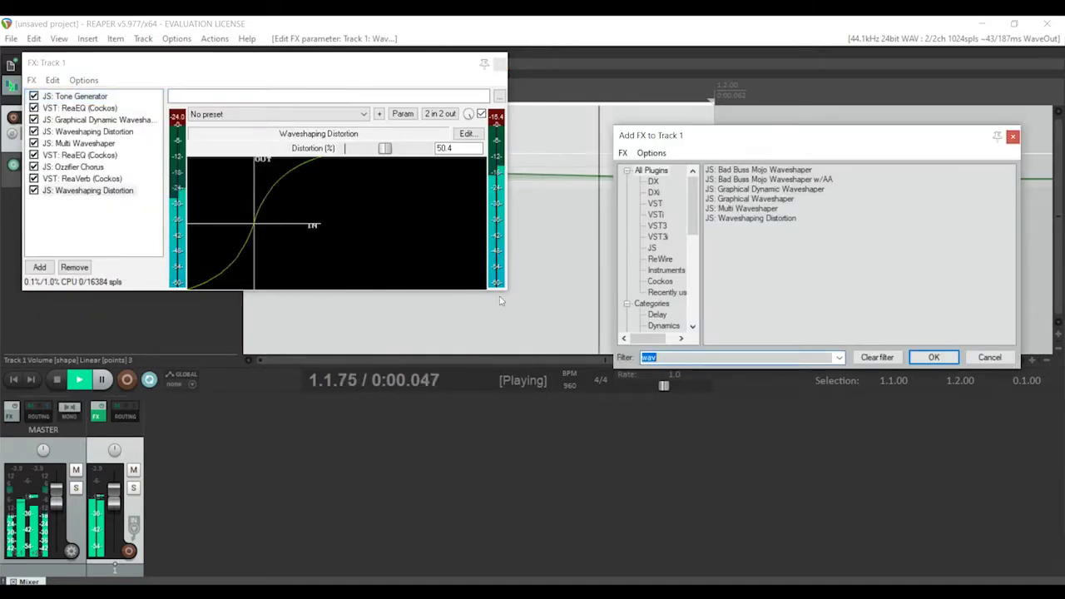
key("BackSpace")
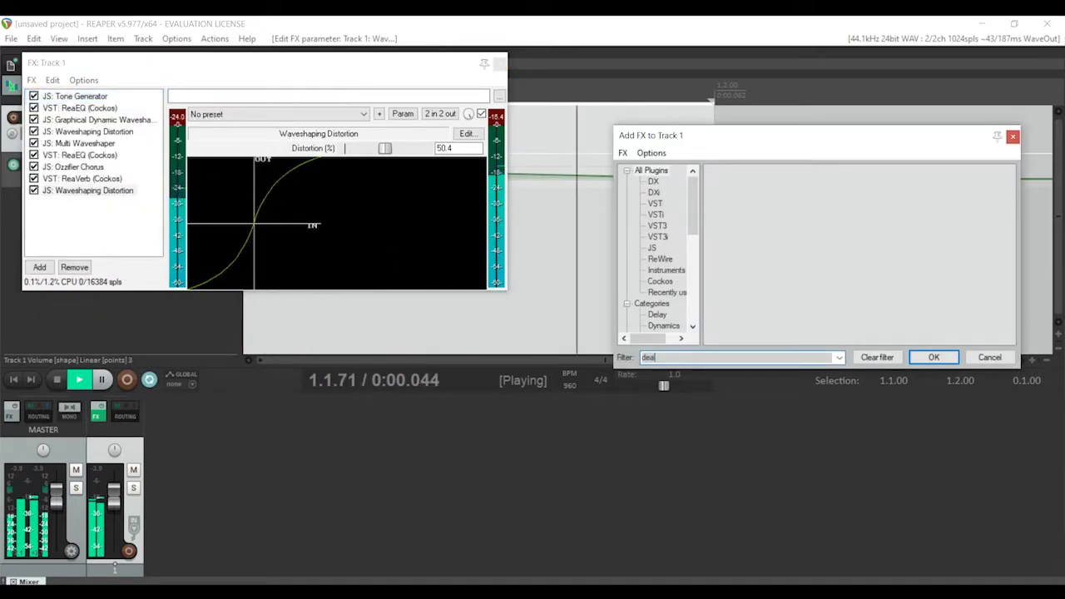
type("lay")
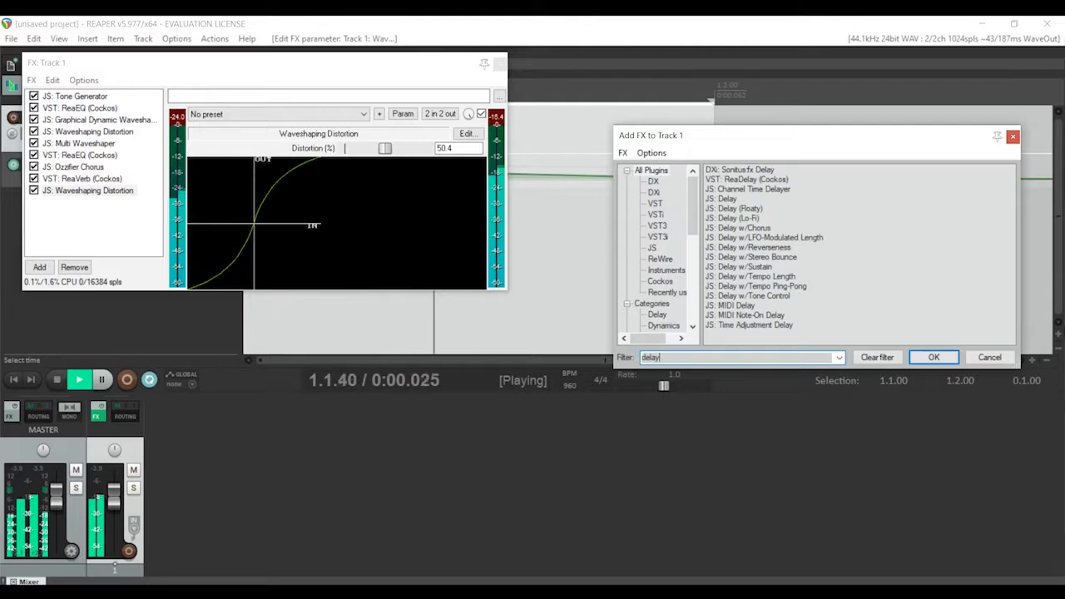
double_click(748, 180)
key("space")
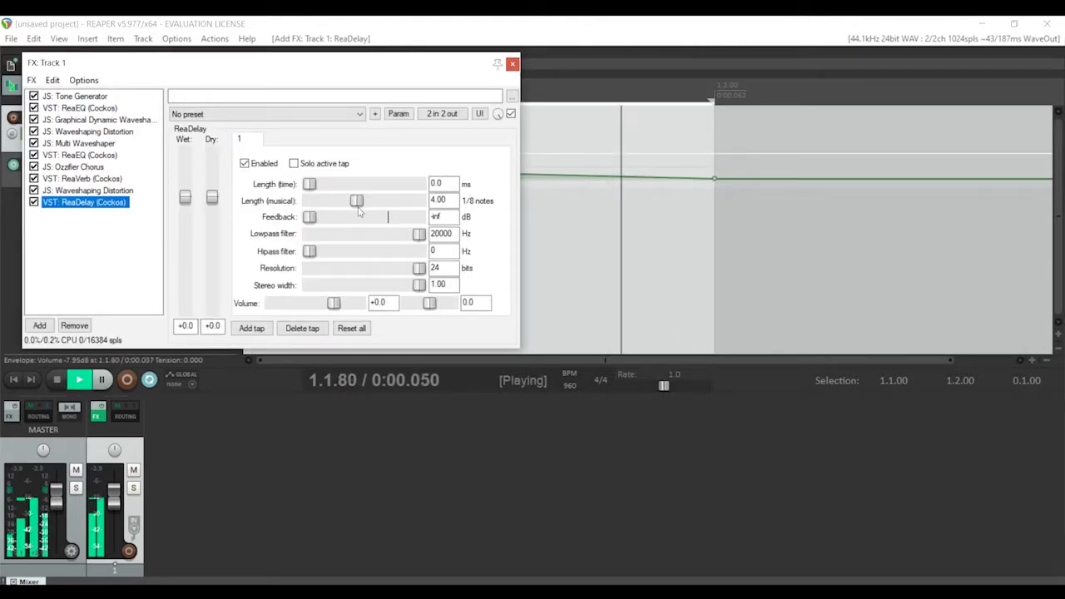
Set ReaDelay's feedback to -12 dB, wet level to -12 dB and musical length to 2 eighth notes, and close the effects window
left_click(443, 215)
type("-12")
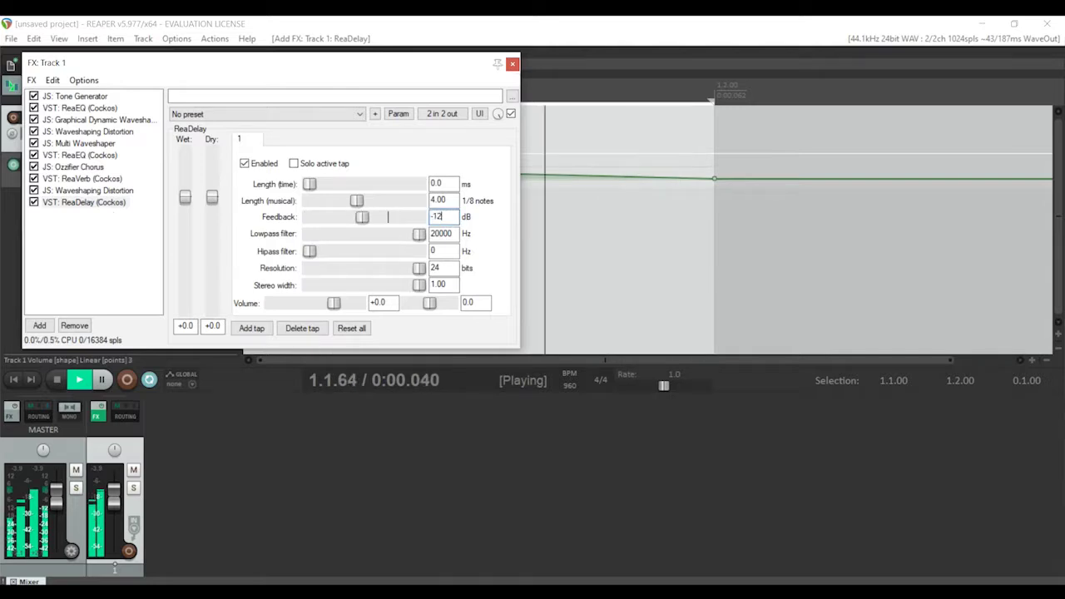
key("Return")
type("-12")
key("Return")
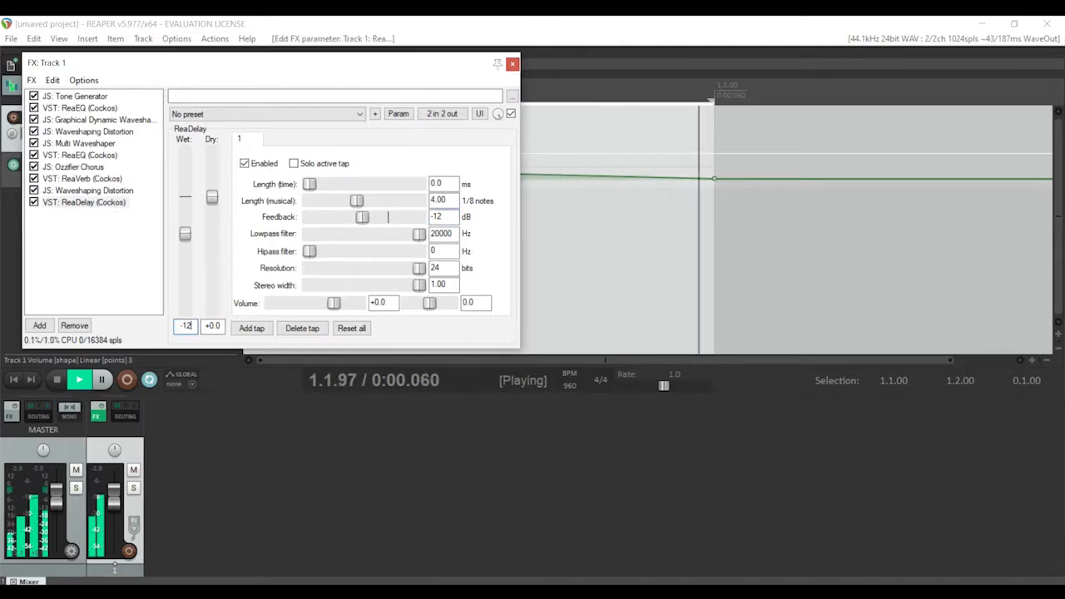
double_click(457, 200)
type("2")
key("Return")
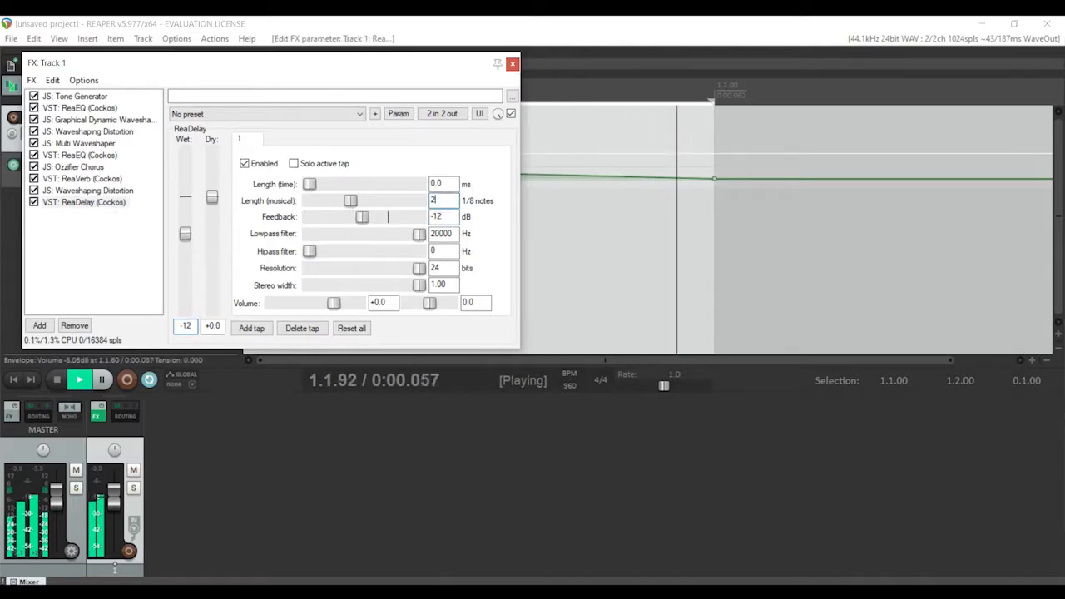
left_click(511, 65)
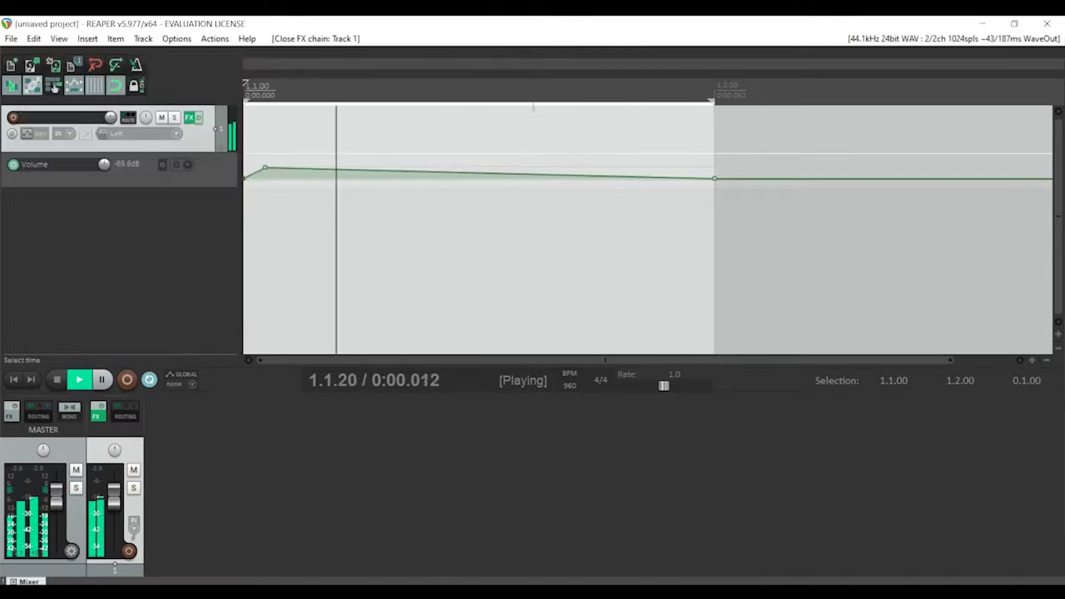
Stop playback and launch Audacity from the desktop
key("space")
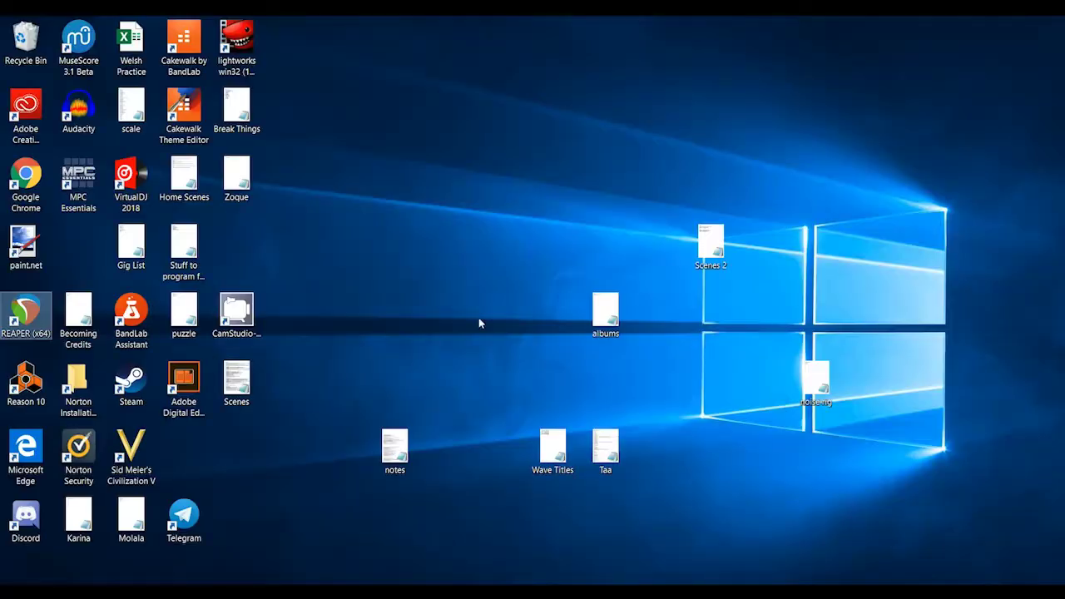
left_click(414, 304)
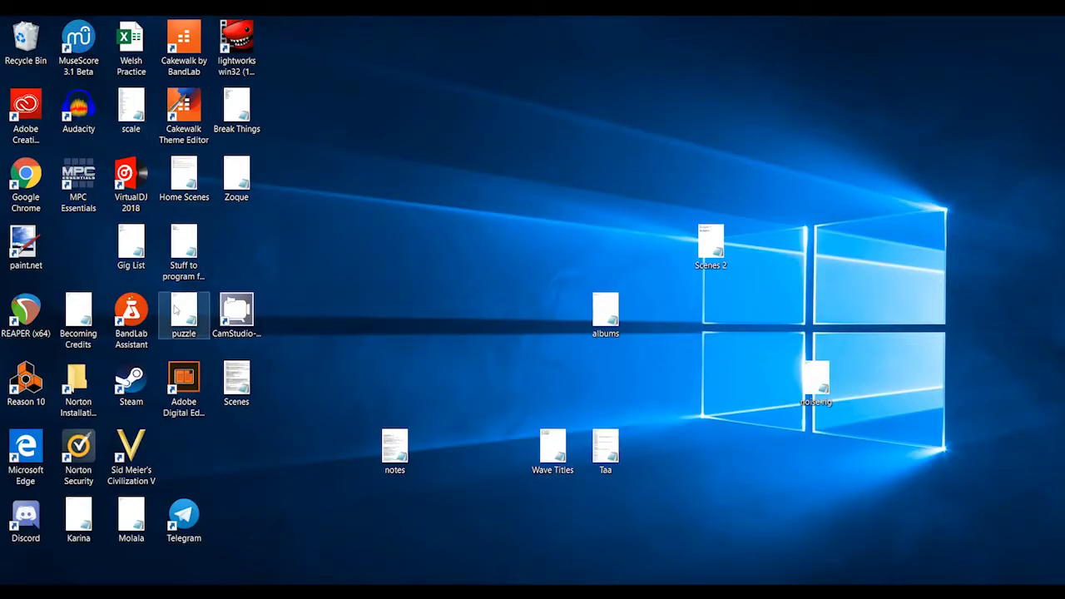
double_click(79, 109)
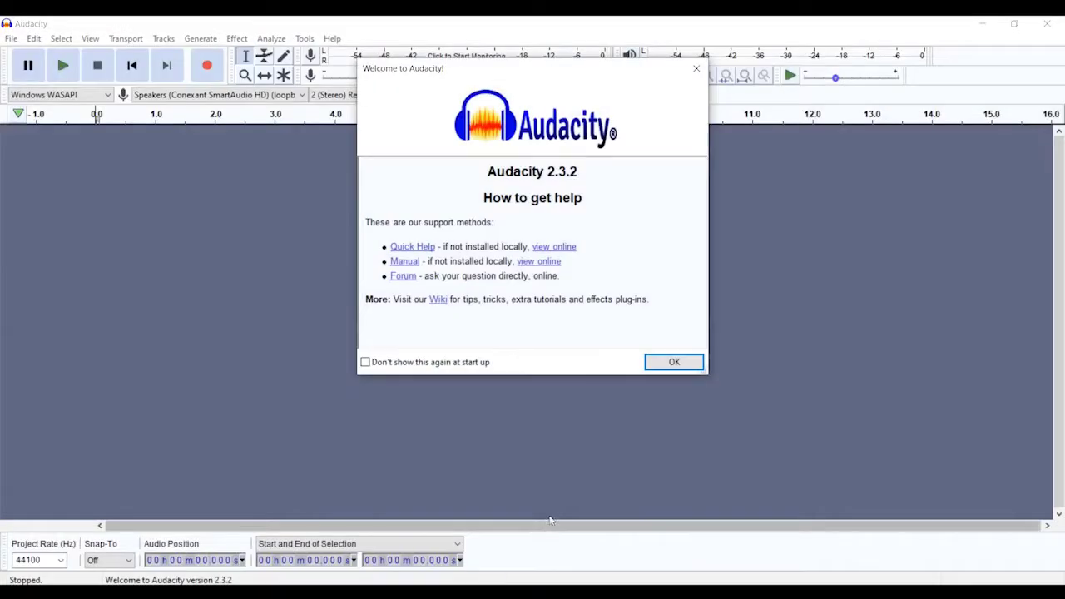
Dismiss Audacity's welcome message, start recording the speaker output and lower the new track's gain
left_click(674, 362)
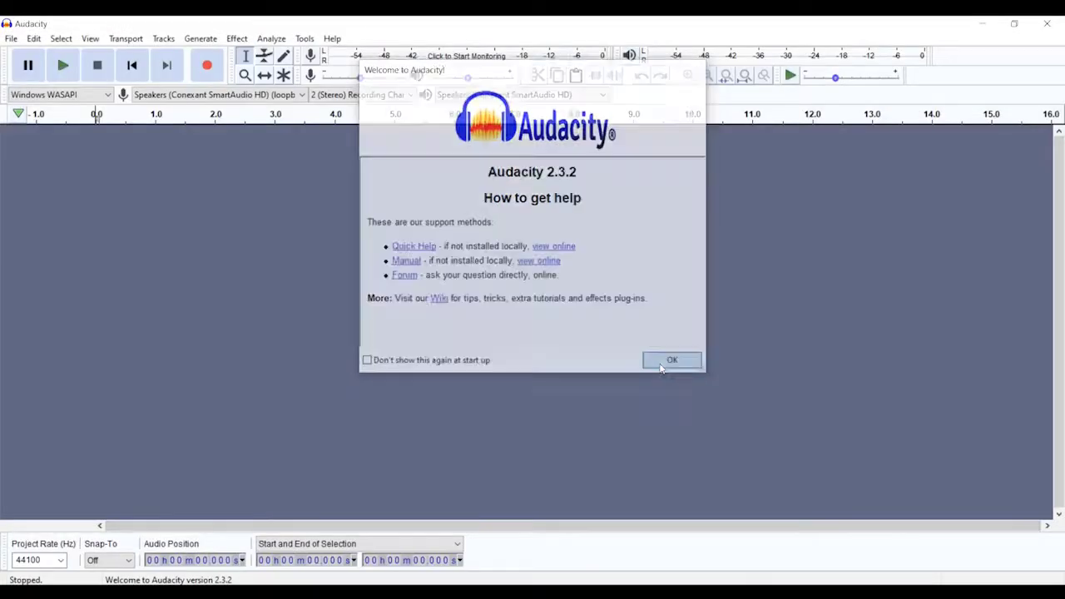
left_click(220, 75)
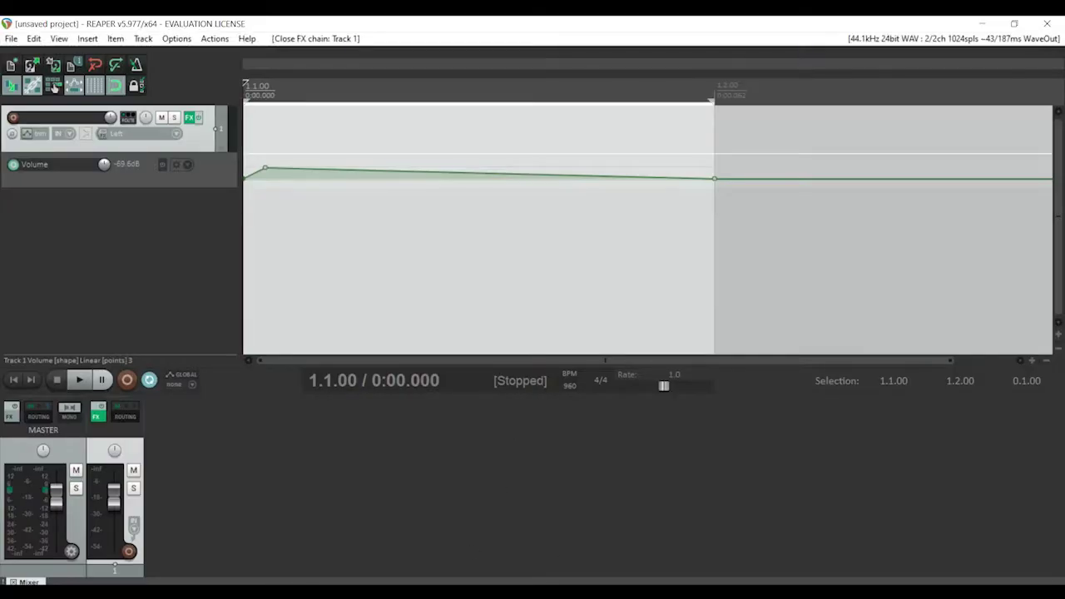
left_click(562, 545)
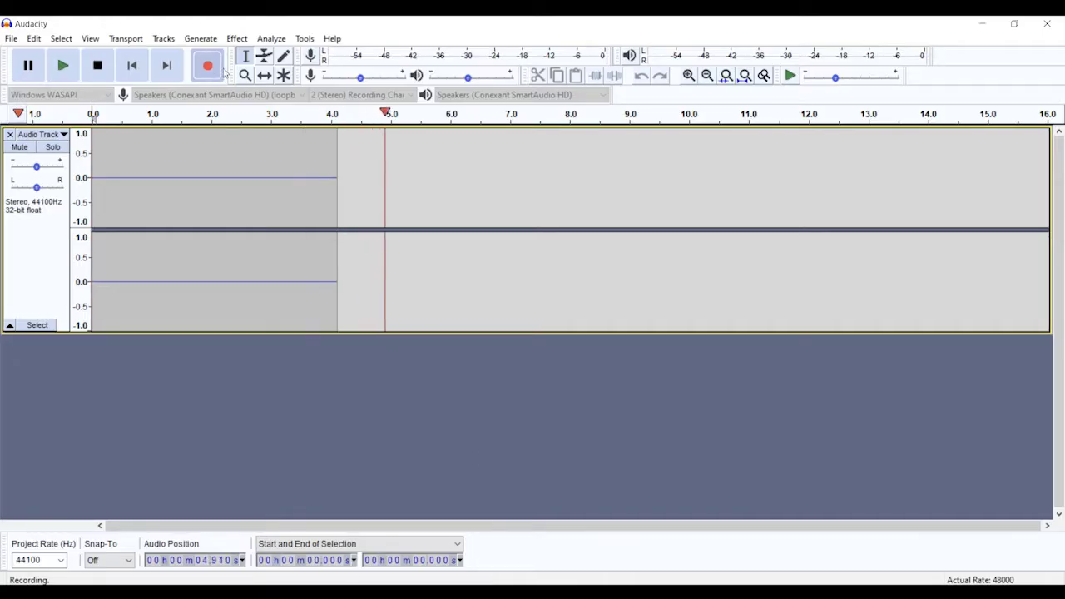
left_click_drag(37, 166, 11, 169)
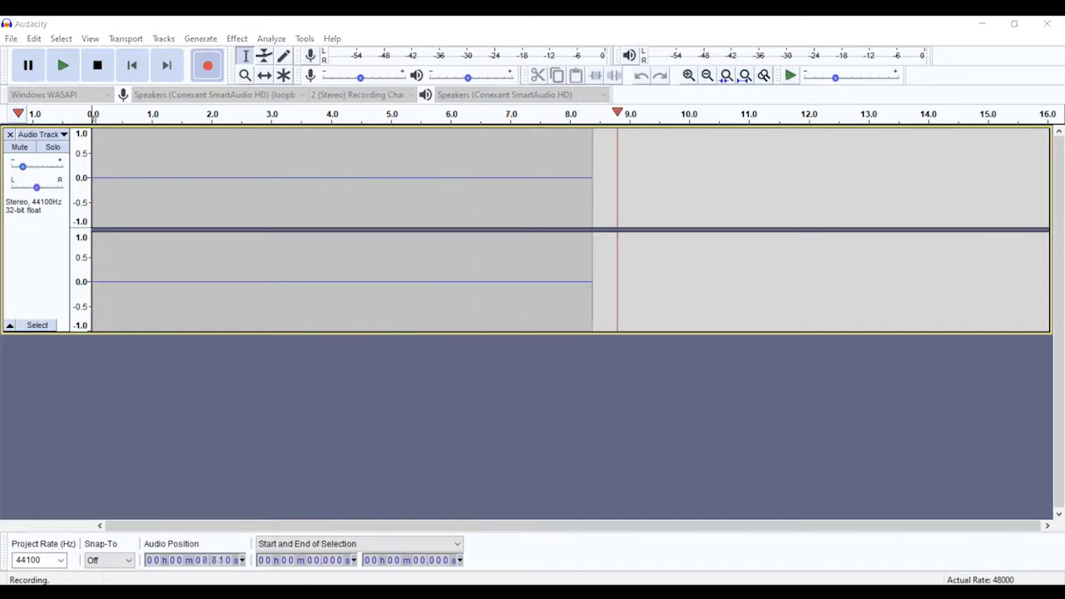
Play the loop in REAPER so Audacity records it, and check the captured waveform before returning to REAPER
key("alt+Tab")
key("space")
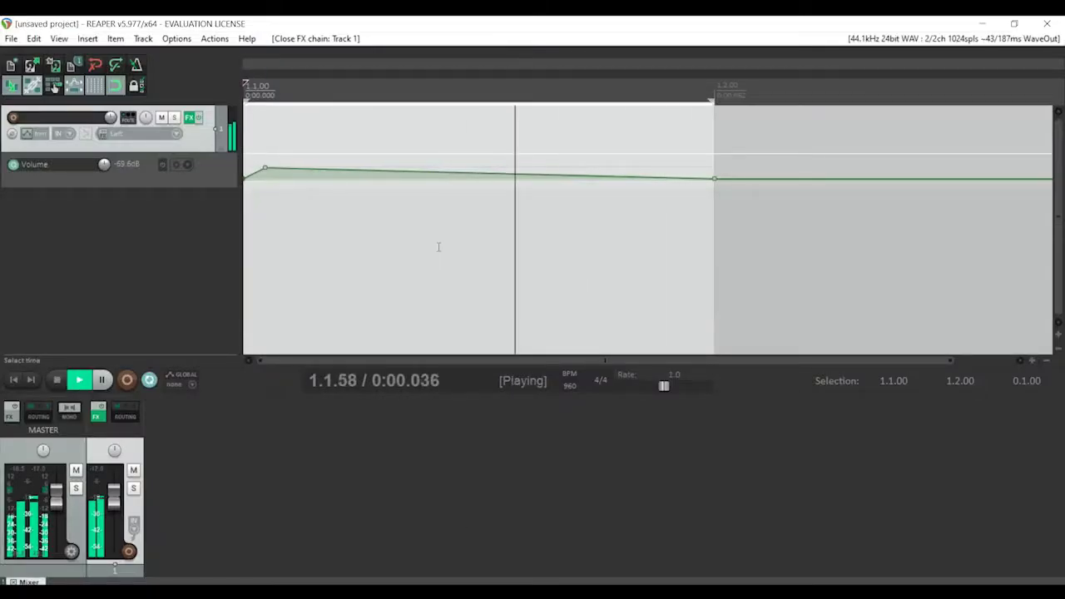
key("alt+Tab")
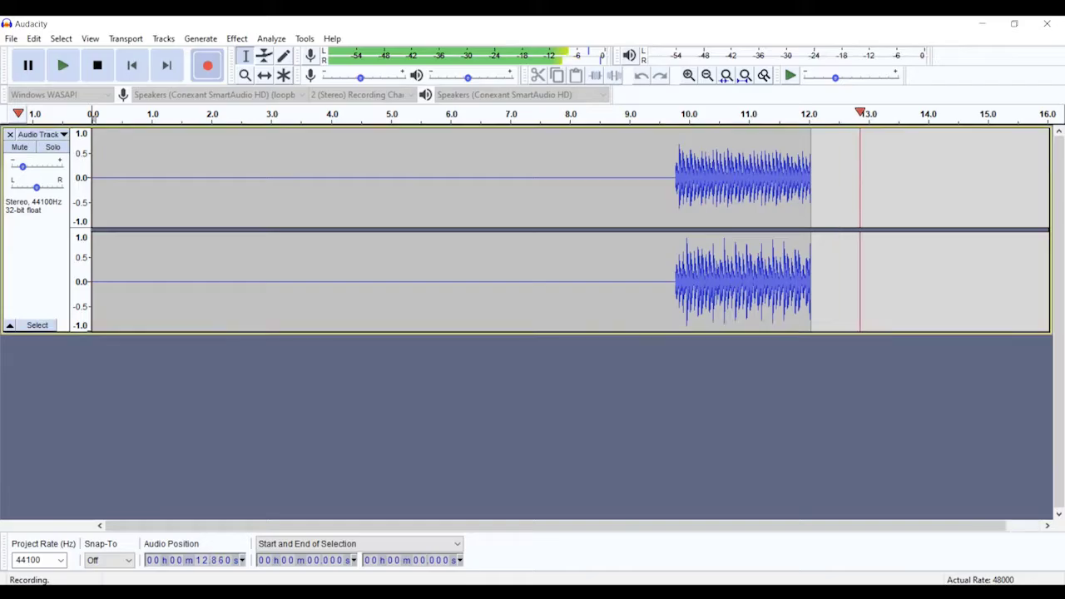
key("alt+Tab")
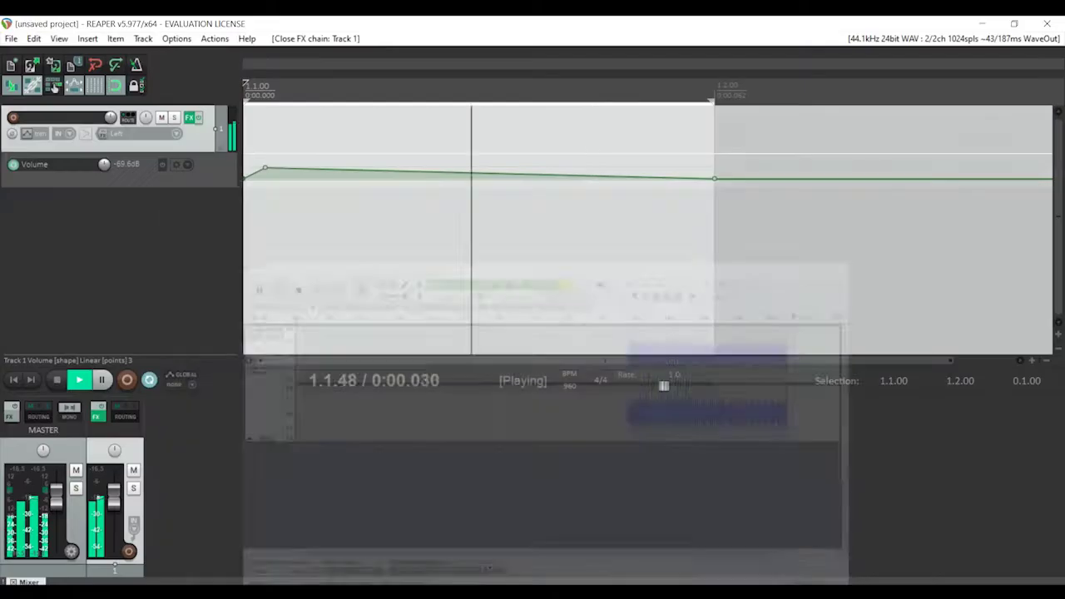
Add JS: Delay w/Chorus after ReaDelay on track 1 for a short passage of the recording, and remove it again
left_click(188, 118)
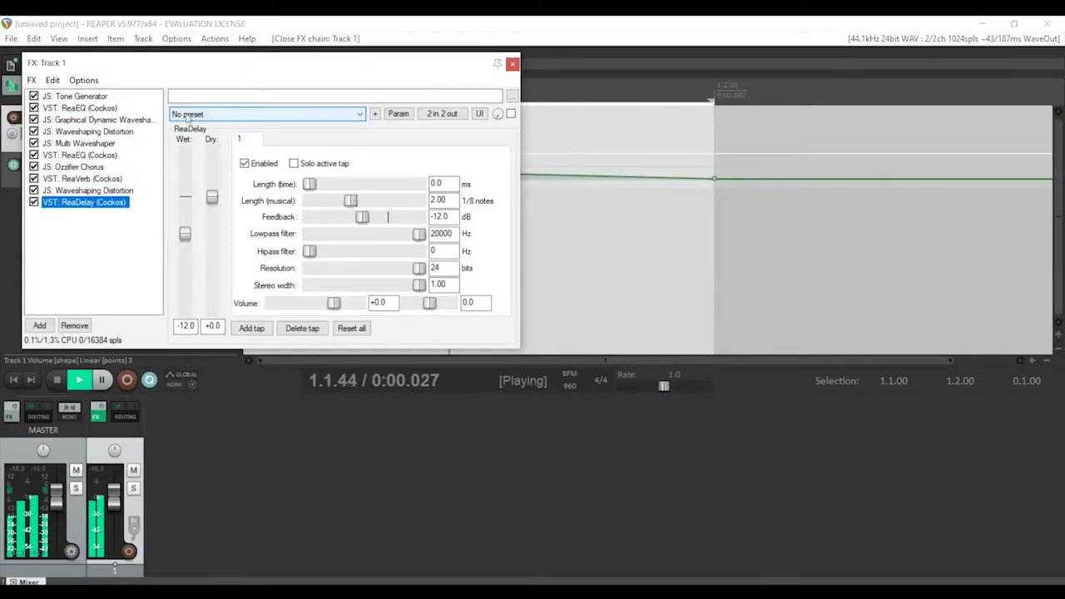
left_click(32, 80)
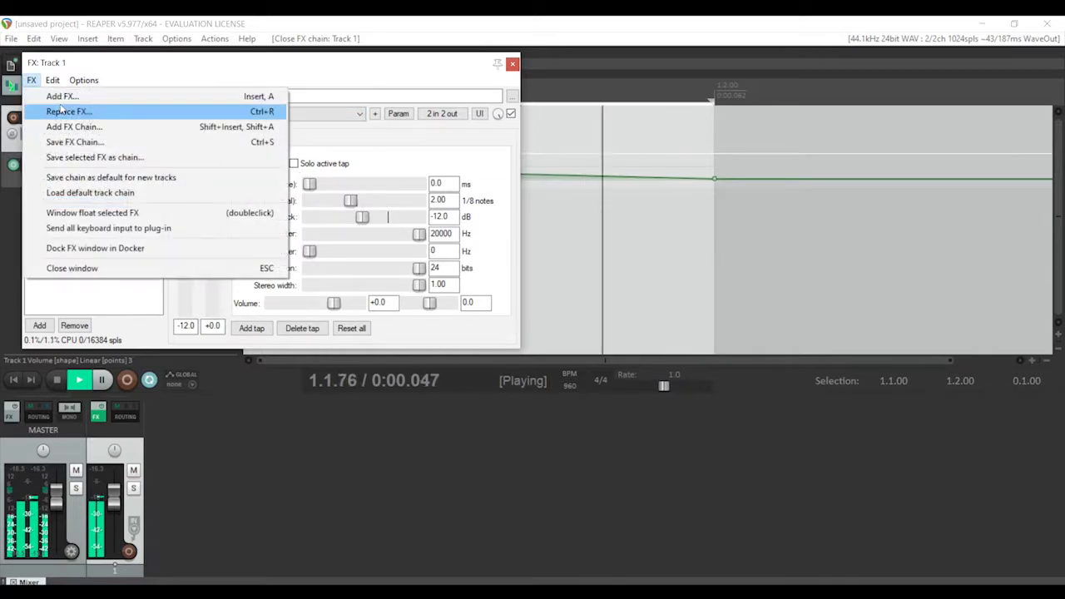
left_click(58, 95)
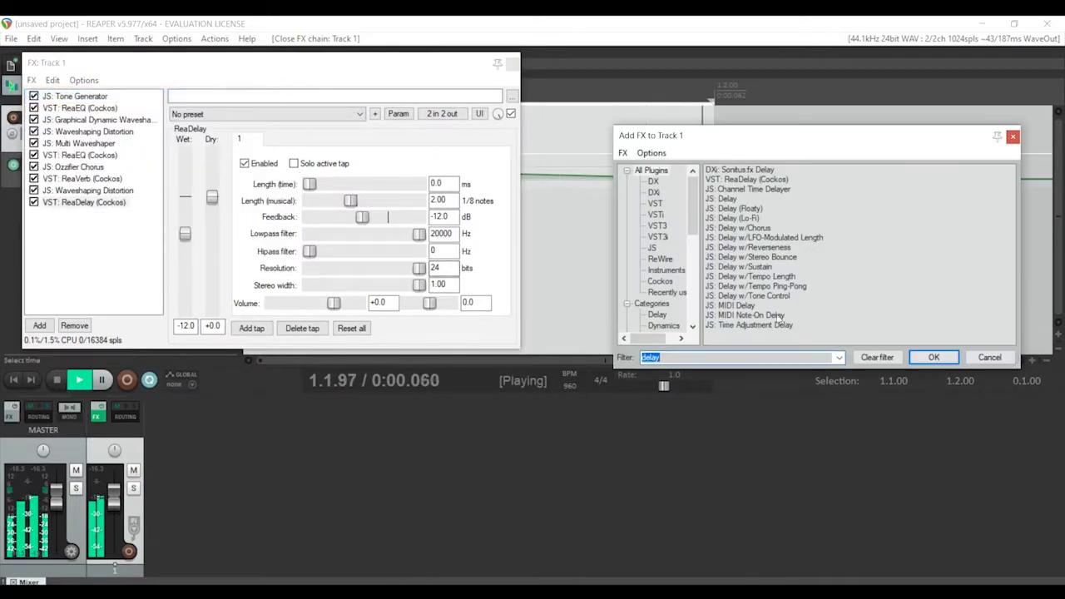
double_click(740, 229)
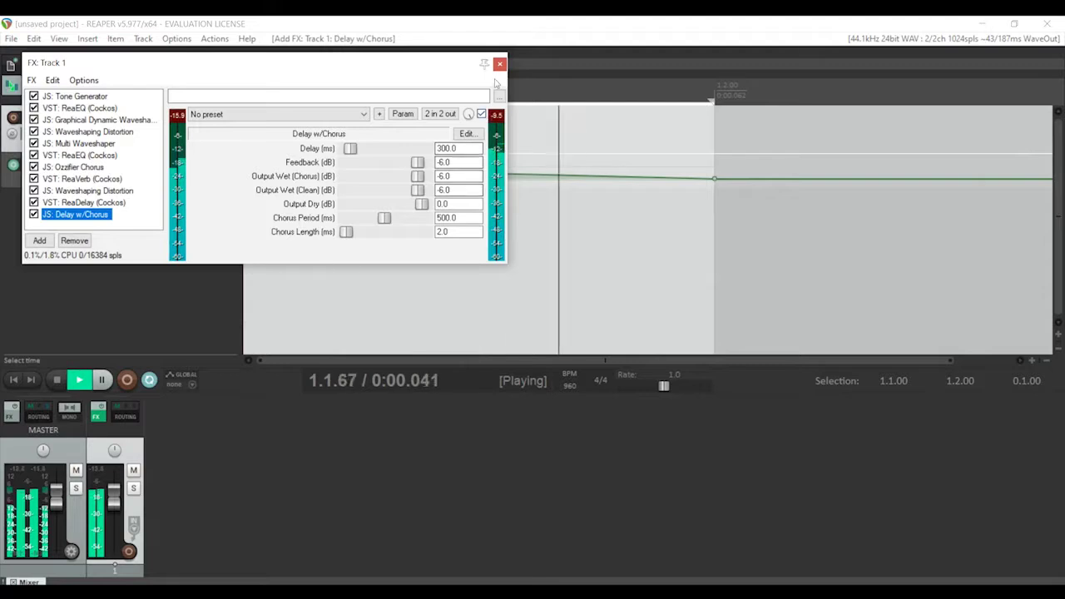
key("Delete")
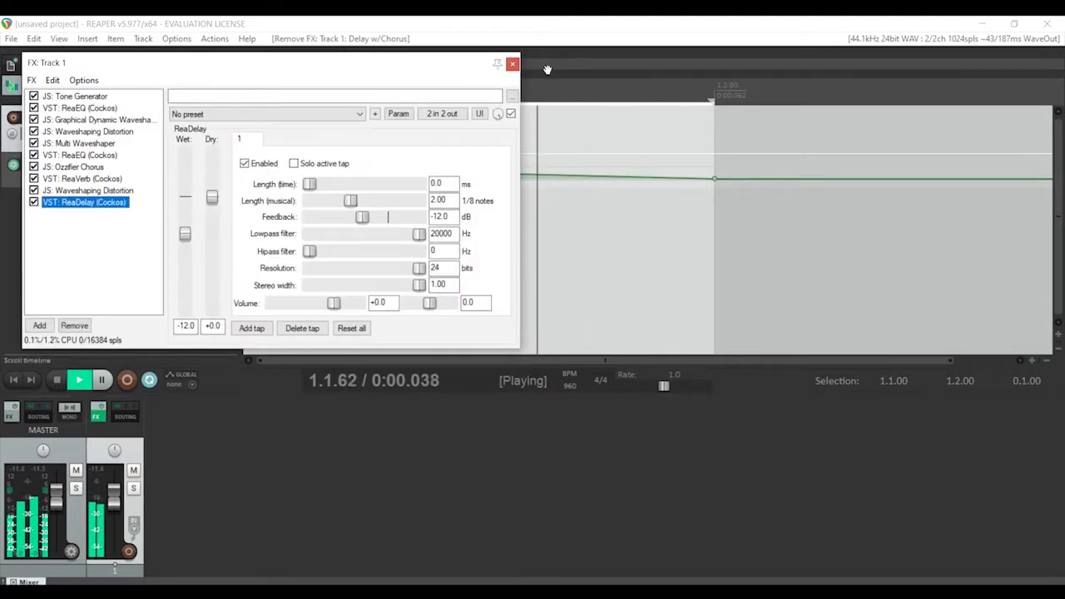
Close the effects window, stop REAPER's playback and stop the recording in Audacity
left_click(513, 66)
key("space")
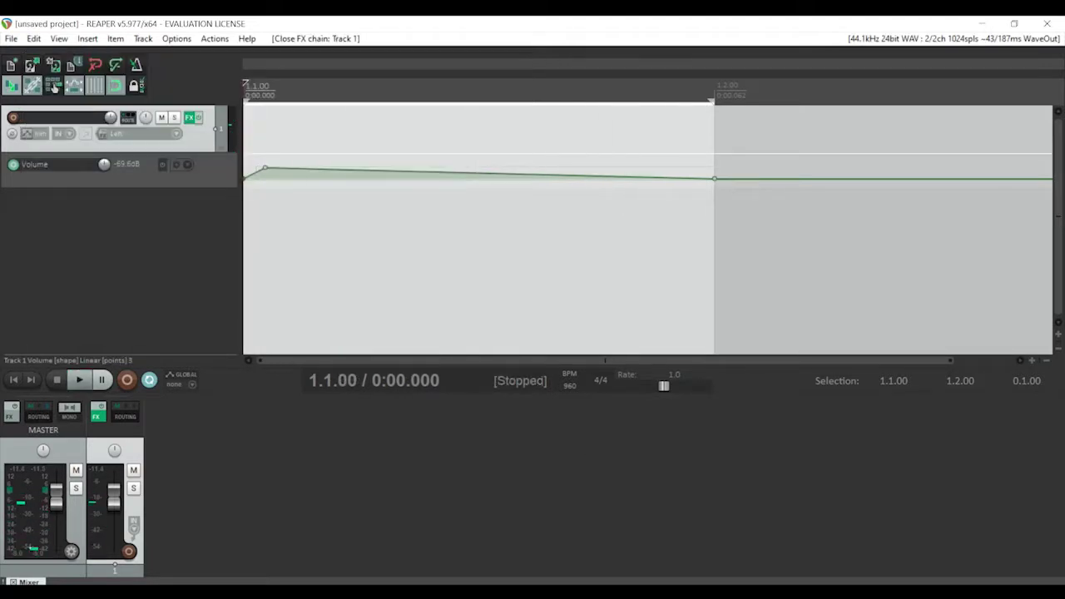
key("alt+Tab")
key("space")
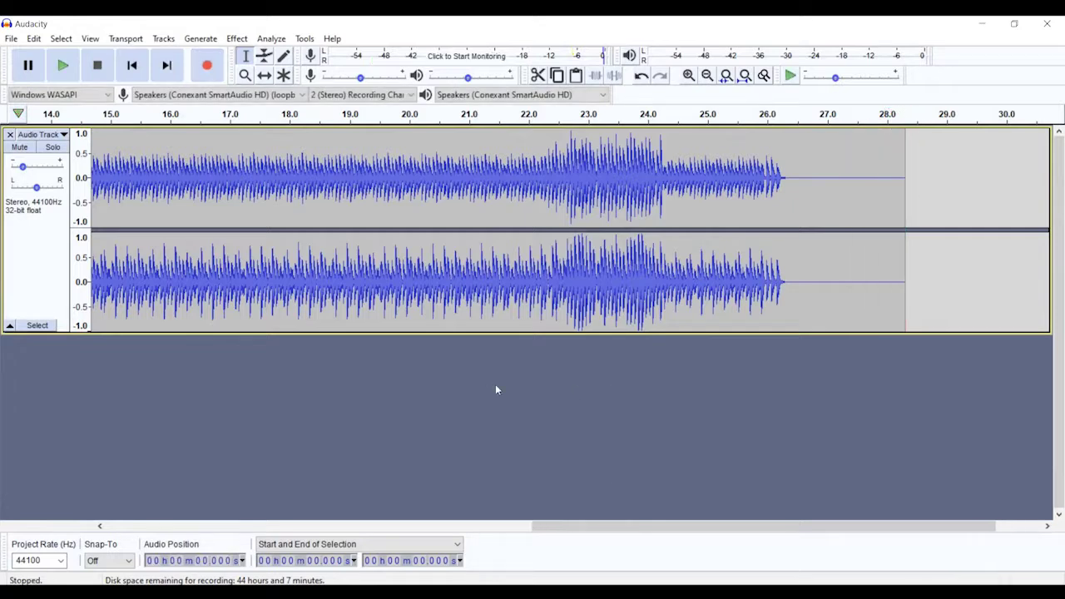
Delete the silence before the recorded sound, from the track's start to about 9.7 seconds
left_click_drag(569, 528, 139, 527)
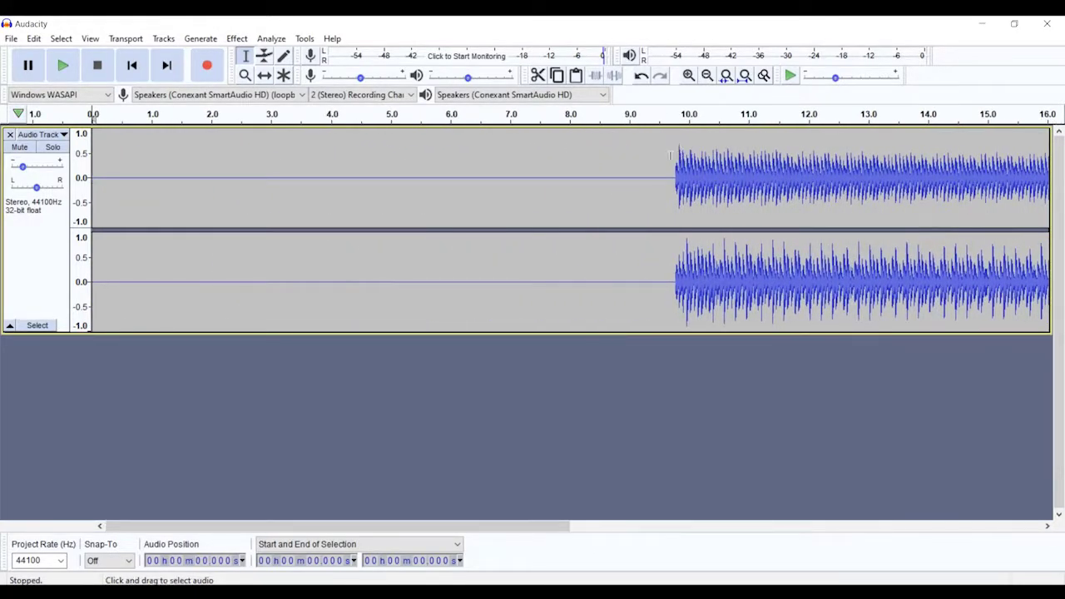
left_click_drag(669, 155, 83, 154)
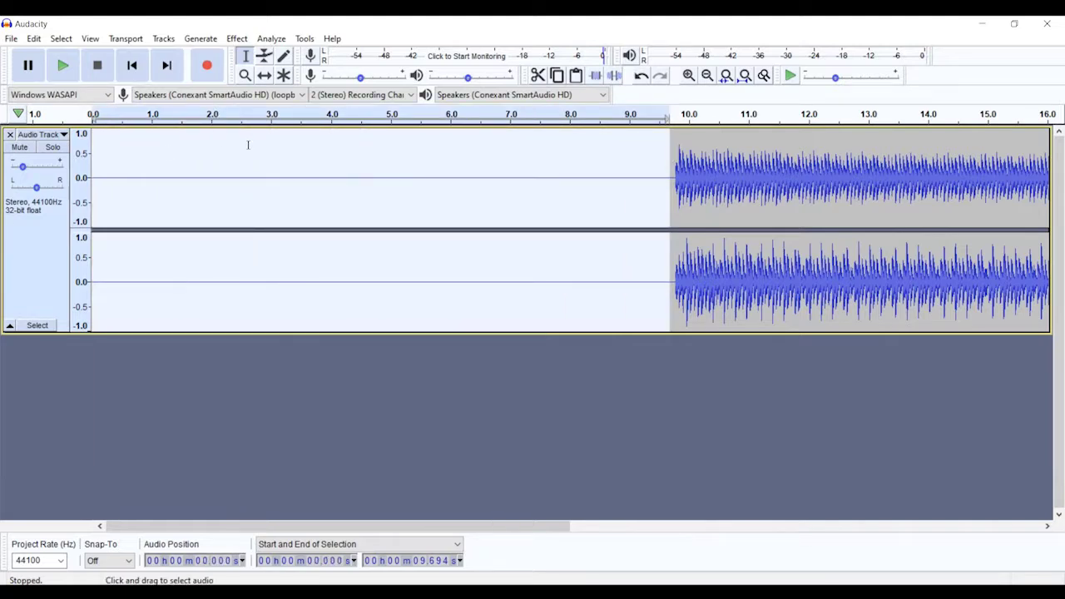
key("Delete")
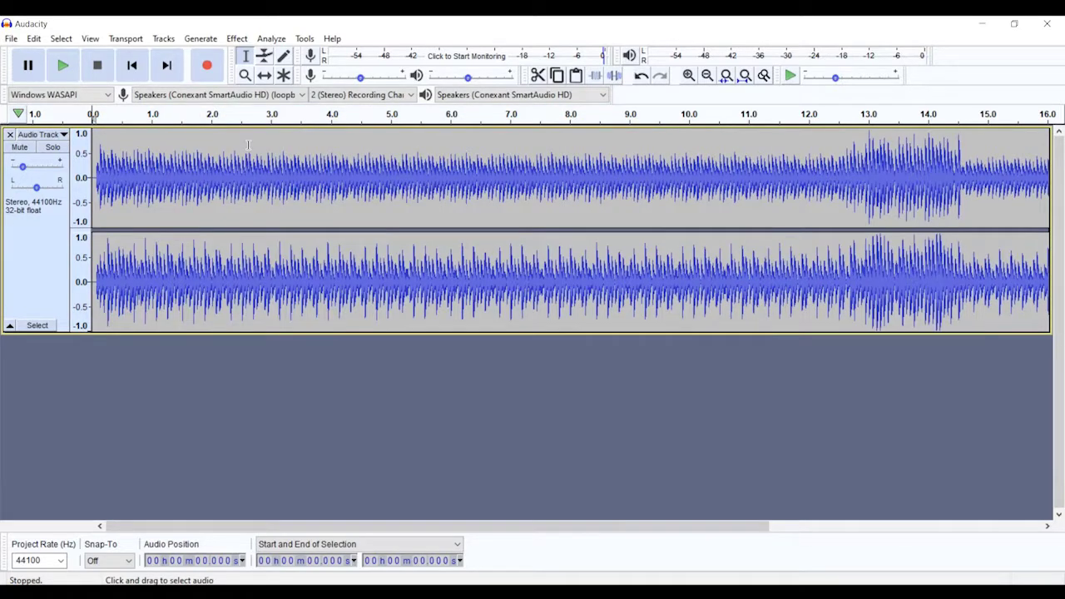
Start a WAV export of the recording and choose the Fresh Sounds folder in Documents as its destination
left_click(11, 39)
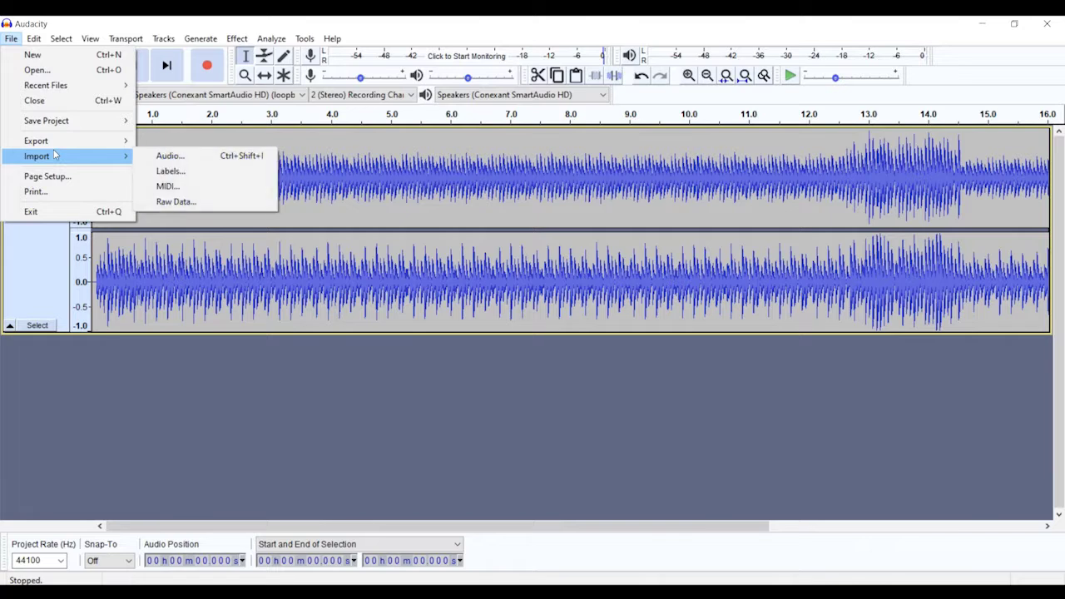
mouse_move(48, 143)
left_click(170, 155)
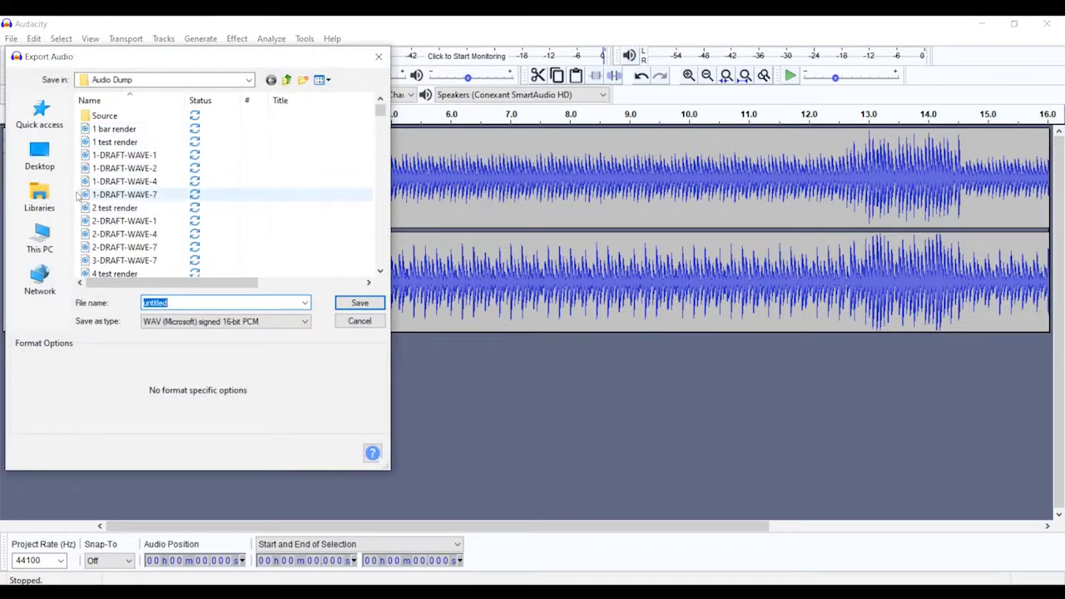
left_click(39, 198)
double_click(283, 133)
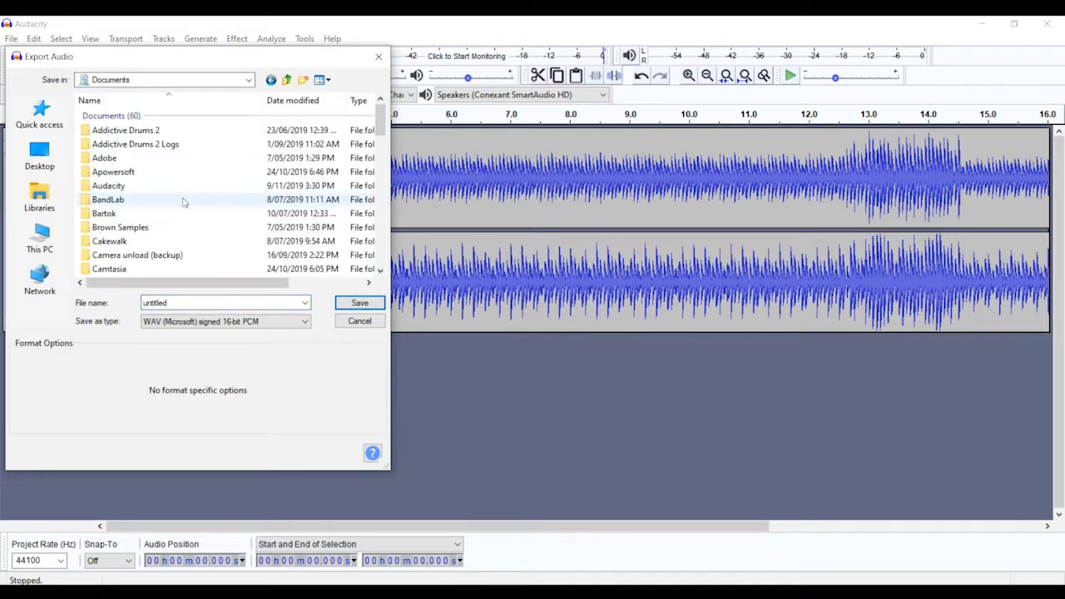
type("fresh")
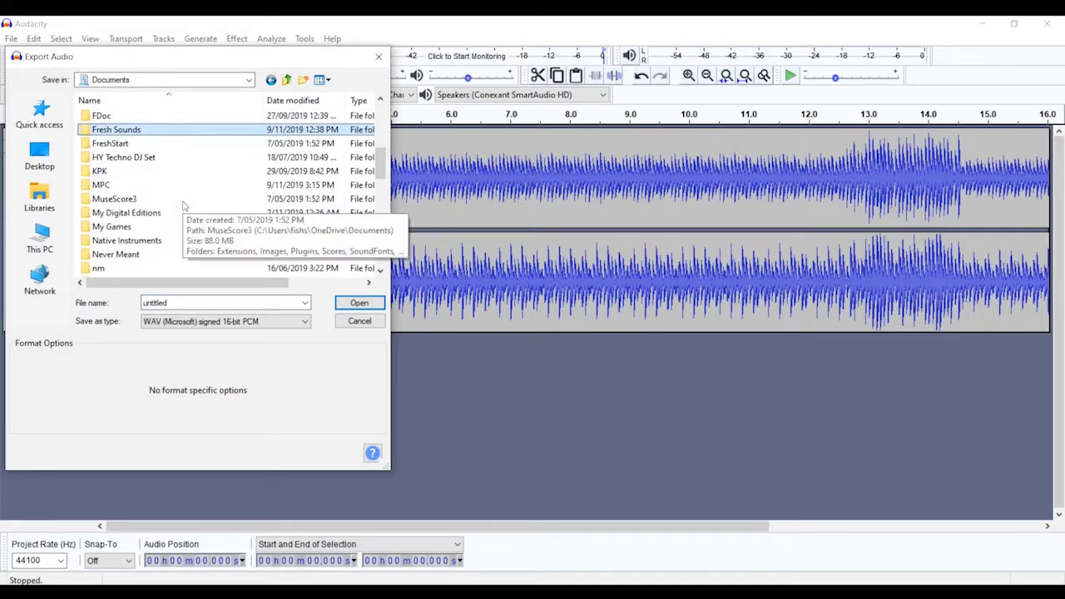
key("Return")
Export the audio as "audacity session tone" in WAV (Microsoft) signed 24-bit PCM format with empty metadata tags
double_click(190, 302)
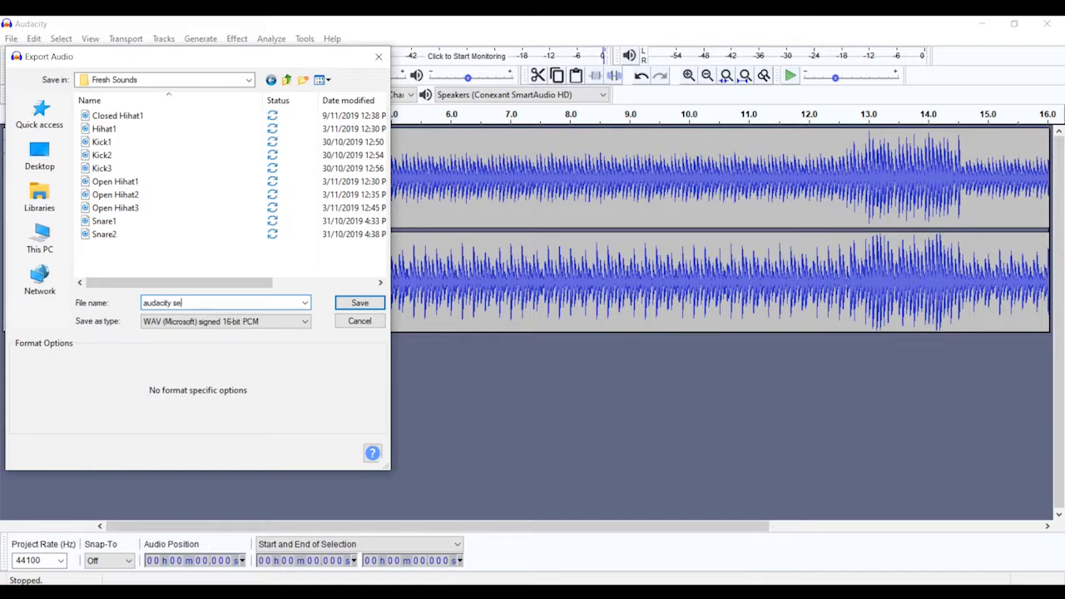
left_click(225, 320)
left_click(268, 337)
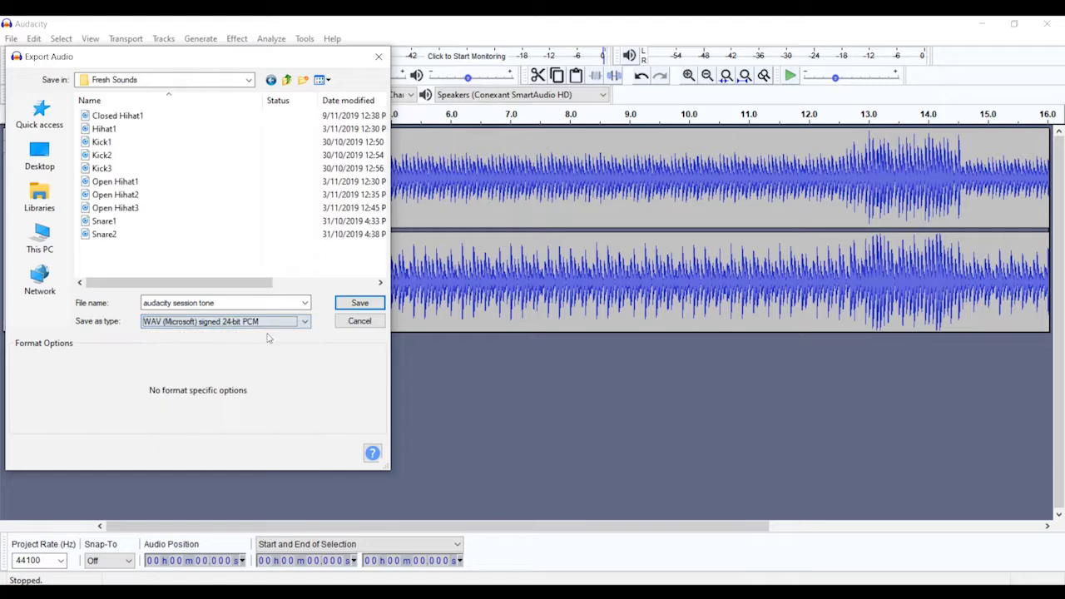
left_click(359, 303)
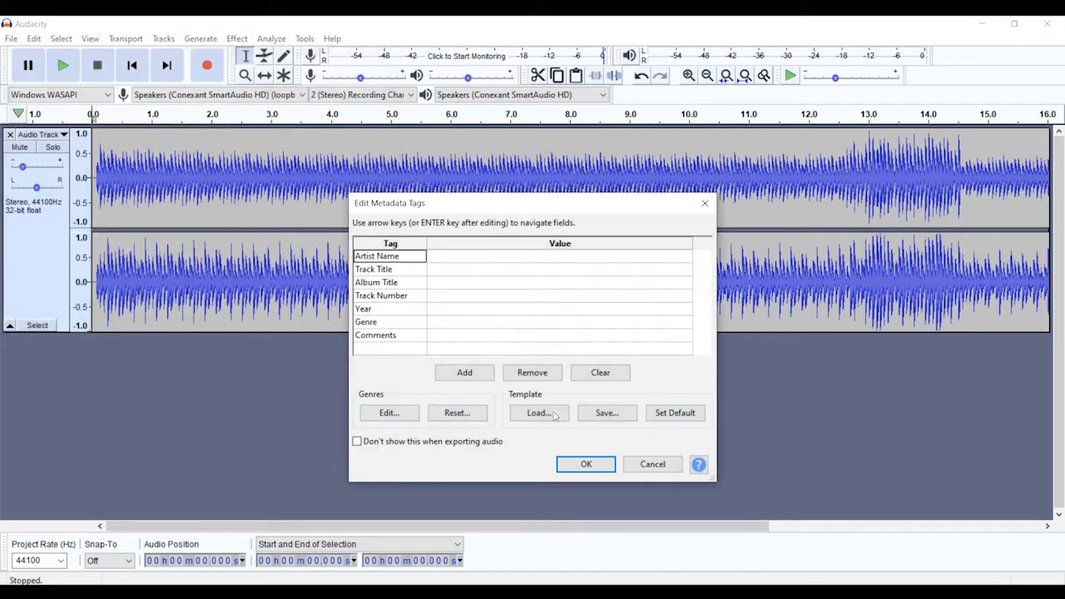
left_click(586, 465)
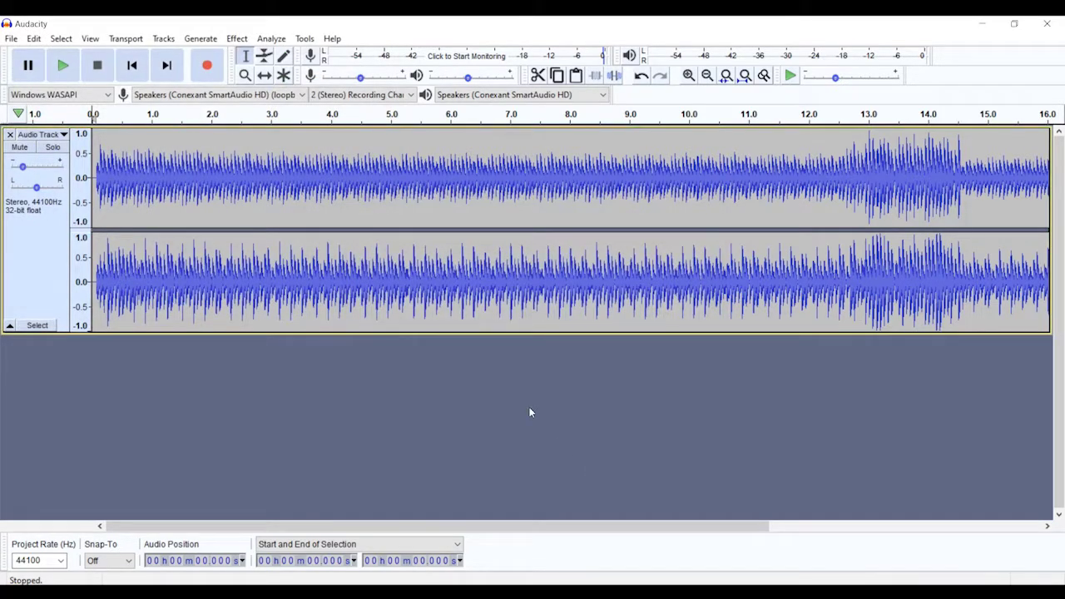
Switch to REAPER, reopen track 1's effects window, move it off the track controls and start loop playback
left_click(458, 541)
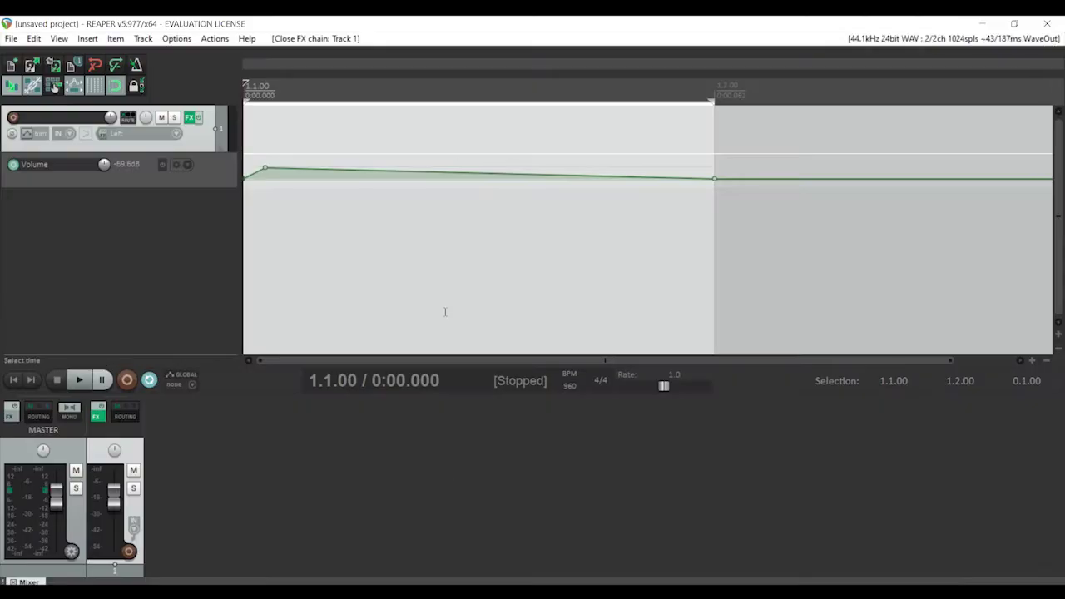
left_click(193, 122)
left_click_drag(422, 52, 655, 181)
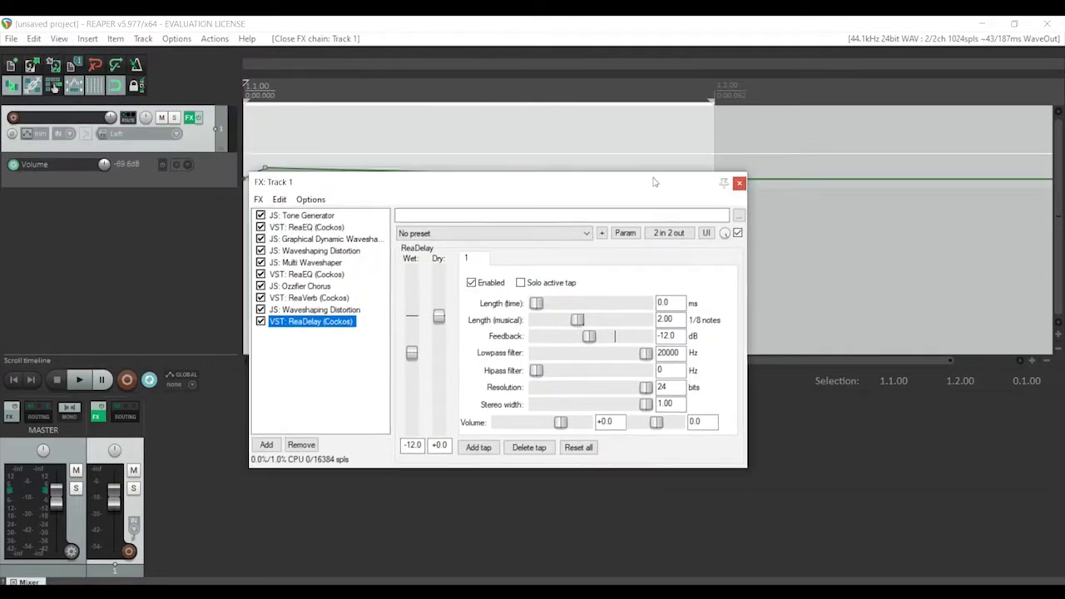
left_click(574, 169)
key("space")
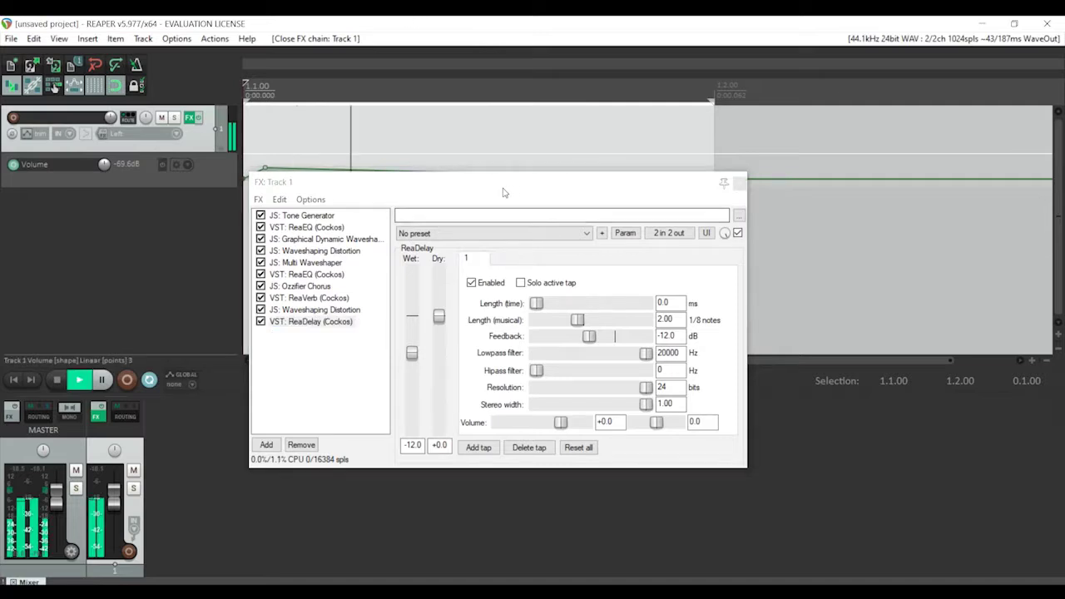
Add JS: Waveshaping Distortion after ReaDelay on track 1, set its distortion to about 13.6% and stop playback
left_click(446, 184)
left_click(258, 200)
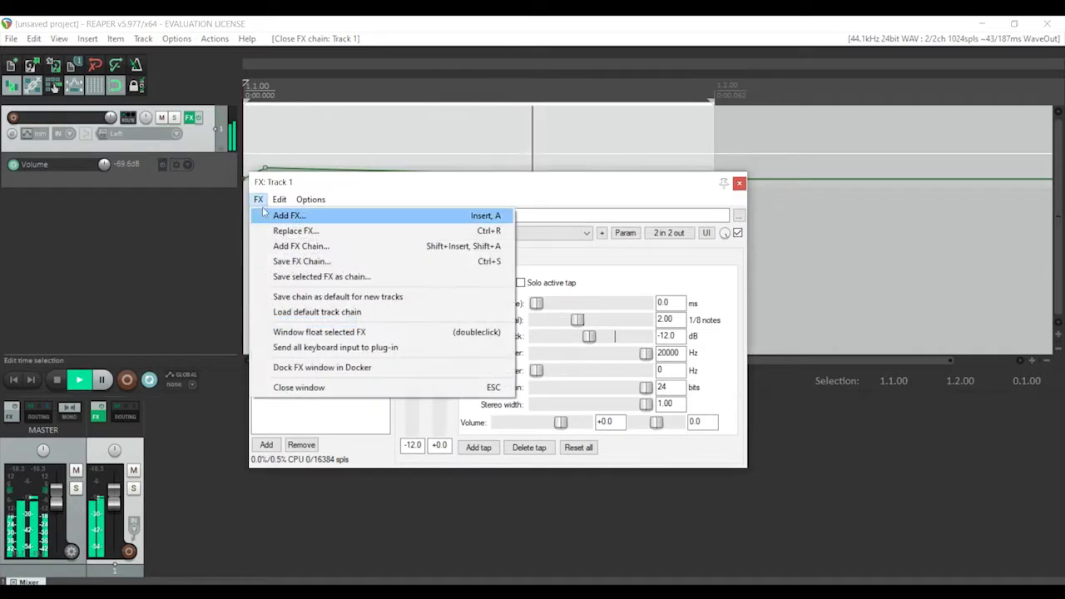
left_click(264, 215)
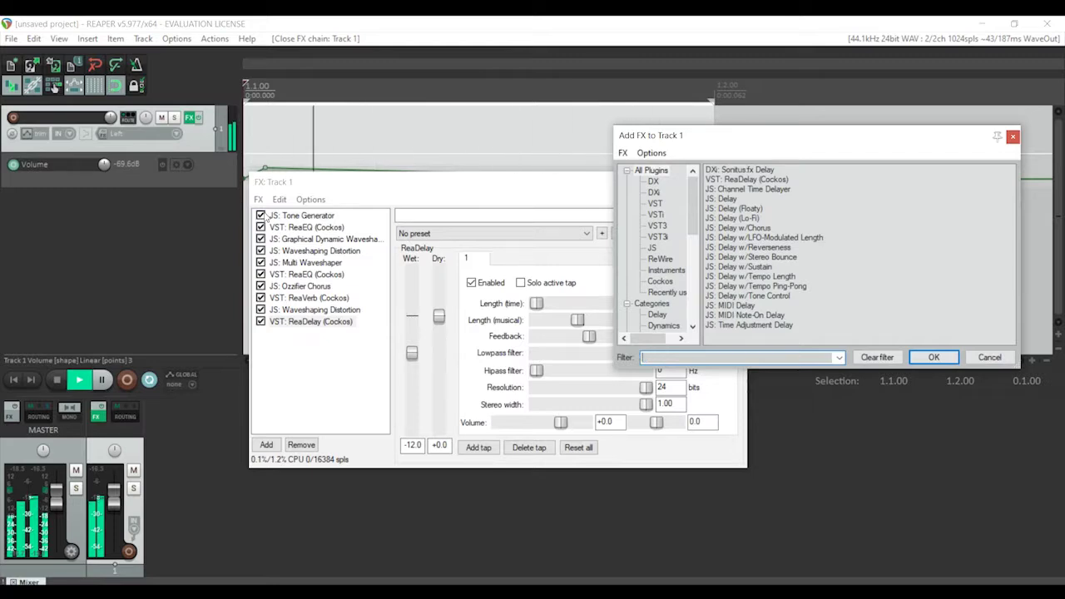
type("wav")
double_click(757, 218)
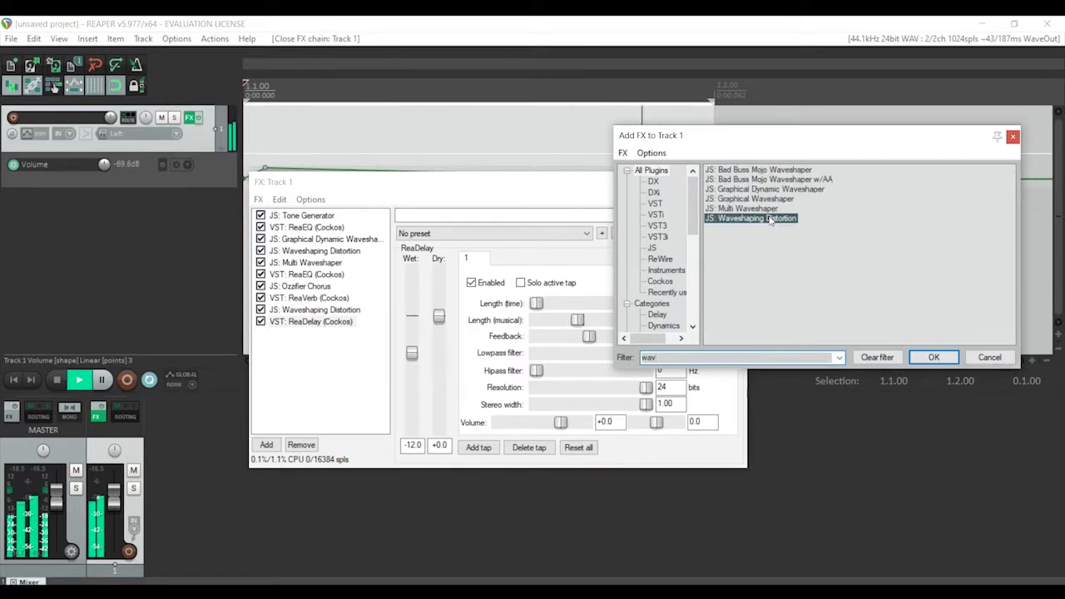
left_click_drag(574, 267, 582, 267)
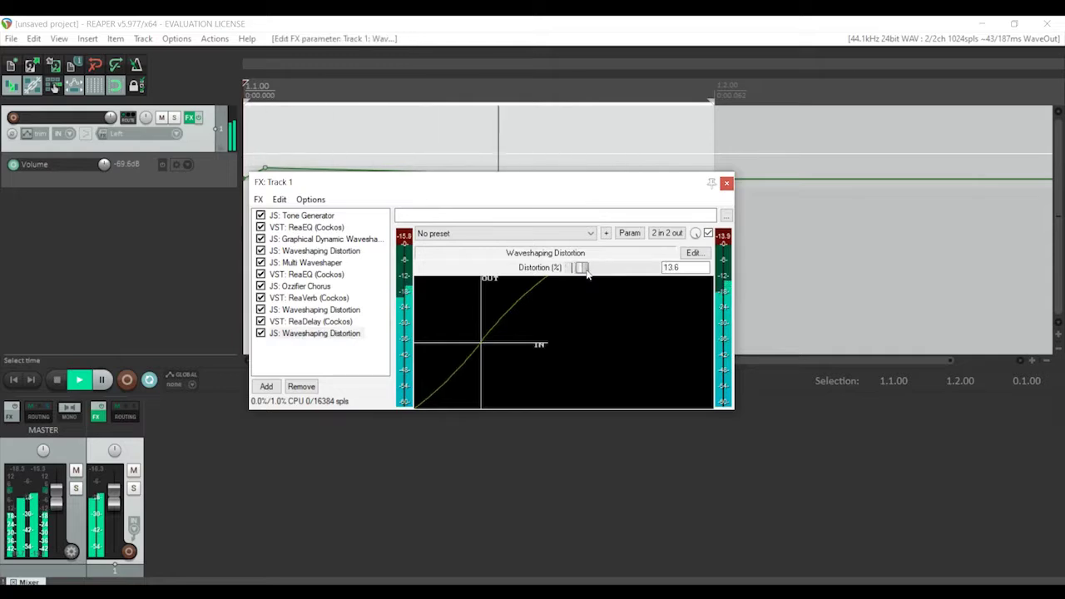
key("space")
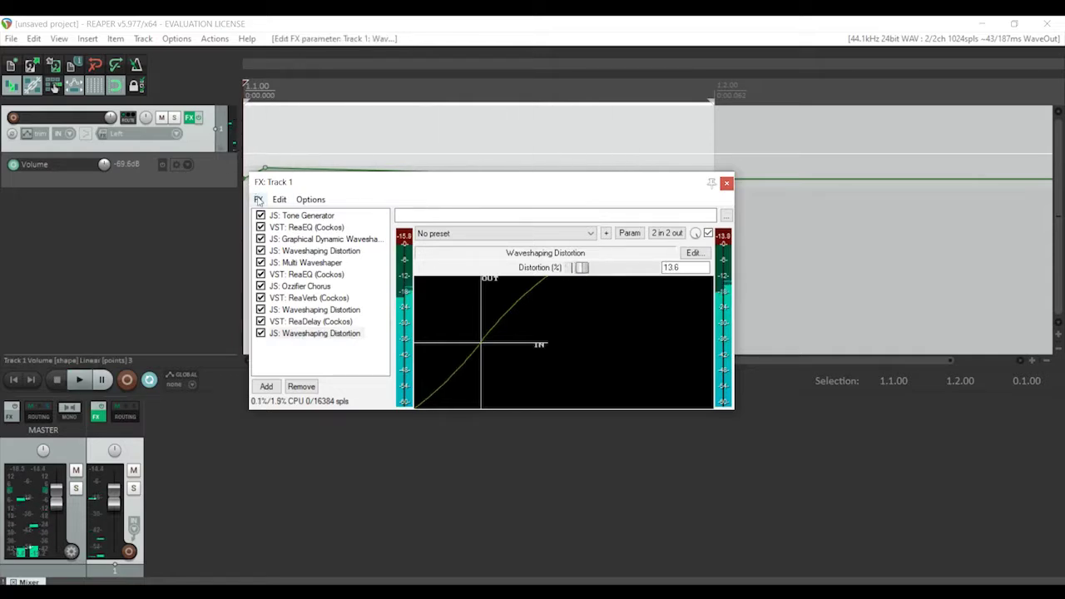
Add VST: ReaPitch (Cockos) at the end of track 1's effects chain
left_click(258, 200)
left_click(275, 214)
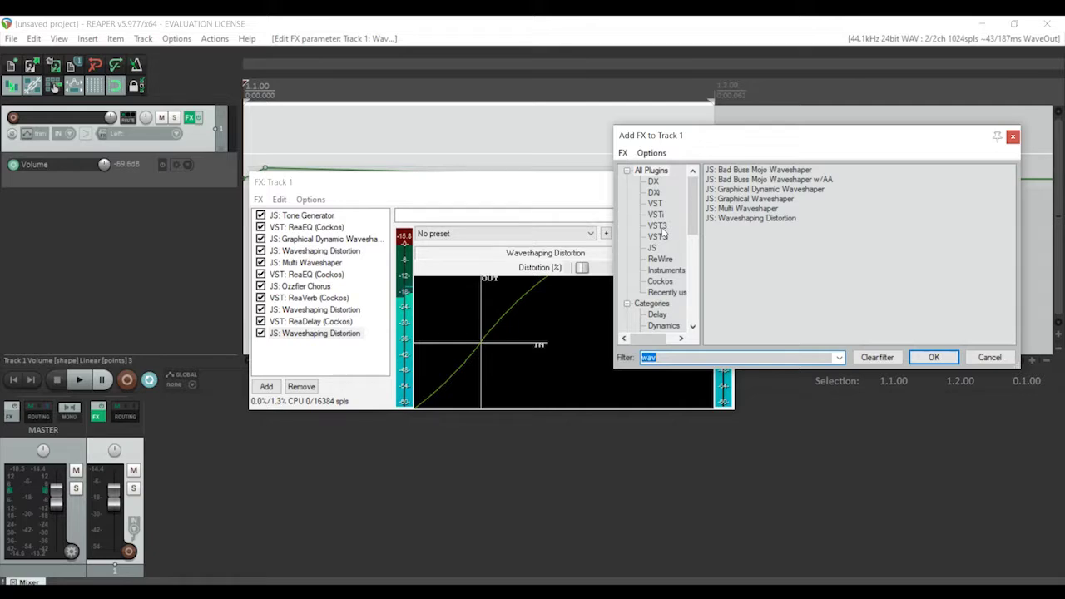
key("BackSpace")
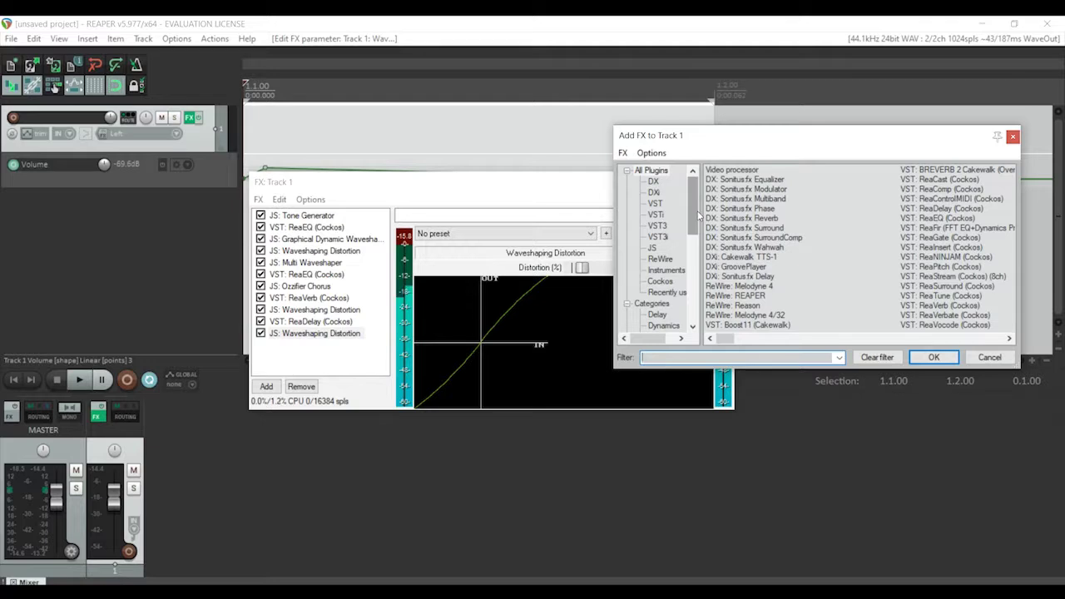
type("pit")
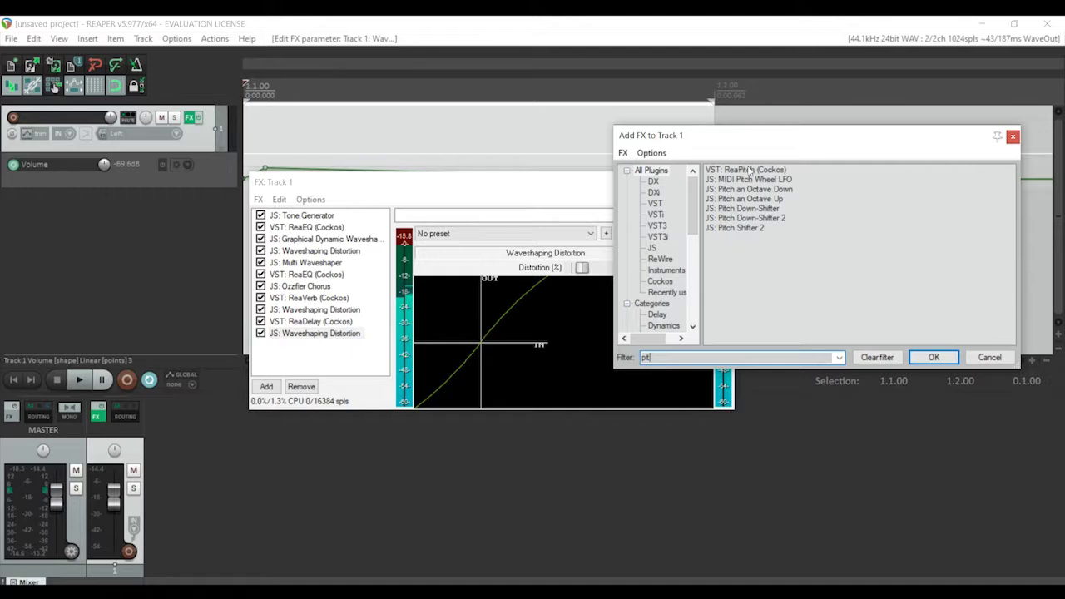
double_click(750, 170)
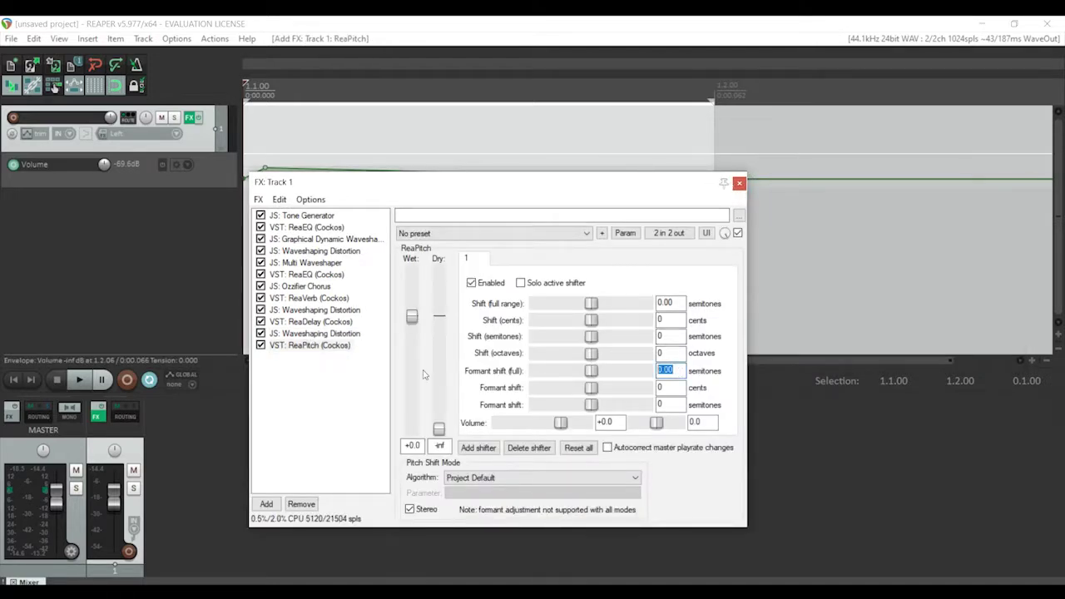
Play the loop, set ReaPitch's full formant shift to -4 semitones and its wet level to 6, and stop playback
key("space")
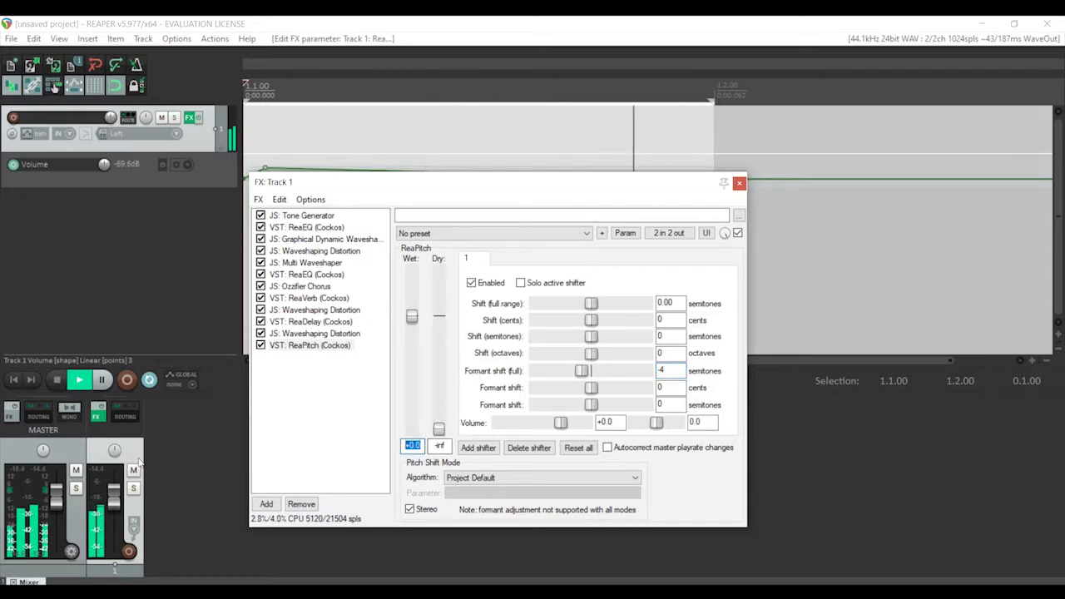
type("6")
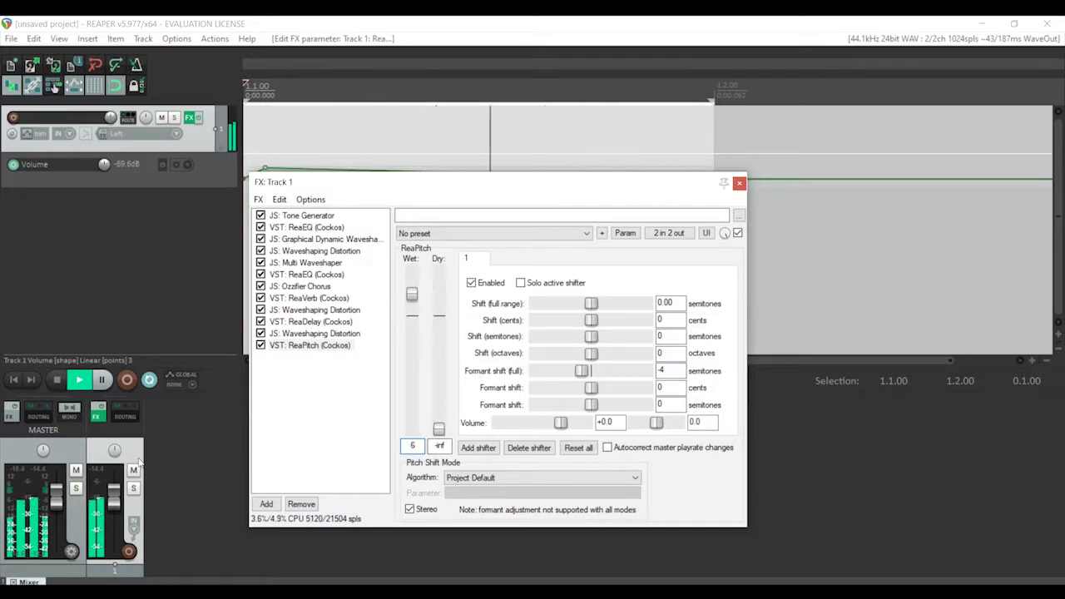
left_click(280, 427)
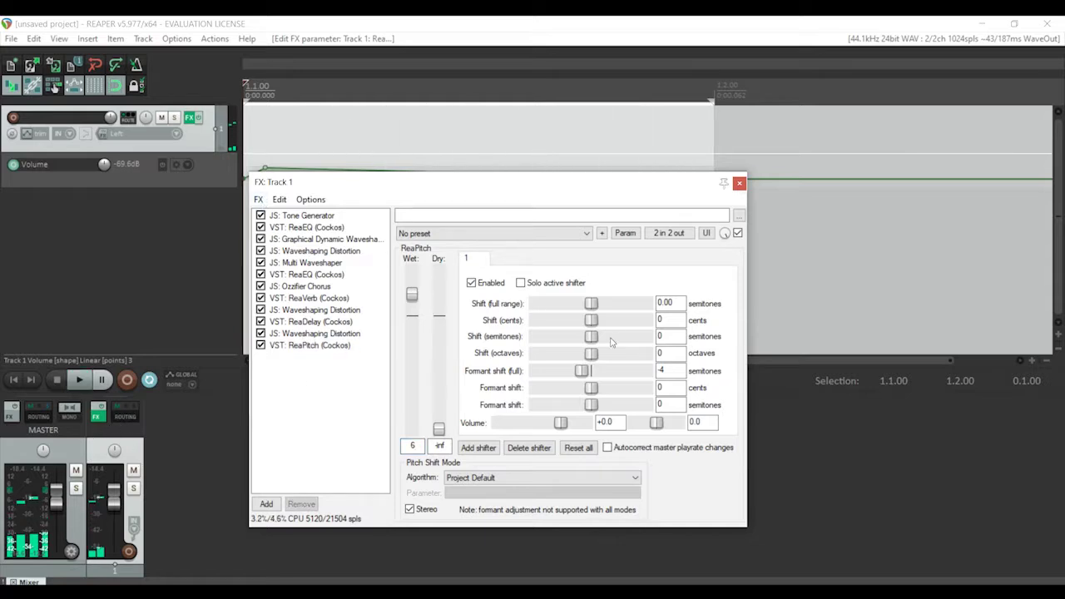
Add another VST: ReaEQ after ReaPitch on track 1, checking the earlier ReaEQ's curve for reference
left_click(258, 199)
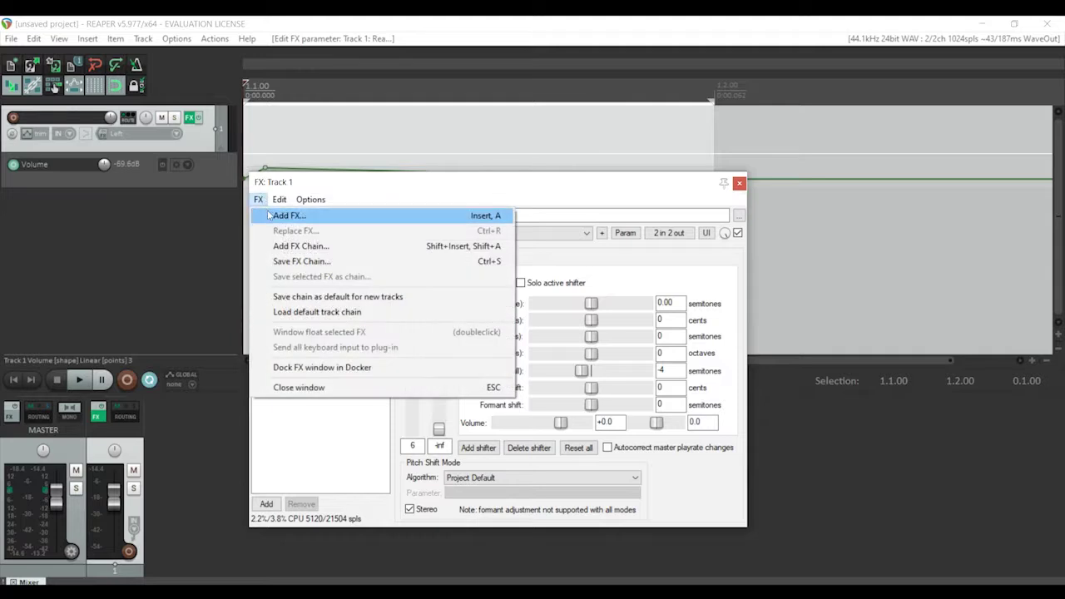
left_click(275, 216)
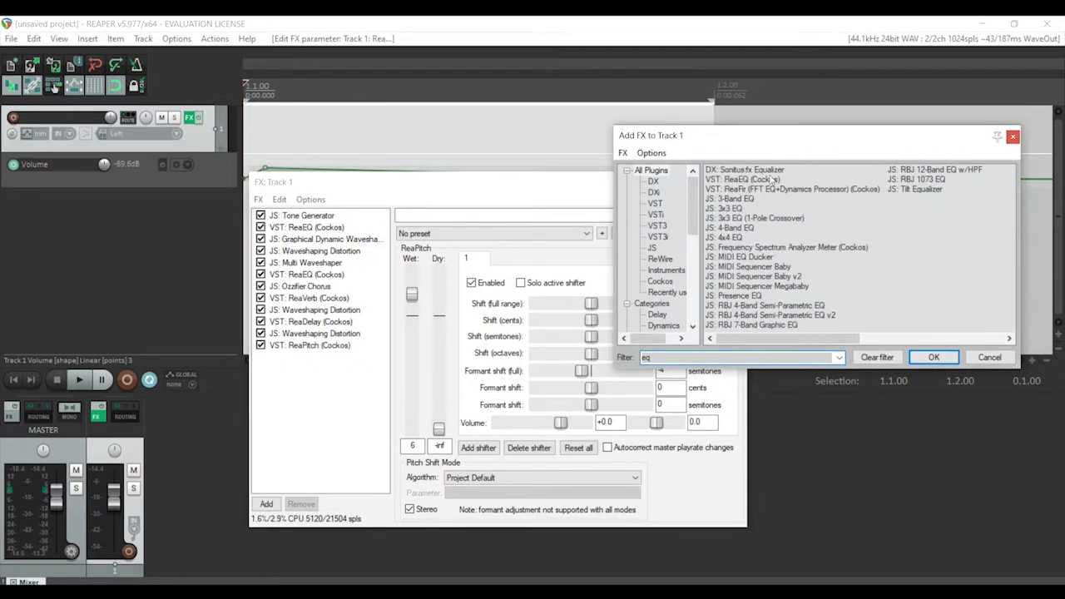
double_click(753, 180)
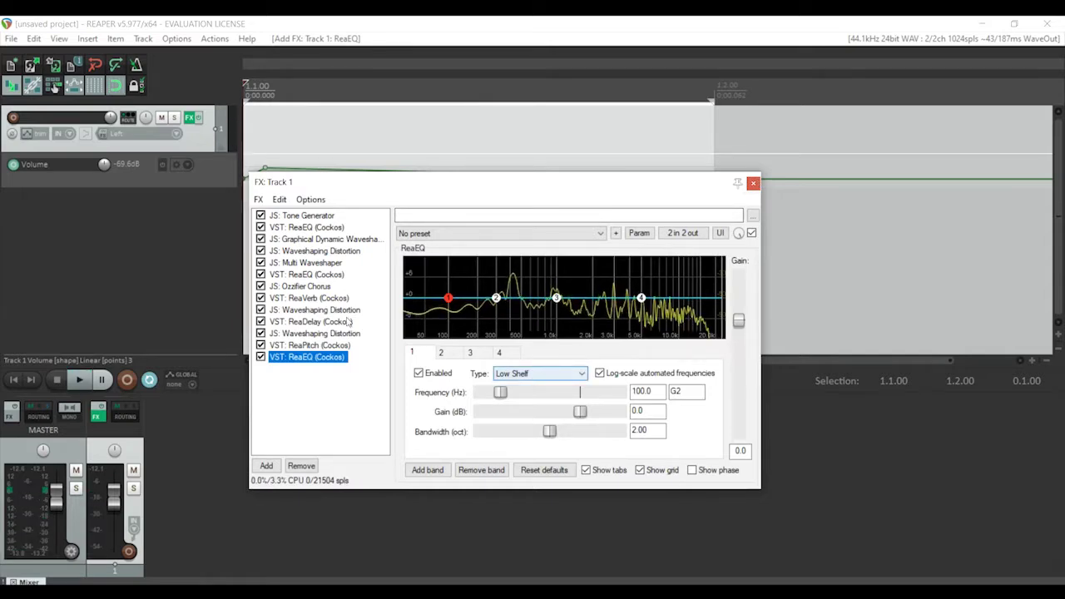
left_click(324, 280)
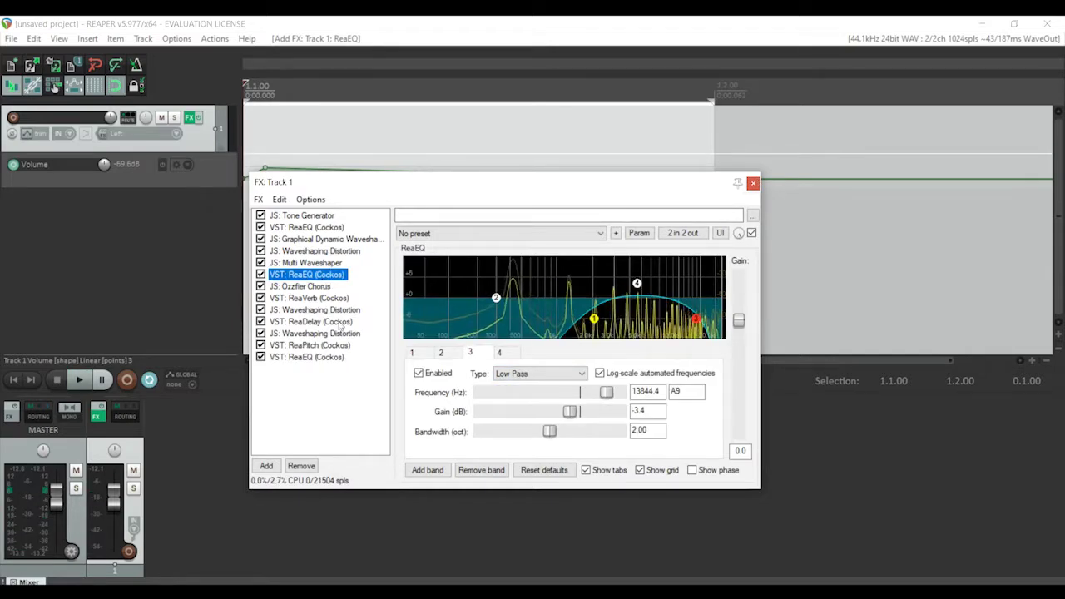
left_click(320, 357)
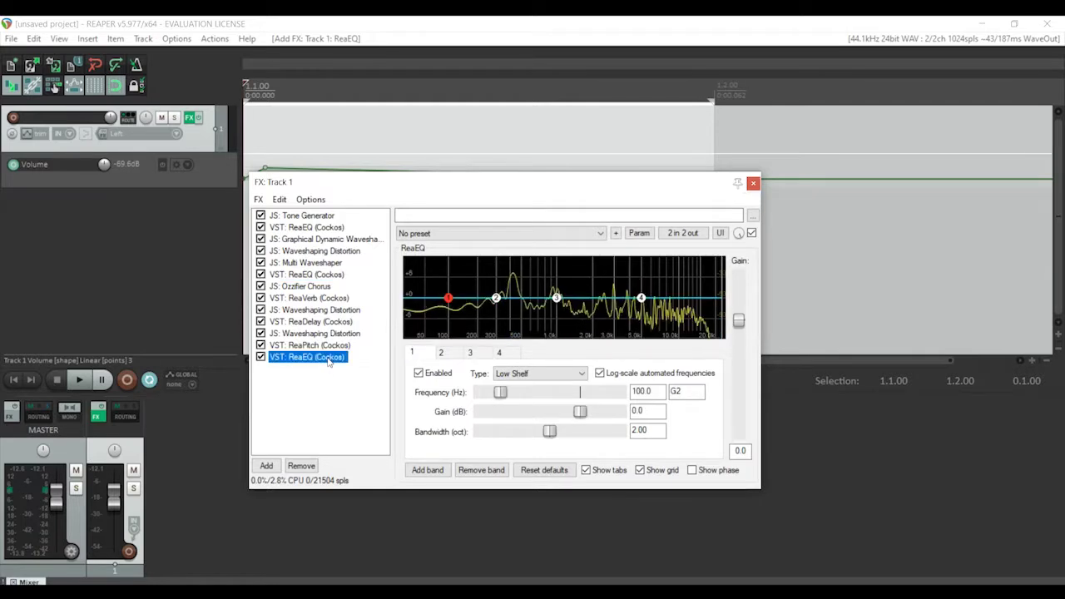
Make band 1 of the new ReaEQ a High Pass near 2 kHz and move band 4 to about 9562 Hz at -4.8 dB
left_click(540, 373)
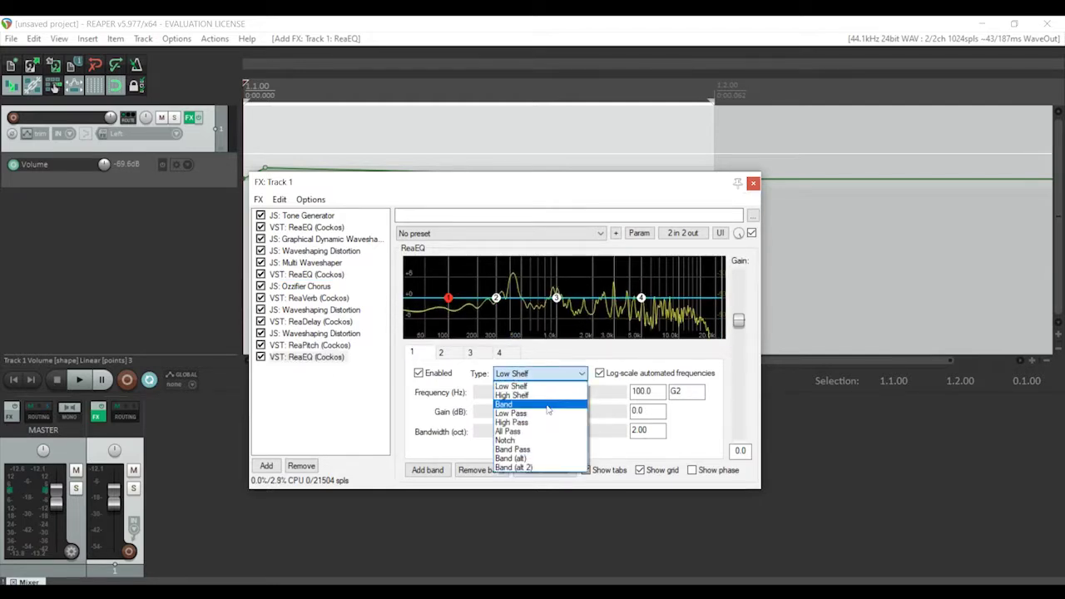
left_click(549, 410)
left_click(522, 374)
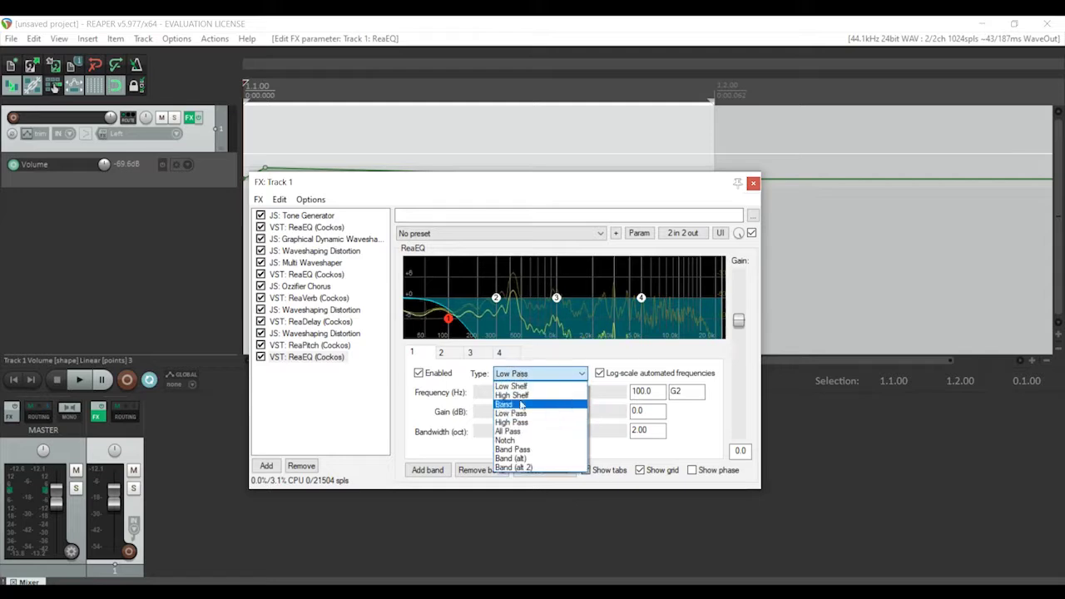
left_click(524, 420)
left_click_drag(450, 322, 674, 316)
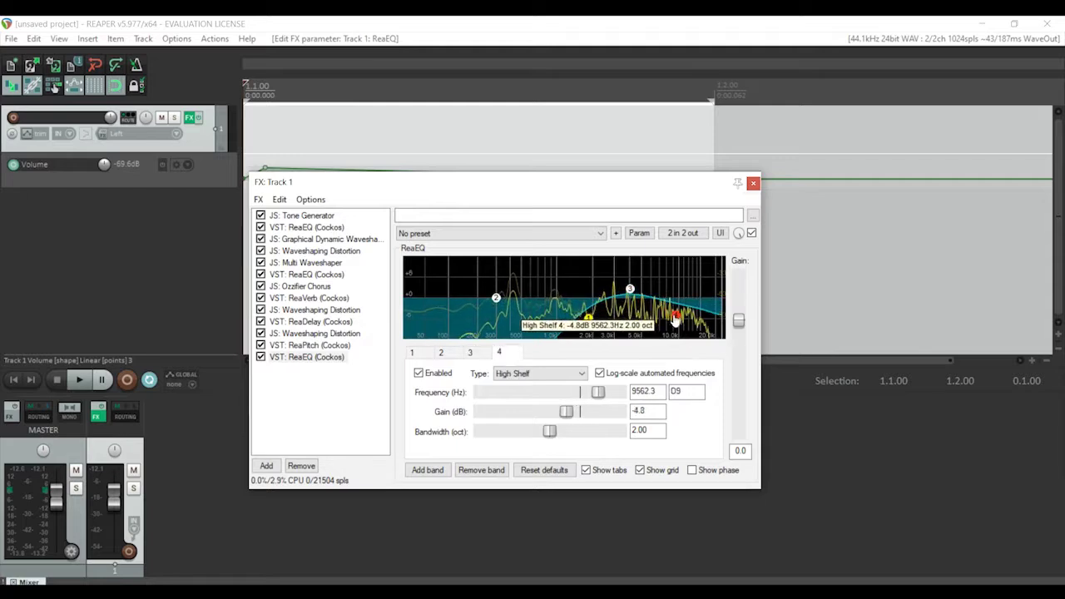
Change ReaEQ band 4 to Low Pass, start loop playback and raise its cutoff above 12 kHz
left_click(539, 374)
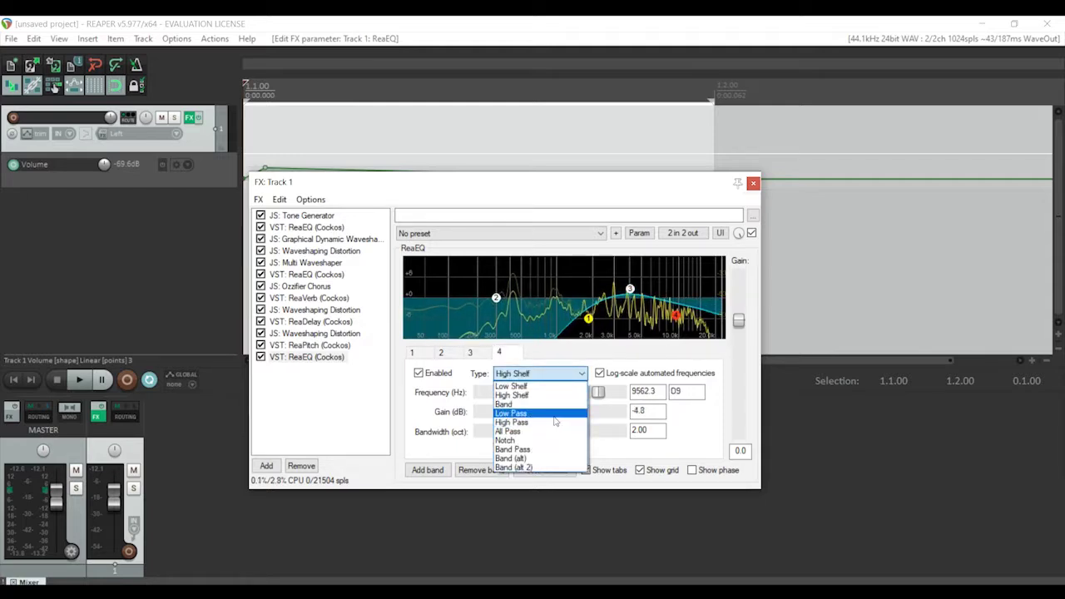
left_click(541, 414)
key("space")
left_click_drag(676, 323, 704, 318)
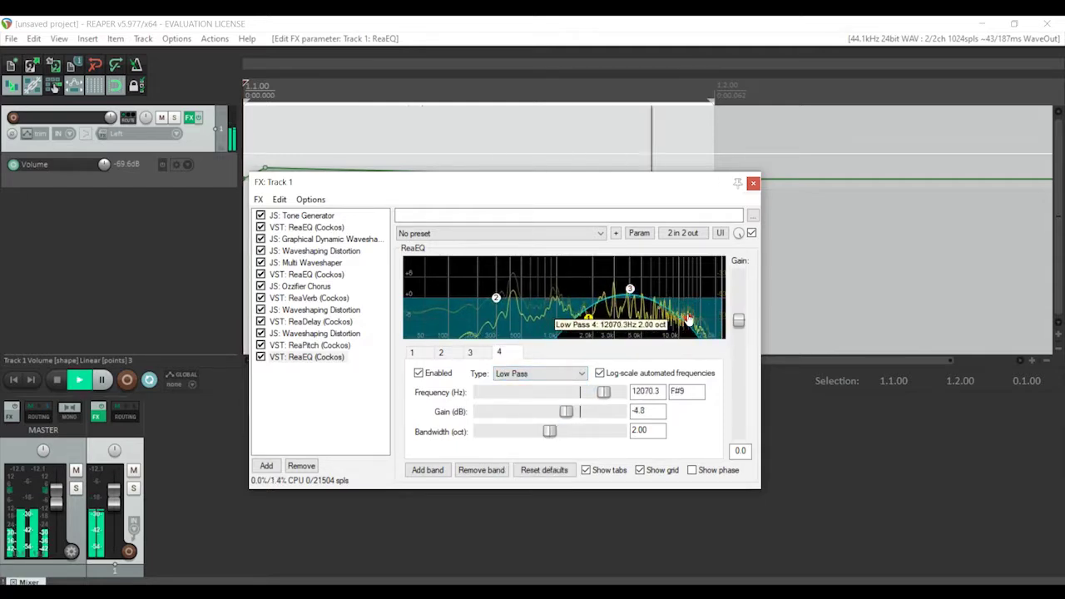
Lower ReaEQ's High Pass band 1 to about 424 Hz and Low Pass band 4 to about 2254 Hz, shifting band 3 slightly lower in frequency
left_click_drag(565, 323, 517, 325)
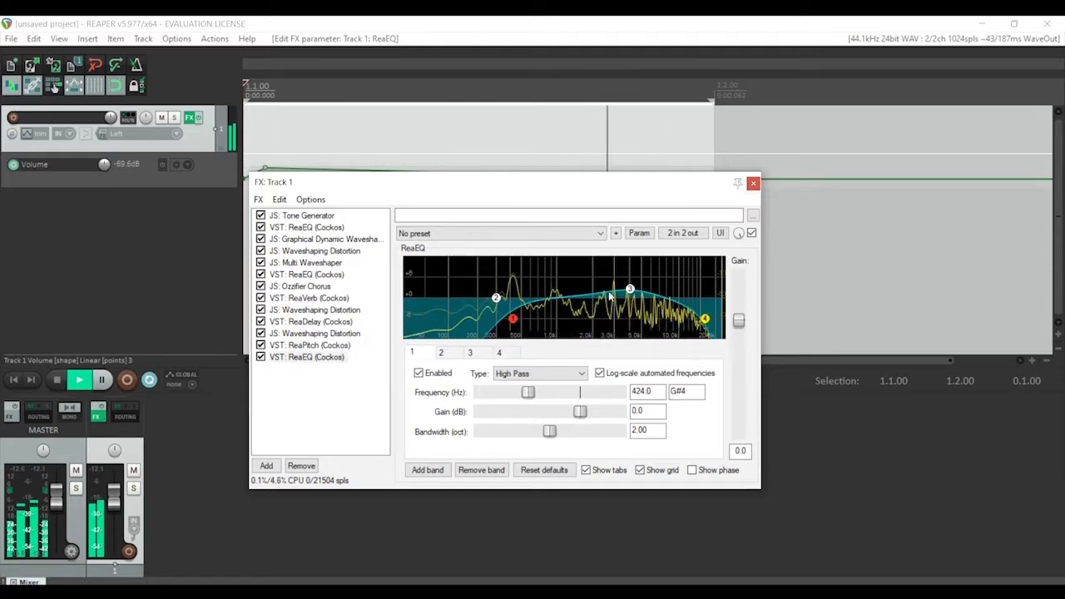
left_click_drag(630, 288, 605, 285)
left_click_drag(699, 316, 599, 318)
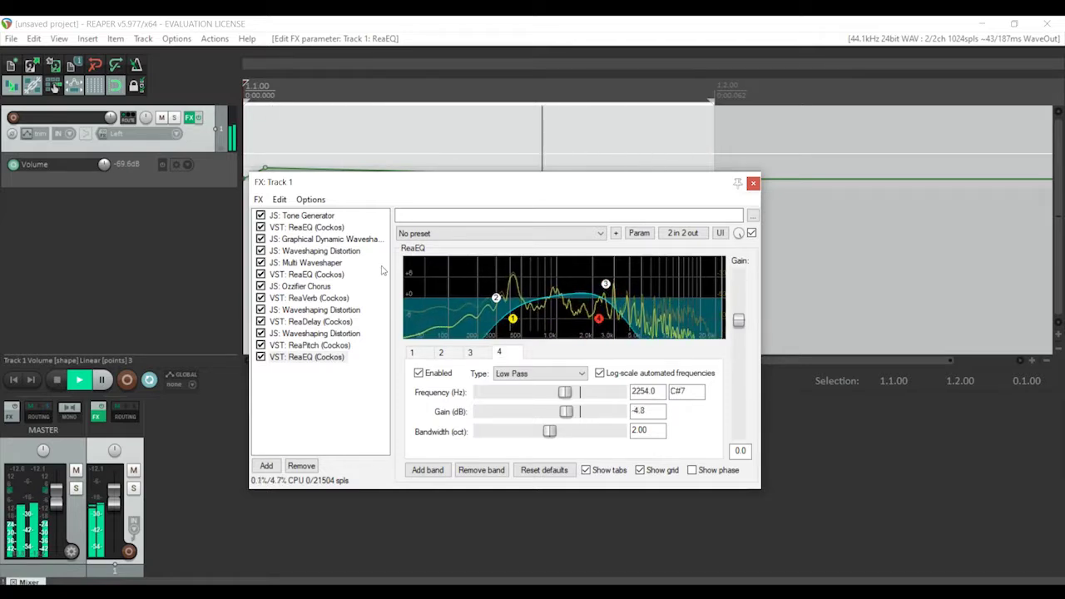
Add VST: ReaVerb (Cockos) at the end of track 1's chain and load the sweetverbo preset
left_click(258, 201)
left_click(289, 216)
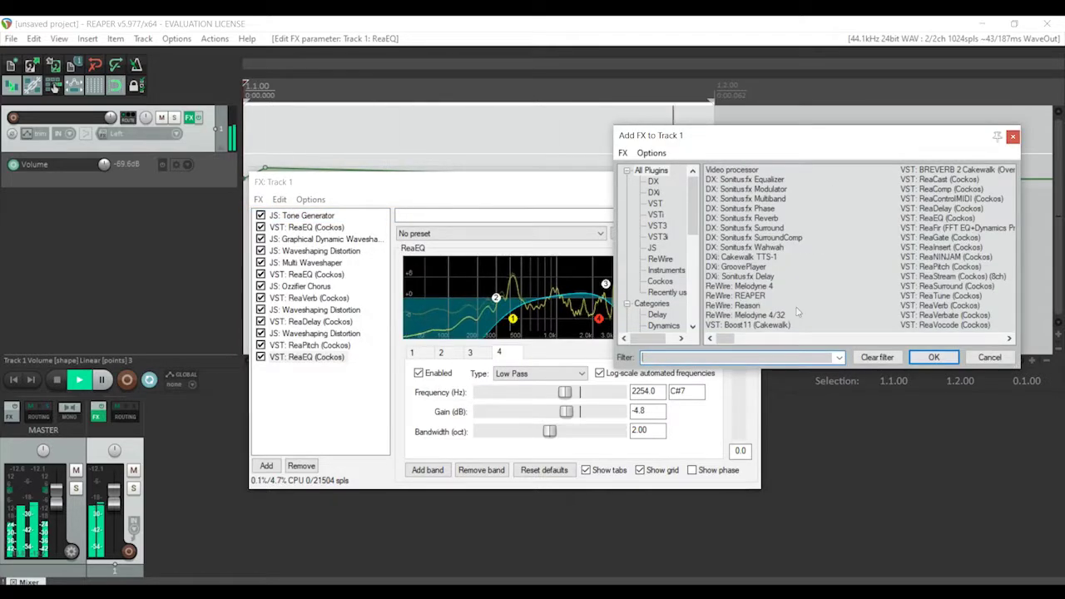
type("verb")
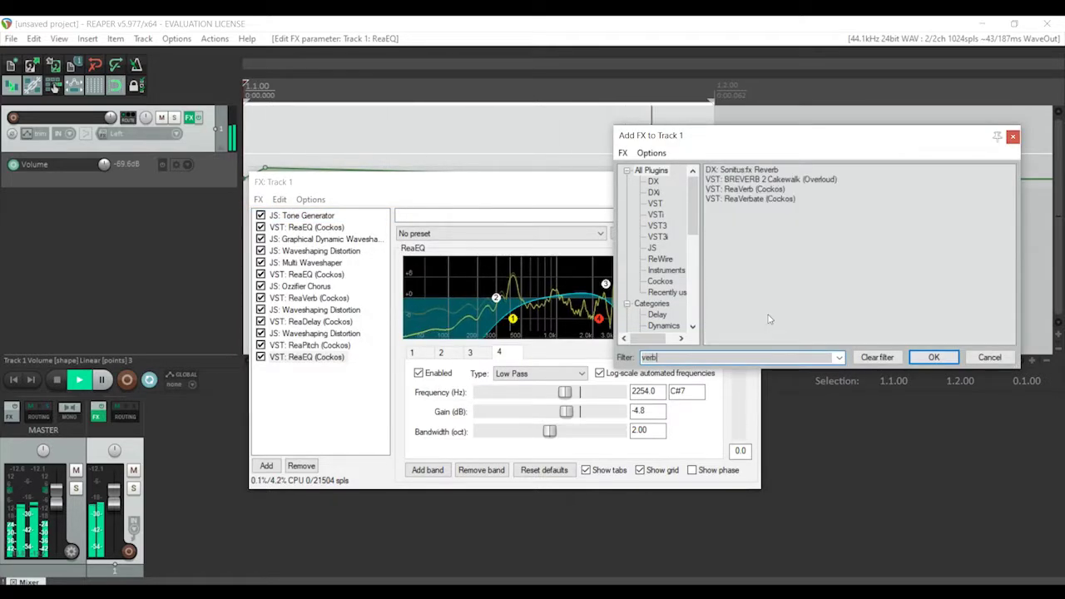
double_click(728, 190)
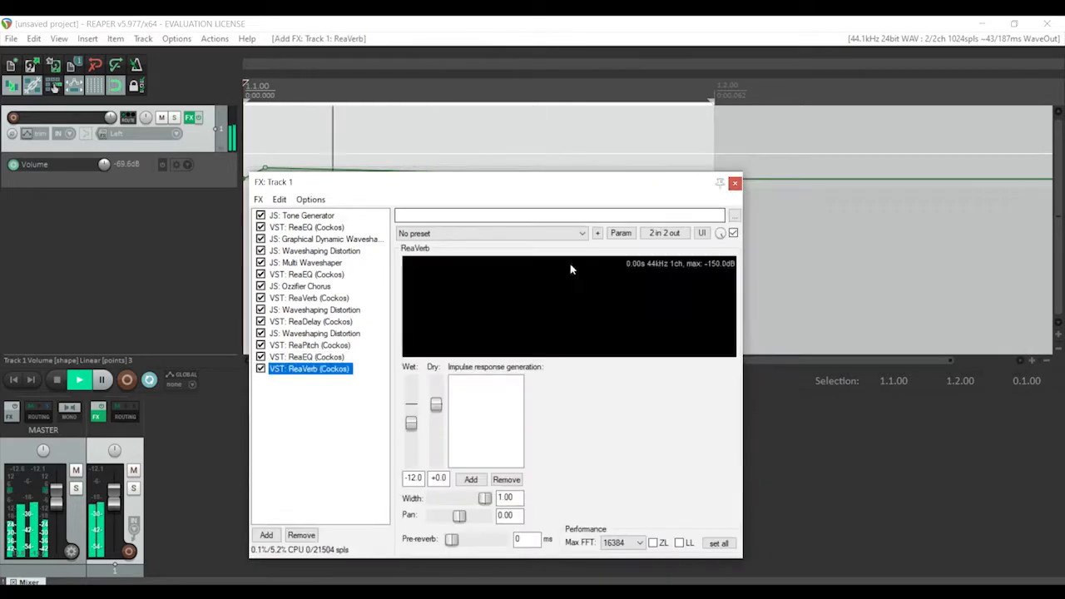
left_click(491, 233)
left_click(456, 274)
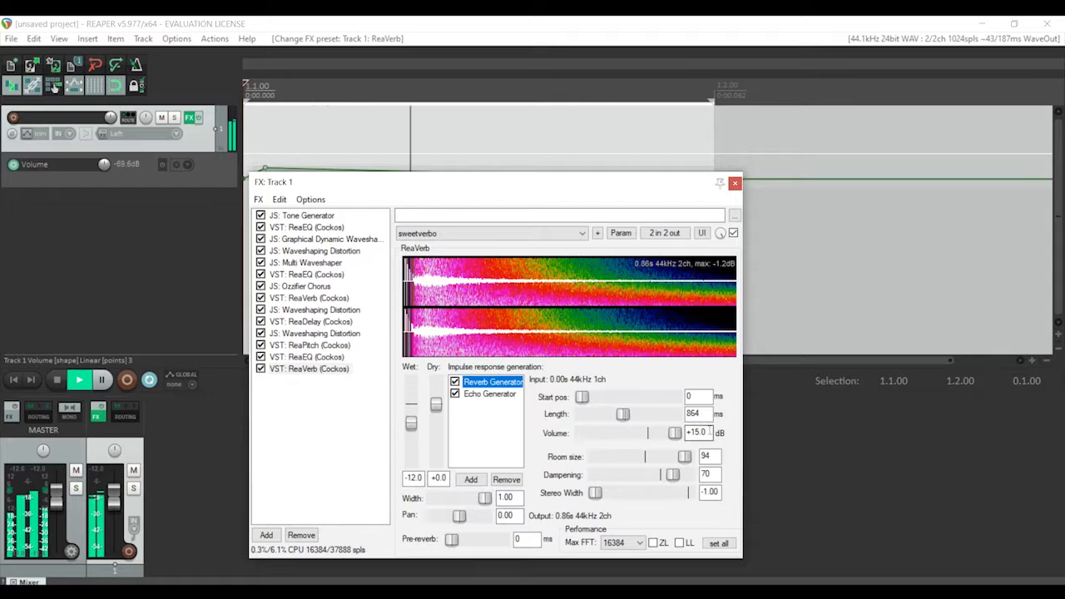
Set the ReaVerb Reverb Generator's volume to 0 dB and its length to 10000 ms
double_click(707, 431)
type("0")
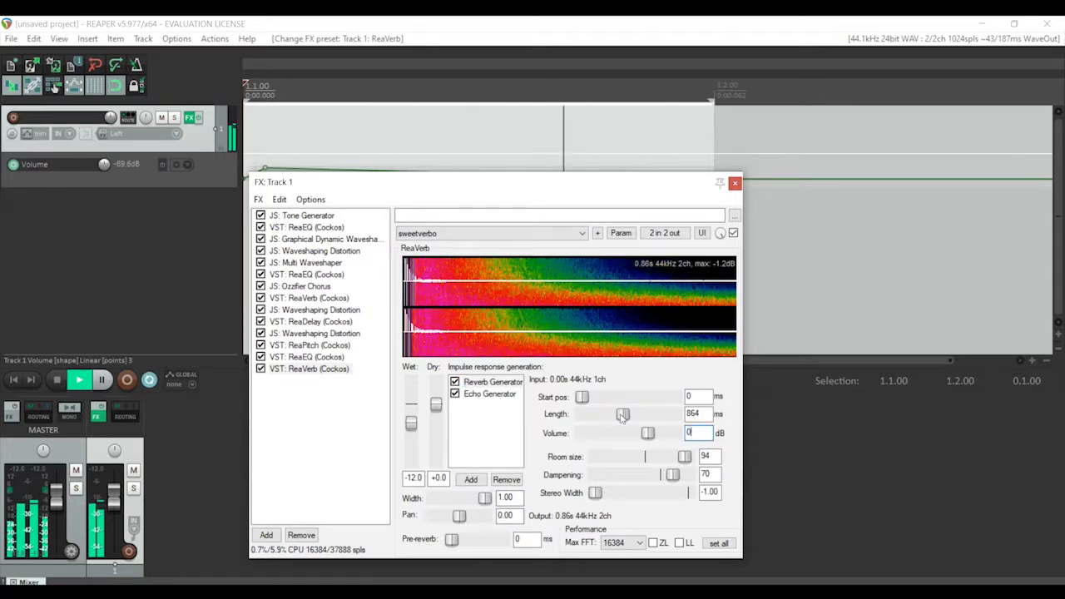
left_click_drag(622, 416, 678, 415)
Paste three more copies of ReaVerb at the end of track 1's chain and stop playback
left_click(313, 370)
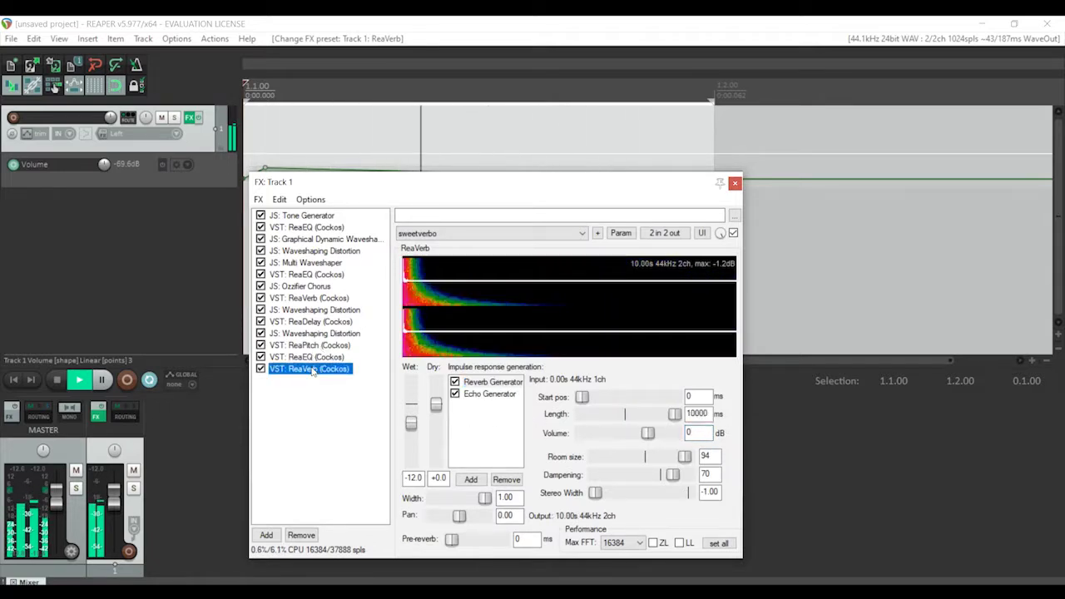
key("ctrl+v")
key("ctrl+v")
key("ctrl+v")
left_click(351, 436)
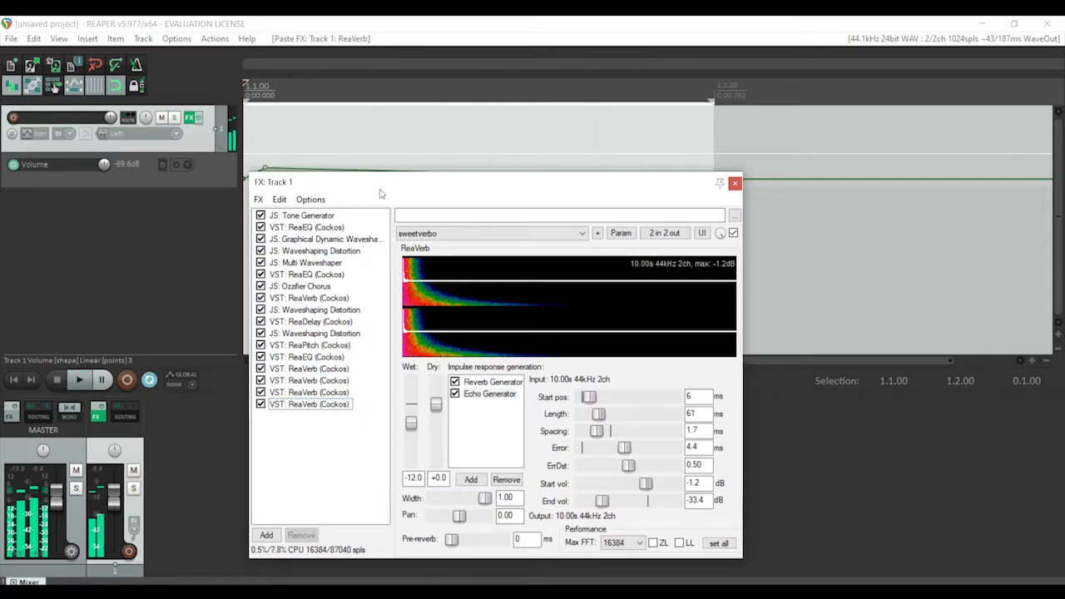
Add a VST: ReaEQ (Cockos) after the stacked ReaVerb instances on track 1
left_click(258, 199)
left_click(283, 209)
type("eq")
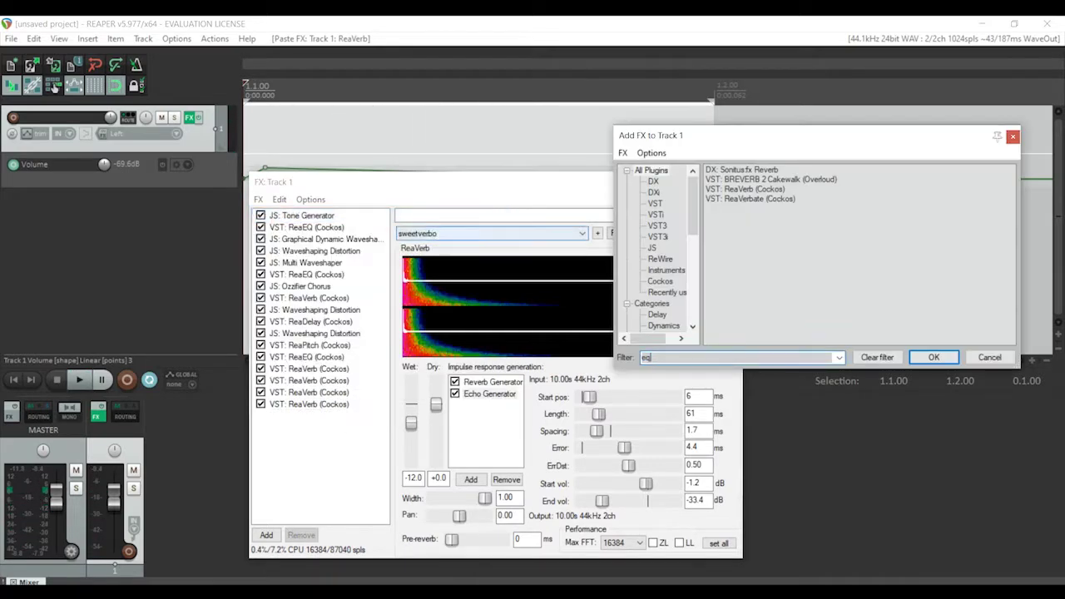
double_click(761, 180)
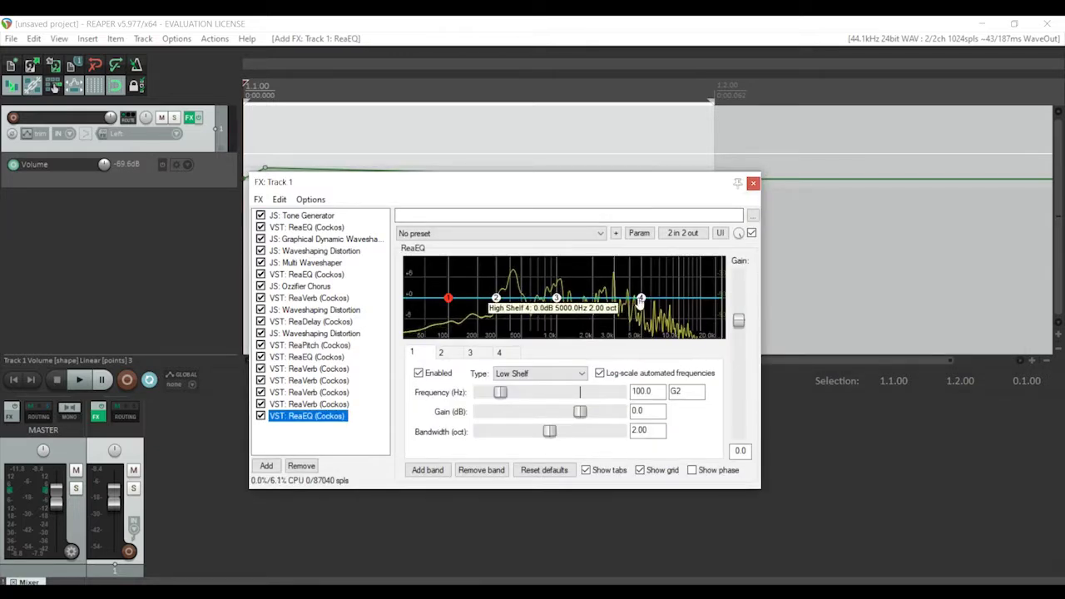
Move the last ReaEQ's band 4 to about 7977 Hz and make band 3 a Notch at about 3237 Hz with 1.32 octave bandwidth
left_click_drag(642, 301, 608, 304)
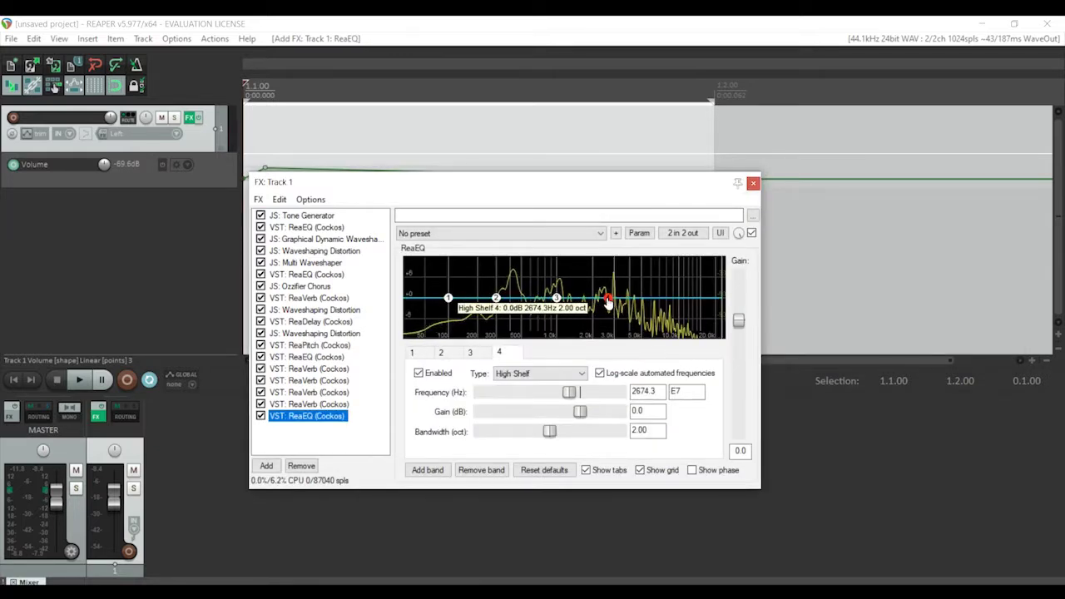
left_click(556, 298)
left_click(541, 373)
left_click(540, 440)
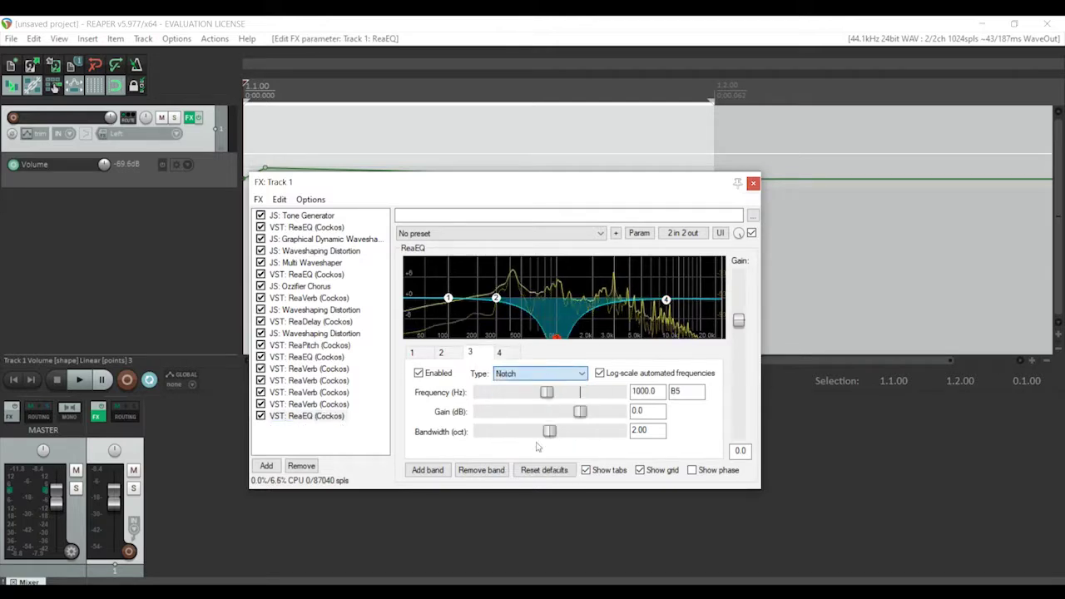
left_click_drag(555, 336, 618, 335)
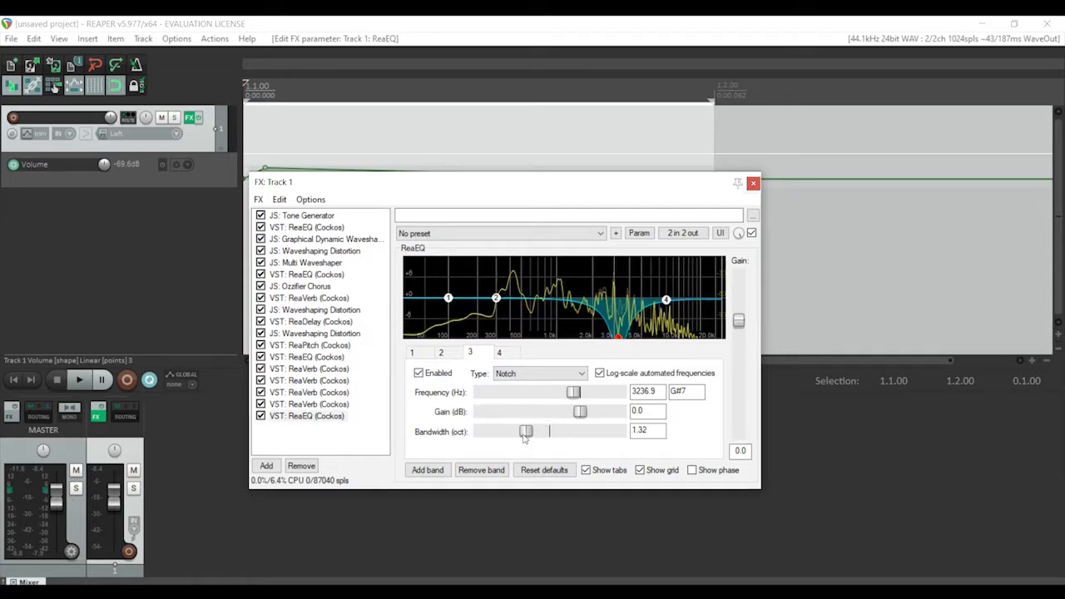
Keep band 4 of the last ReaEQ as a High Shelf and lower its gain to about -8.6 dB
left_click(666, 299)
left_click(571, 376)
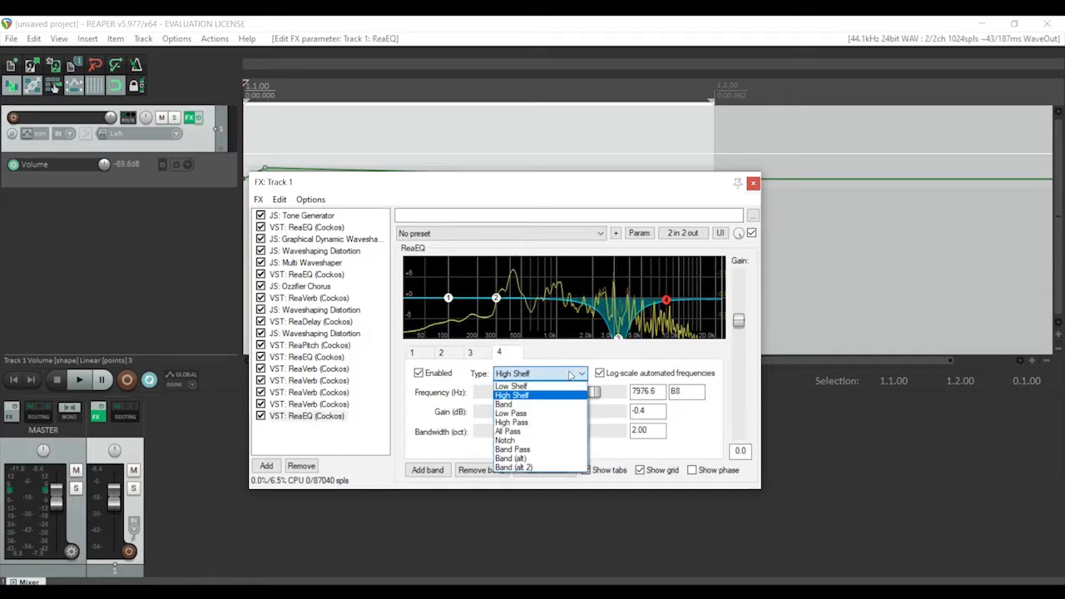
left_click(549, 384)
left_click_drag(665, 300, 668, 332)
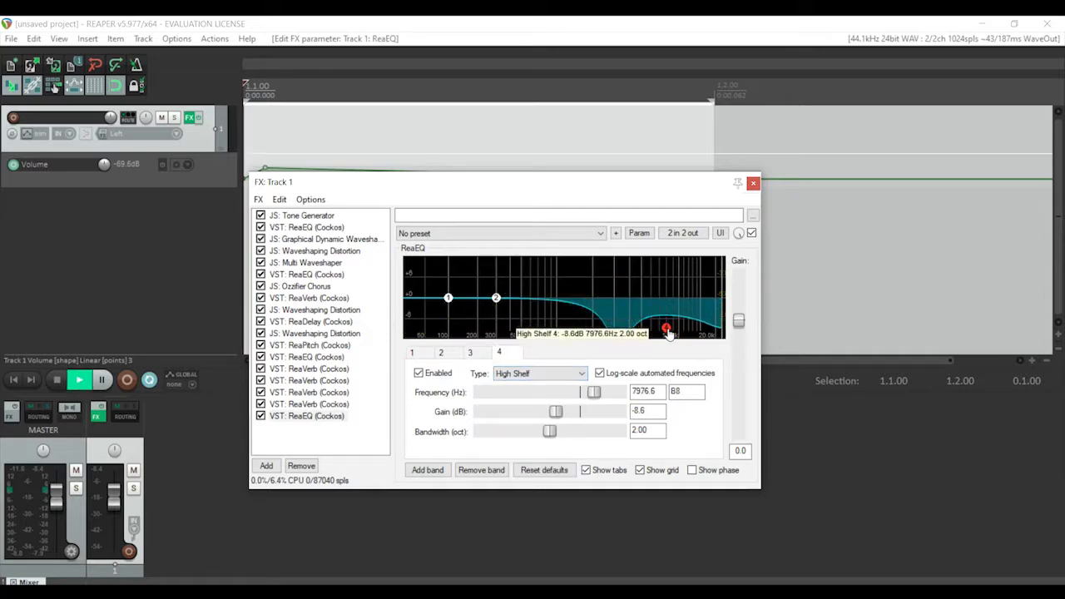
Play the loop and set ReaEQ band 2 to about 1034 Hz, -3.4 dB and 0.66 octave bandwidth
key("space")
left_click_drag(496, 297, 557, 310)
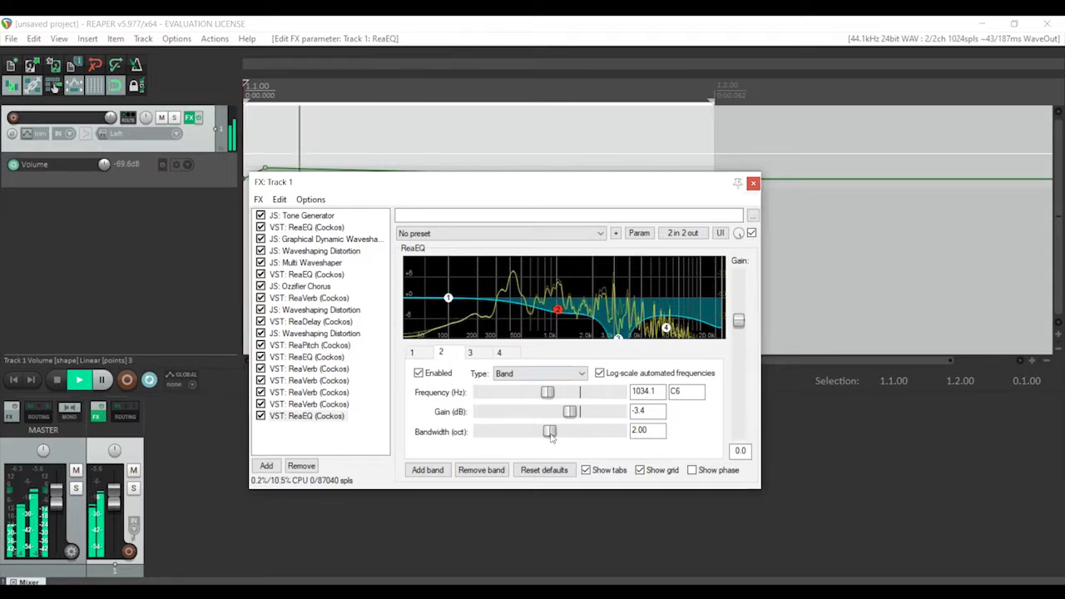
left_click_drag(556, 430, 506, 431)
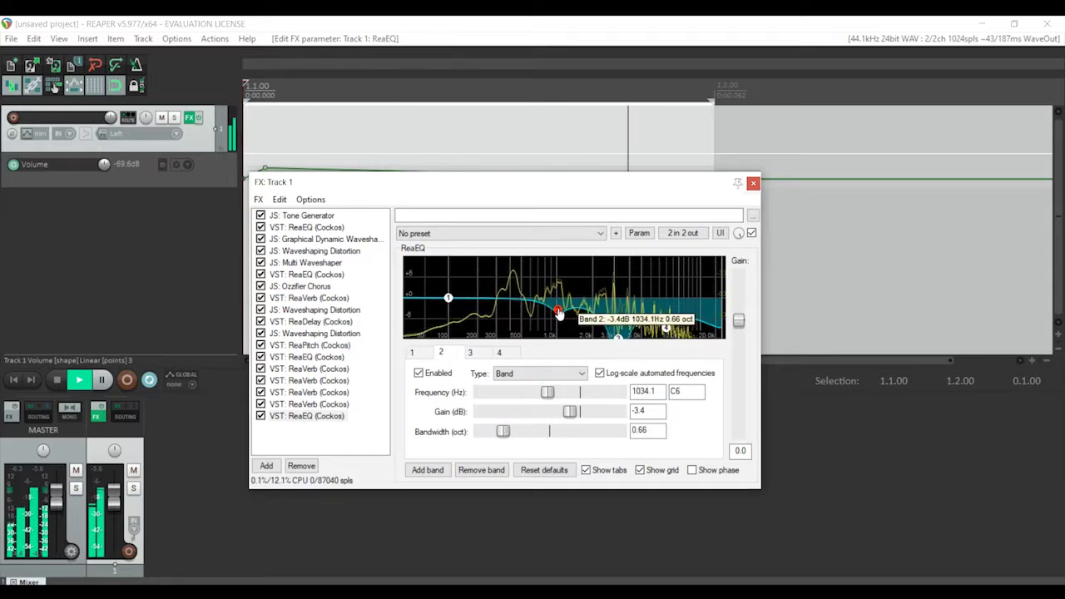
Lower the last ReaEQ's band 1 low shelf and add band 5 at about 450 Hz with 2.8 dB gain
left_click_drag(449, 298, 454, 322)
right_click(516, 302)
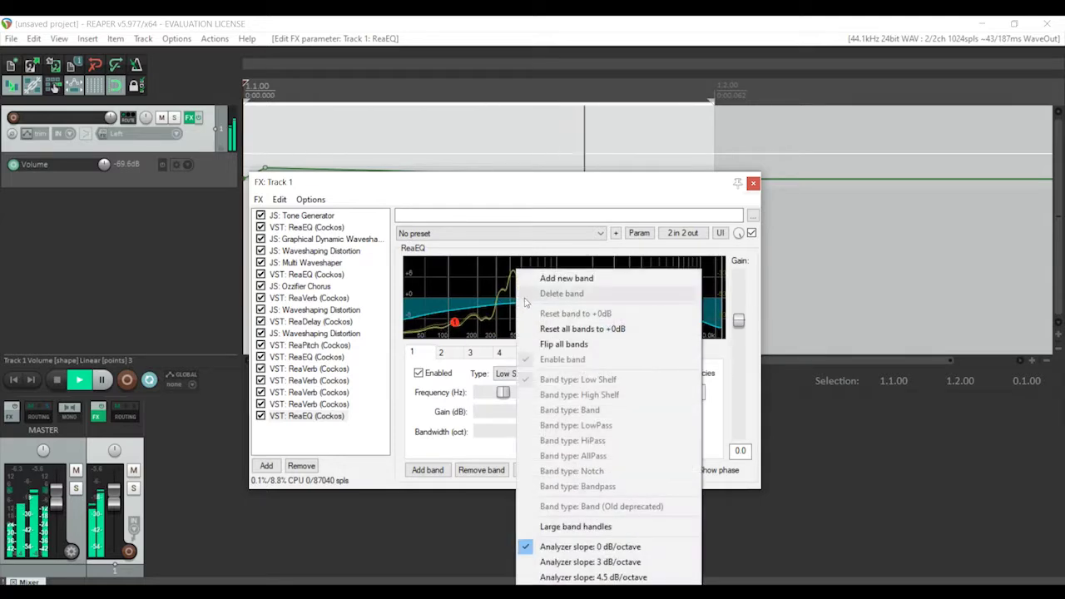
left_click(566, 278)
left_click_drag(510, 302, 516, 289)
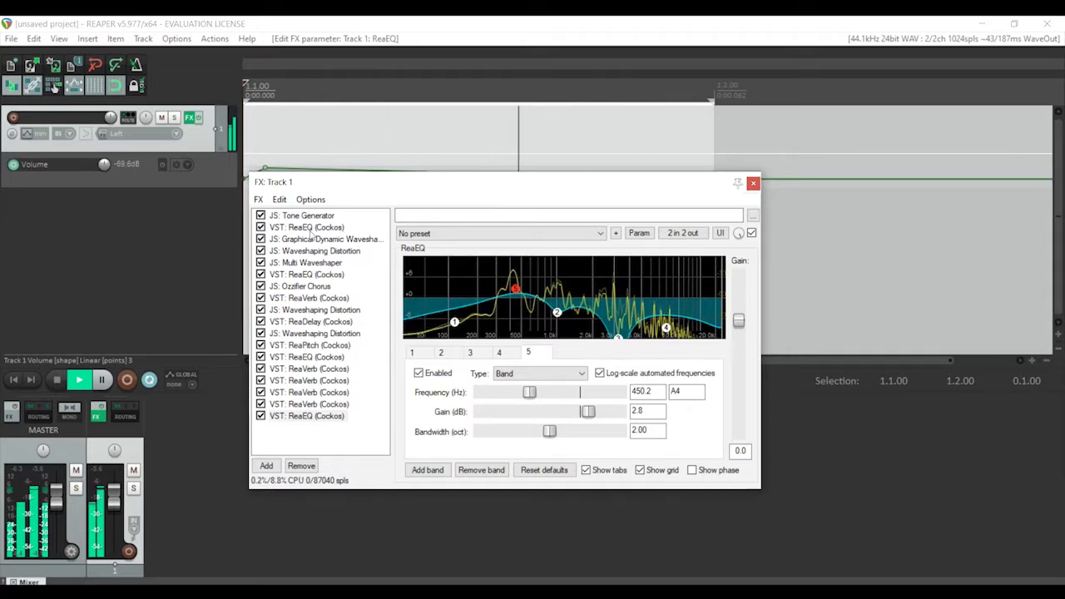
Add VST: ReaTune (Cockos) at the end of track 1's FX chain
left_click(259, 199)
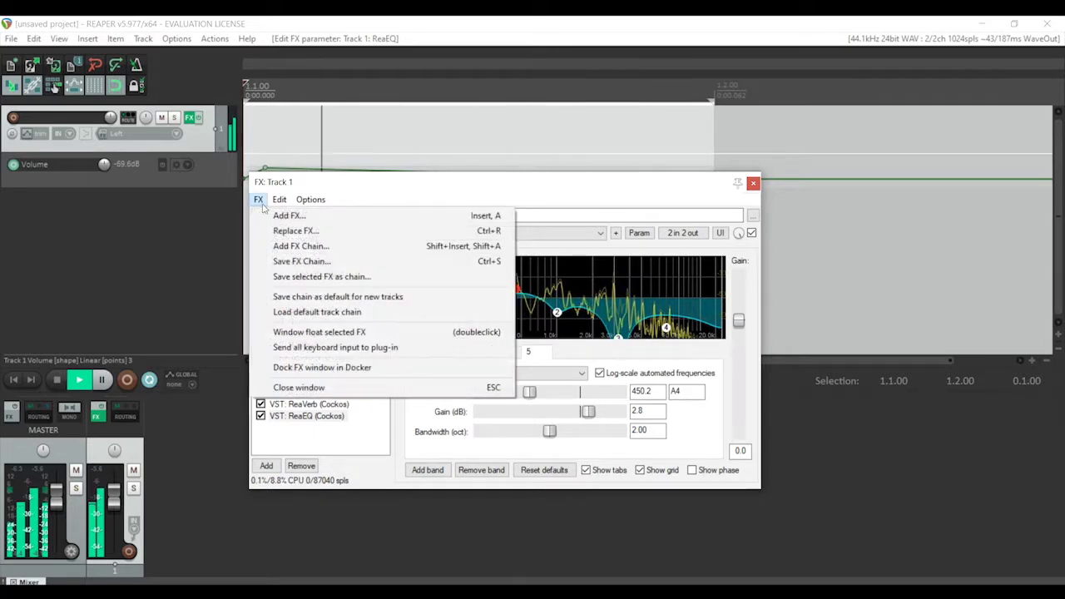
left_click(288, 216)
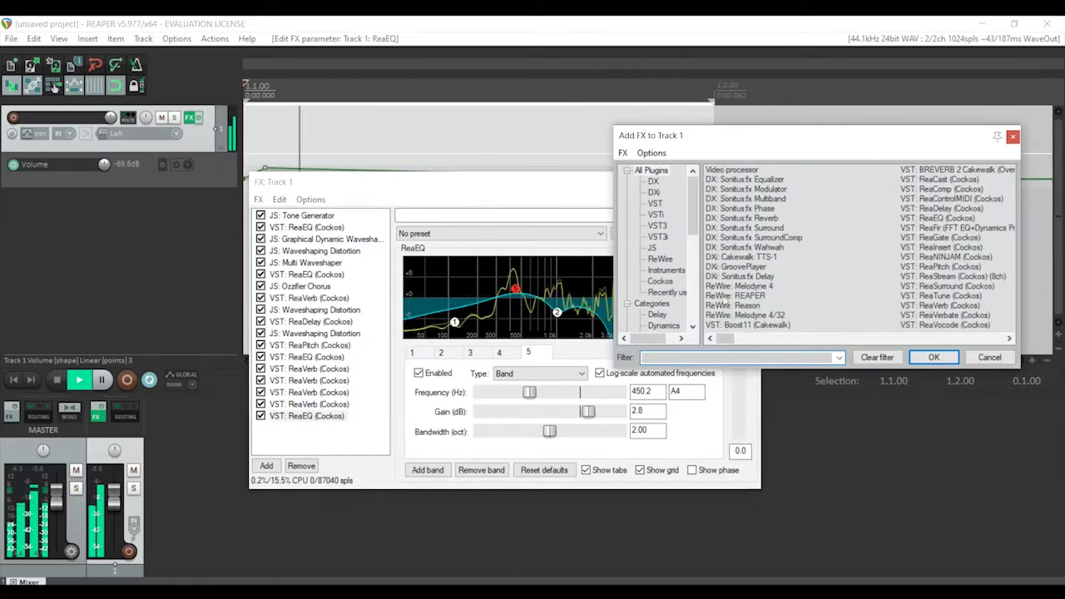
double_click(939, 296)
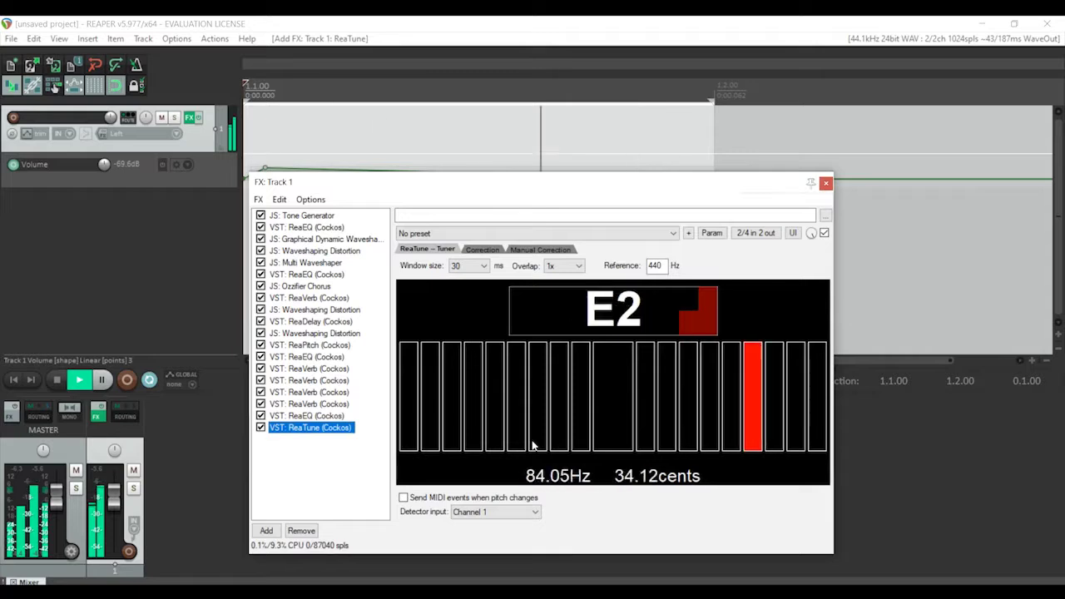
Replace the ReaTune instance at the end of track 1's FX chain with VST: ReaPitch (Cockos)
key("ctrl+r")
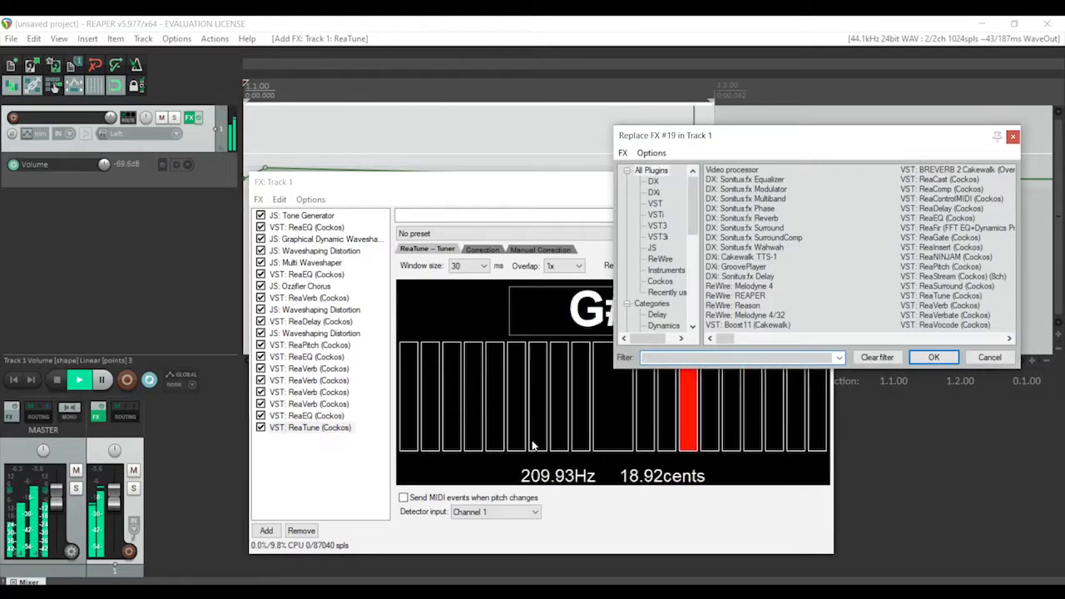
left_click(1009, 338)
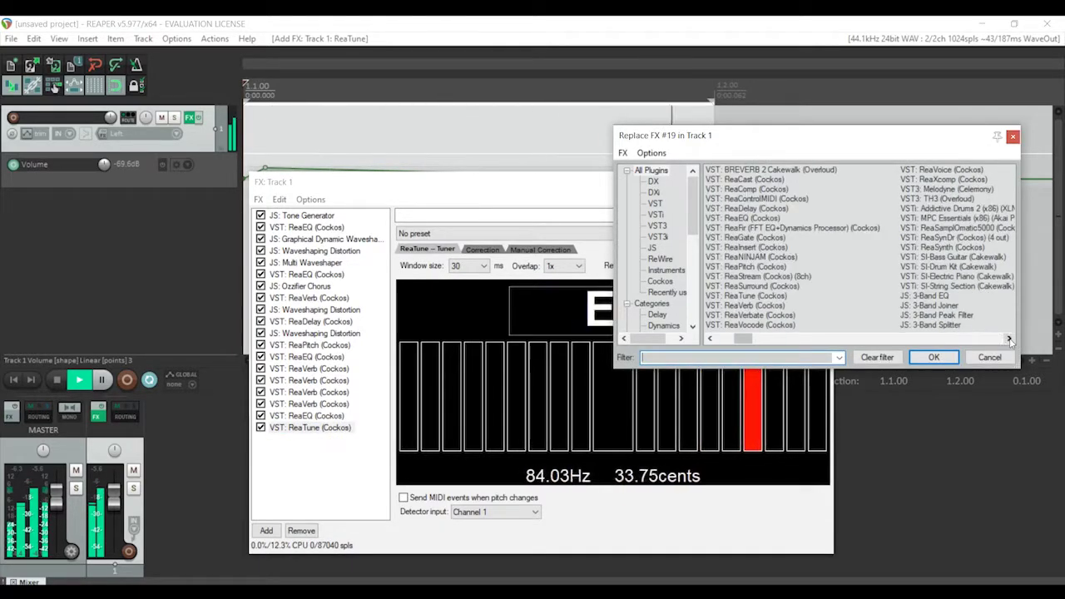
left_click(1010, 338)
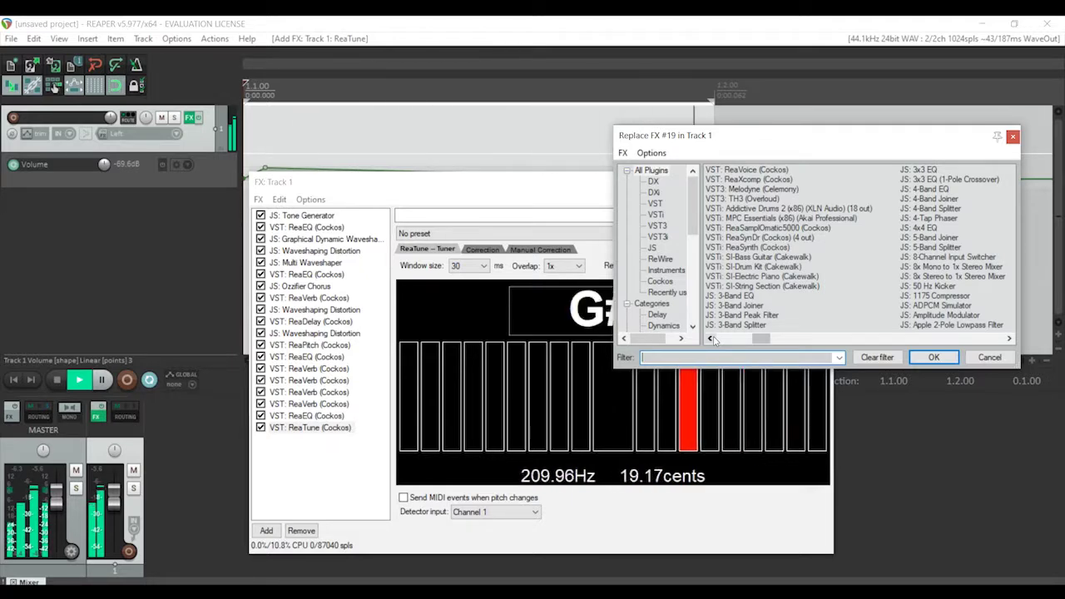
left_click(711, 339)
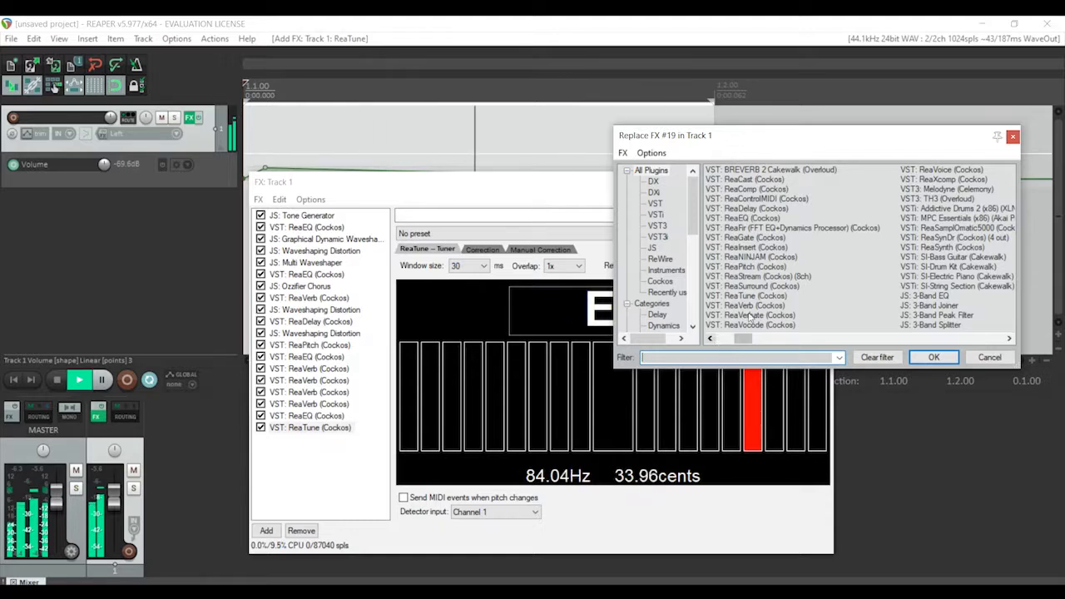
double_click(745, 267)
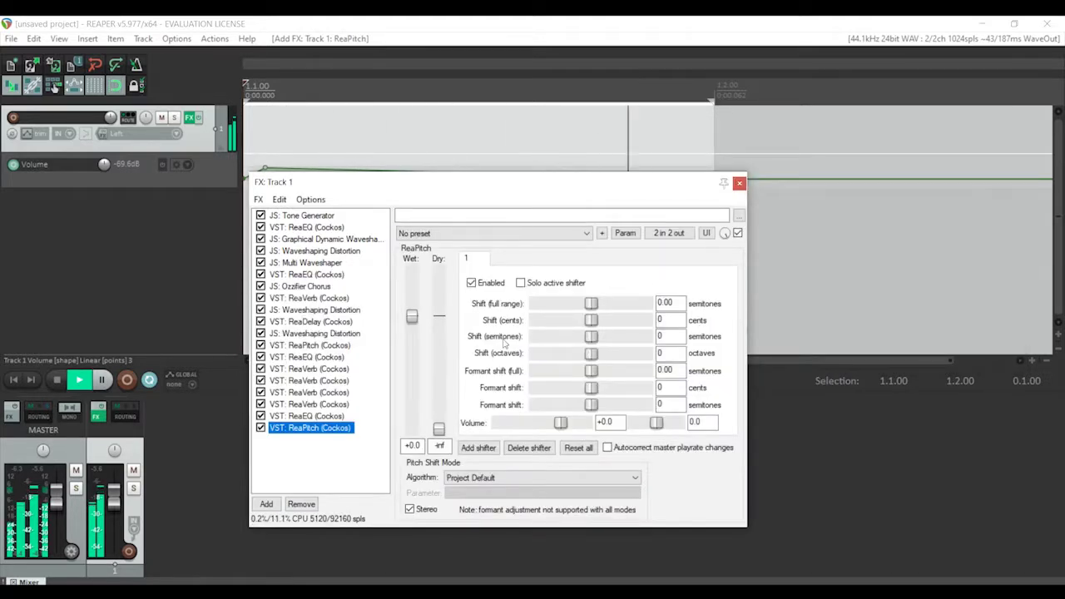
Try full formant shifts of 5 and 12 semitones in the last ReaPitch
left_click(677, 369)
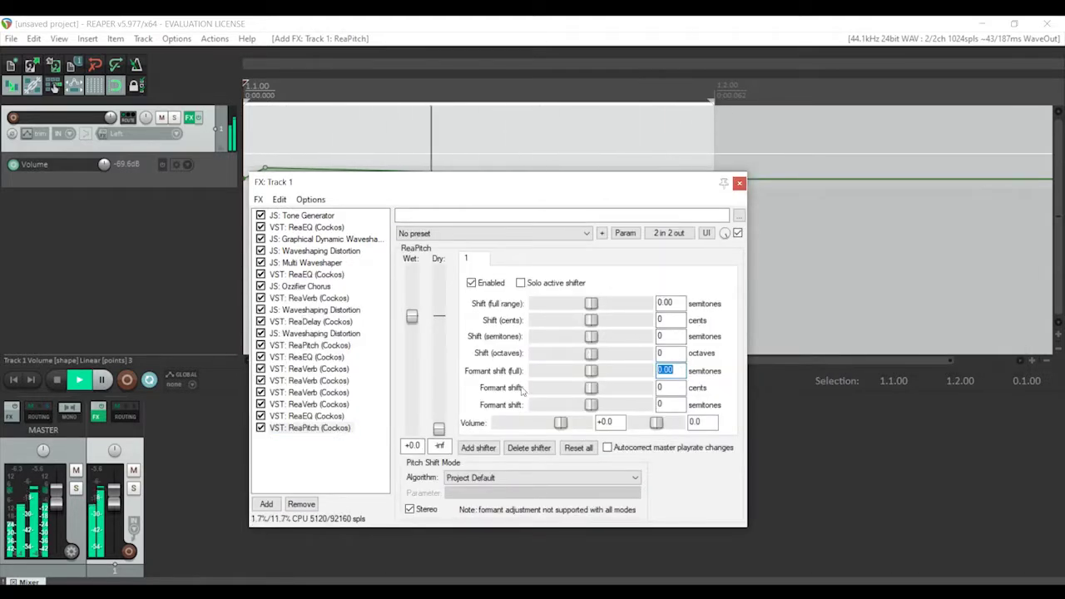
type("5")
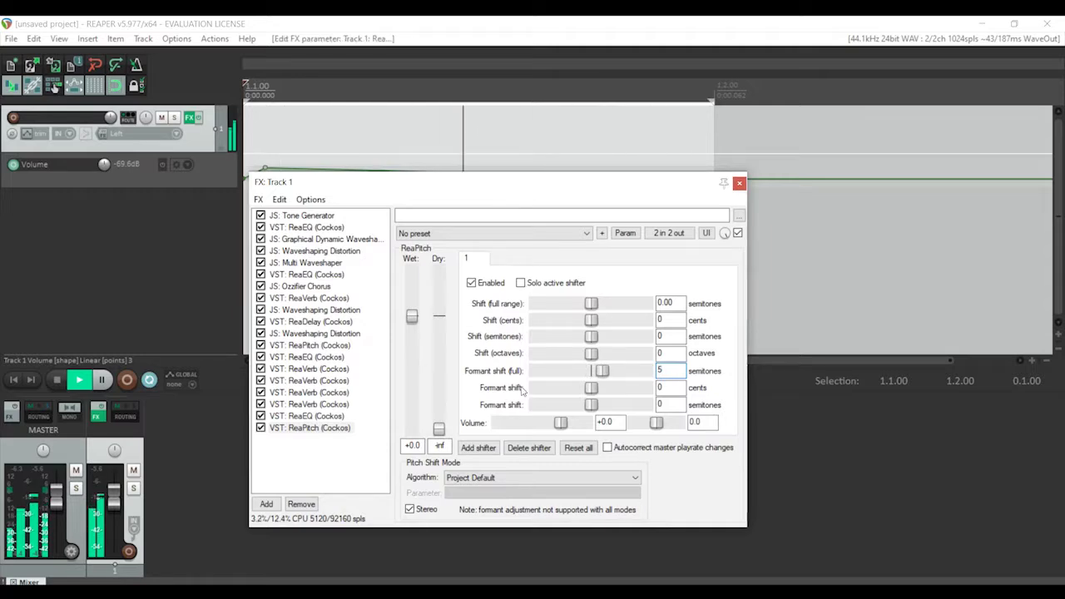
type("12")
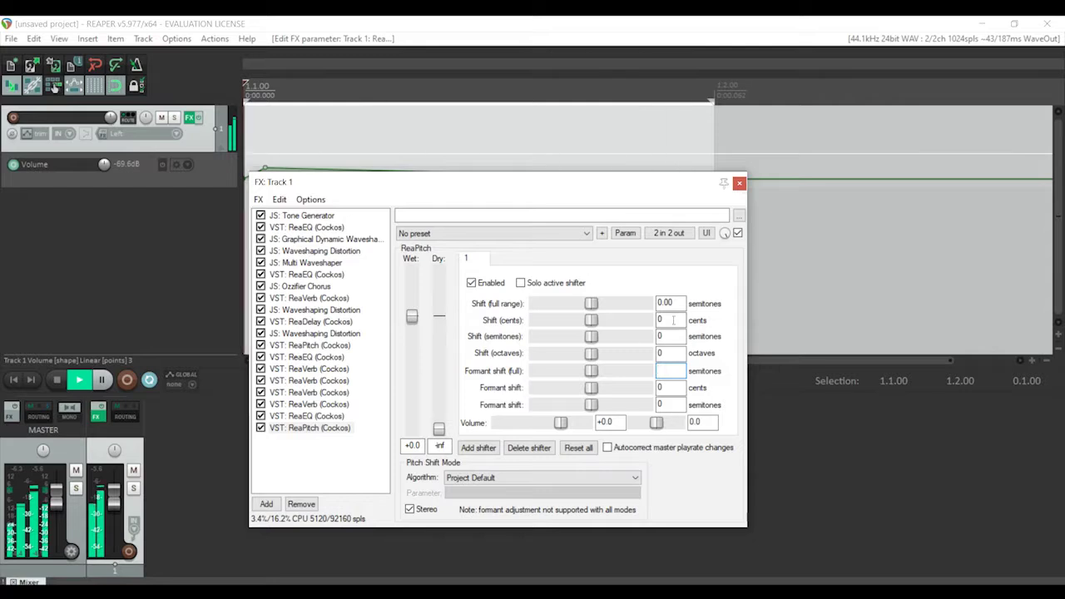
Set the last ReaPitch's full-range shift to -12 semitones and close the track 1 FX window
type("-12")
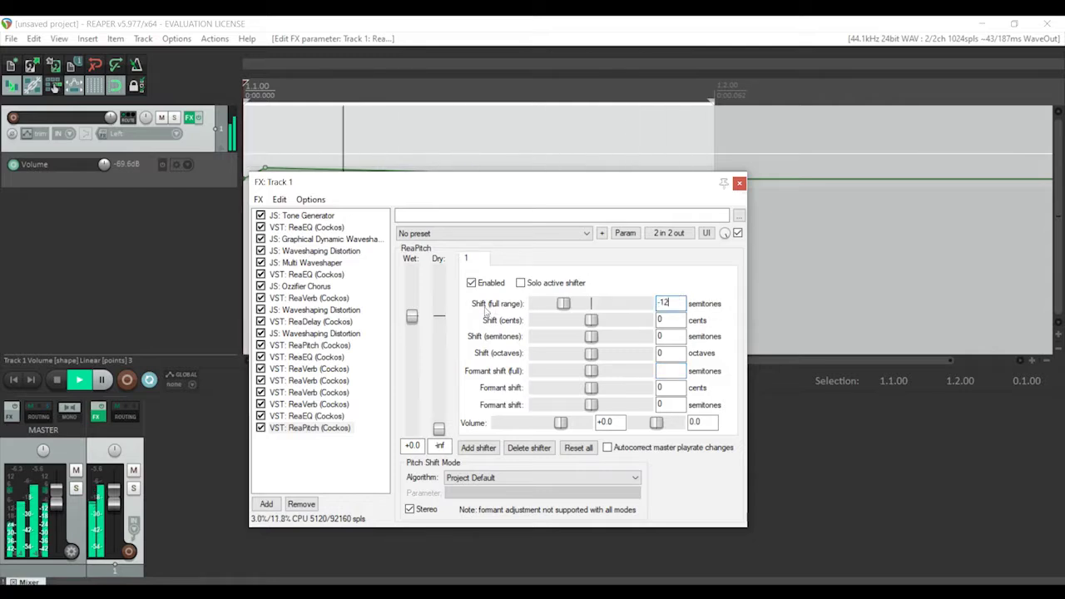
left_click(739, 183)
Set the project's playback rate to 0.7 and dismiss the Render to File dialog
double_click(684, 375)
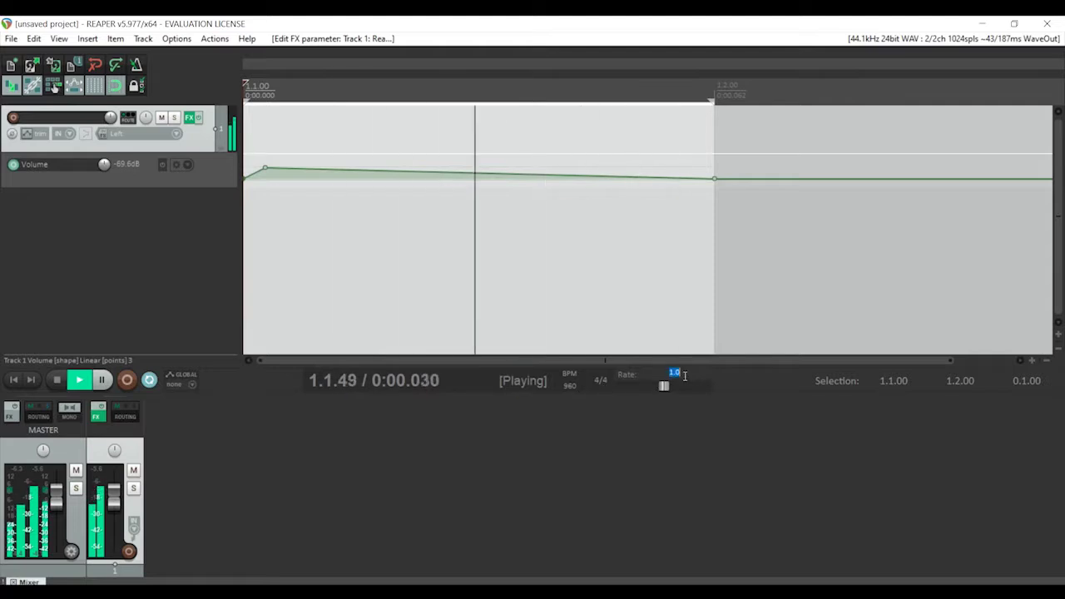
type("0.7")
key("Return")
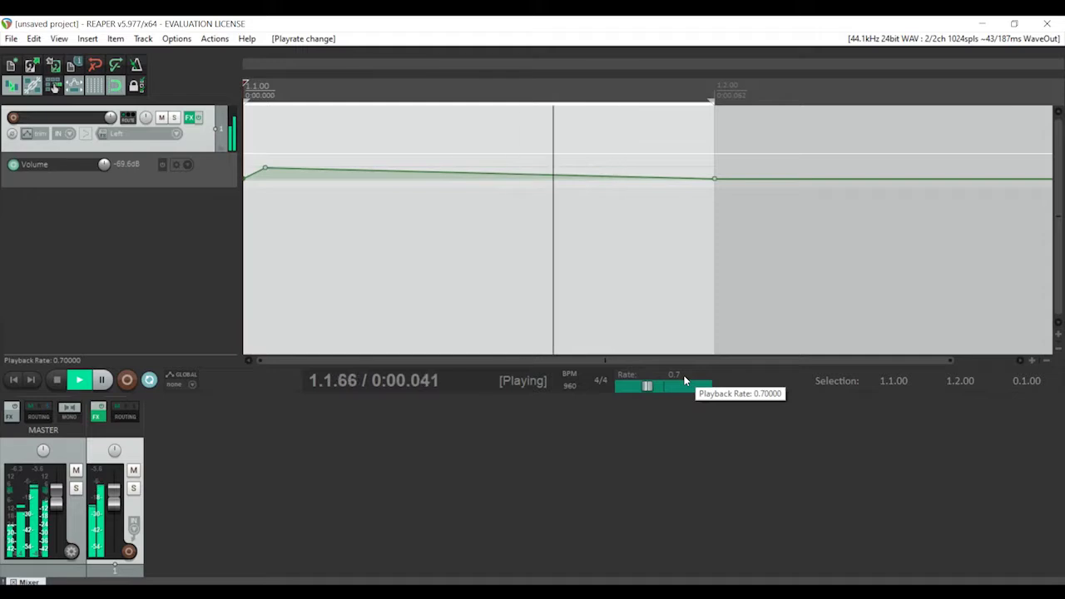
key("ctrl+alt+r")
key("Escape")
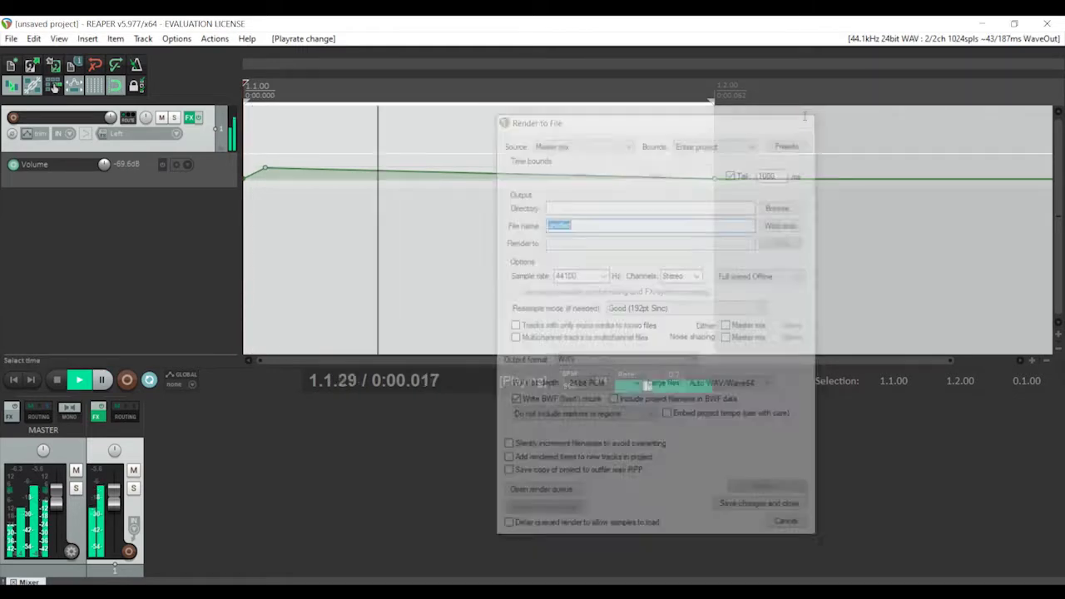
Switch to Audacity, remove the existing audio track, and record about 14.7 seconds of the slowed loop
key("alt+Tab")
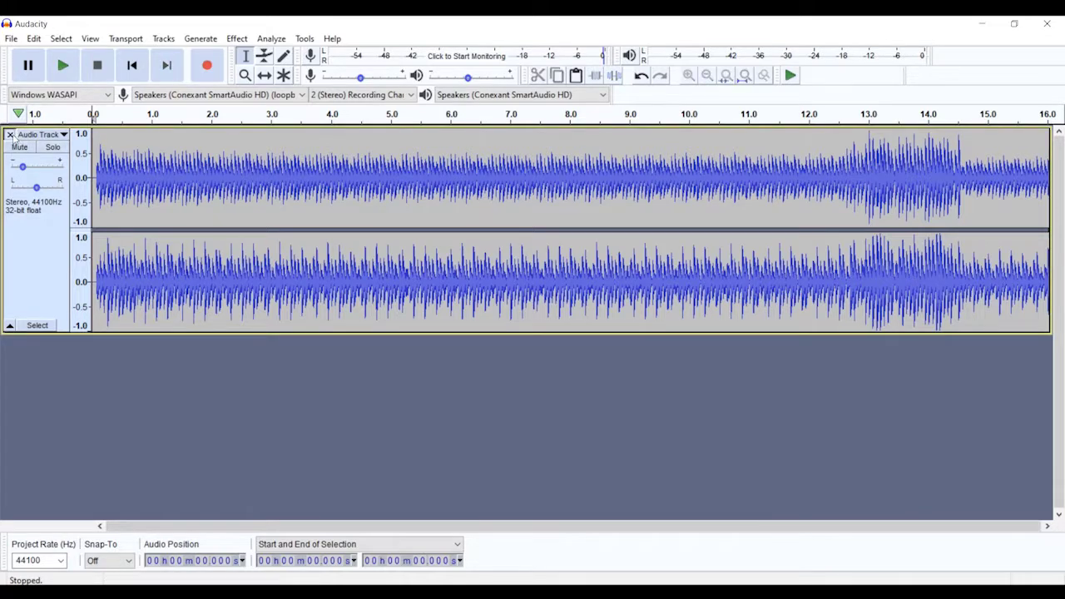
left_click(10, 134)
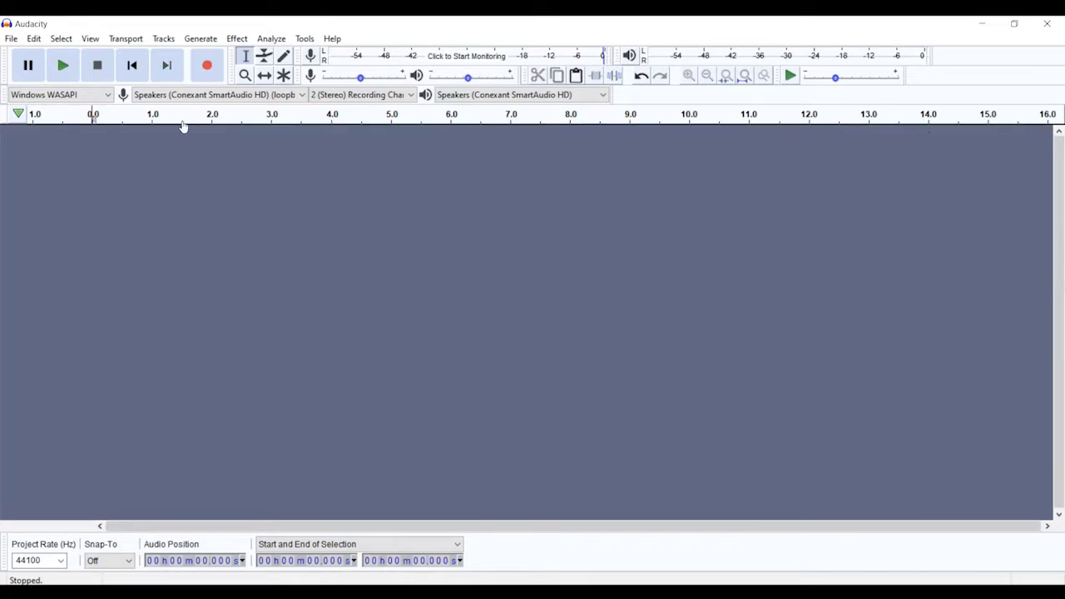
left_click(207, 66)
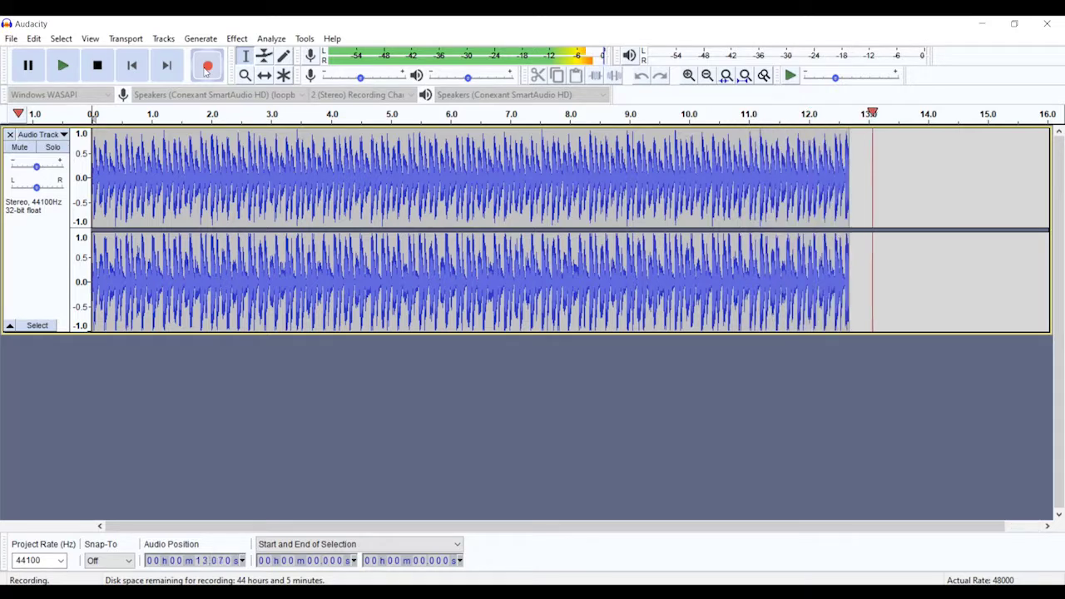
key("space")
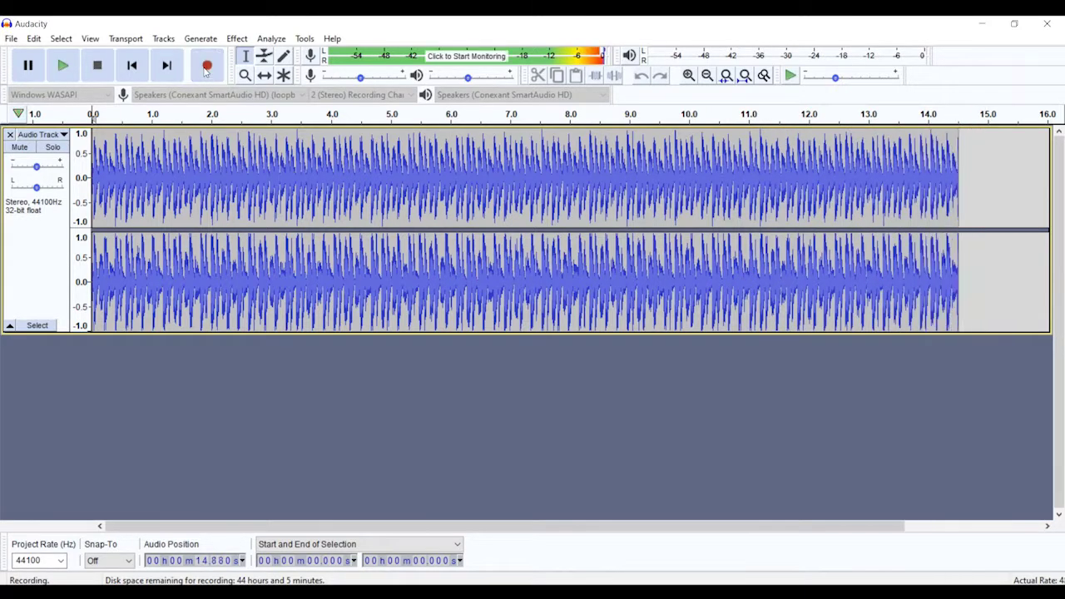
left_click(11, 39)
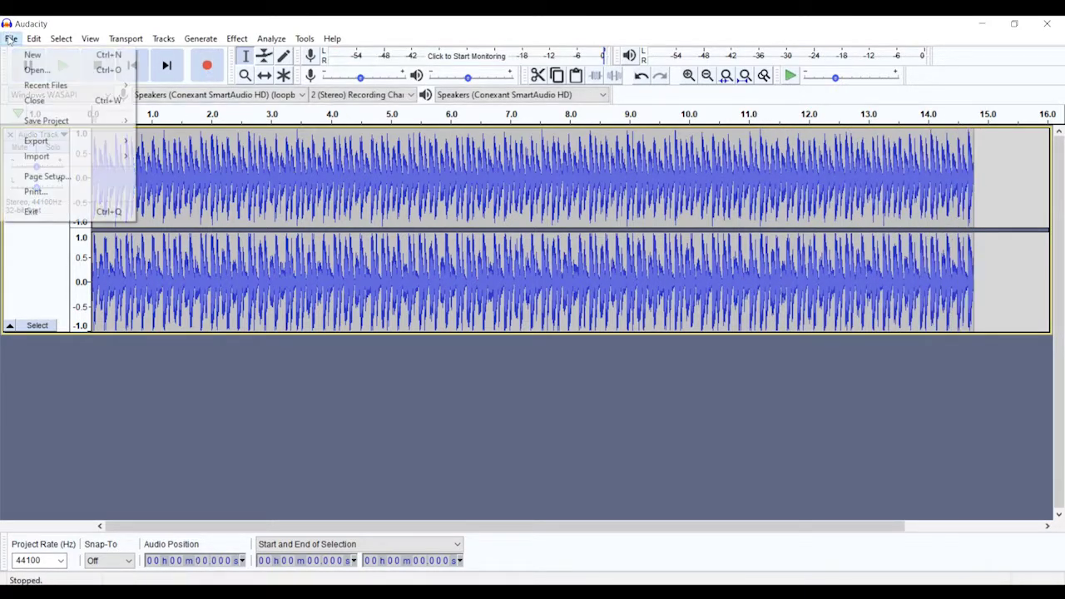
mouse_move(54, 143)
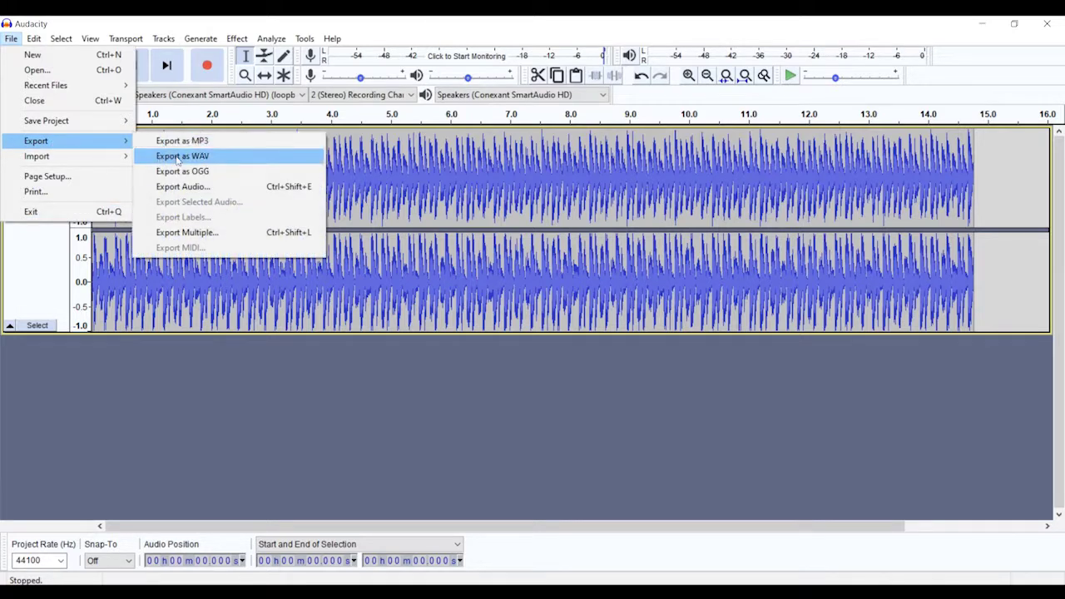
left_click(171, 156)
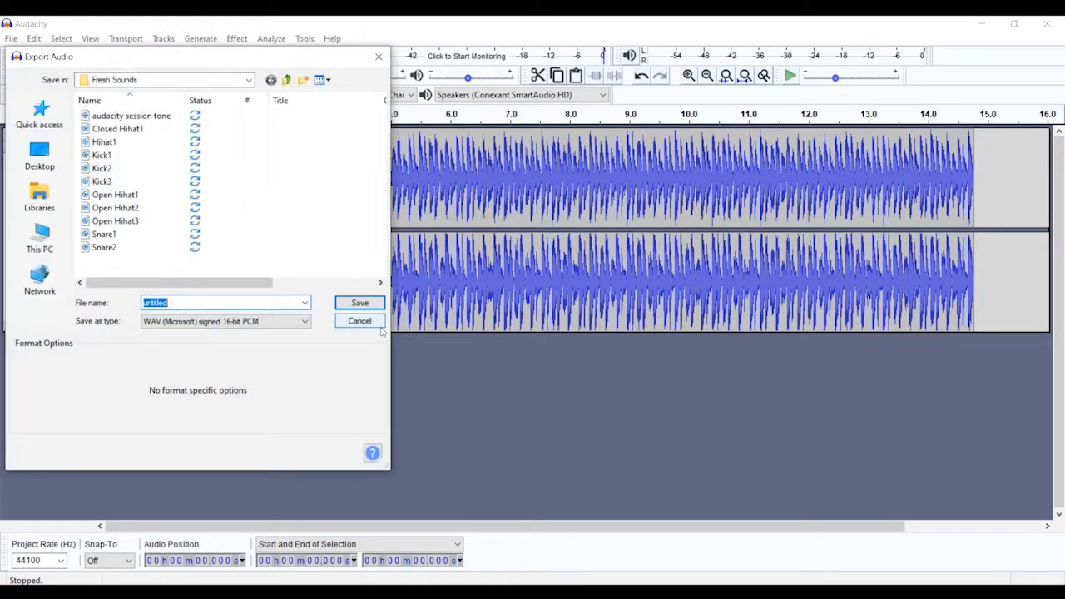
type("audacity")
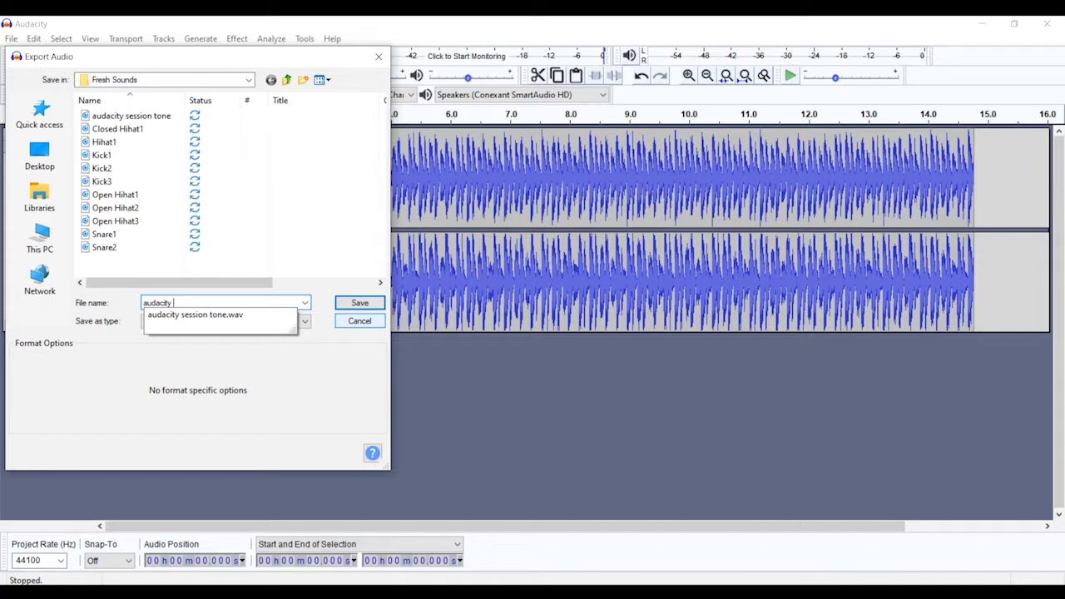
type(" session metallophone")
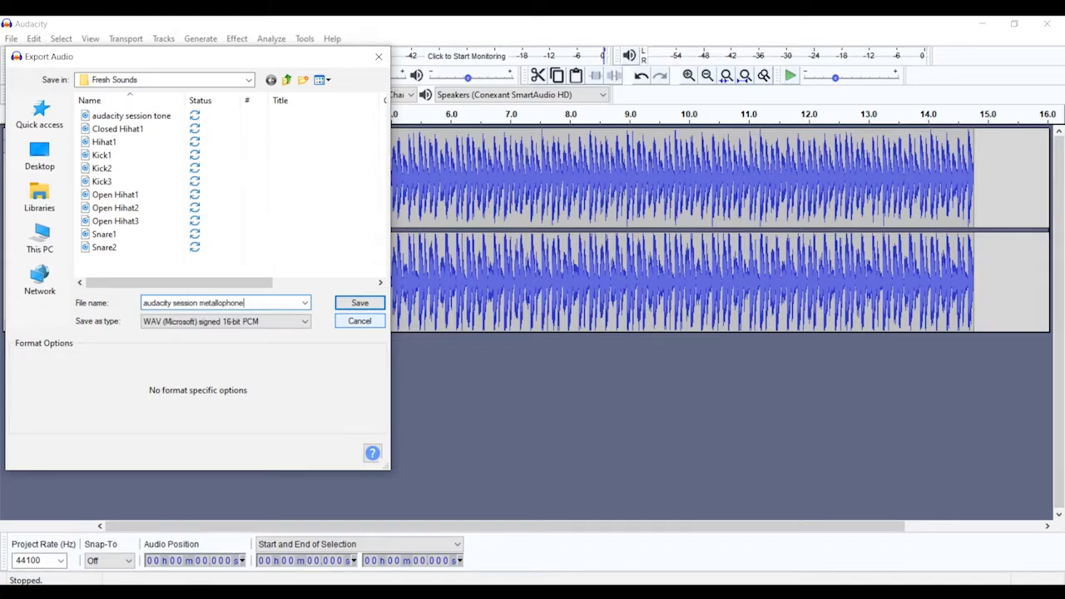
key("Return")
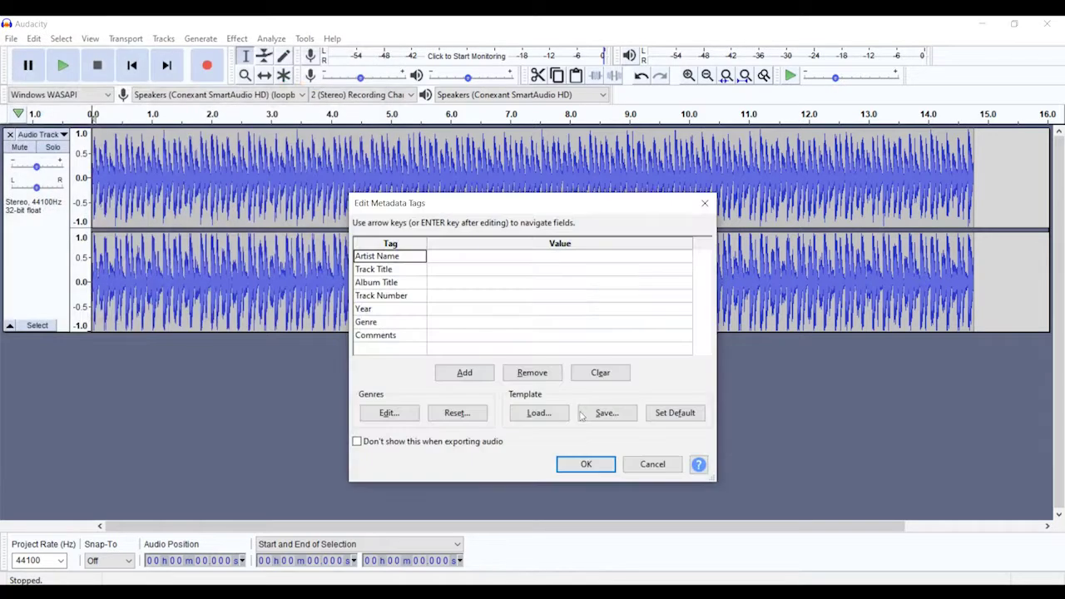
left_click(639, 468)
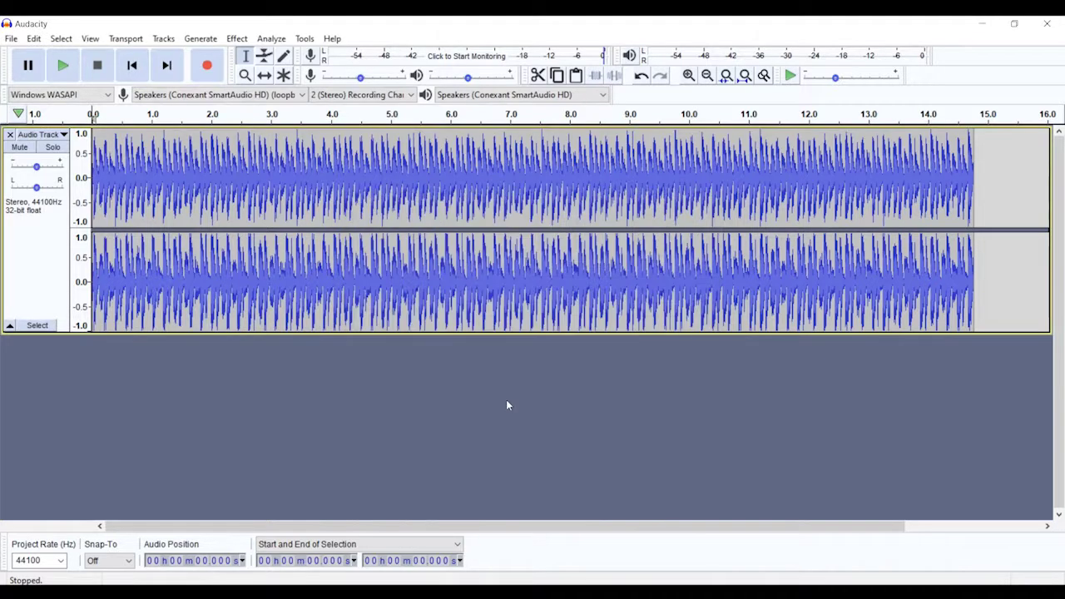
Export the recording to the Fresh Sounds folder as "audacity session metallophone" in WAV (Microsoft) signed 24-bit PCM, leaving the metadata tags empty
left_click(11, 38)
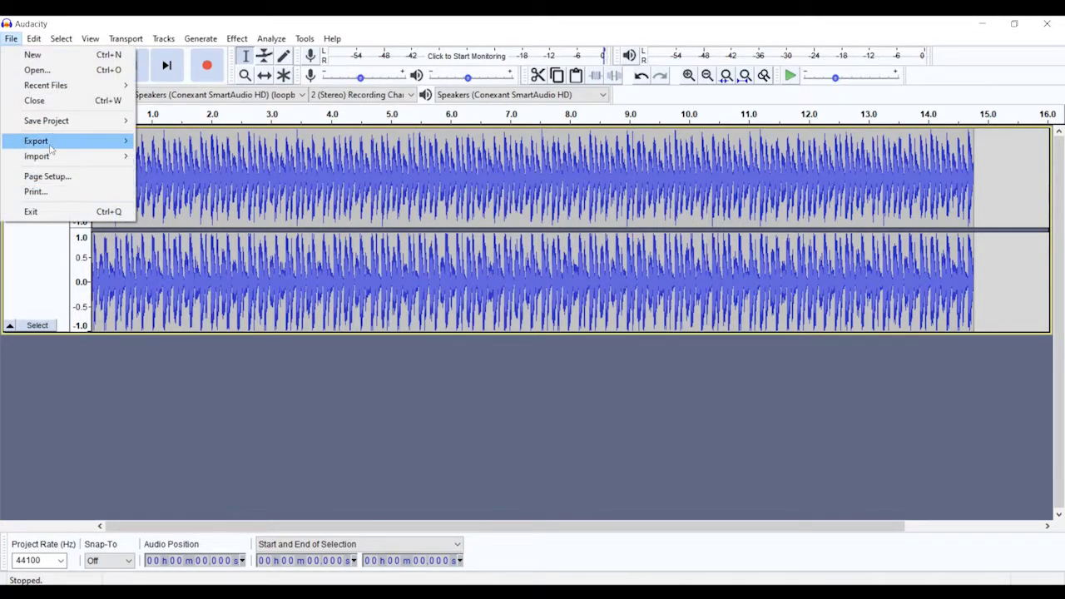
mouse_move(52, 143)
left_click(166, 159)
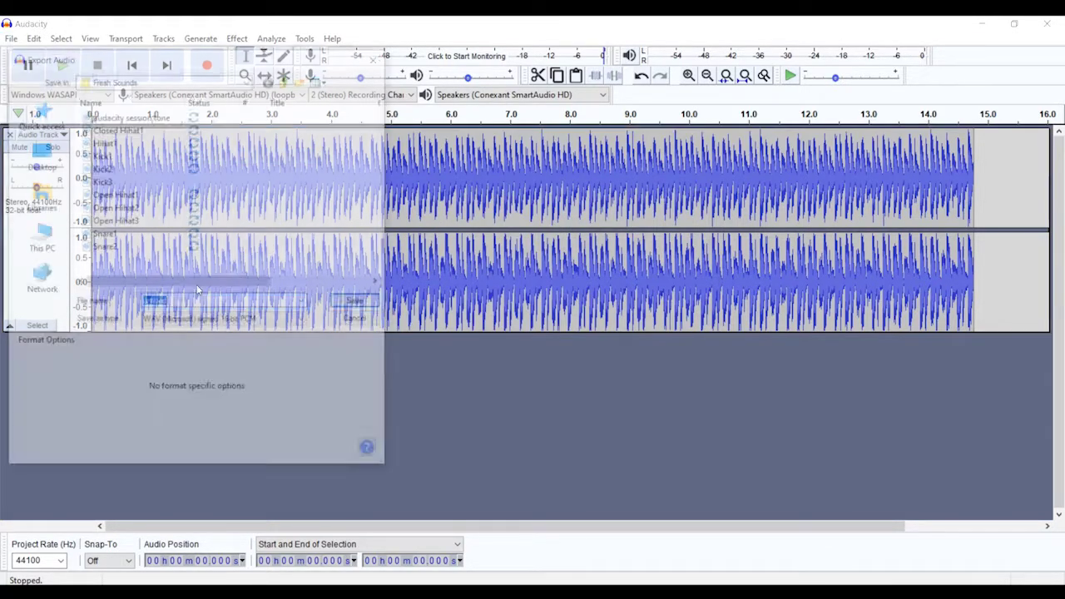
type("audac")
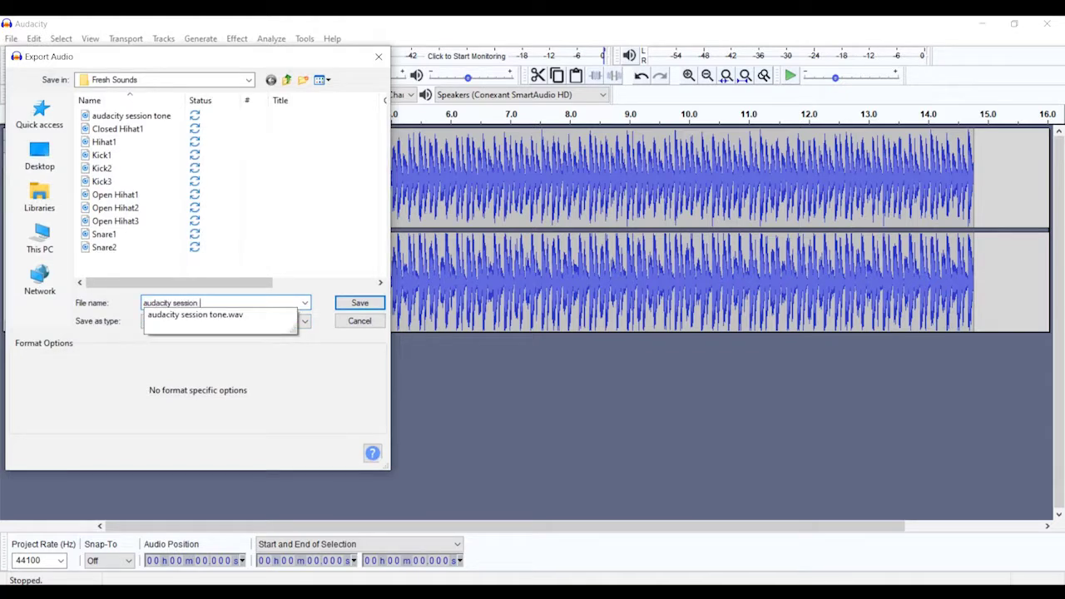
type("ity session metallophone")
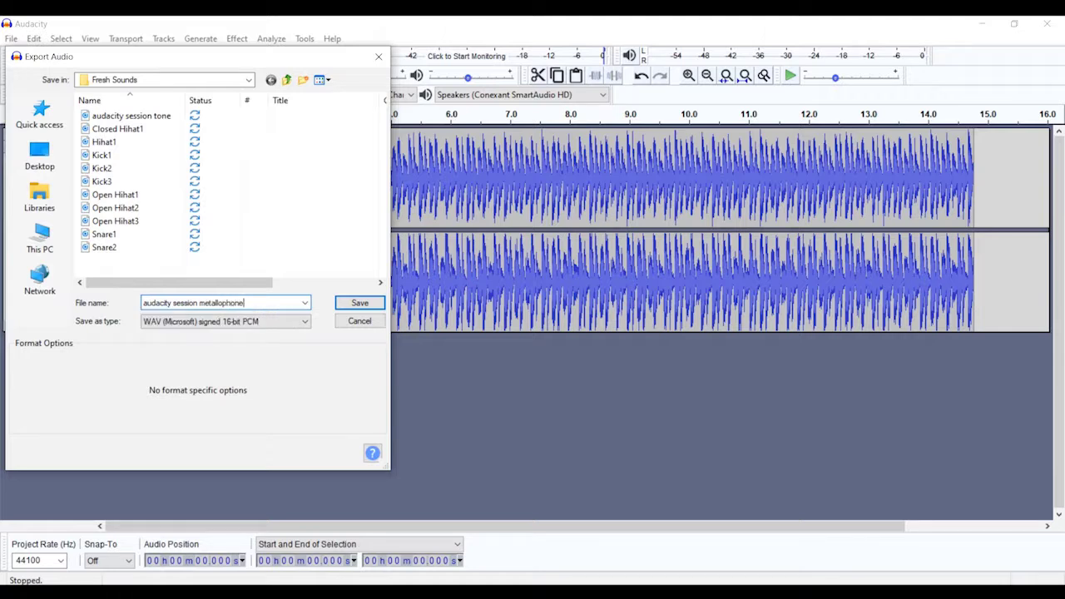
left_click(224, 322)
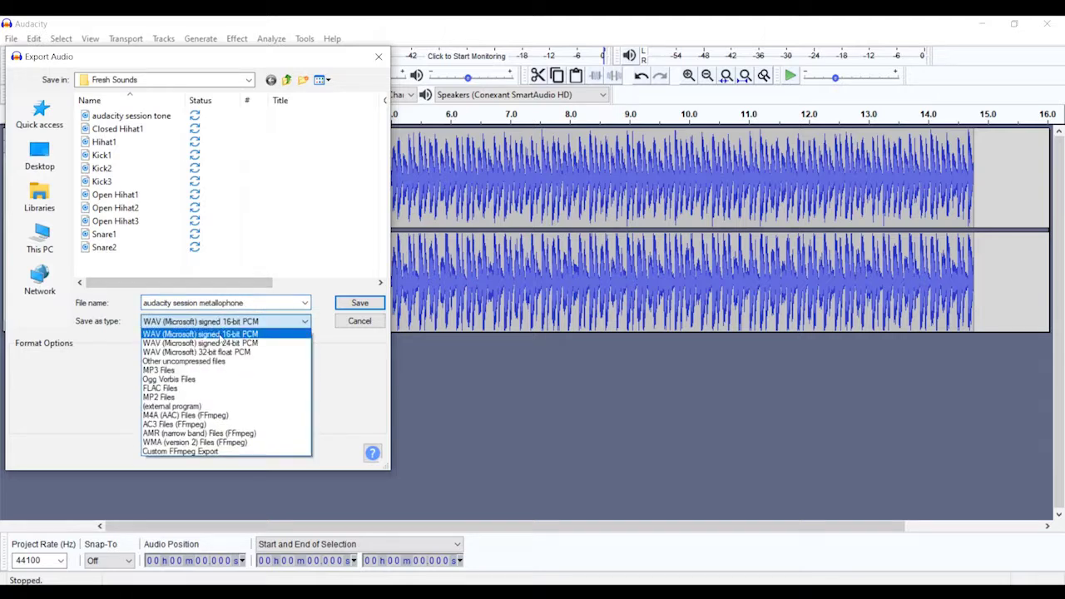
left_click(222, 342)
left_click(360, 304)
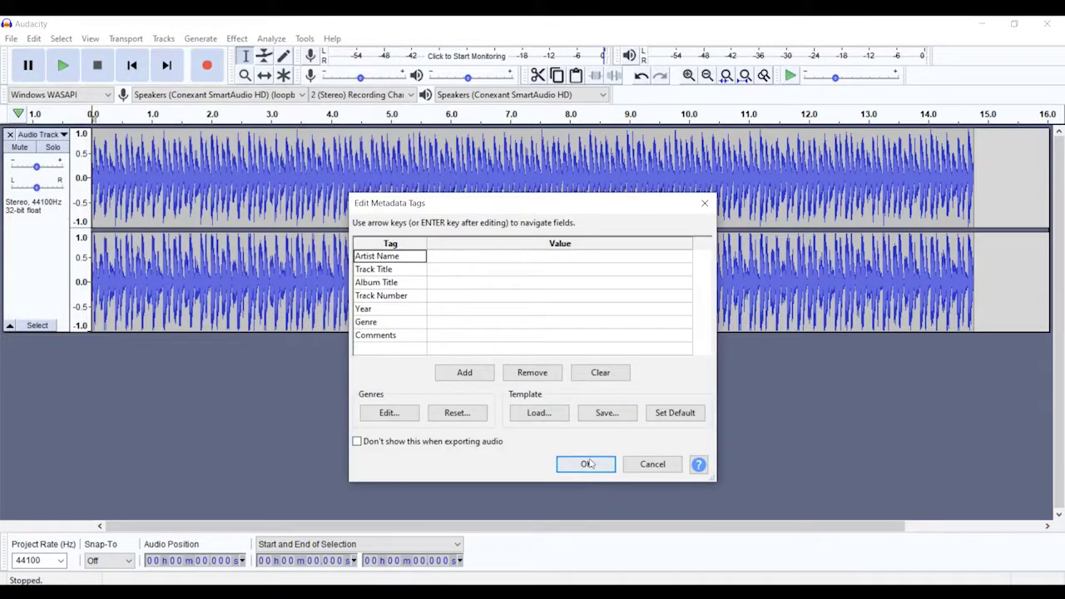
left_click(586, 463)
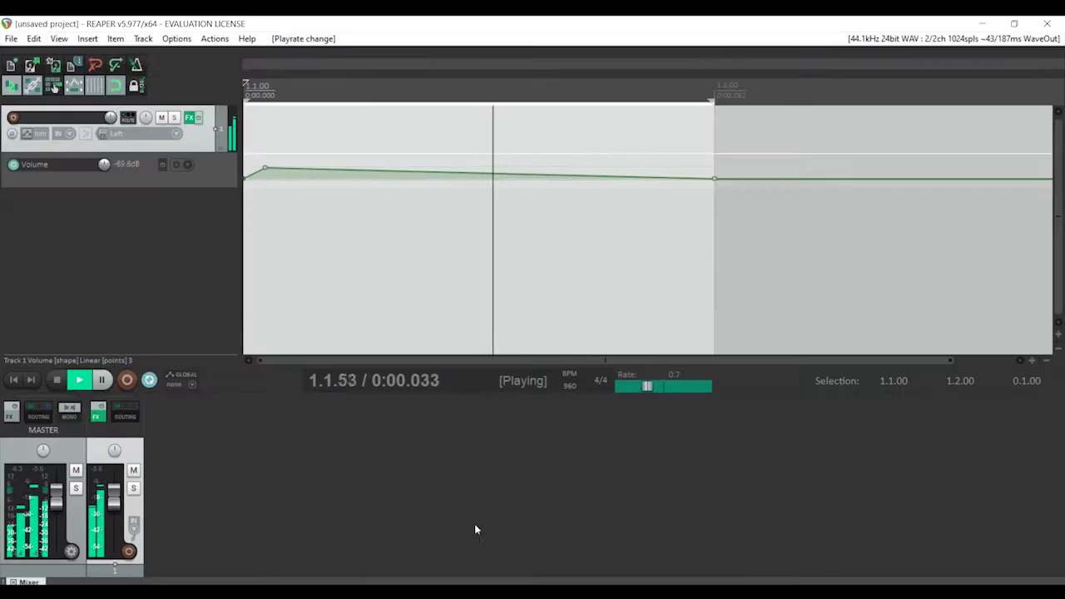
Stop playback, remove every effect from track 1, and reset the project's playback rate to 1
key("space")
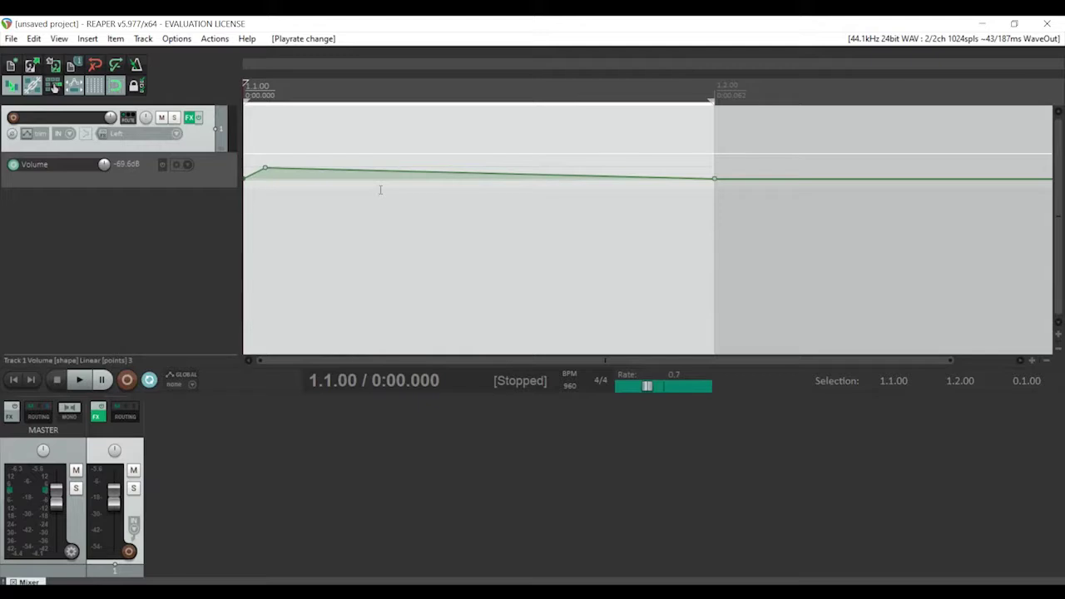
left_click(190, 117)
key("ctrl+a")
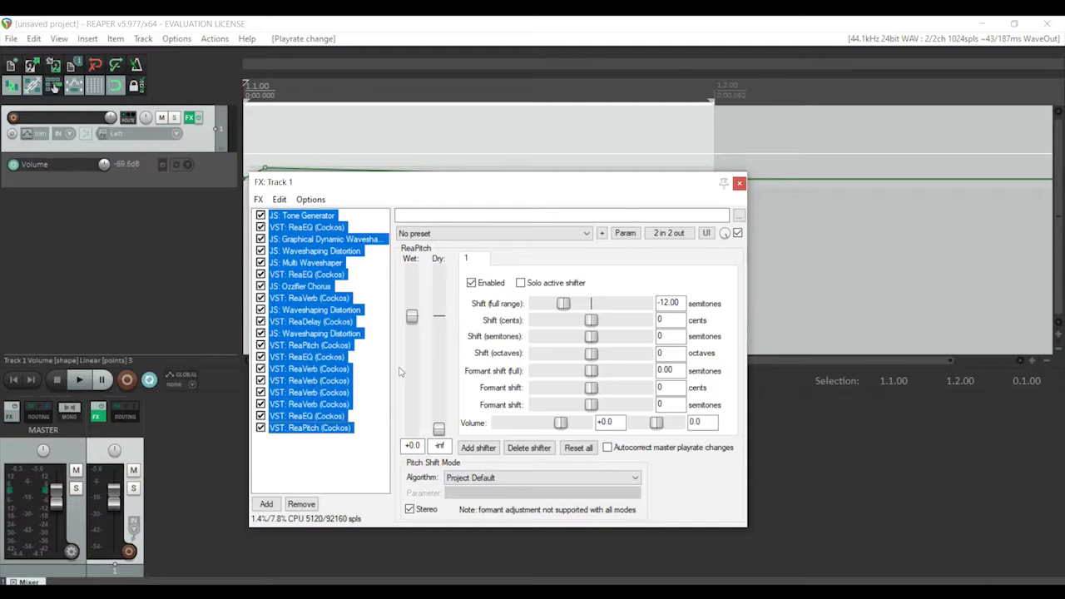
key("Delete")
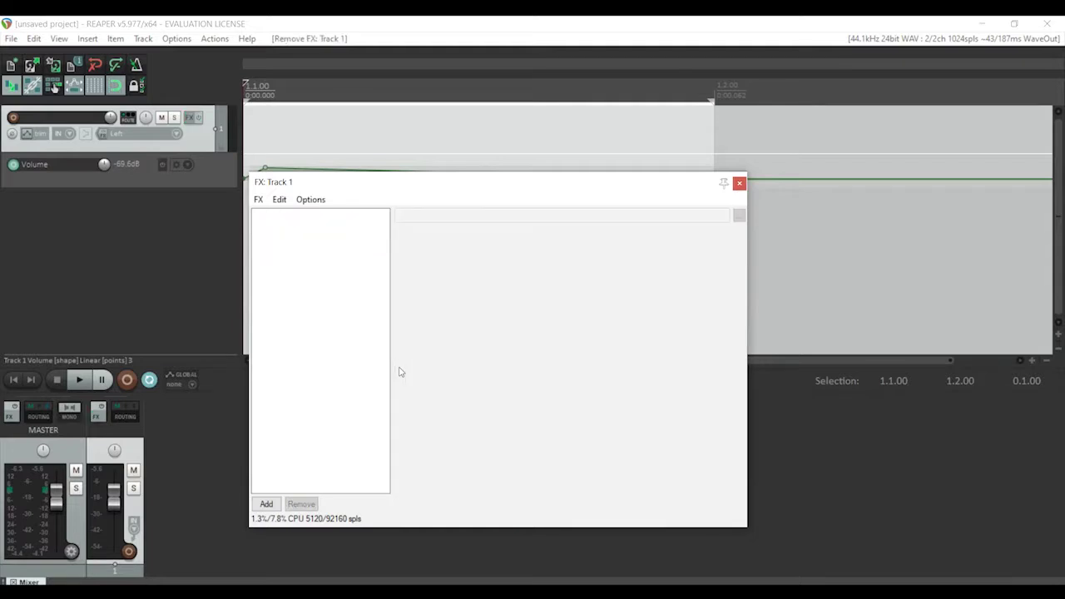
left_click(739, 183)
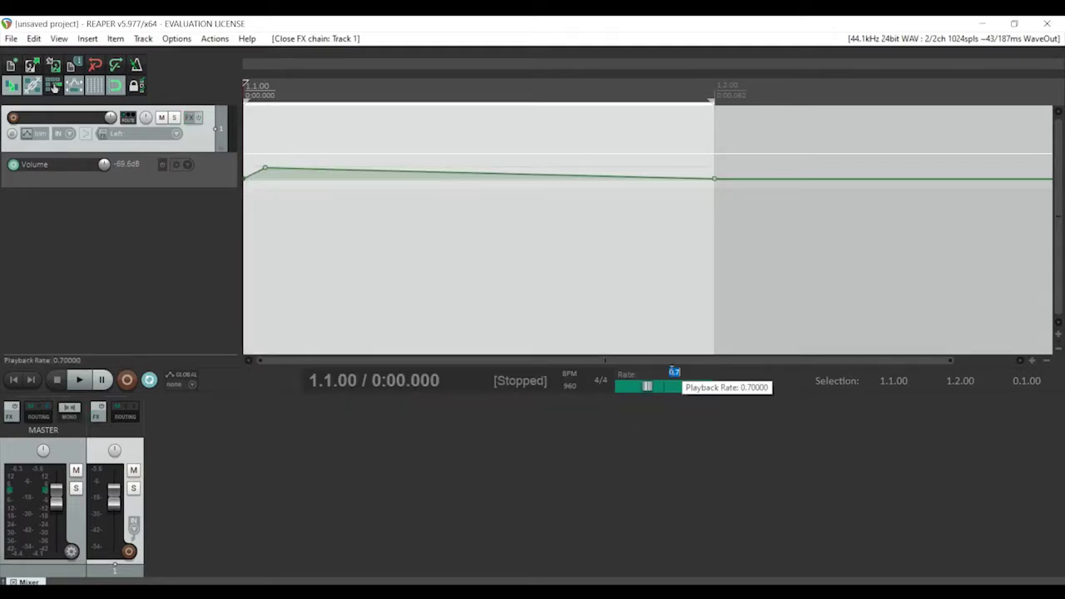
double_click(671, 375)
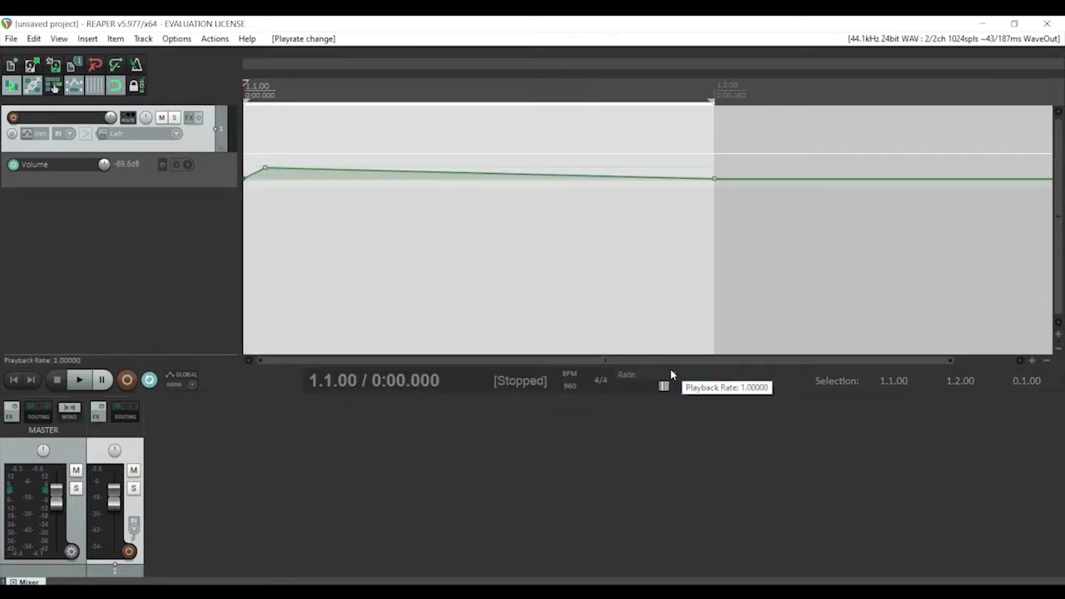
Add a JS: Tone Generator to track 1, start the loop playing, and set the generator's shape to Triangle
left_click(190, 117)
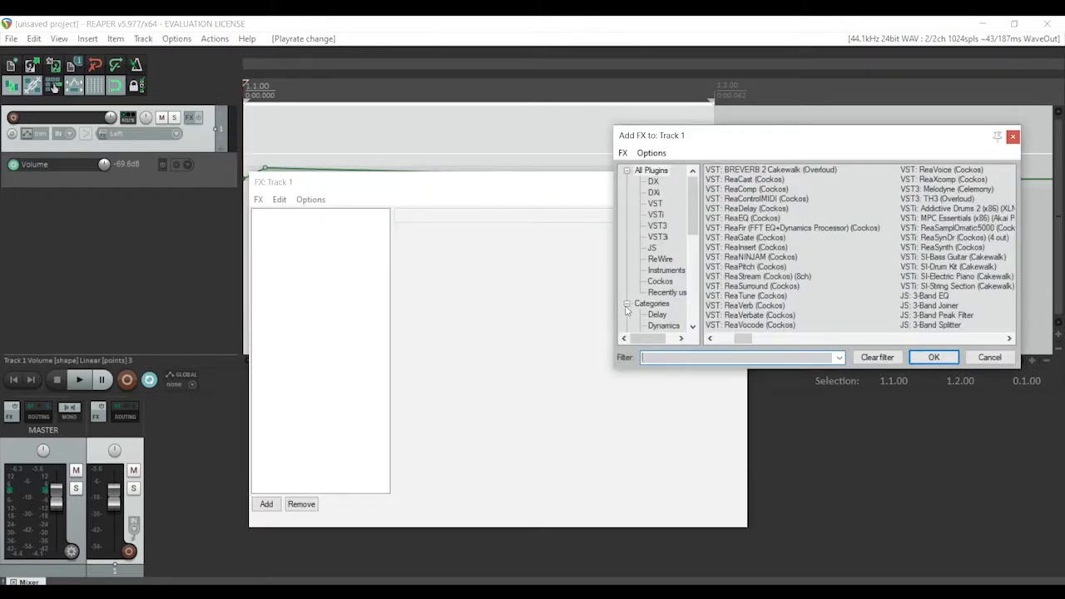
type("tone")
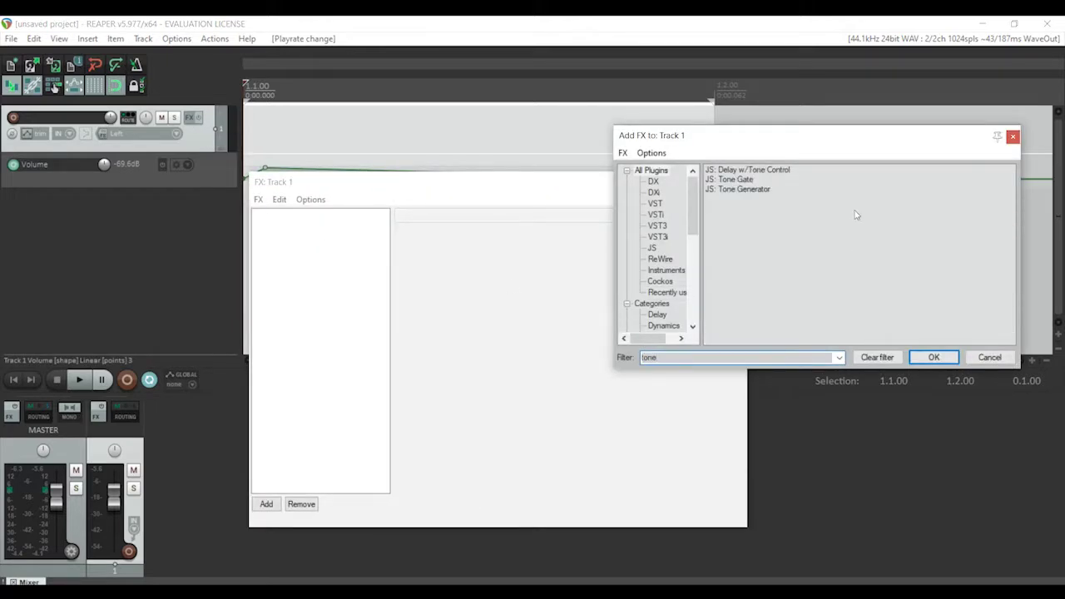
double_click(753, 189)
key("space")
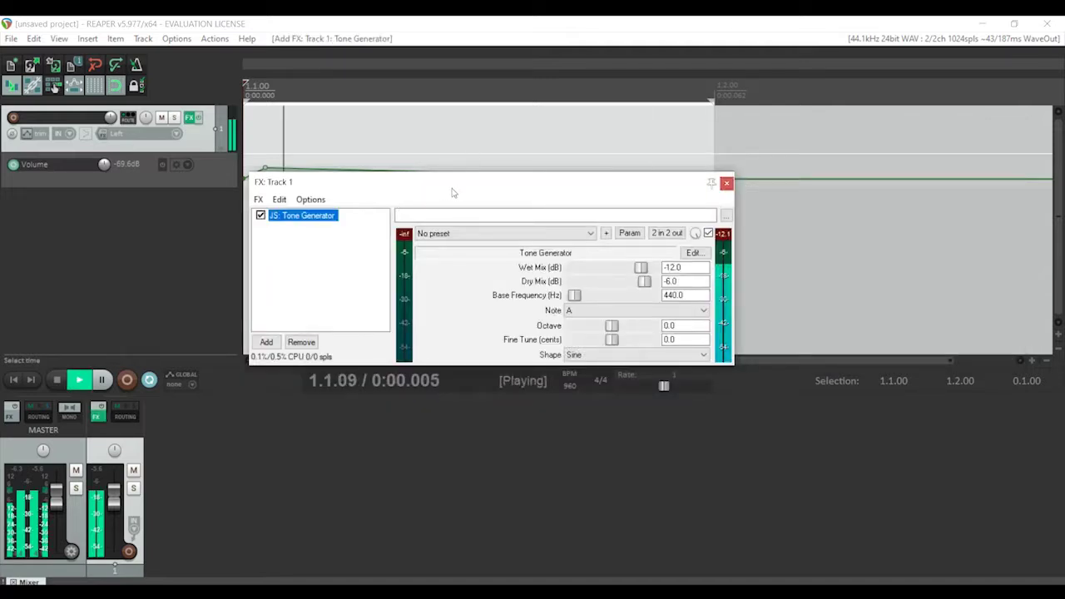
left_click(603, 360)
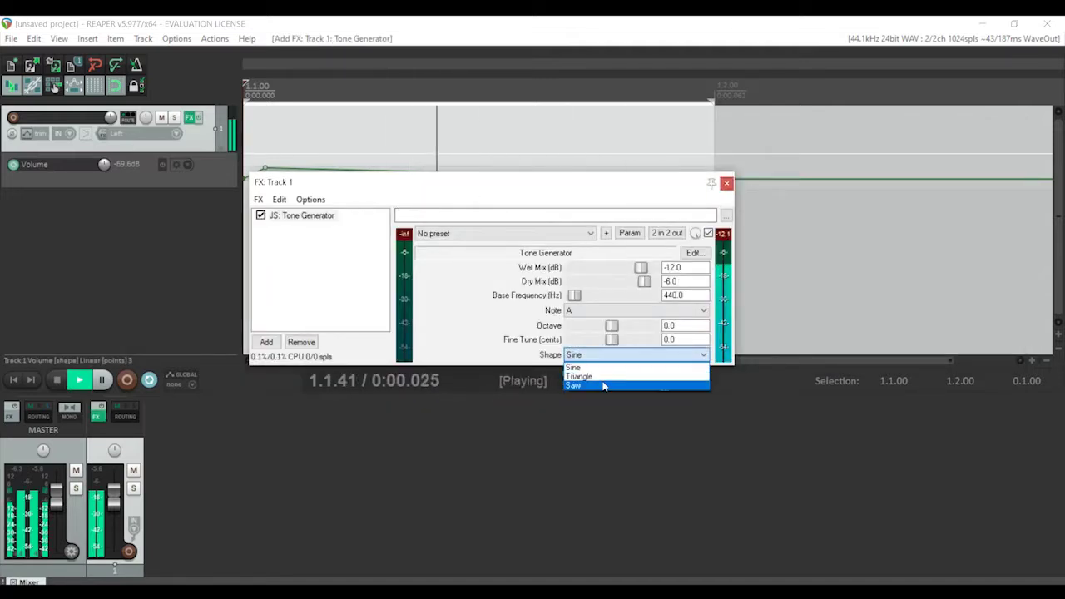
left_click(604, 381)
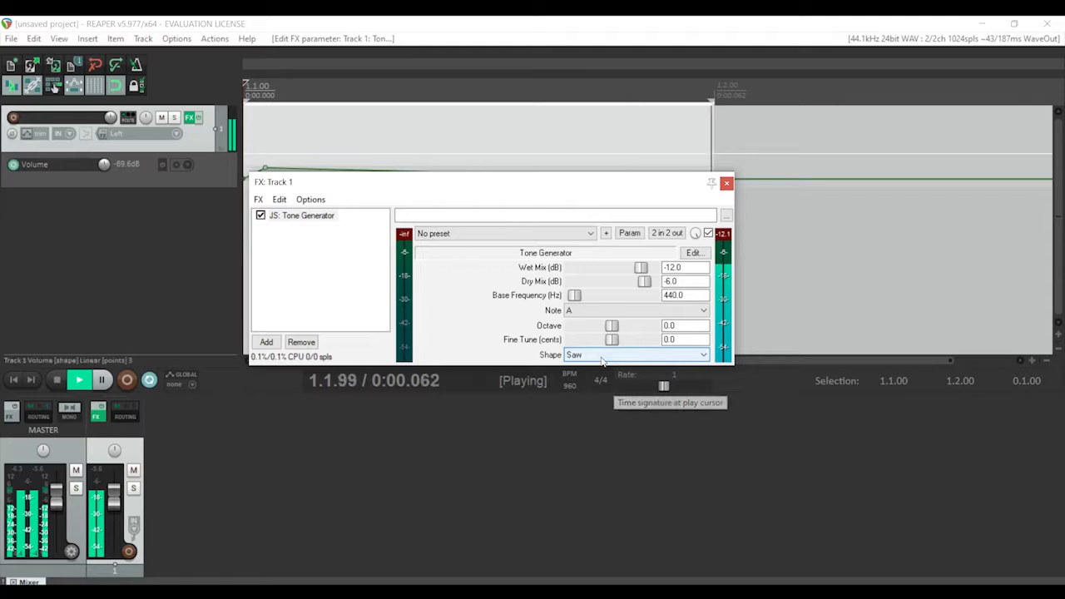
left_click(603, 357)
left_click(589, 368)
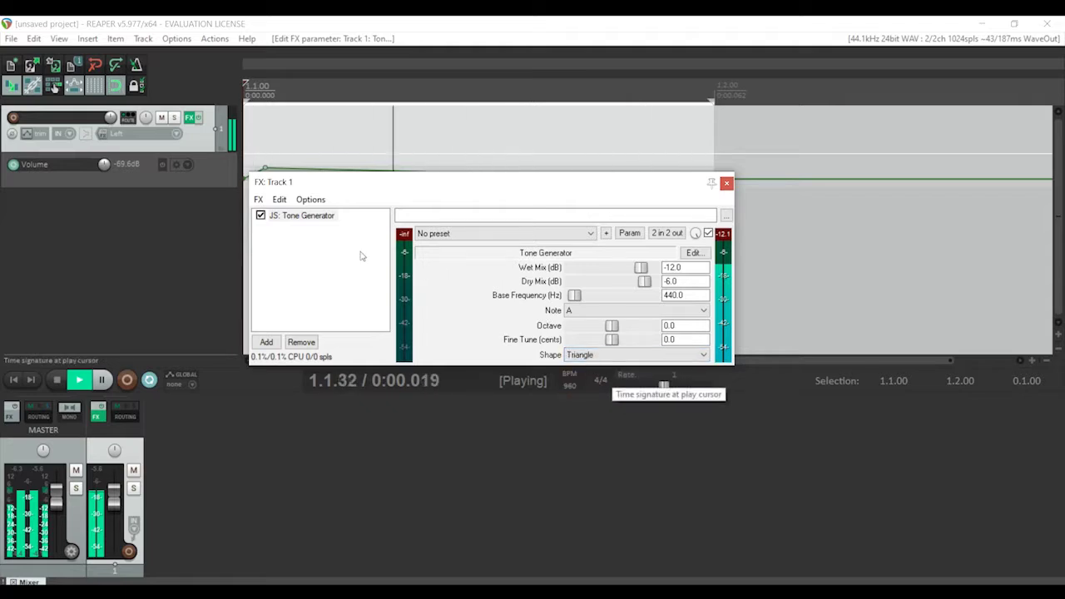
Set the Tone Generator's base frequency to 890 Hz and stop playback
left_click(263, 203)
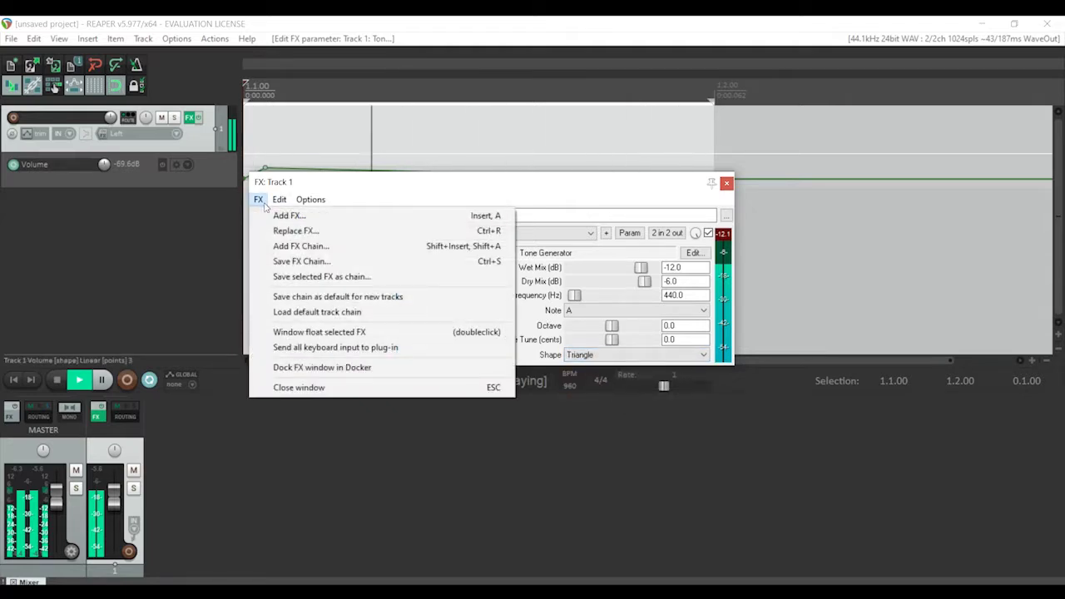
left_click(619, 300)
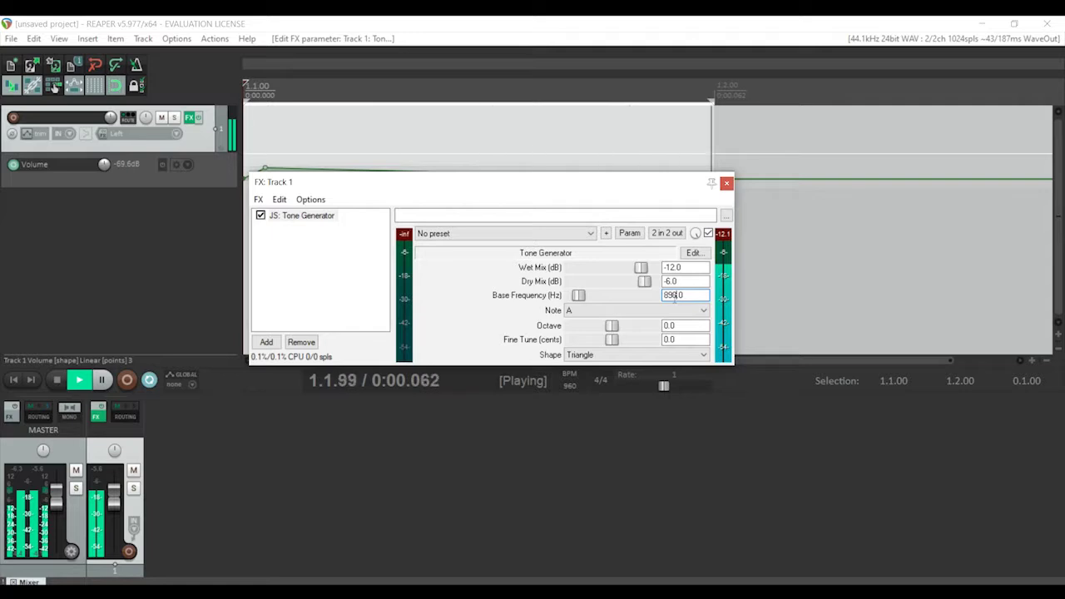
key("space")
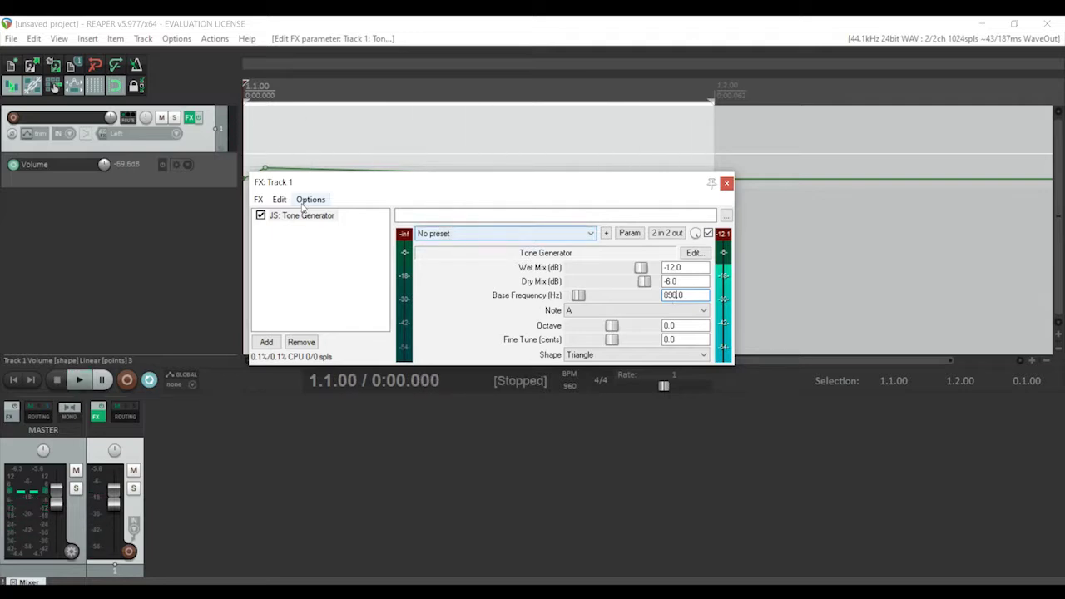
Add a JS: Delay (Floaty) with warp rate 1.894 Hz, warp amount 1.5% and filter cutoff 46% while the loop plays
left_click(258, 200)
left_click(278, 218)
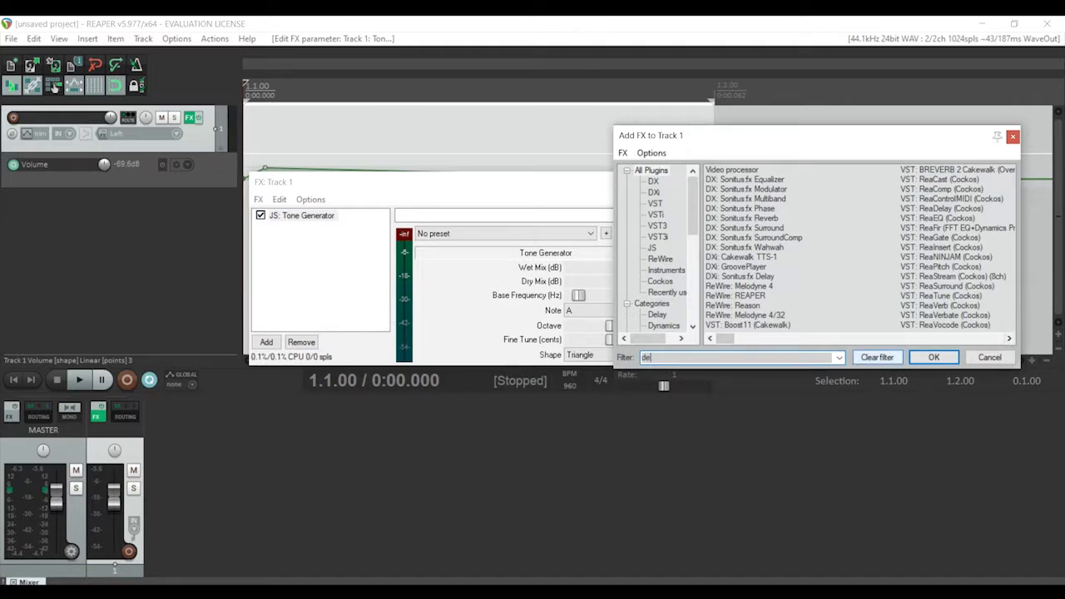
type("lay")
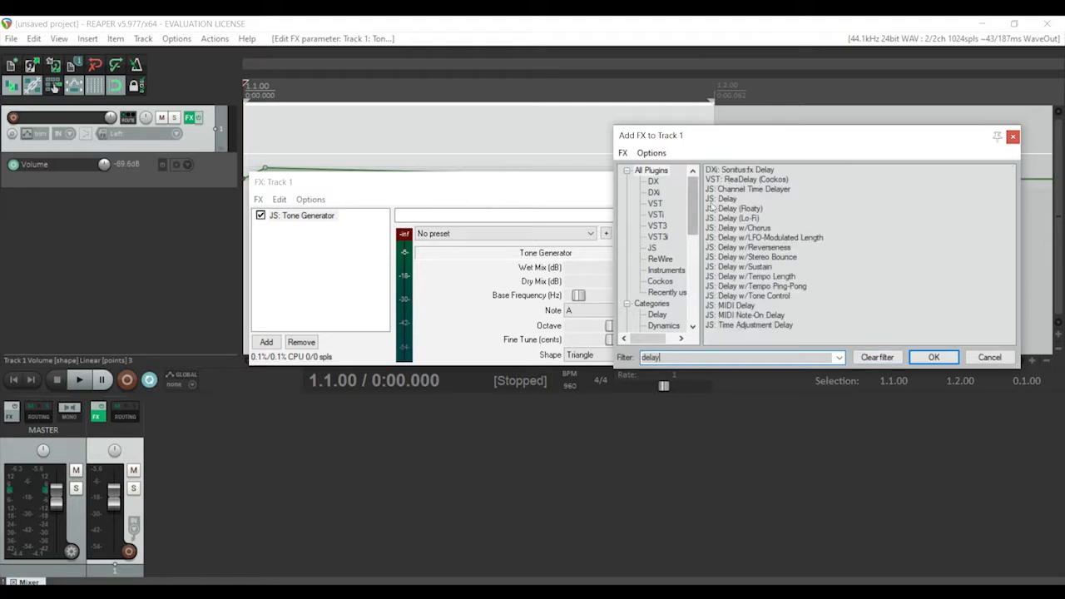
double_click(734, 209)
key("space")
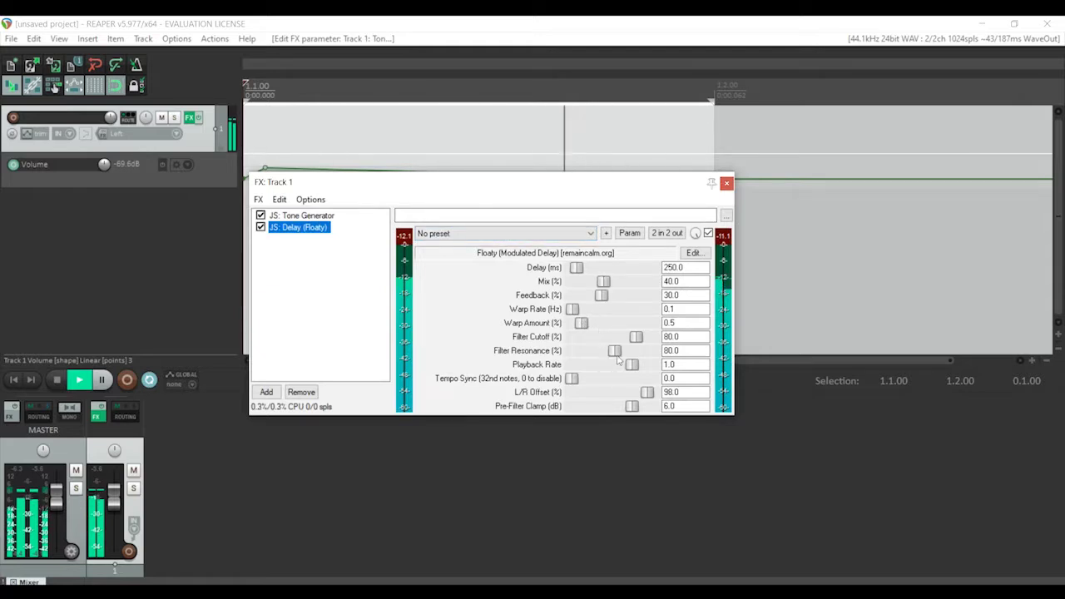
left_click_drag(630, 342, 616, 338)
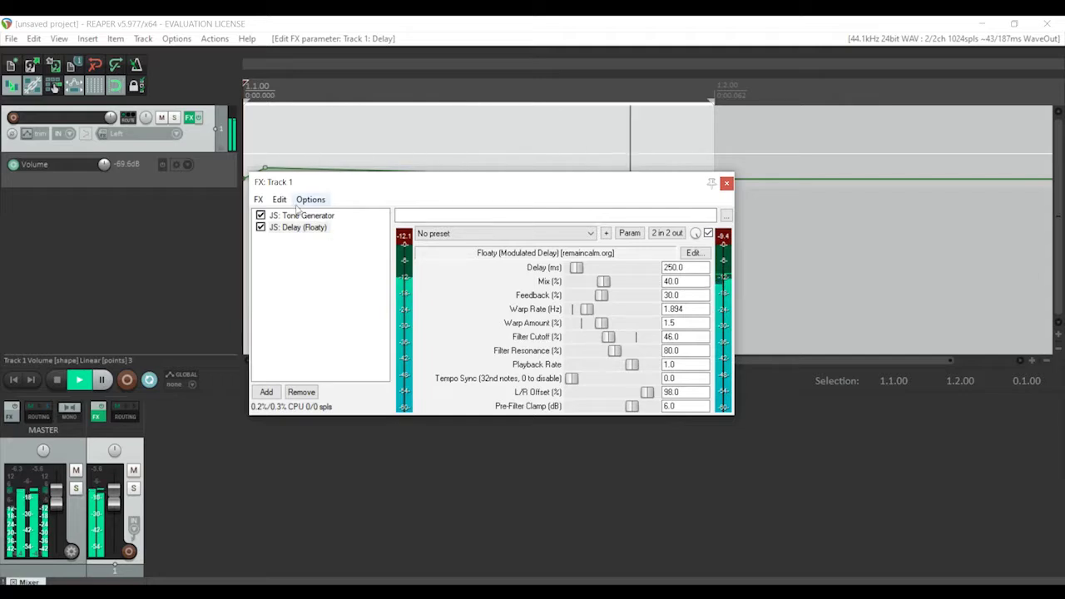
Add a ReaVerb after the Floaty delay and load its sweetverbo preset
left_click(258, 199)
left_click(279, 211)
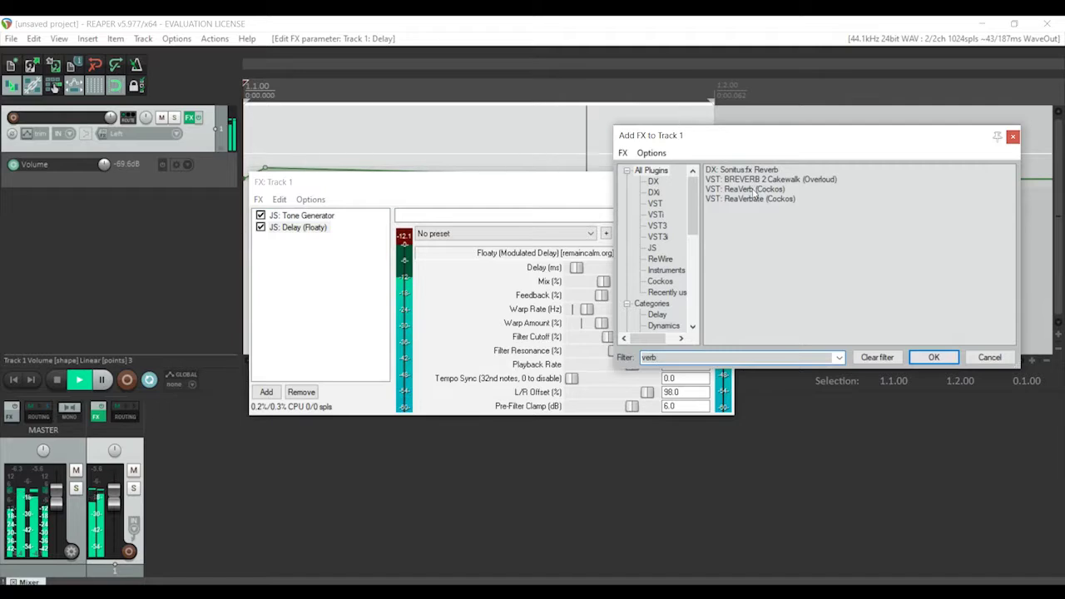
double_click(753, 190)
left_click(516, 233)
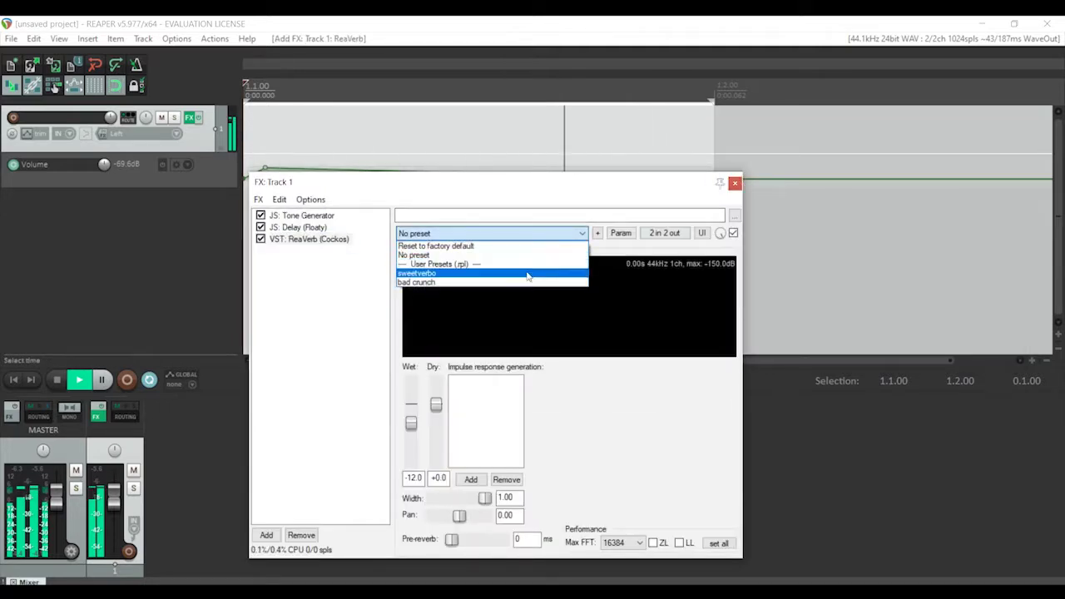
left_click(527, 274)
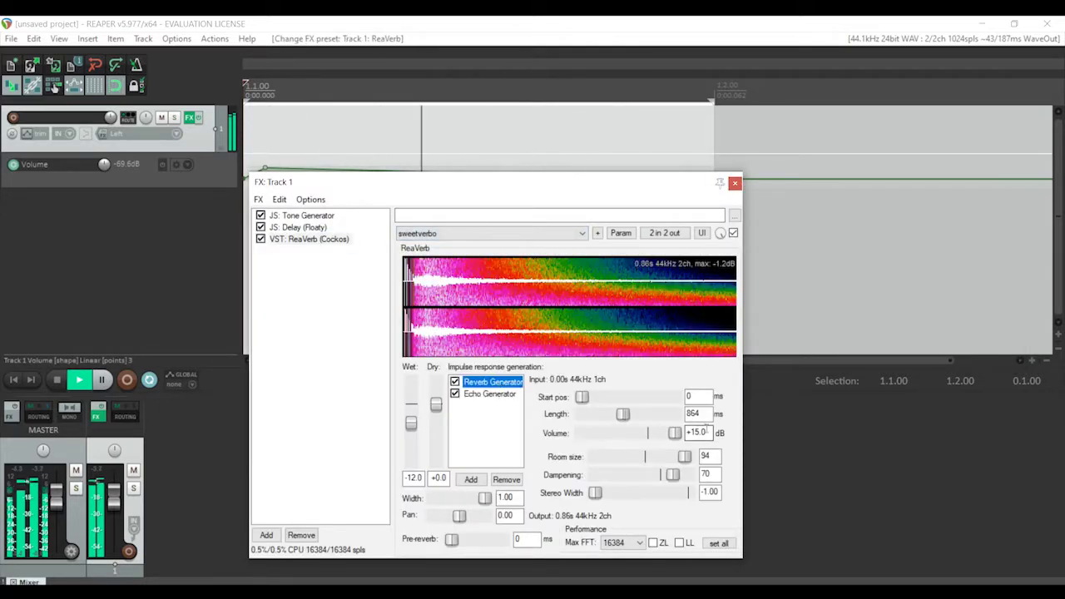
Add a ReaEQ with band 1 as a 279.9 Hz High Pass, band 3 at -1.8 dB and 1452.1 Hz, and the high shelf at -2.4 dB
left_click(258, 200)
left_click(287, 216)
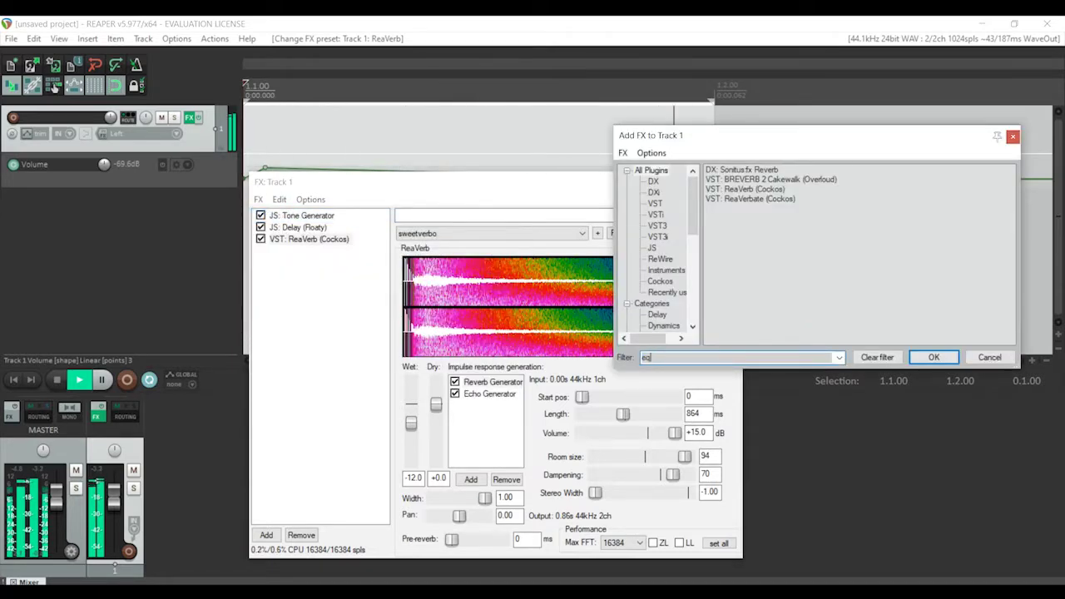
type("eq")
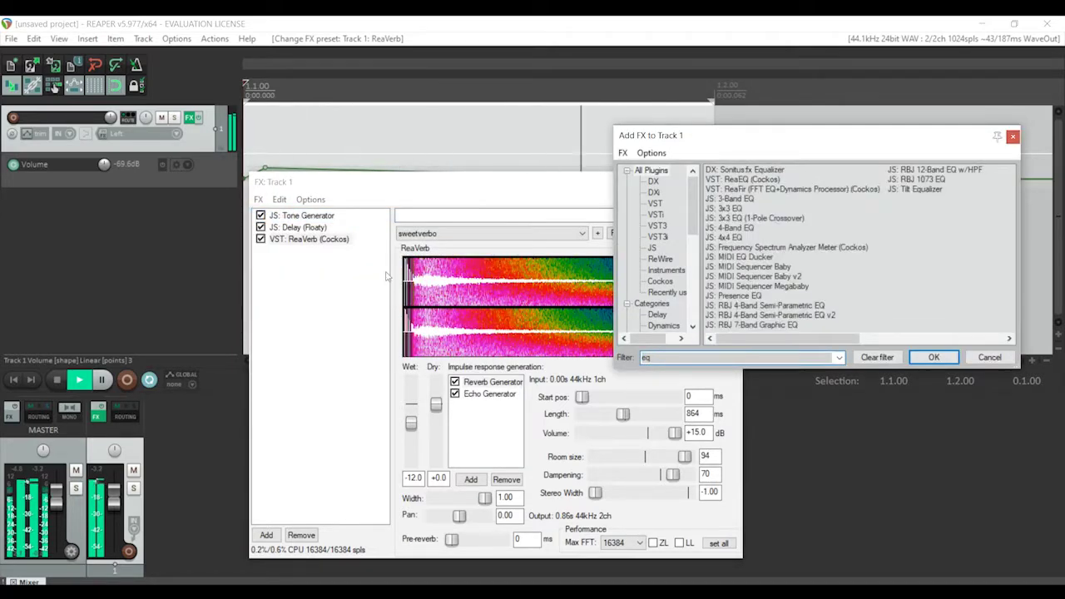
double_click(728, 180)
left_click(540, 373)
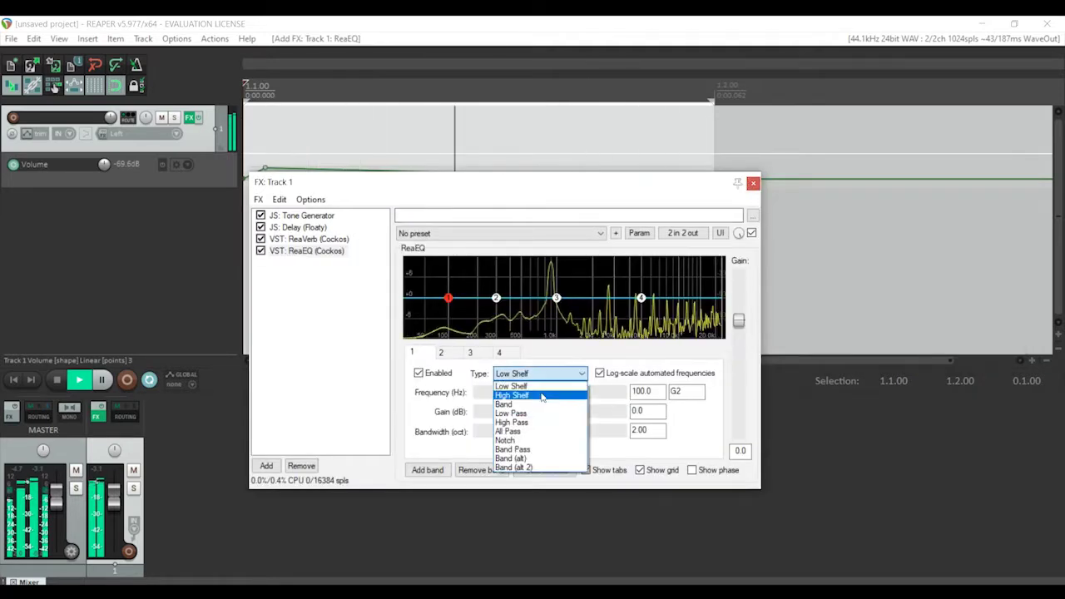
left_click(541, 423)
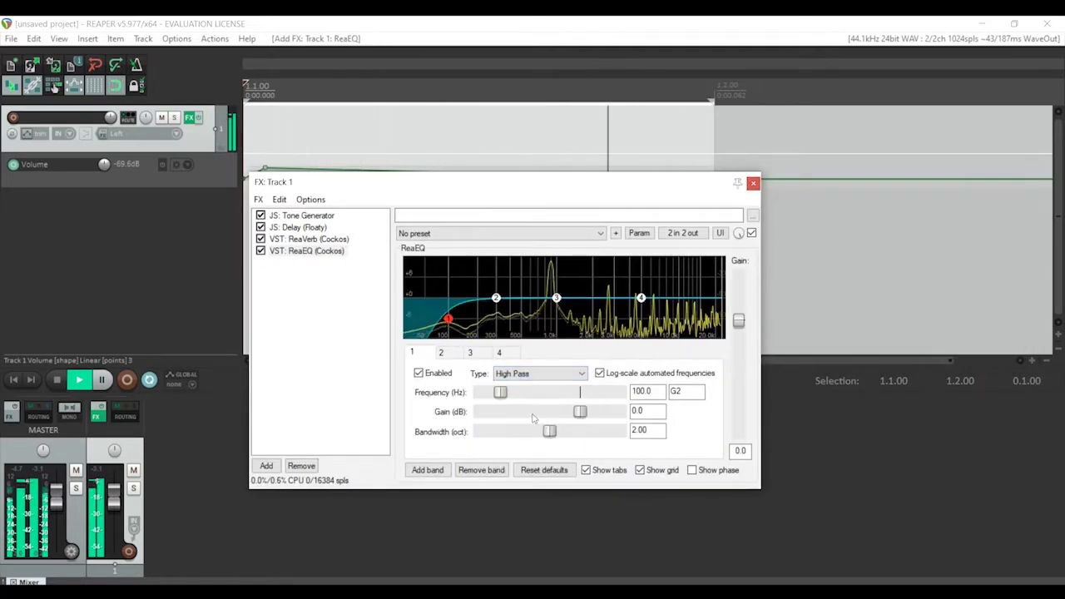
left_click_drag(444, 321, 491, 325)
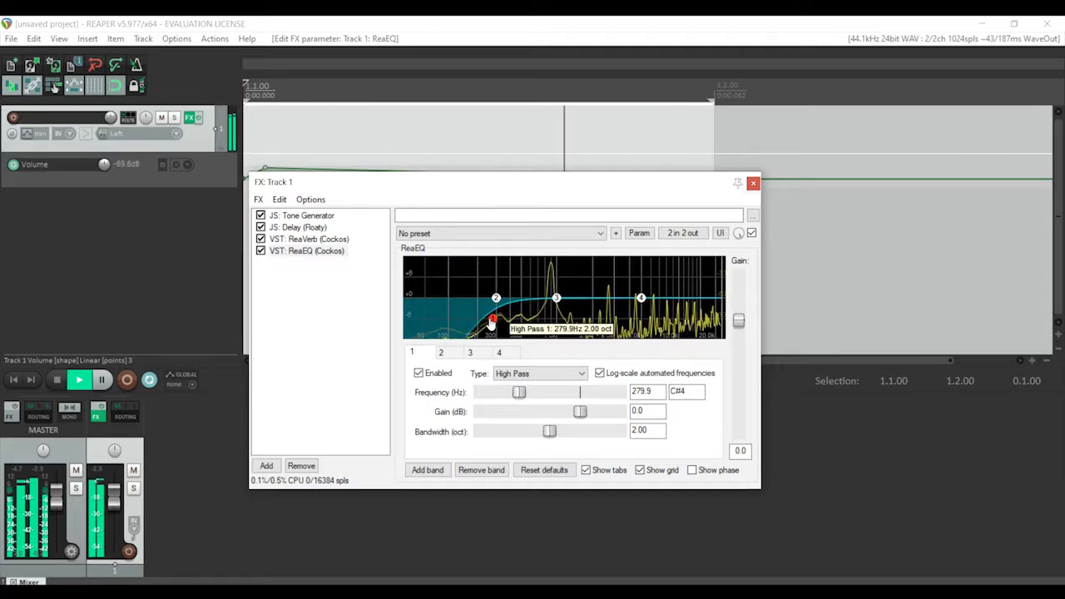
left_click(642, 299)
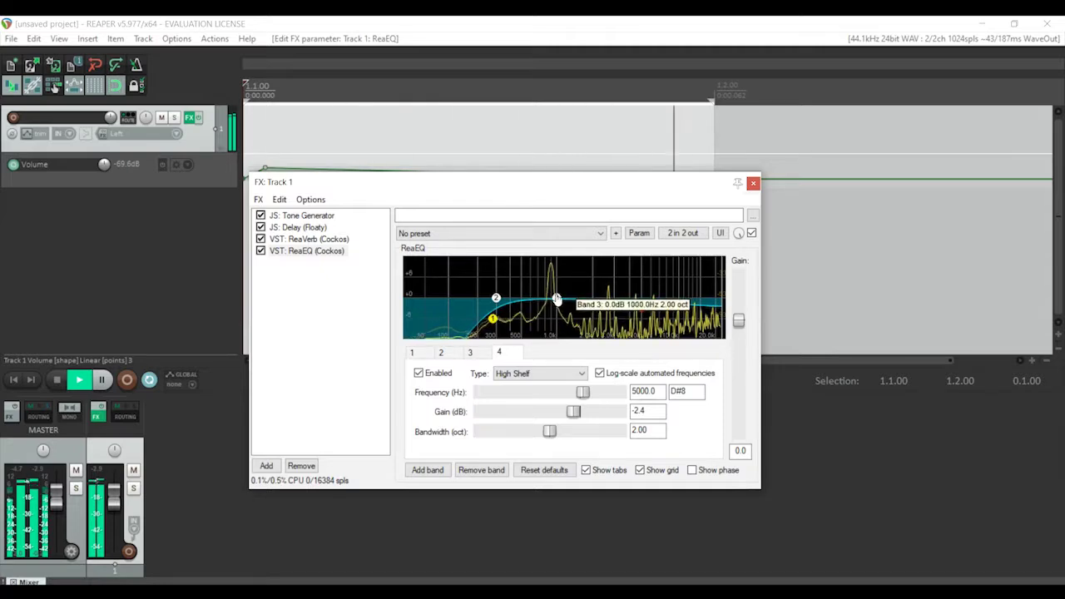
left_click_drag(557, 300, 571, 304)
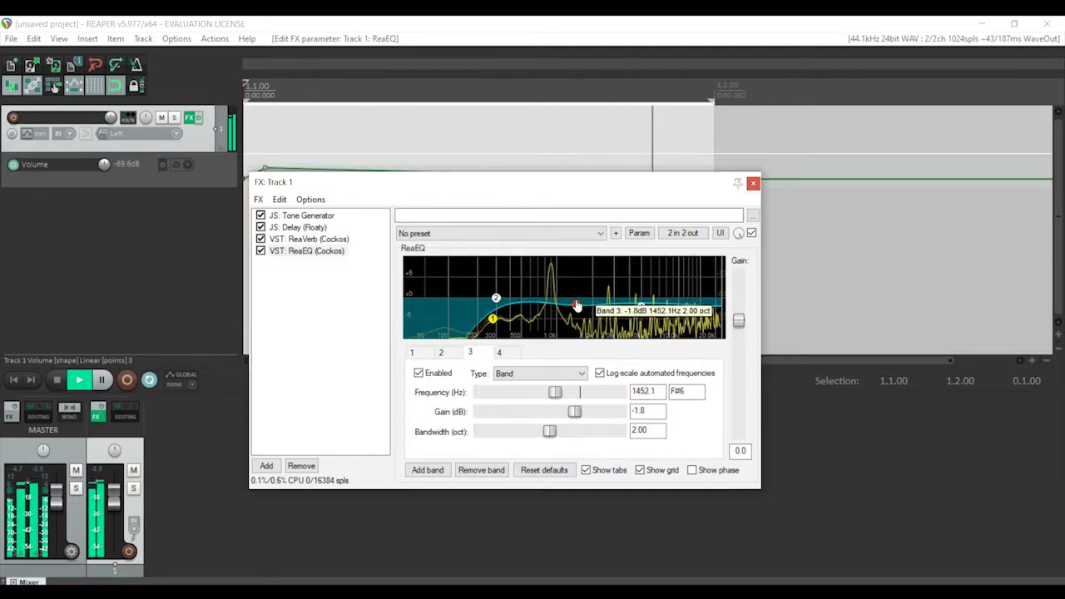
Add a ReaPitch to the chain with full formant shift -3 semitones and full-range shift -5 semitones
left_click(258, 200)
left_click(287, 215)
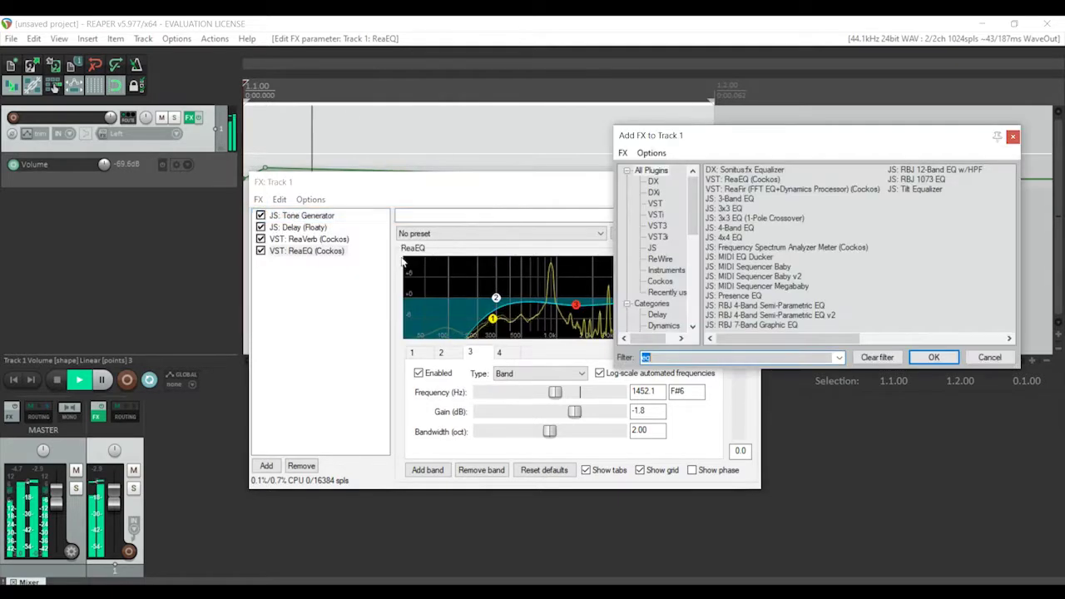
key("BackSpace")
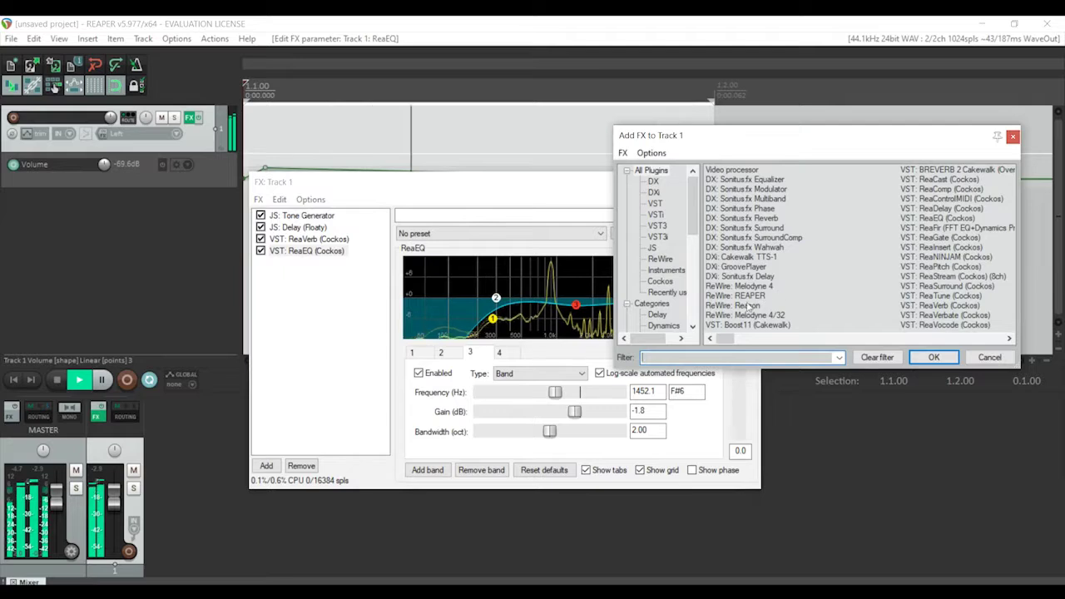
double_click(941, 266)
double_click(671, 370)
type("3")
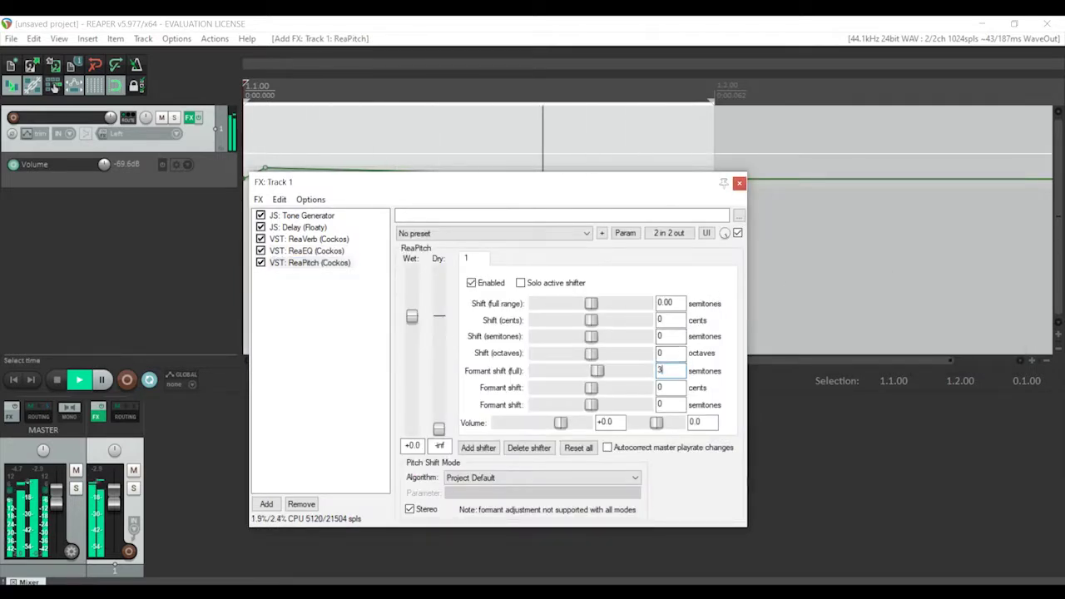
key("Return")
type("-")
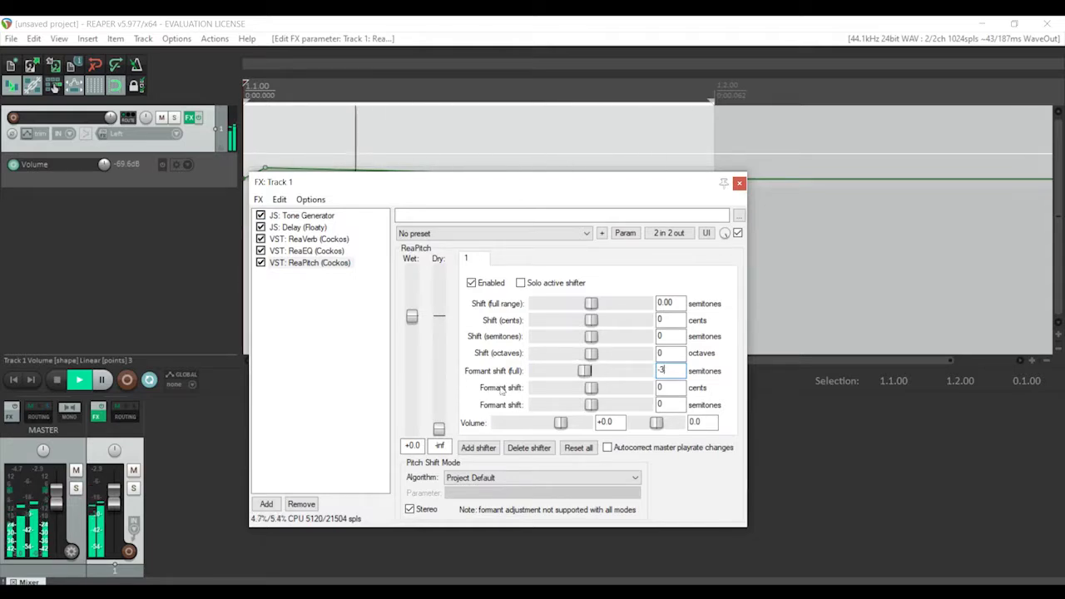
left_click(669, 303)
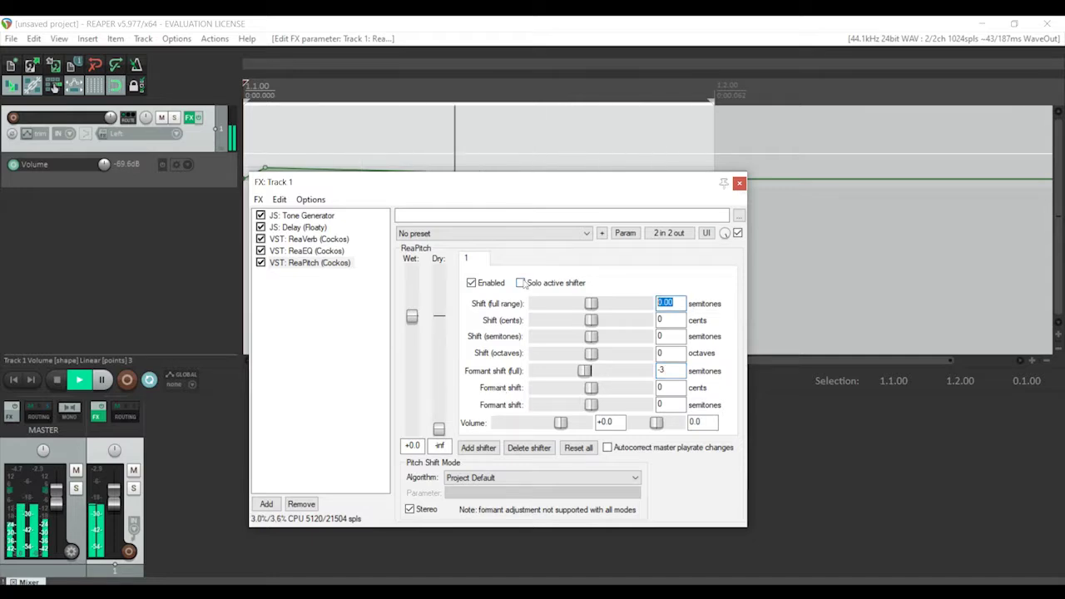
type("-5")
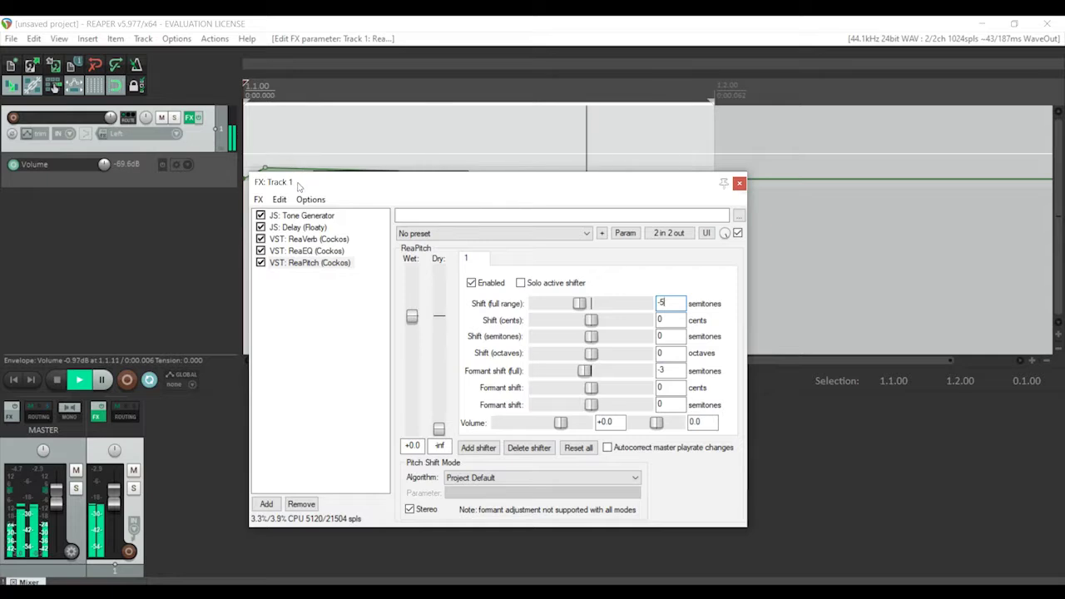
left_click(258, 200)
left_click(303, 197)
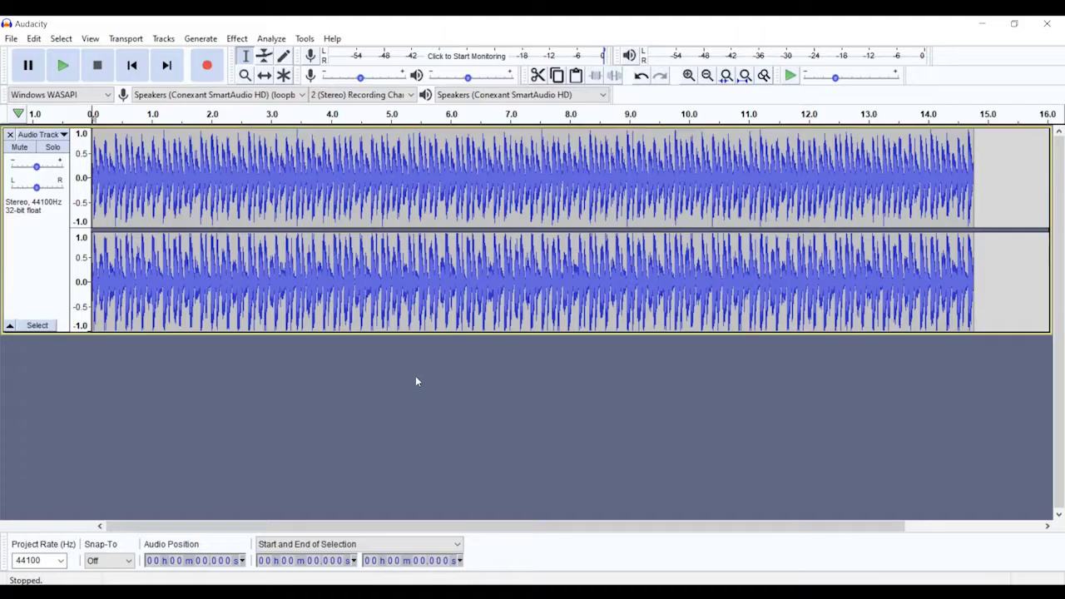
In Audacity, remove the old audio track and record a new take of the loop about 16 seconds long
left_click(10, 135)
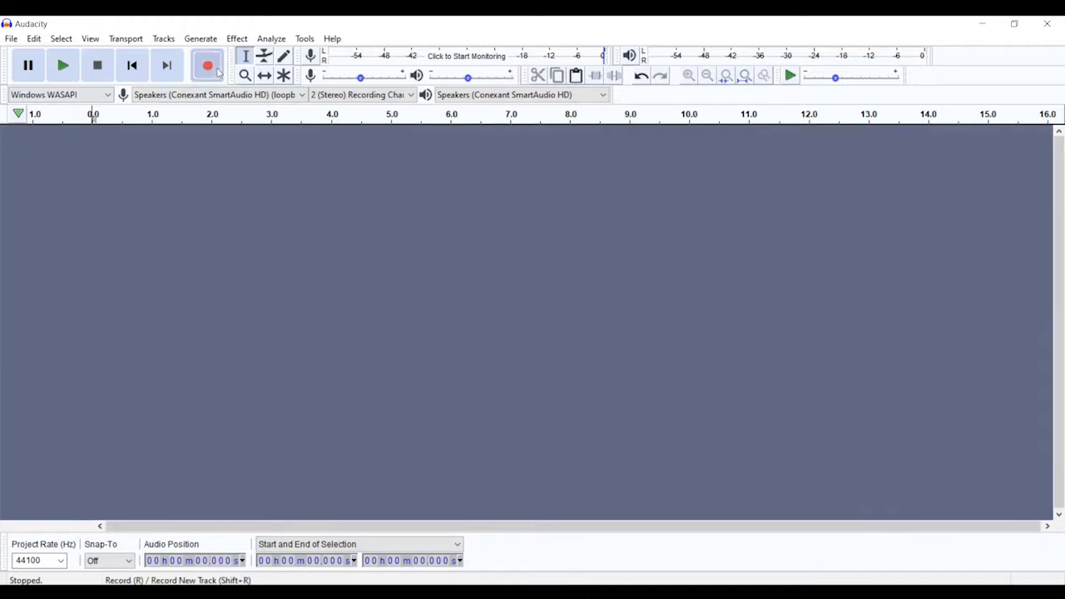
left_click(215, 70)
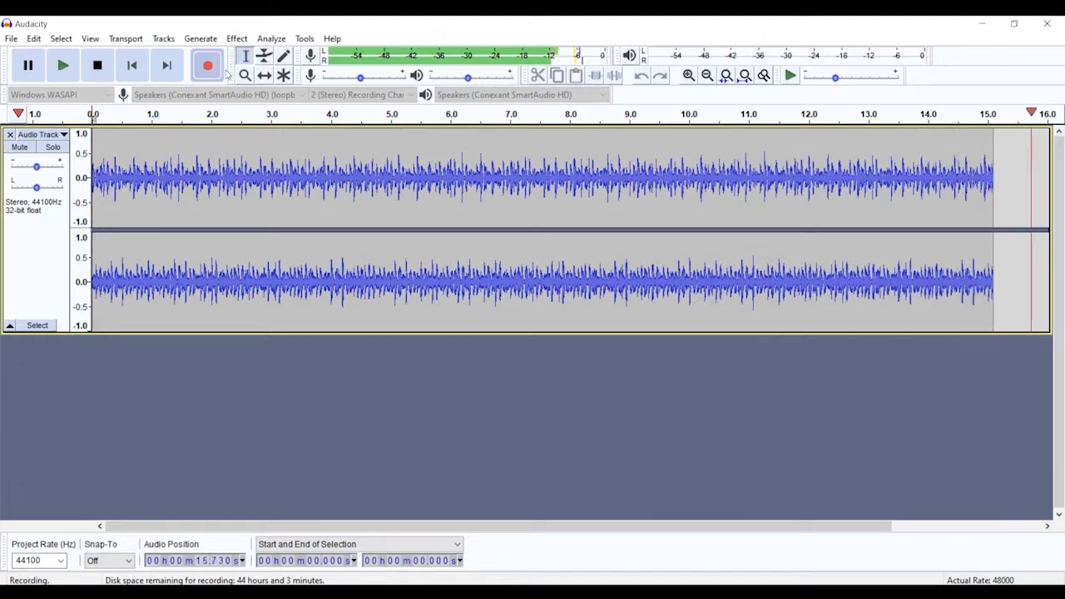
key("space")
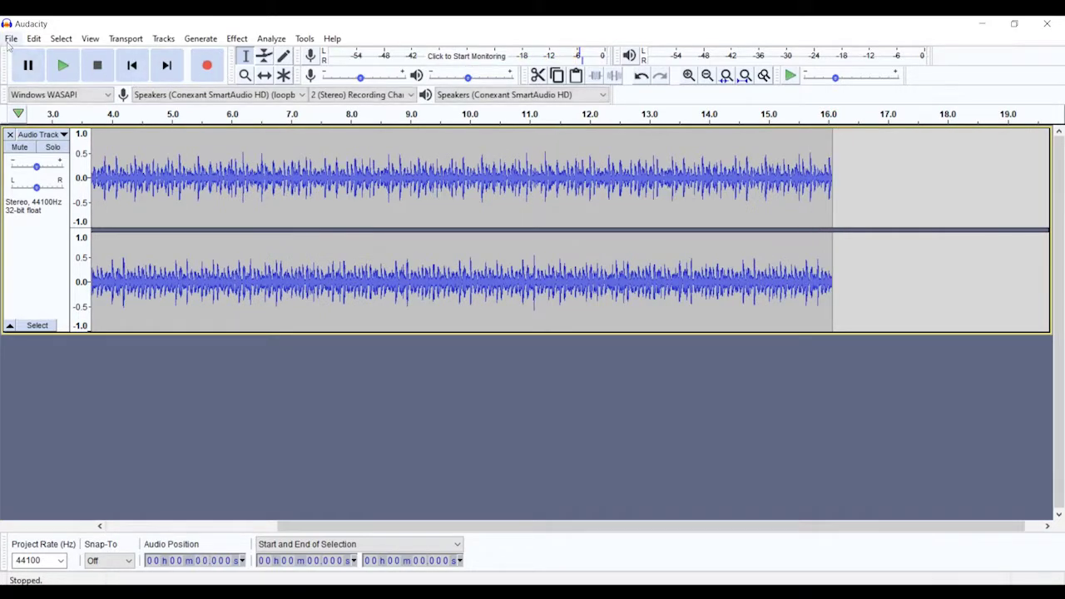
Export the recording to the Fresh Sounds folder as a 32-bit float WAV named "audacity session scifi", leaving the metadata tags empty
left_click(9, 40)
mouse_move(50, 141)
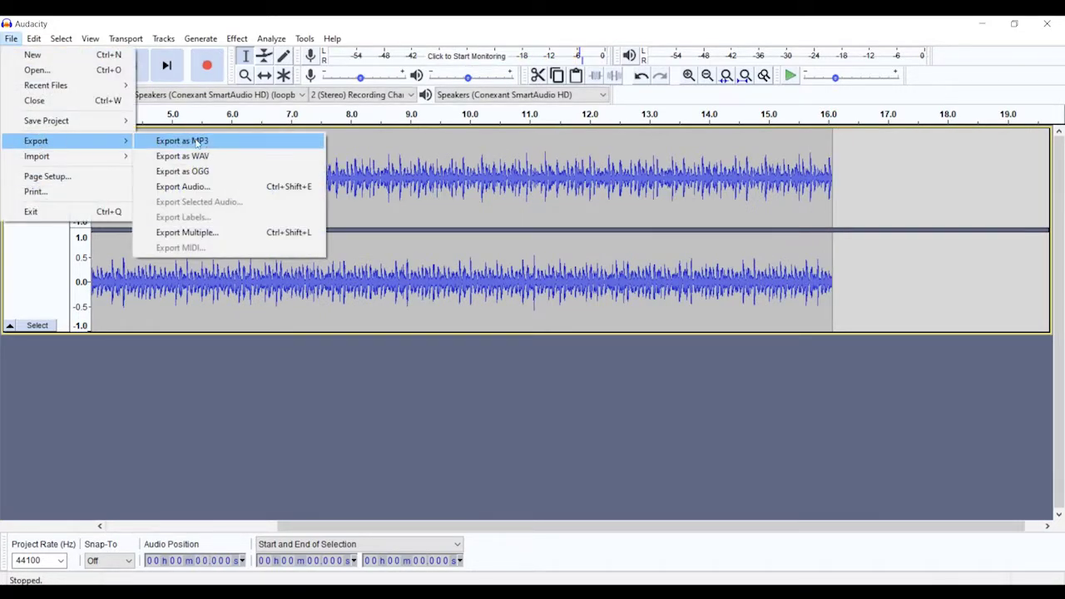
left_click(182, 156)
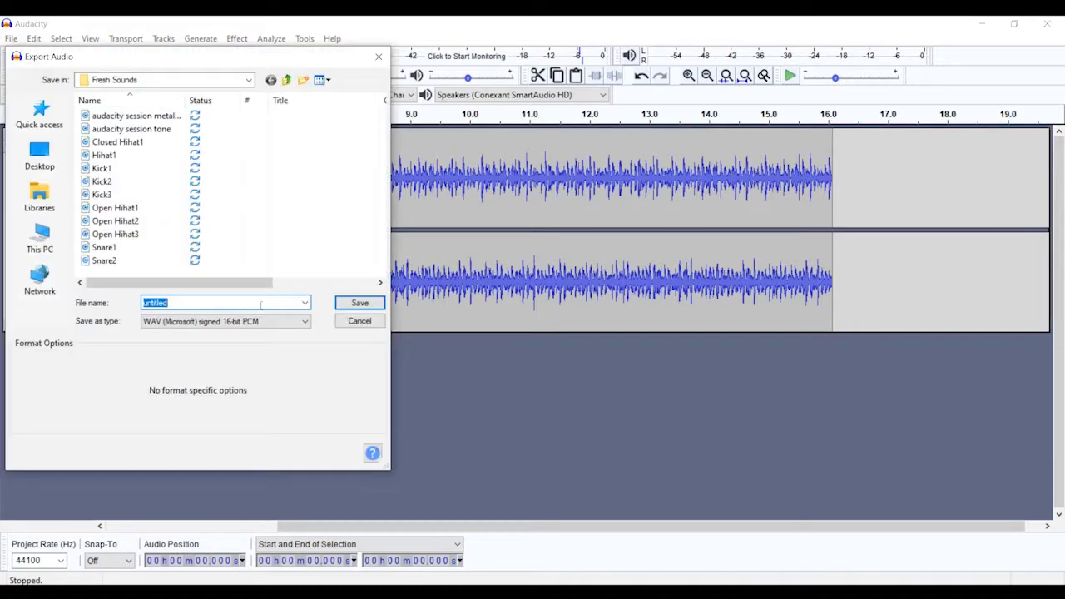
type("audacit")
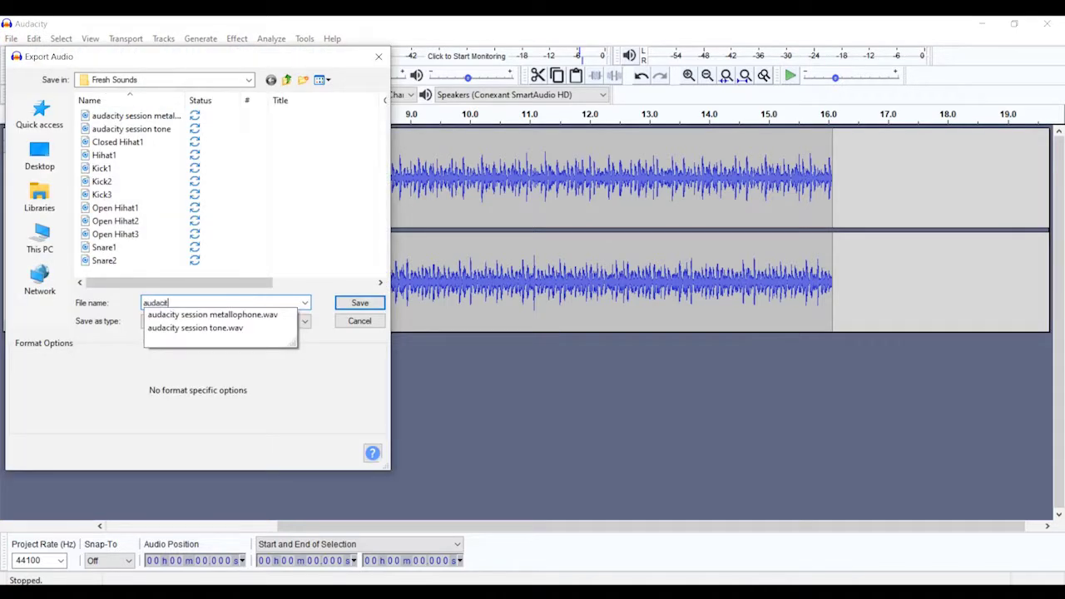
type("y session scifi")
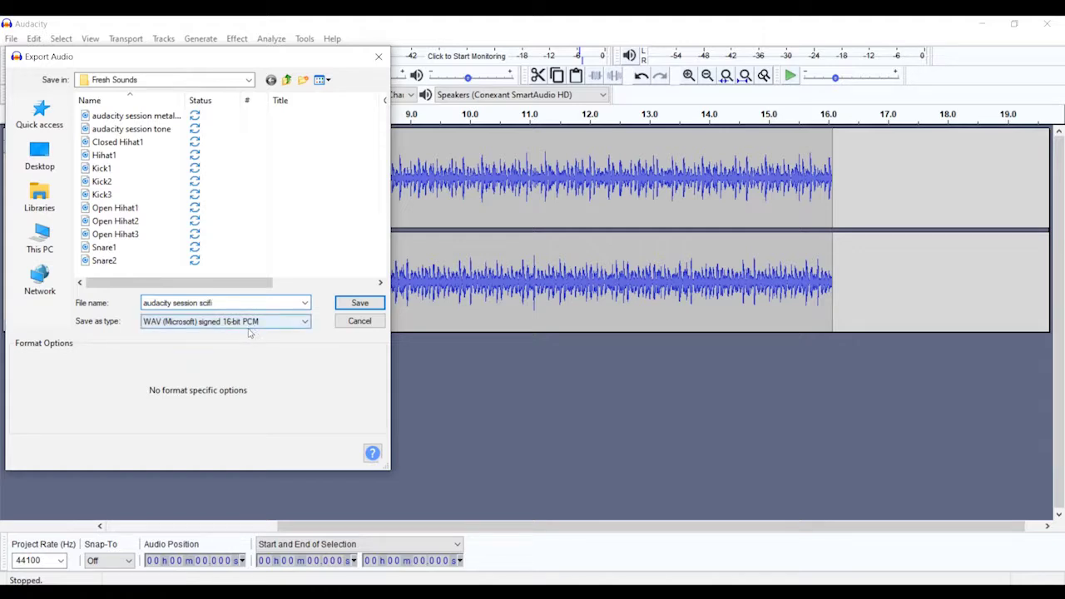
left_click(246, 321)
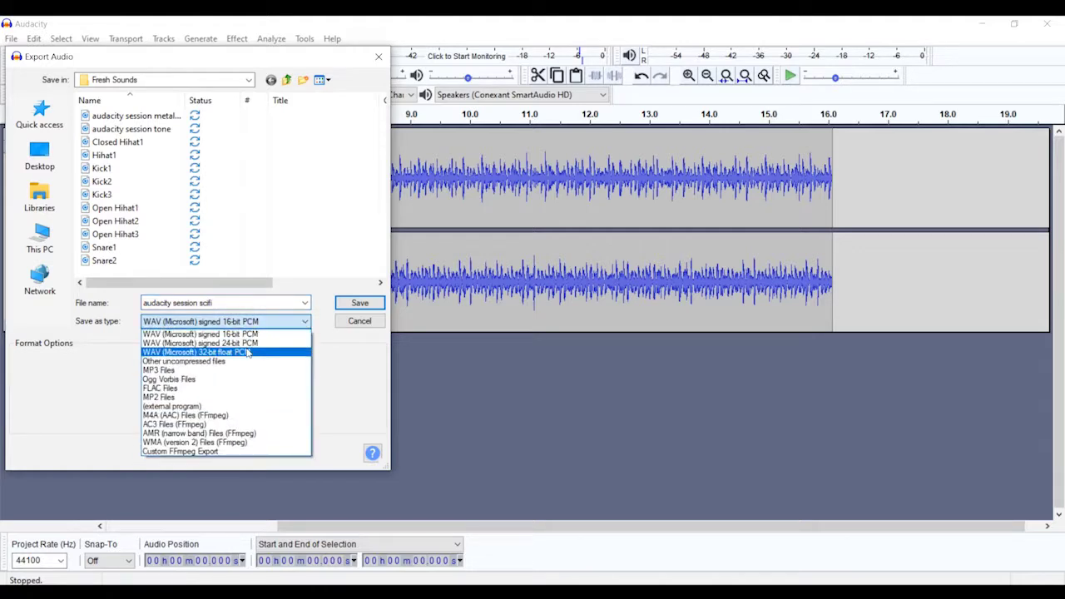
left_click(246, 347)
left_click(359, 303)
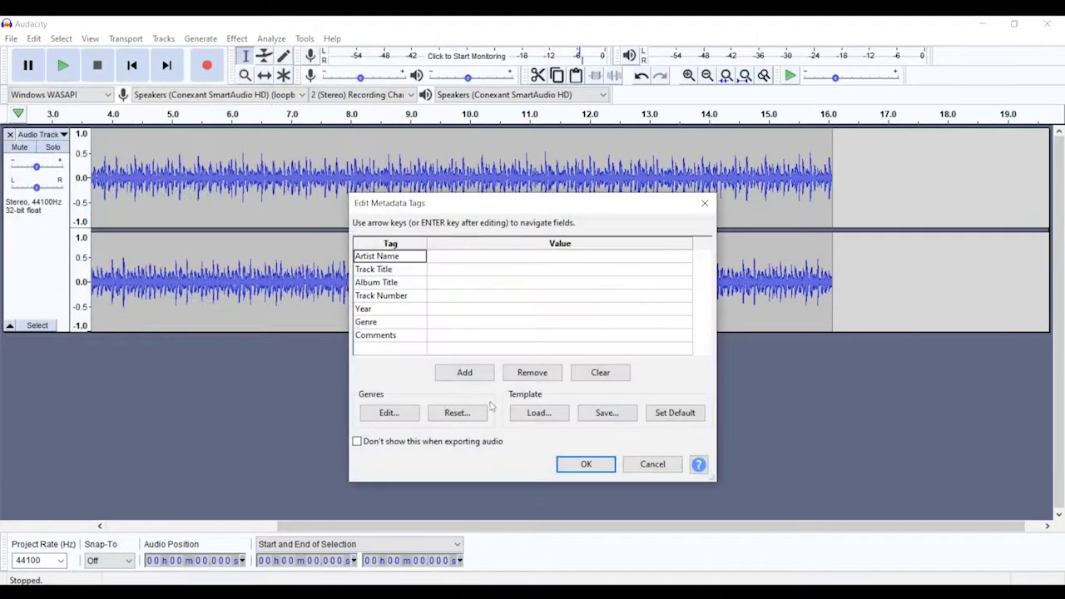
left_click(585, 464)
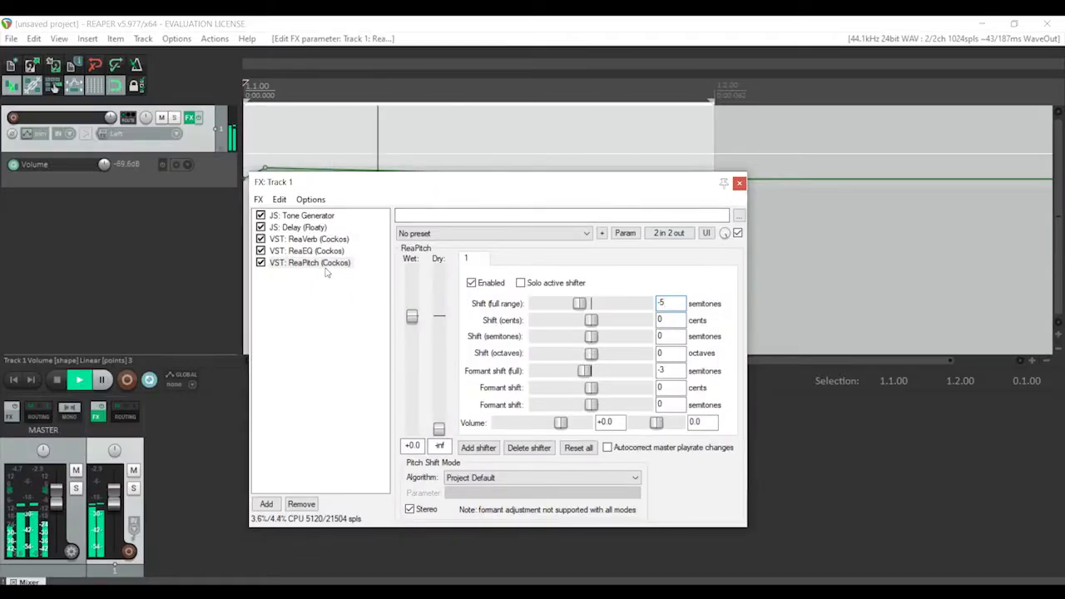
In REAPER, add a JS: Graphical Waveshaper after ReaPitch and draw bumps into its transfer curve while the loop plays
left_click(258, 200)
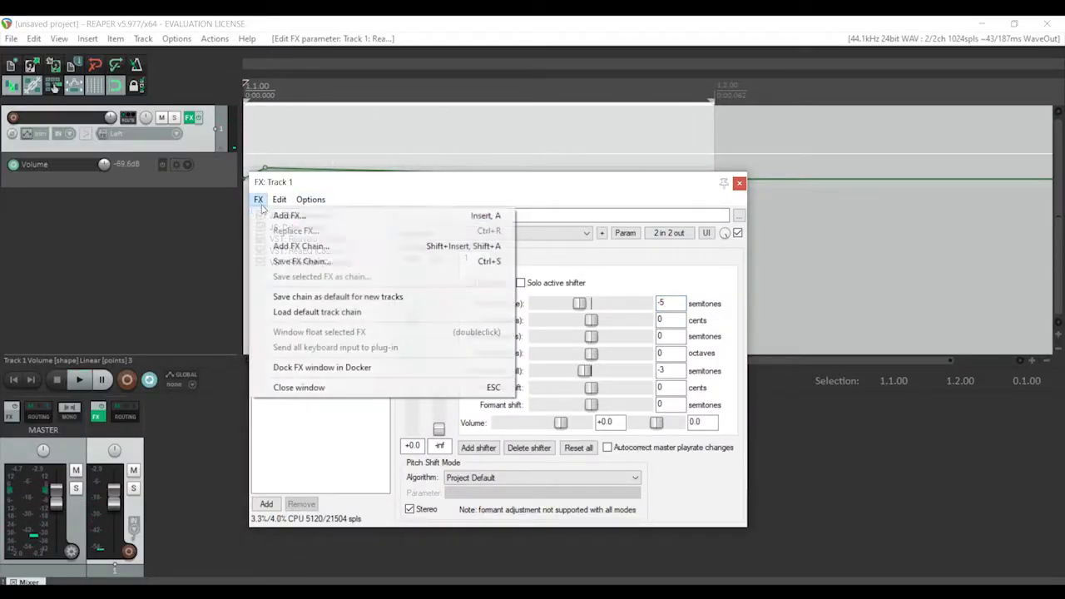
left_click(271, 216)
type("wav")
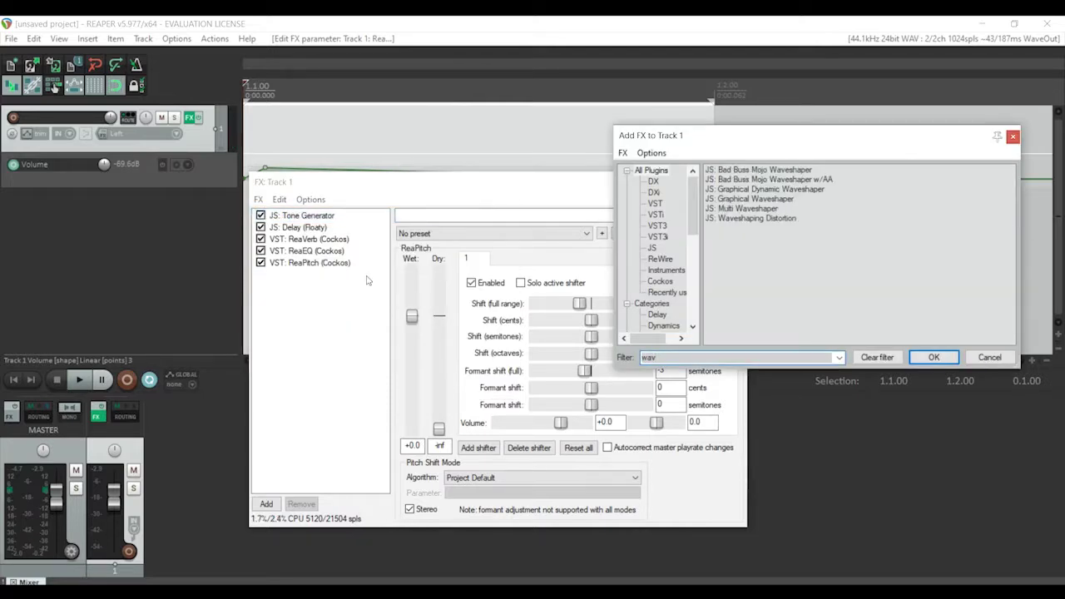
double_click(730, 209)
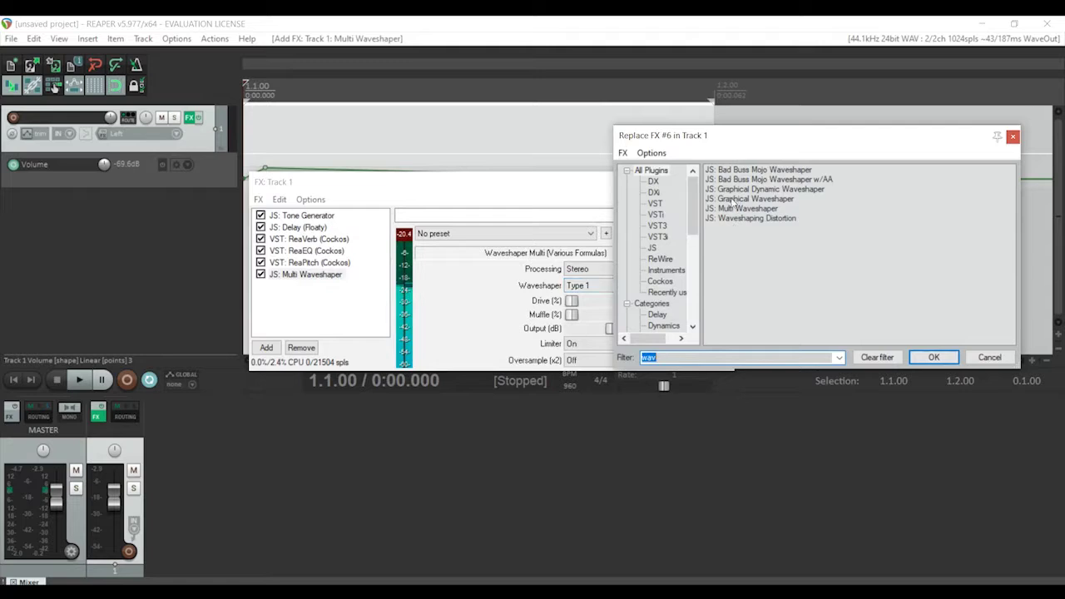
double_click(733, 201)
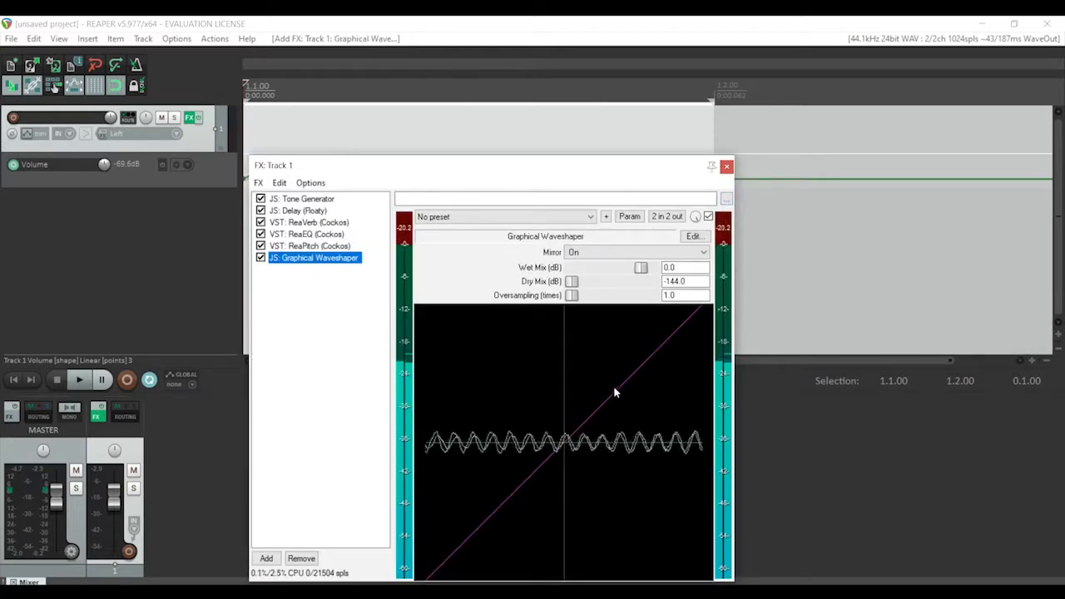
key("space")
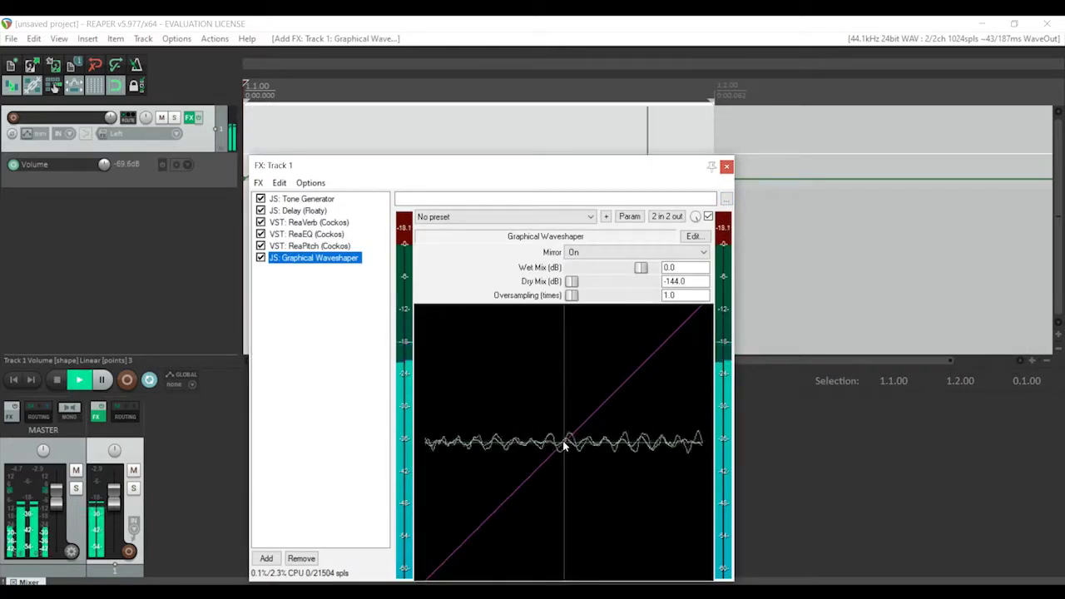
mouse_move(596, 400)
left_mouse_down()
mouse_move(549, 433)
mouse_move(680, 304)
mouse_move(682, 316)
left_mouse_up()
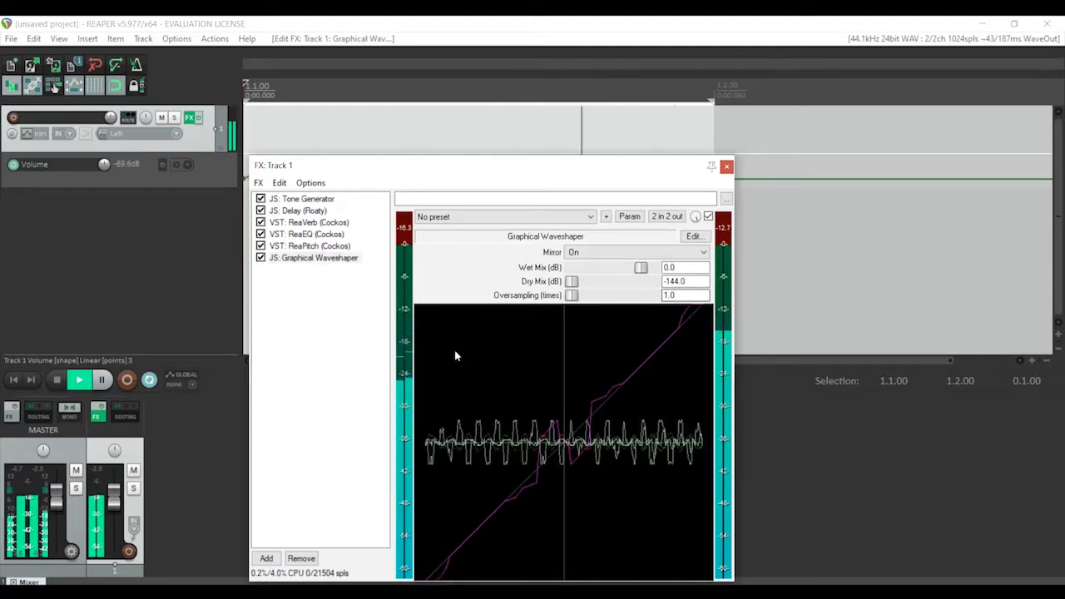
Add a JS: Waveshaping Distortion after the Graphical Waveshaper and set its distortion to 55.5%
left_click(258, 182)
left_click(264, 196)
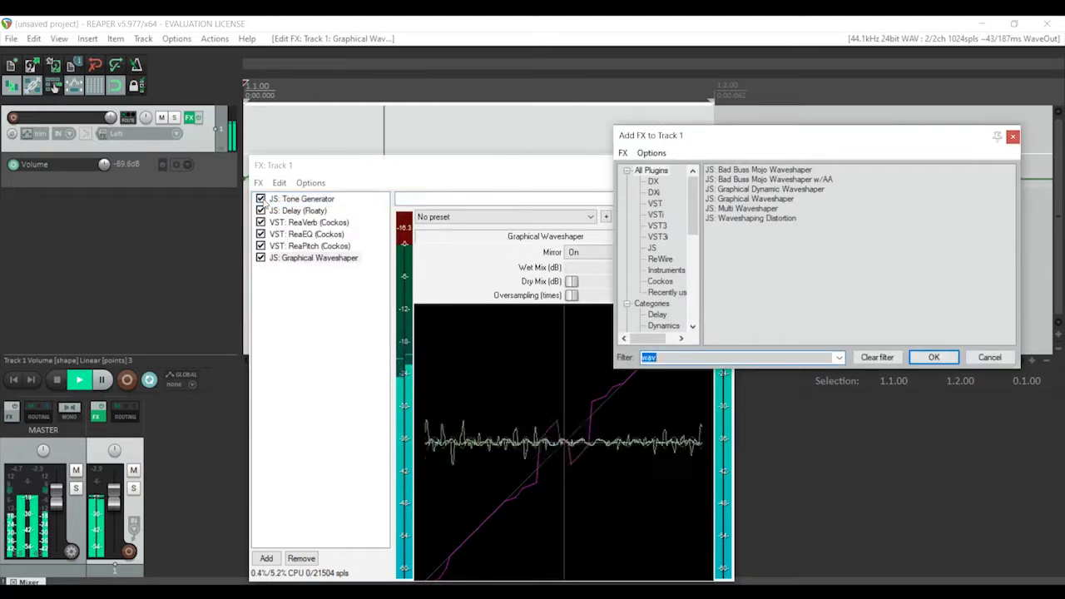
type("wav")
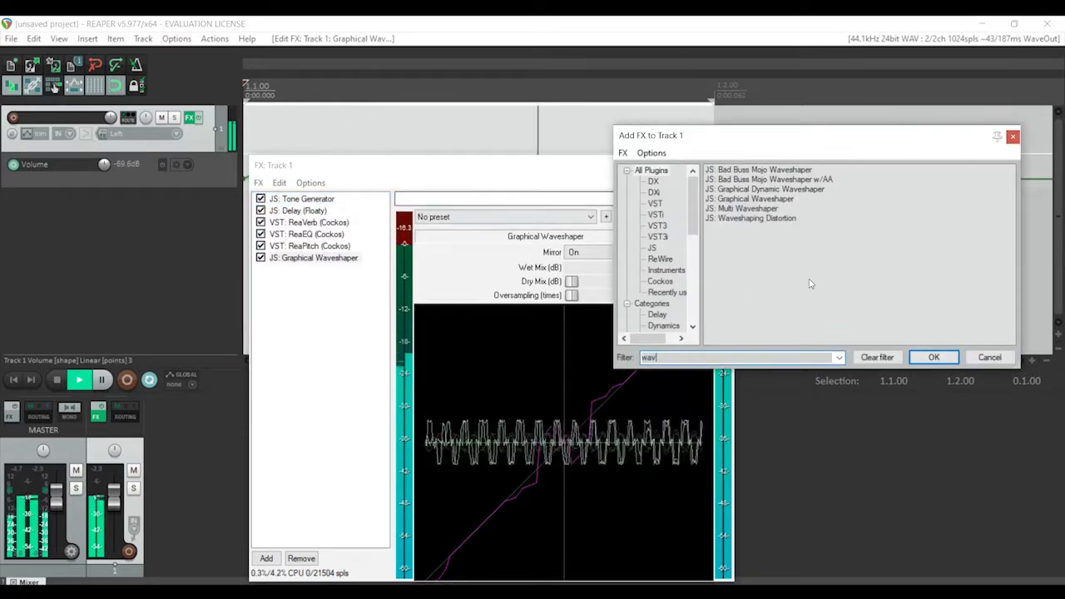
double_click(758, 218)
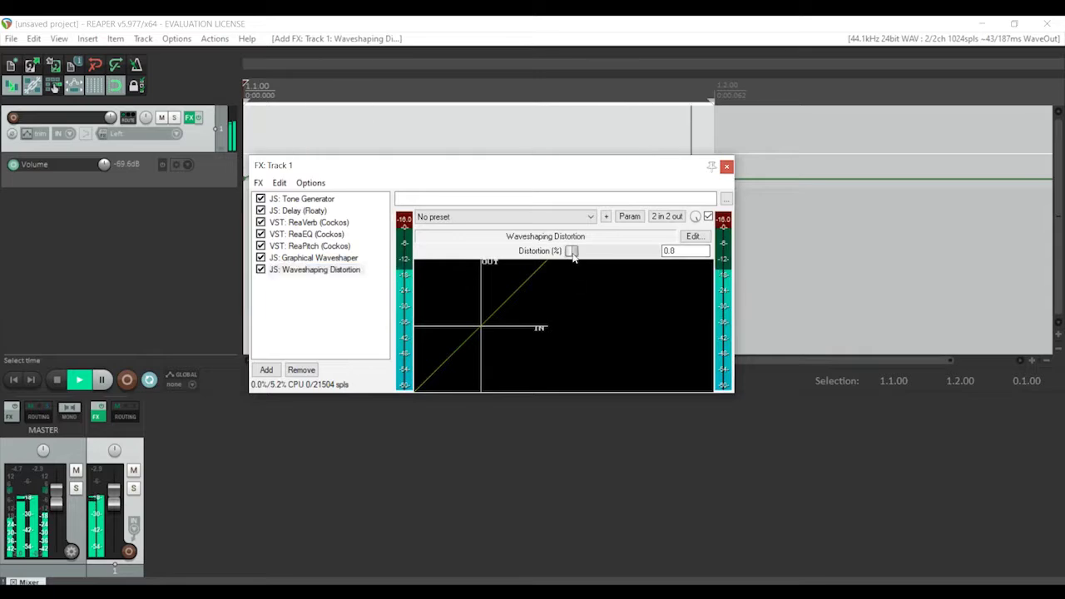
left_click_drag(572, 256, 616, 260)
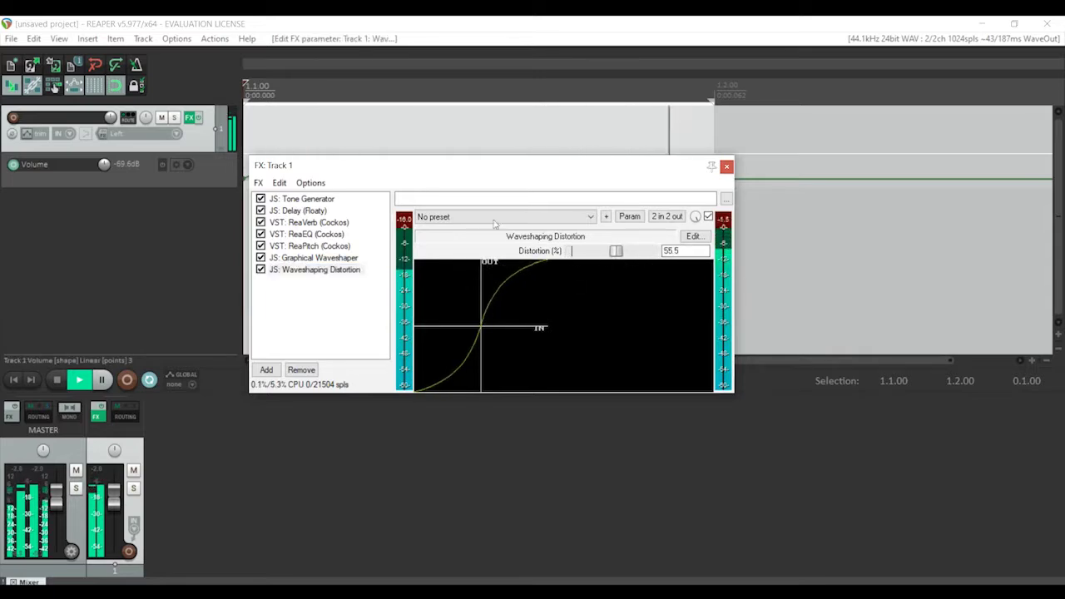
Add a second ReaPitch at the end of the track's effect chain
left_click(258, 182)
left_click(261, 200)
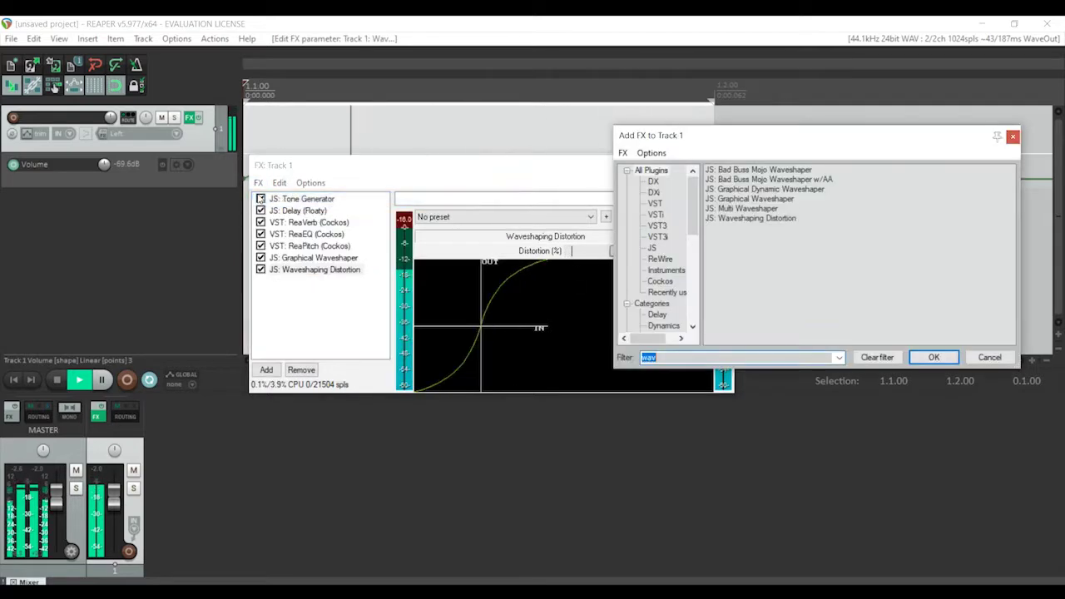
type("li")
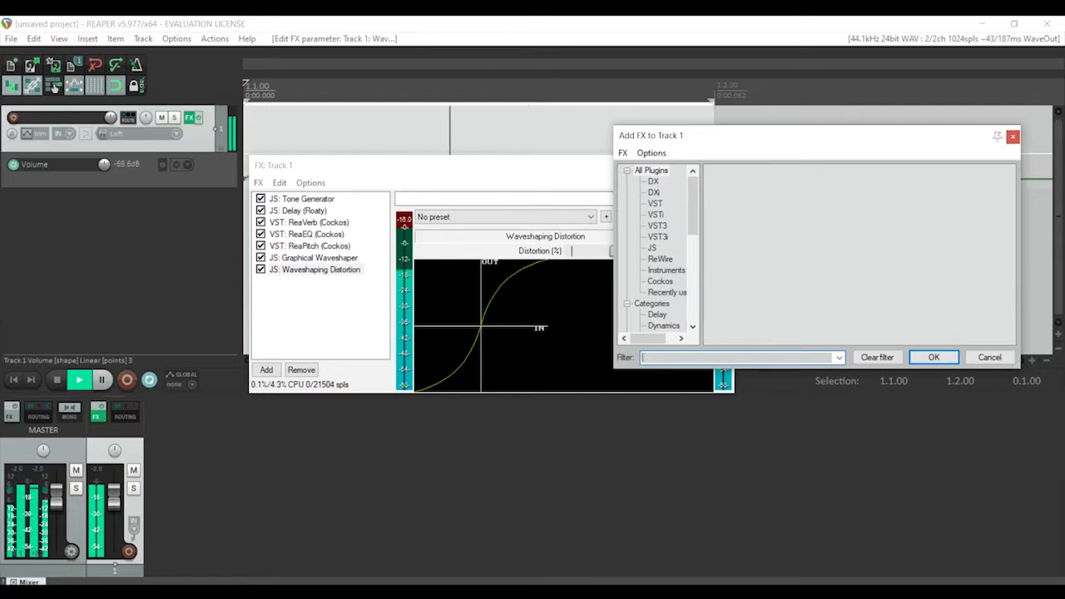
type("pit")
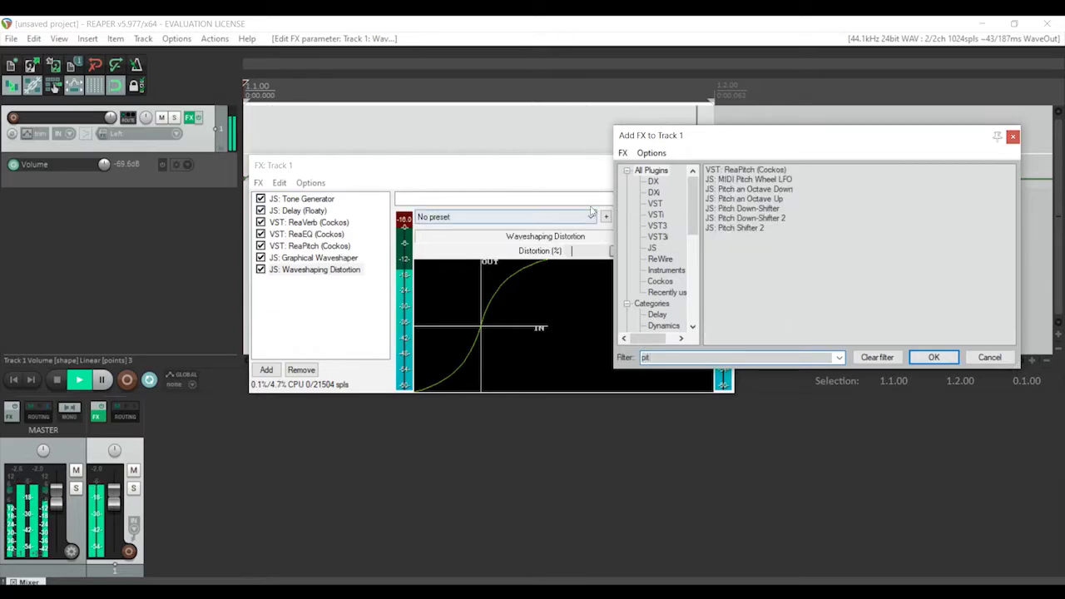
double_click(732, 171)
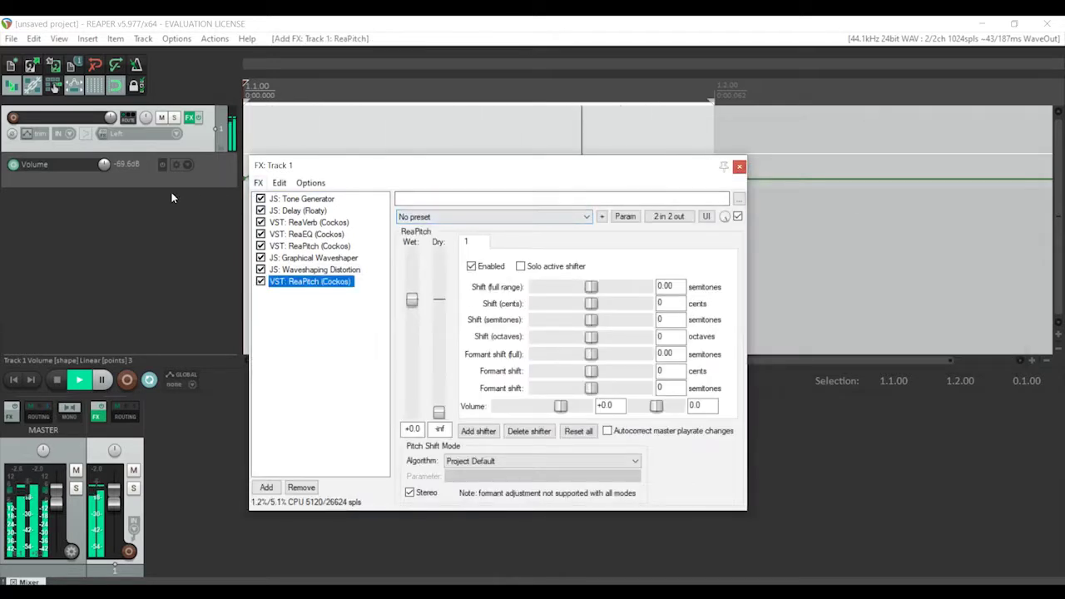
left_click(29, 135)
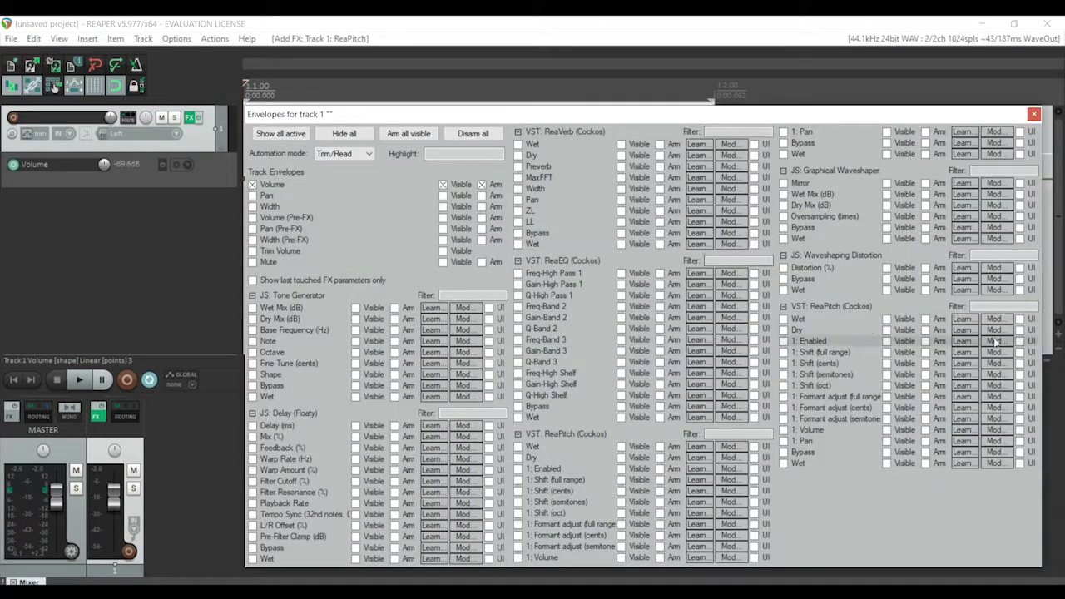
left_click(823, 351)
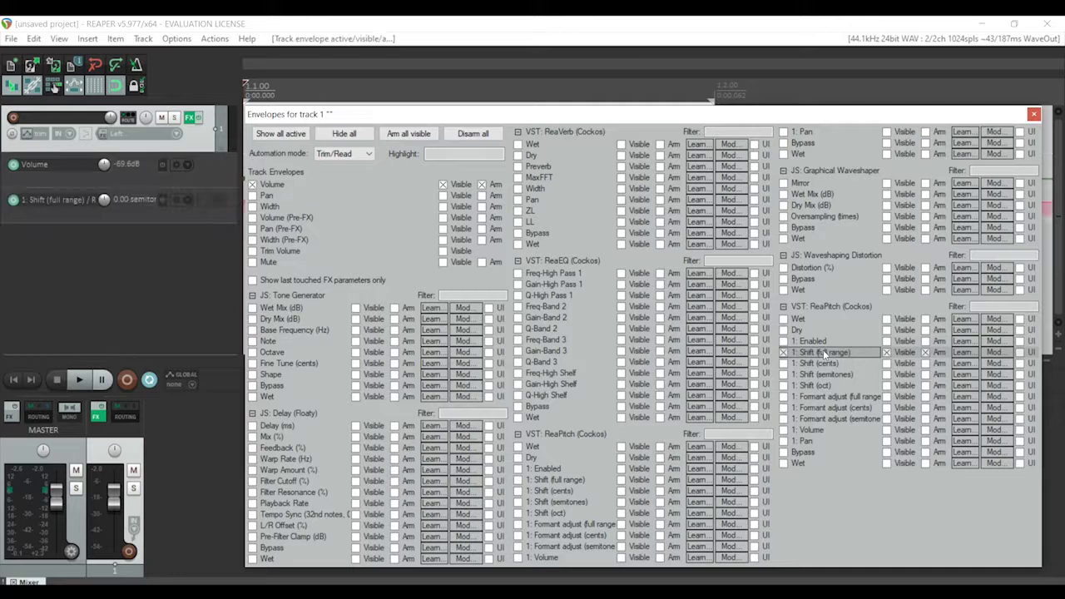
left_click(1034, 114)
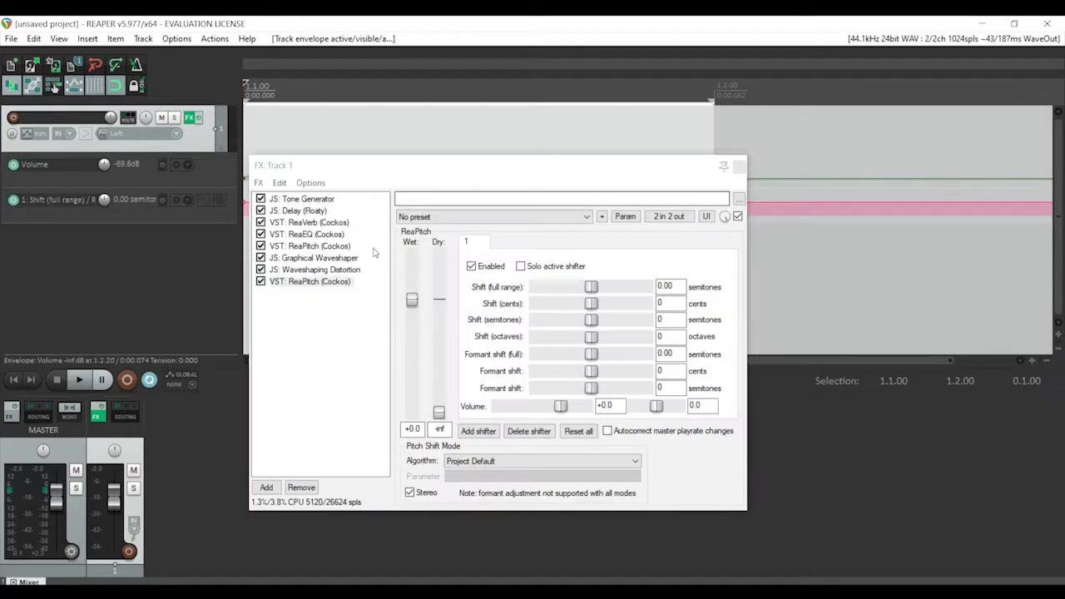
left_click(173, 203)
Activate the octave shift envelope of the second ReaPitch on track 1
left_click(31, 134)
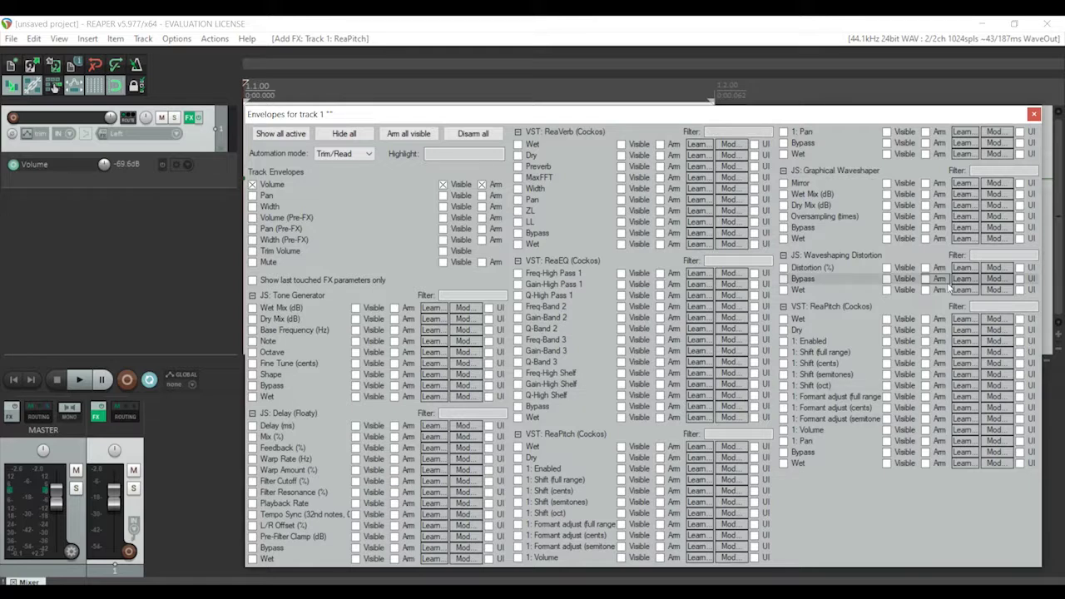
left_click(844, 383)
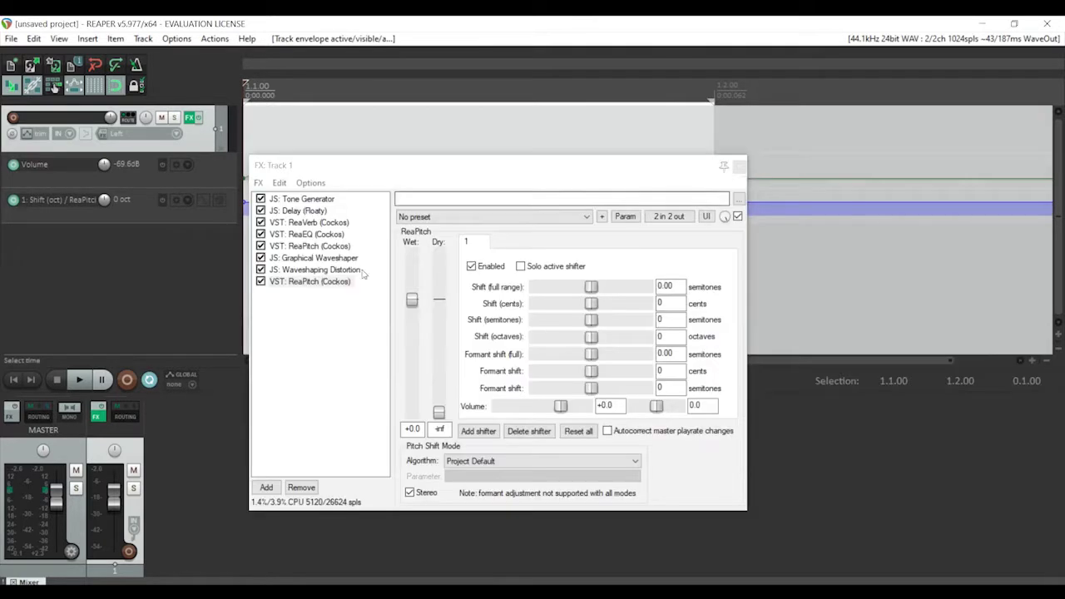
left_click(1033, 113)
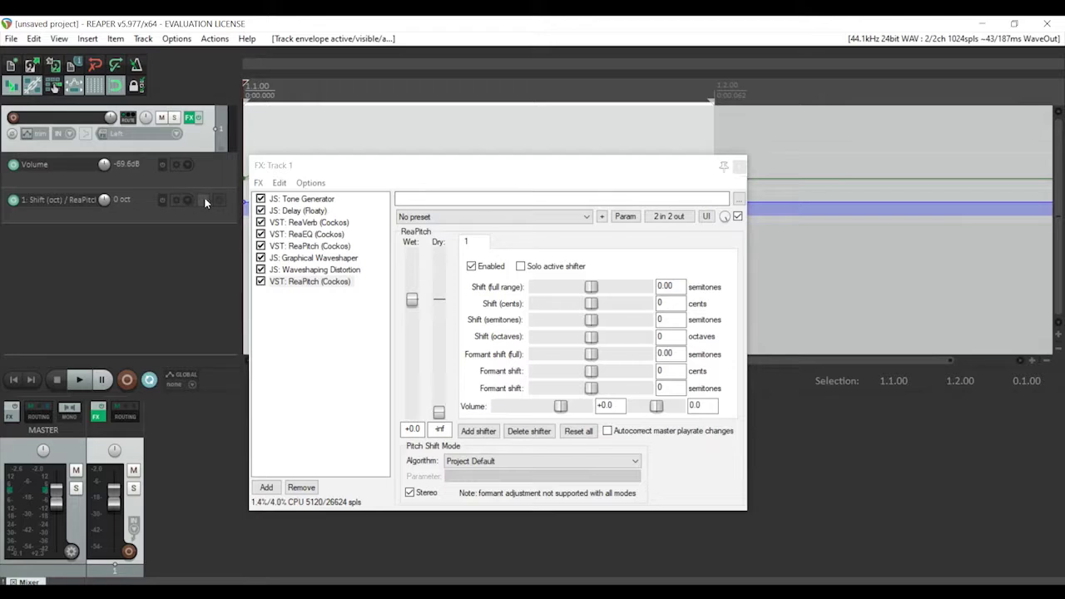
Enable LFO parameter modulation on the ReaPitch octave shift envelope with a sine shape and centered direction
left_click(206, 202)
left_click(15, 140)
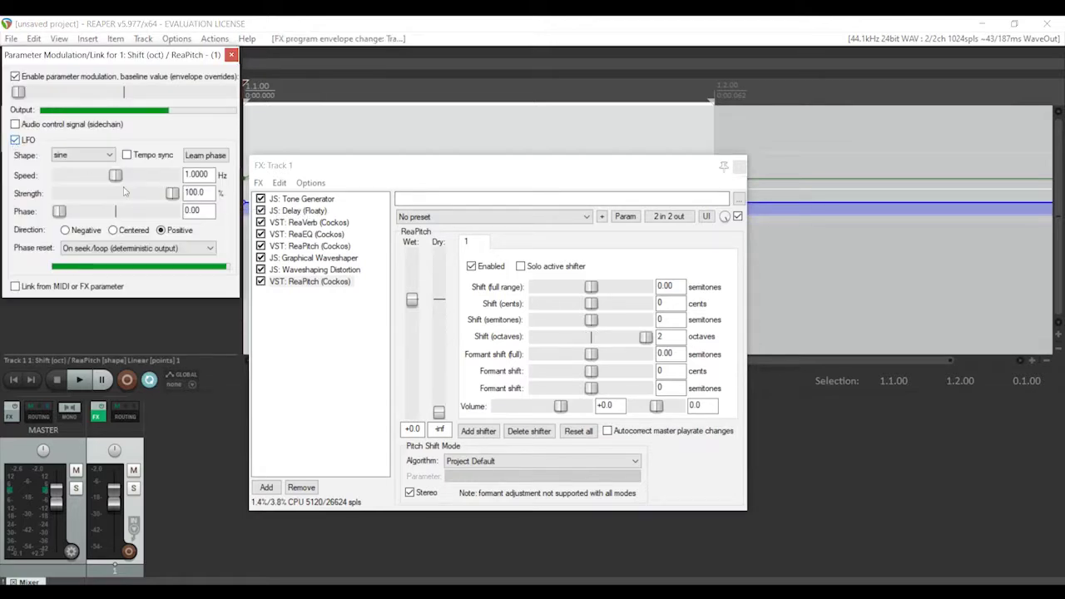
left_click(98, 154)
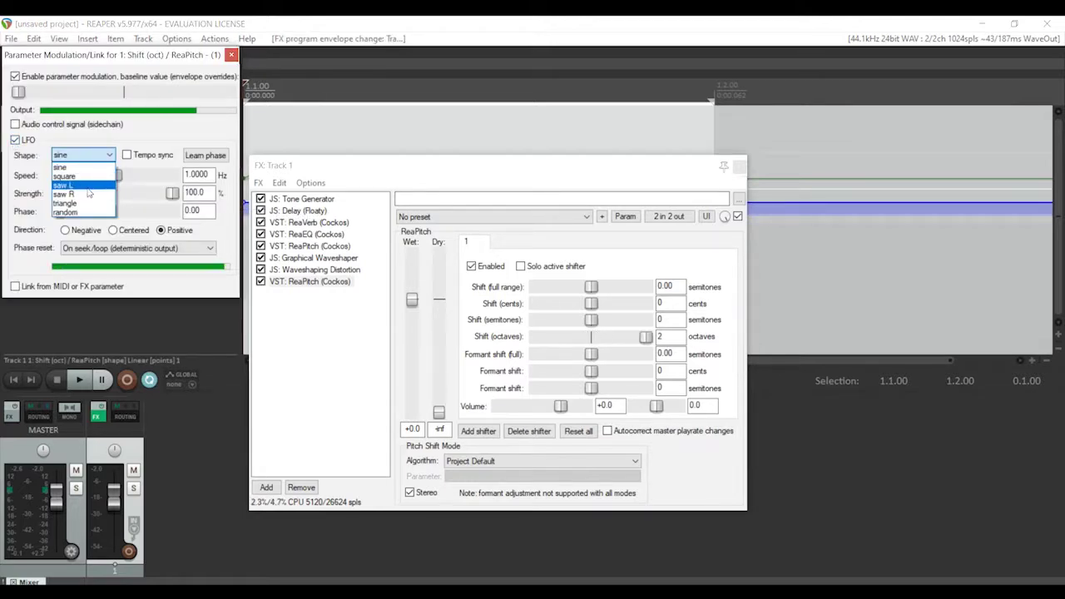
left_click(60, 167)
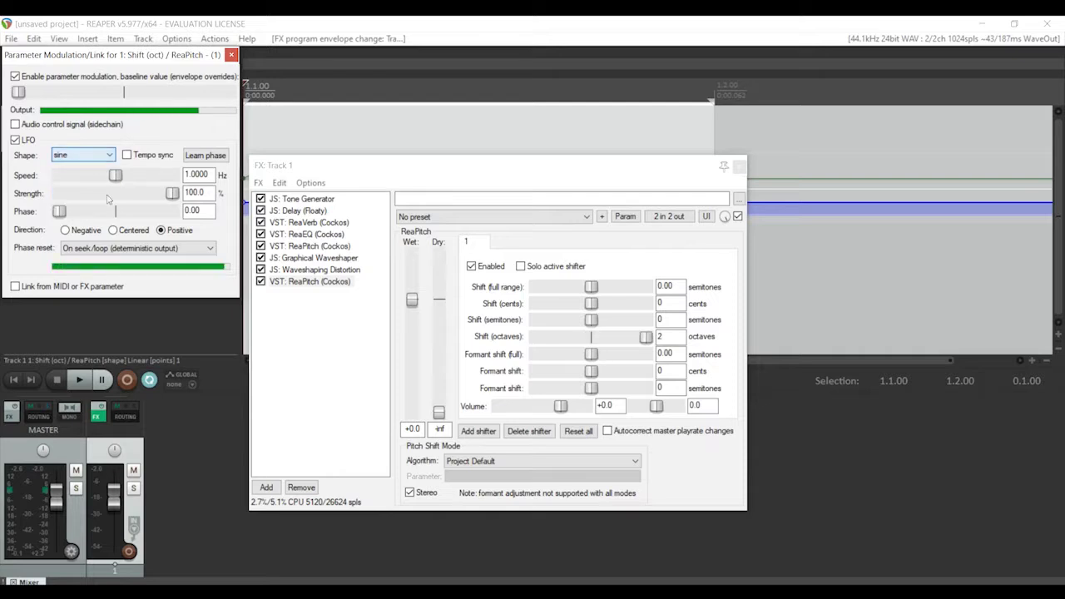
left_click(112, 230)
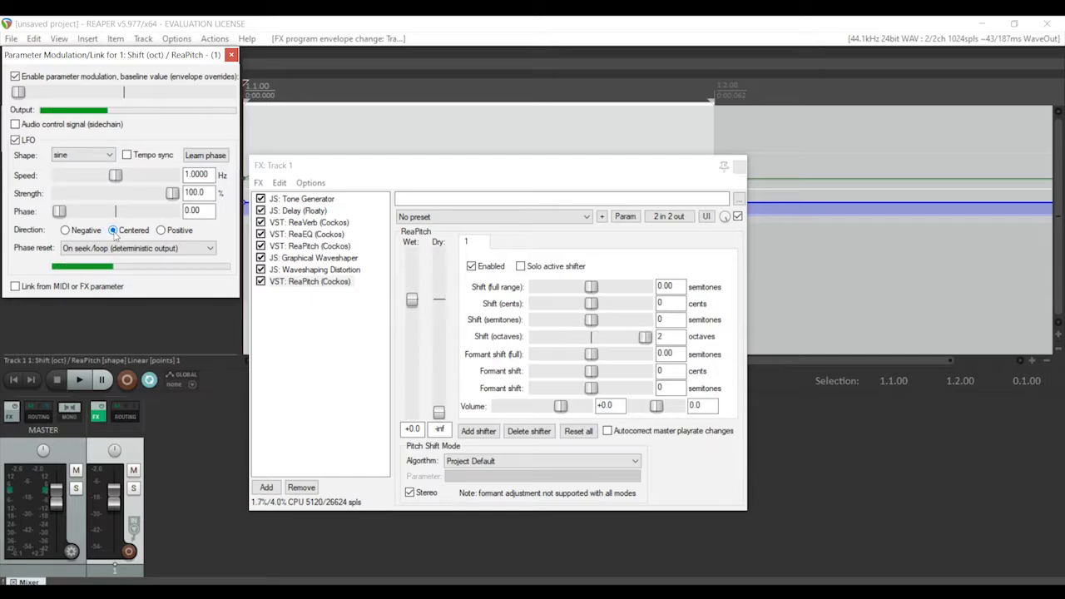
left_click(466, 177)
left_click(603, 217)
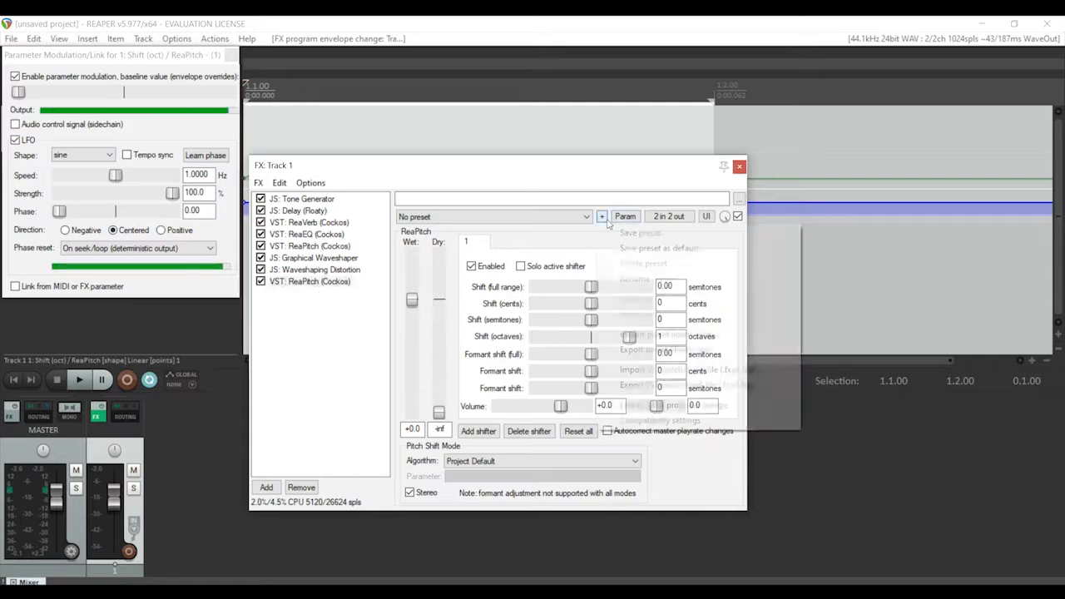
left_click(707, 203)
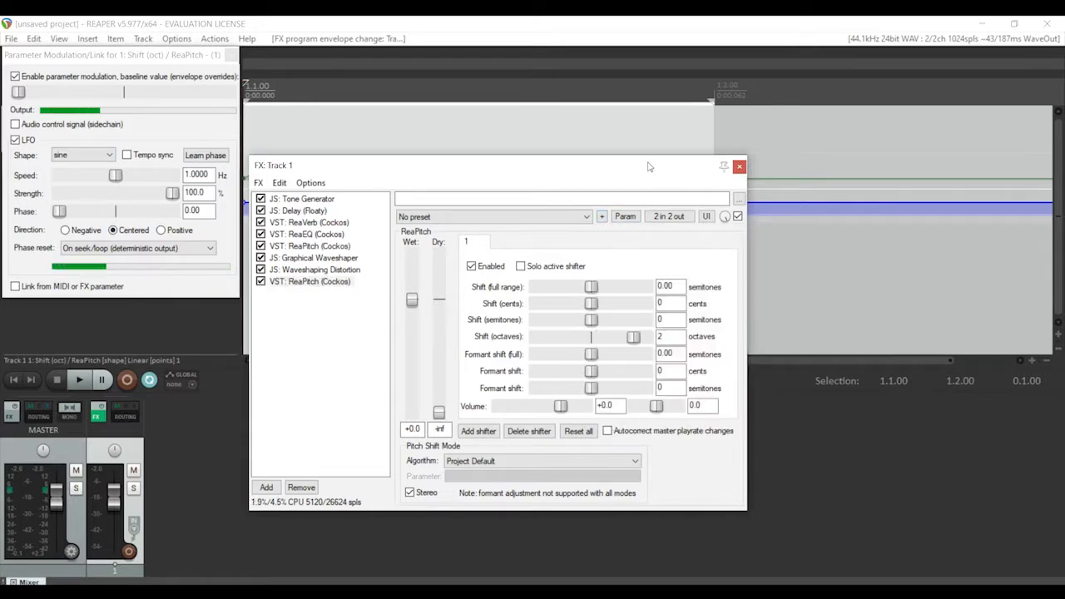
left_click(738, 200)
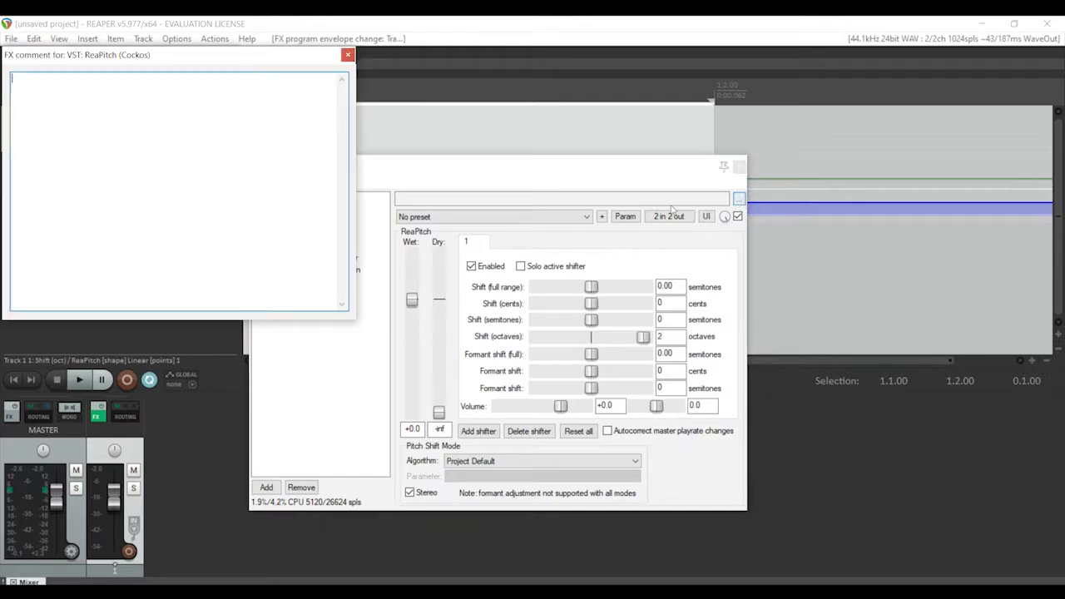
left_click(348, 55)
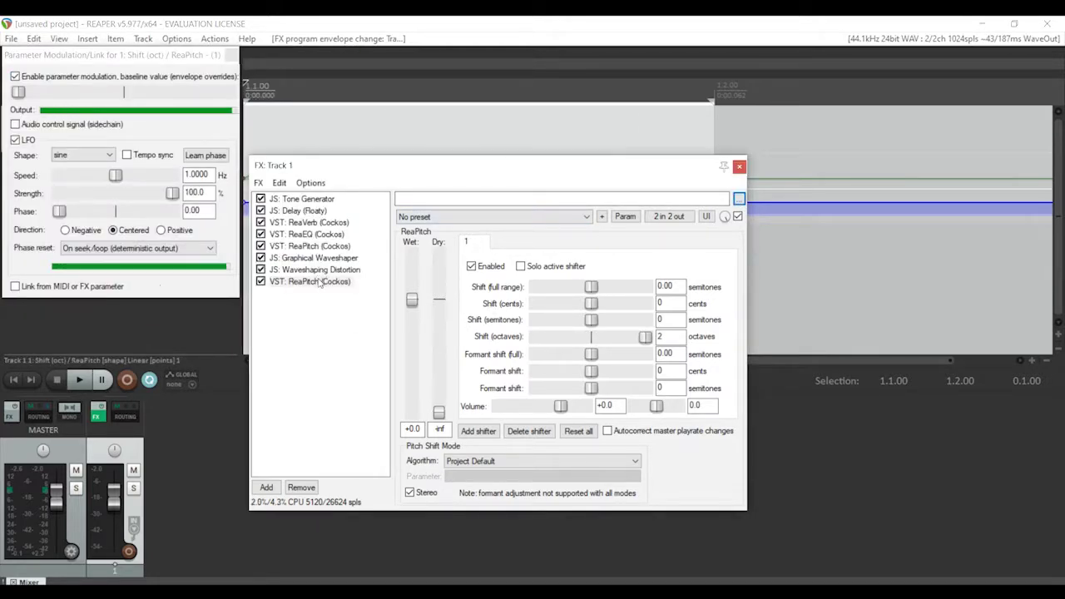
left_click(635, 218)
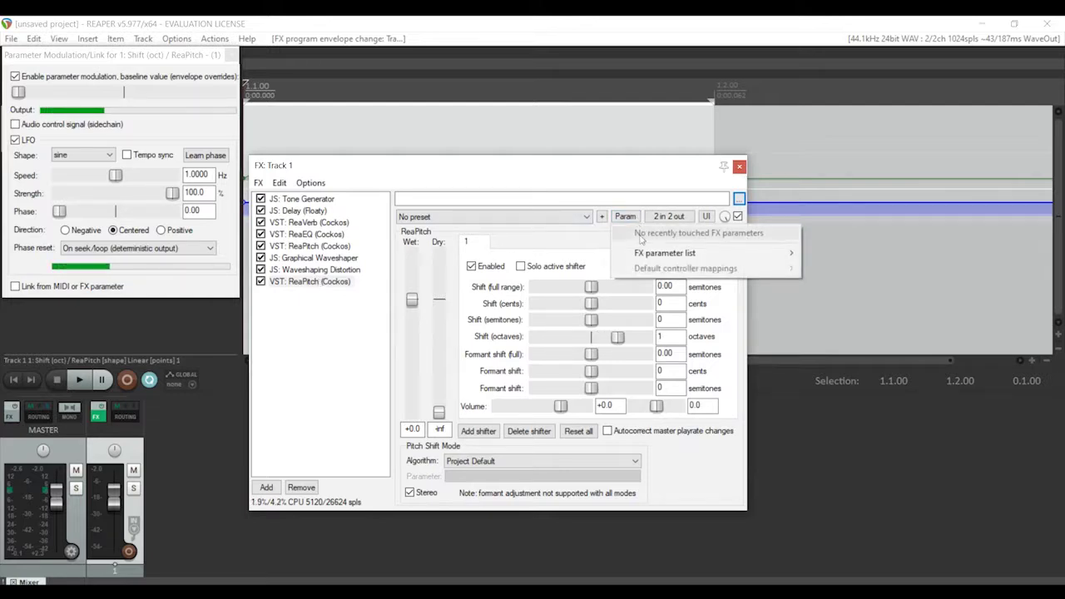
mouse_move(646, 258)
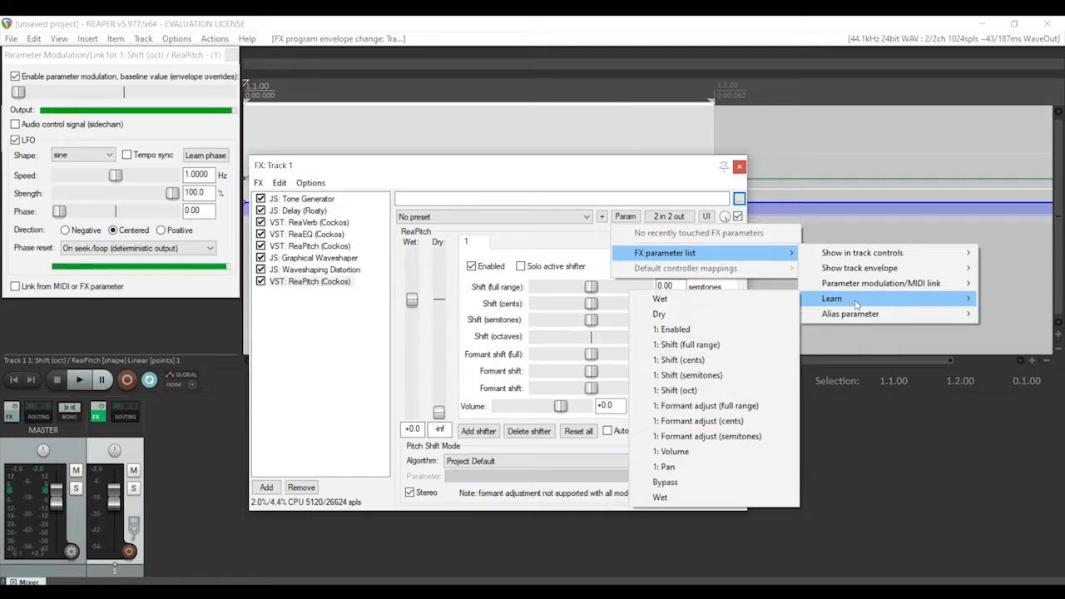
mouse_move(845, 257)
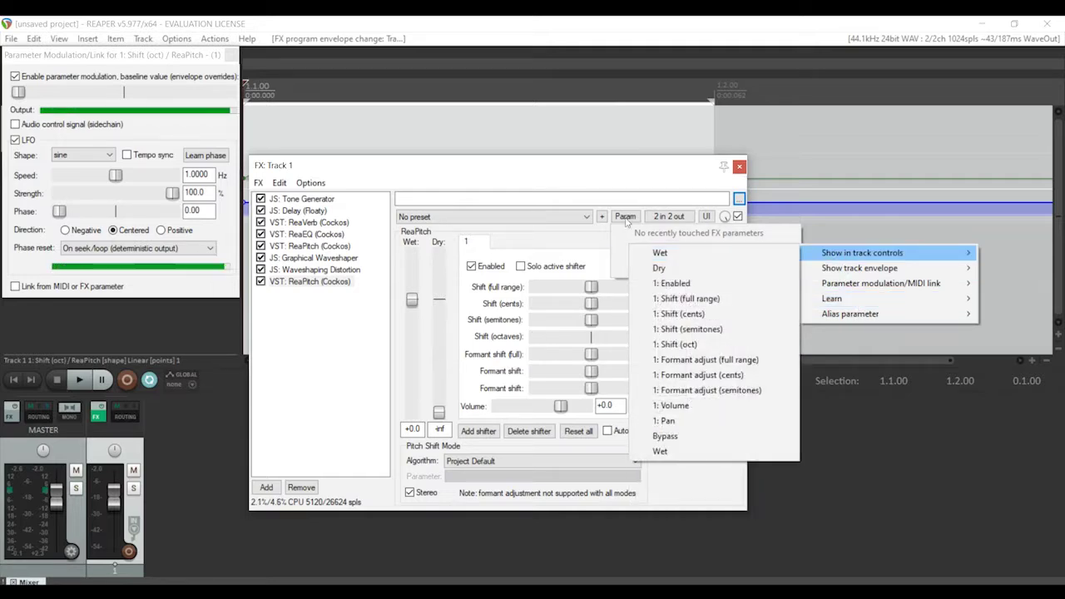
key("Escape")
key("Escape")
key("Escape")
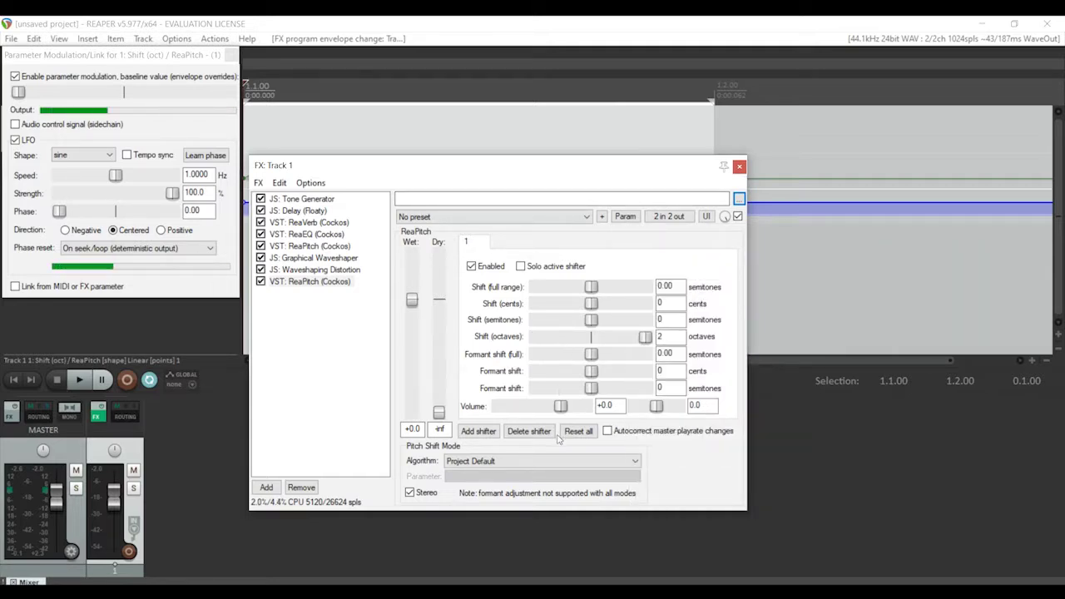
Add a second shifter to the last ReaPitch, play the track and clear that shifter's octave shift value
left_click(487, 431)
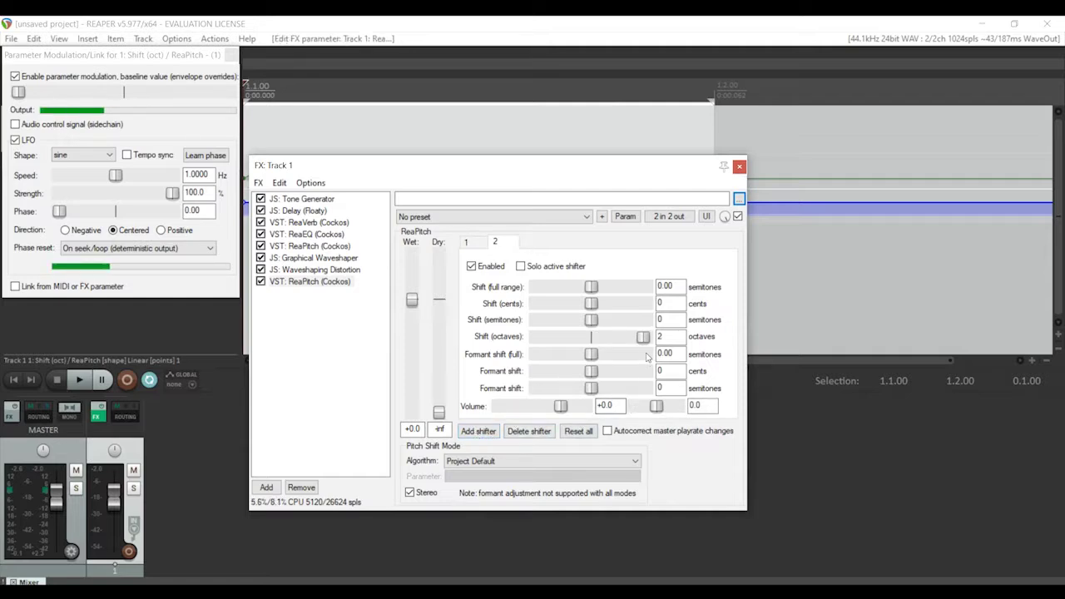
left_click(116, 233)
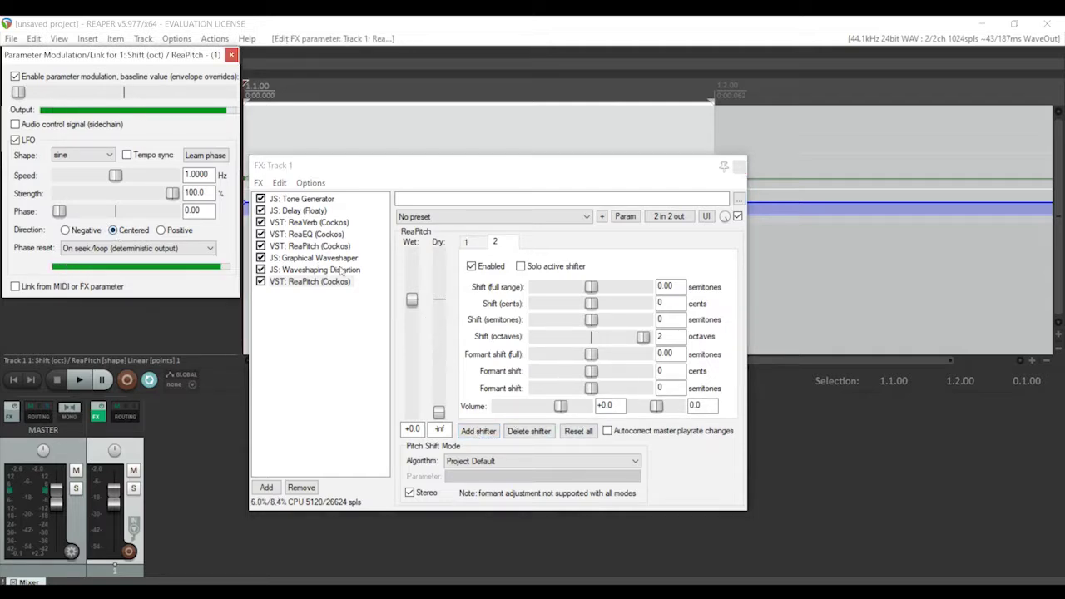
left_click(503, 201)
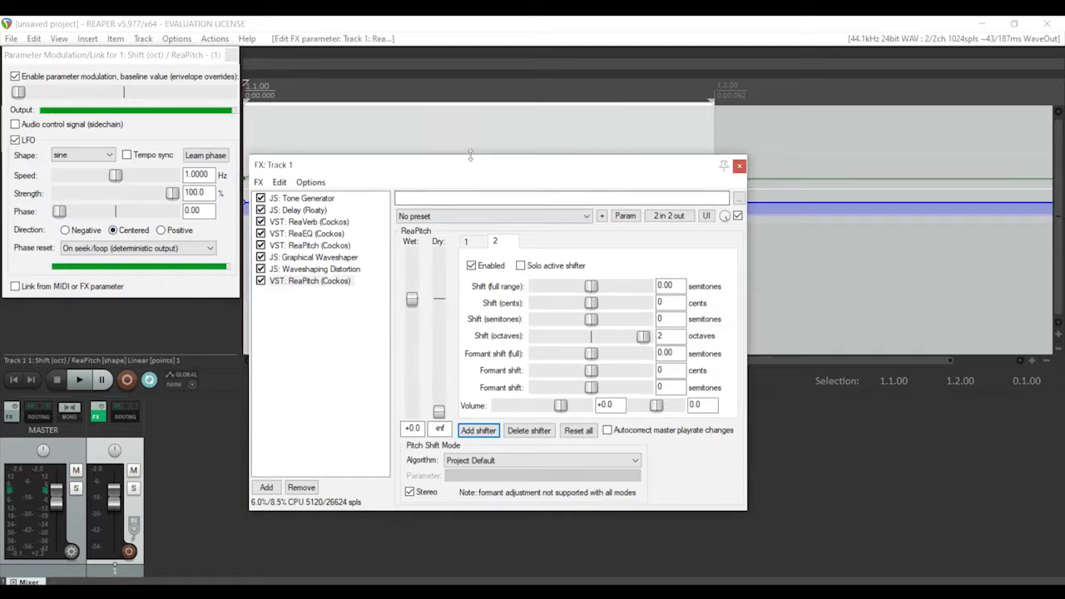
key("space")
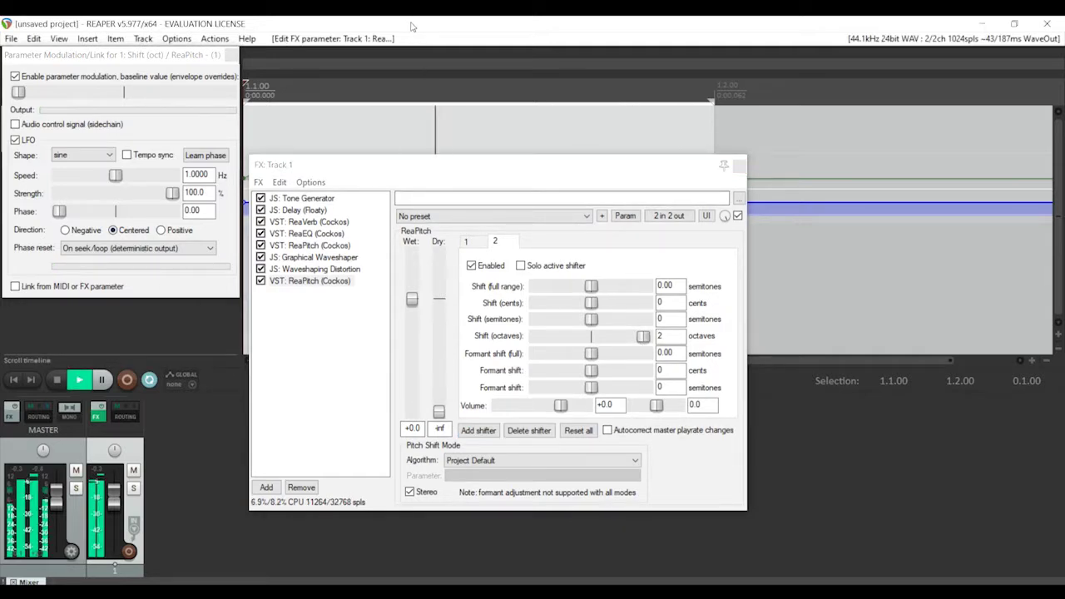
left_click(507, 337)
key("BackSpace")
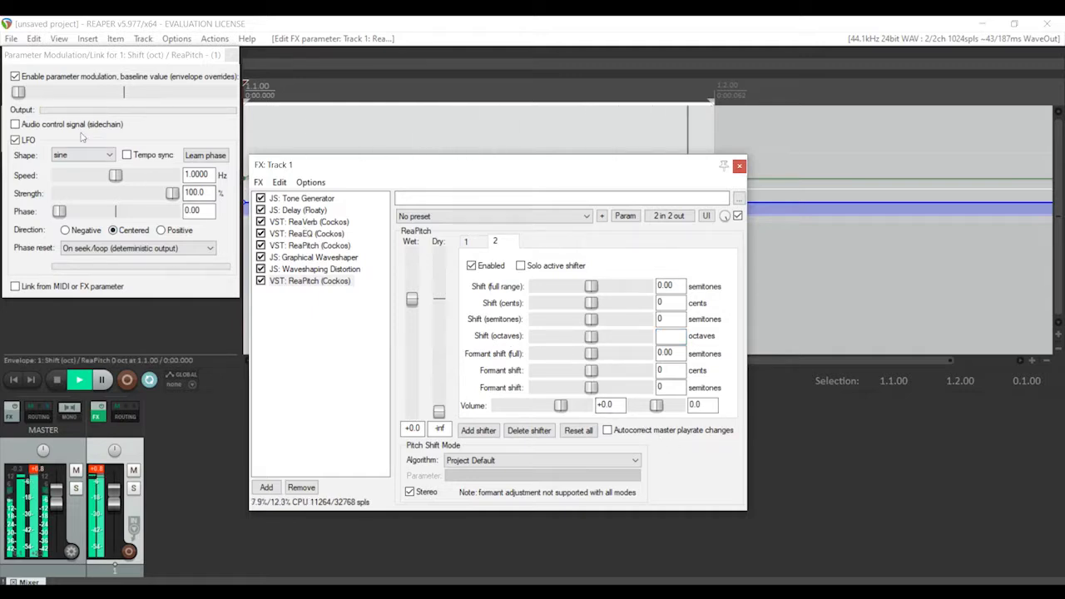
Switch the octave shift LFO off and on again, restoring the centered direction and sine shape
left_click(15, 140)
left_click(15, 140)
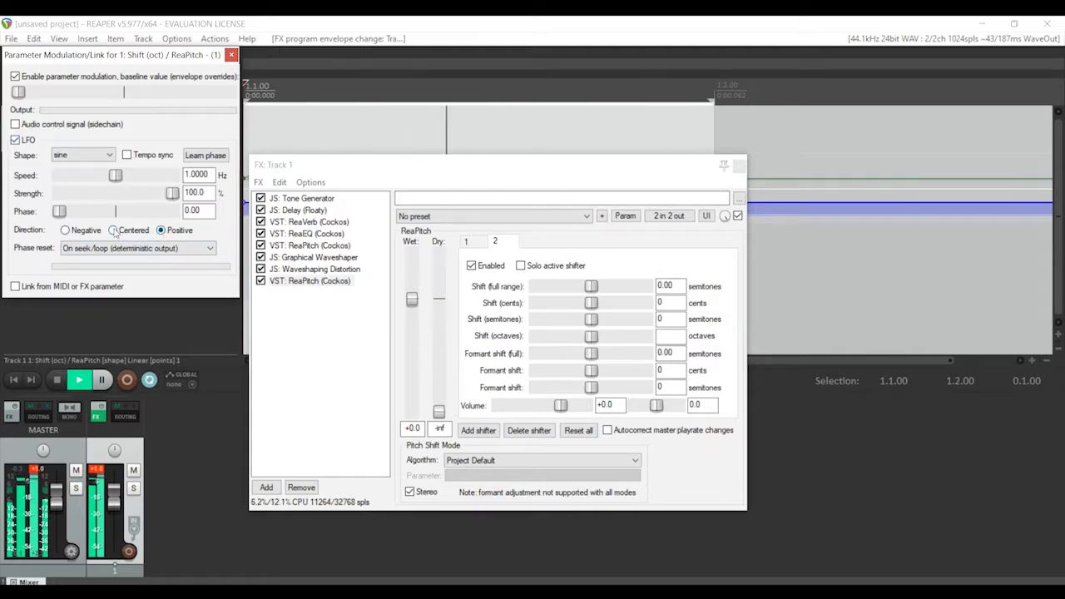
left_click(106, 157)
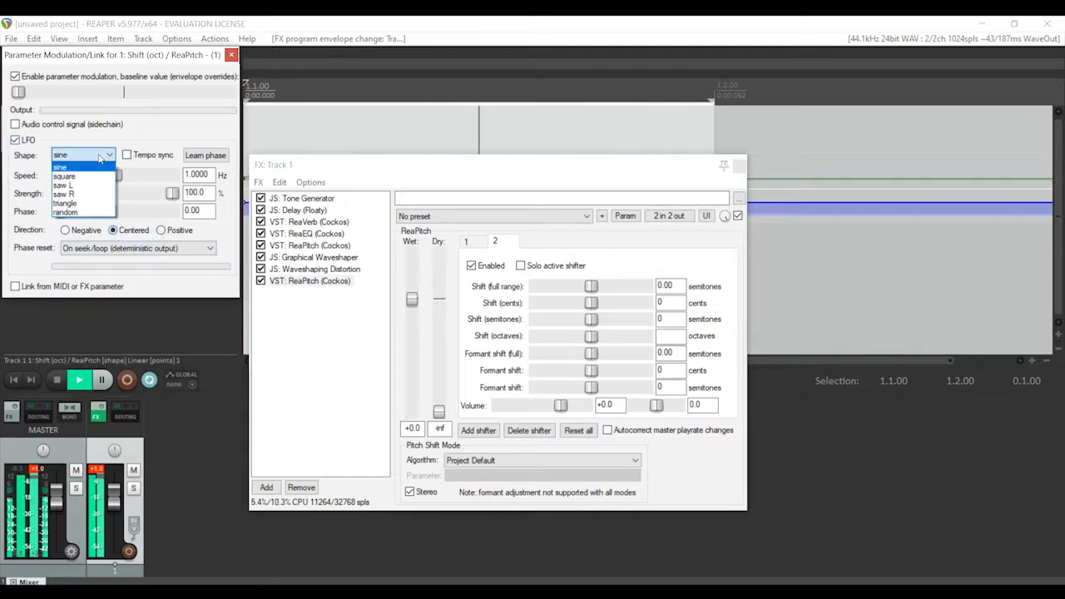
left_click(83, 165)
left_click(232, 55)
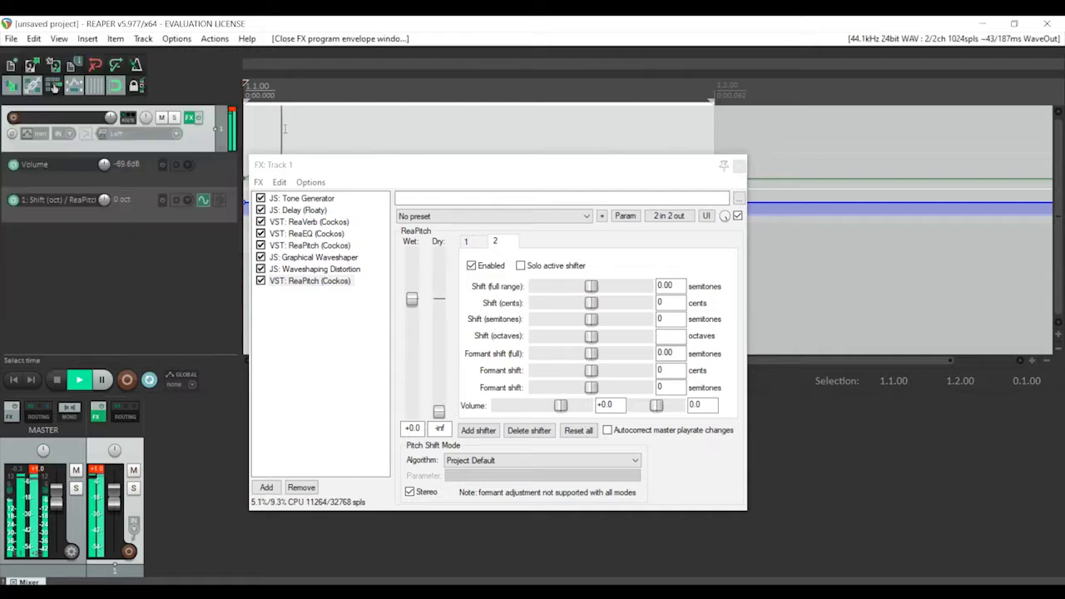
left_click(200, 204)
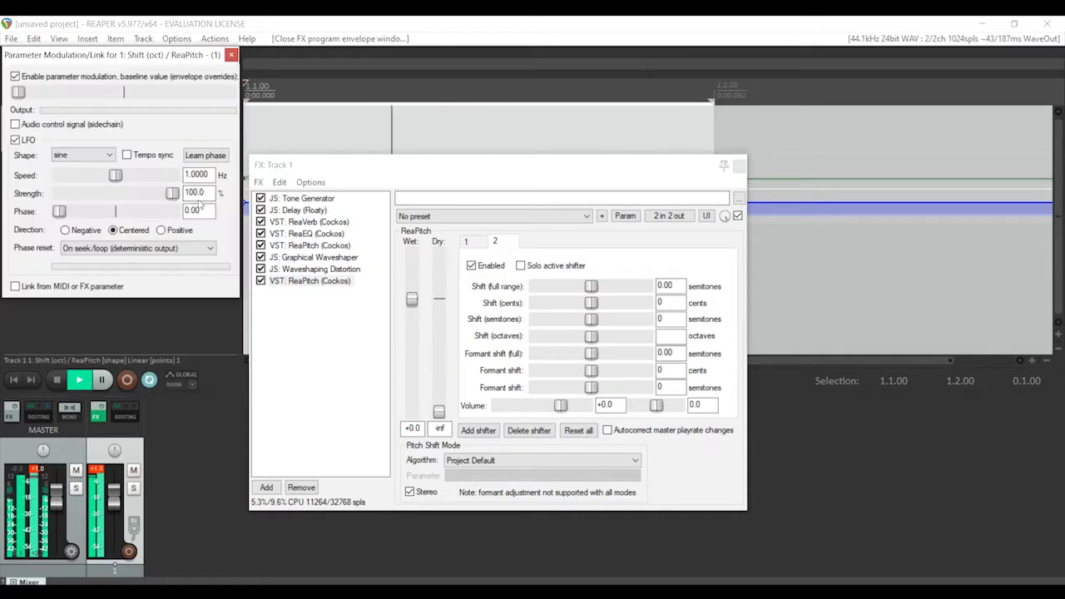
left_click(233, 55)
Clear the ReaPitch octave shift envelope from track 1
right_click(170, 207)
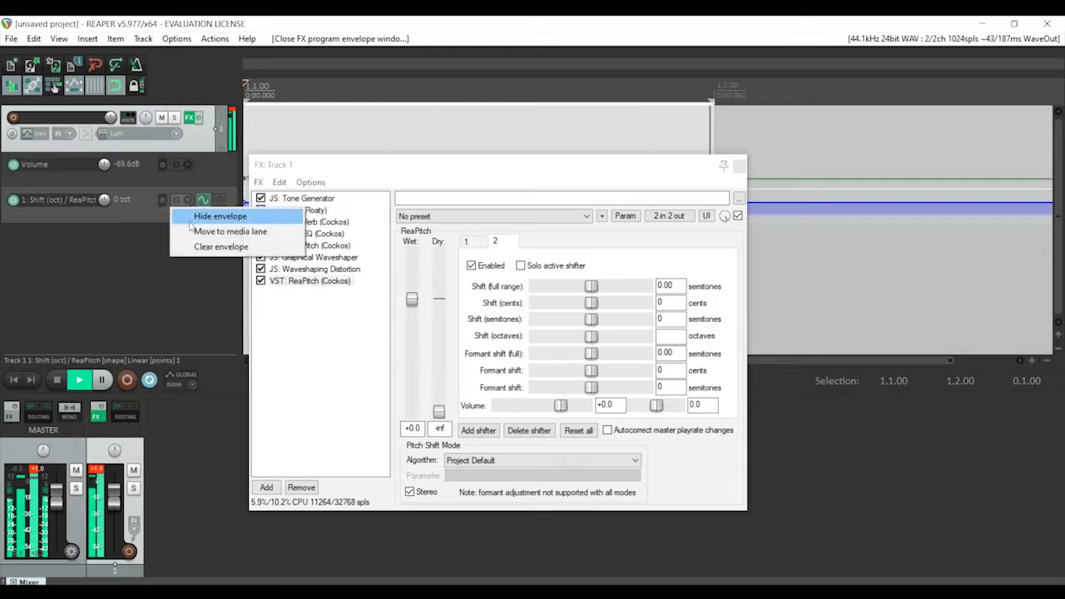
left_click(218, 246)
left_click(517, 353)
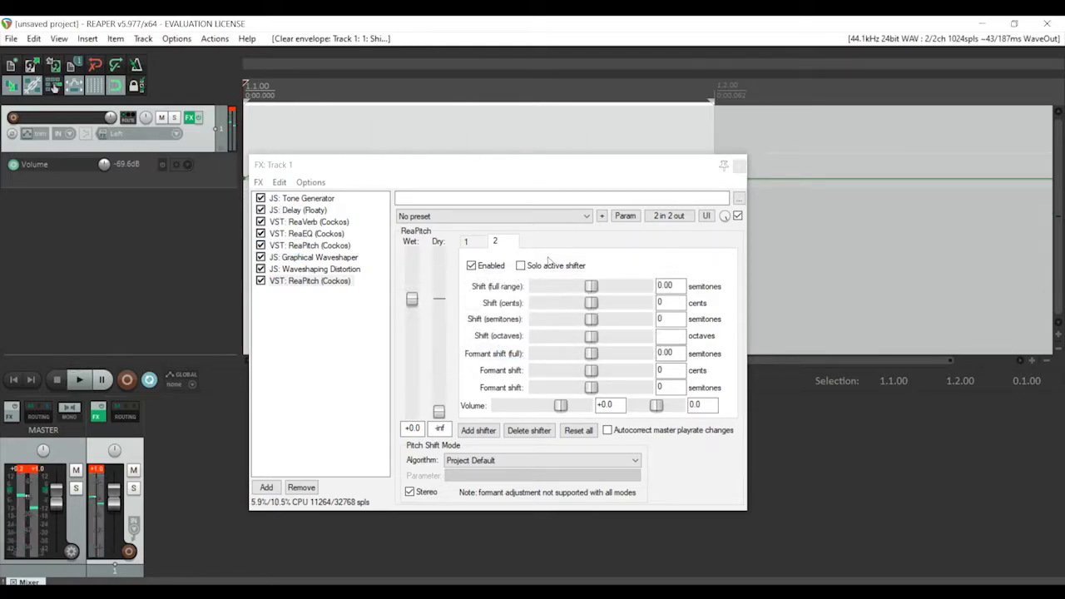
Play the track to check both shifters of the last ReaPitch and delete the second shifter
left_click(485, 243)
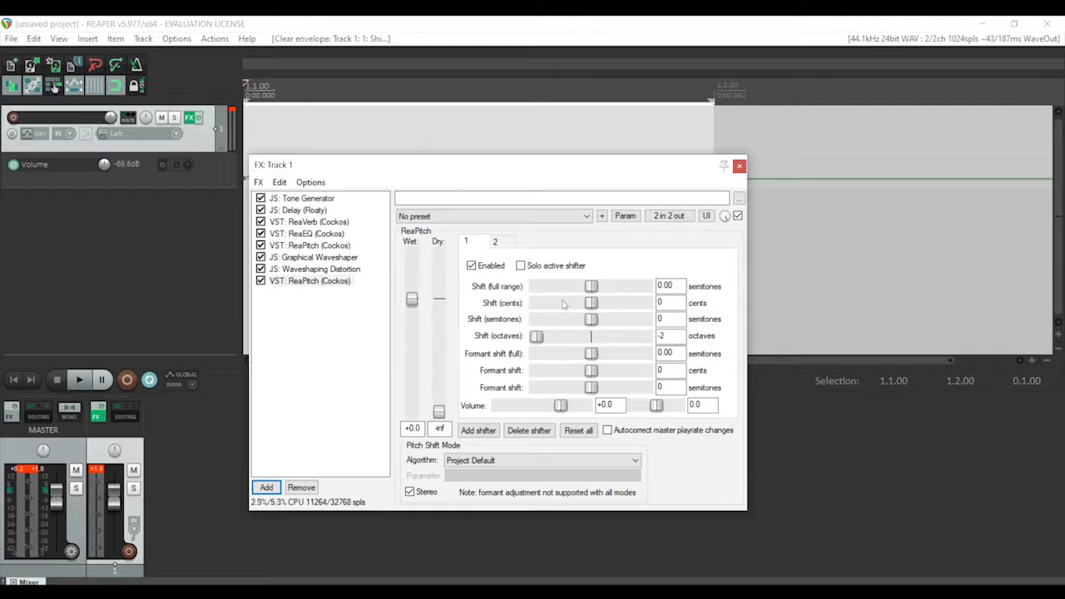
key("space")
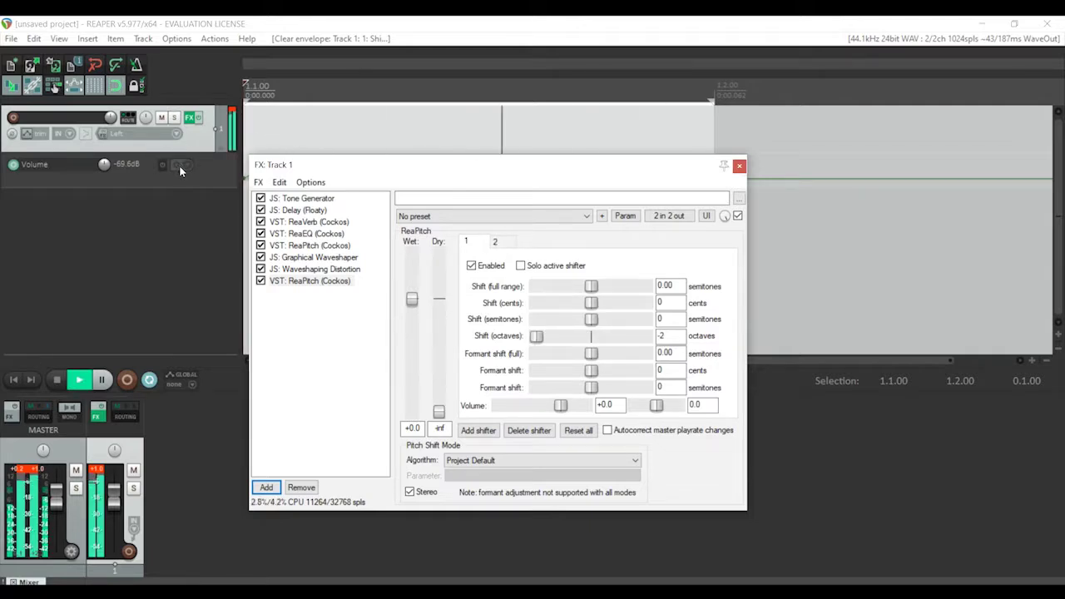
left_click(494, 242)
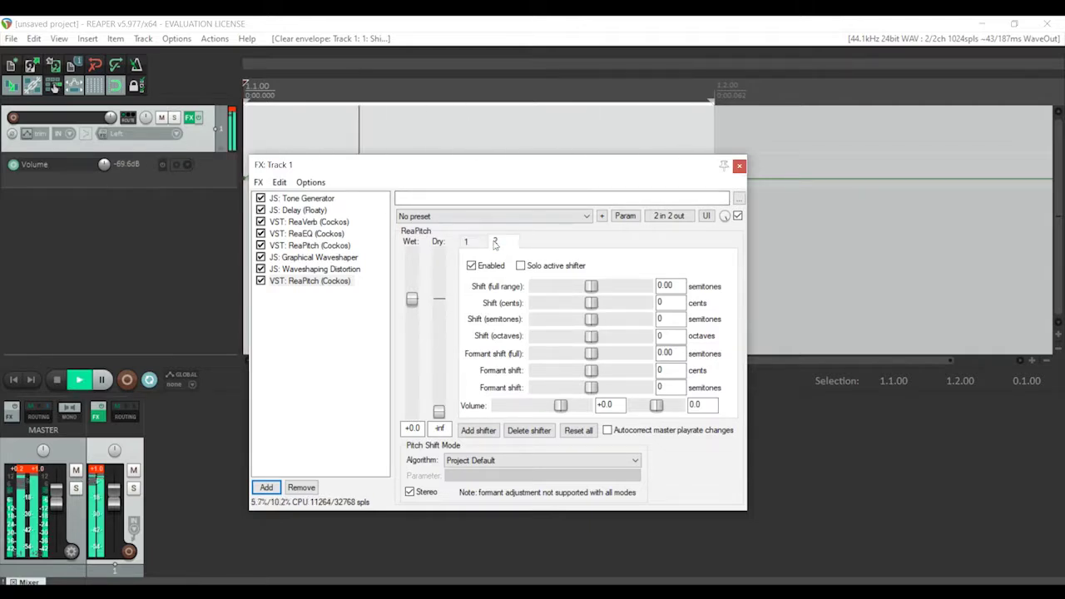
left_click(529, 430)
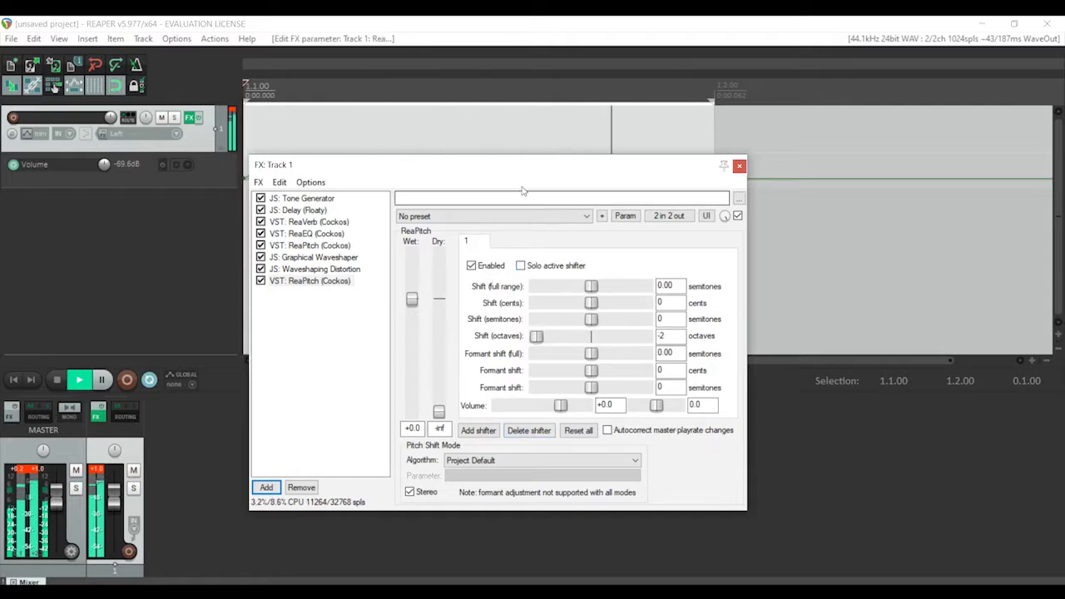
left_click(657, 216)
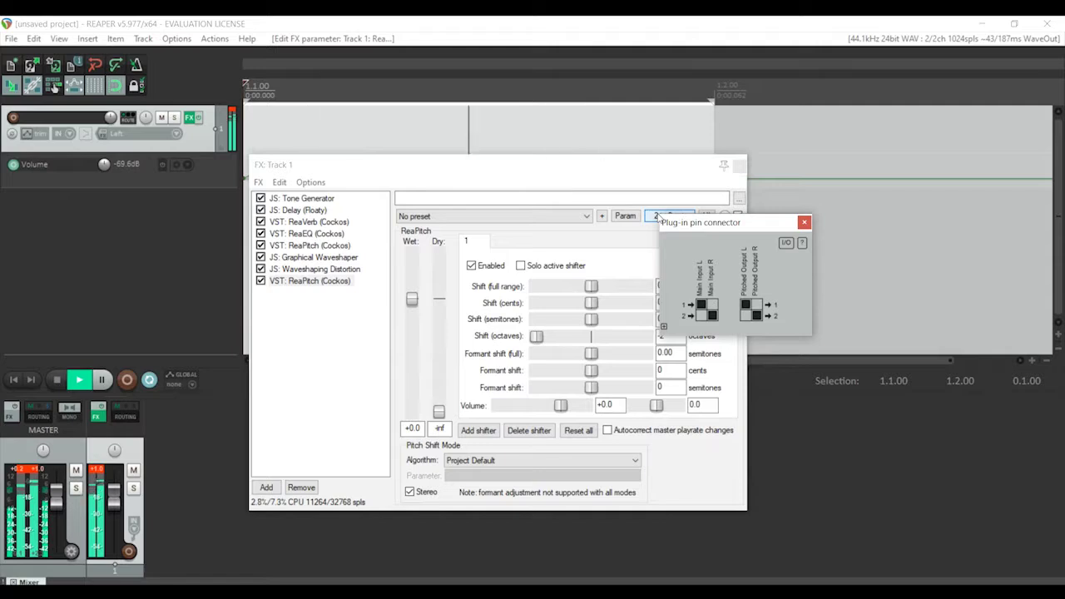
left_click(804, 223)
key("space")
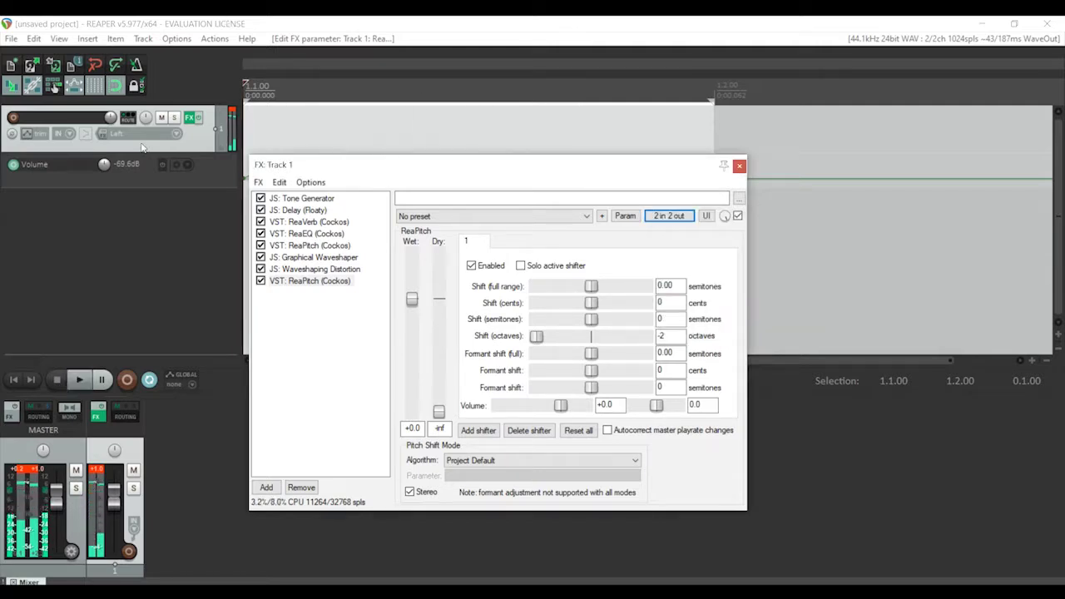
Reactivate the octave shift envelope of the last ReaPitch on track 1 and start playback
left_click(182, 165)
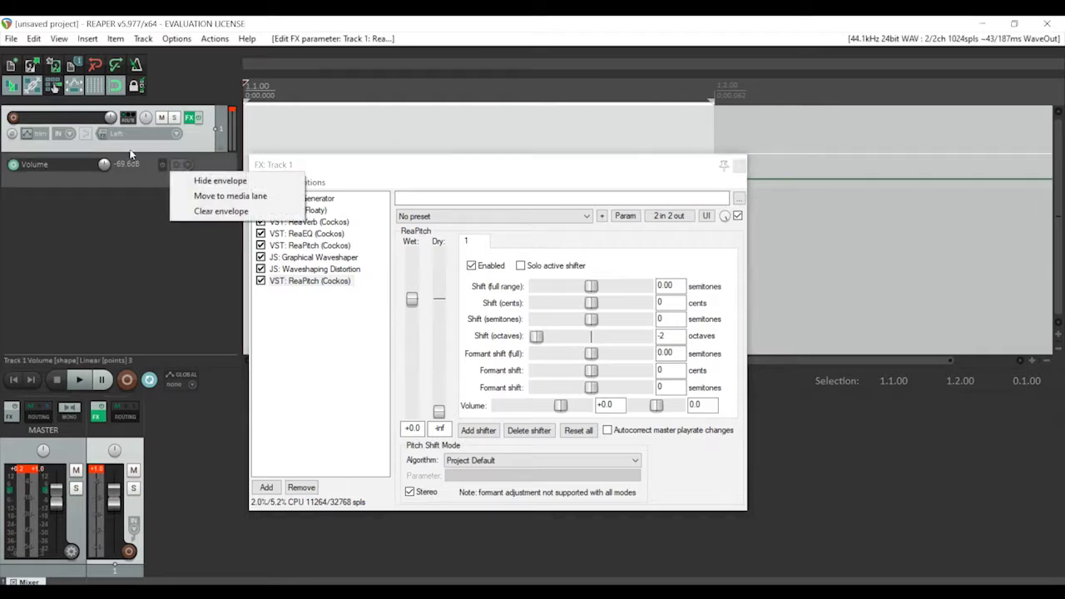
left_click(27, 134)
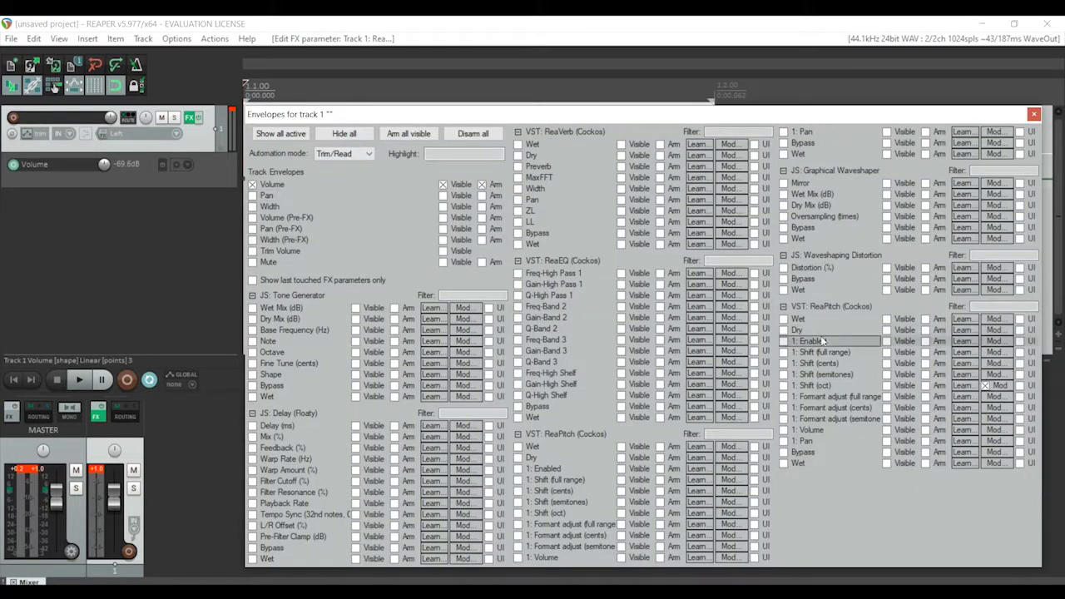
left_click(816, 385)
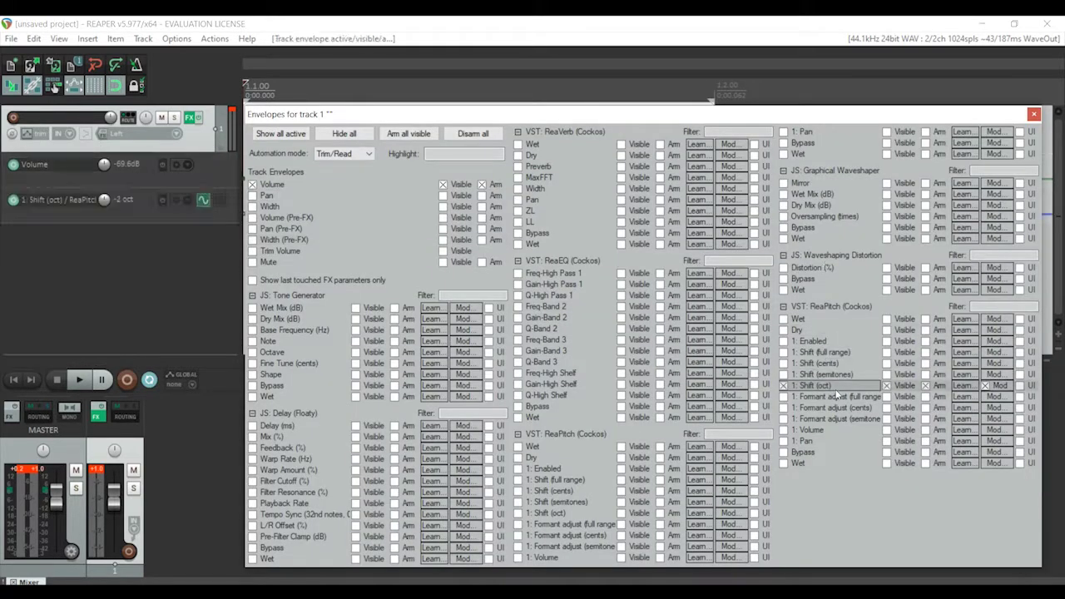
left_click(1034, 114)
key("space")
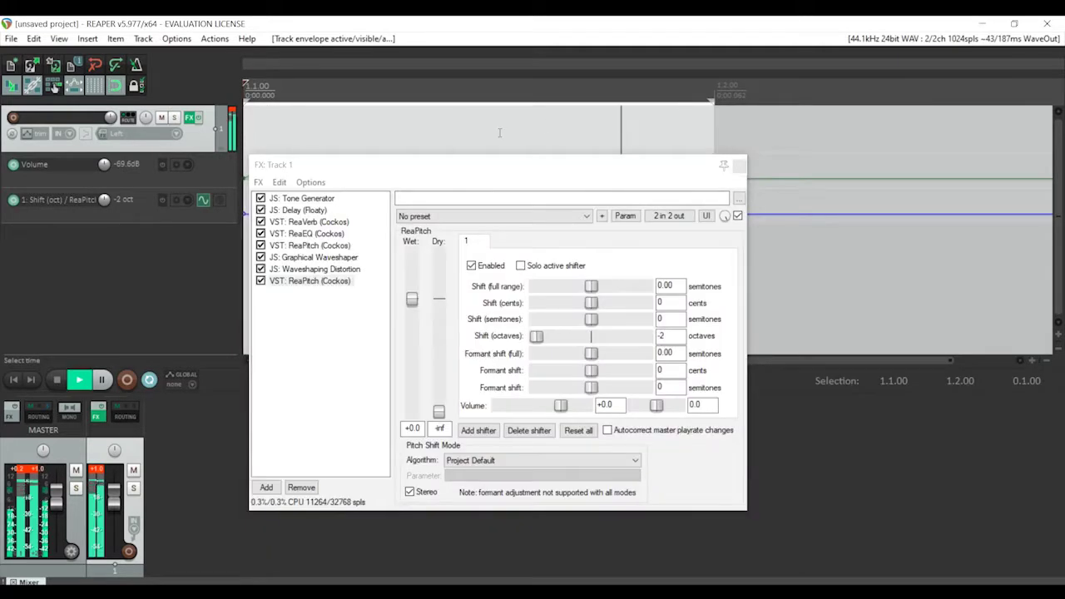
Set the octave shift LFO to saw L shape, 49% strength, 0.5217 Hz speed and negative direction
left_click(201, 201)
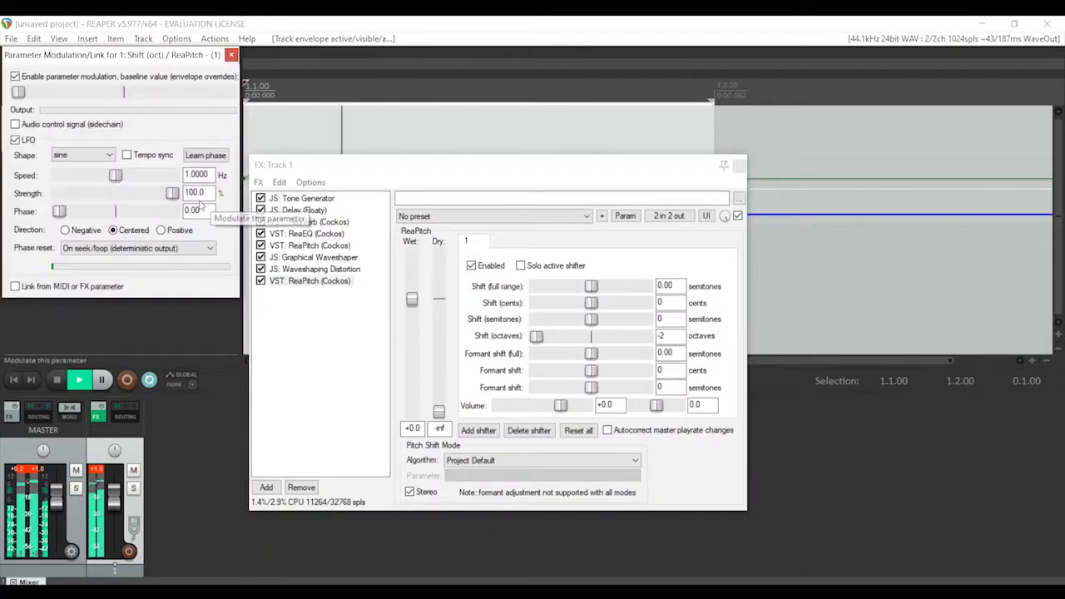
left_click(84, 155)
left_click(75, 185)
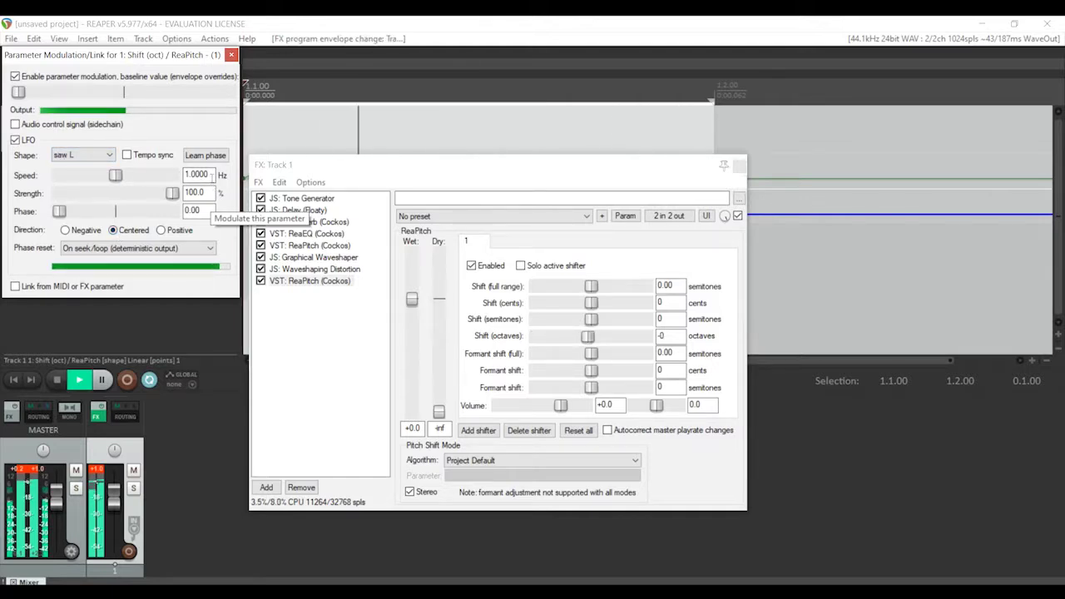
double_click(204, 174)
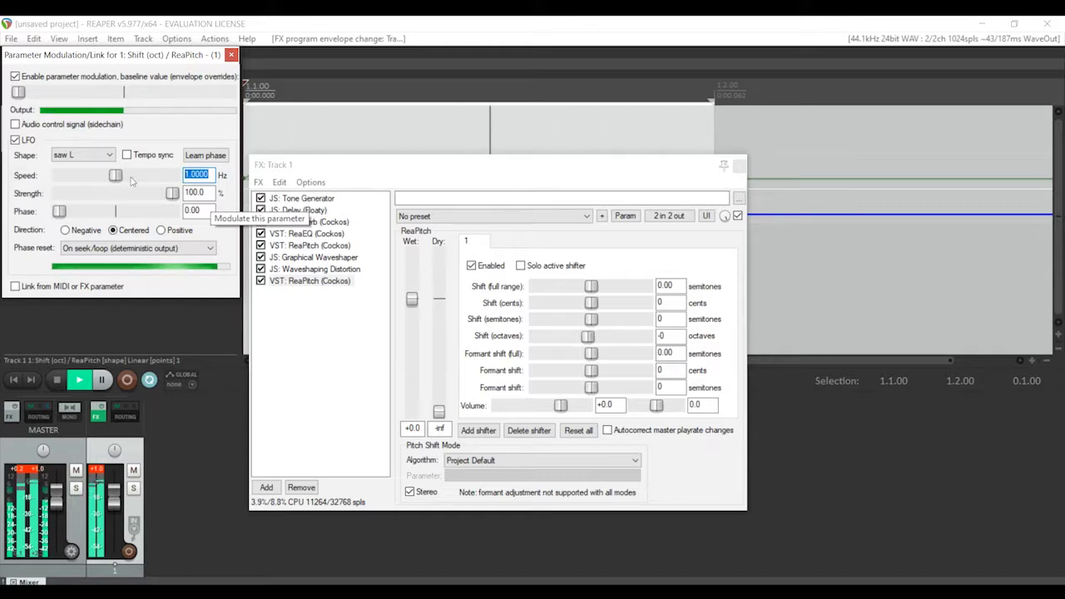
left_click_drag(171, 193, 116, 198)
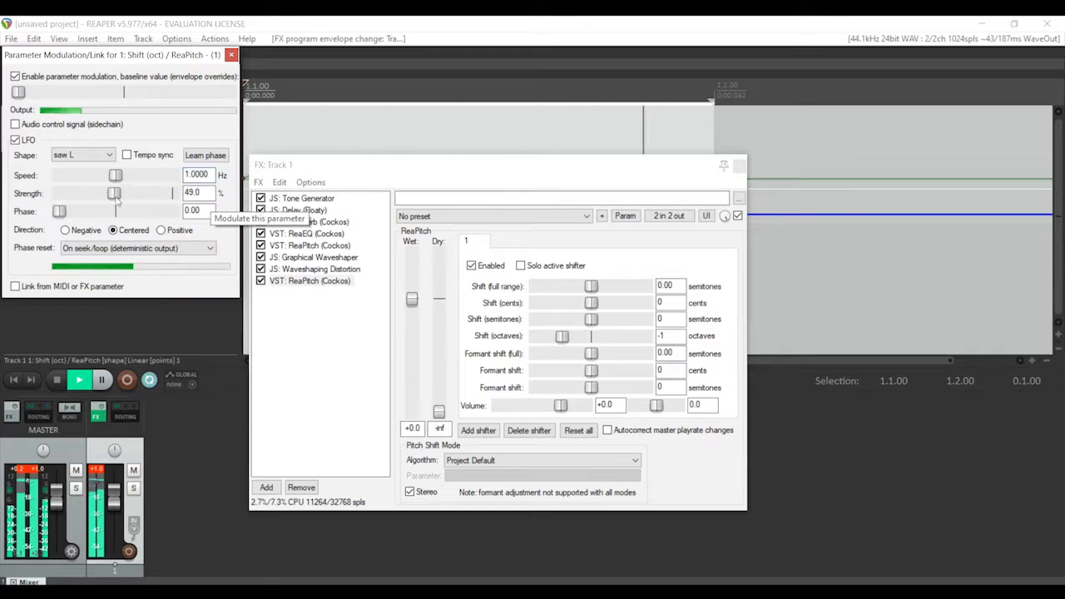
left_click_drag(115, 176, 93, 177)
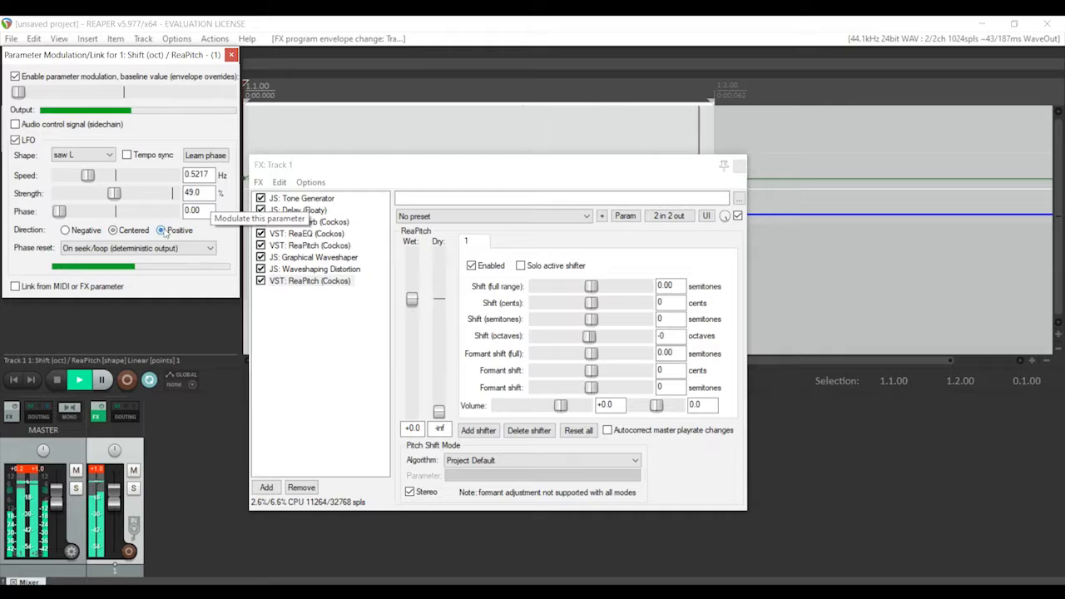
left_click(66, 230)
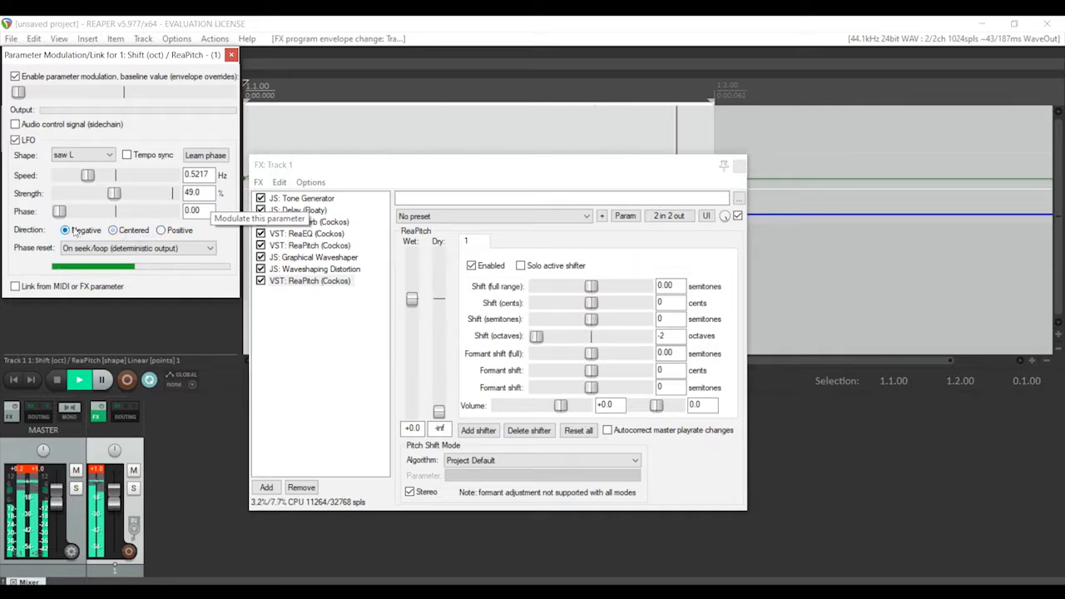
Try the centered and positive LFO directions on the octave shift, raise the strength to 100%, and set the direction to centered
left_click(112, 231)
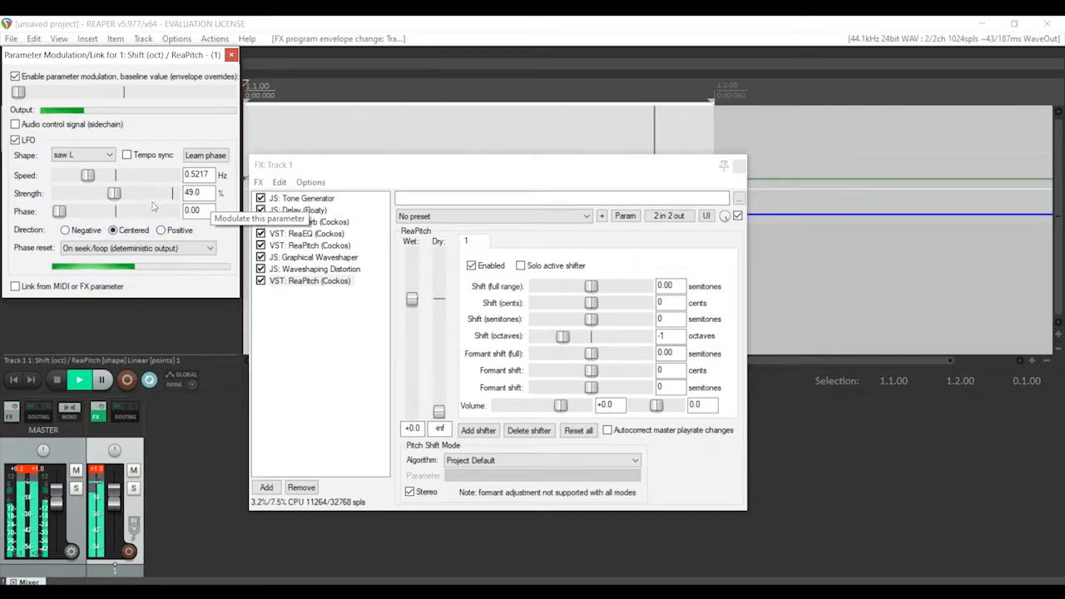
left_click(160, 231)
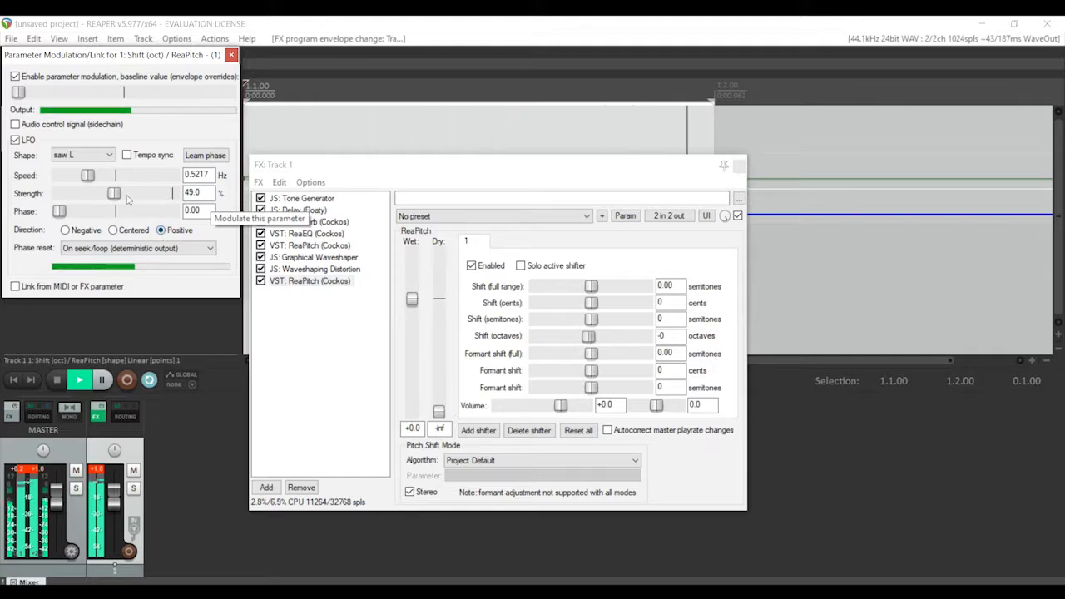
left_click_drag(114, 193, 236, 205)
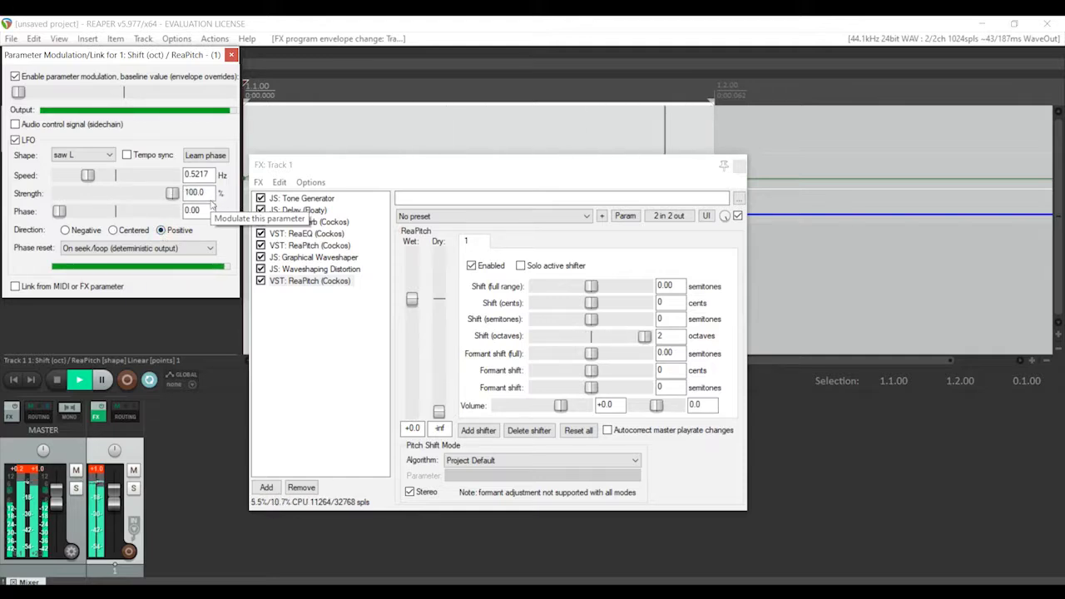
left_click(112, 230)
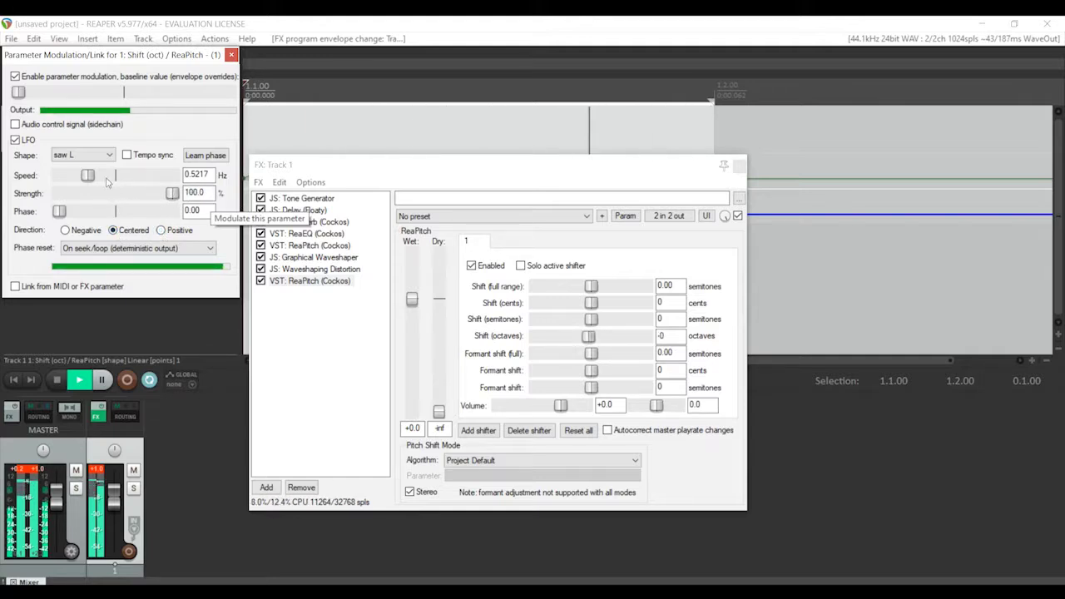
Set the octave shift LFO speed to 20 Hz, compare the negative direction with centered, keep centered, and close the modulation settings
left_click_drag(87, 176, 63, 179)
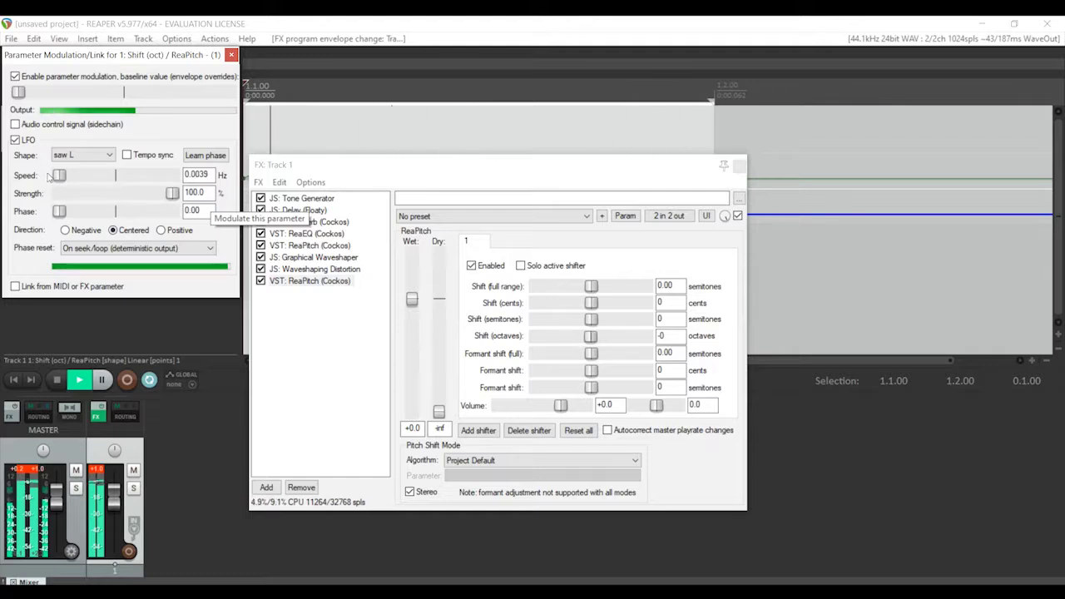
double_click(197, 173)
type("20")
key("Return")
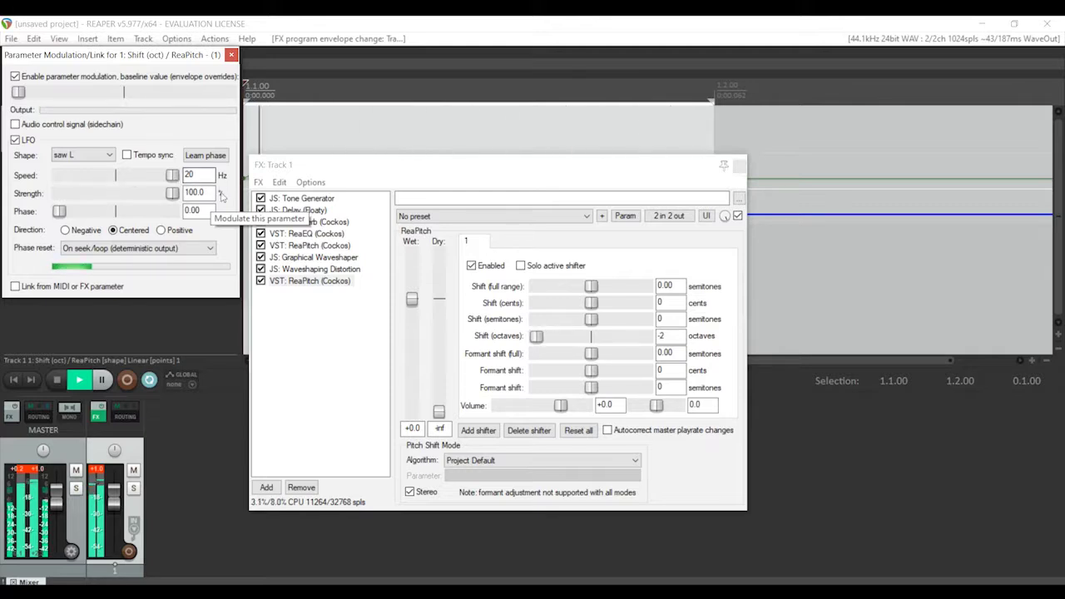
left_click(80, 233)
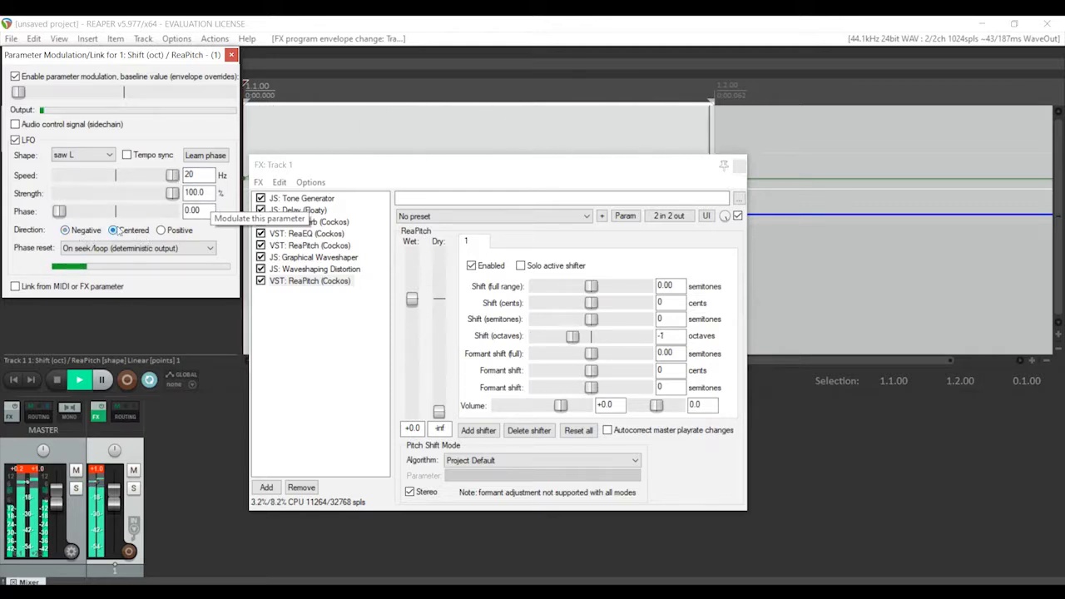
left_click(228, 53)
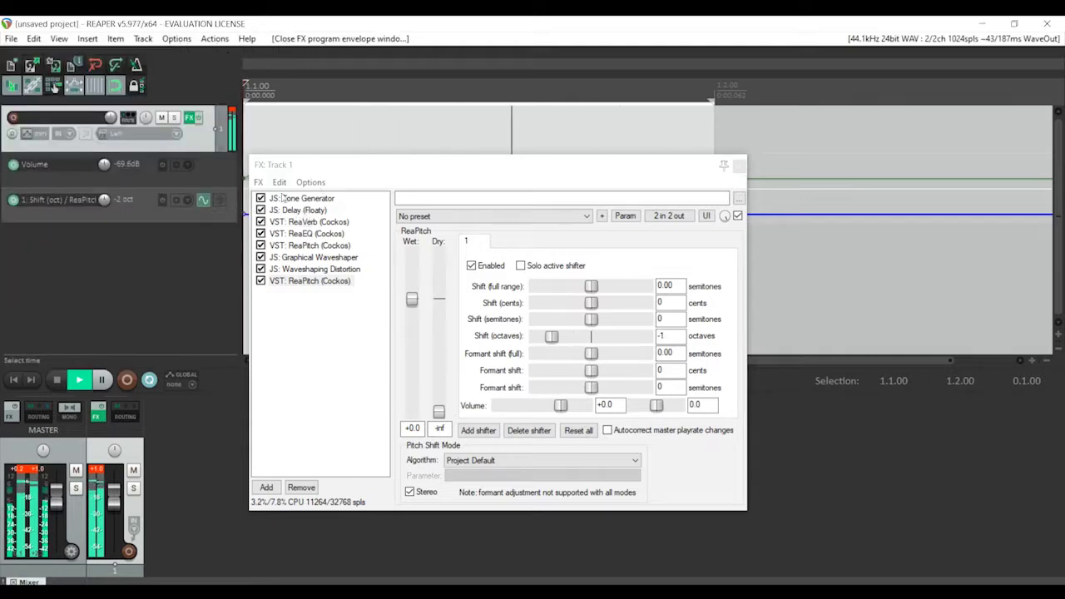
Add the JS: Delay (Lo-Fi) effect to the end of track 1's effect chain and stop playback
left_click(258, 182)
left_click(275, 198)
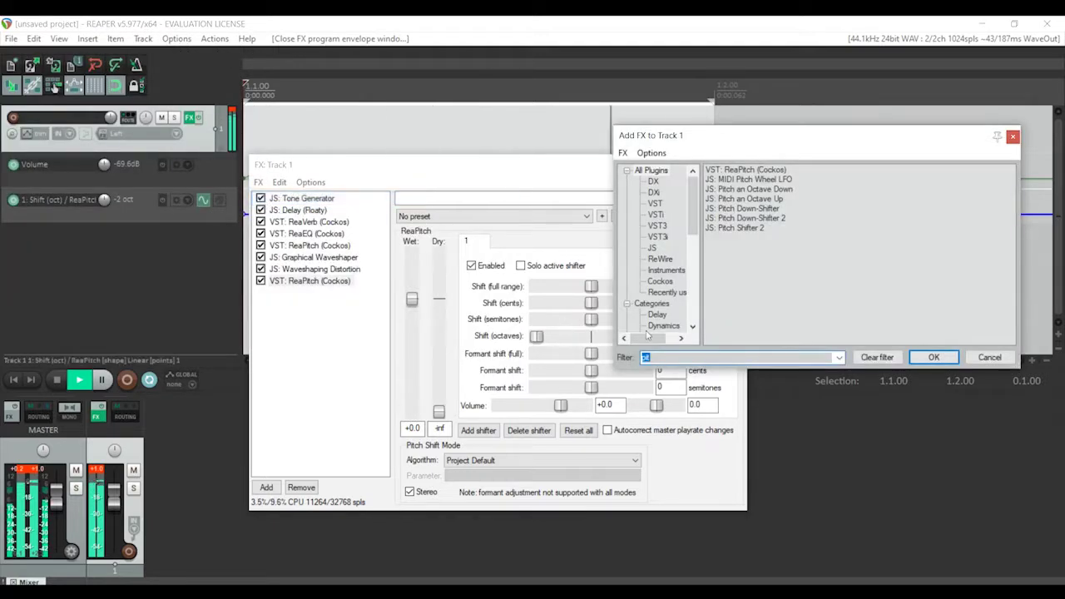
key("BackSpace")
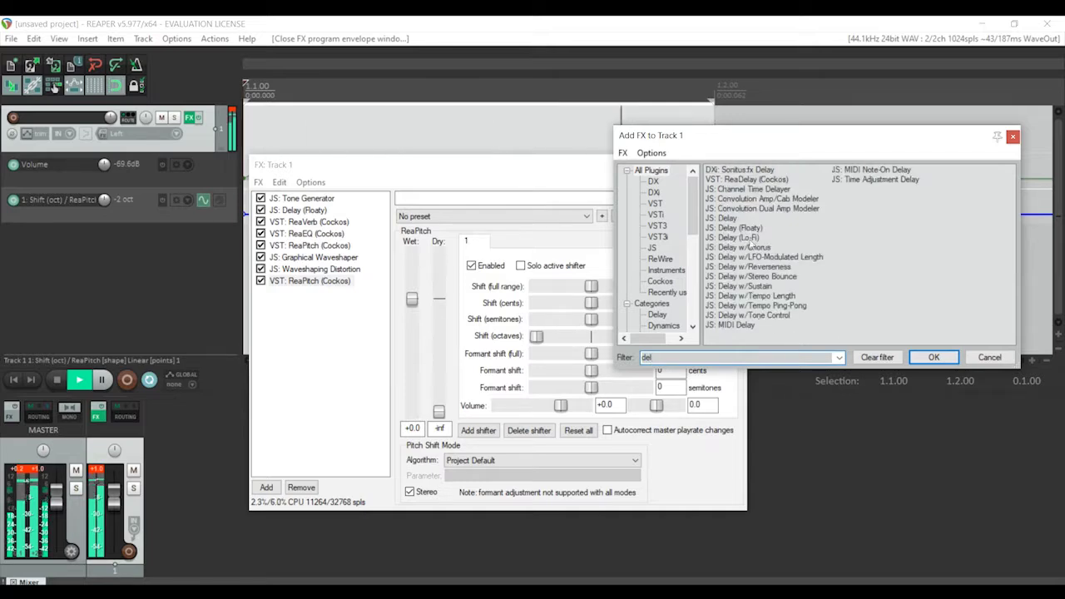
double_click(732, 237)
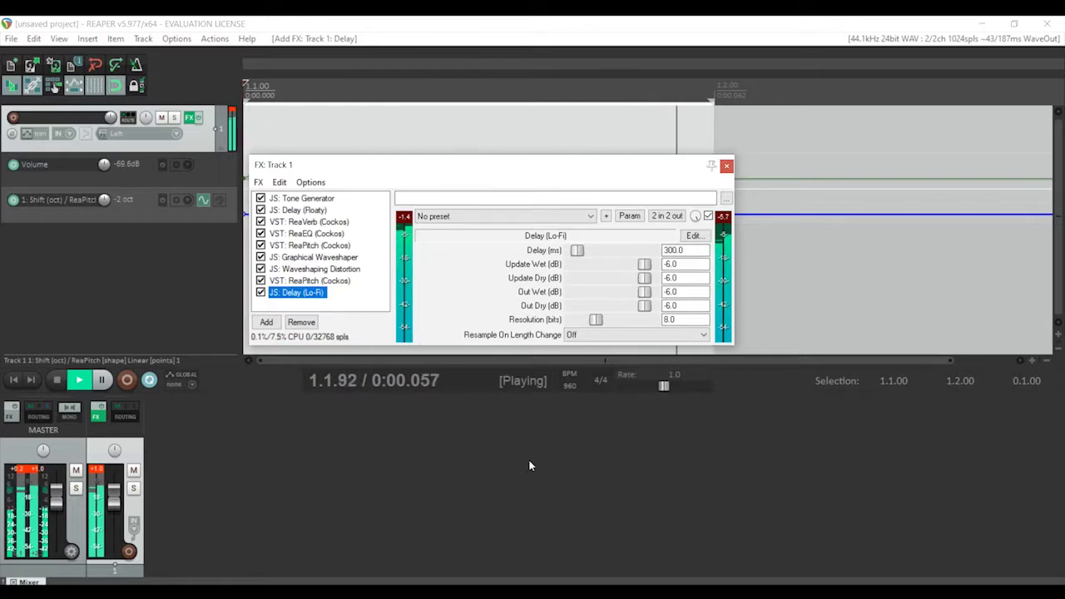
key("space")
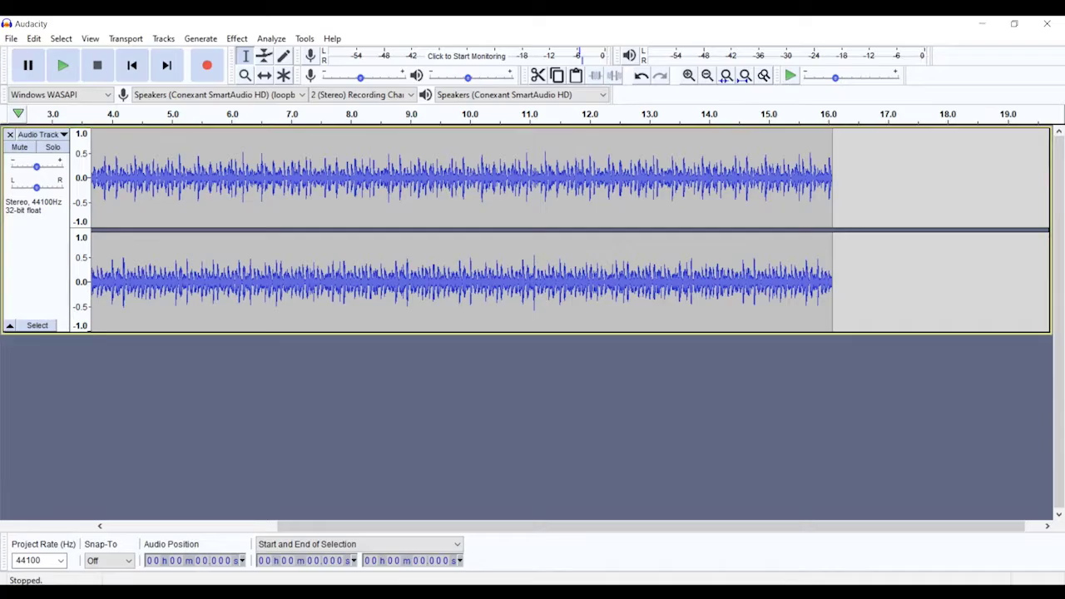
Delete the old audio track in Audacity, start a new recording, and start playback in REAPER
left_click(11, 135)
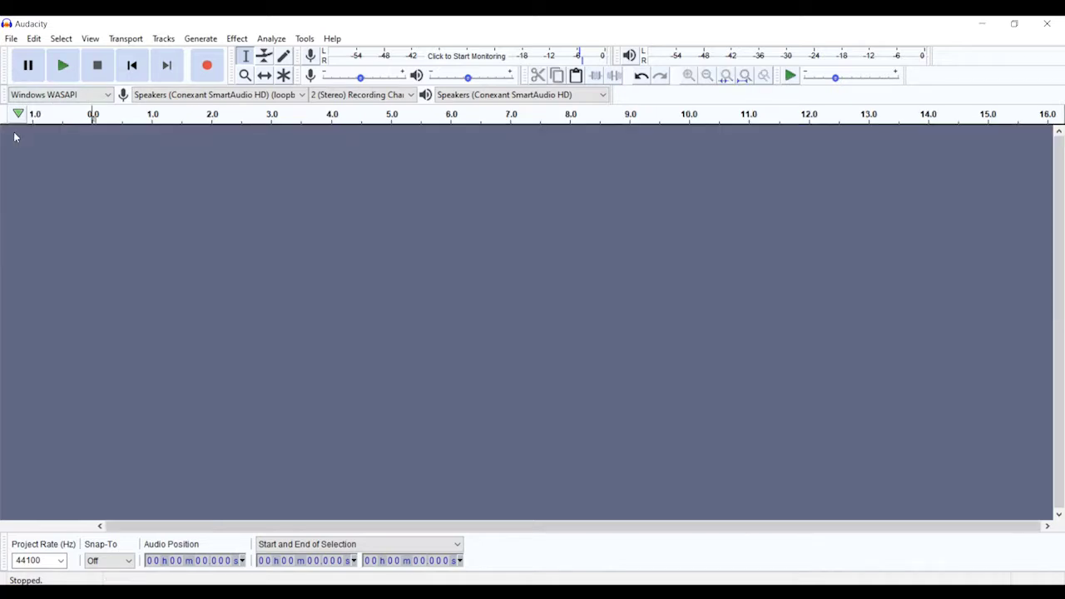
left_click(206, 65)
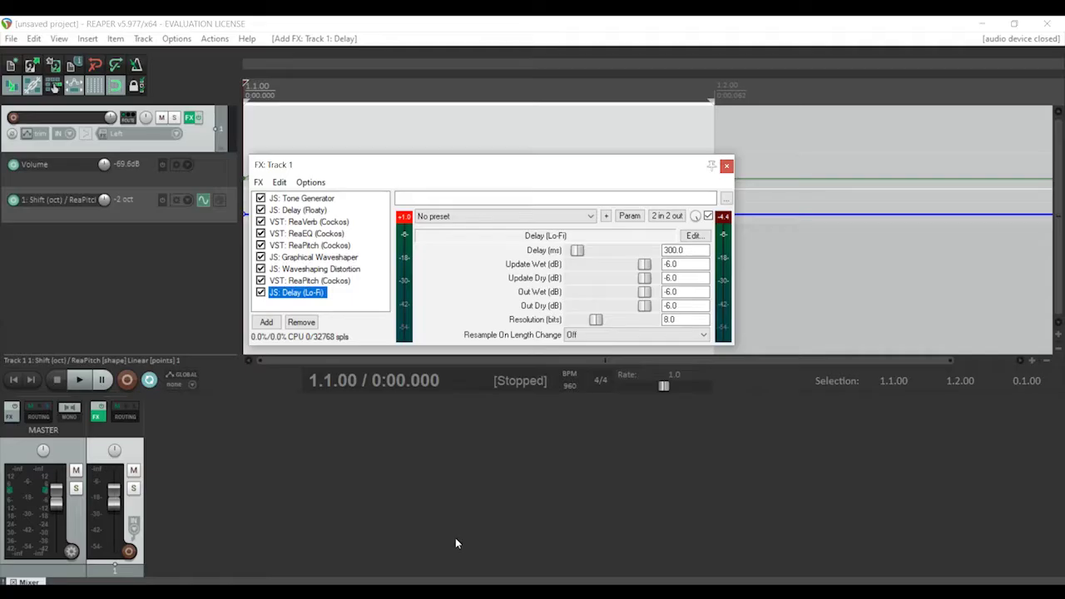
left_click(391, 21)
key("space")
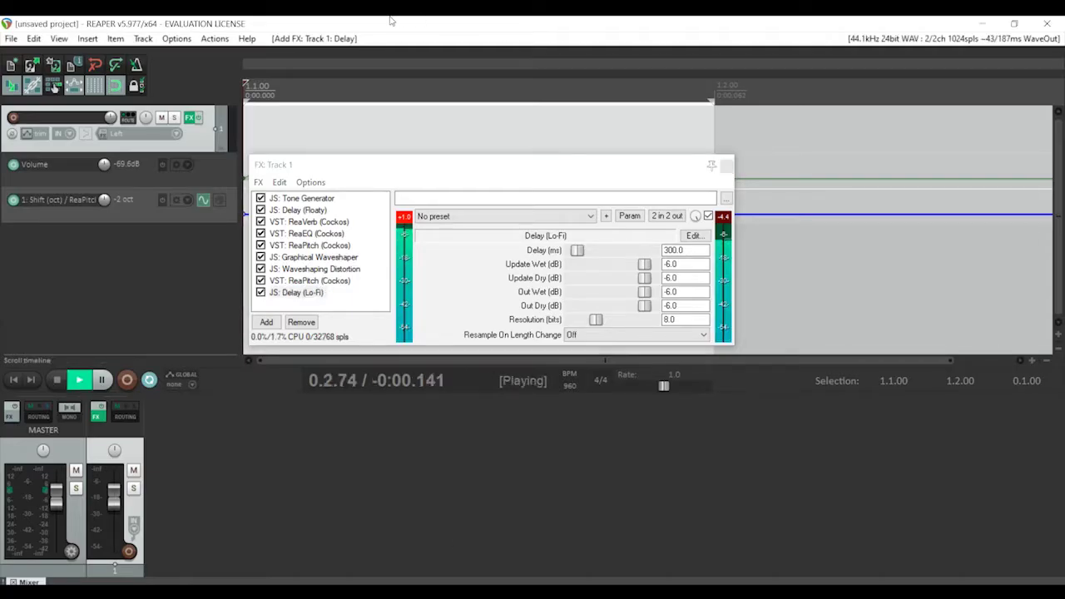
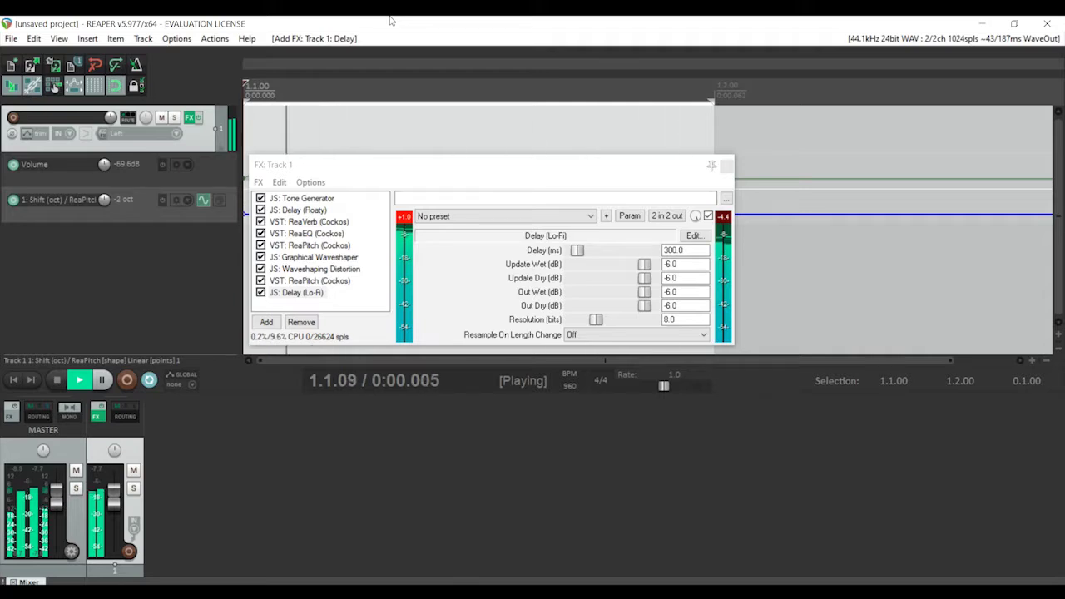
Switch to Audacity to stop the recording, and return to REAPER to stop playback
key("alt+Tab")
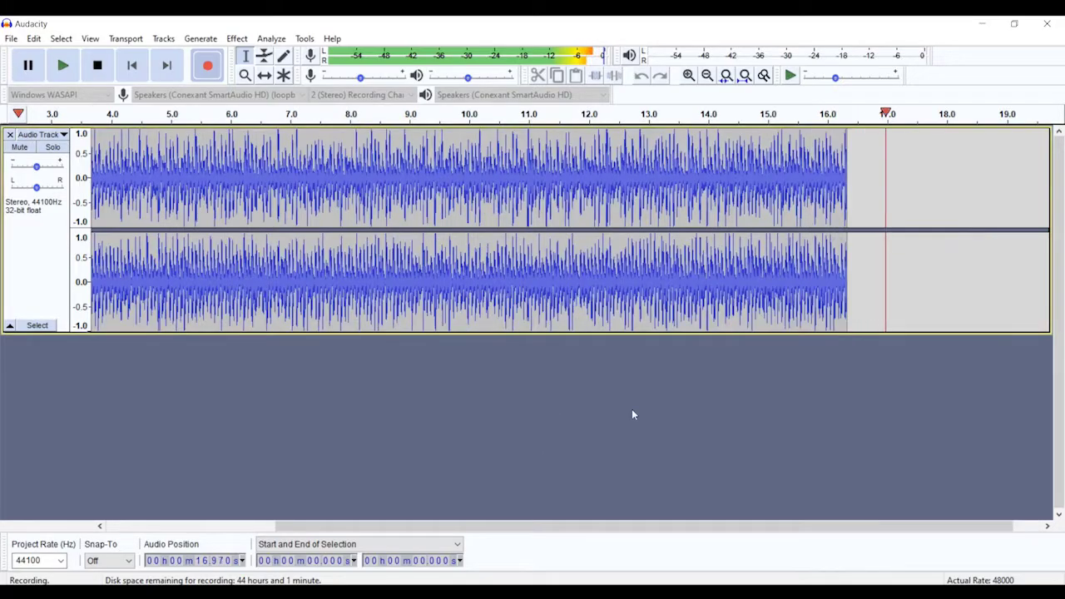
key("space")
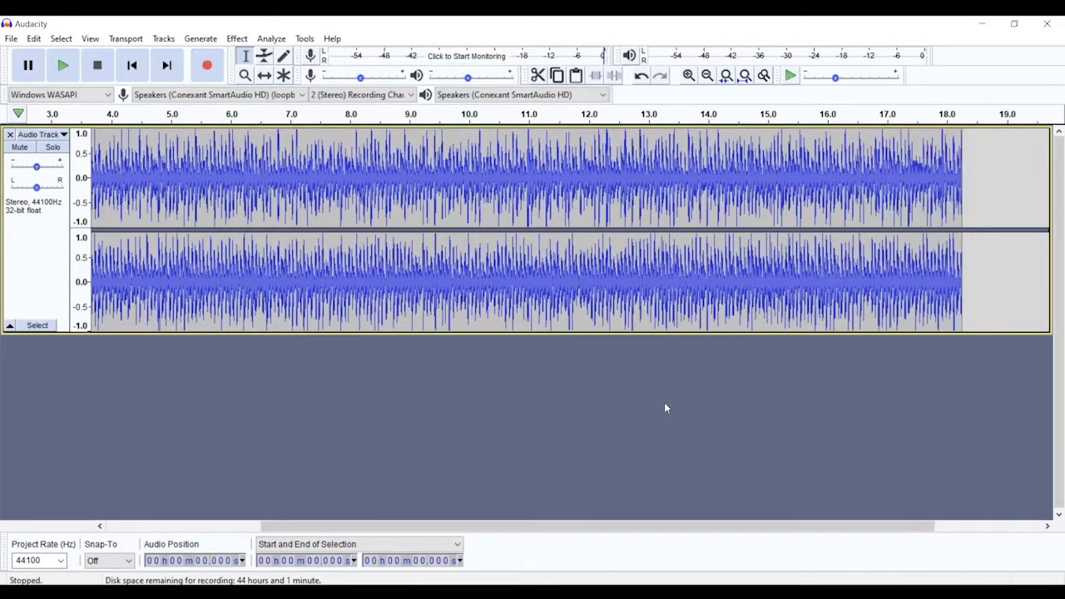
key("alt+Tab")
key("space")
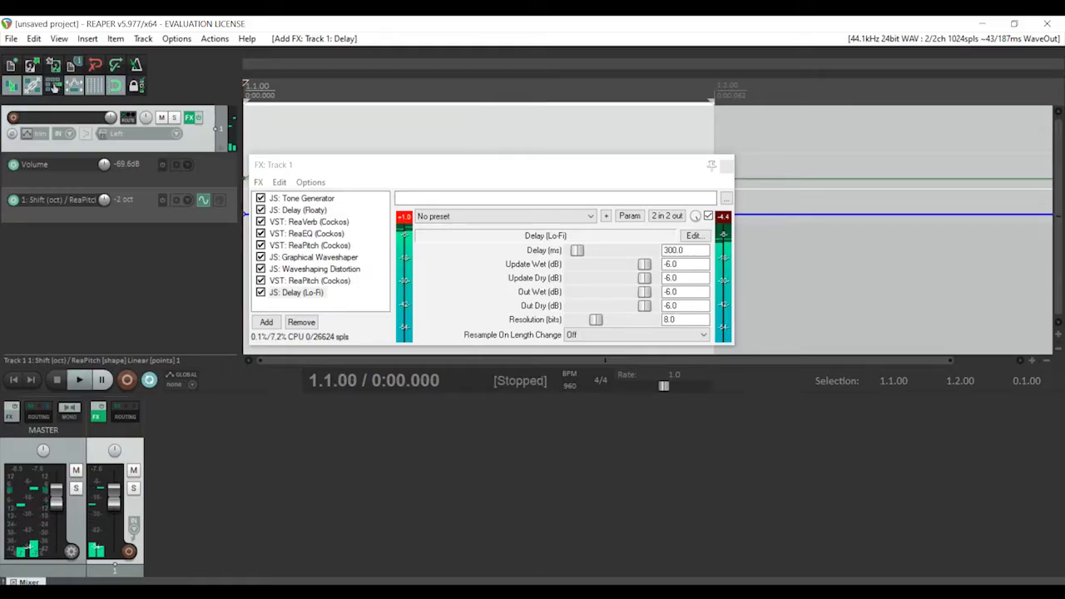
Switch to Audacity and start exporting the new recording as WAV (Microsoft) signed 24-bit PCM
key("alt+Tab")
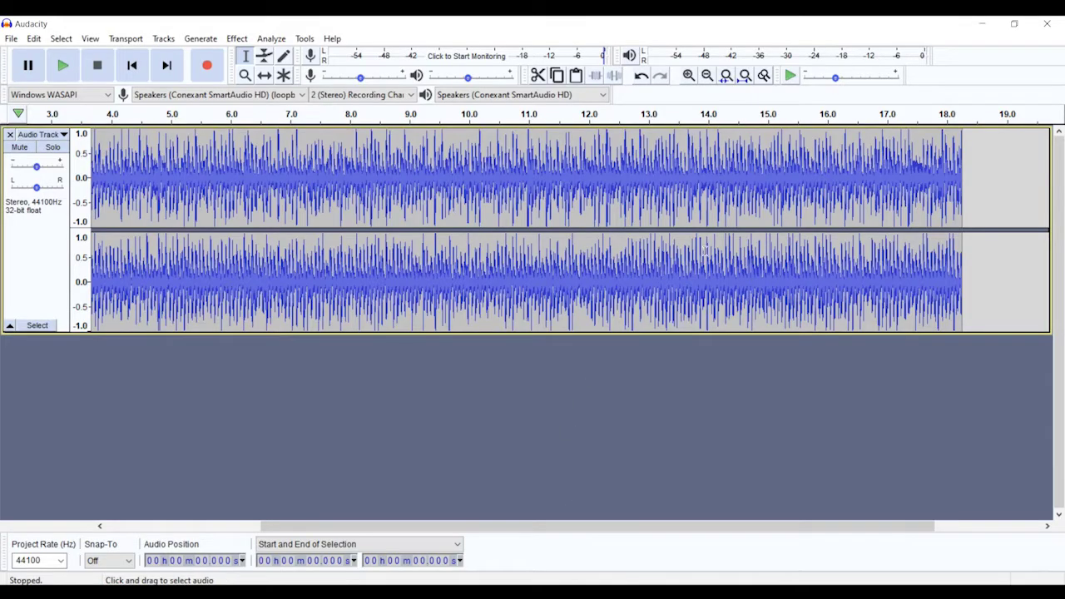
left_click_drag(702, 524, 549, 524)
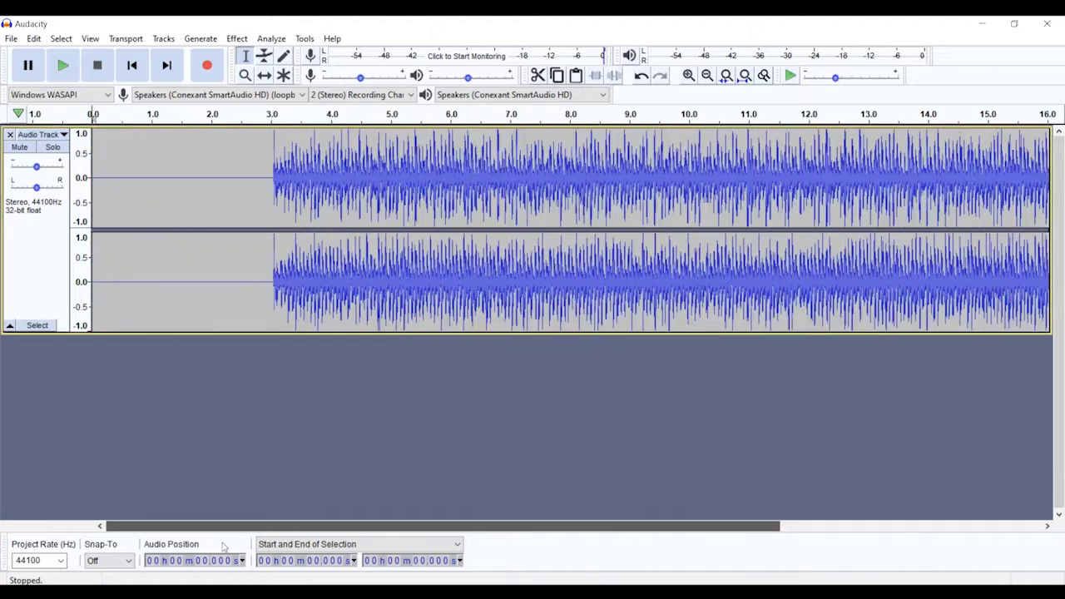
left_click(17, 41)
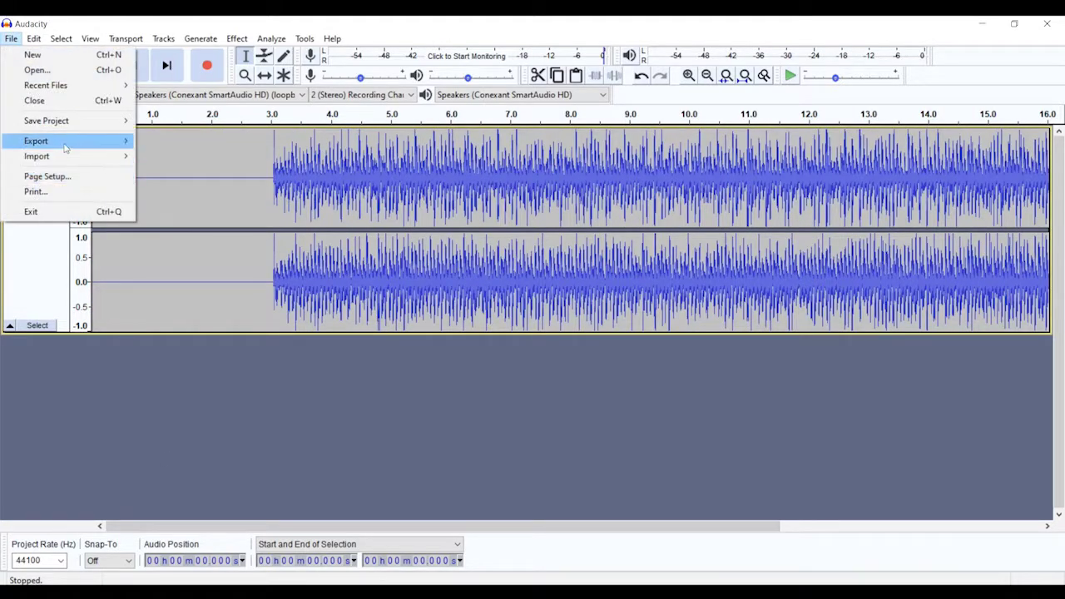
mouse_move(73, 143)
left_click(172, 156)
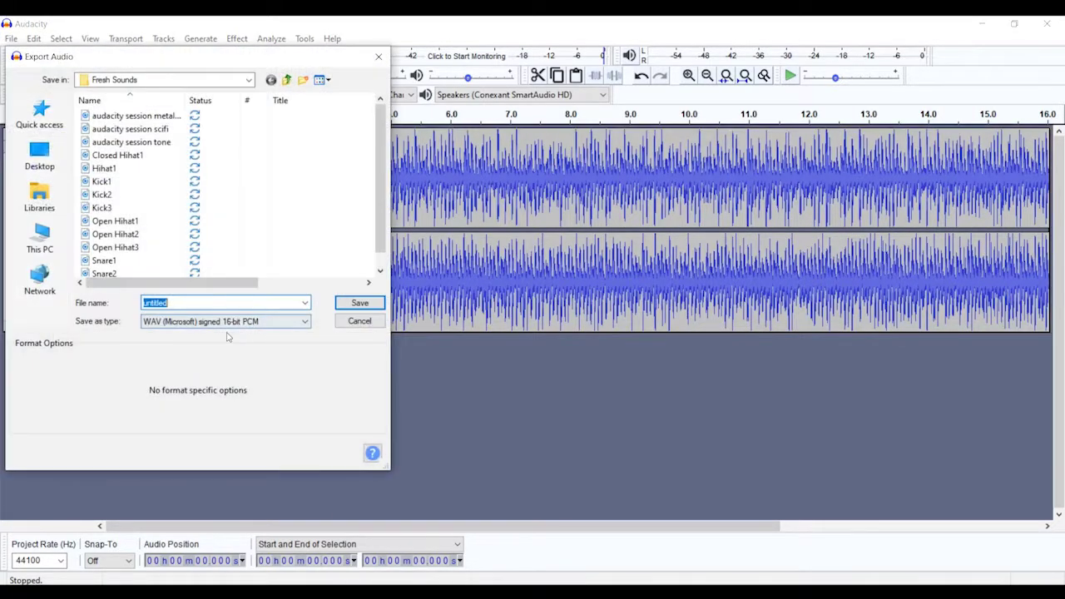
left_click(209, 323)
left_click(200, 342)
Name the export "audacity session noise" and save it in the Fresh Sounds folder with empty metadata tags
double_click(190, 302)
type("audac")
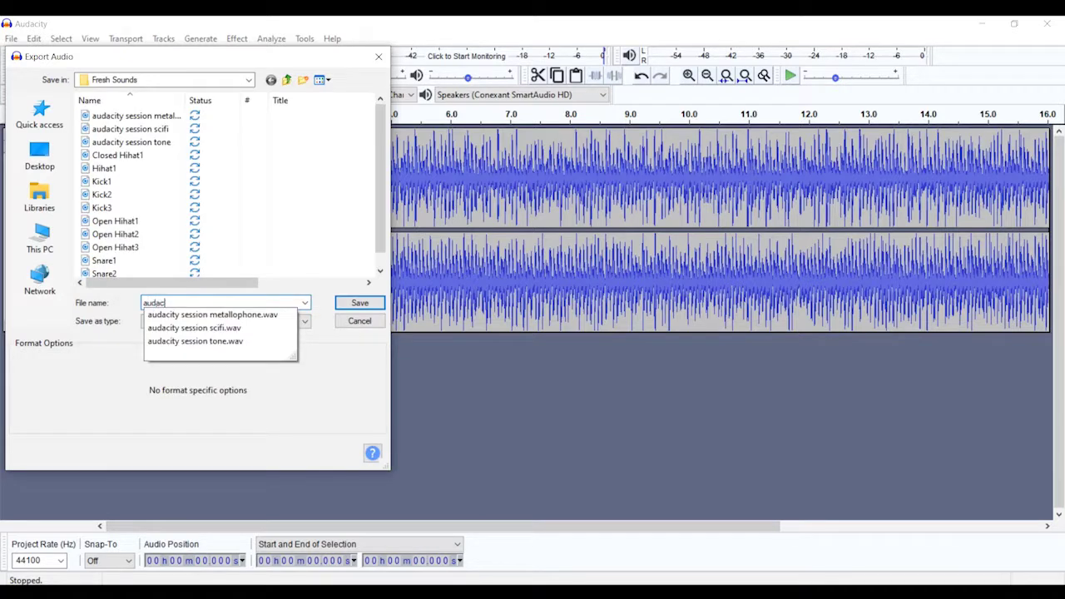
type("ity session nois")
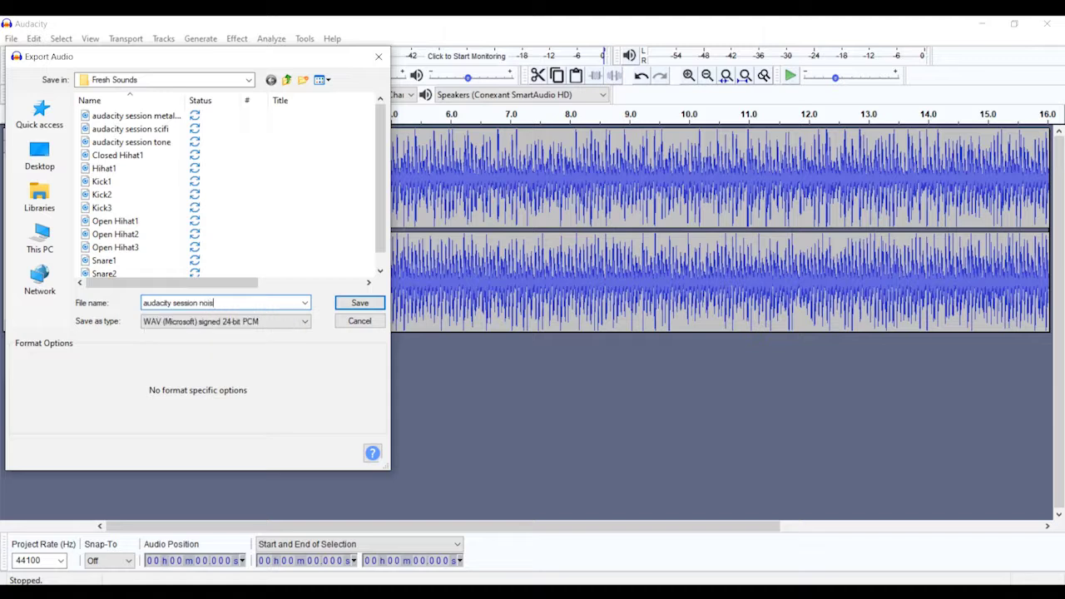
type("e")
key("Return")
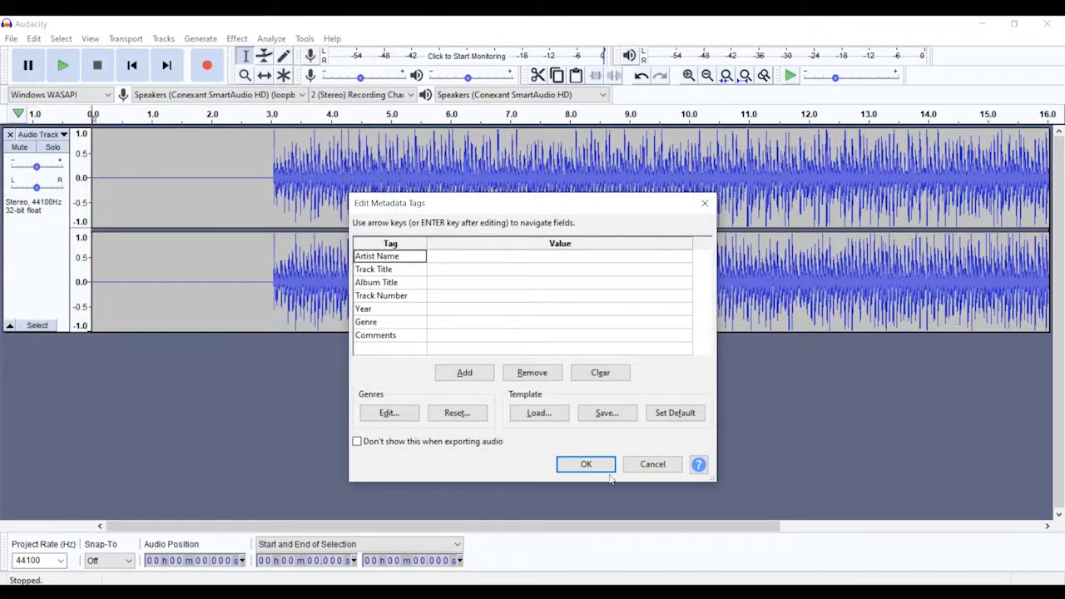
left_click(590, 464)
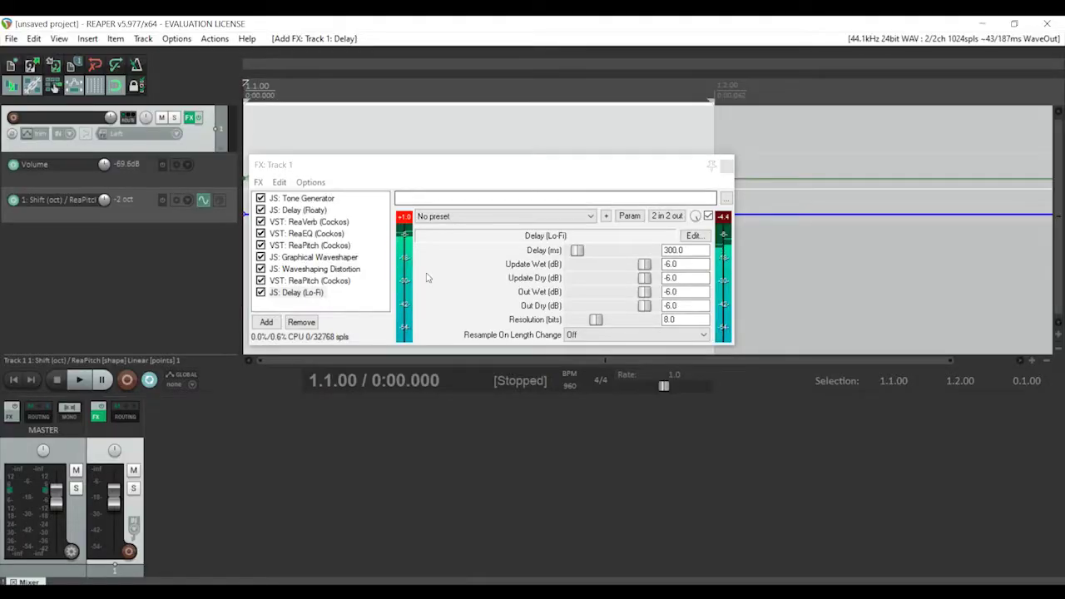
Remove all effects from track 1 in REAPER and close its effects window
left_click(356, 271)
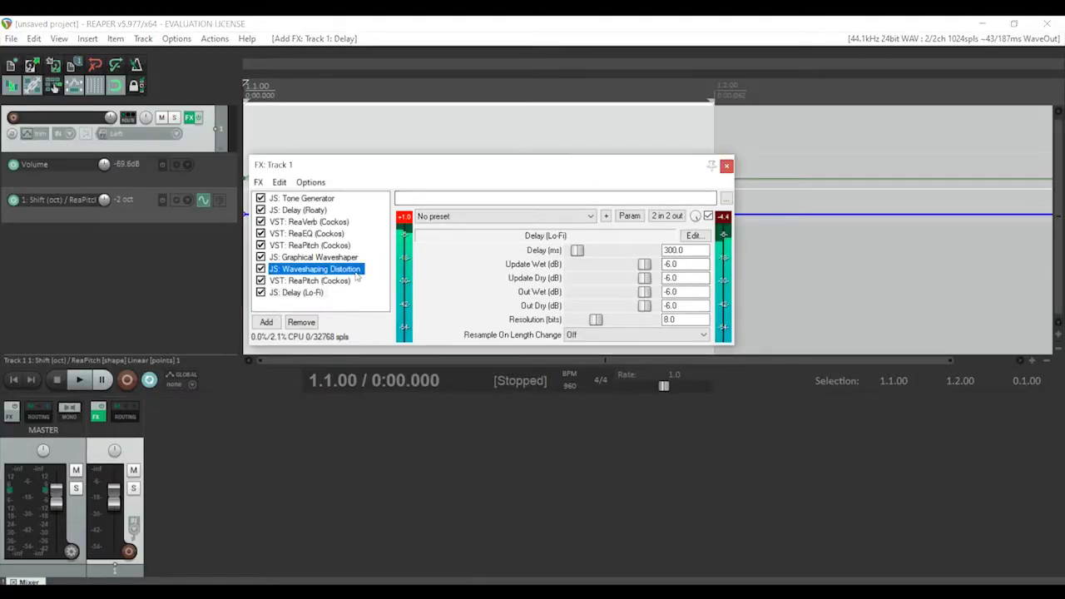
key("ctrl+a")
key("Delete")
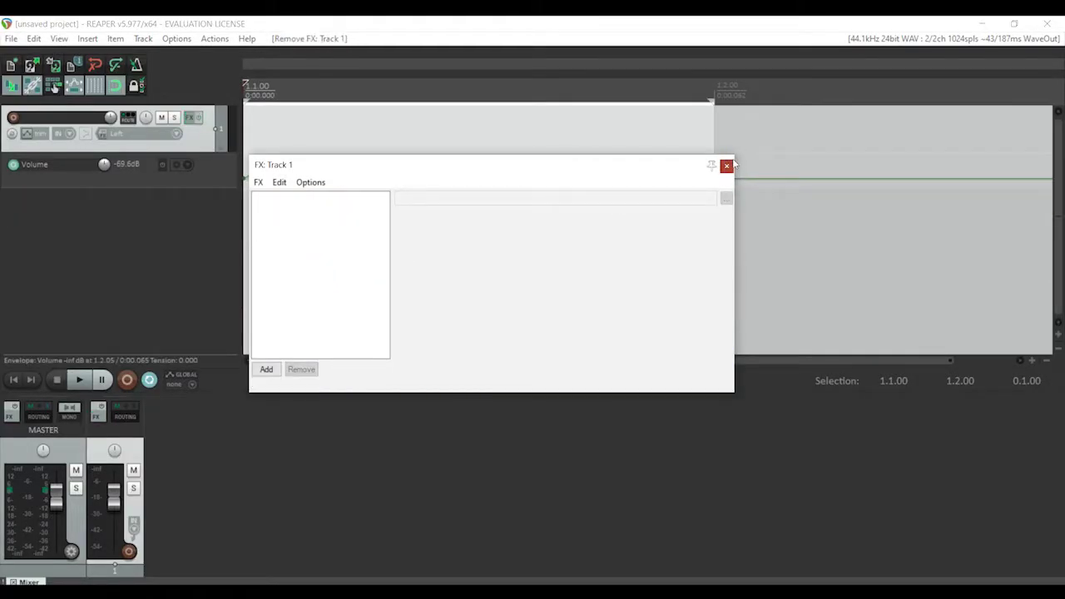
key("Escape")
Clear the time selection and delete track 1 from the project
left_click_drag(713, 101, 249, 144)
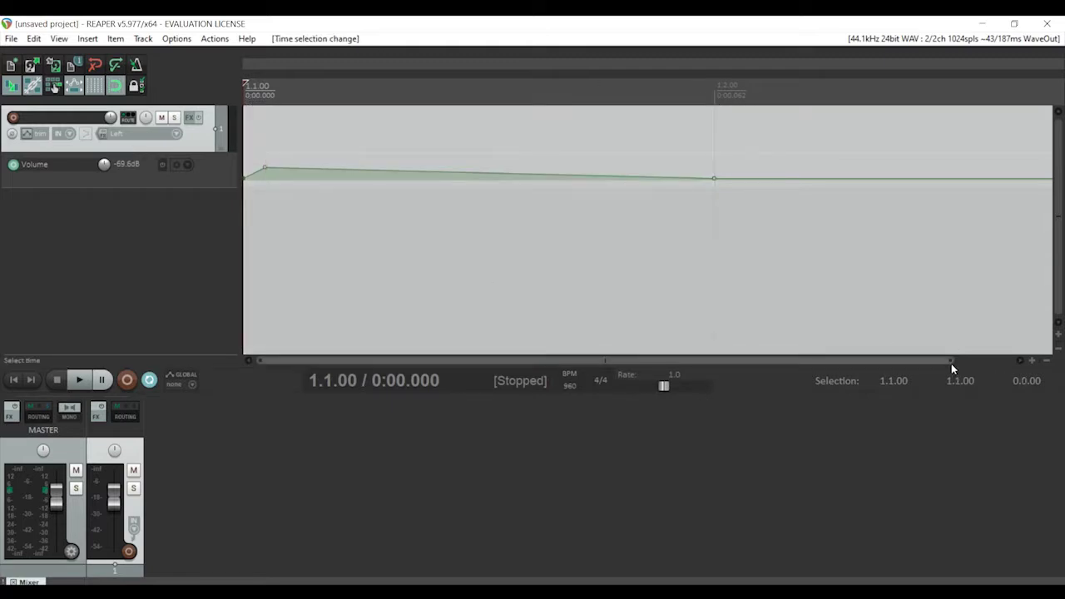
left_click_drag(951, 361, 1007, 360)
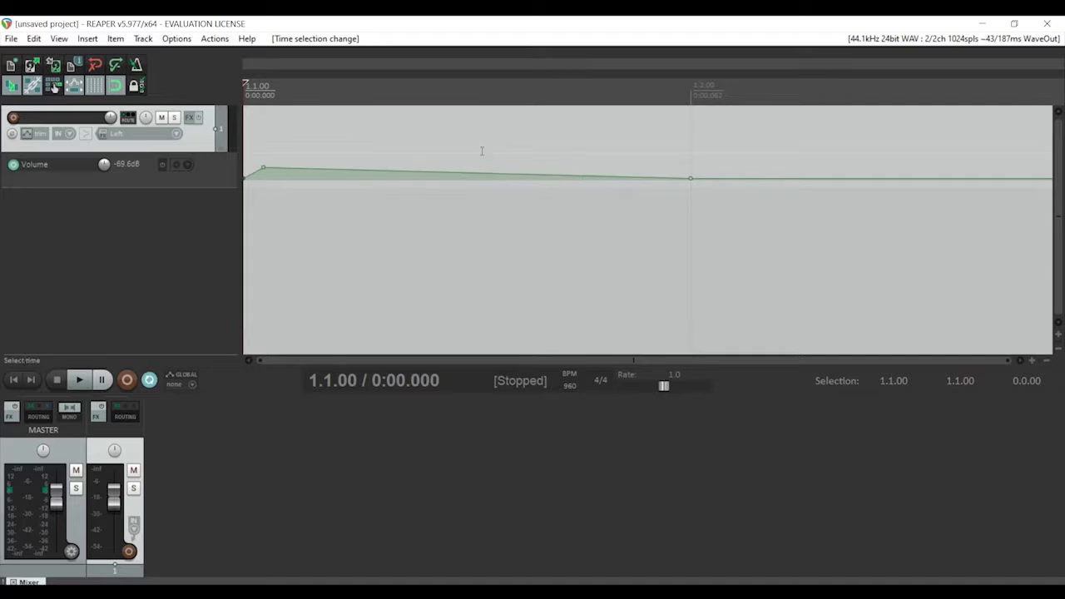
key("Delete")
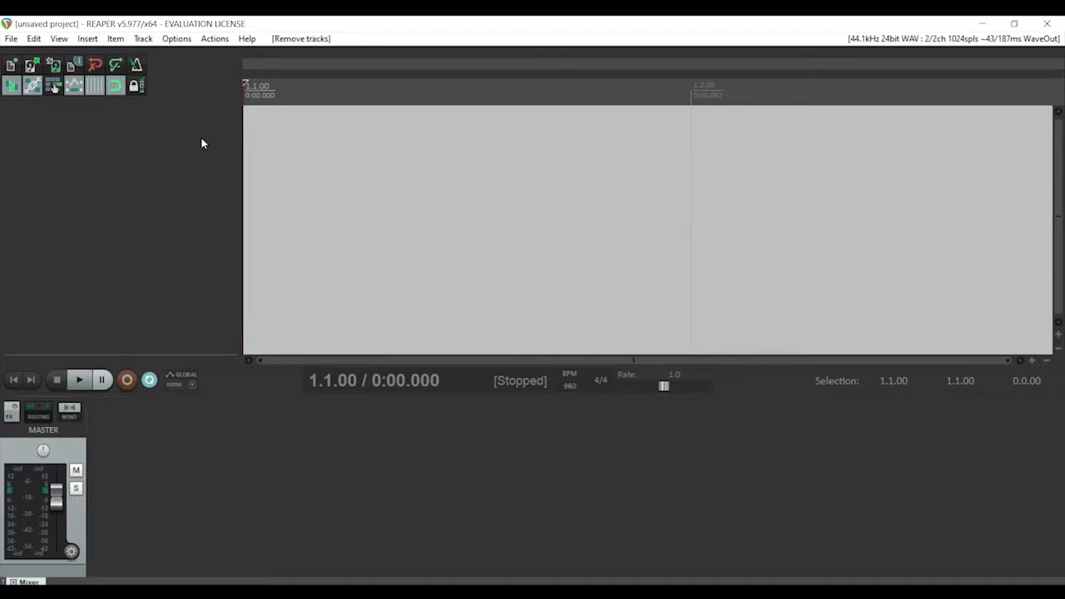
Create a new track and add the JS: Gaussian Noise Generator effect to it, moving its effects window clear of the track controls
double_click(201, 142)
left_click(189, 119)
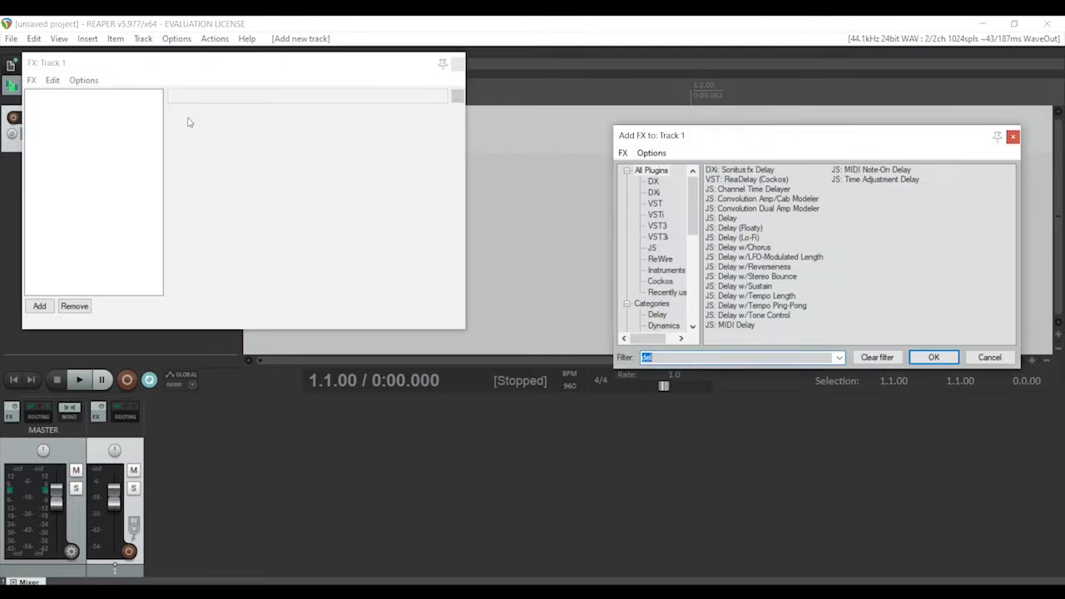
key("XF86AudioRaiseVolume")
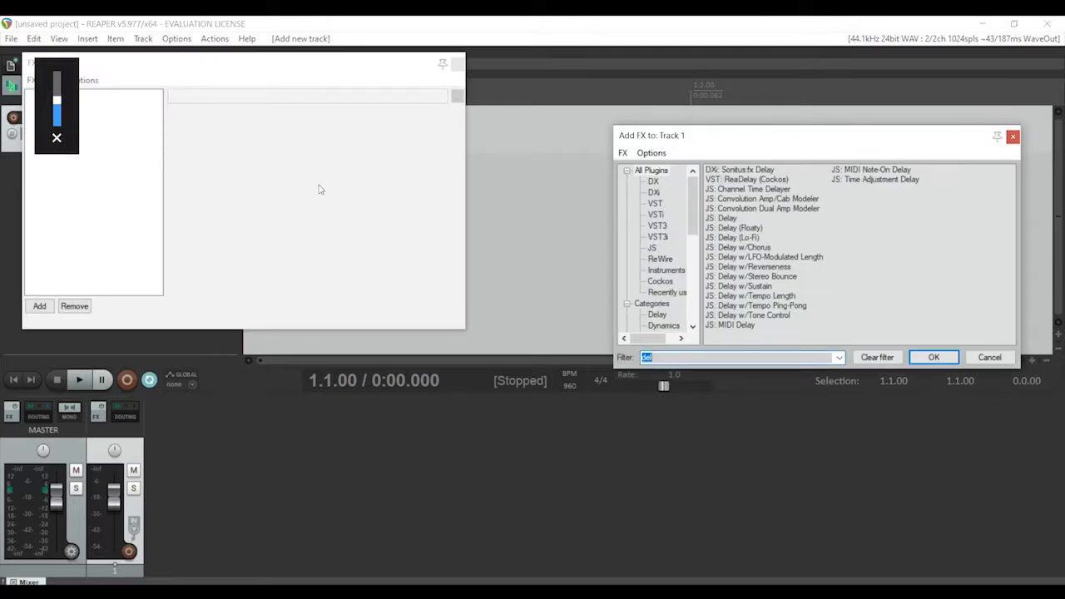
type("gaius")
key("BackSpace")
key("BackSpace")
key("BackSpace")
type("us")
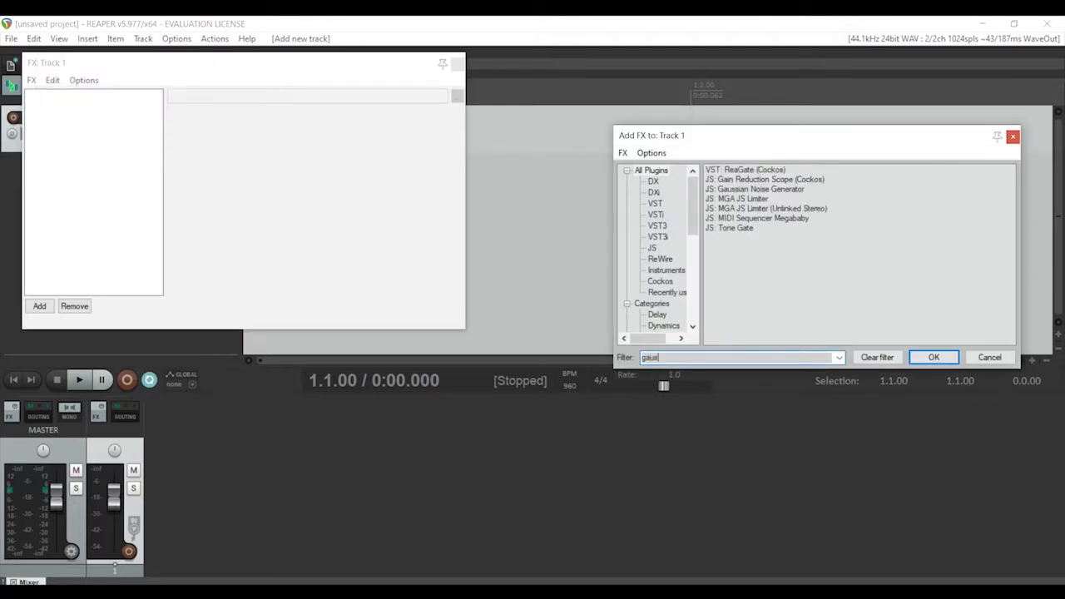
double_click(758, 172)
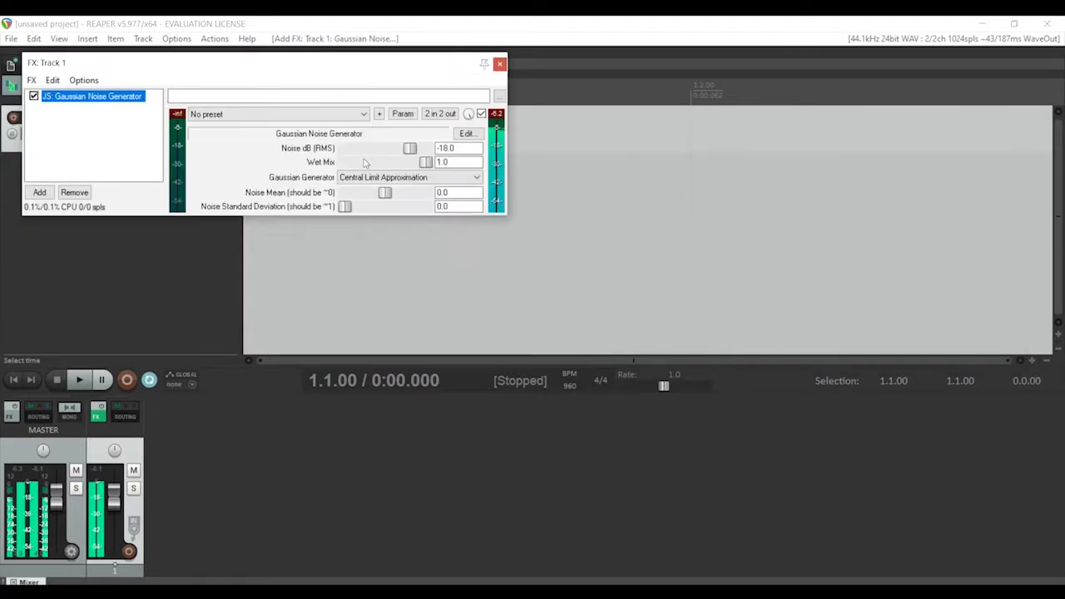
left_click_drag(348, 74, 757, 197)
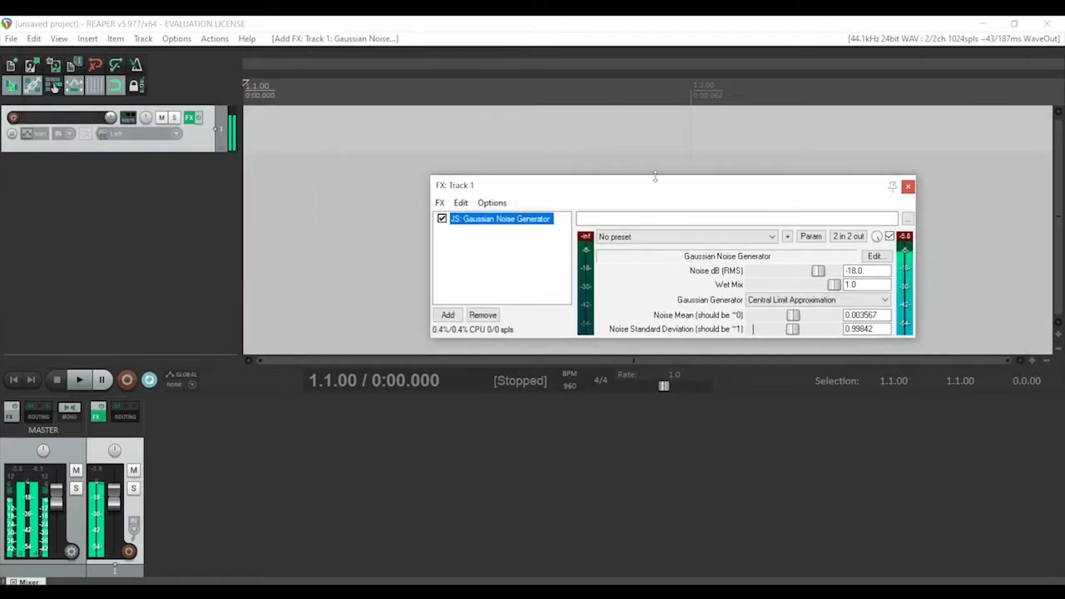
left_click(37, 135)
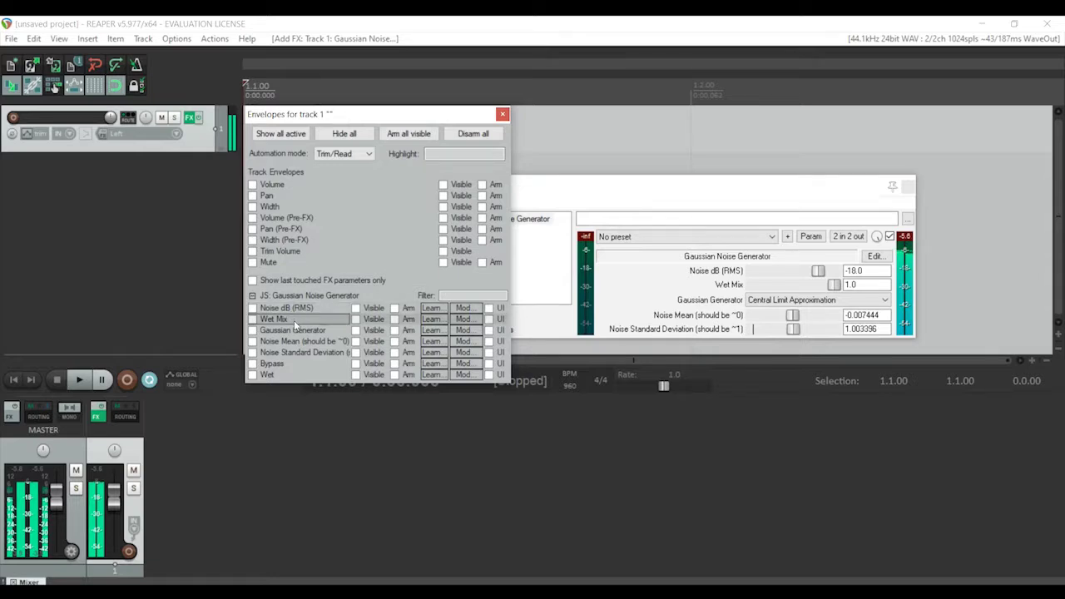
key("Escape")
Add the ReaEQ effect after the Gaussian Noise Generator on track 1
left_click(439, 203)
left_click(466, 218)
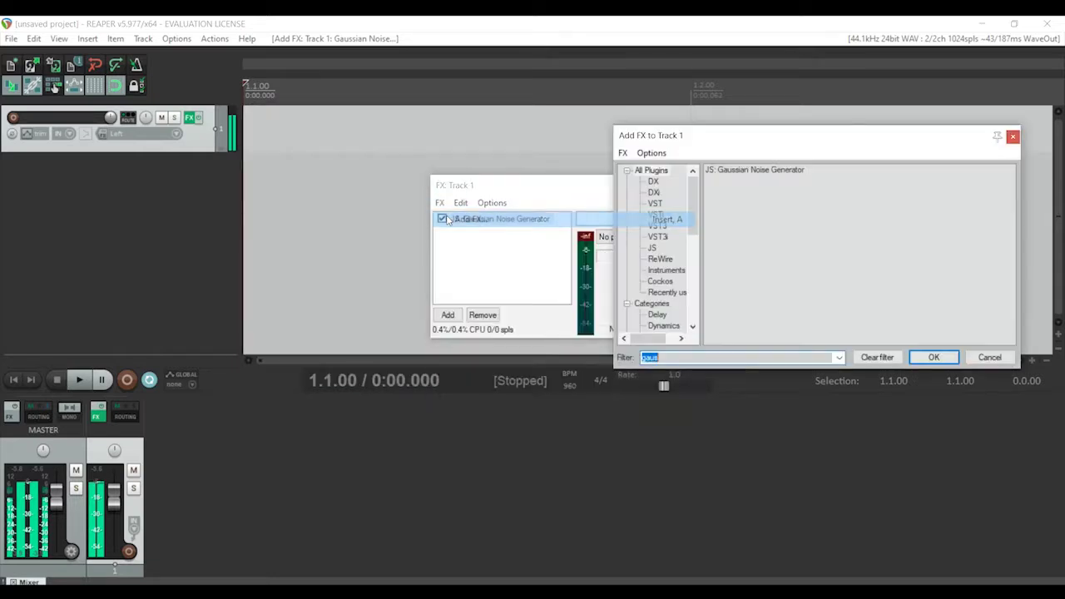
type("eq")
left_click(762, 182)
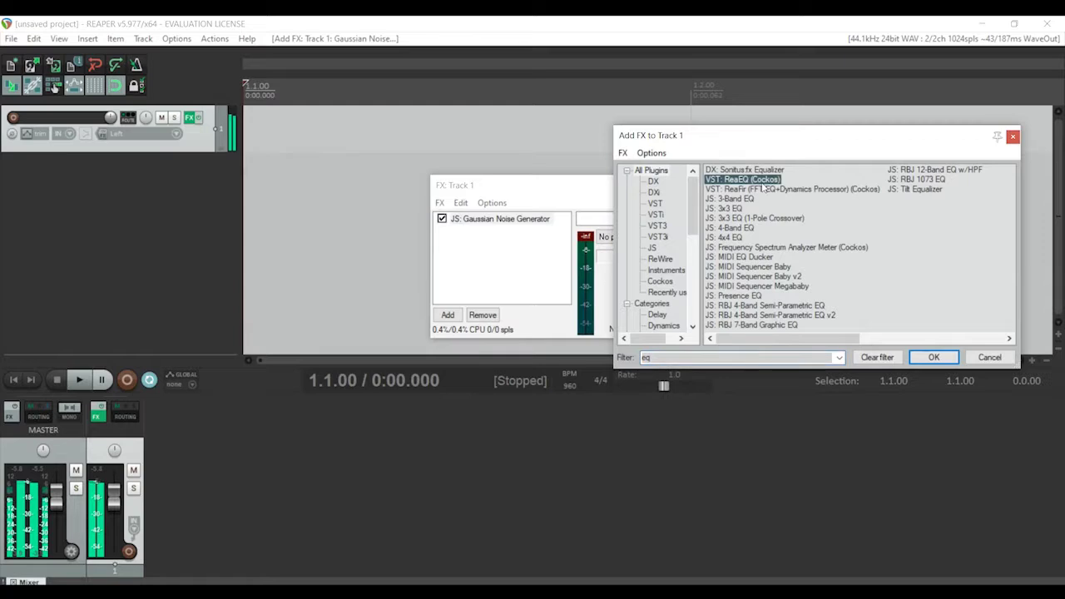
key("Return")
Make ReaEQ band 1 a High Pass filter at about 832 Hz
left_click(720, 376)
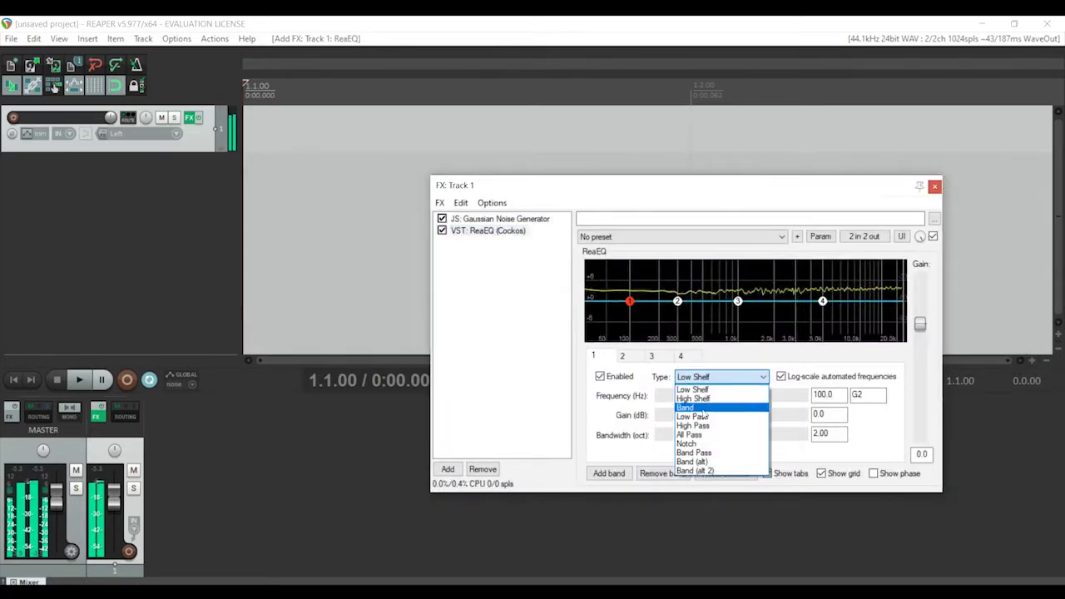
left_click(703, 419)
left_click(720, 377)
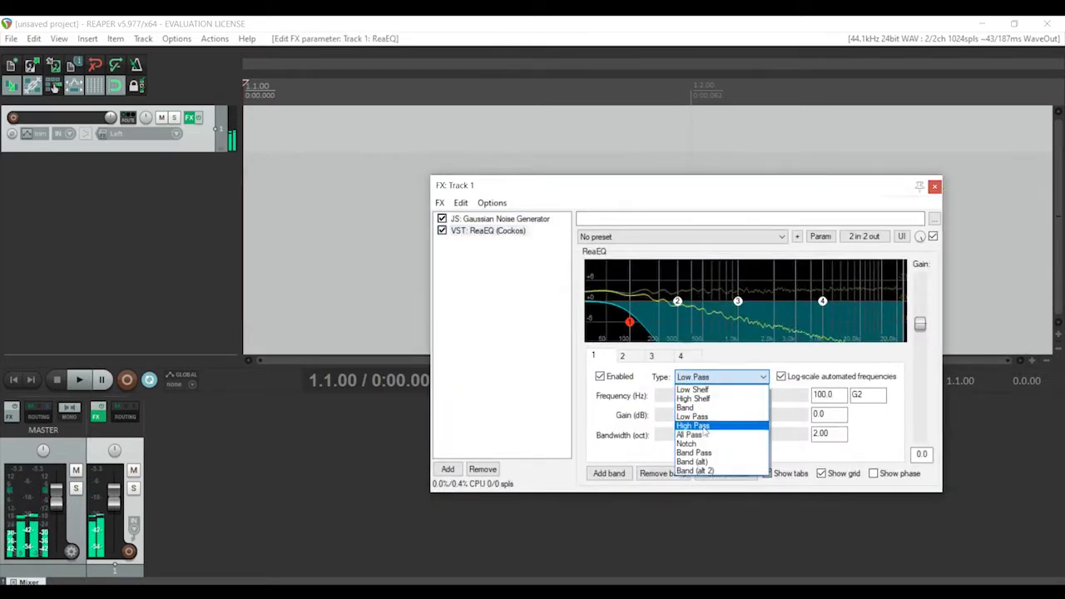
left_click(695, 425)
left_click_drag(630, 322, 728, 323)
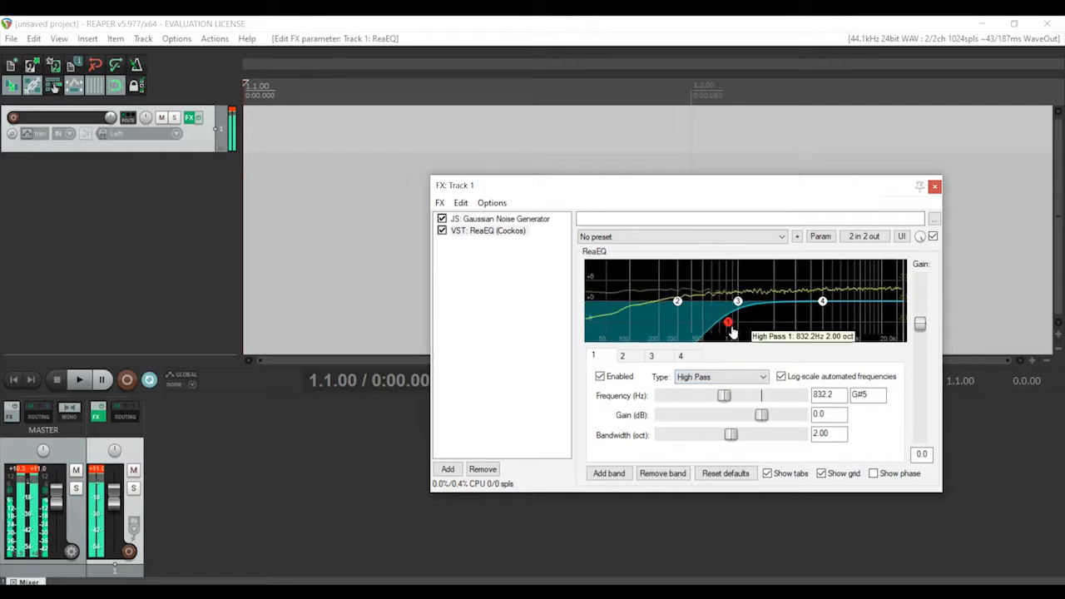
Make ReaEQ band 4 a Low Pass at about 1667 Hz with 1.62 oct bandwidth, and set band 1 to about 1075 Hz and 1.32 oct
left_click(822, 303)
left_click(716, 381)
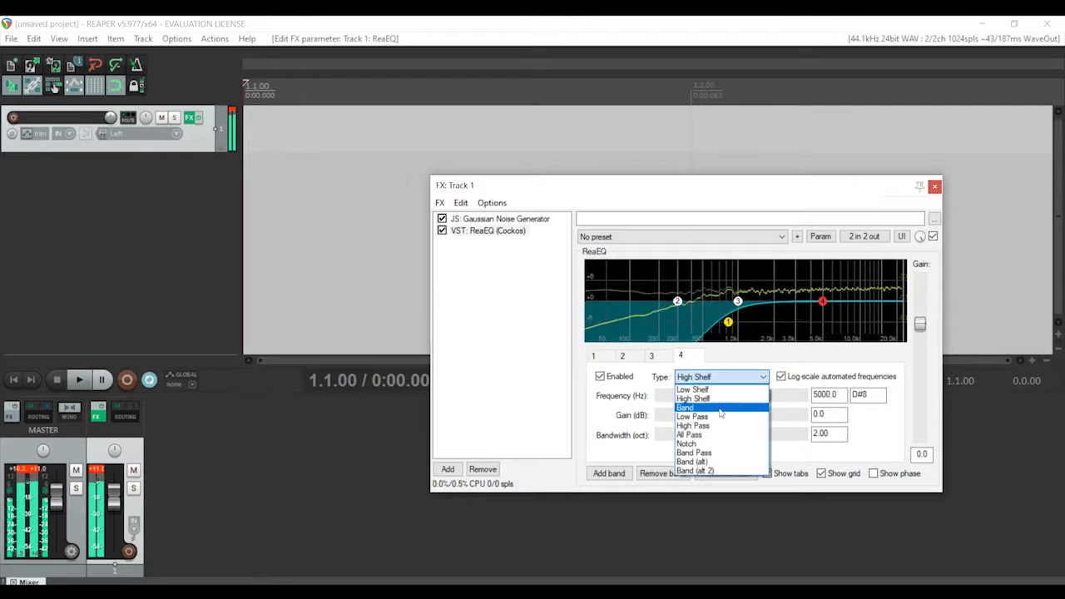
left_click(703, 420)
left_click_drag(823, 324, 764, 323)
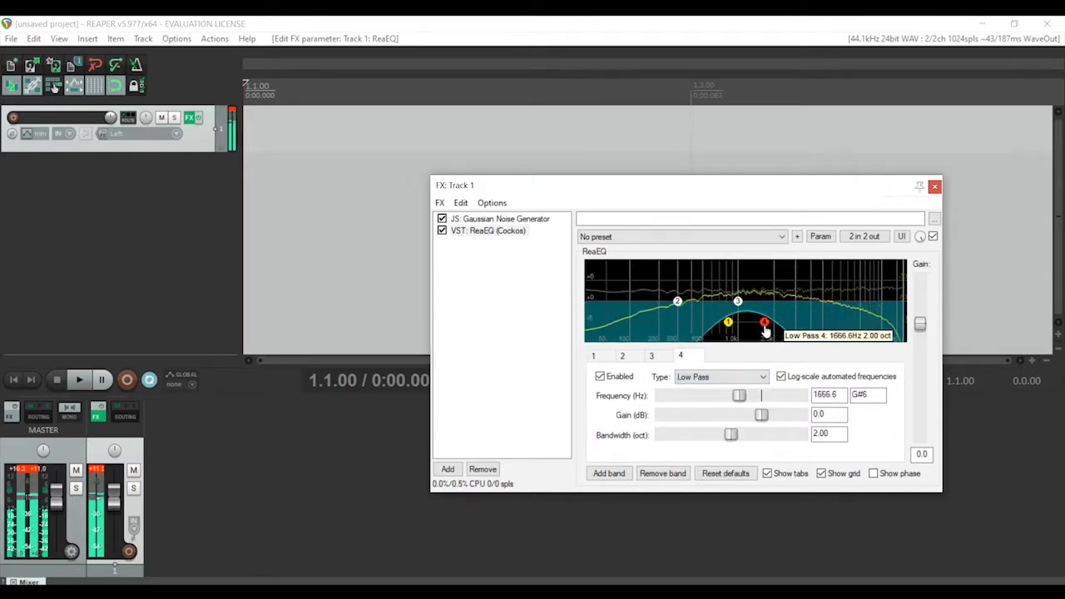
mouse_move(730, 434)
left_mouse_down()
mouse_move(753, 434)
mouse_move(739, 433)
left_mouse_up()
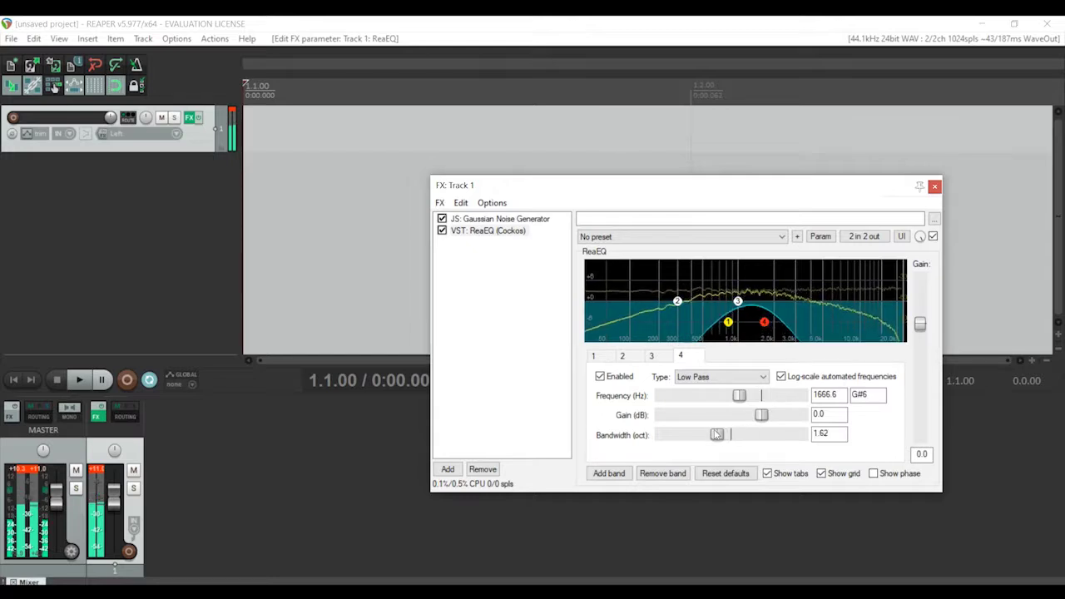
left_click_drag(729, 323, 740, 329)
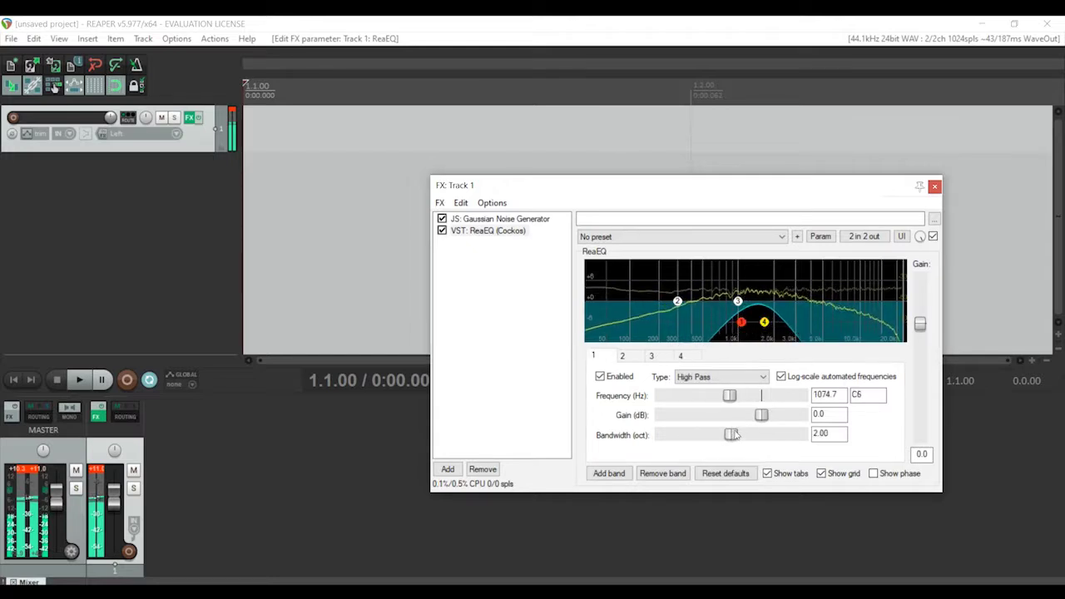
left_click_drag(730, 434, 711, 438)
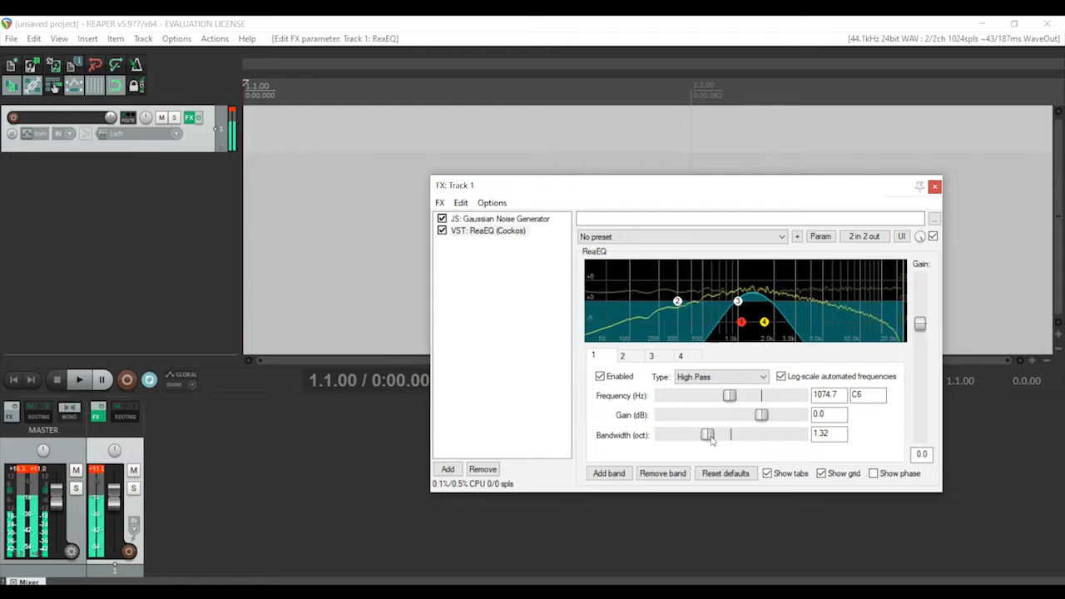
Duplicate the configured ReaEQ in track 1's effect chain
left_click(550, 309)
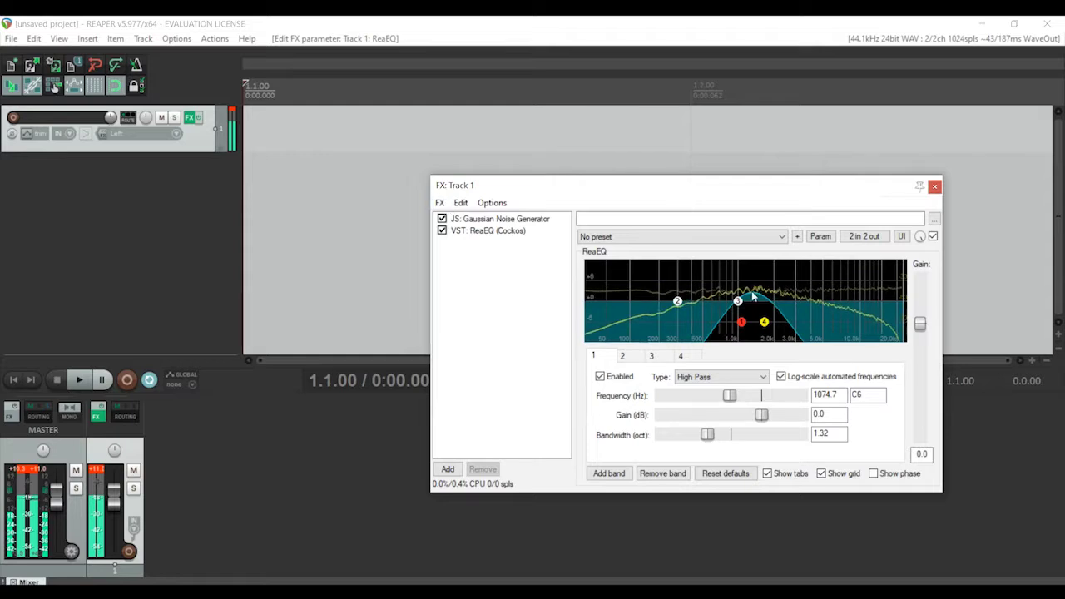
left_click(487, 231)
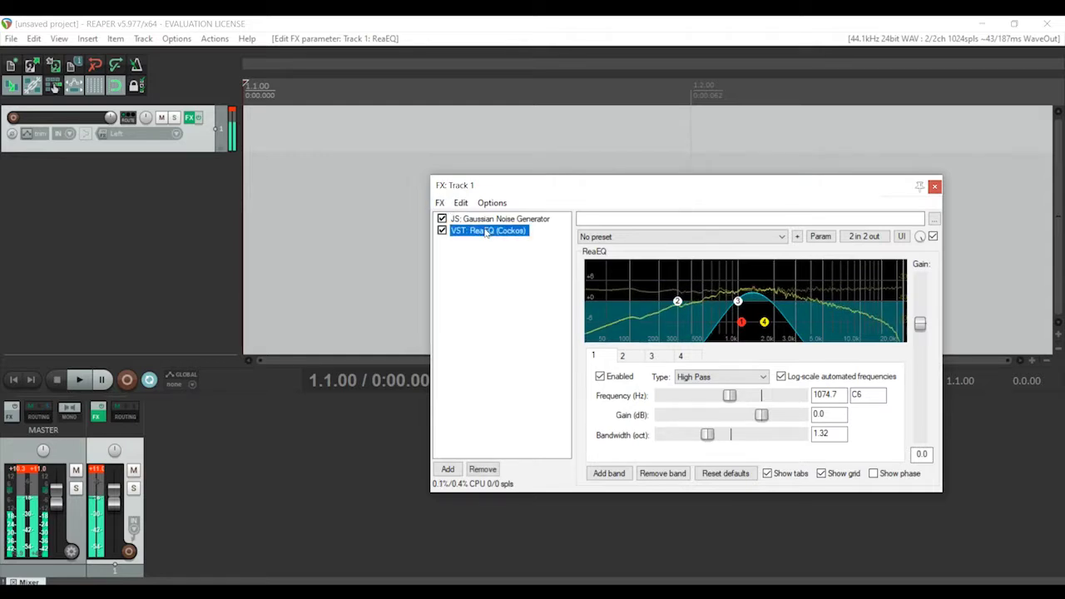
key("ctrl+v")
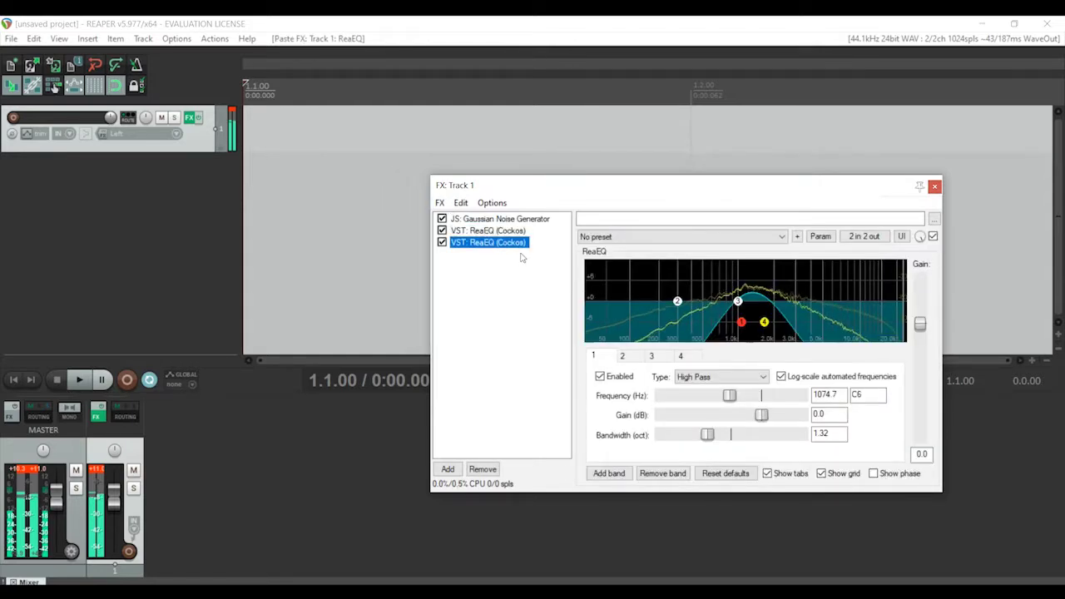
Add JS: Waveshaping Distortion after the two equalizers and set its distortion to about 60.6%
left_click(440, 204)
left_click(466, 218)
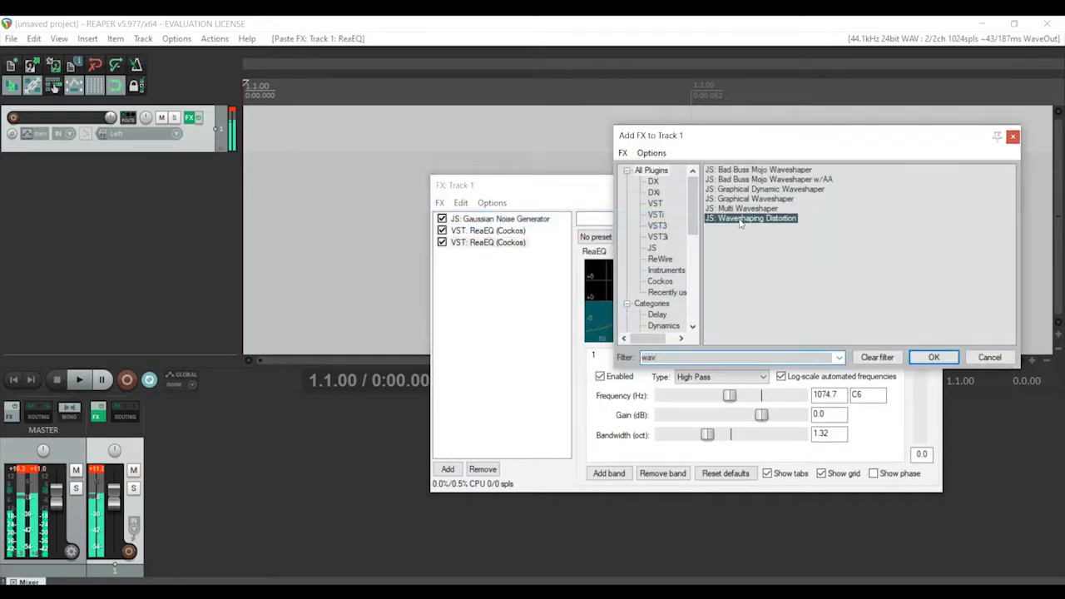
double_click(712, 219)
left_click(33, 475)
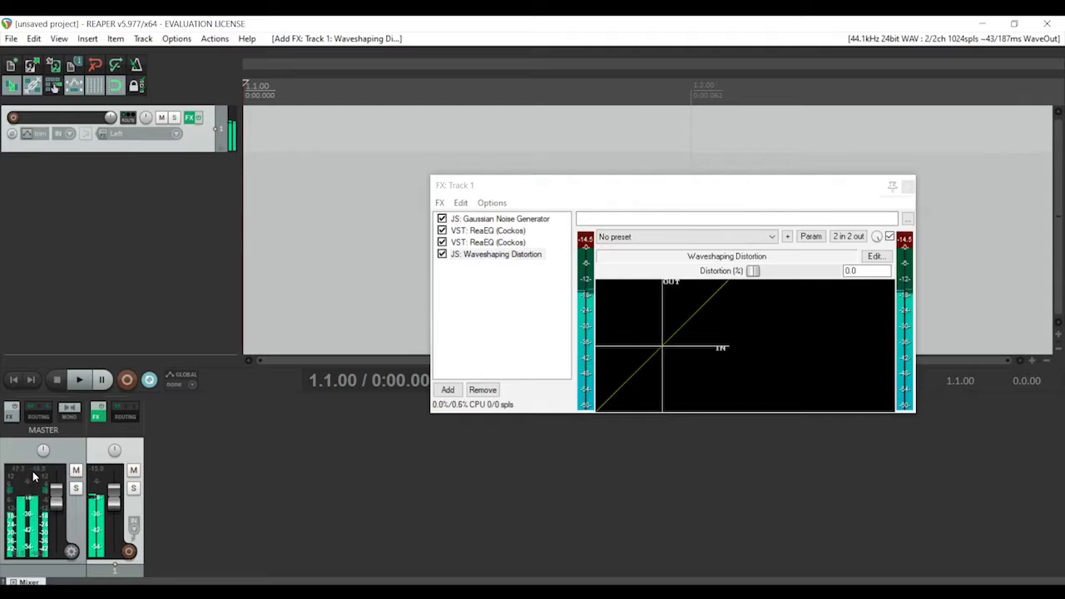
left_click_drag(753, 270, 806, 272)
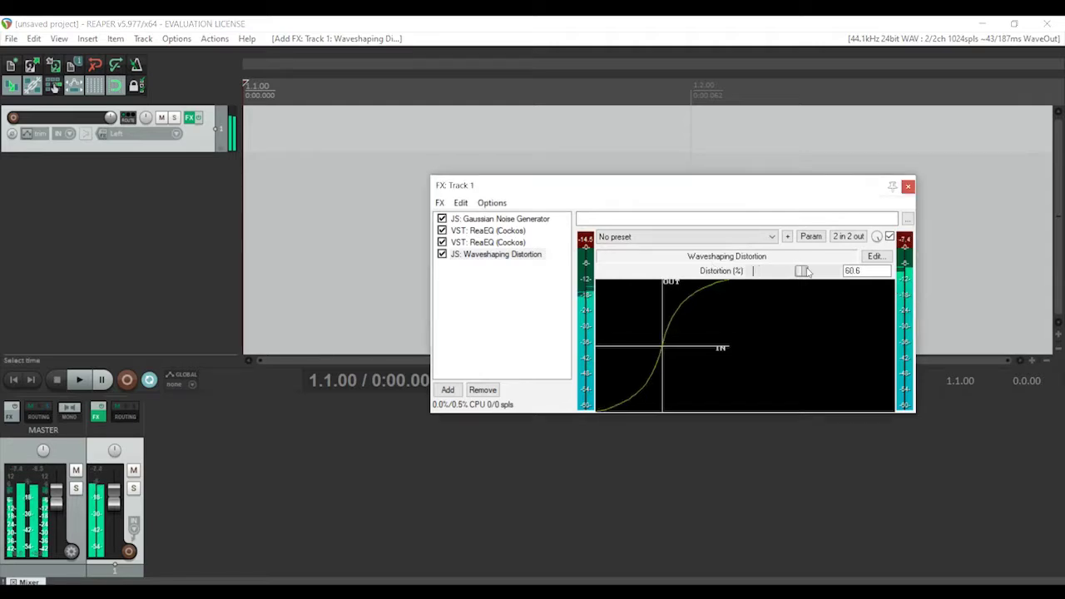
key("XF86AudioLowerVolume")
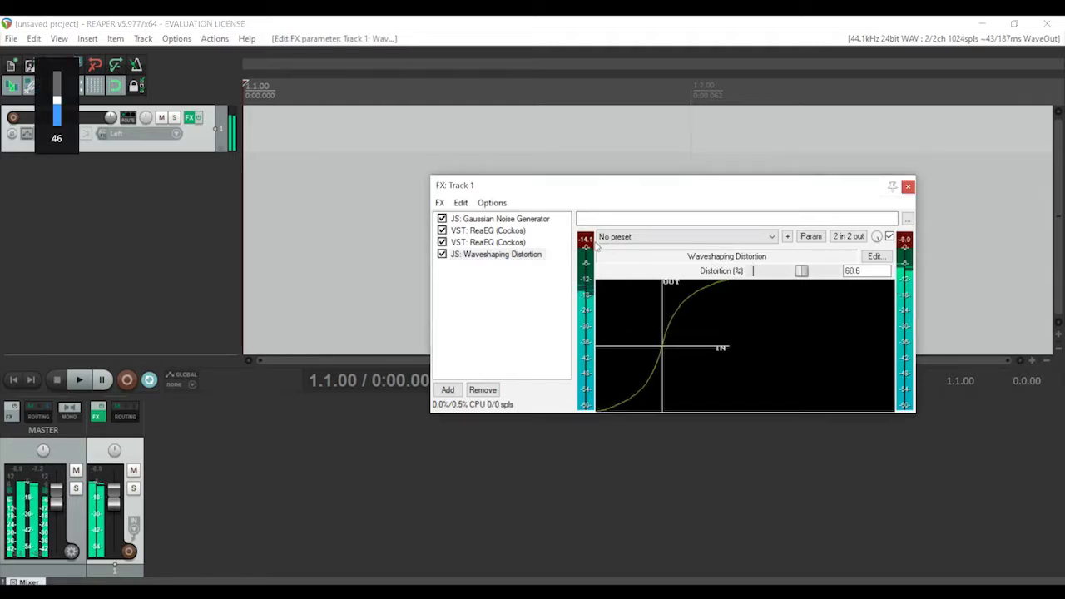
Try ReaVerb with the "sweetverbo" preset after the distortion, remove it from the chain, and reset the peak meters
left_click(439, 202)
left_click(449, 219)
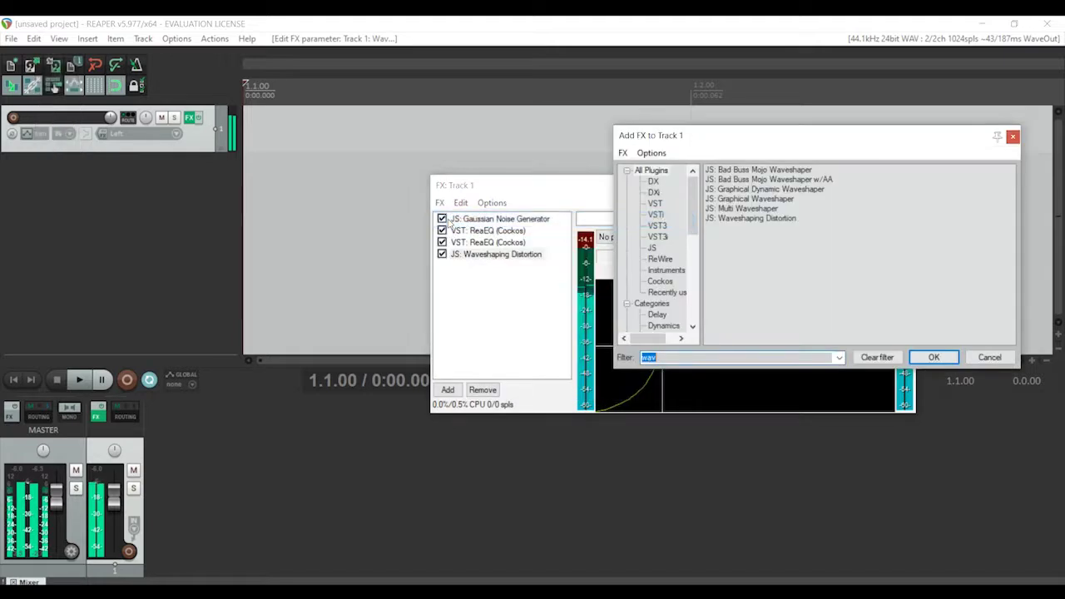
type("w")
key("BackSpace")
type("verb")
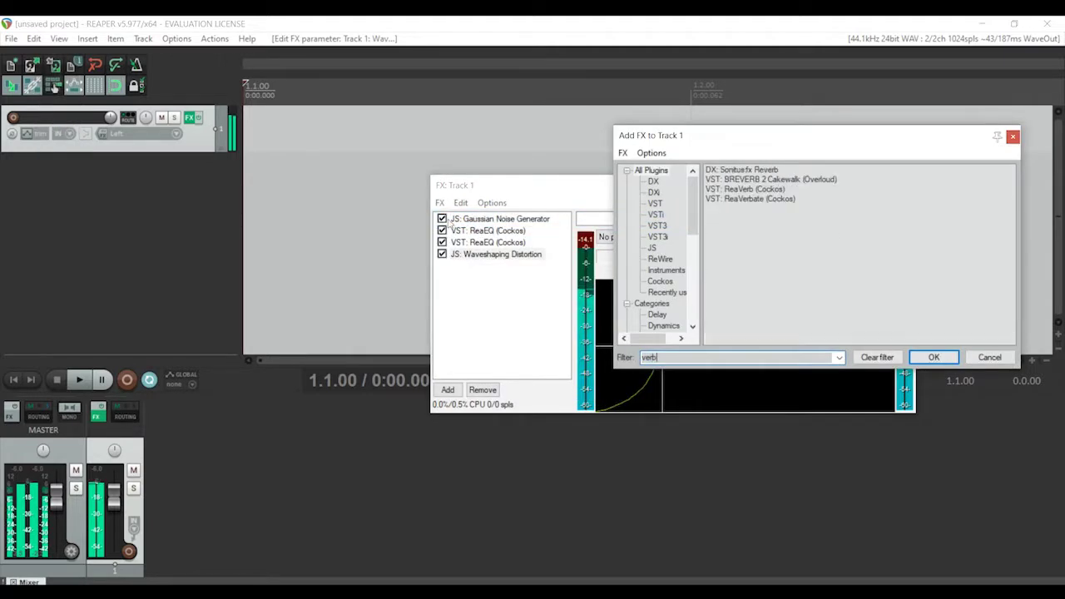
double_click(743, 192)
left_click(674, 237)
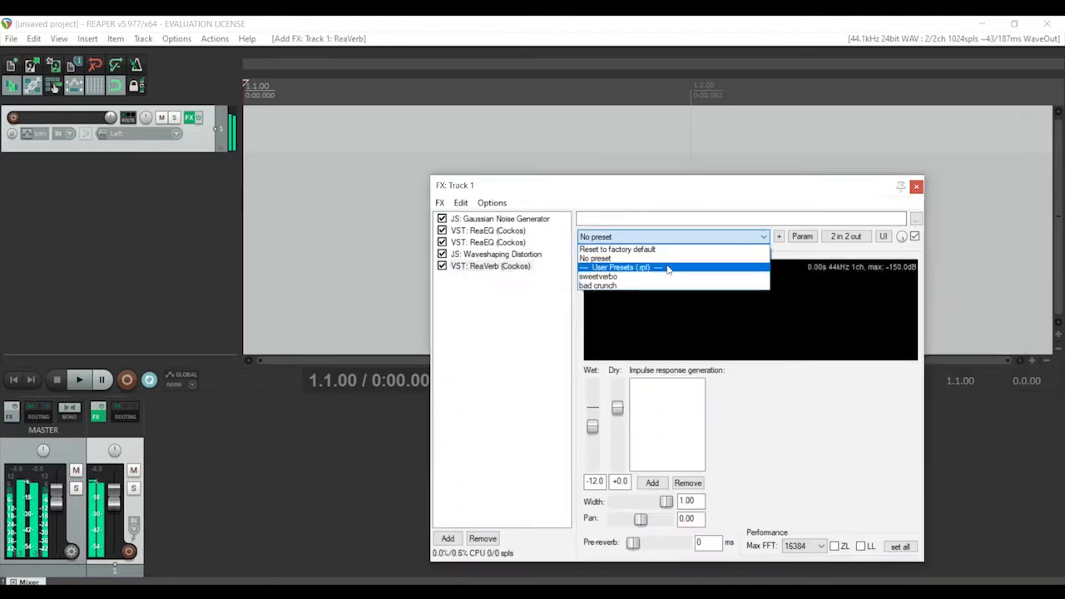
left_click(666, 276)
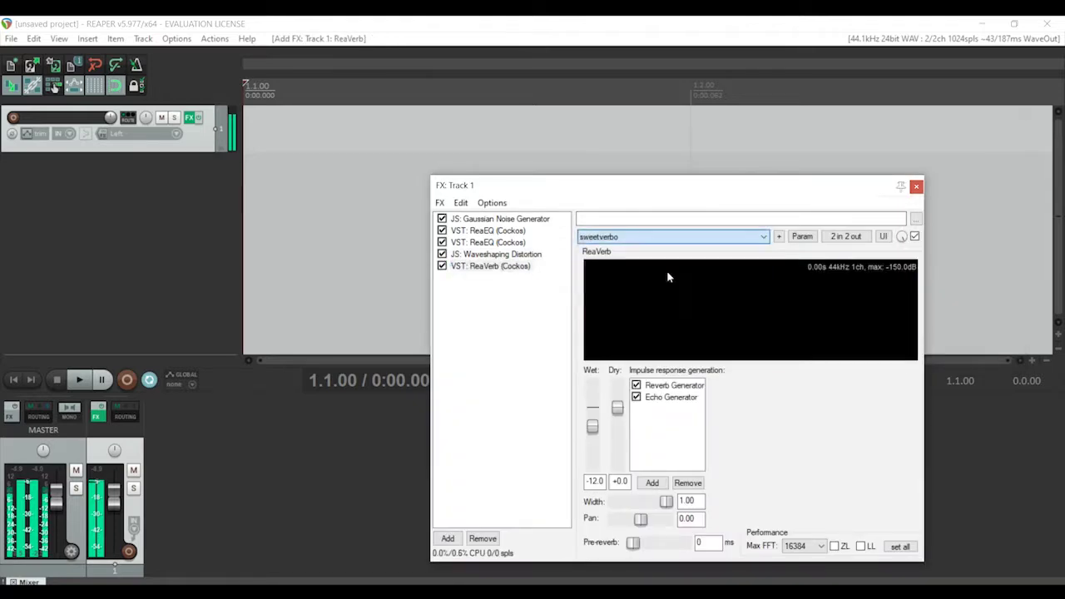
left_click(522, 268)
key("Delete")
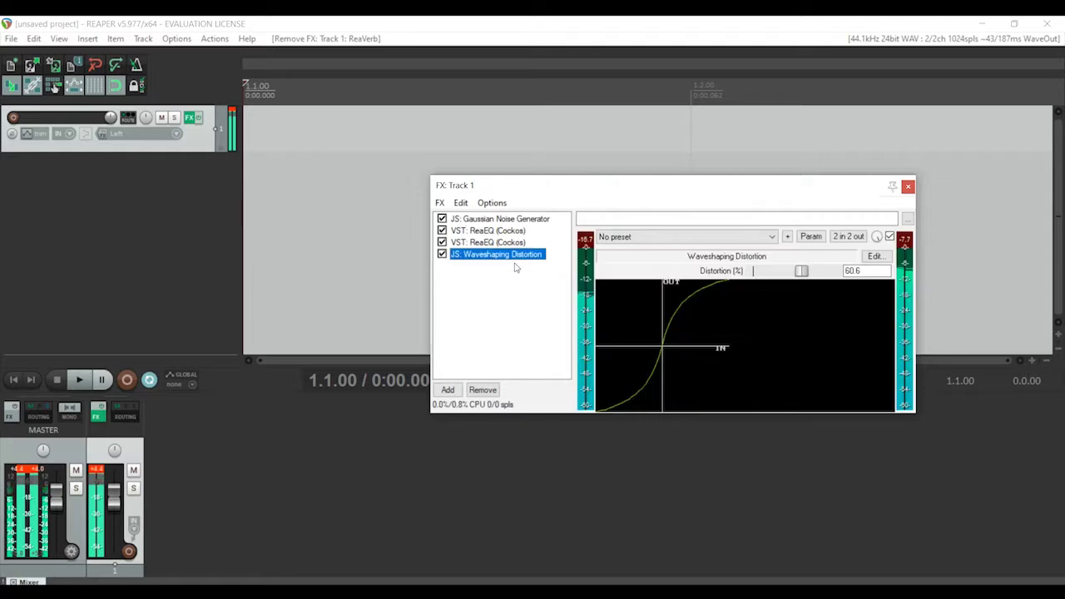
left_click(94, 470)
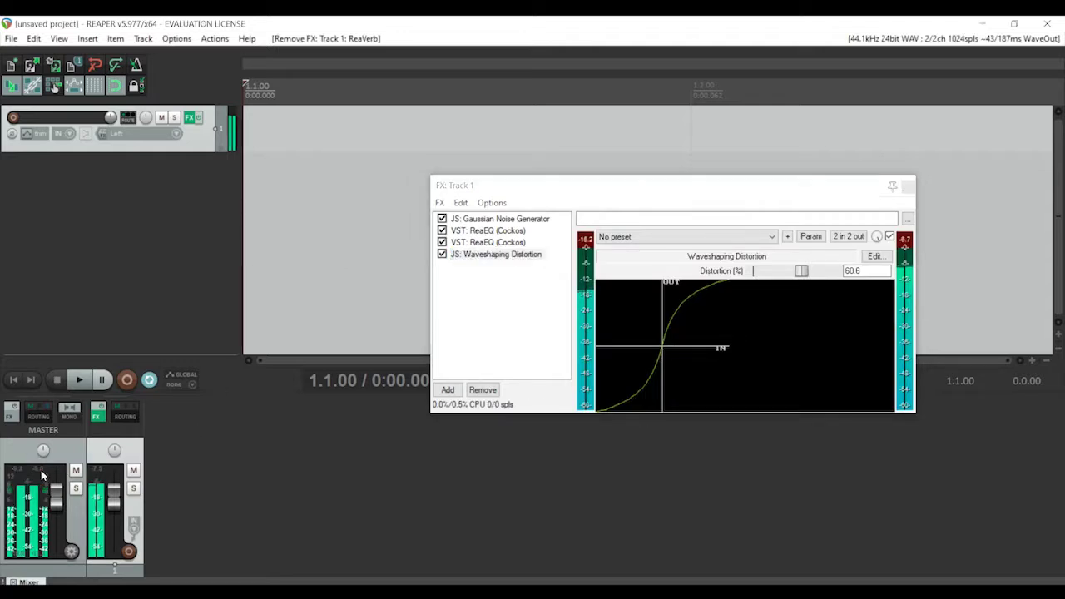
Add JS: Graphical Dynamic Waveshaper after the distortion and bend its transfer curve slightly near the centre
left_click(439, 203)
left_click(458, 216)
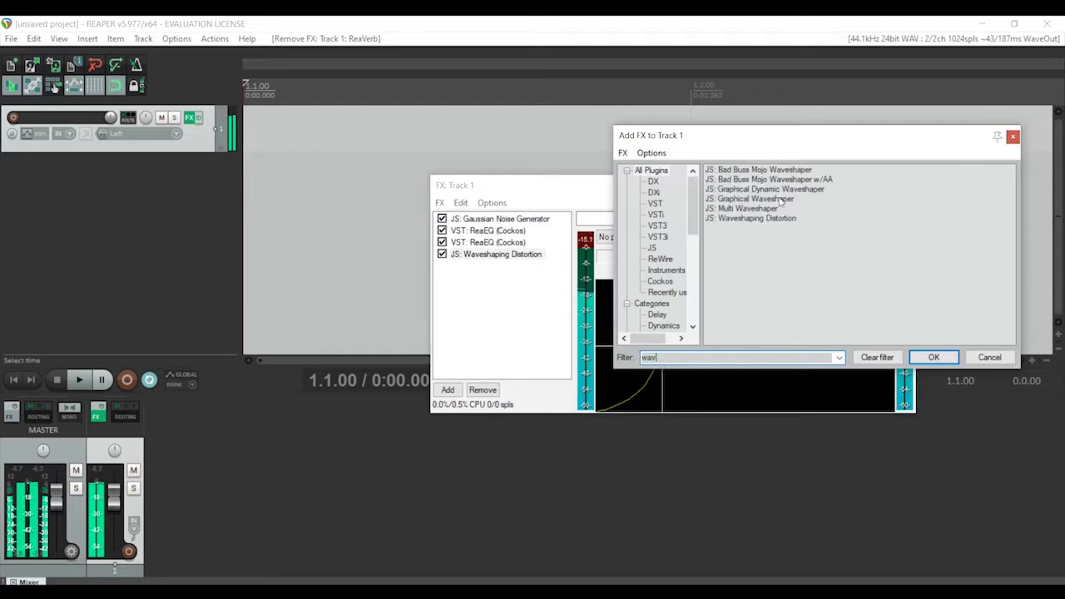
double_click(773, 191)
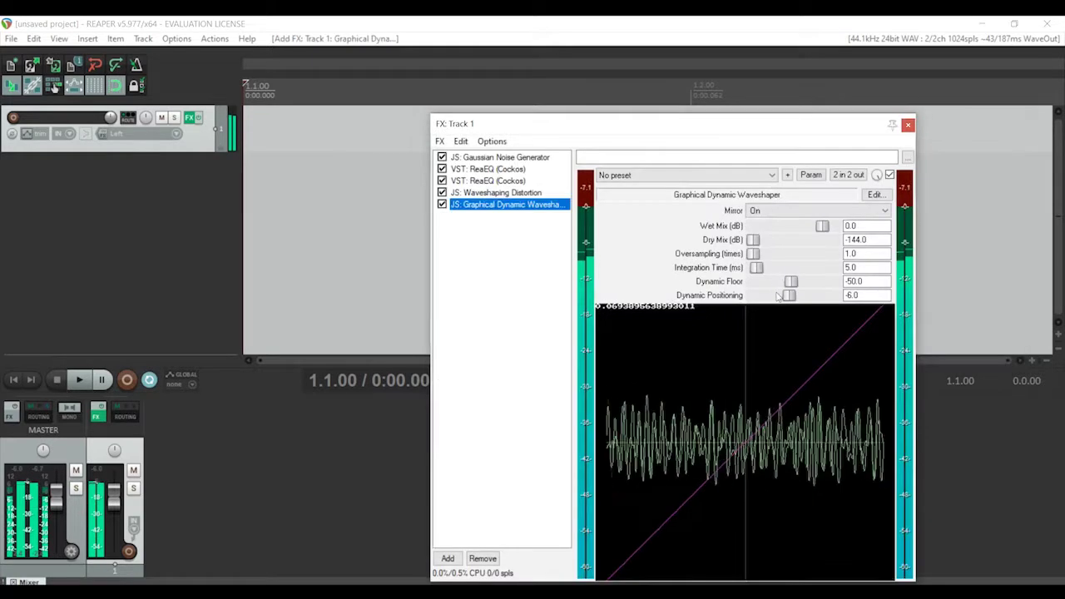
mouse_move(757, 433)
left_mouse_down()
mouse_move(865, 333)
mouse_move(821, 428)
mouse_move(741, 483)
mouse_move(709, 482)
mouse_move(797, 401)
mouse_move(634, 566)
mouse_move(653, 531)
mouse_move(756, 443)
mouse_move(768, 416)
mouse_move(748, 439)
left_mouse_up()
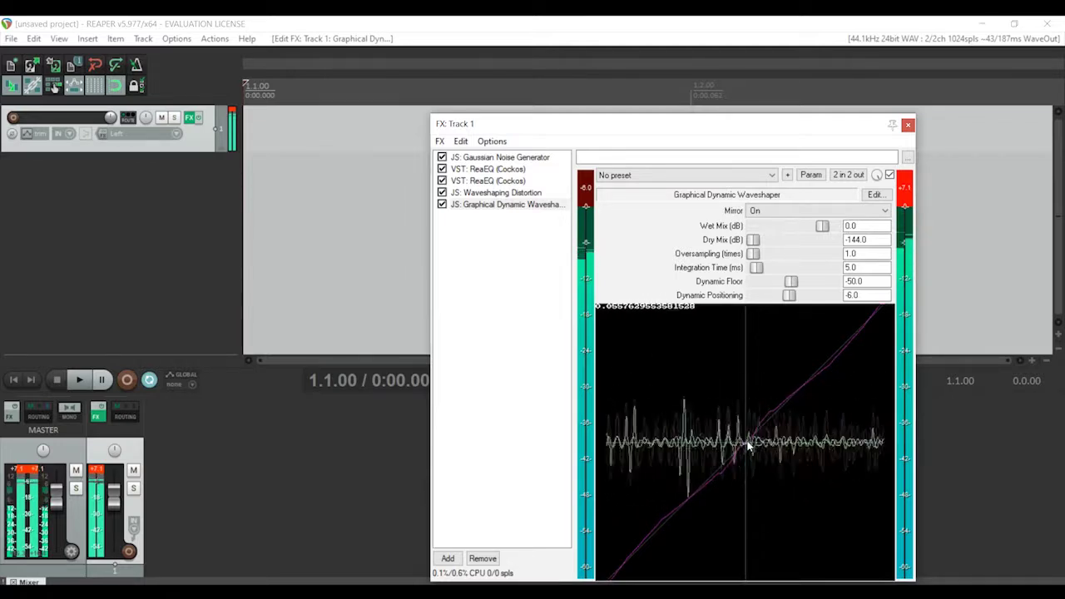
key("XF86AudioLowerVolume")
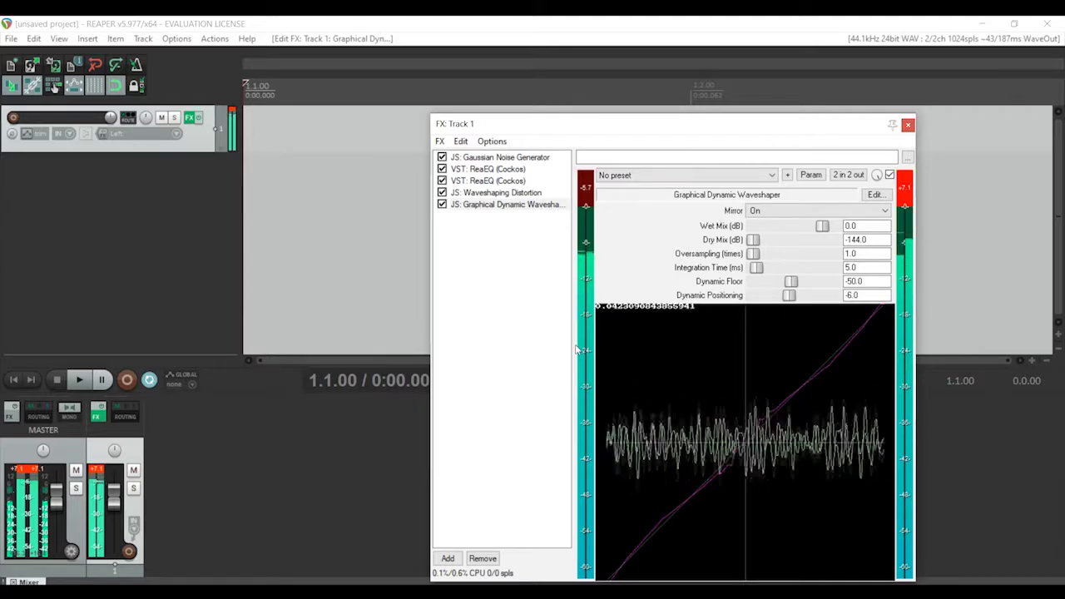
Add a third ReaEQ after the Graphical Dynamic Waveshaper and make its band 1 a low pass at about 10 kHz
left_click(439, 140)
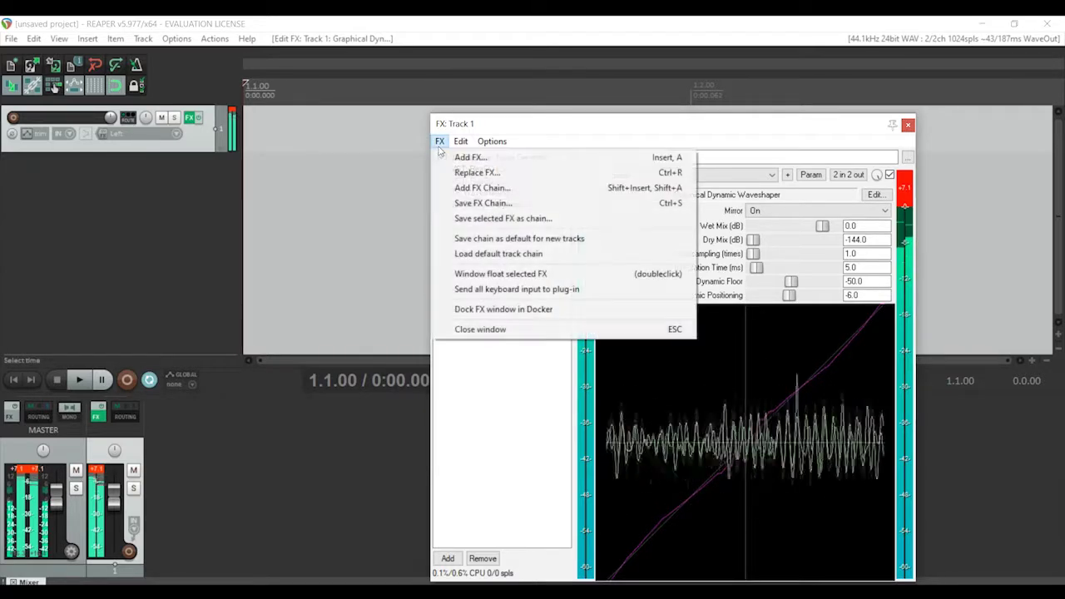
left_click(452, 183)
type("eq")
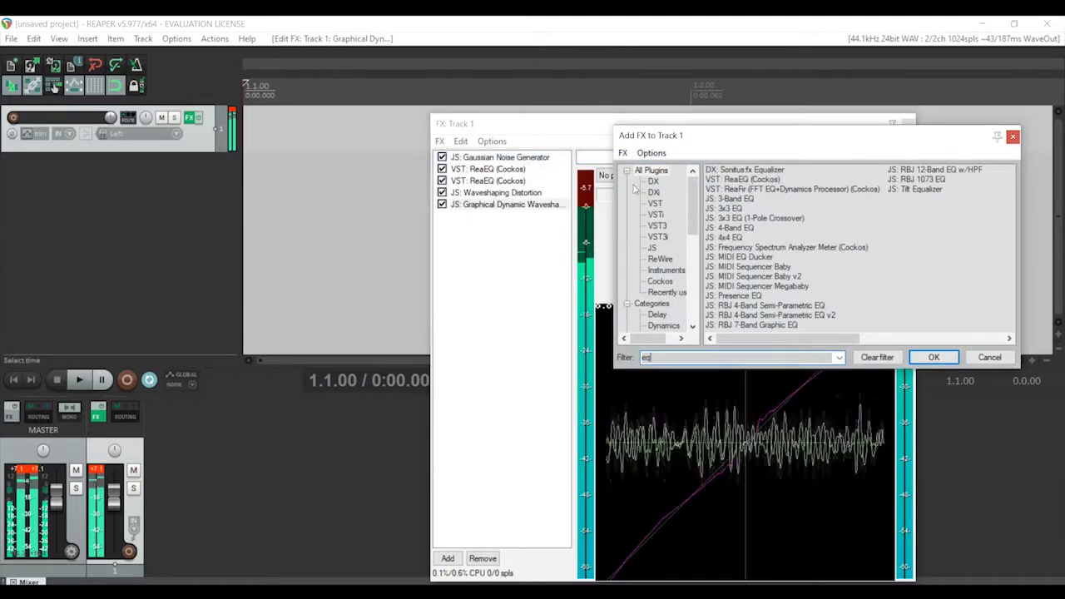
left_click(753, 181)
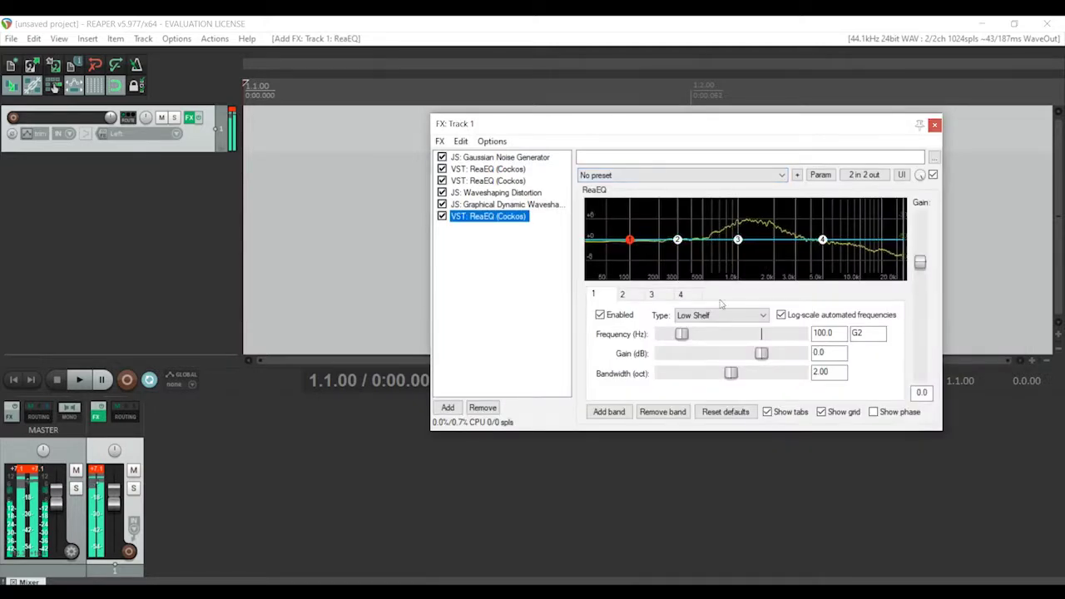
left_click(718, 316)
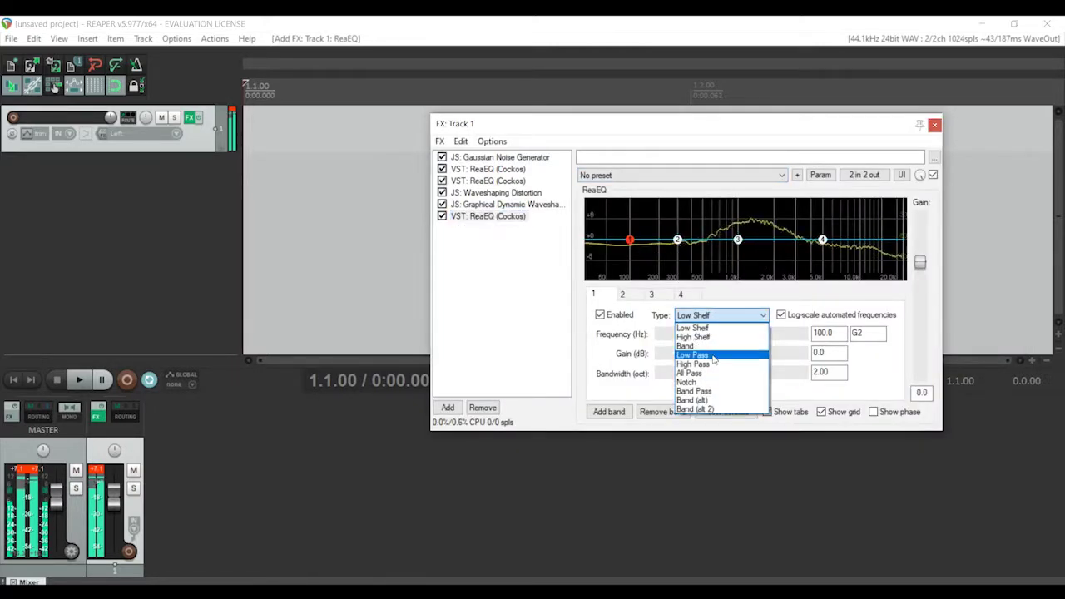
left_click(713, 355)
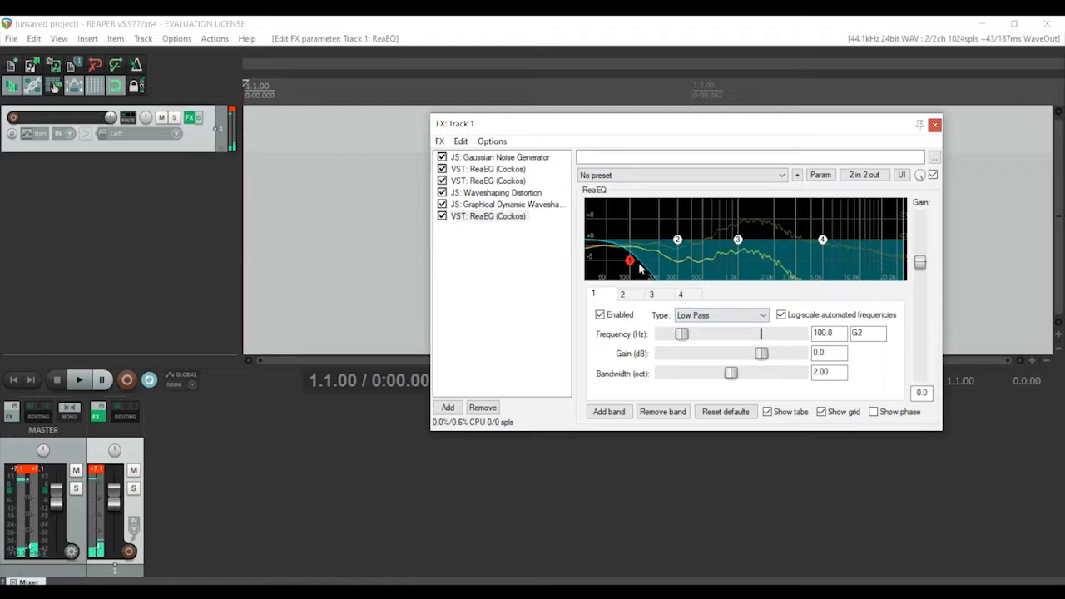
left_click_drag(630, 259, 850, 260)
Make band 2 of the new ReaEQ a high pass at about 568.5 Hz and raise band 1's low-pass frequency to about 14669 Hz
left_click(678, 240)
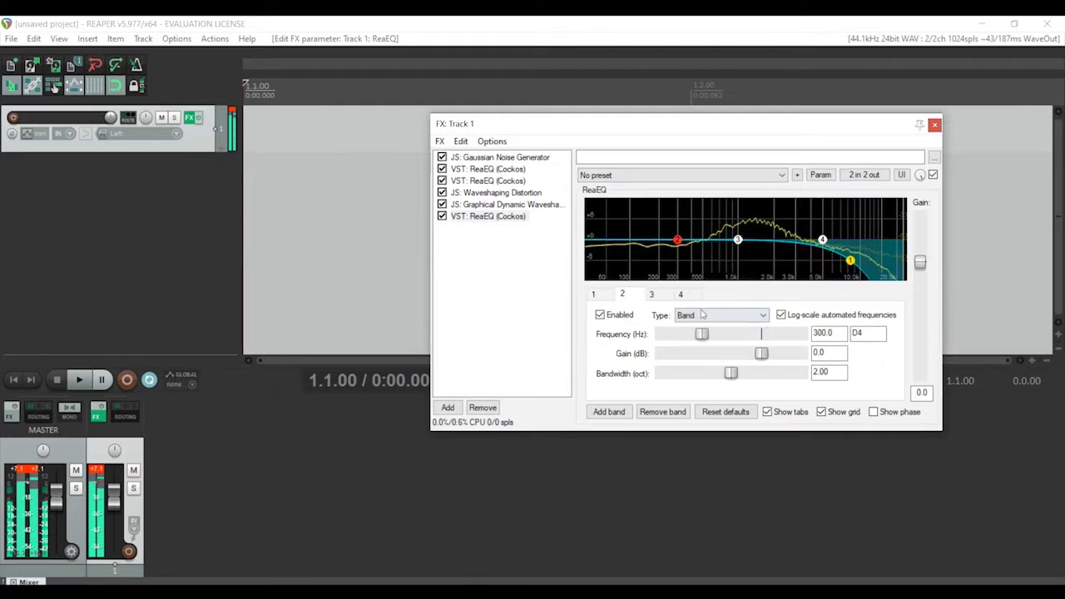
left_click(717, 316)
left_click(713, 365)
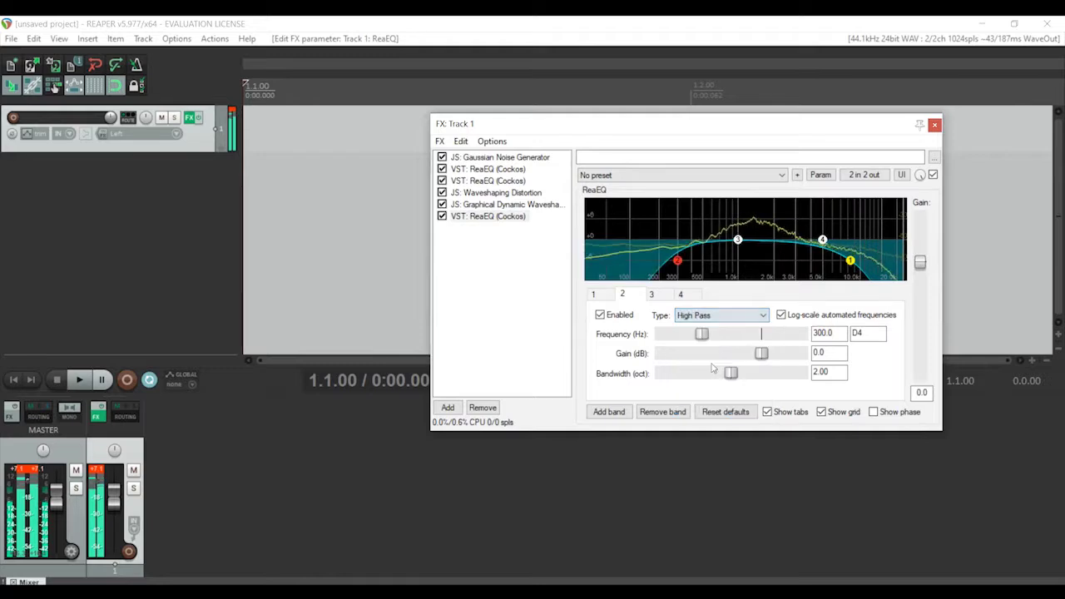
left_click_drag(678, 261, 708, 289)
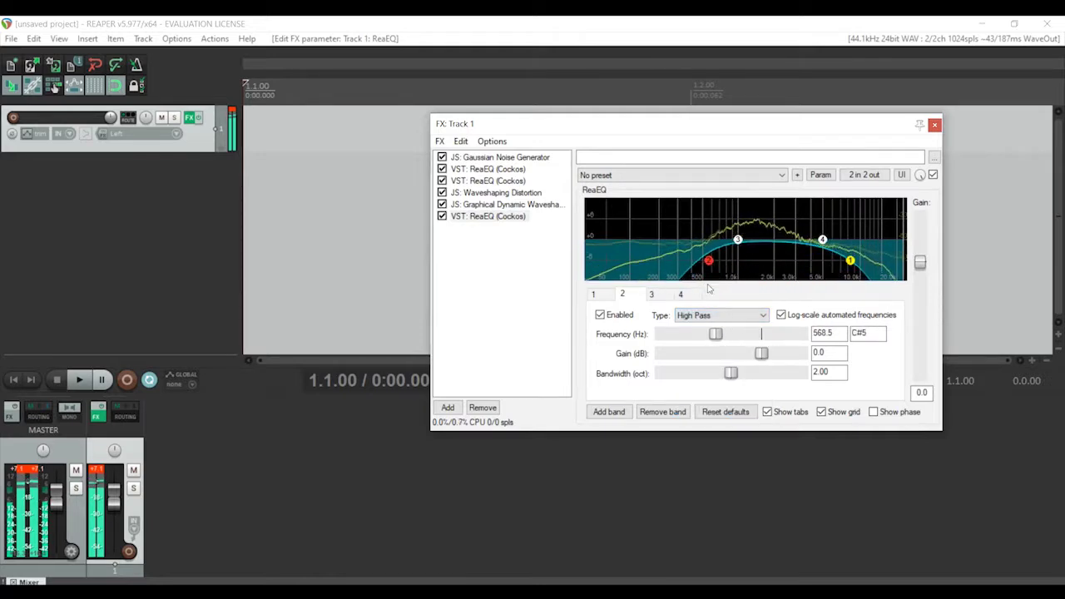
left_click(854, 261)
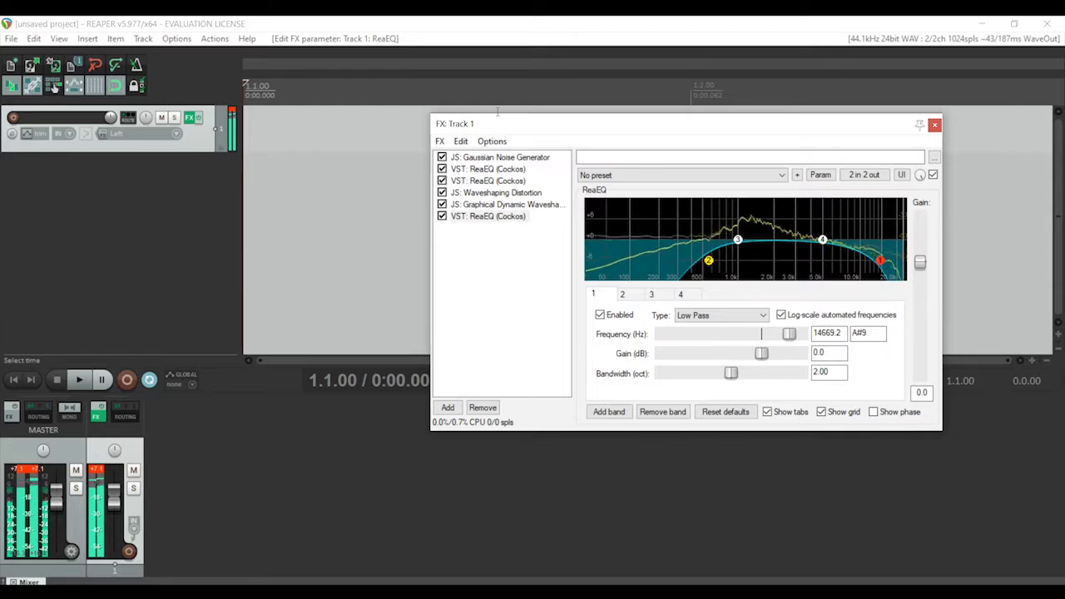
Add JS: Delay (Floaty) at the end of track 1's effect chain and close the chain window
left_click(440, 141)
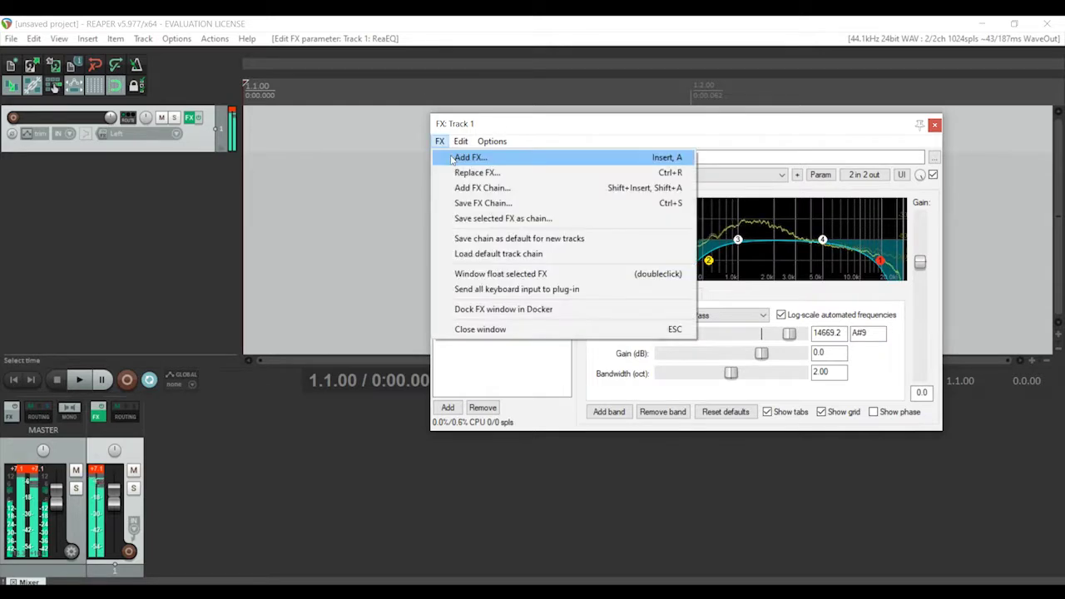
left_click(456, 156)
type("delay")
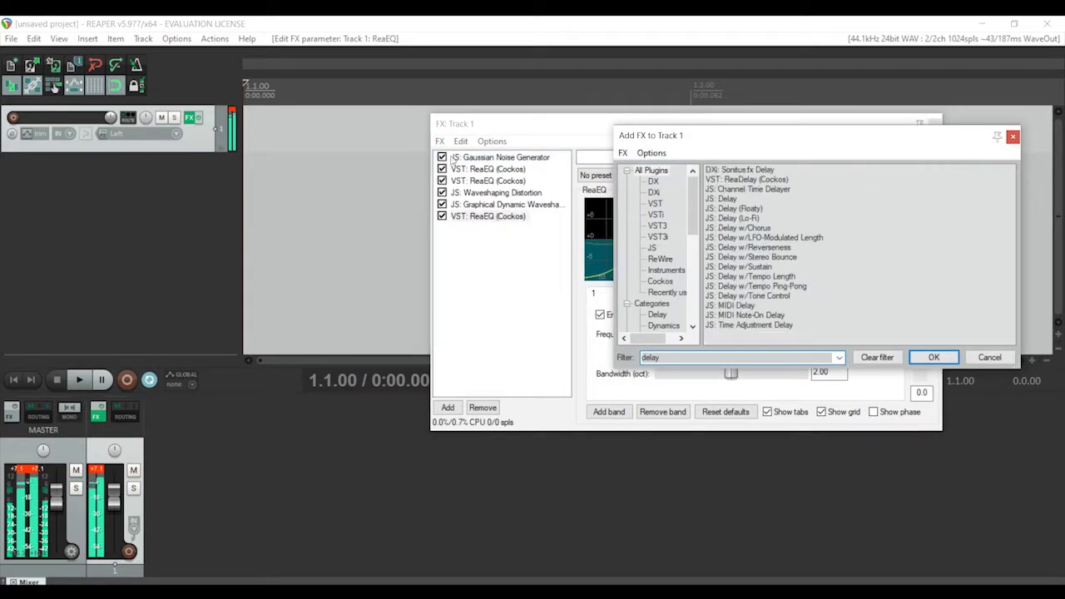
double_click(744, 210)
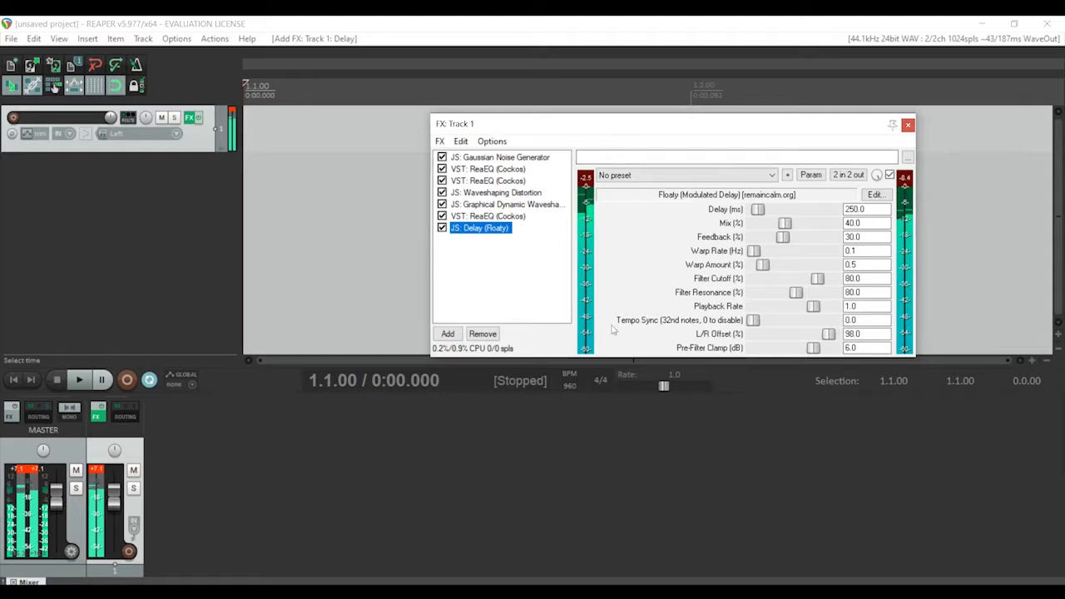
left_click(908, 124)
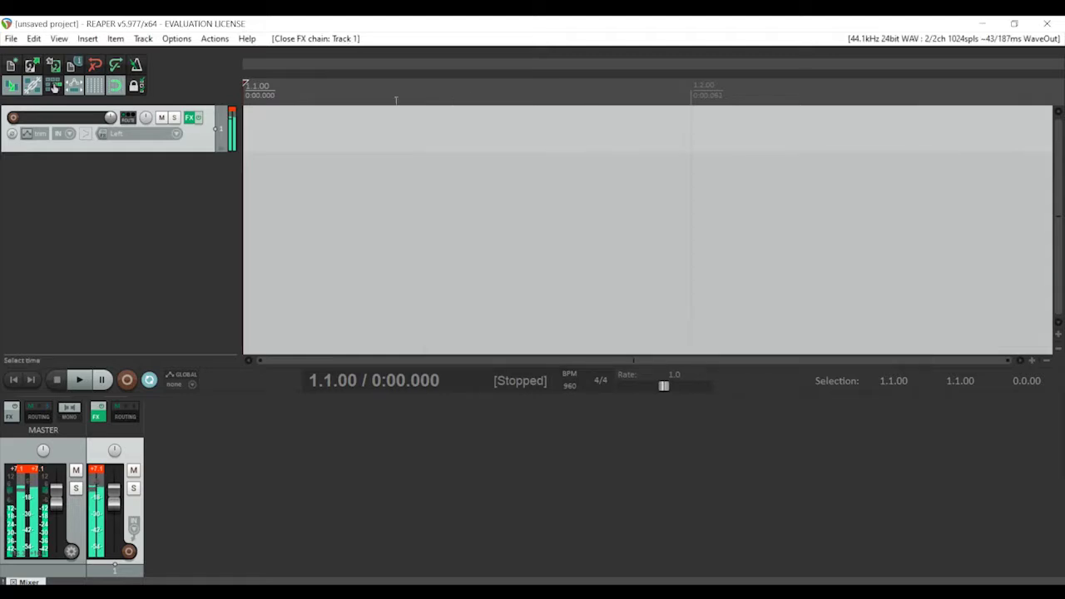
Mute track 1, add a second track and import the MASTER-WAVE-7 audio file onto it
left_click(162, 118)
double_click(330, 154)
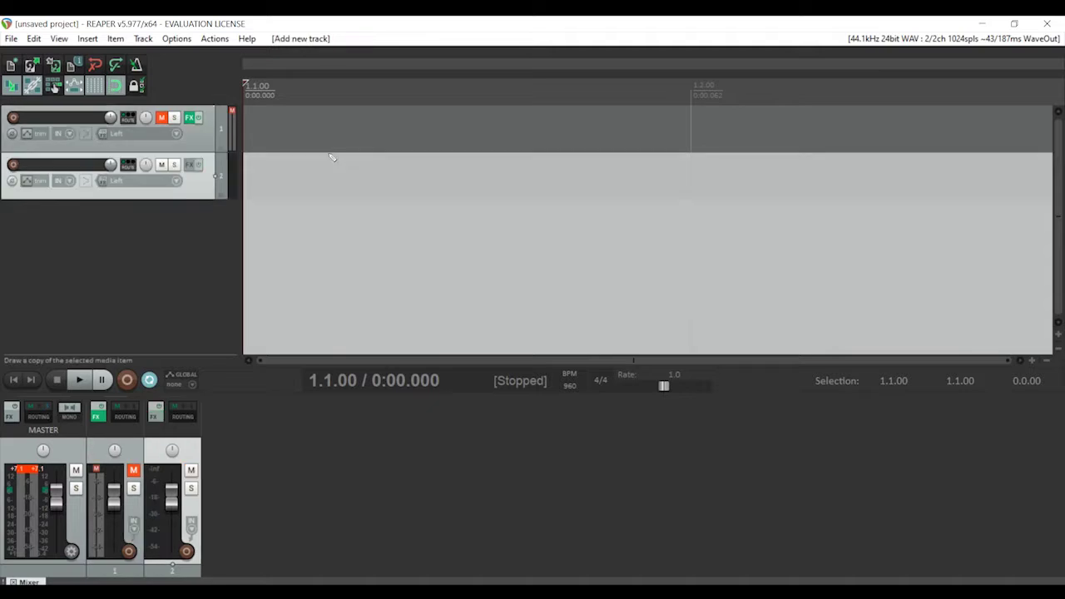
left_click(88, 38)
left_click(108, 52)
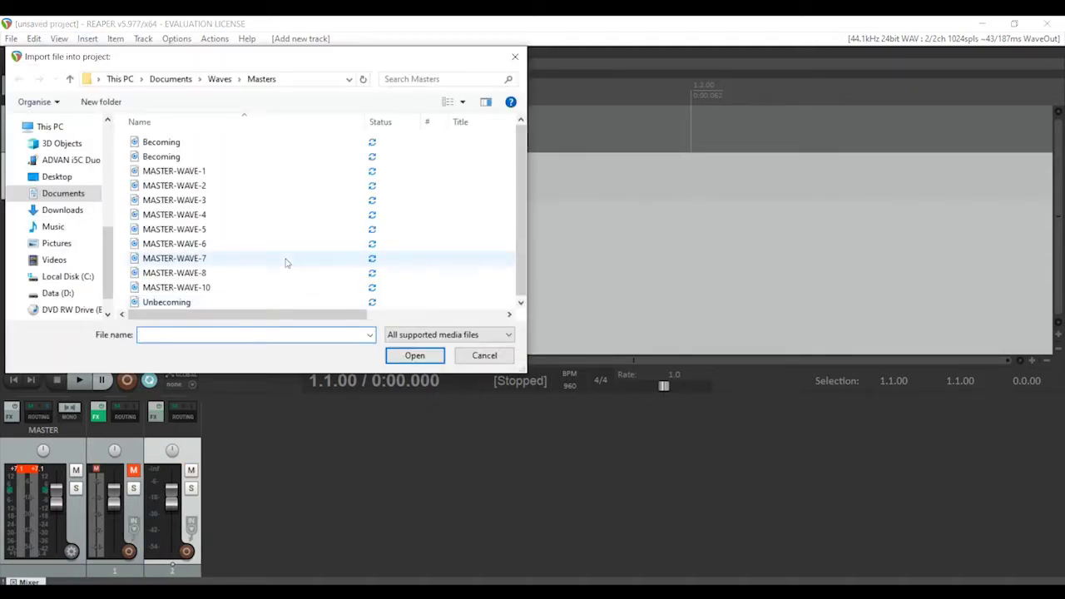
double_click(285, 258)
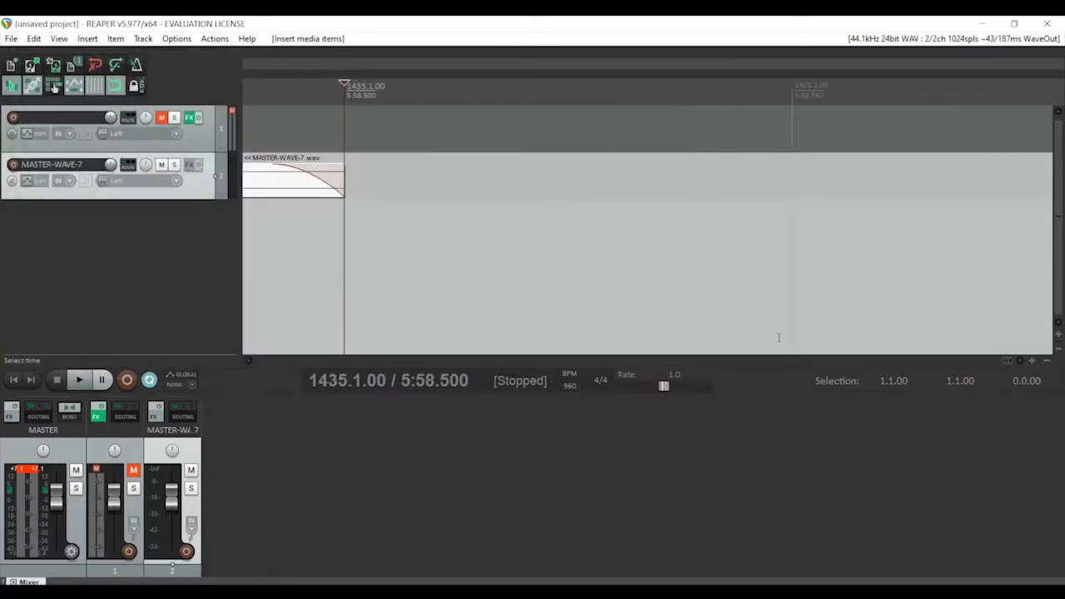
Create a time selection from the start to 0:56.000, mute the MASTER-WAVE-7 track, unmute track 1, and lower the system volume
scroll(1002, 362, "down", 6)
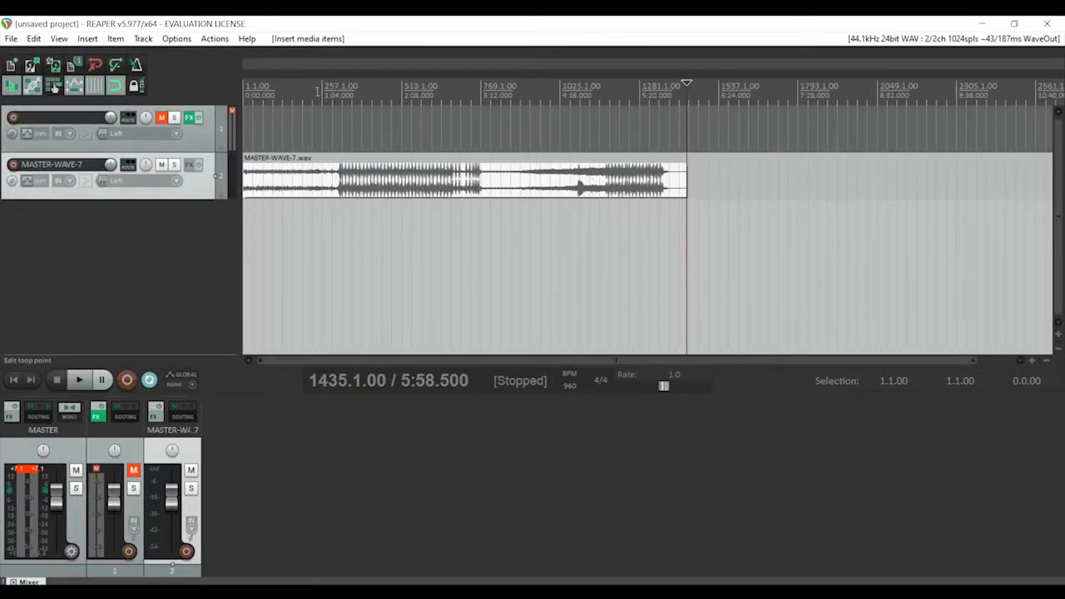
left_click(315, 92)
left_click_drag(313, 92, 246, 92)
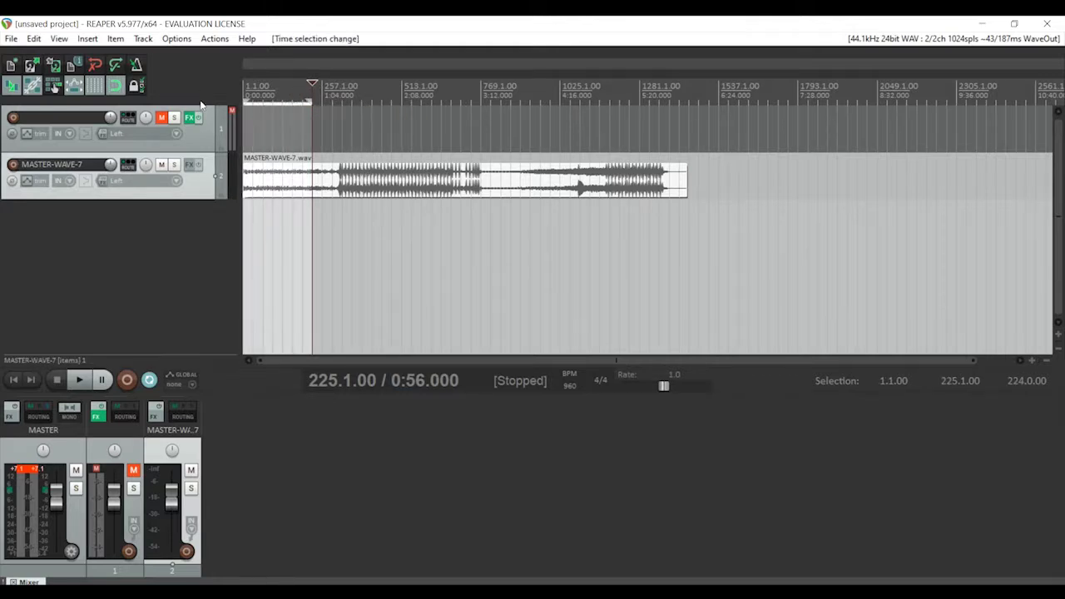
left_click(161, 165)
left_click(161, 120)
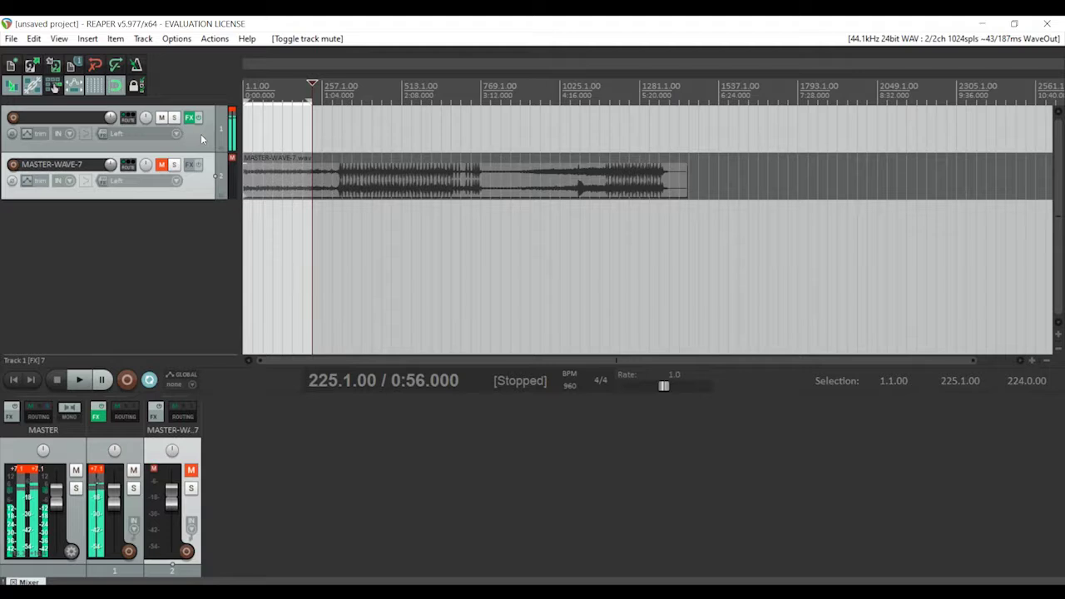
key("XF86AudioLowerVolume")
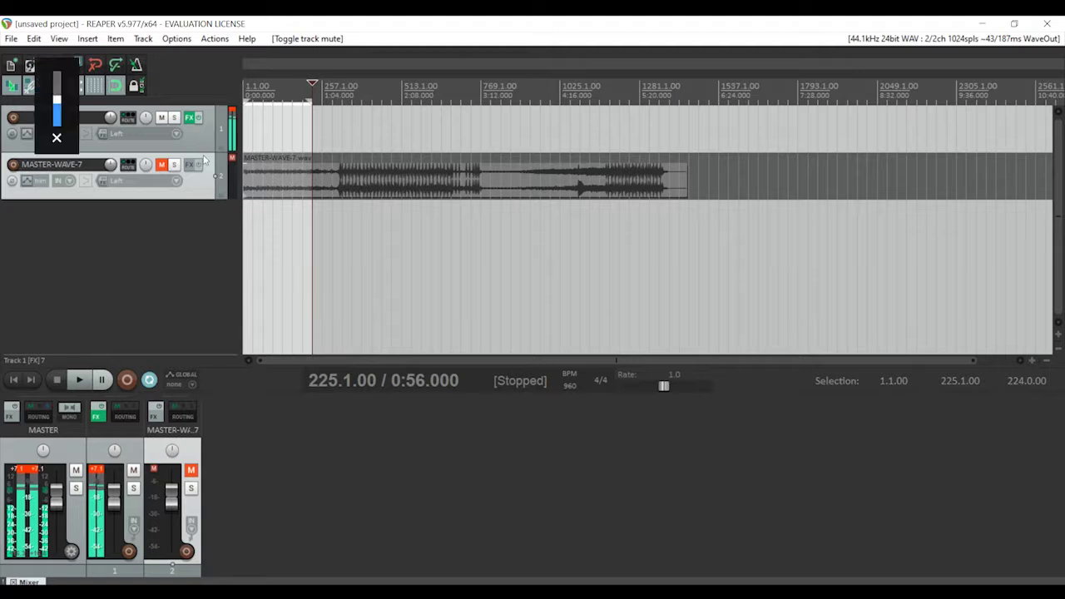
Set the render output to the Fresh Sounds folder with the file name "vinyl crackle", start rendering the entire project, and cancel that render
key("ctrl+alt+r")
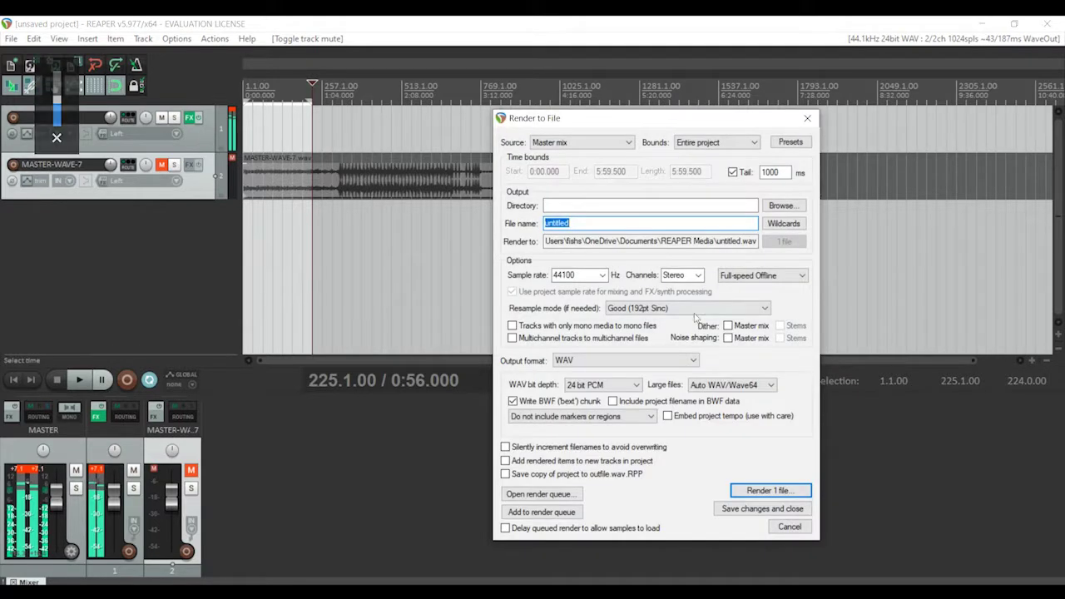
left_click(783, 204)
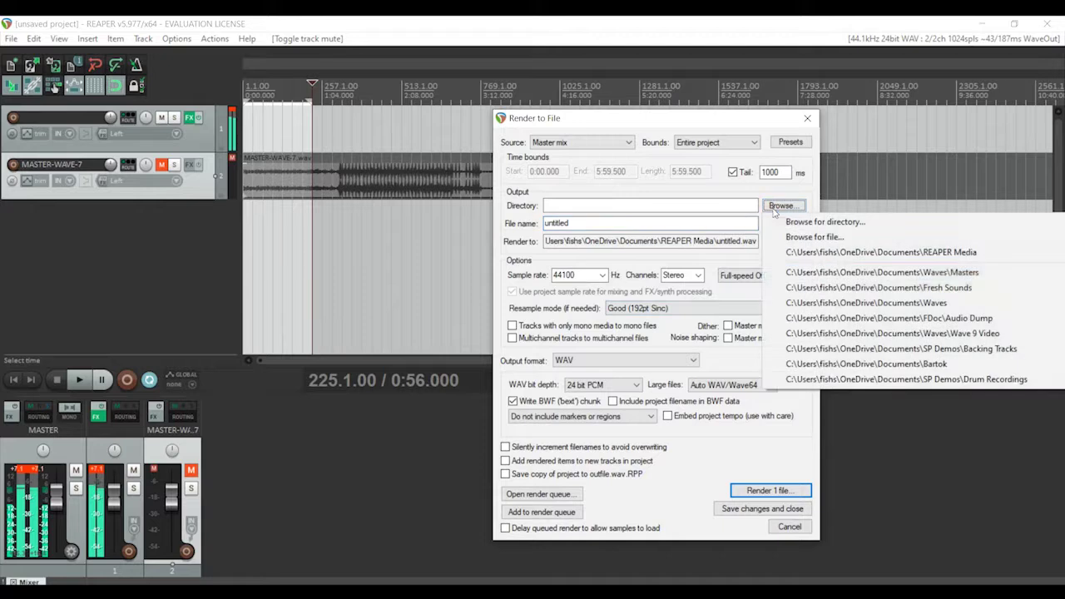
left_click(833, 287)
type("vin")
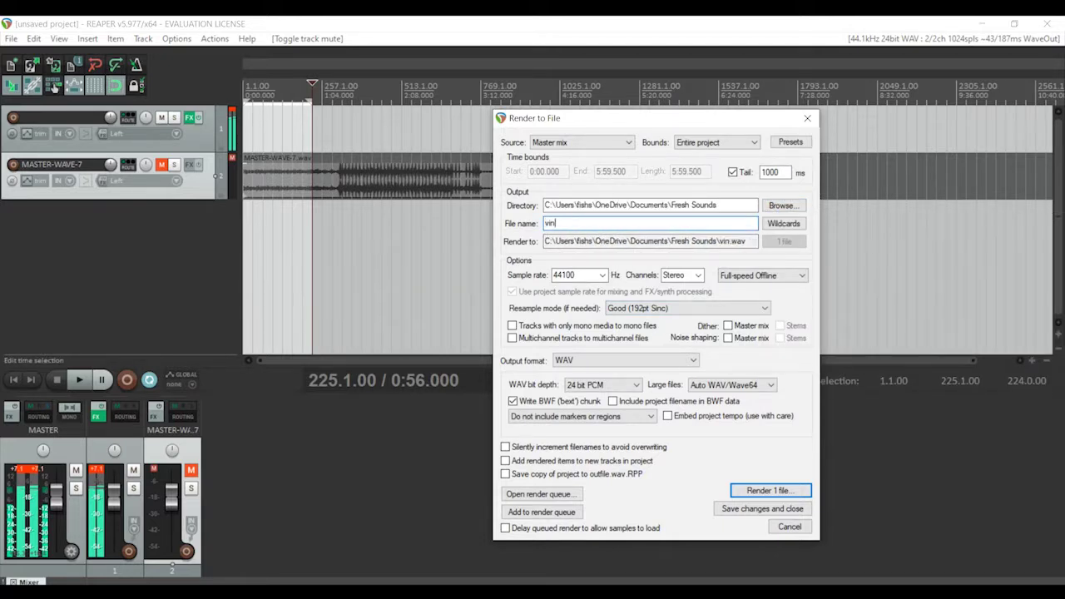
type("yl crackle")
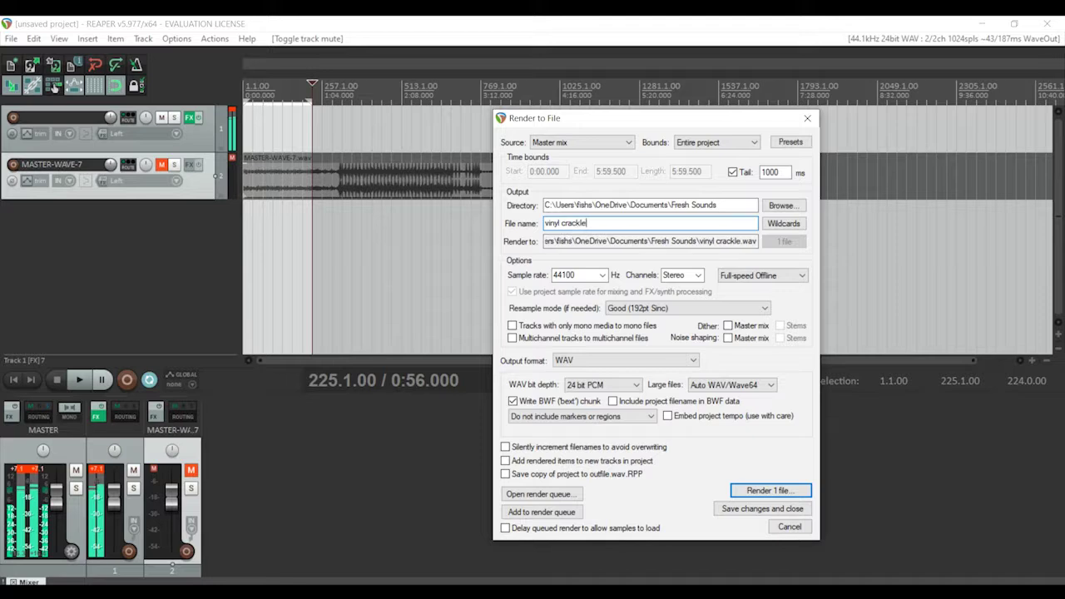
key("Return")
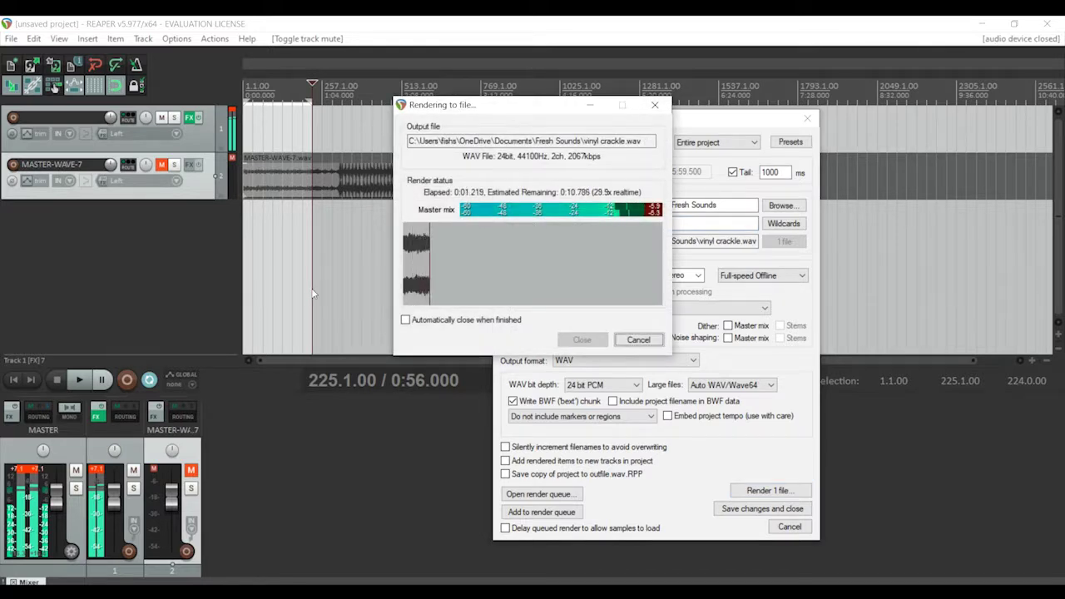
left_click(615, 340)
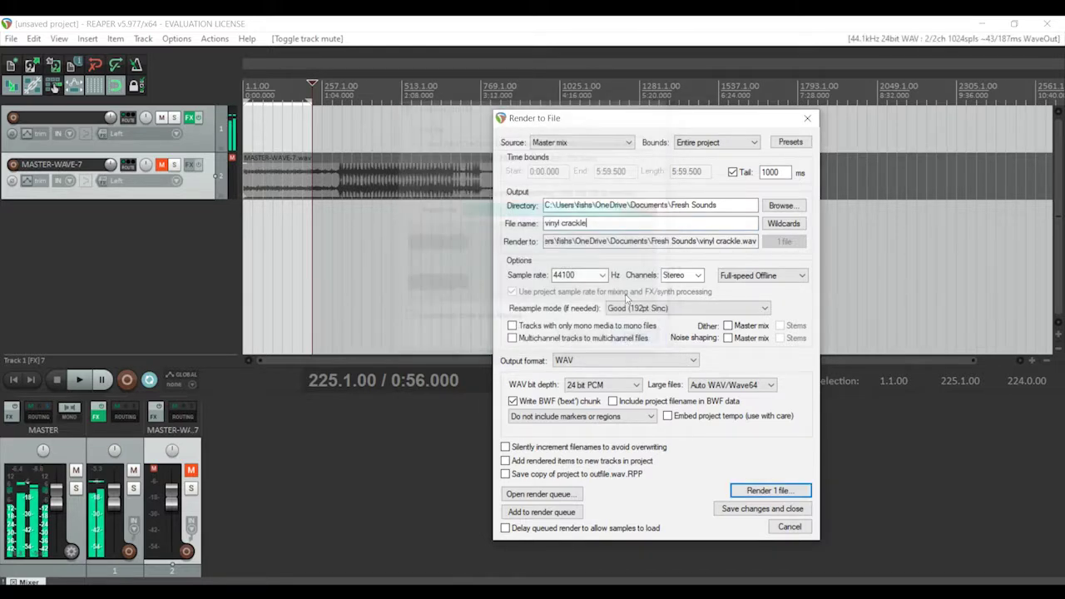
Limit the render bounds to the time selection and render the master mix, overwriting the existing "vinyl crackle" WAV file
left_click(703, 142)
left_click(699, 173)
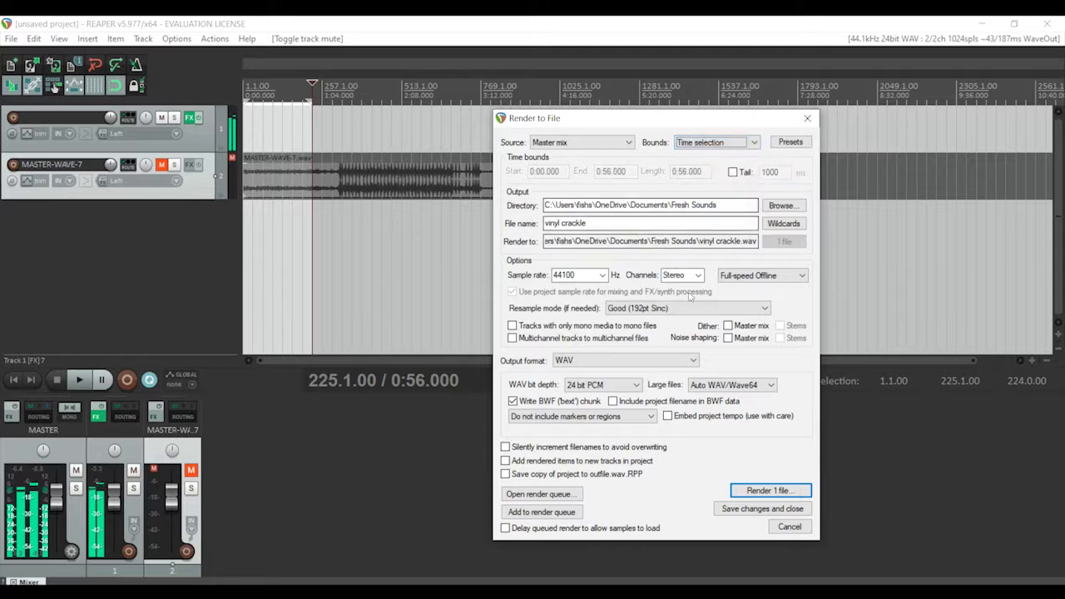
left_click(770, 490)
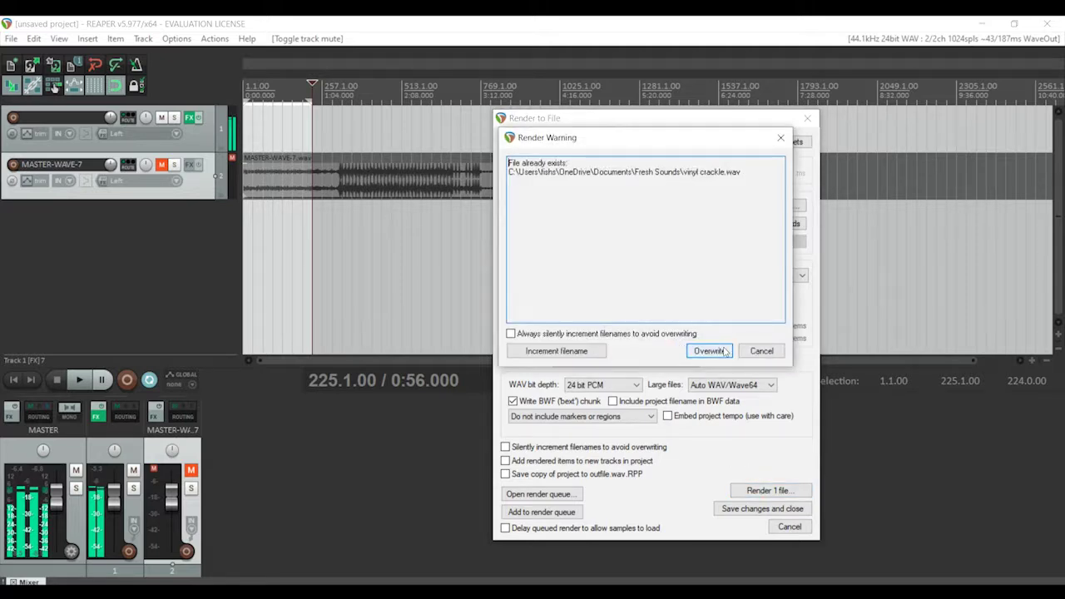
left_click(709, 351)
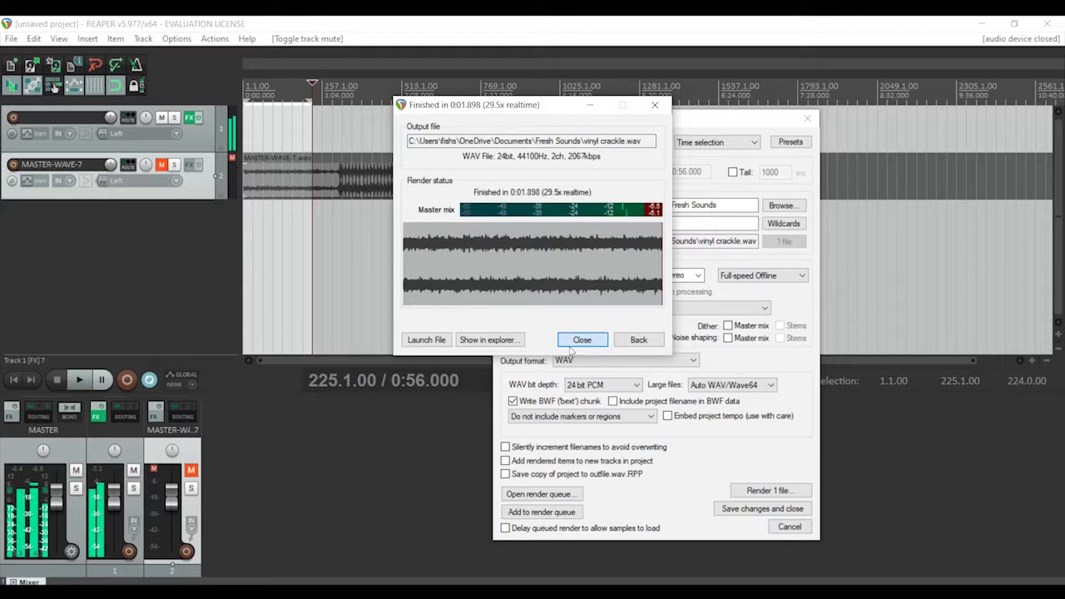
left_click(580, 340)
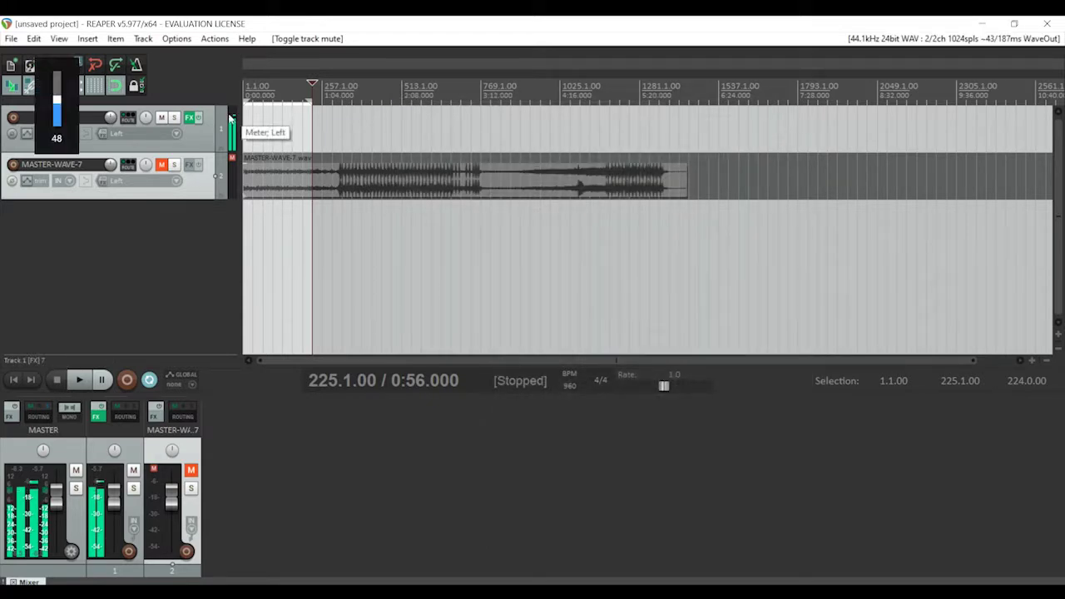
Add JS: Spectropaint Filter after the delay in track 1's effect chain and replace it with JS: Shelving Filter
left_click(190, 118)
left_click(440, 141)
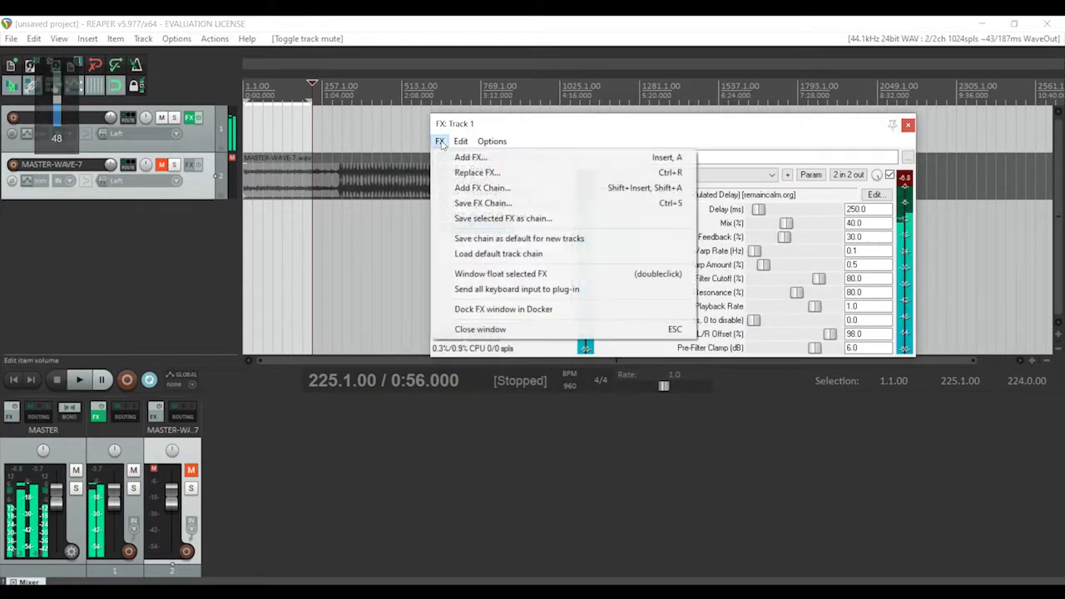
left_click(454, 157)
type("filt")
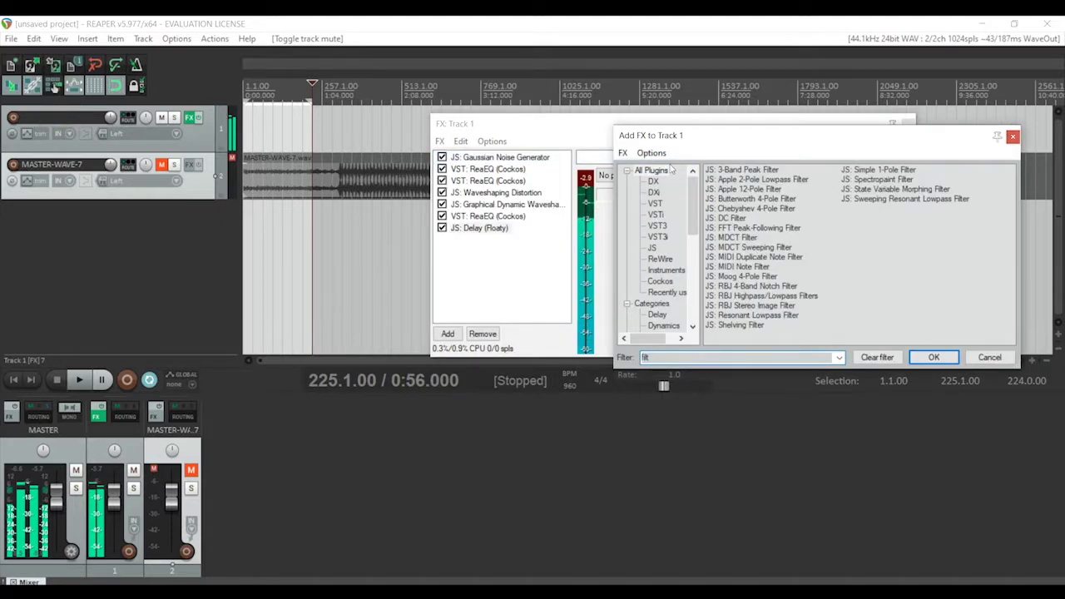
double_click(871, 181)
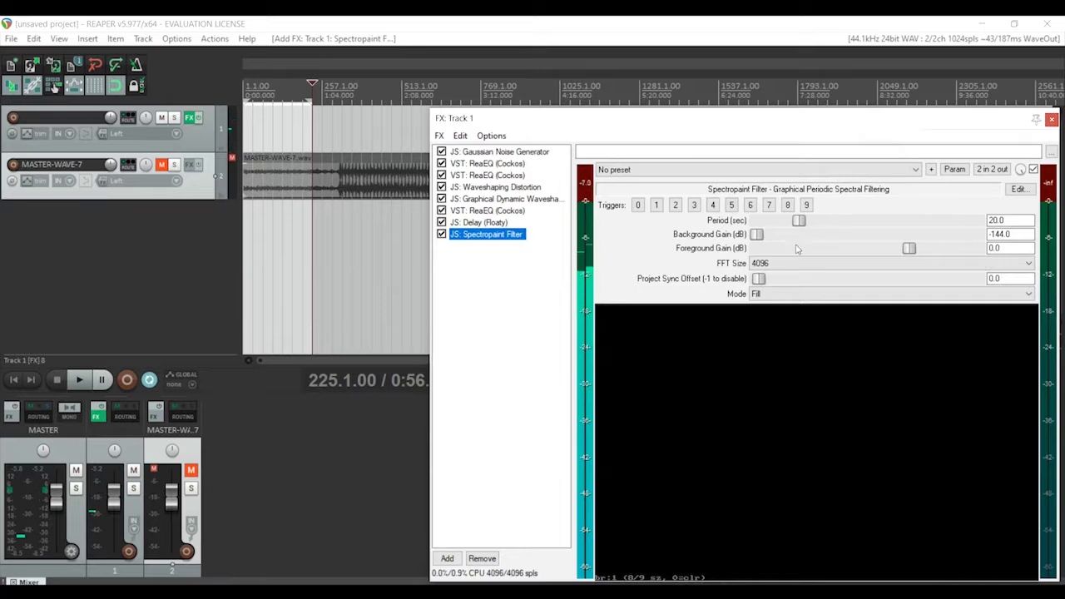
key("ctrl+r")
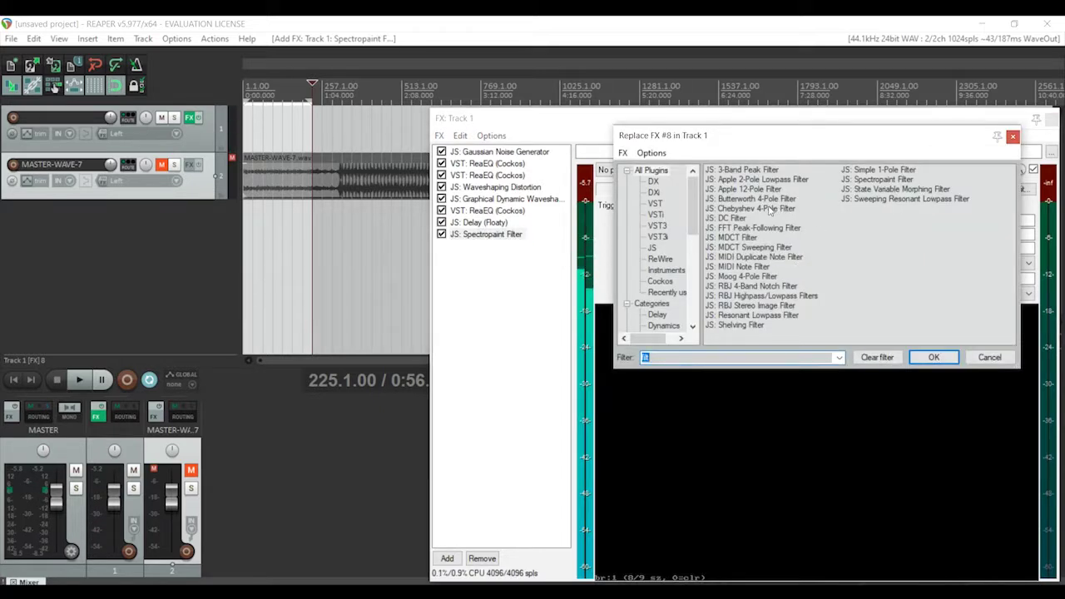
double_click(724, 329)
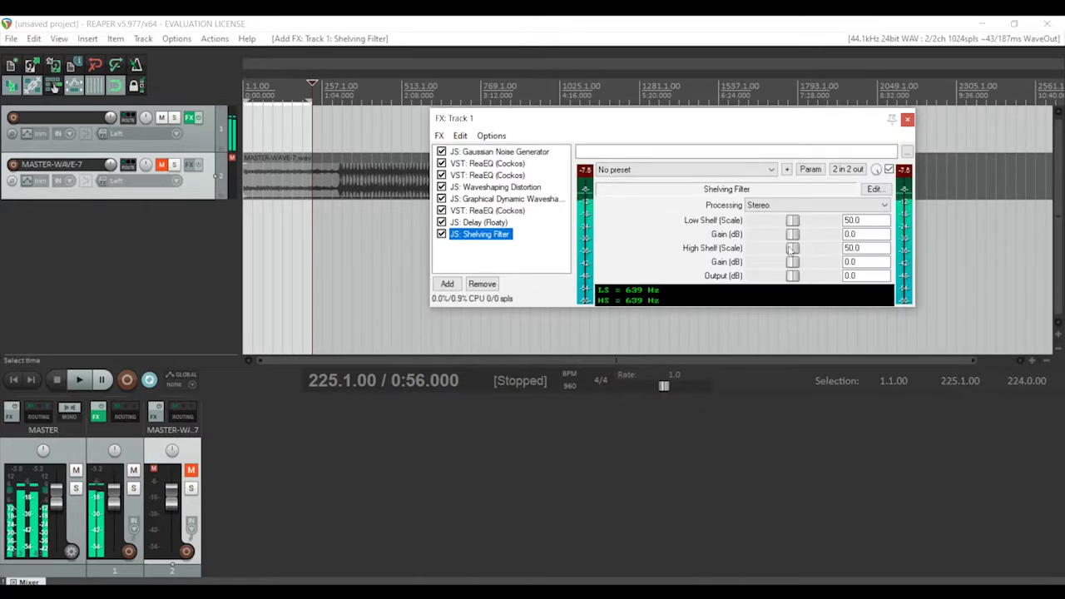
Set the Shelving Filter's high shelf to 100, low shelf to 86.75 and low shelf gain to -24 dB
left_click_drag(792, 249, 830, 256)
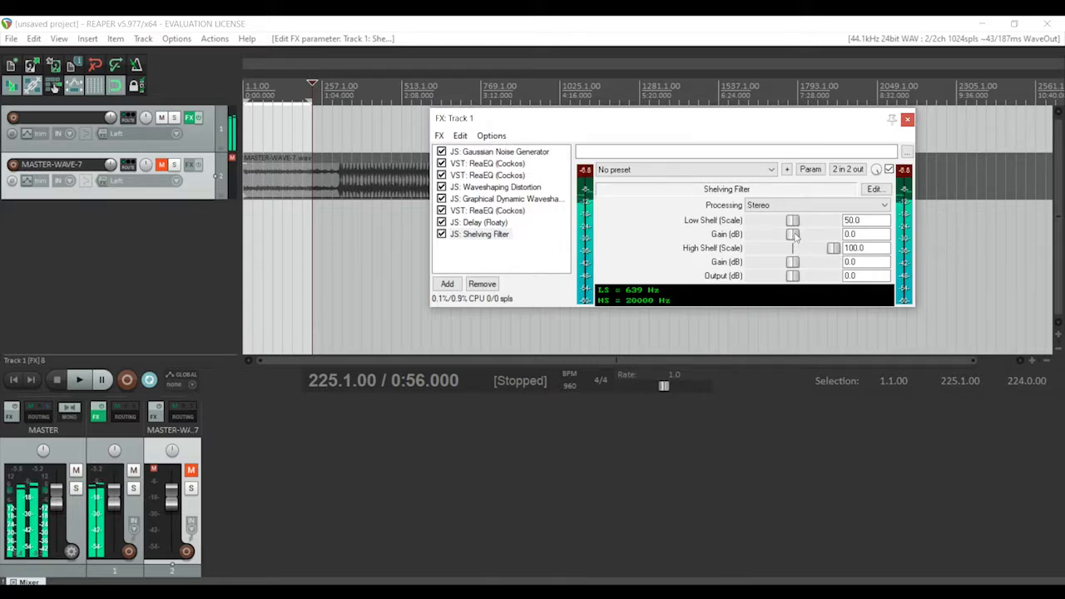
mouse_move(795, 236)
left_mouse_down()
mouse_move(749, 235)
mouse_move(809, 225)
left_mouse_up()
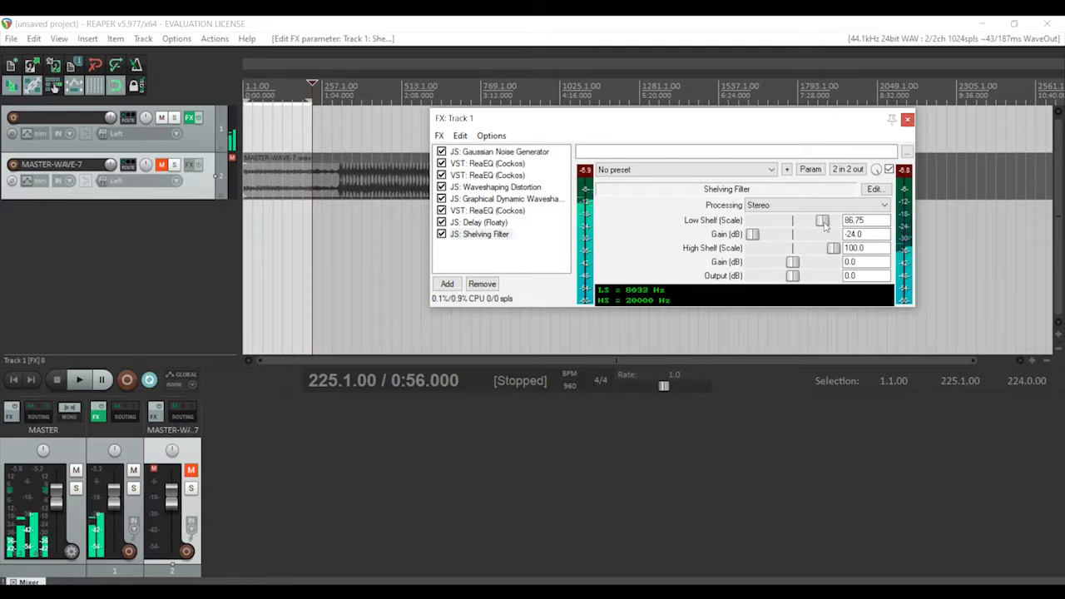
Add ReaEQ after the Shelving Filter in track 1's effect chain and replace it with JS: Auto-Wideness
left_click(440, 136)
left_click(491, 150)
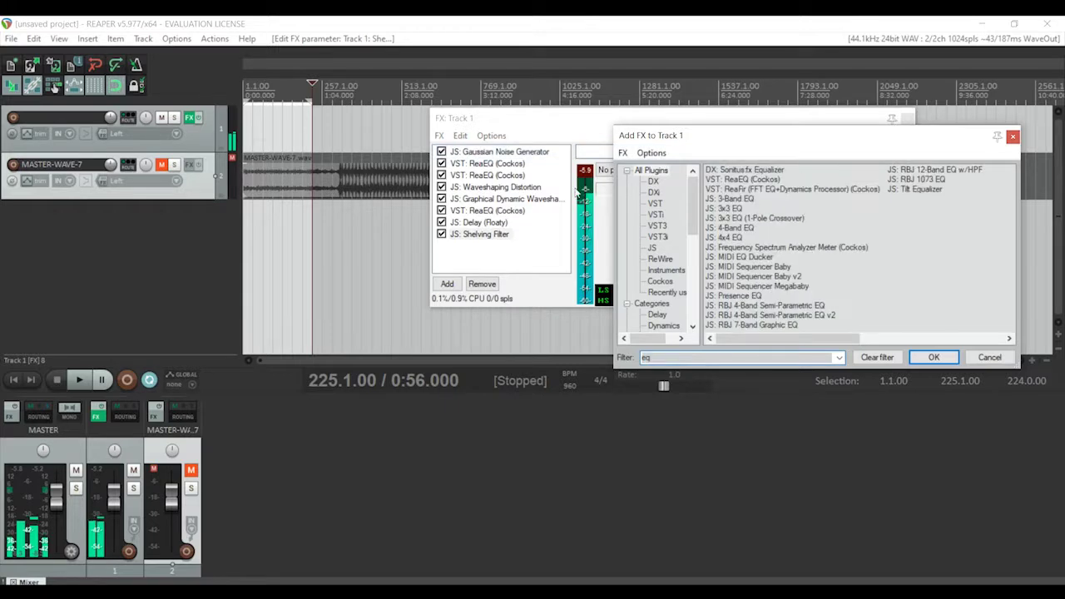
double_click(743, 179)
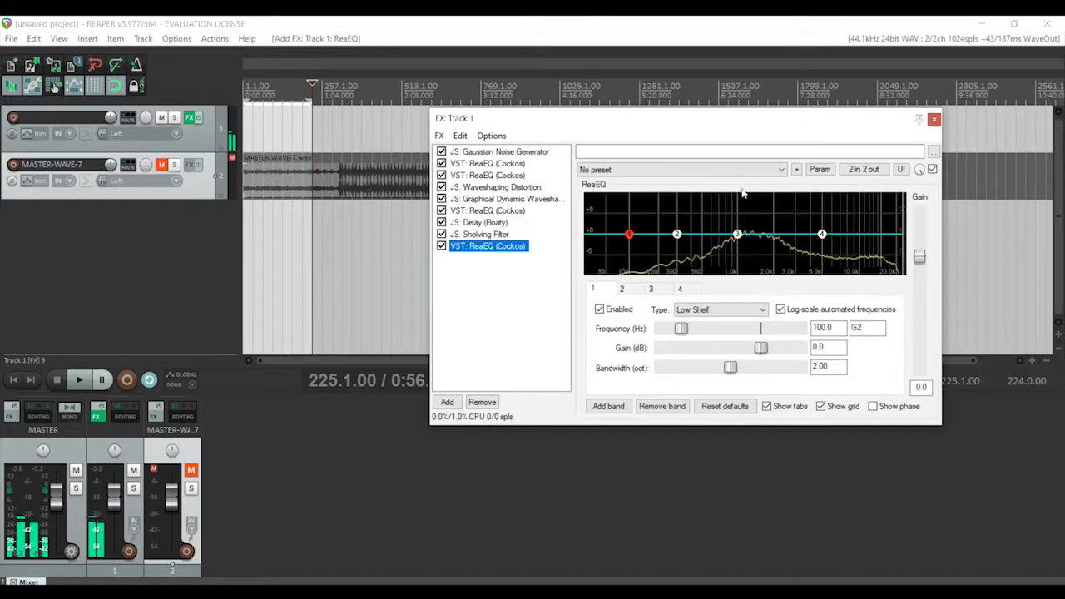
key("ctrl+r")
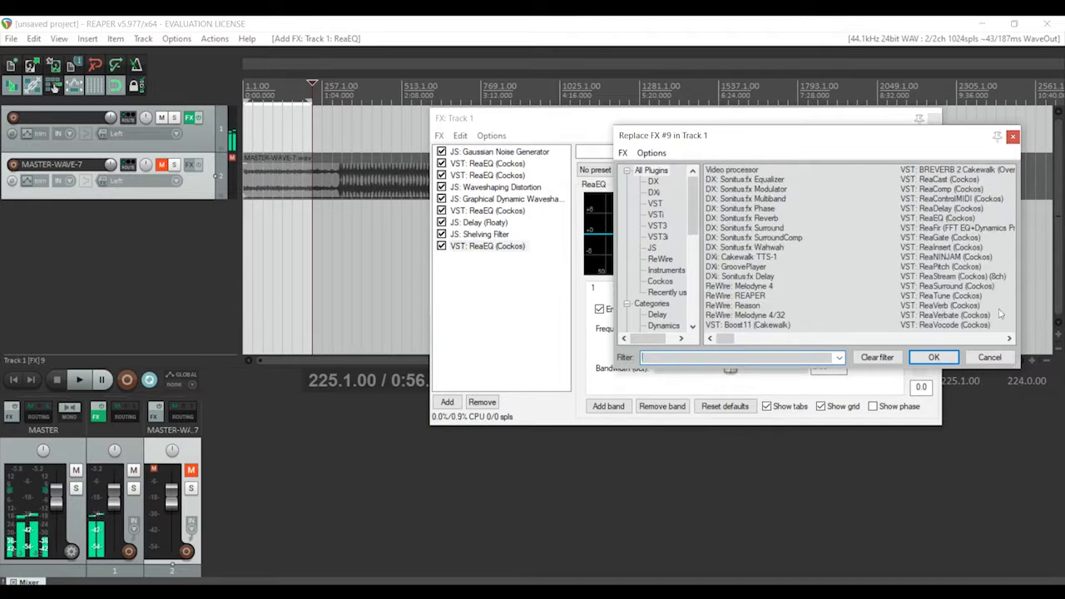
left_click(1009, 339)
left_click(1009, 340)
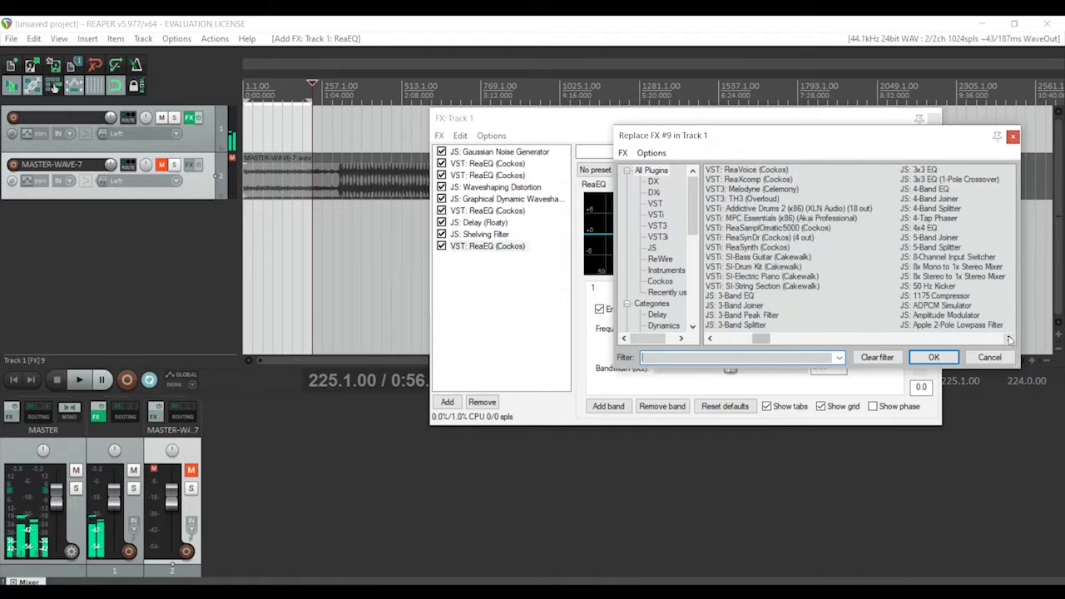
left_click(1010, 339)
left_click(1009, 339)
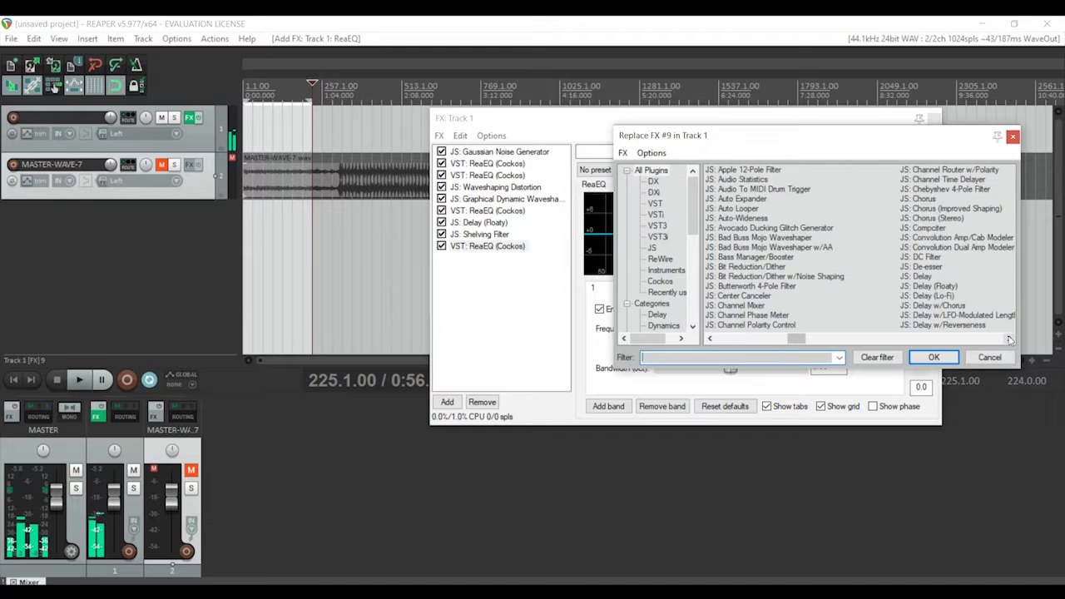
double_click(749, 218)
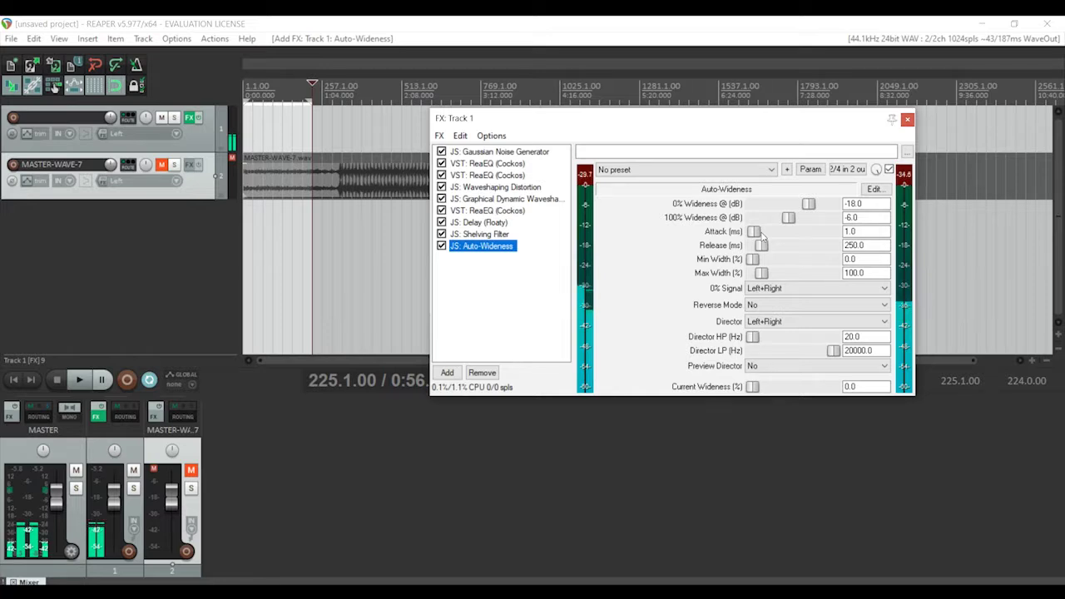
Set Auto-Wideness to 0% at -47 dB, 100% at 22 dB, release 400 ms, width 50 to 410%, director HP 3430 Hz and 0% signal Left
left_click(753, 386)
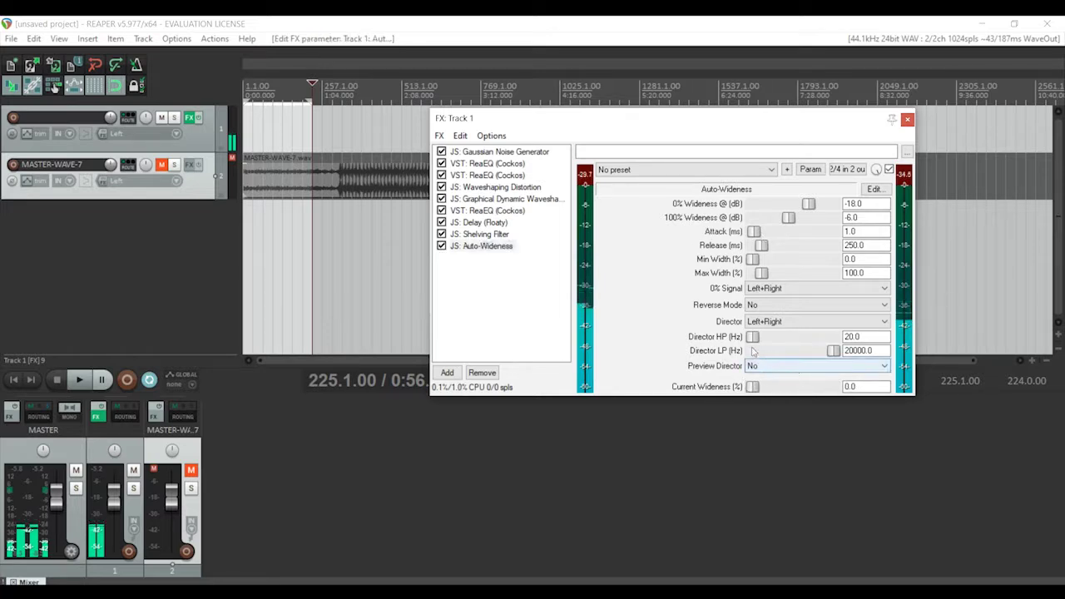
left_click_drag(754, 338, 767, 341)
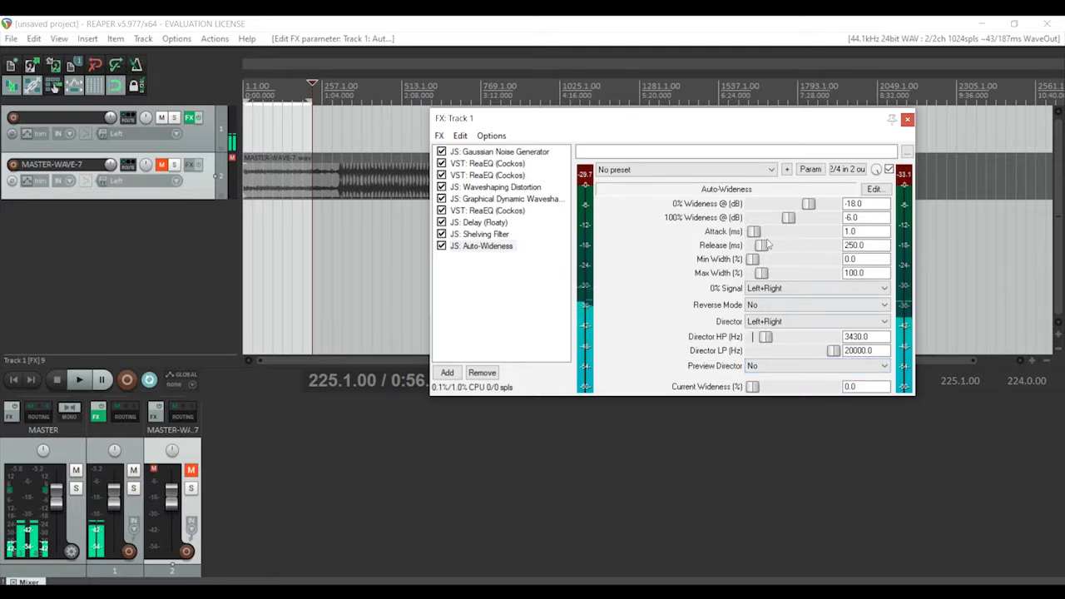
left_click_drag(789, 218, 830, 218)
left_click_drag(766, 247, 833, 259)
left_click(773, 287)
left_click(785, 287)
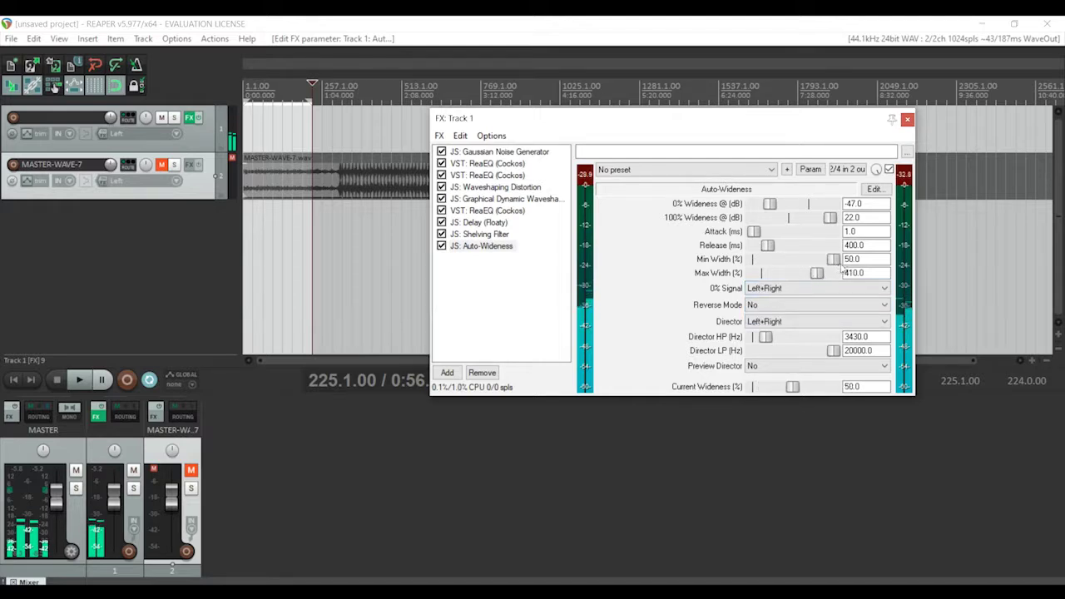
left_click(820, 289)
left_click(812, 311)
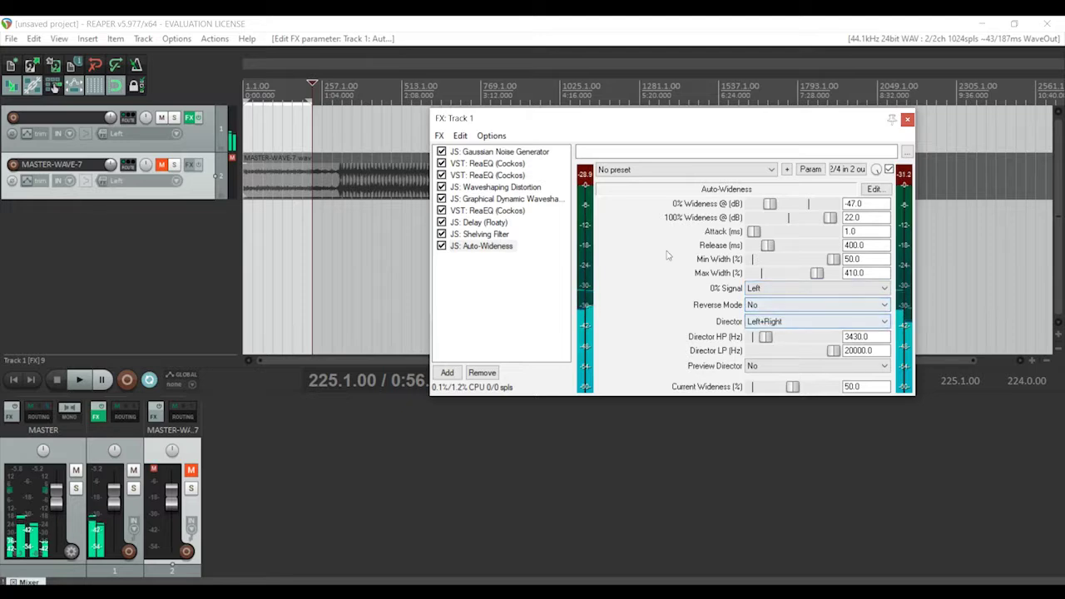
Add JS: Avocado Ducking Glitch Generator after Auto-Wideness in track 1's effect chain
left_click(439, 136)
left_click(483, 151)
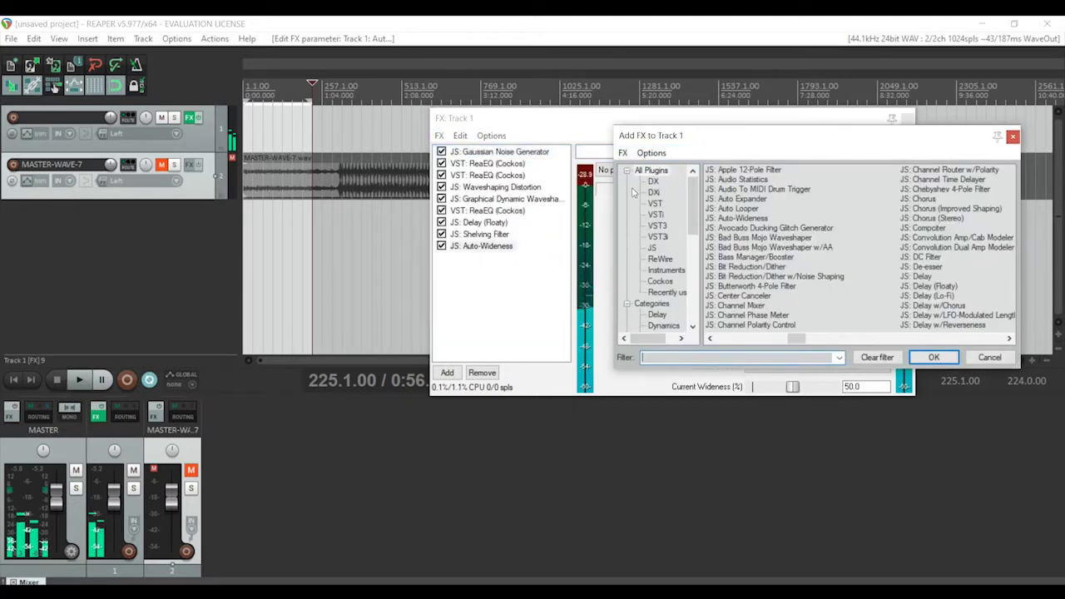
double_click(778, 228)
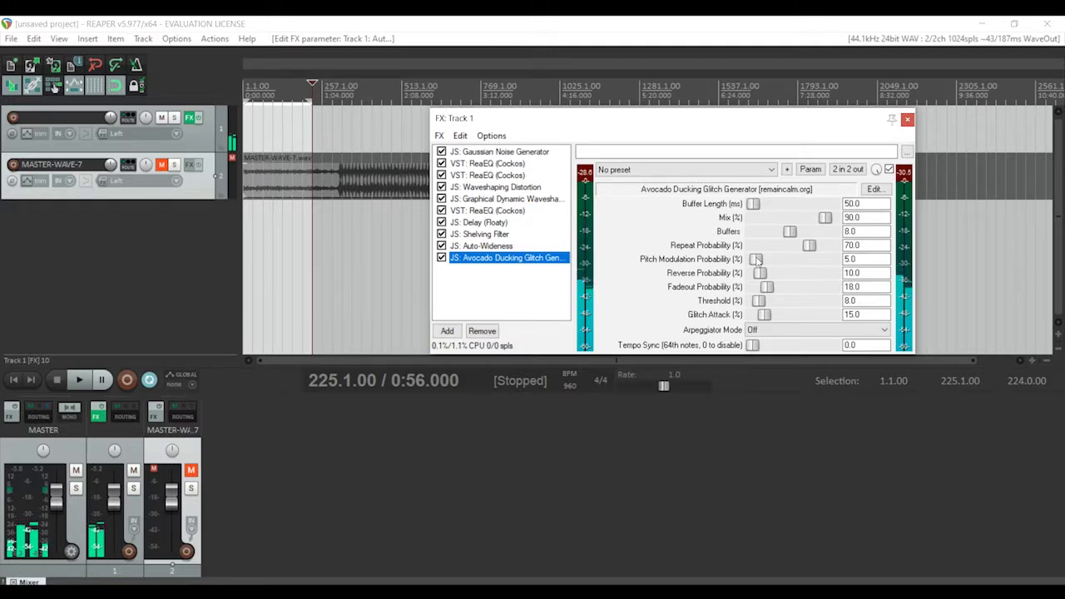
Set the glitch generator's pitch modulation probability to 16%, threshold to 36%, buffers to 14 and mix to 100%
left_click_drag(756, 260, 765, 265)
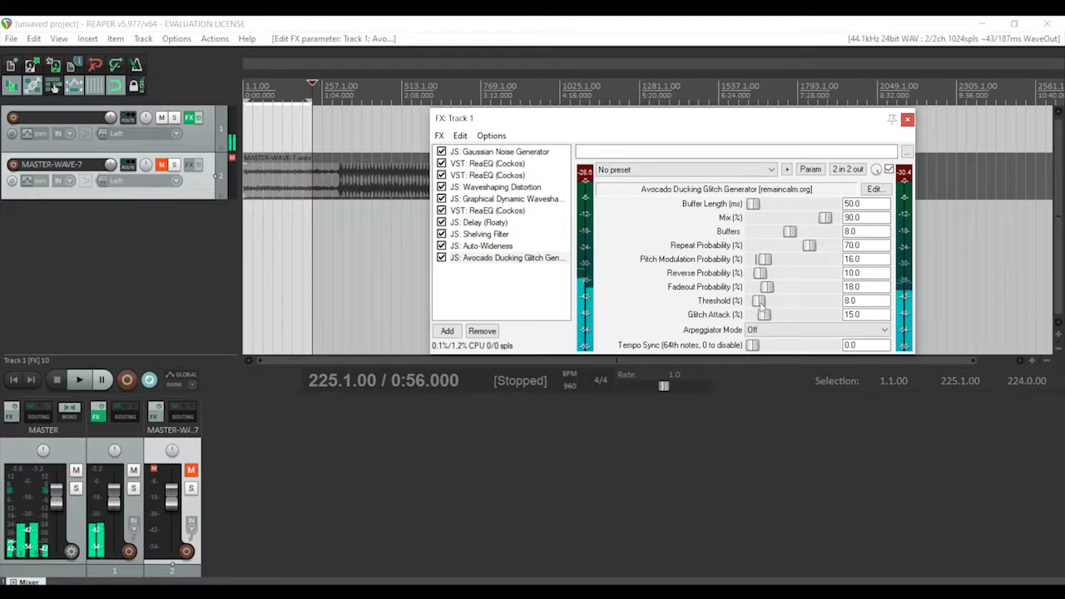
left_click_drag(758, 301, 782, 302)
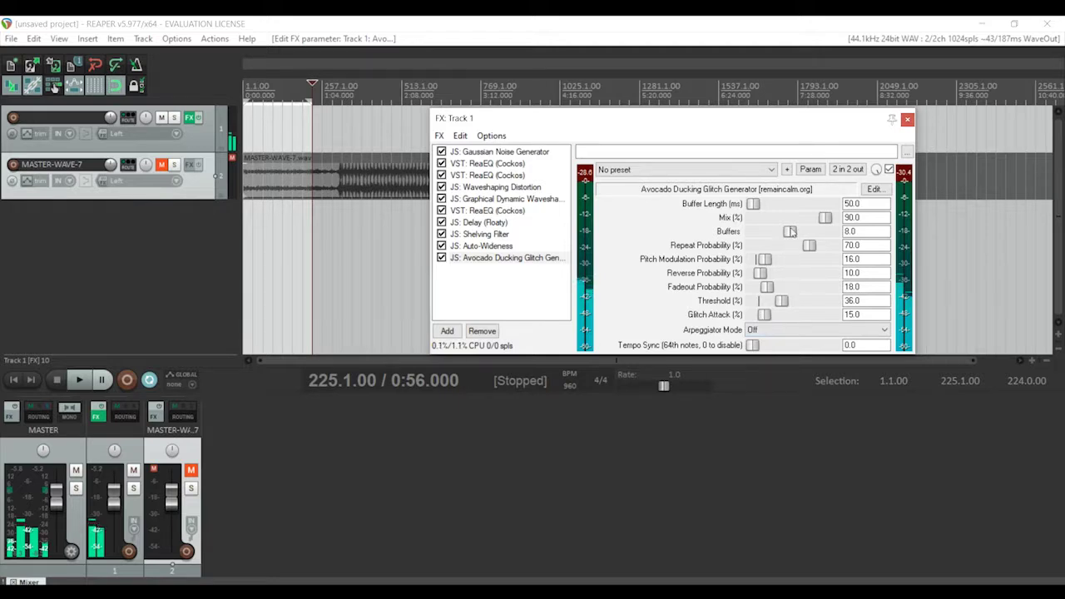
left_click_drag(791, 233, 826, 234)
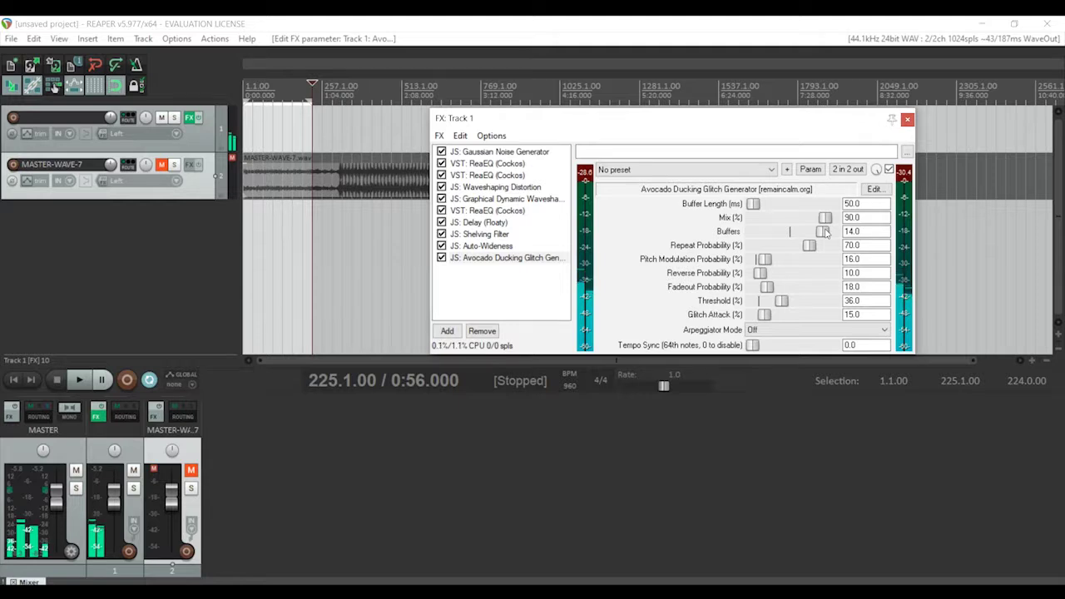
double_click(865, 217)
type("100")
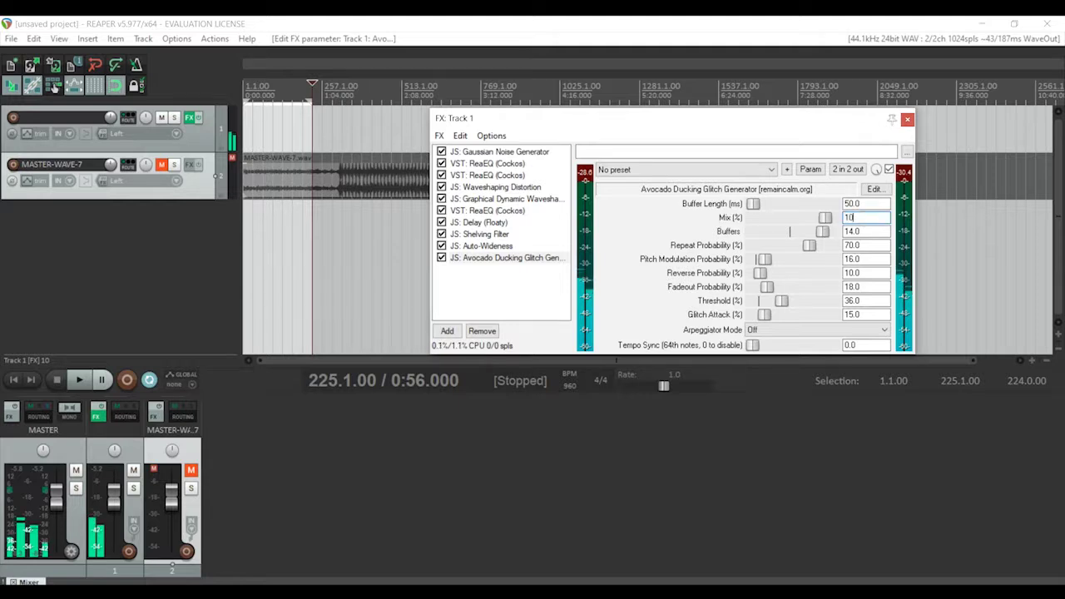
left_click(328, 20)
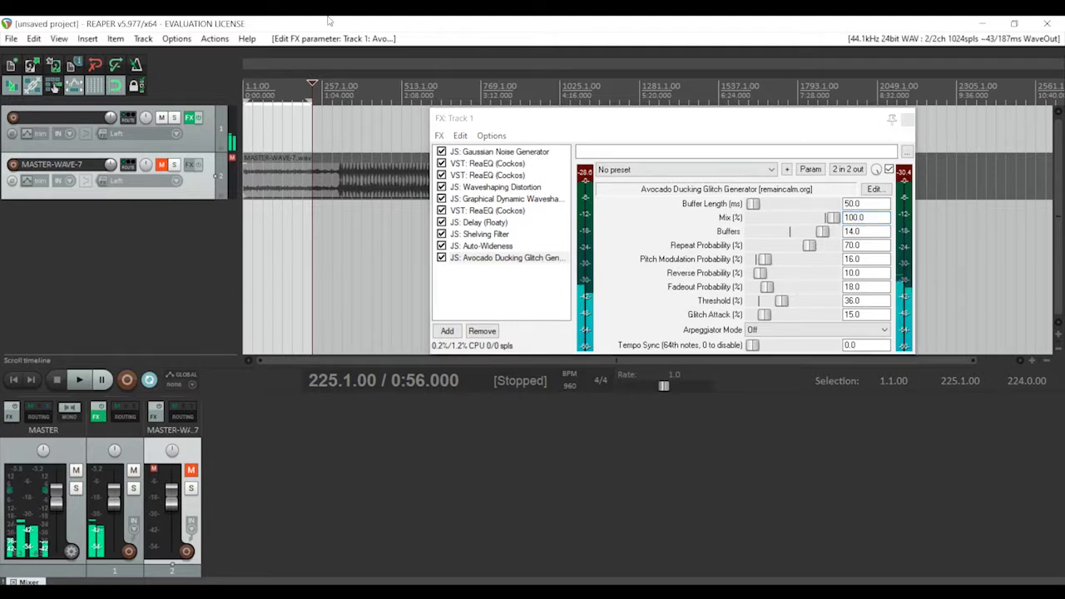
Render the time selection of the master mix to a WAV file named "vinyl crackle glitchy"
key("ctrl+alt+r")
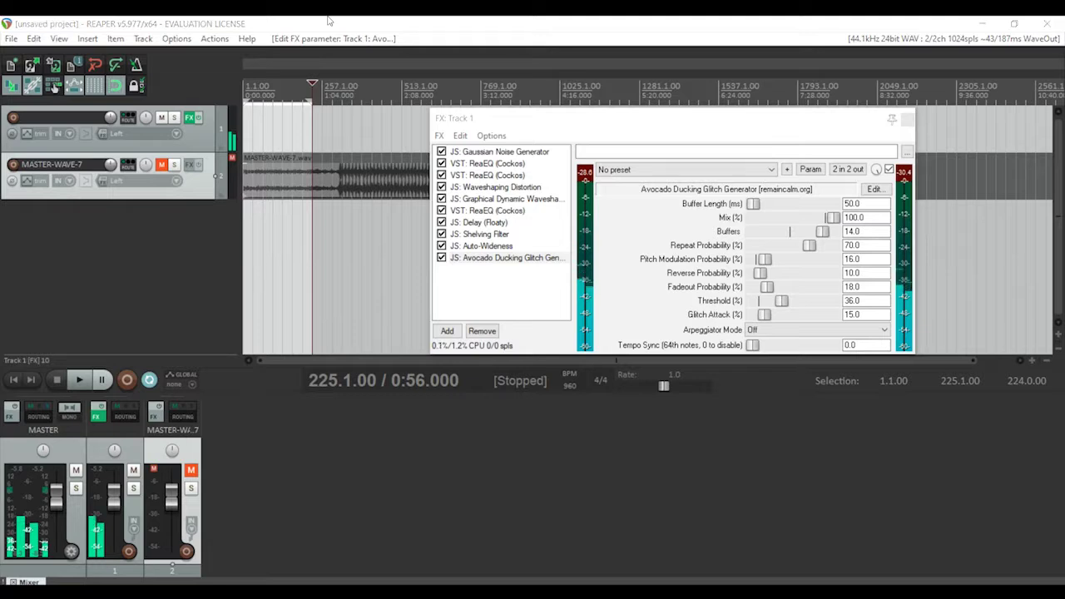
type("glitchy")
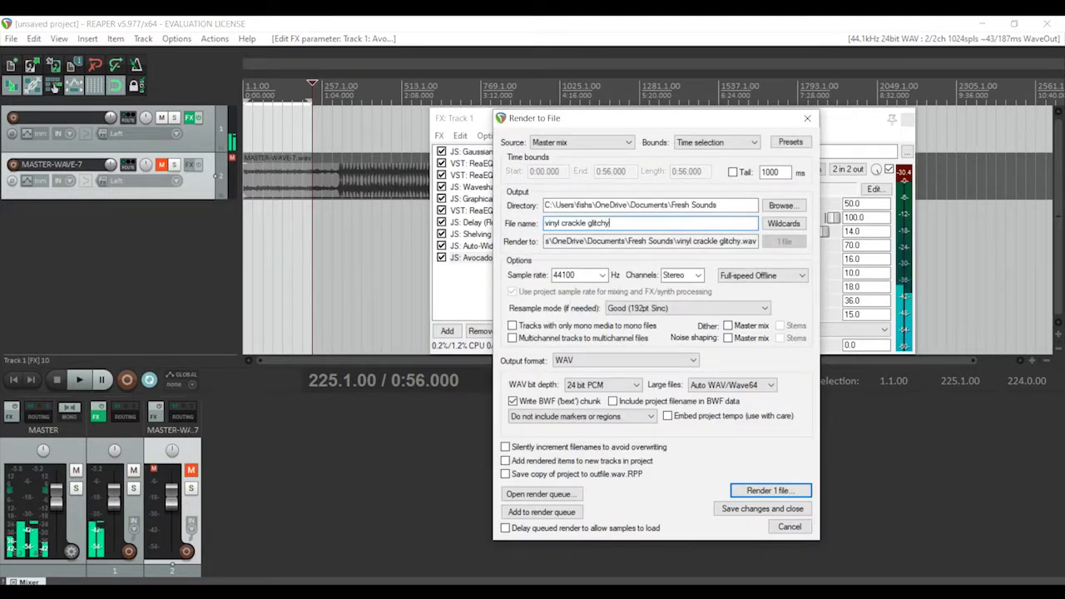
key("Return")
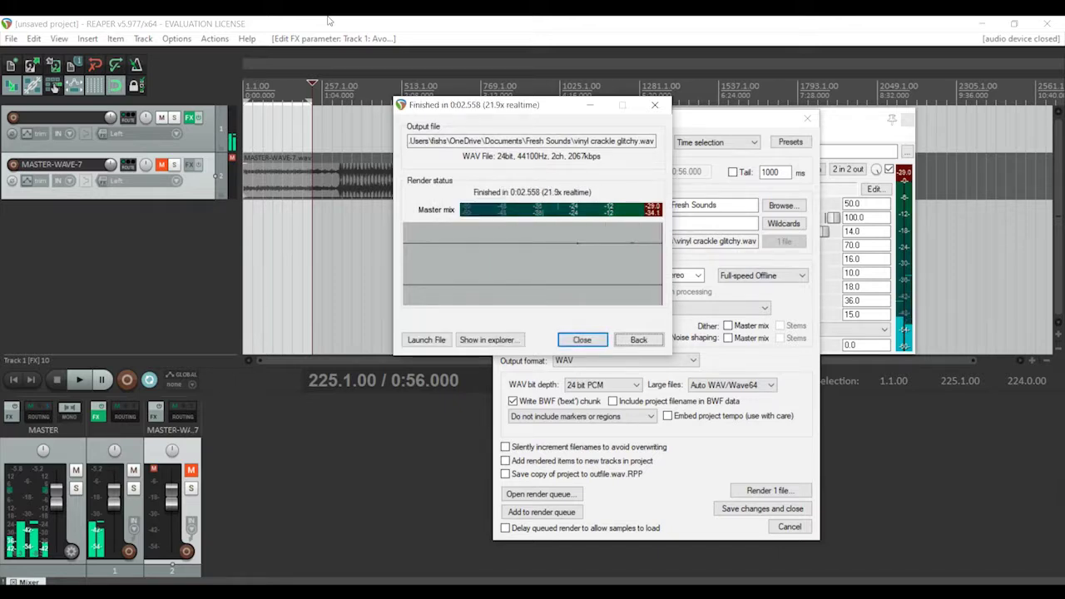
key("Return")
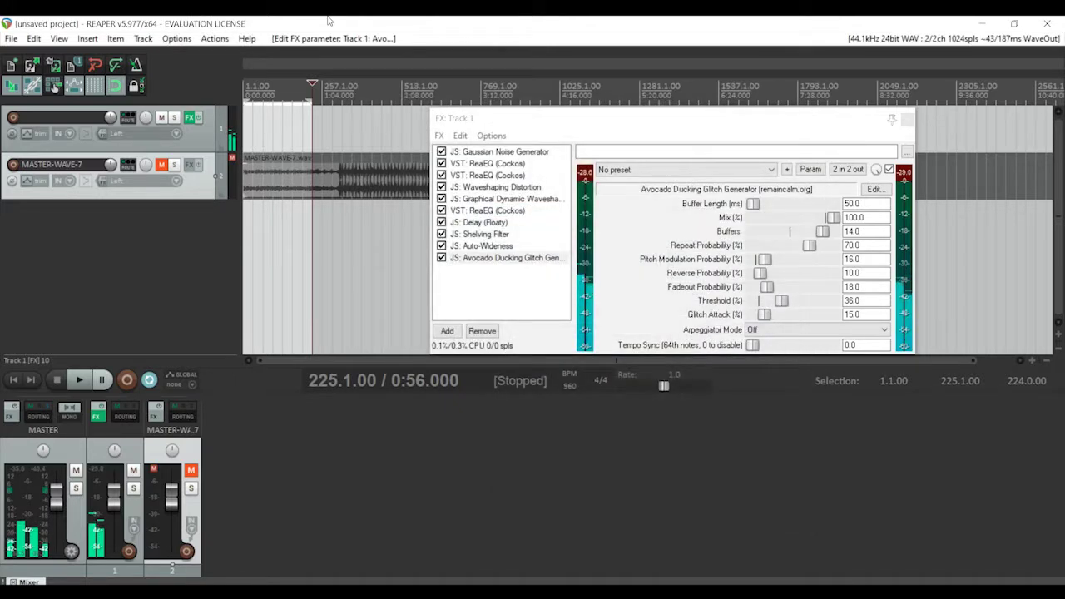
Remove all effects from Track 1's chain and add the JS: Tone Generator effect
left_click(479, 153, "shift")
key("Delete")
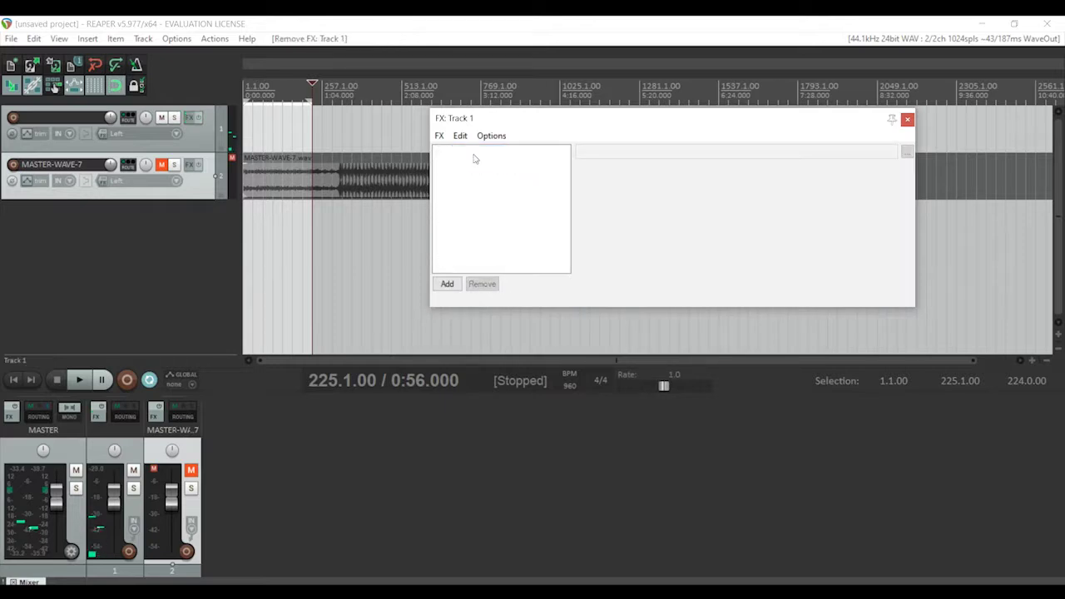
left_click(440, 137)
left_click(447, 152)
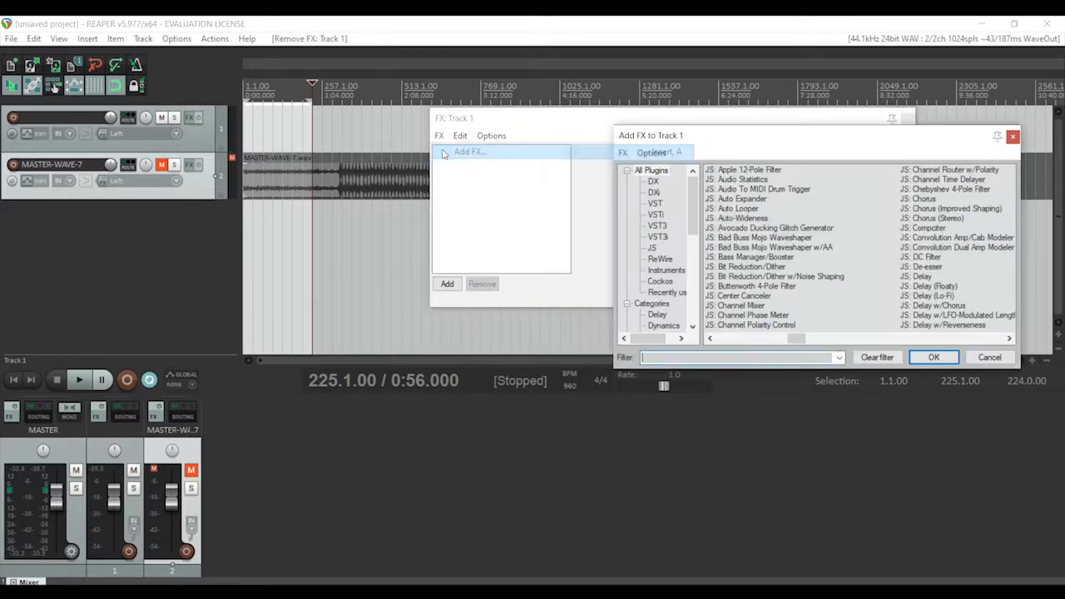
type("tone")
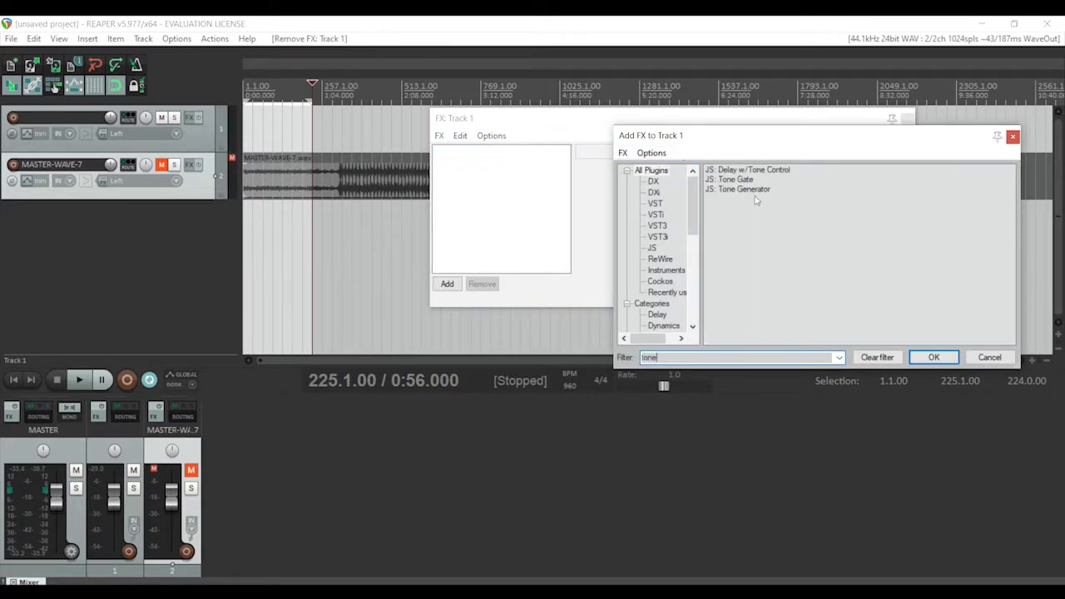
double_click(739, 190)
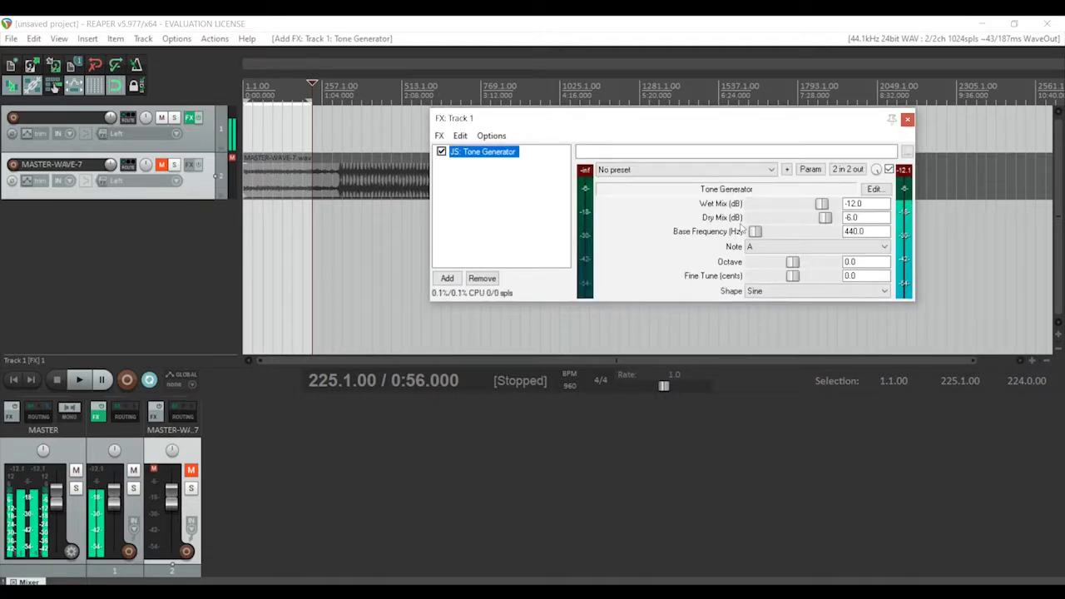
Set the Tone Generator's base frequency to 880 Hz with note A and its shape to Saw
left_click(799, 247)
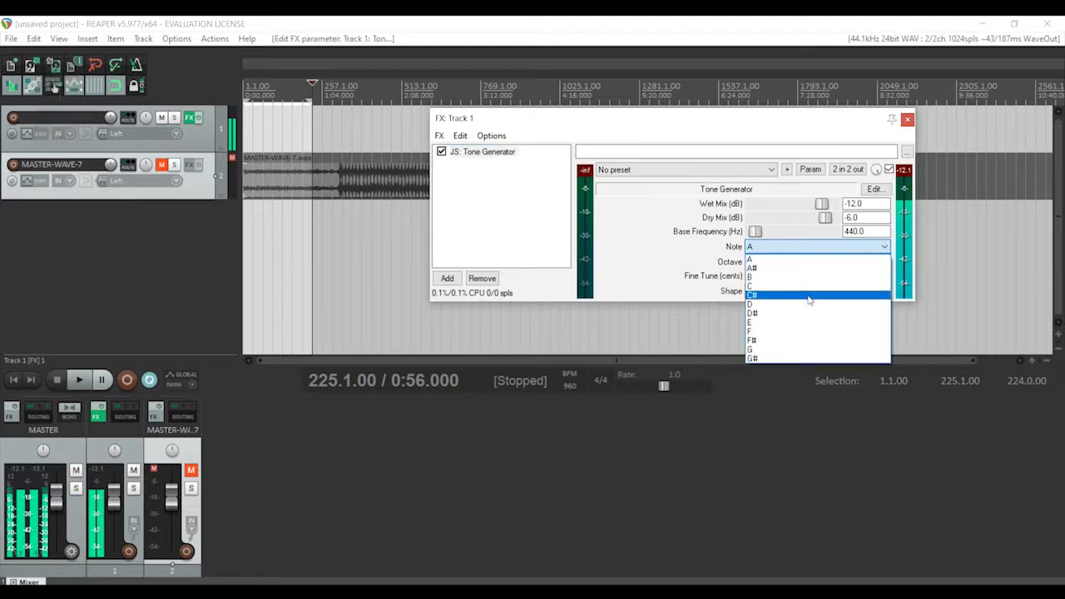
left_click(772, 257)
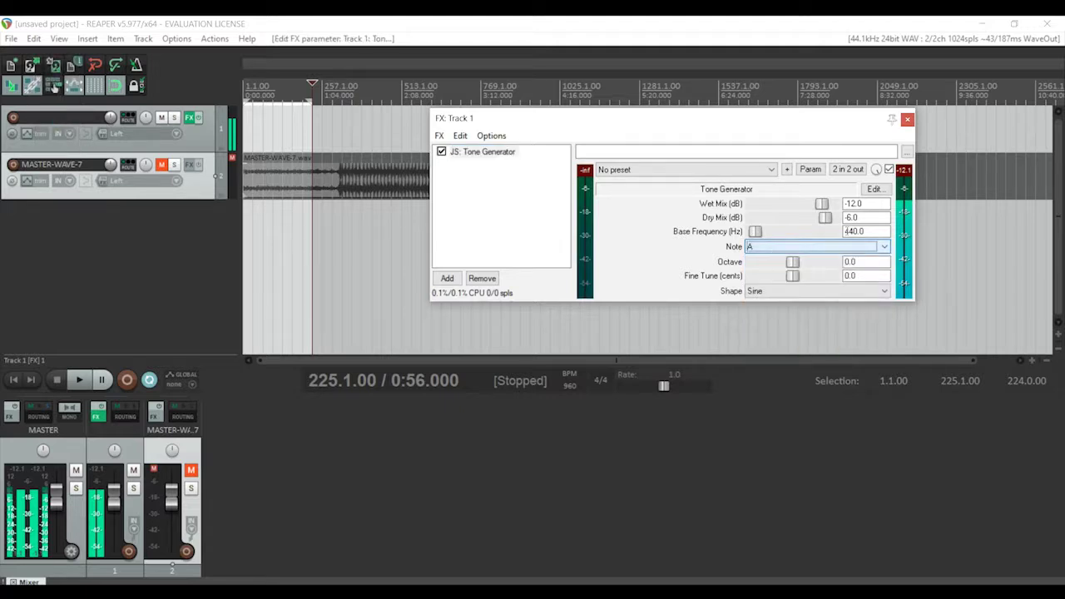
left_click(878, 231)
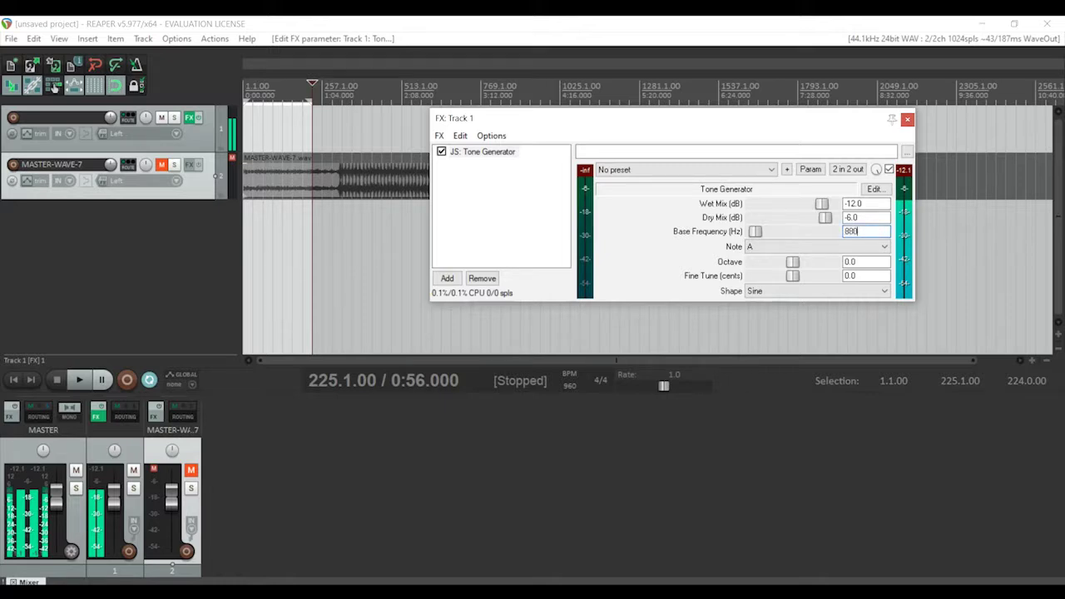
key("Return")
left_click(813, 290)
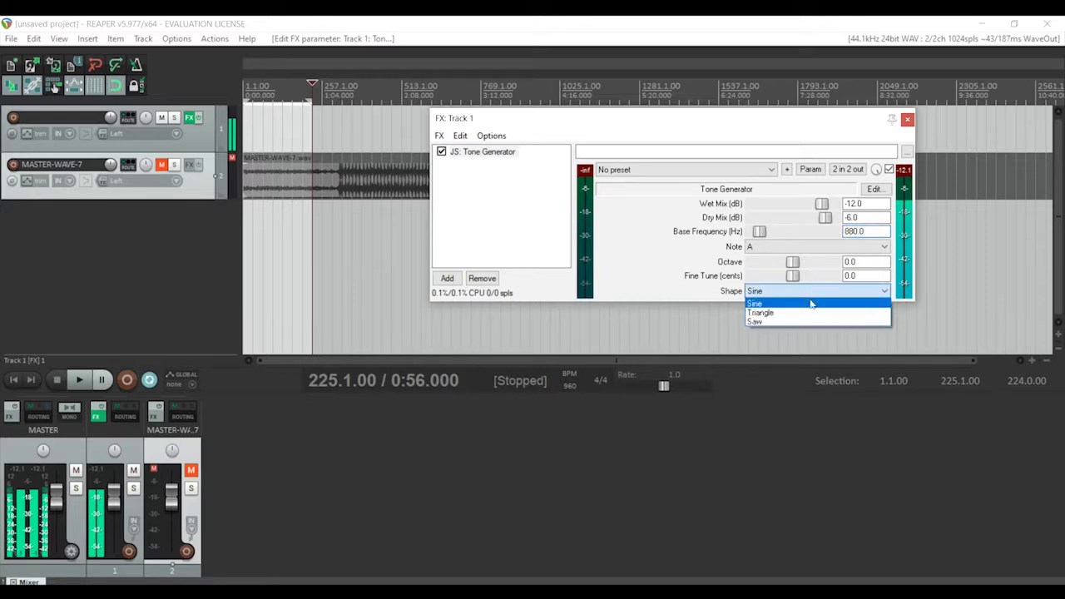
left_click(812, 320)
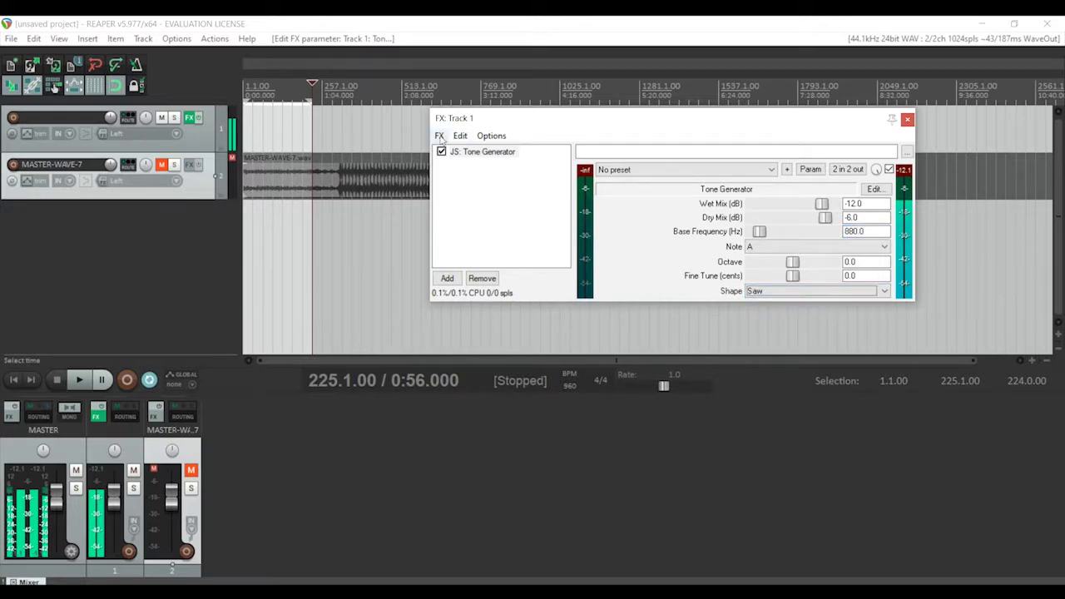
Duplicate the Tone Generator in the effects chain and set the first one's fine tune to -11 cents
left_click(471, 157)
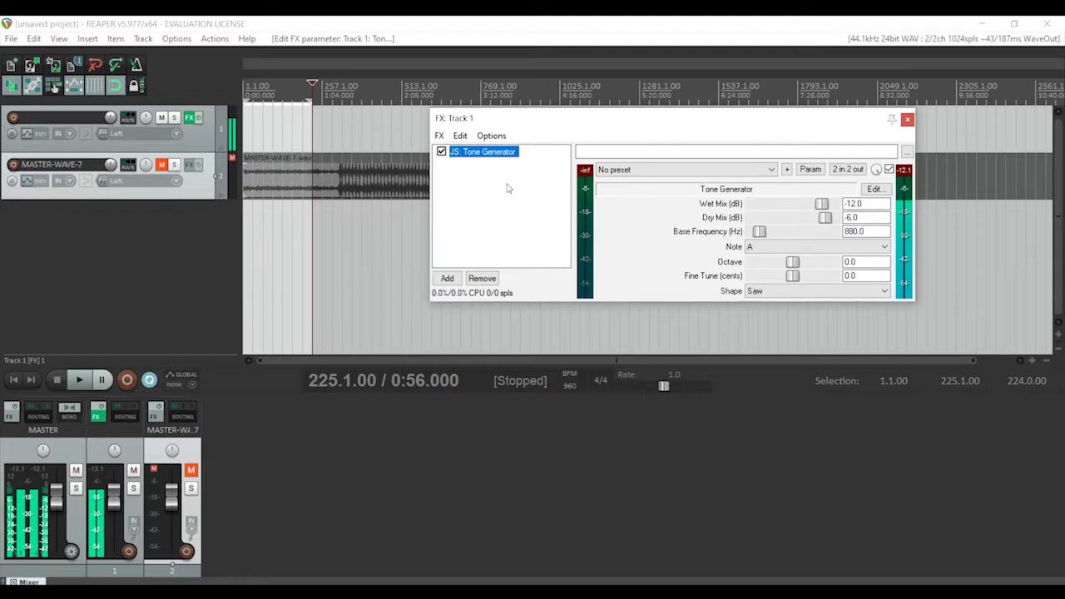
key("ctrl+v")
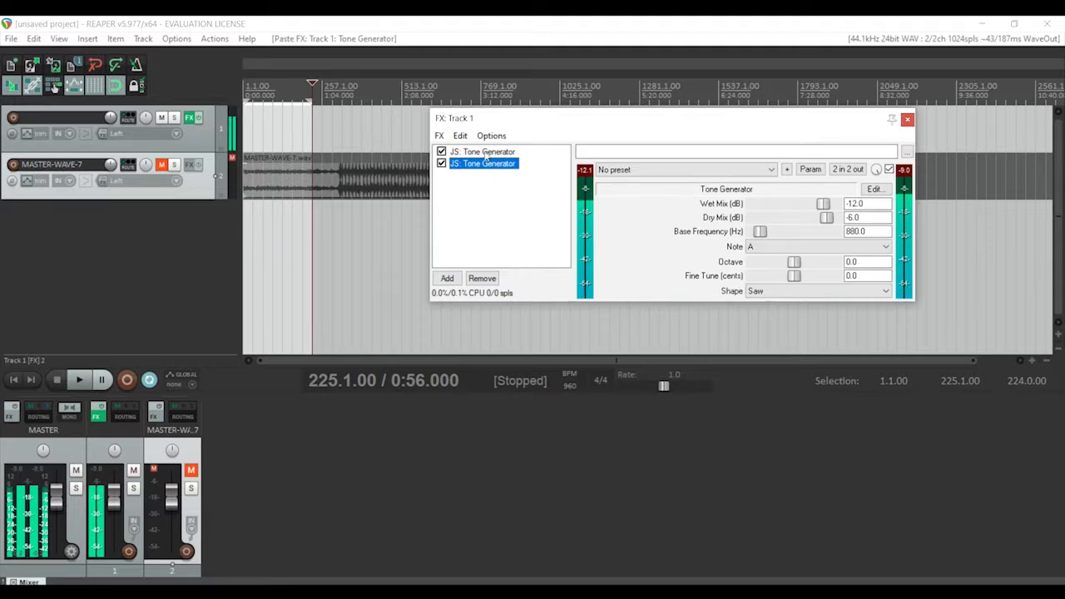
key("Up")
double_click(852, 275)
type("-1")
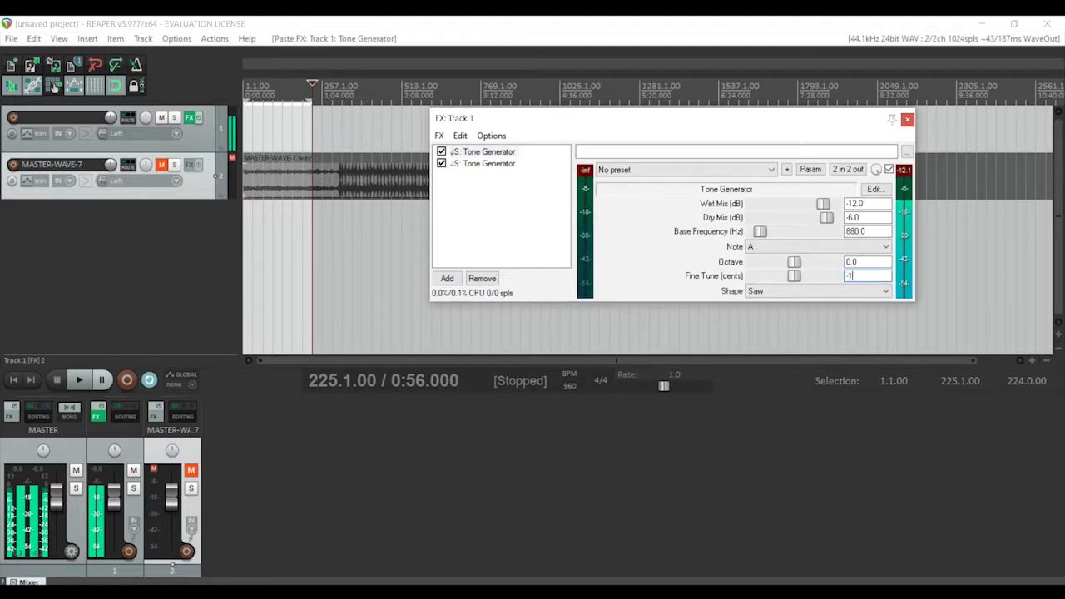
type("12")
key("BackSpace")
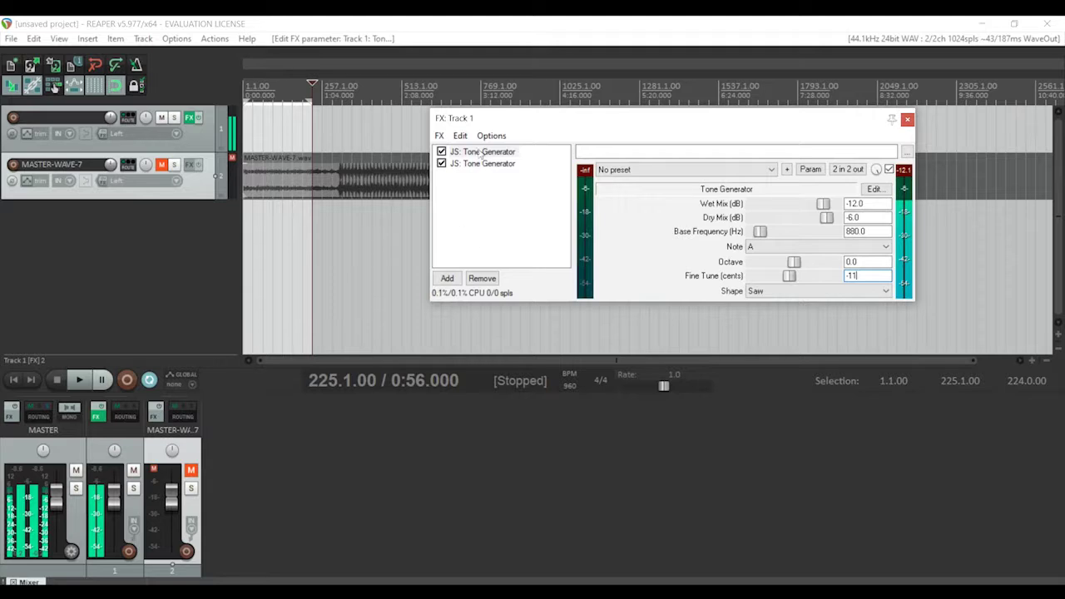
Set the second Tone Generator's fine tune to 11 cents
left_click(478, 164)
double_click(865, 276)
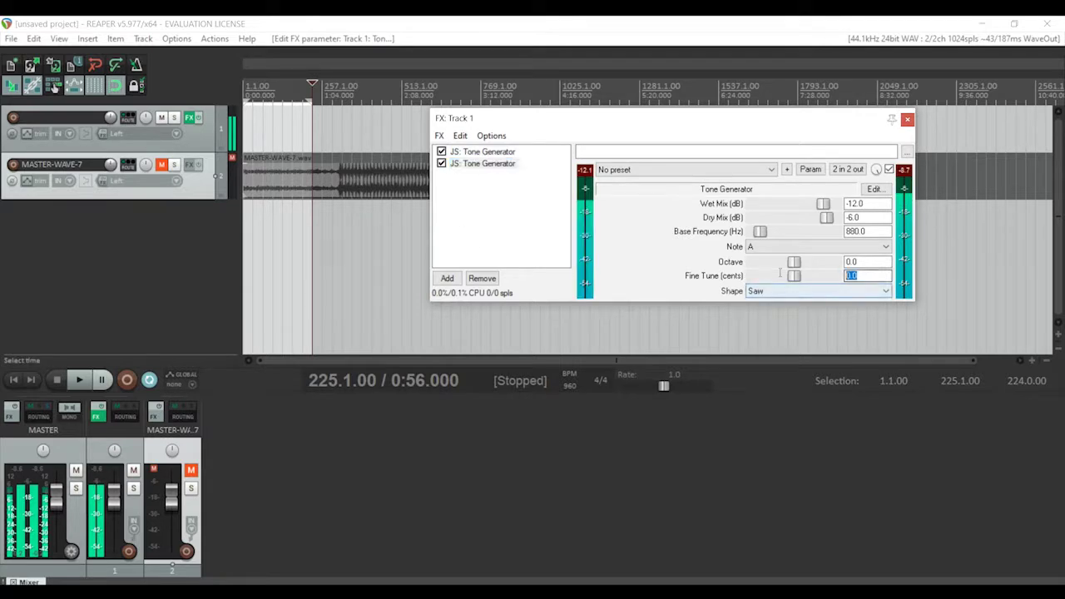
type("11")
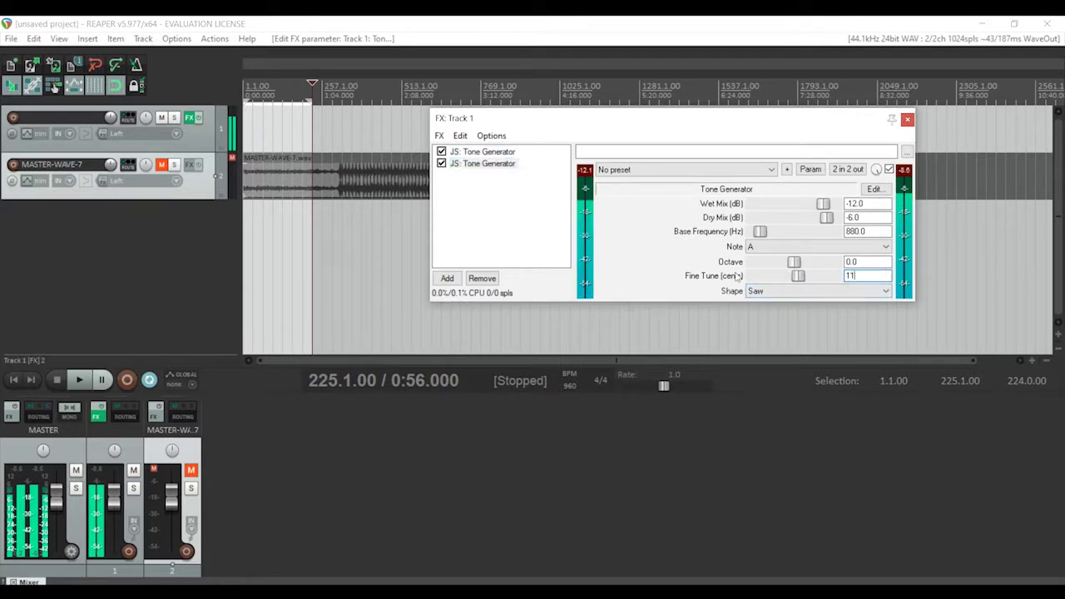
Duplicate the second Tone Generator as a third one and set the copy's fine tune to 0 cents
left_click(514, 164)
key("ctrl+c")
key("ctrl+v")
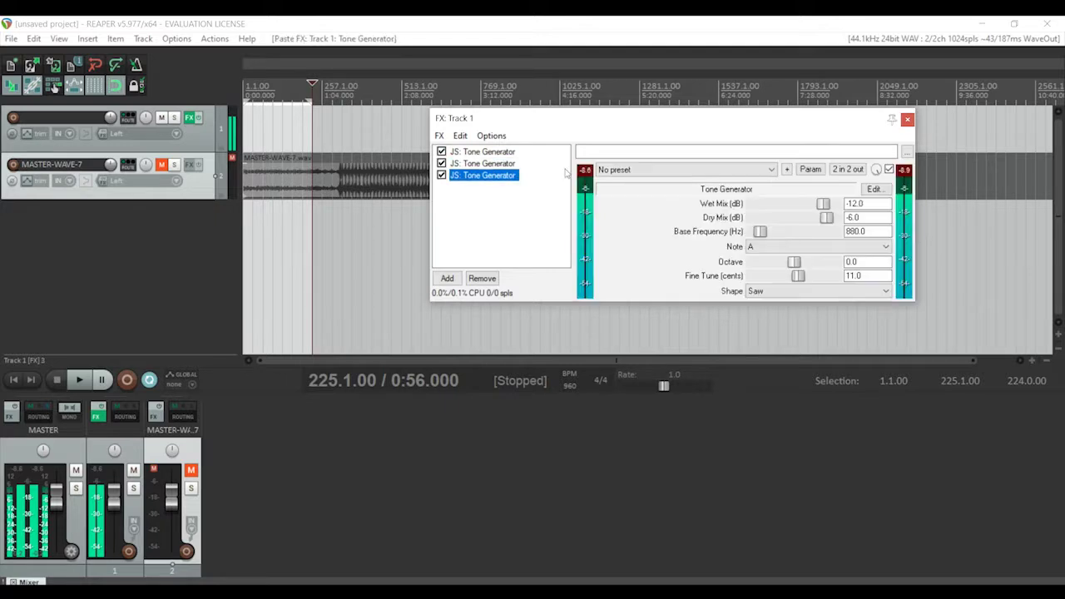
double_click(861, 276)
type("0")
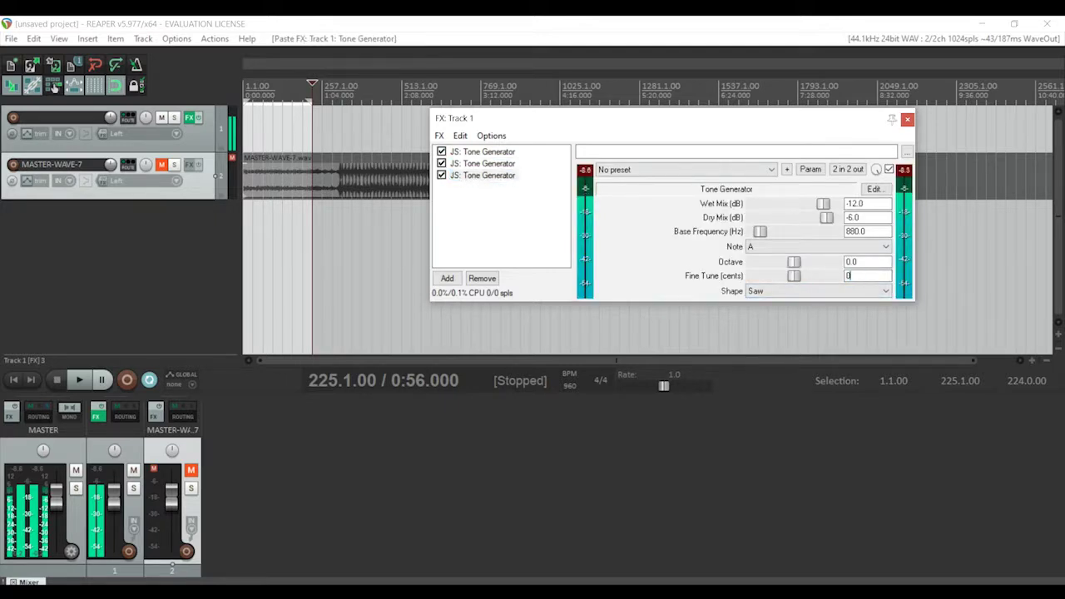
Lower the system volume to 48 and add a fourth Tone Generator copy with a fine tune of -3 cents
key("XF86AudioLowerVolume")
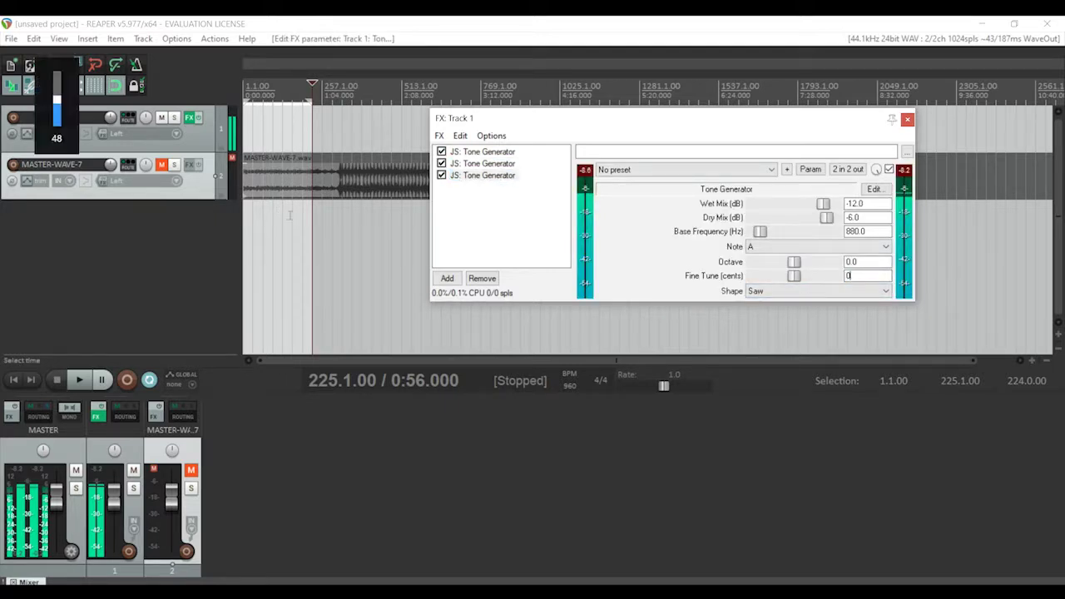
left_click(487, 176)
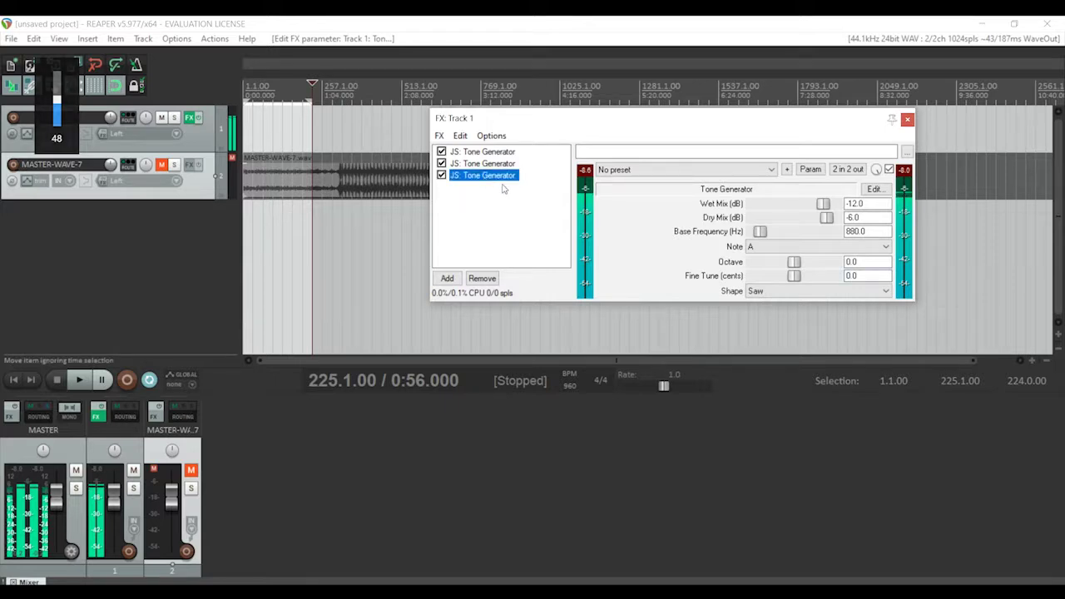
key("ctrl+v")
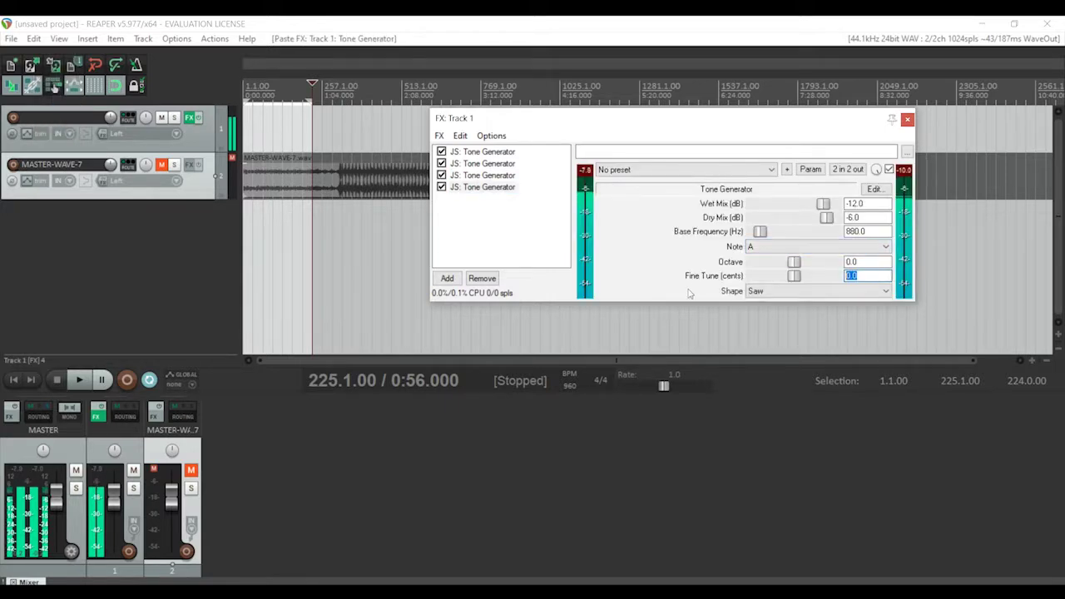
type("-3")
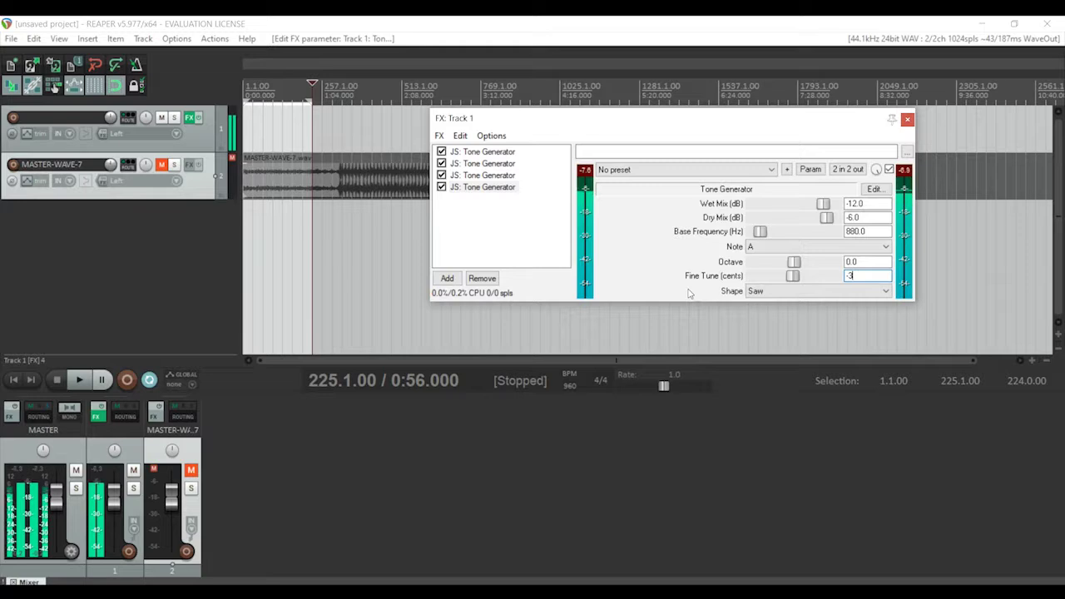
Add the JS: Ozzifier Chorus after the Tone Generators, try 4 voices, and set the number of voices back to 2
left_click(439, 135)
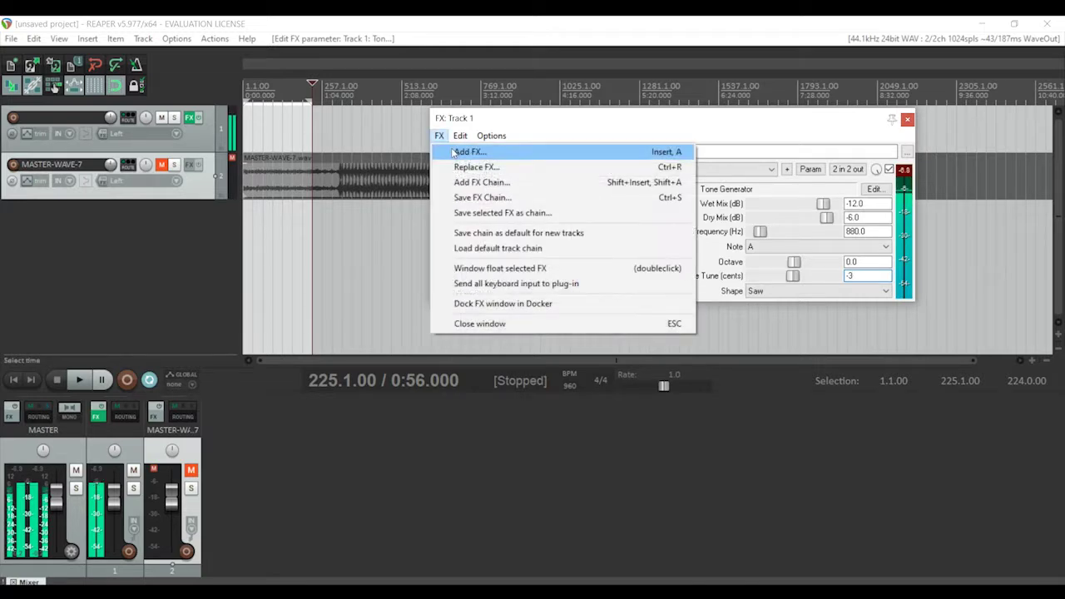
left_click(466, 150)
type("cho")
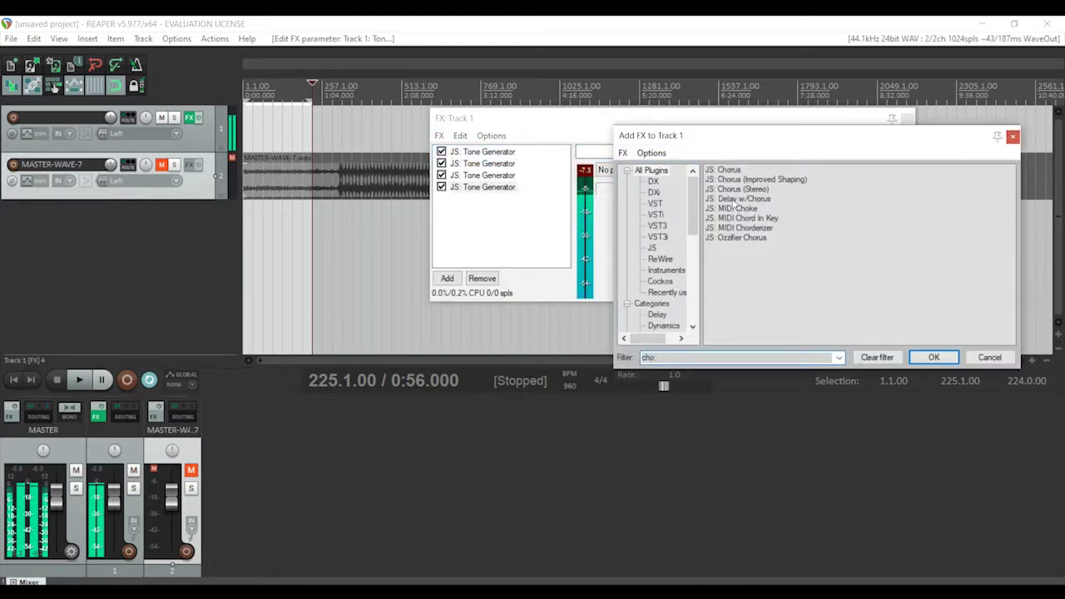
double_click(739, 237)
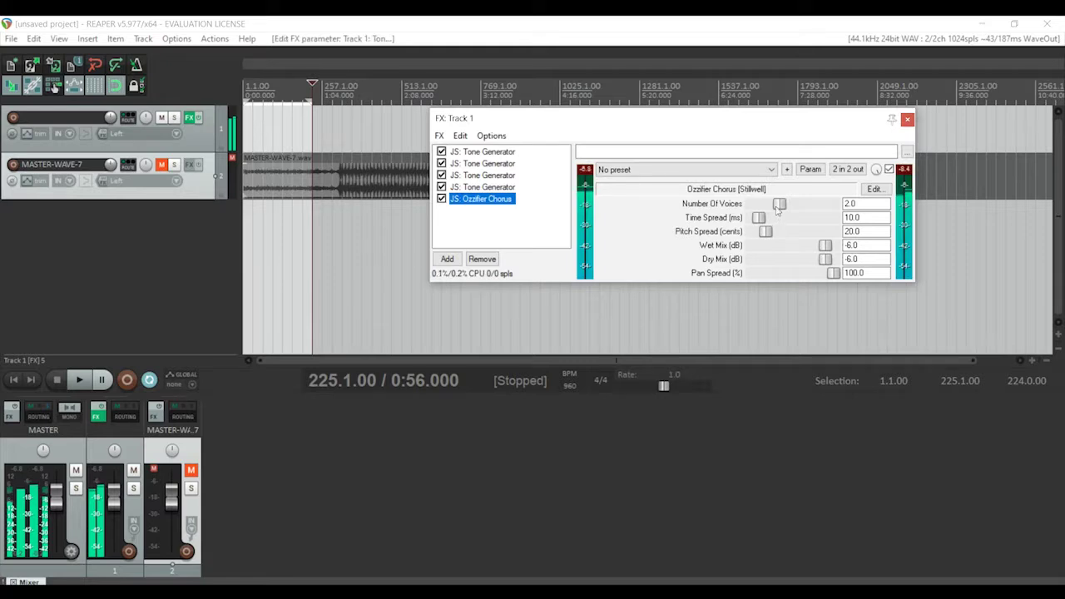
left_click_drag(777, 207, 807, 210)
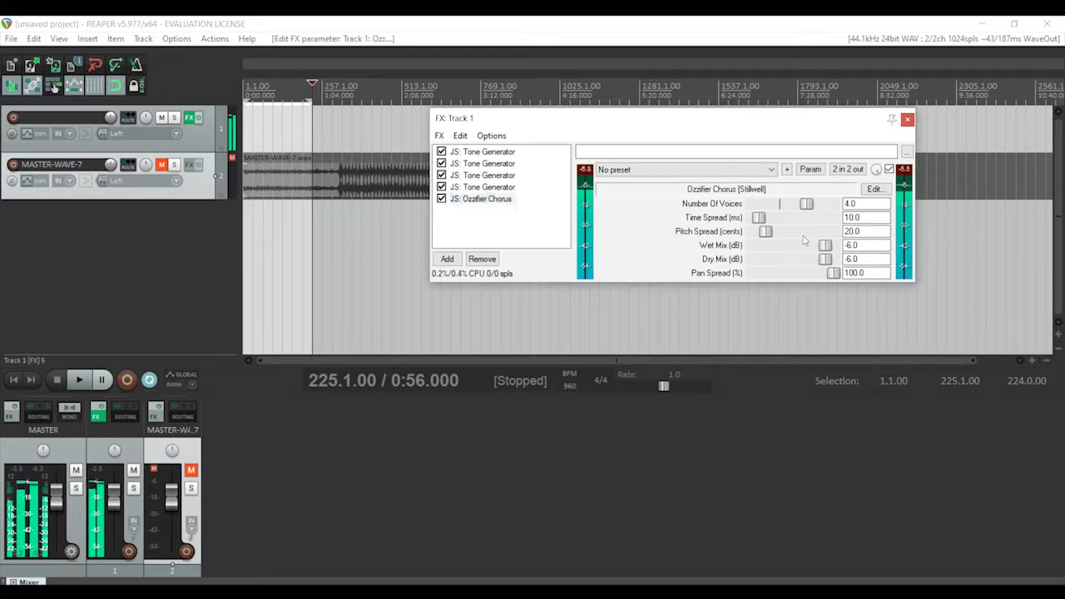
left_click_drag(803, 205, 780, 207)
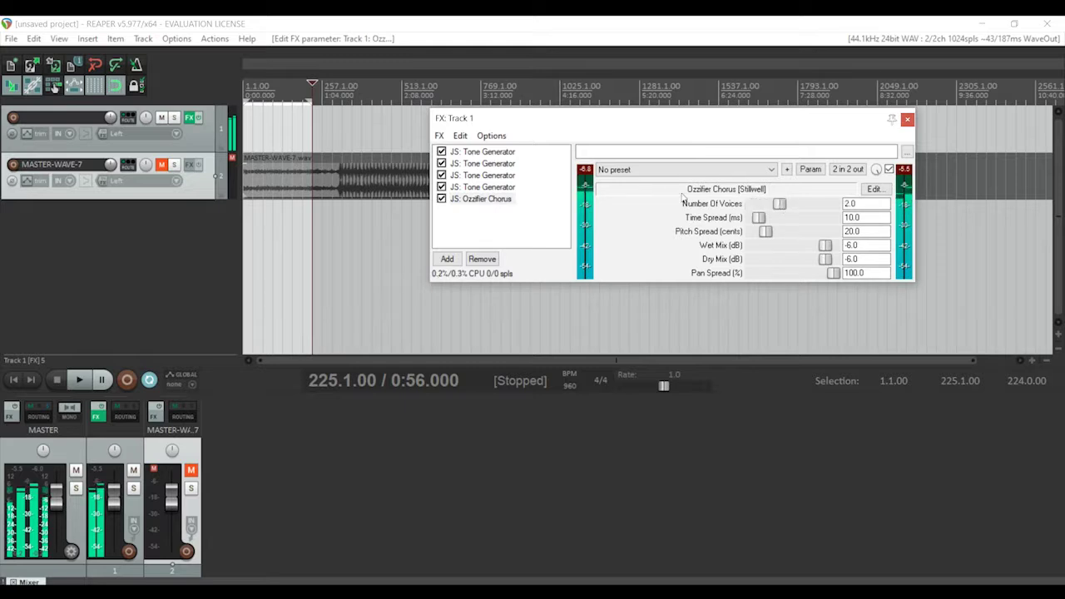
Add the VST: ReaVerb (Cockos) effect after the chorus and look through its preset list without choosing one
left_click(439, 136)
left_click(468, 150)
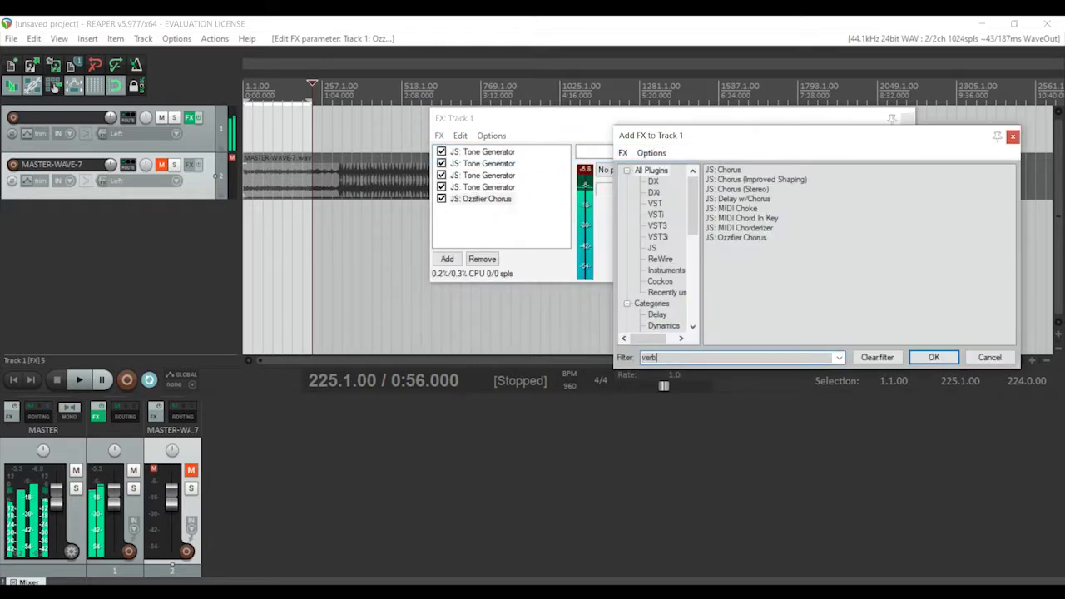
double_click(743, 190)
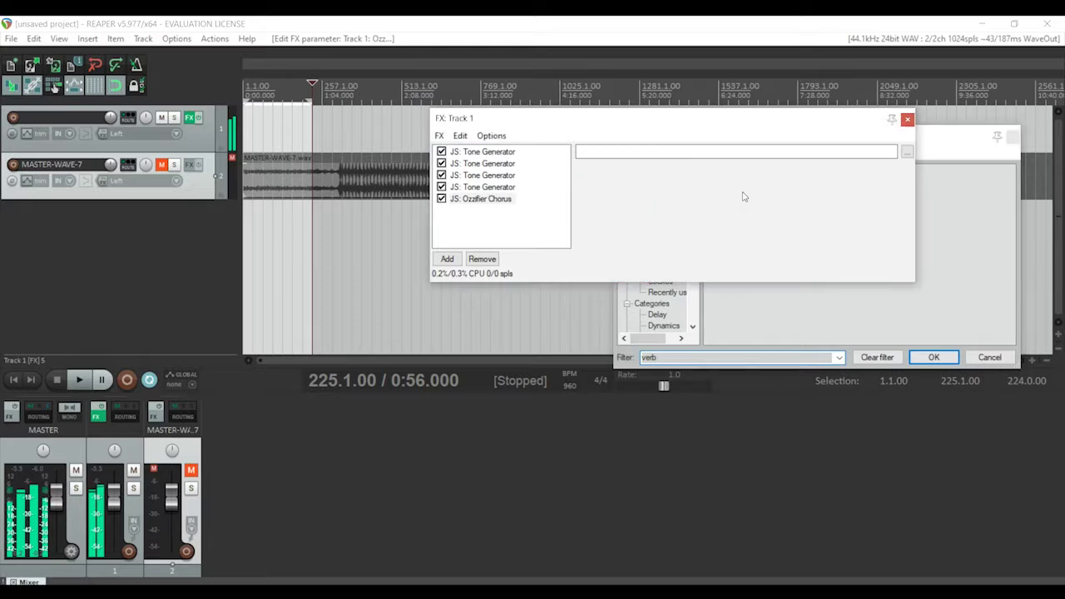
left_click(694, 169)
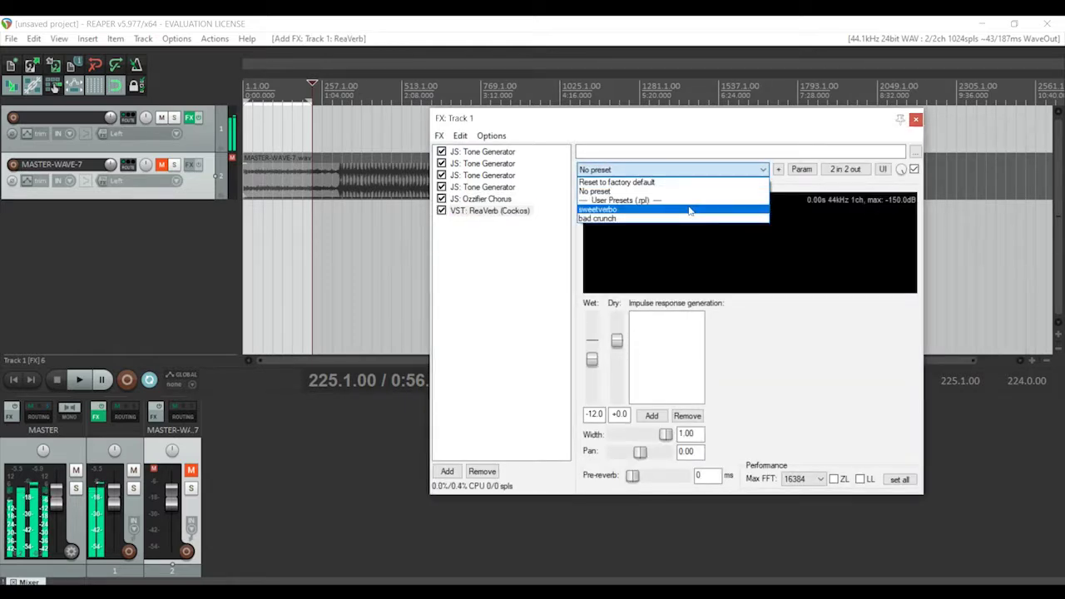
left_click(440, 135)
Add the VST: ReaEQ (Cockos) equalizer after ReaVerb in the effects chain
left_click(439, 136)
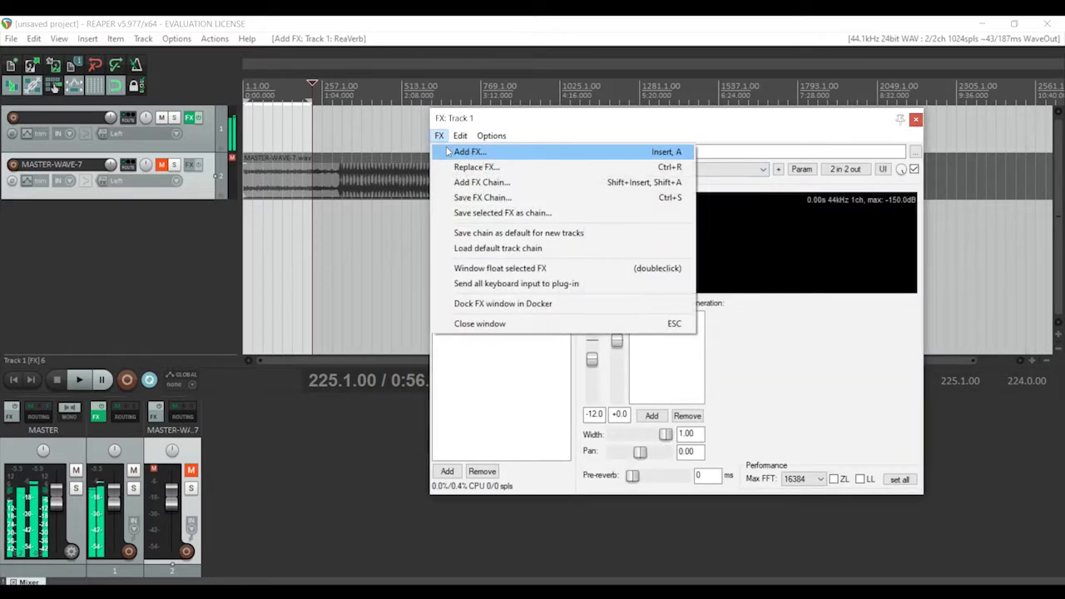
left_click(458, 150)
type("eq")
double_click(737, 180)
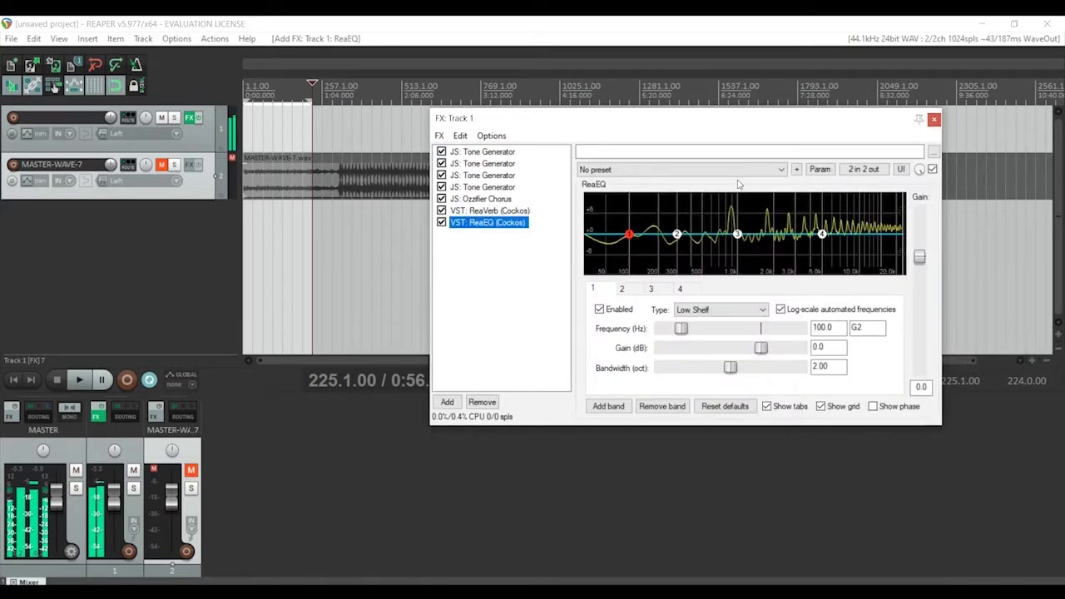
Make ReaEQ band 1 a High Pass at about 718 Hz and lower the band 4 High Shelf to about -3.4 dB
left_click(718, 308)
left_click(708, 350)
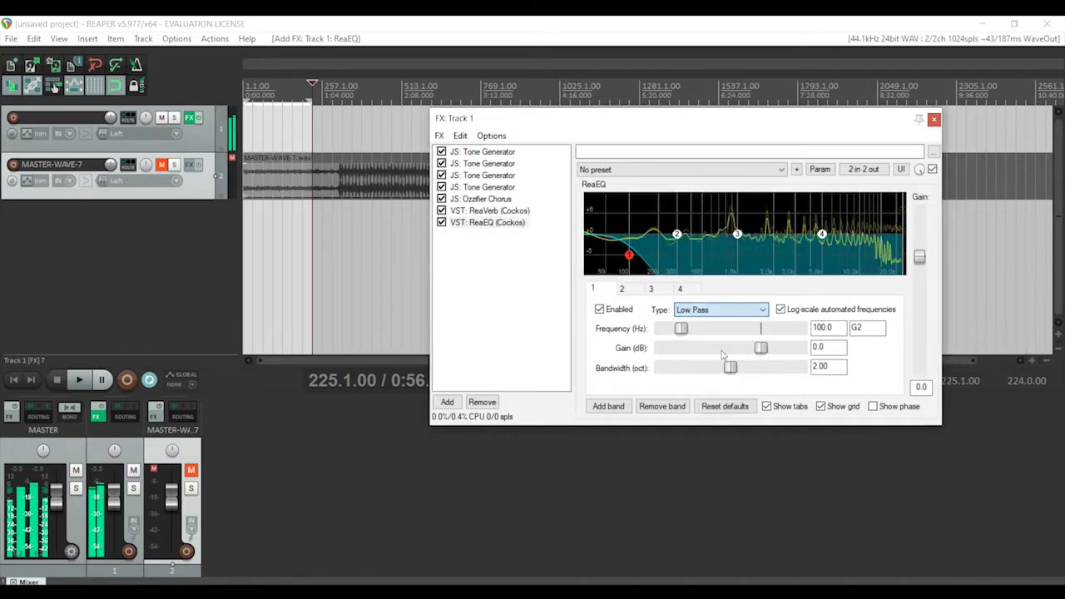
left_click(711, 311)
left_click(707, 361)
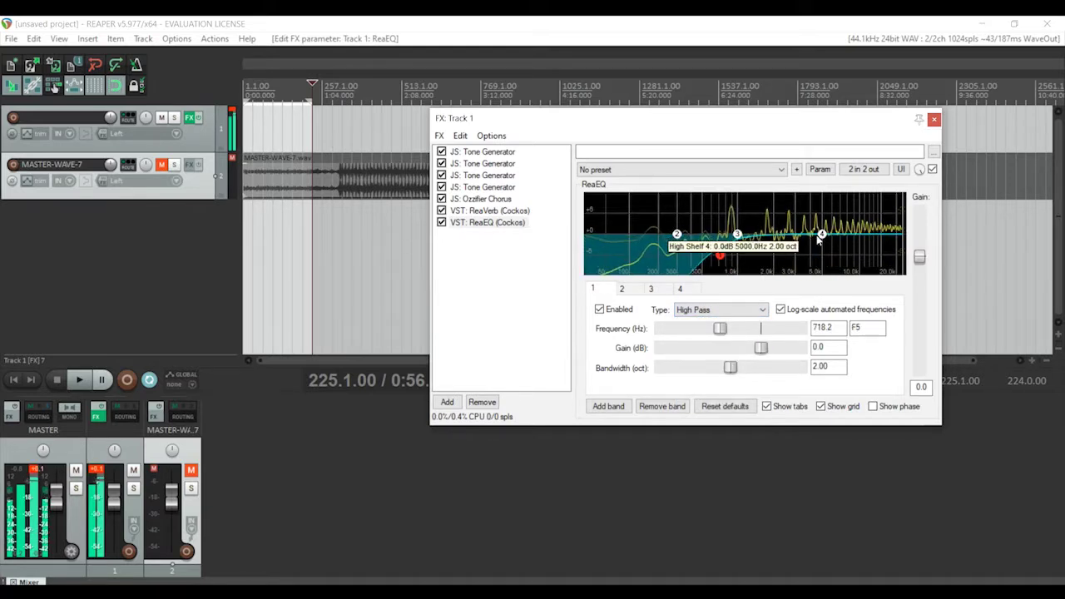
left_click(823, 236)
left_click_drag(825, 240, 824, 249)
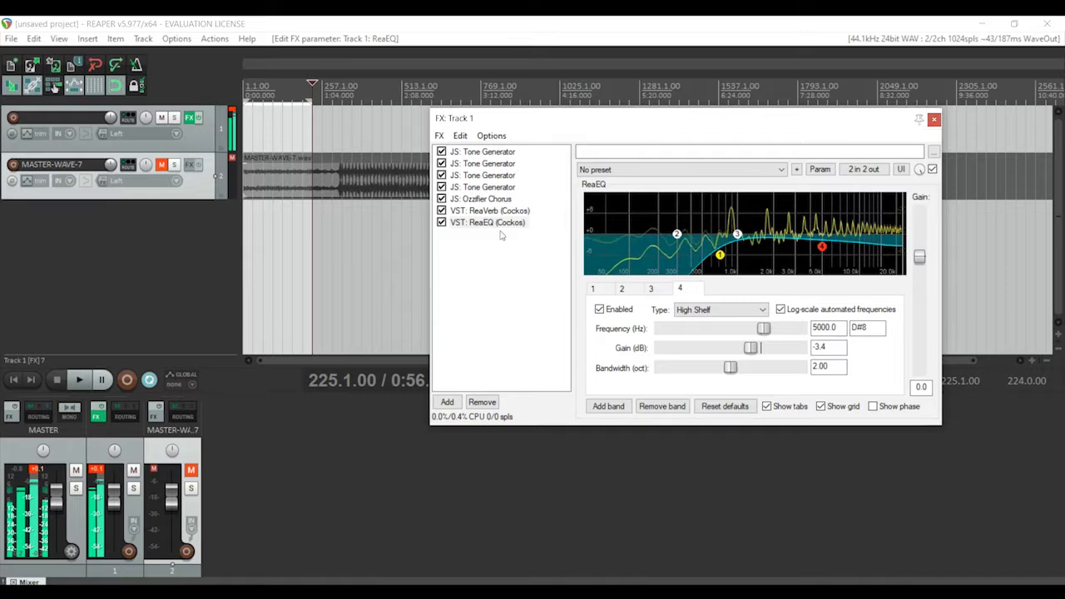
Move ReaVerb below ReaEQ in the effects chain and load its sweetverbo preset
left_click_drag(502, 215, 502, 233)
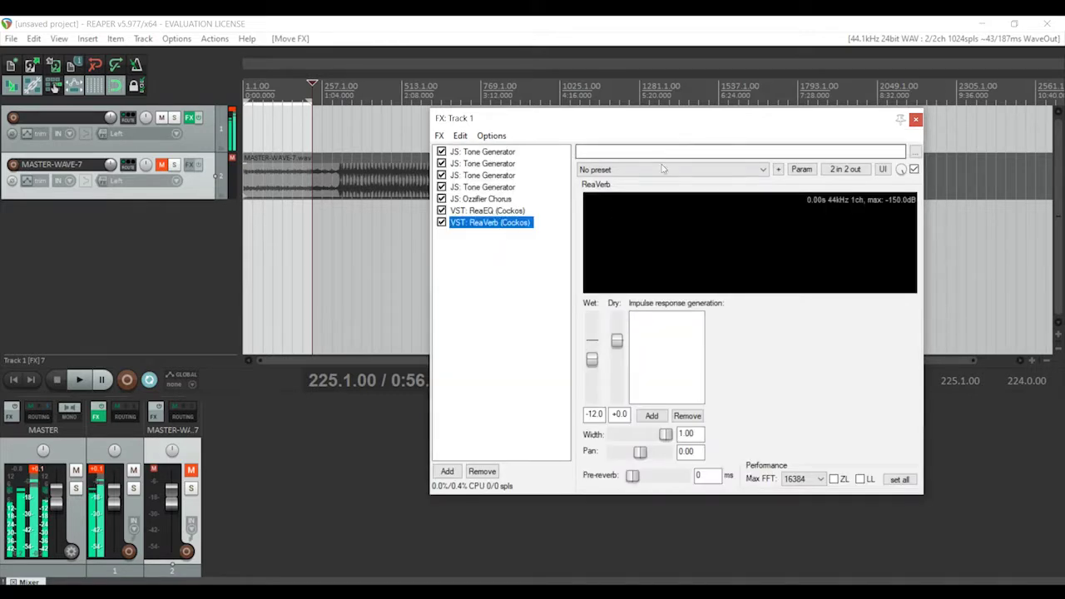
left_click(661, 170)
left_click(657, 210)
Set ReaVerb's Reverb Generator volume to 0 dB and lengthen it to about 8332 ms
left_click(676, 320)
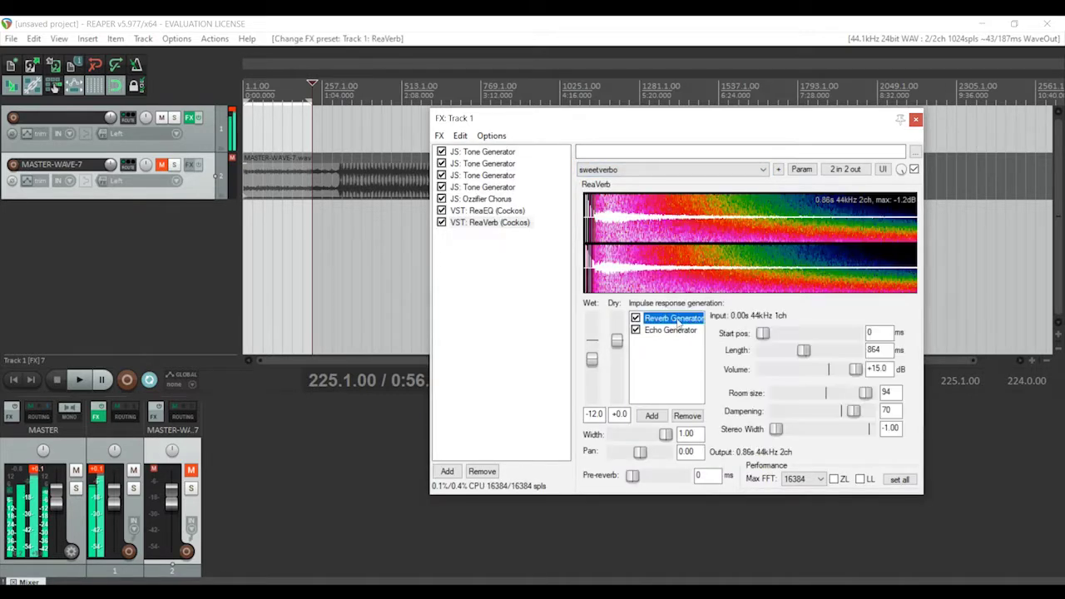
double_click(878, 368)
type("0")
key("Return")
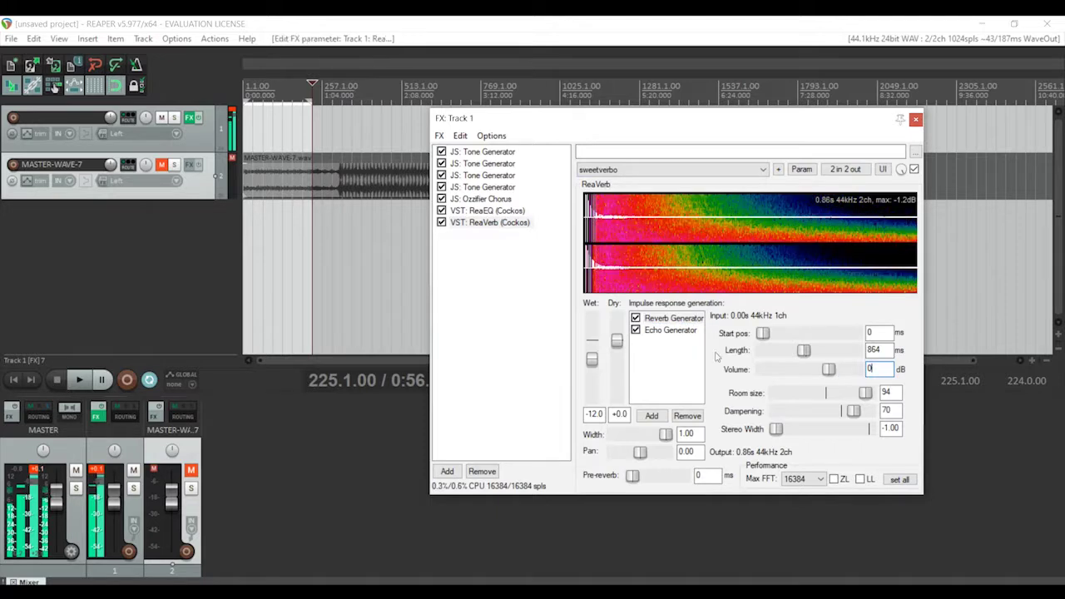
left_click_drag(804, 349, 861, 354)
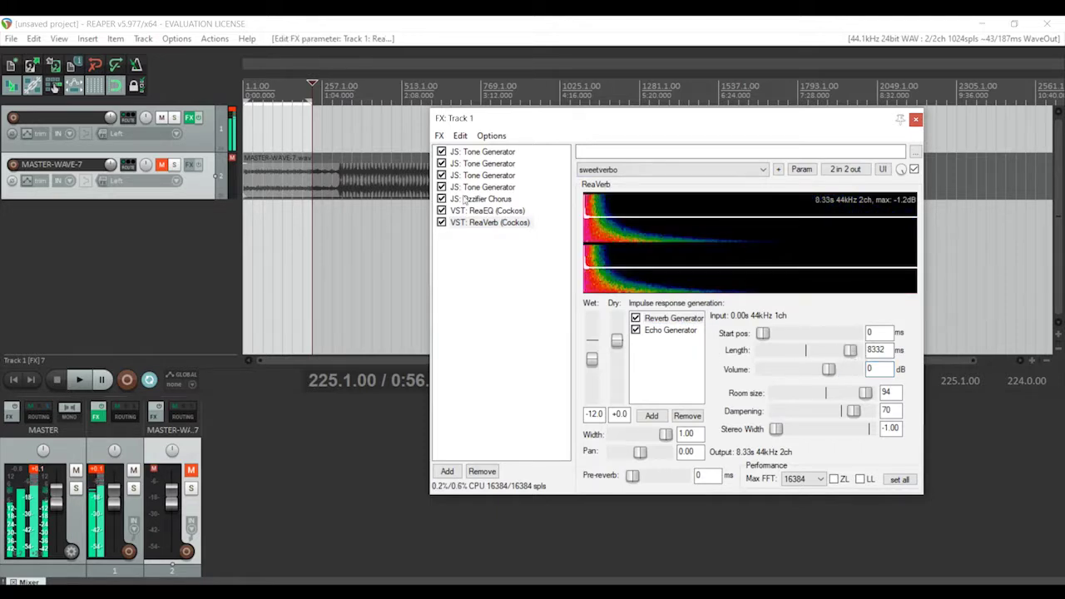
Add a second VST: ReaVerb (Cockos) at the end of the chain and load the bad crunch preset
left_click(440, 136)
left_click(470, 152)
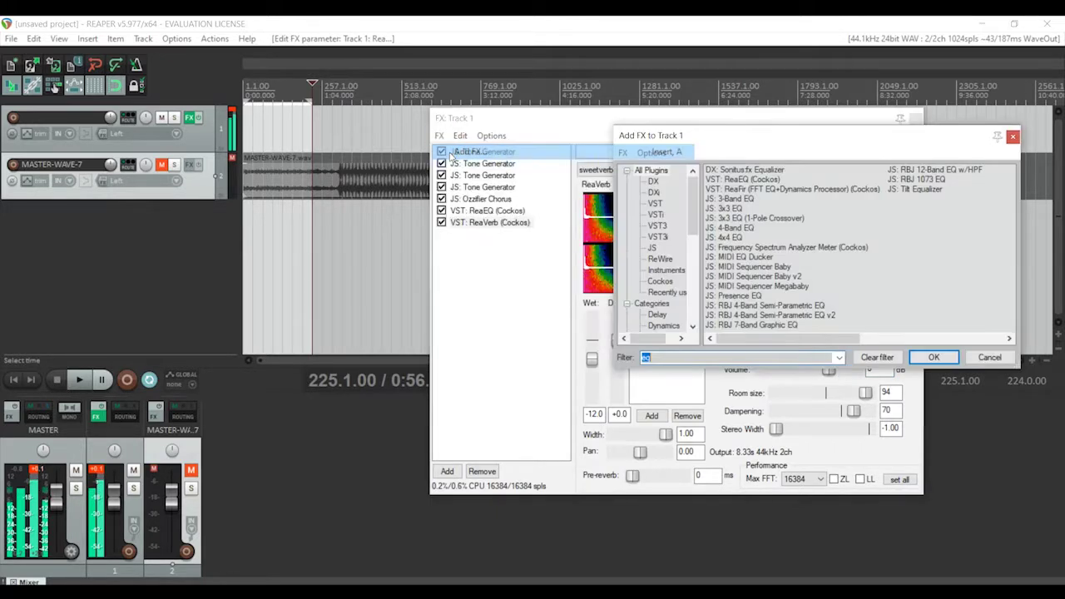
type("verb")
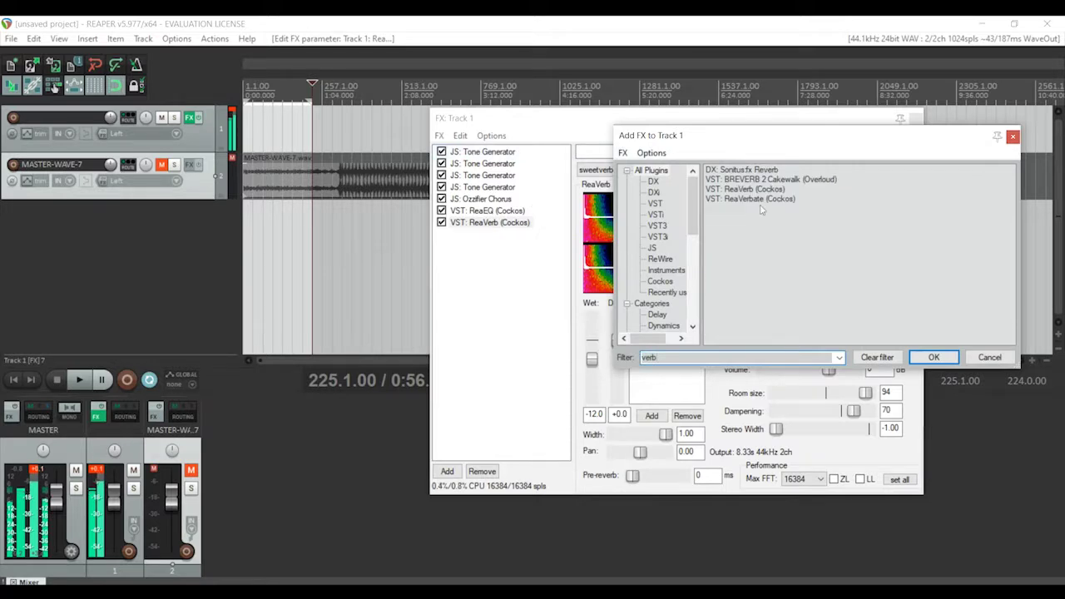
double_click(748, 190)
left_click(643, 169)
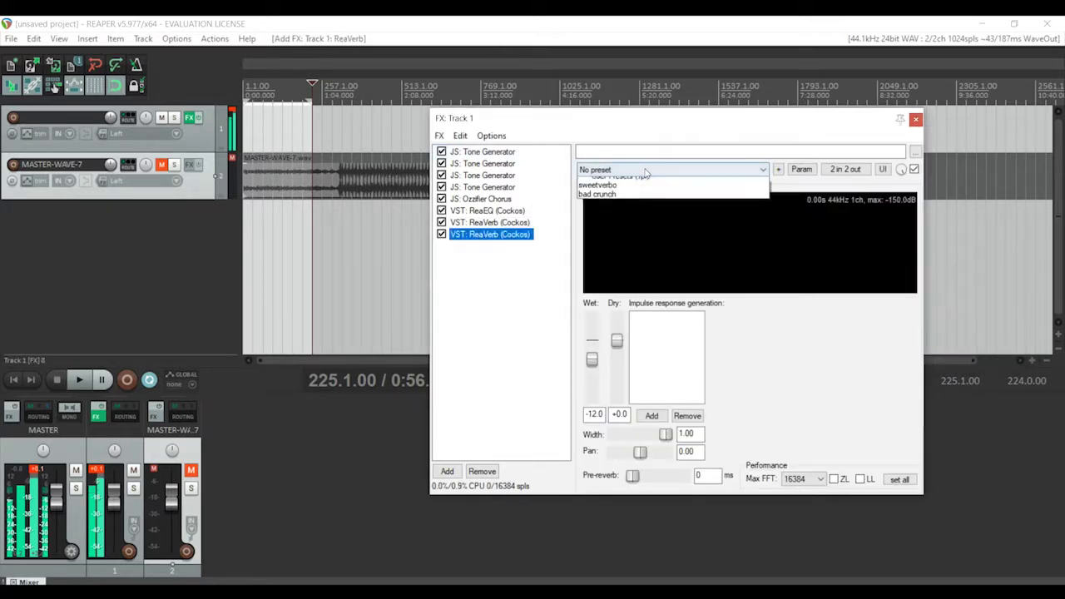
left_click(642, 218)
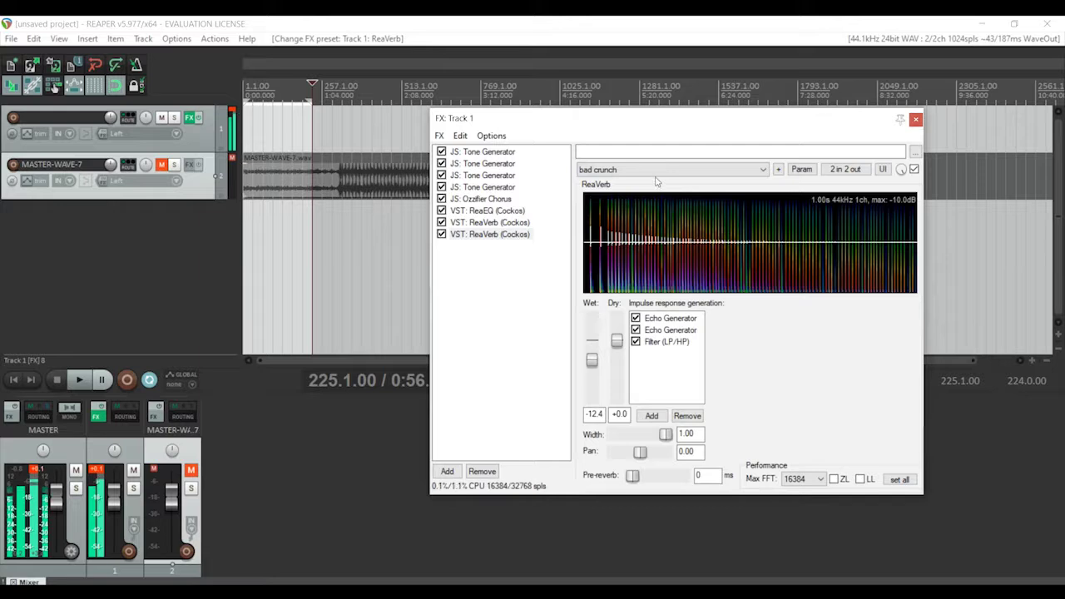
Add a second VST: ReaEQ (Cockos) after the two reverbs in the effects chain
left_click(439, 136)
left_click(454, 151)
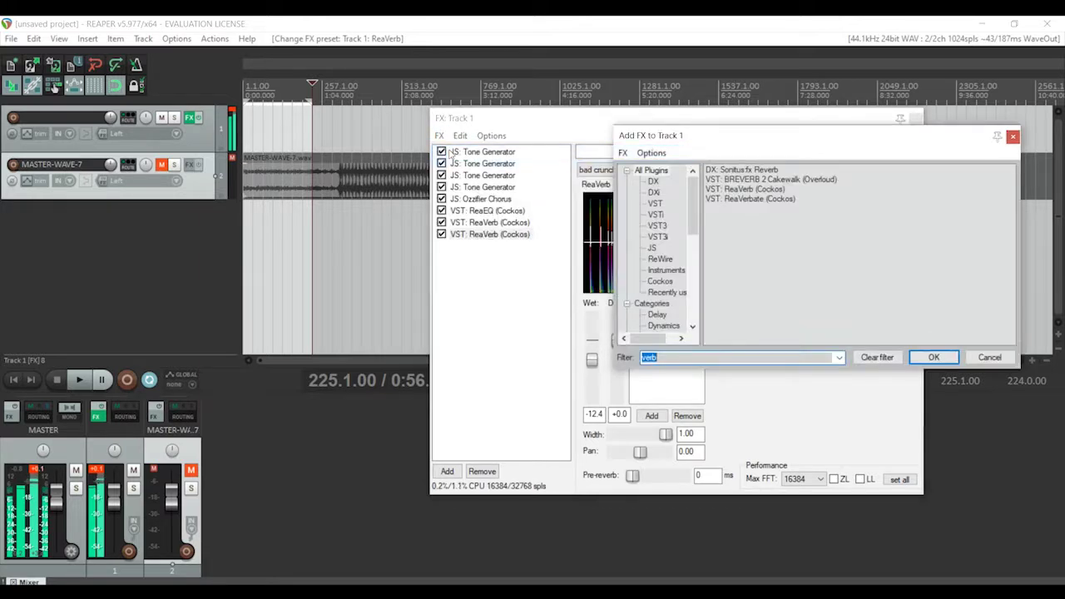
type("eq")
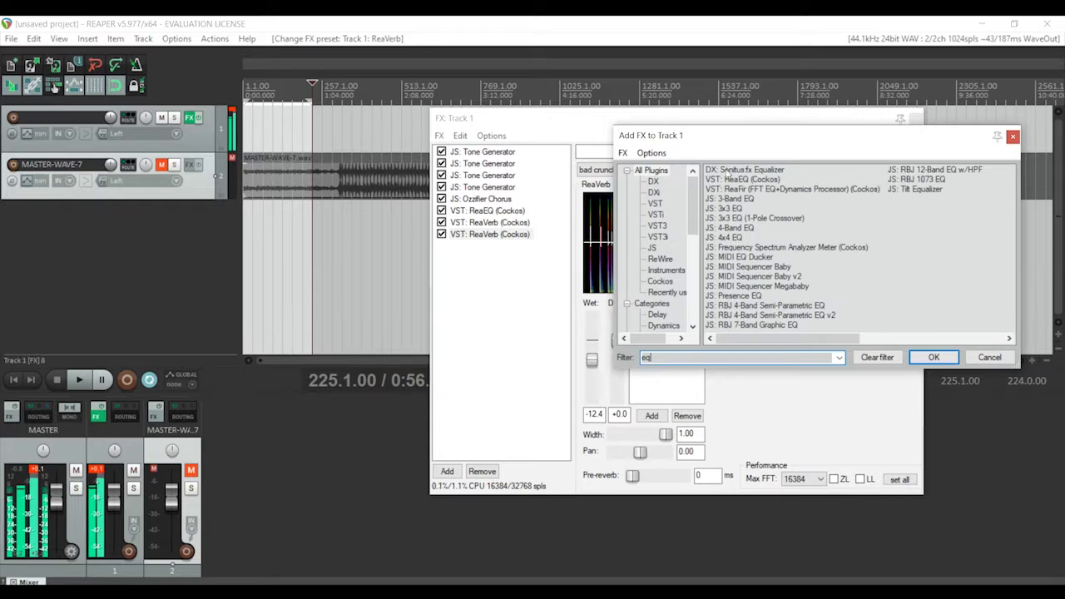
double_click(729, 178)
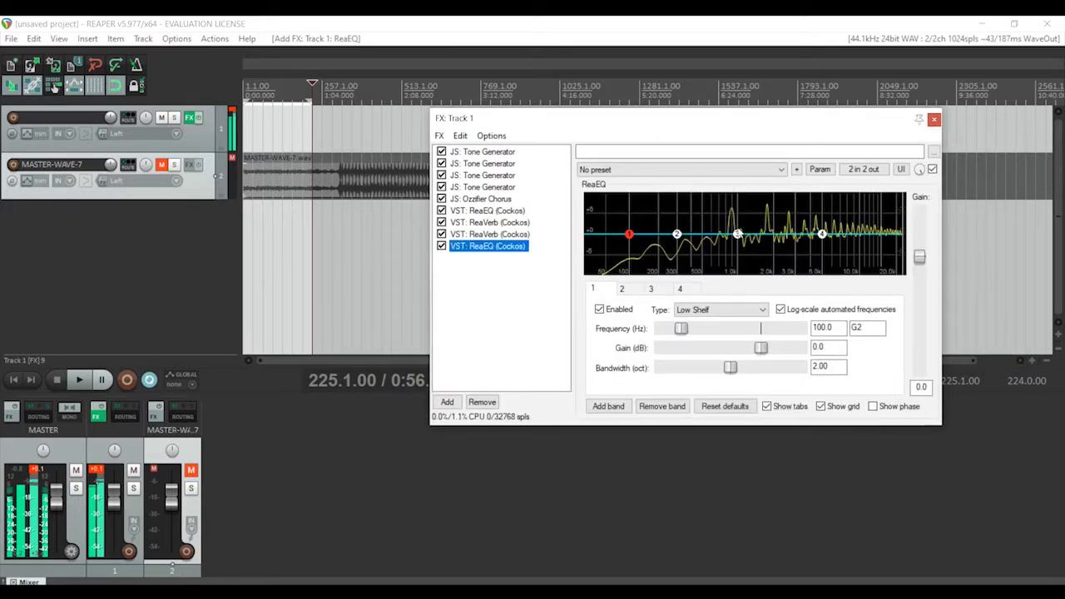
Turn band 3 of the second ReaEQ into a Notch at about 685 Hz with a bandwidth of about 1.16 octaves
left_click(721, 309)
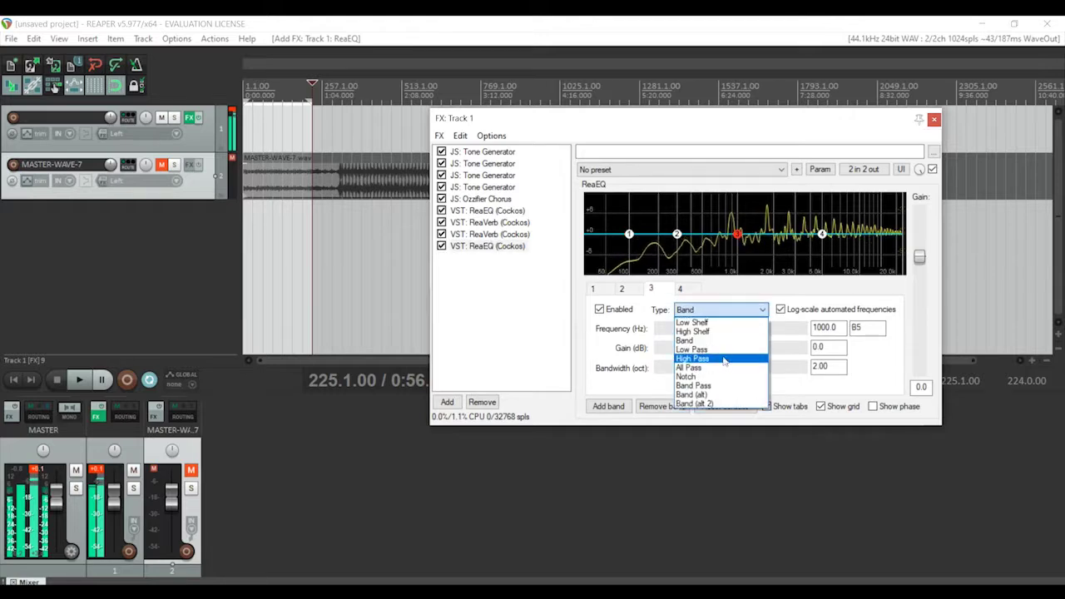
left_click(724, 377)
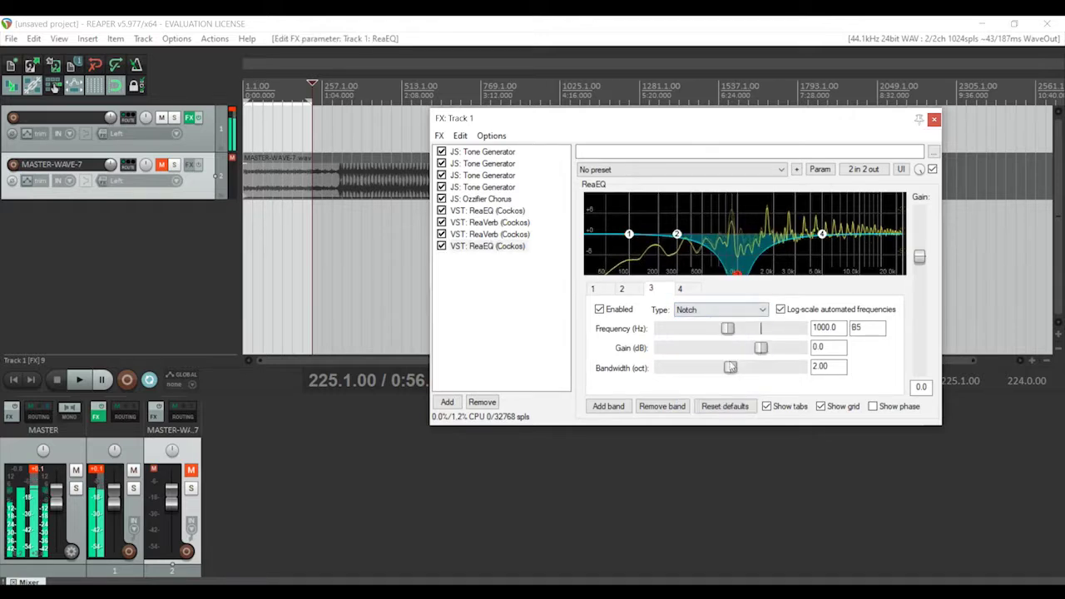
left_click_drag(731, 368, 701, 371)
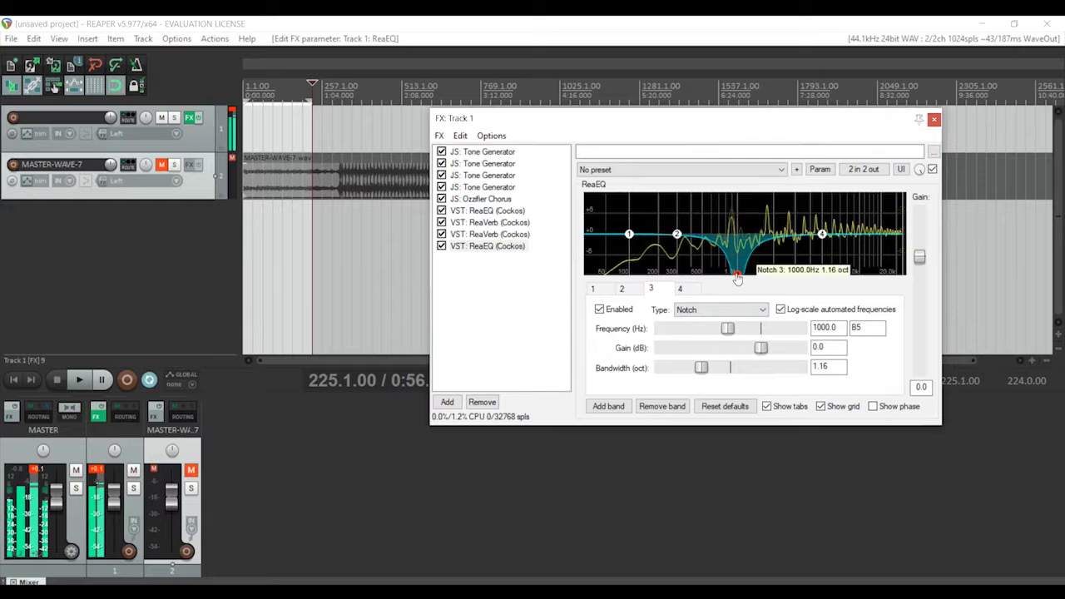
left_click_drag(737, 277, 719, 307)
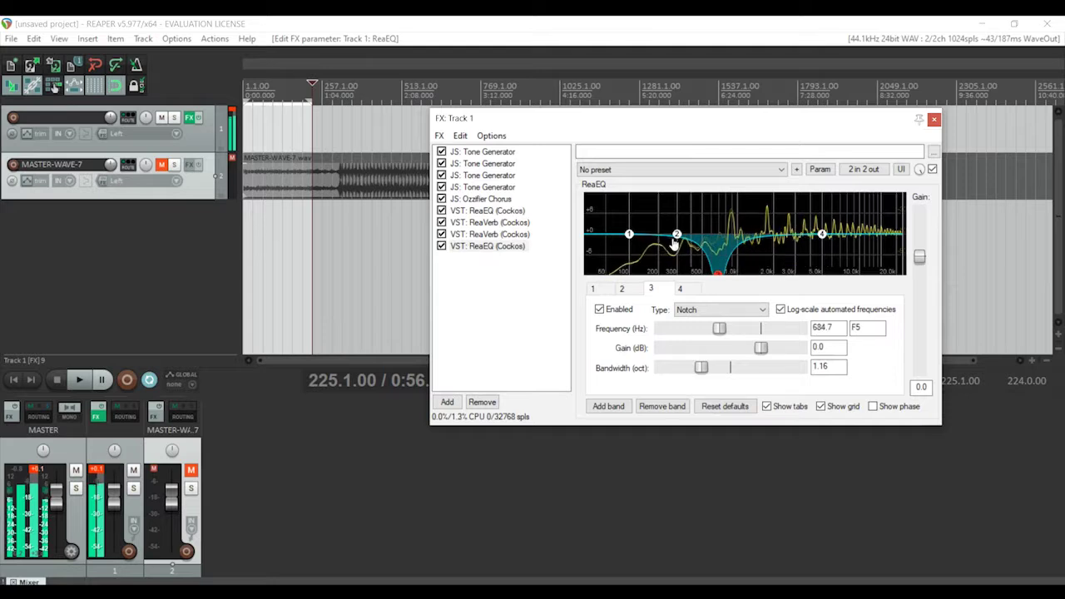
Set the band 1 Low Shelf to about -12 dB at 121 Hz and make band 4 a Band filter of about 1.2 dB at 3212 Hz
left_click_drag(629, 237, 639, 283)
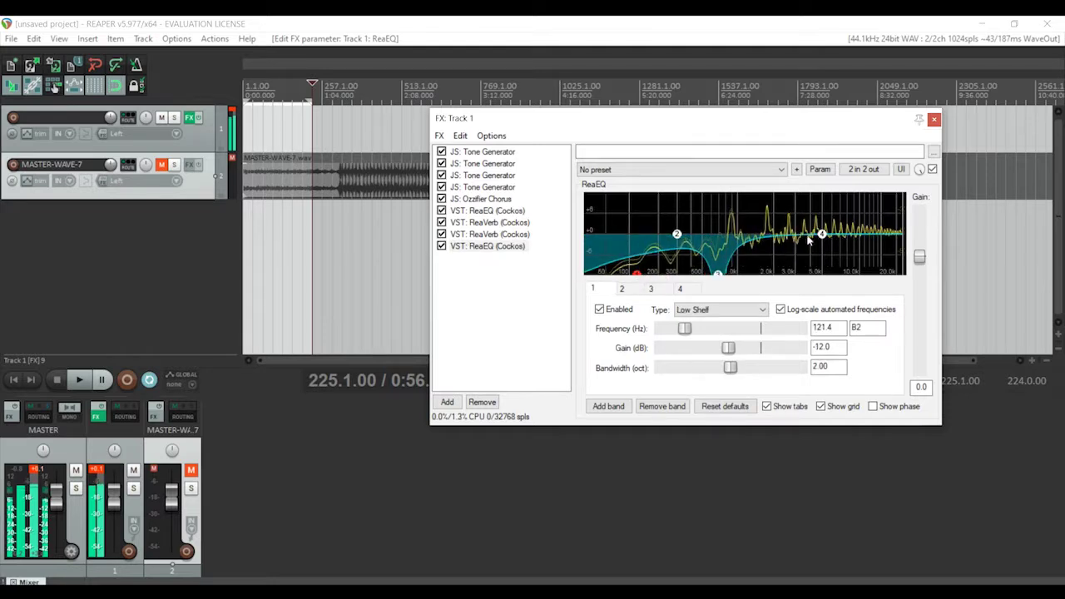
left_click_drag(824, 239, 822, 235)
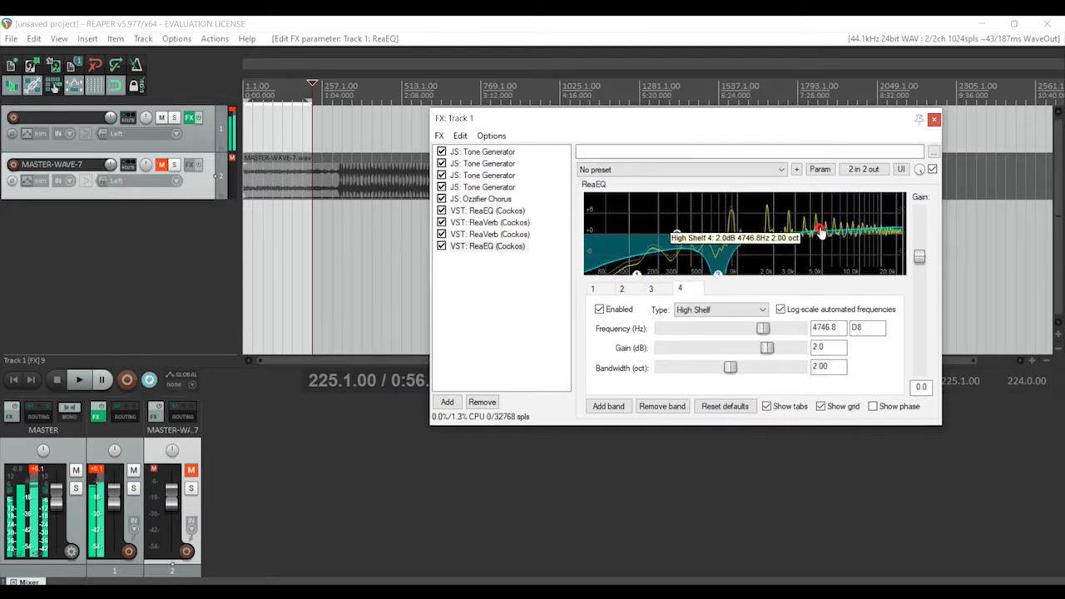
left_click(724, 310)
left_click(707, 342)
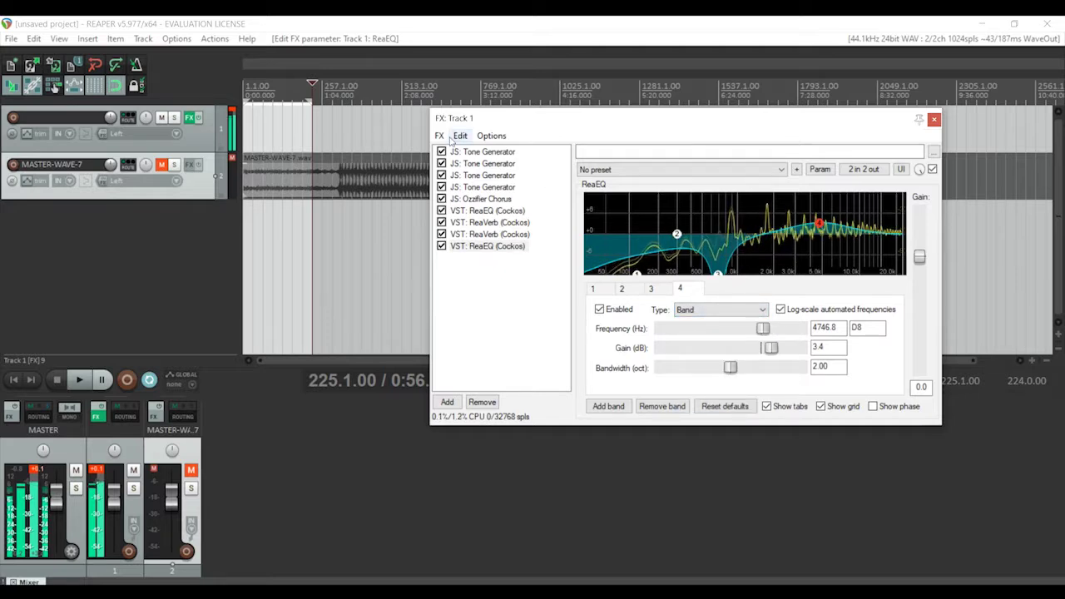
left_click_drag(820, 223, 803, 238)
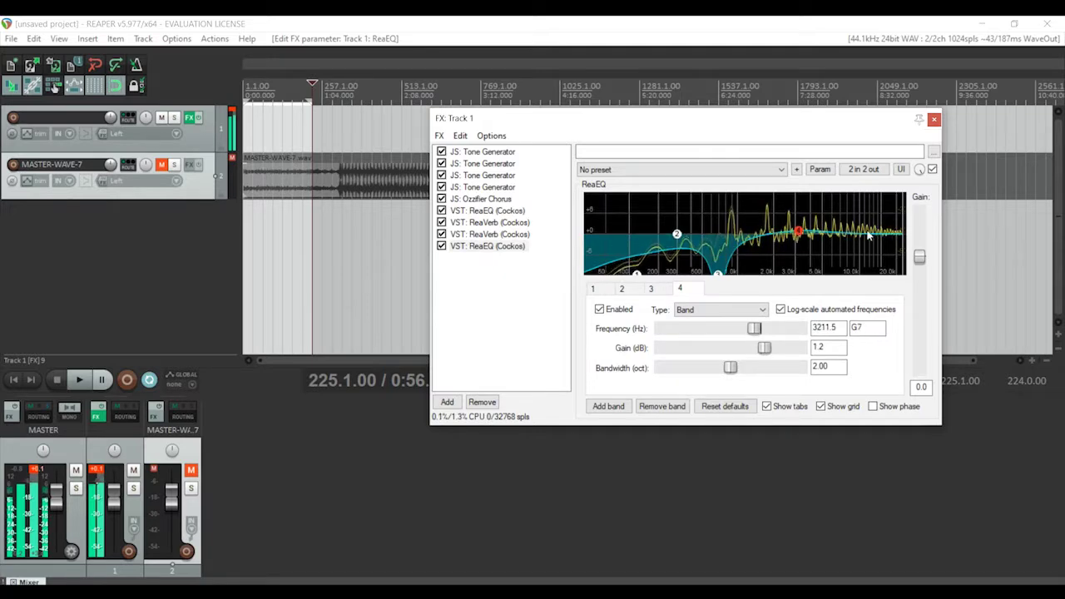
Move band 2 to about 13612 Hz at -3.6 dB and change its type to High Shelf
left_click_drag(676, 234, 875, 251)
left_click(731, 310)
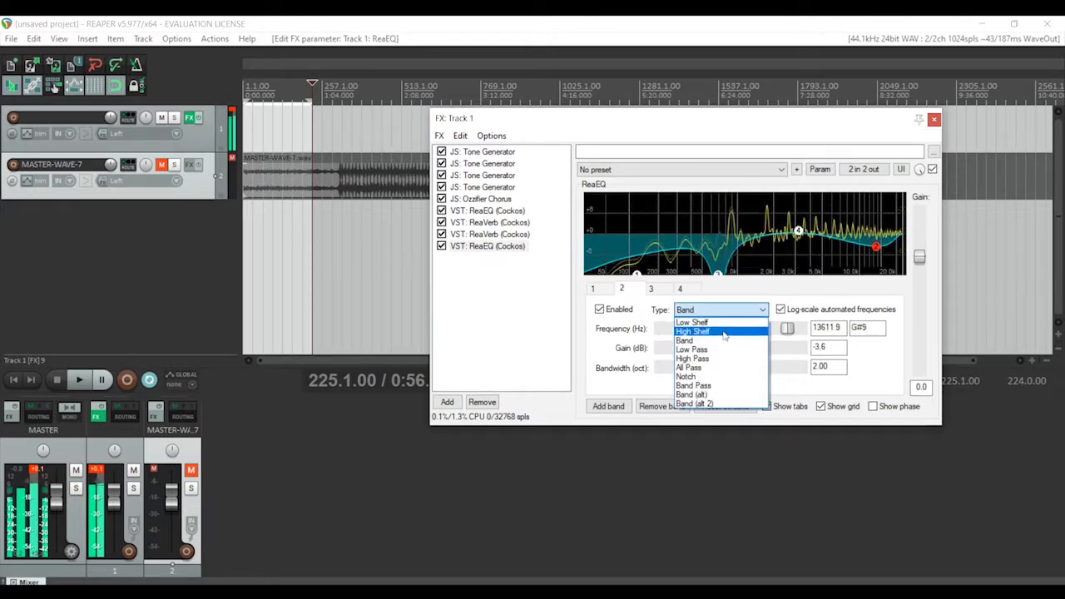
left_click(724, 331)
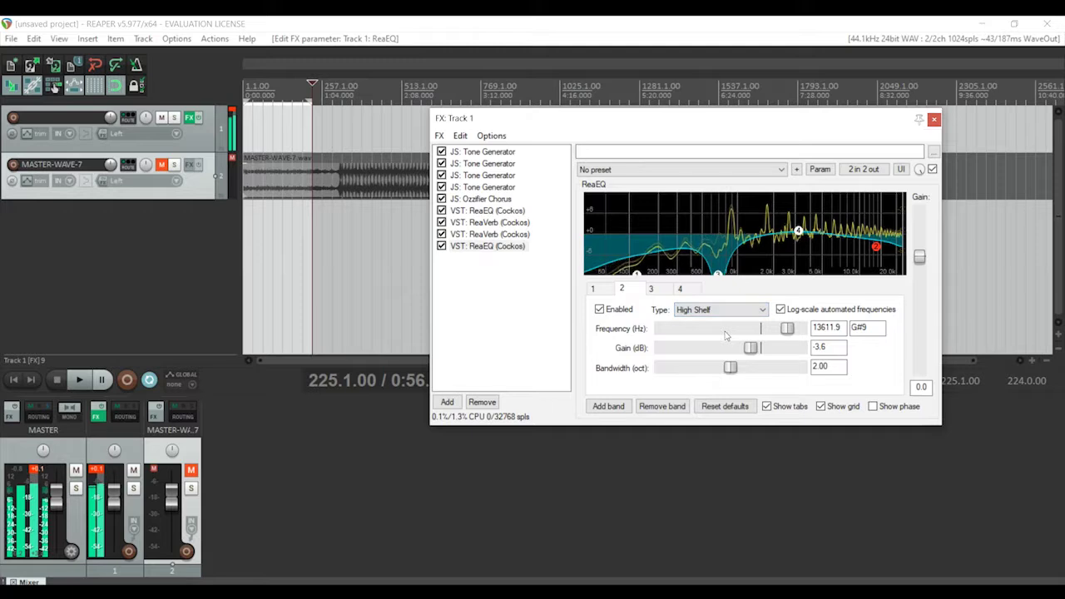
Add the JS: Delay w/Chorus effect at the end of the chain with its default settings and close the effects window
left_click(439, 138)
left_click(455, 151)
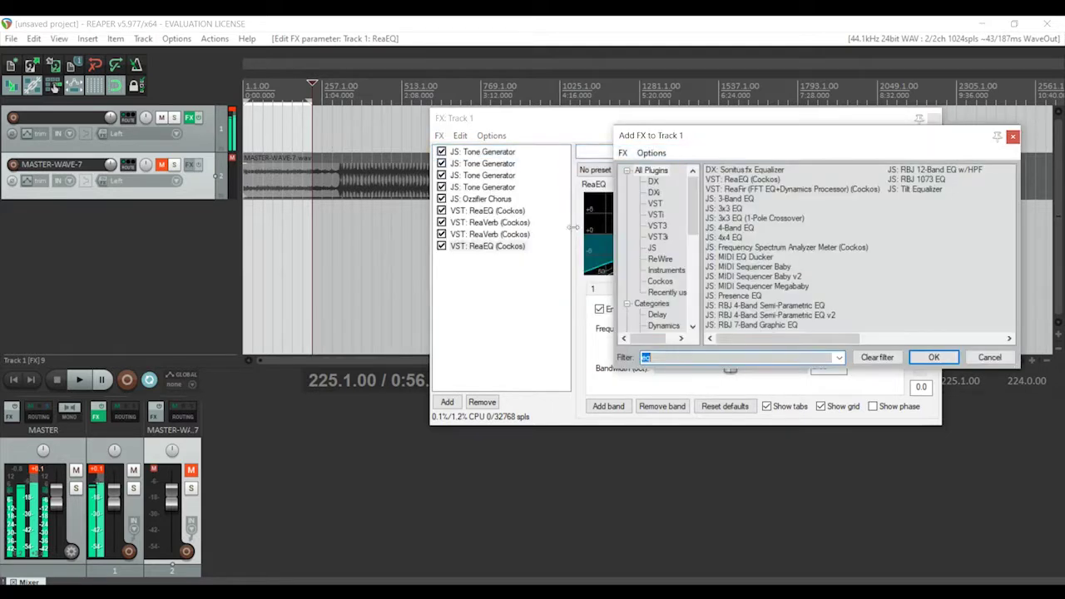
type("cho")
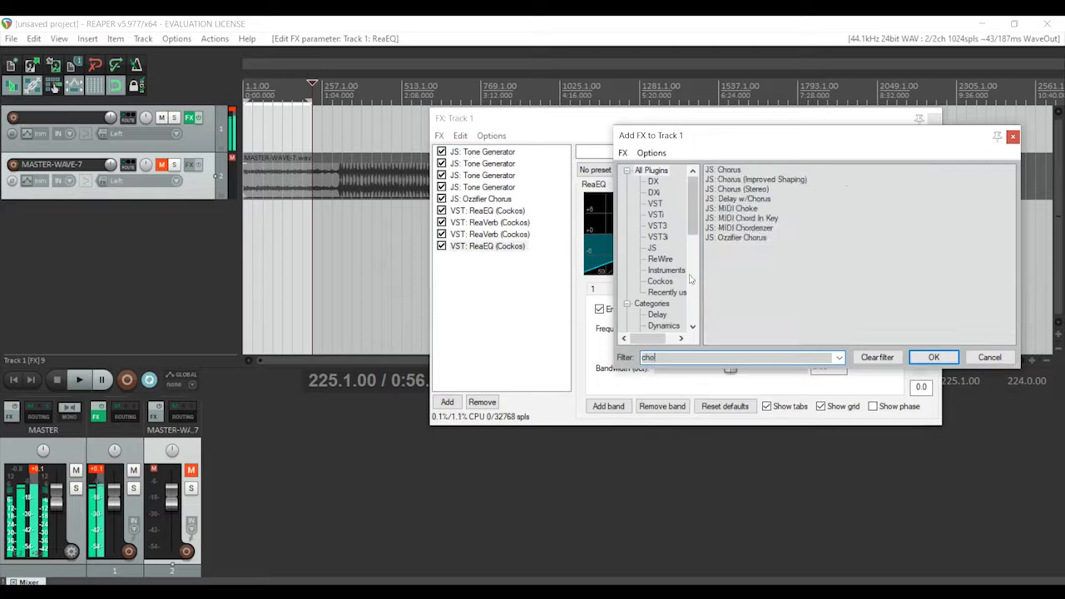
double_click(739, 199)
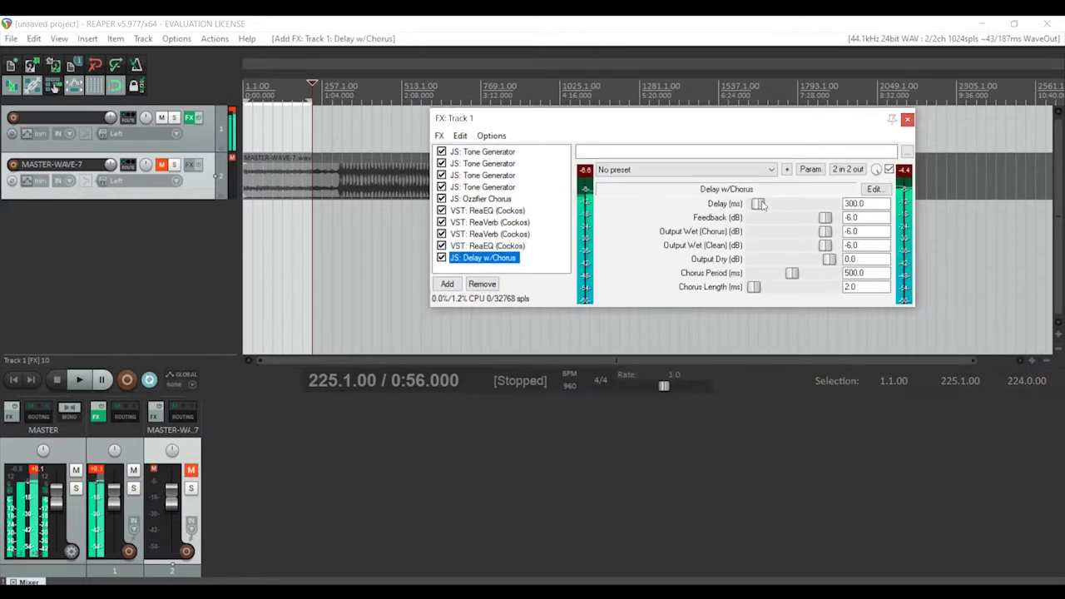
left_click(907, 119)
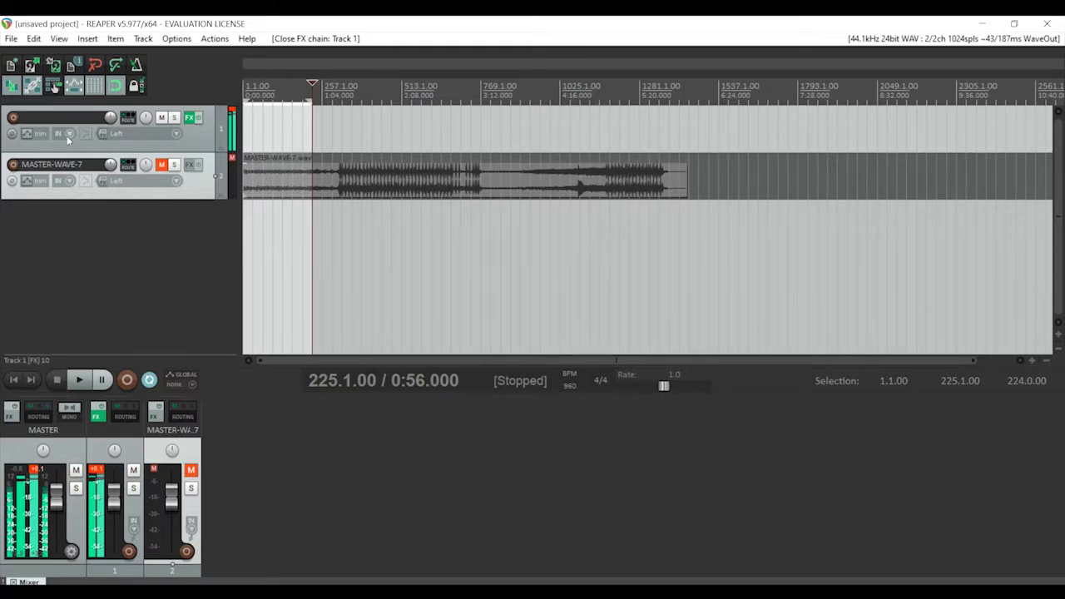
Show the Volume envelope of Track 1 beneath the track
left_click(28, 134)
left_click(259, 183)
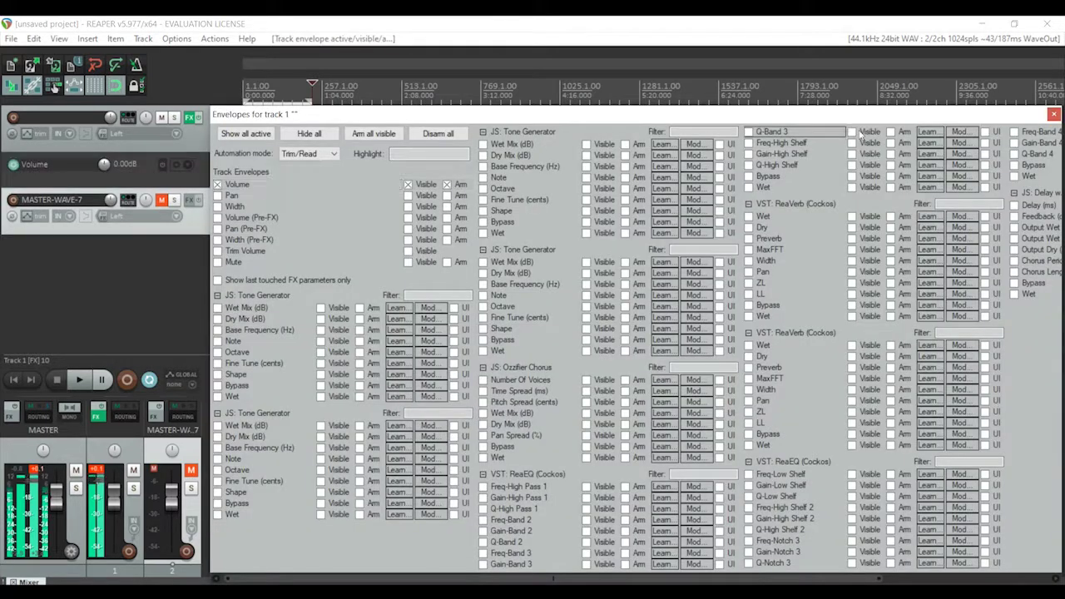
left_click(1053, 115)
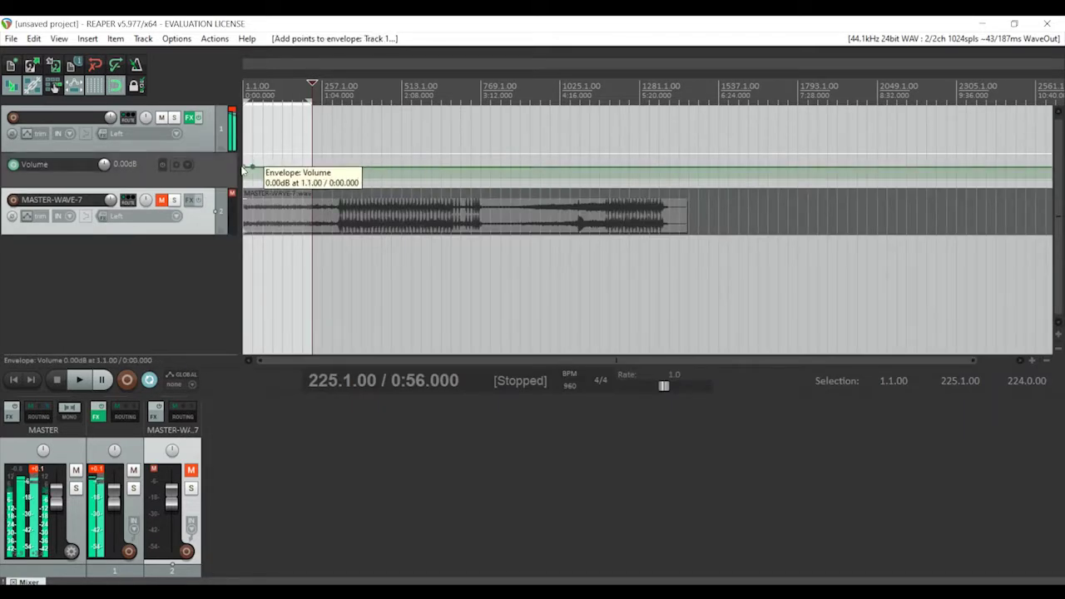
Shape a short fade-in at the start of the Volume envelope, and undo an extra point added near the time selection's end
left_click_drag(249, 168, 236, 263)
left_click(302, 167)
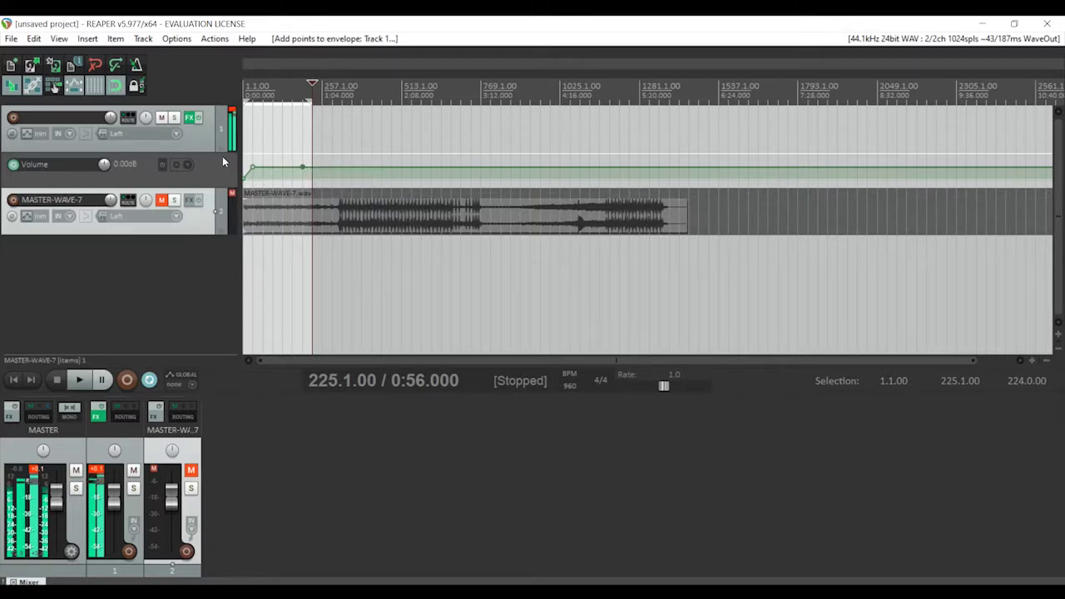
key("ctrl+z")
Show the first Tone Generator's Wet envelope and ramp it down to 0% at the end of the time selection, 0:56.000
left_click(34, 138)
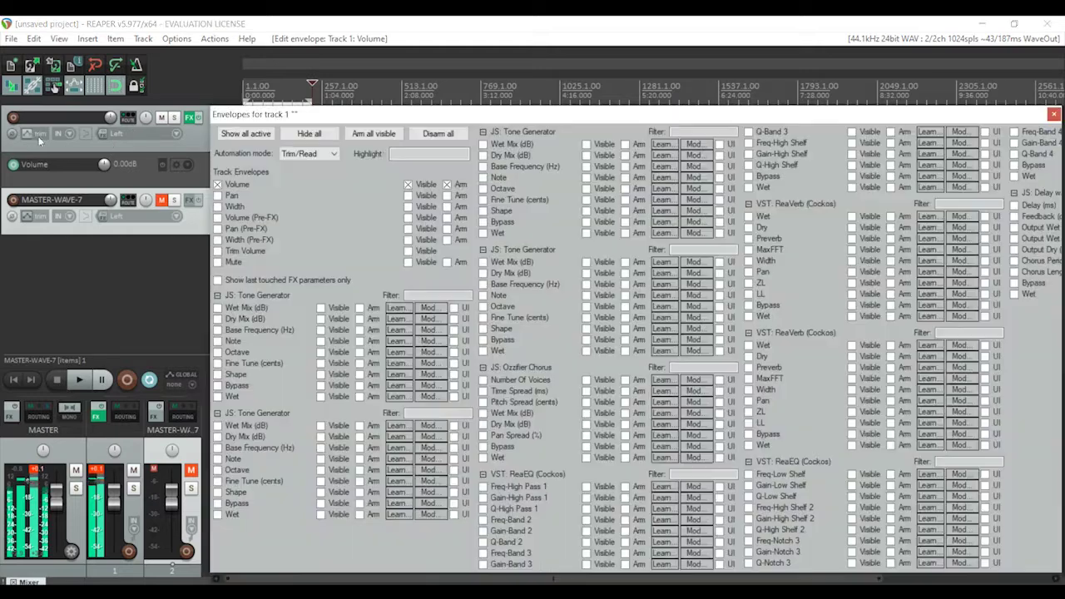
left_click(276, 395)
left_click(1053, 114)
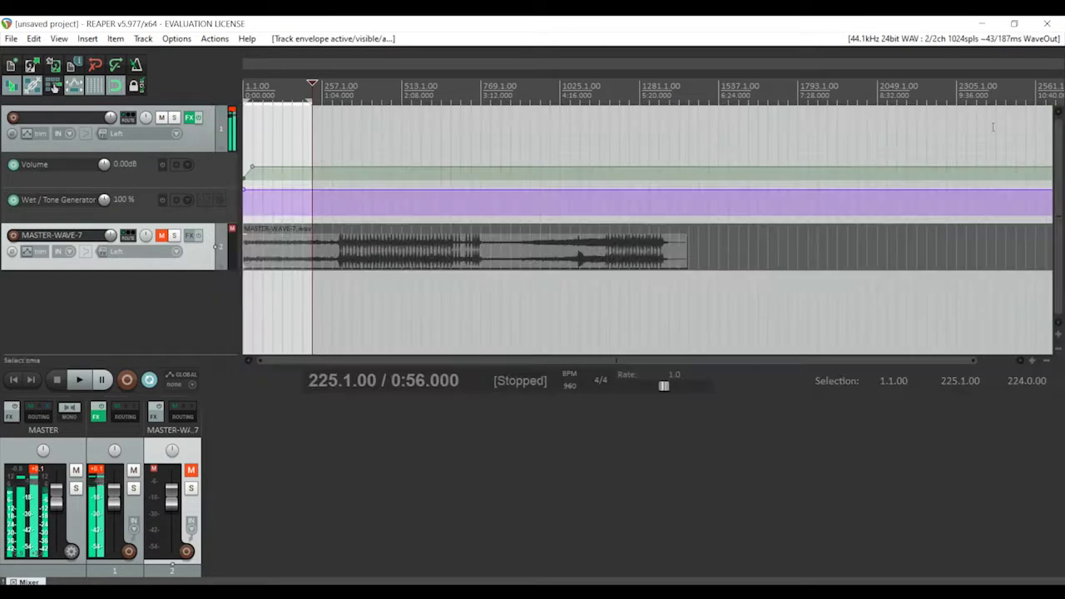
left_click(303, 192)
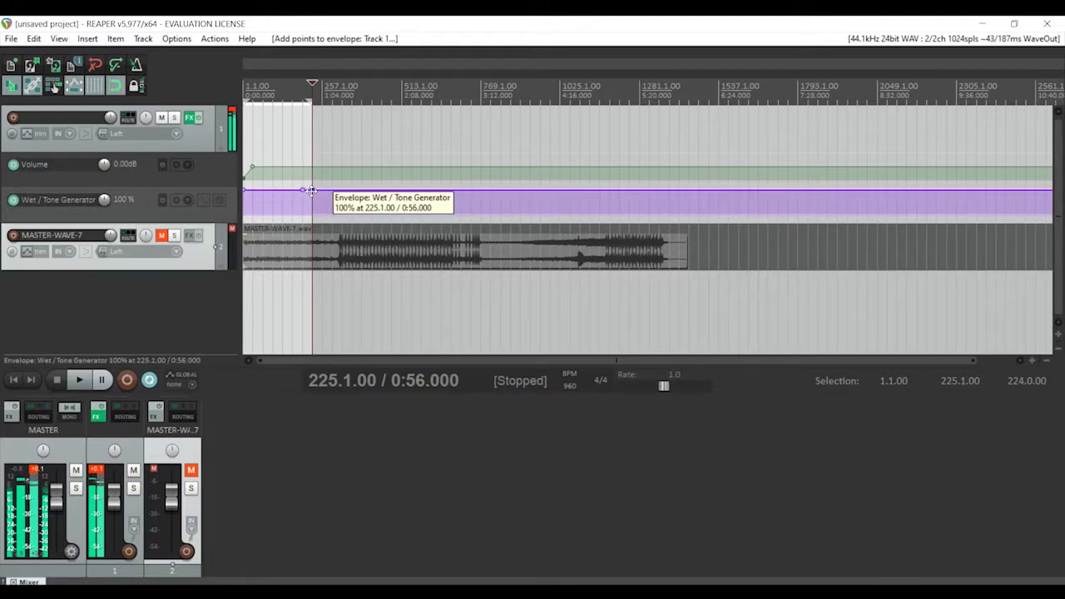
left_click_drag(309, 191, 309, 363)
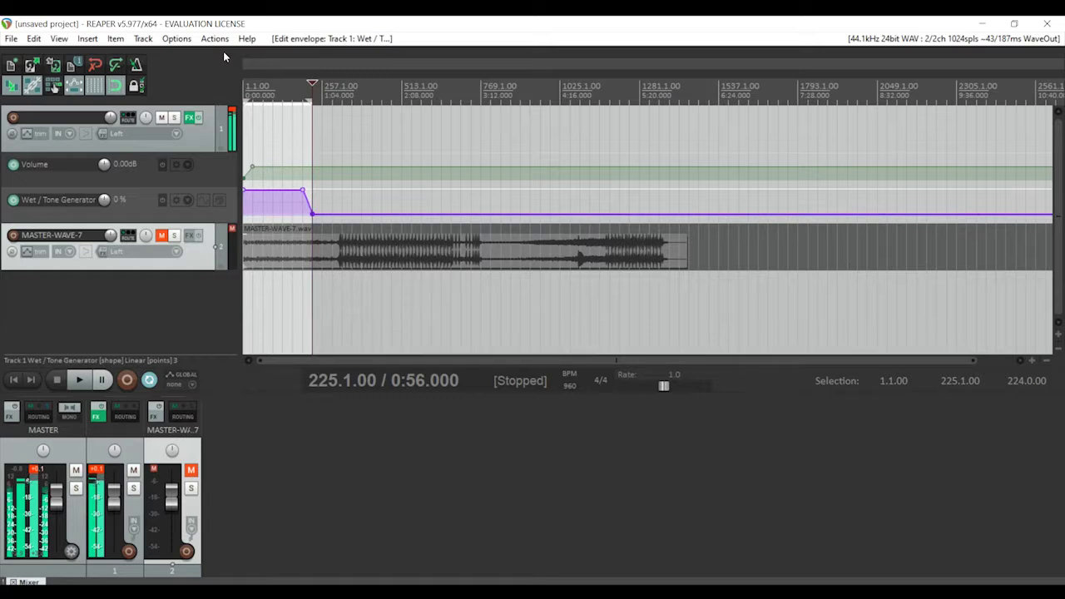
Play the sound from the project start, clear the Track 1 and master peak indicators, and stop playback
left_click(243, 94)
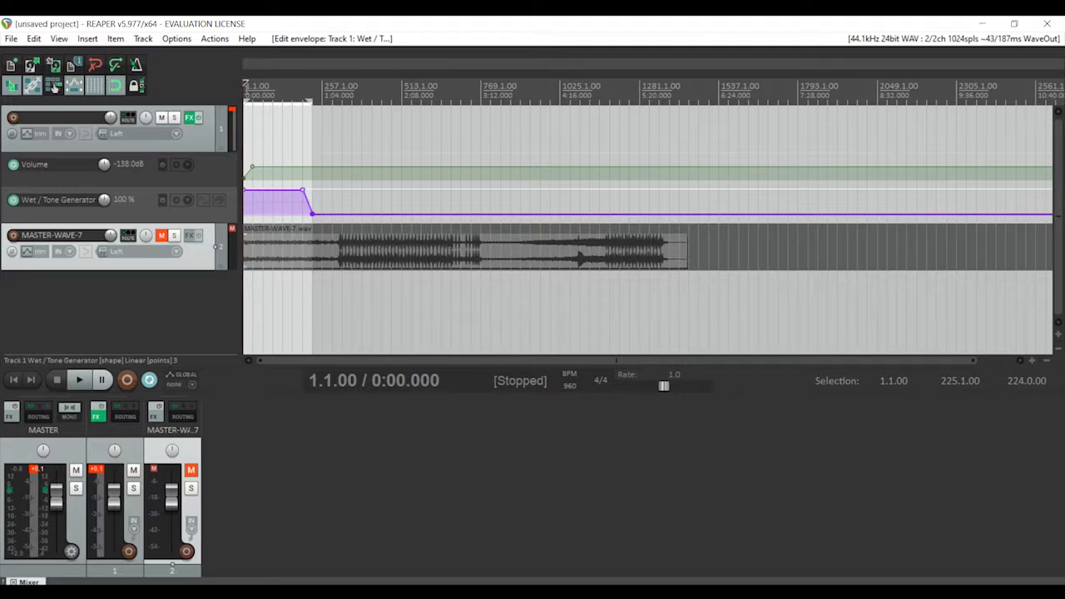
key("space")
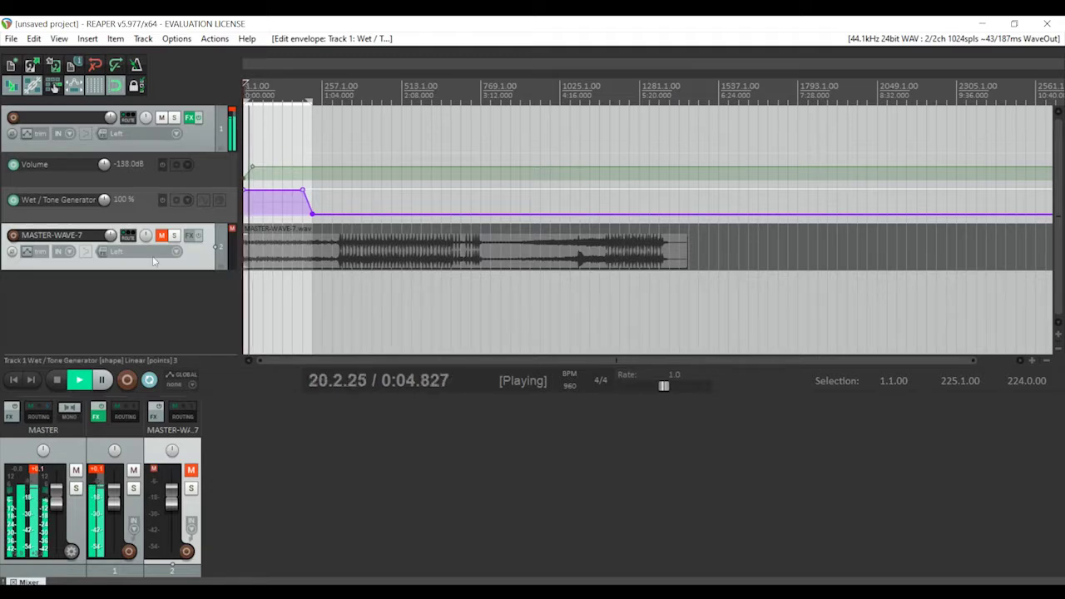
left_click(97, 470)
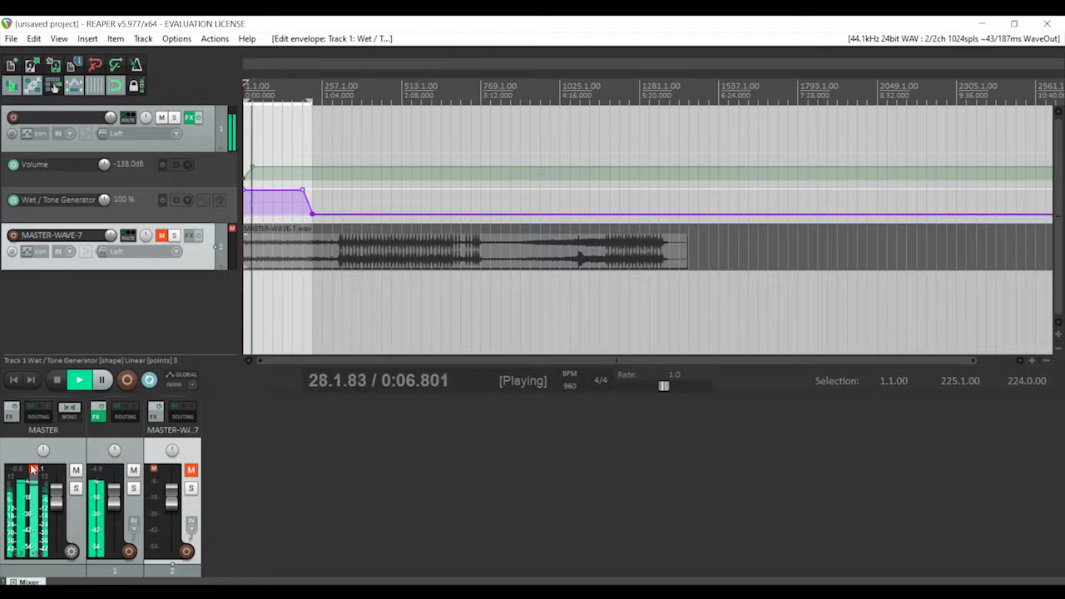
left_click(32, 470)
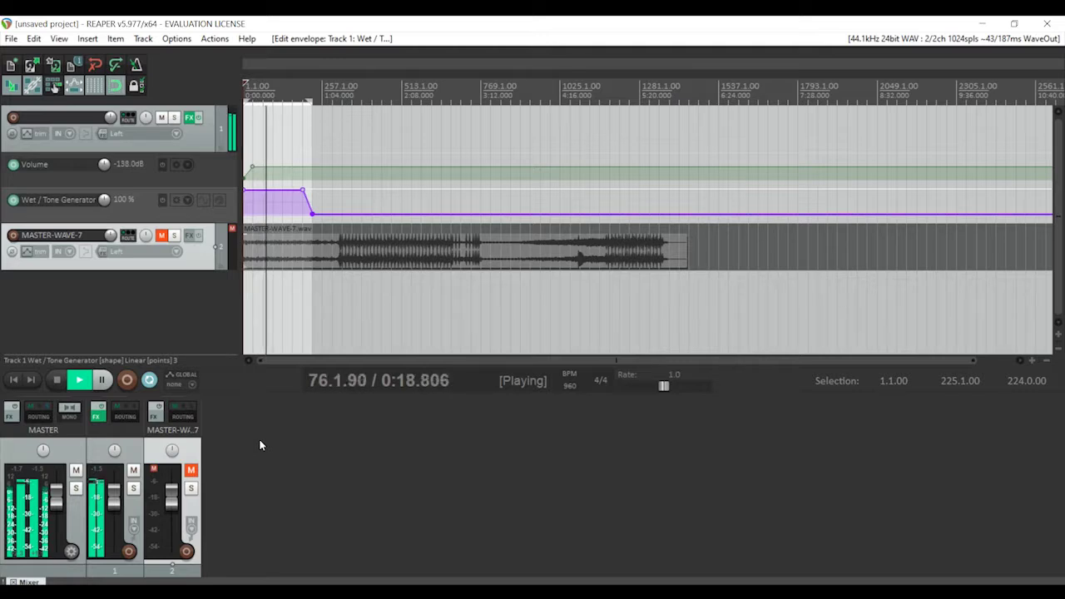
key("space")
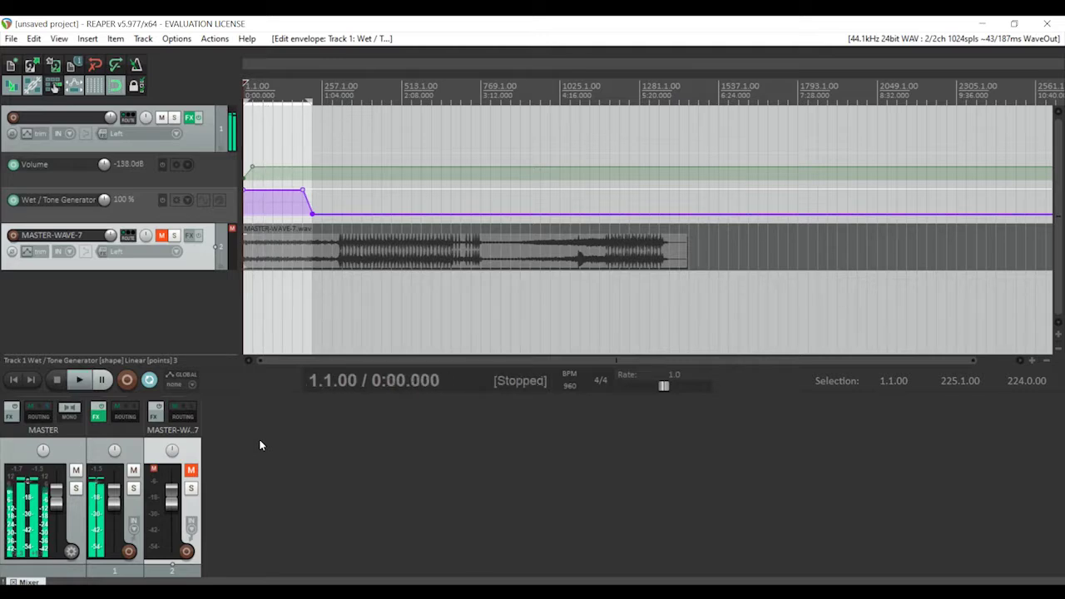
Render the time selection of the master mix as a WAV file named "saw synth" and close the render windows
key("ctrl+alt+r")
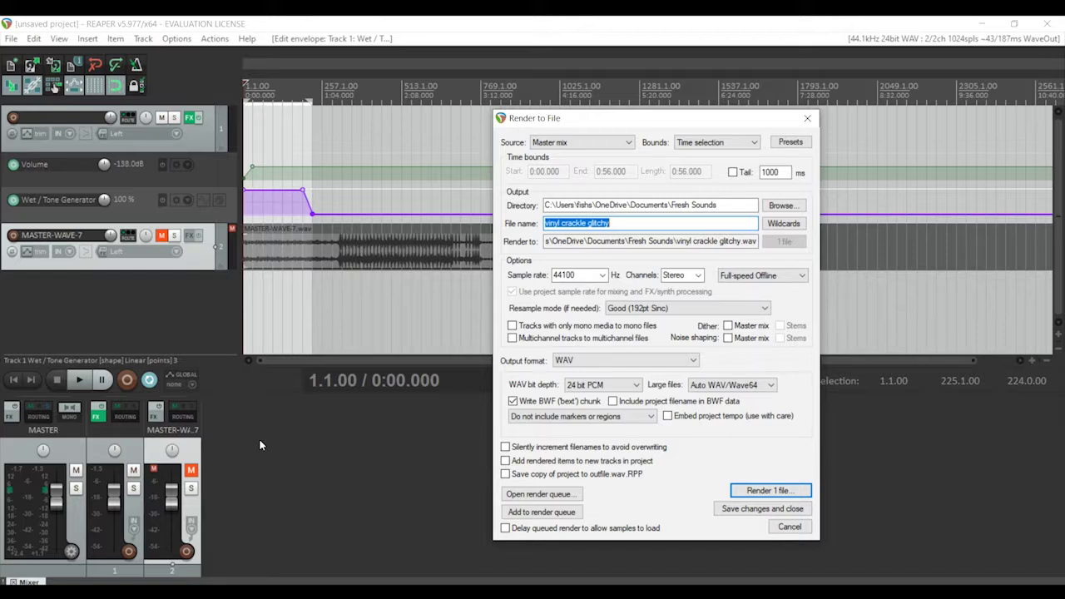
type("saw synth")
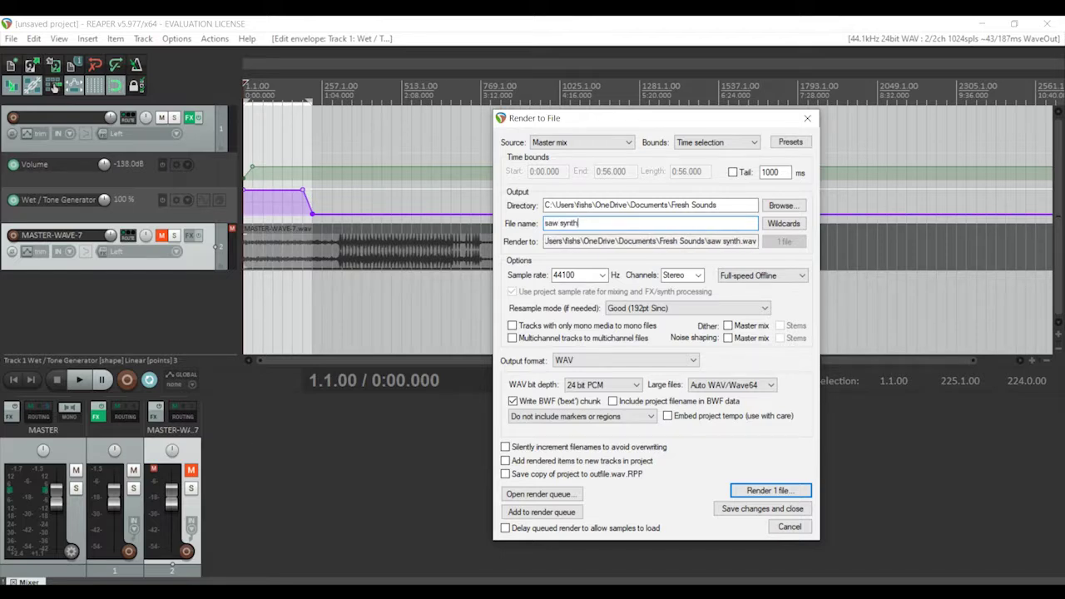
key("Return")
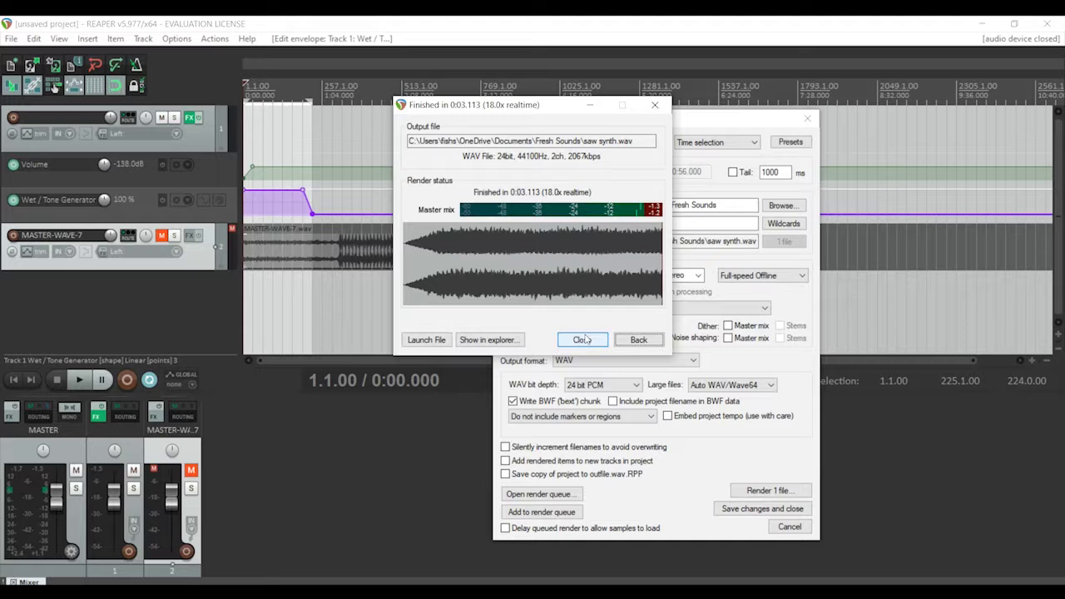
left_click(638, 340)
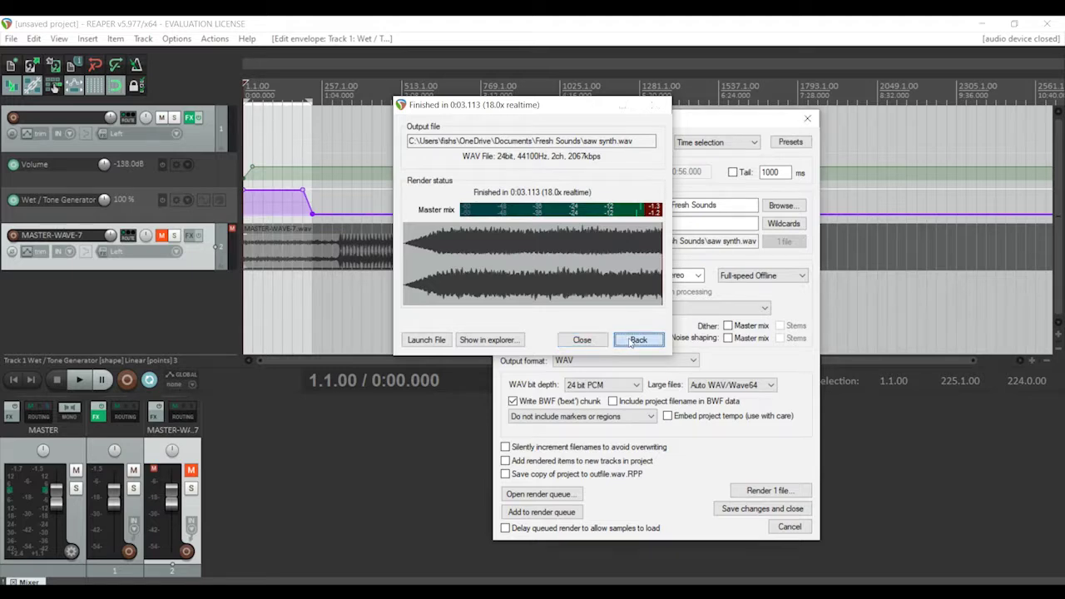
left_click(806, 118)
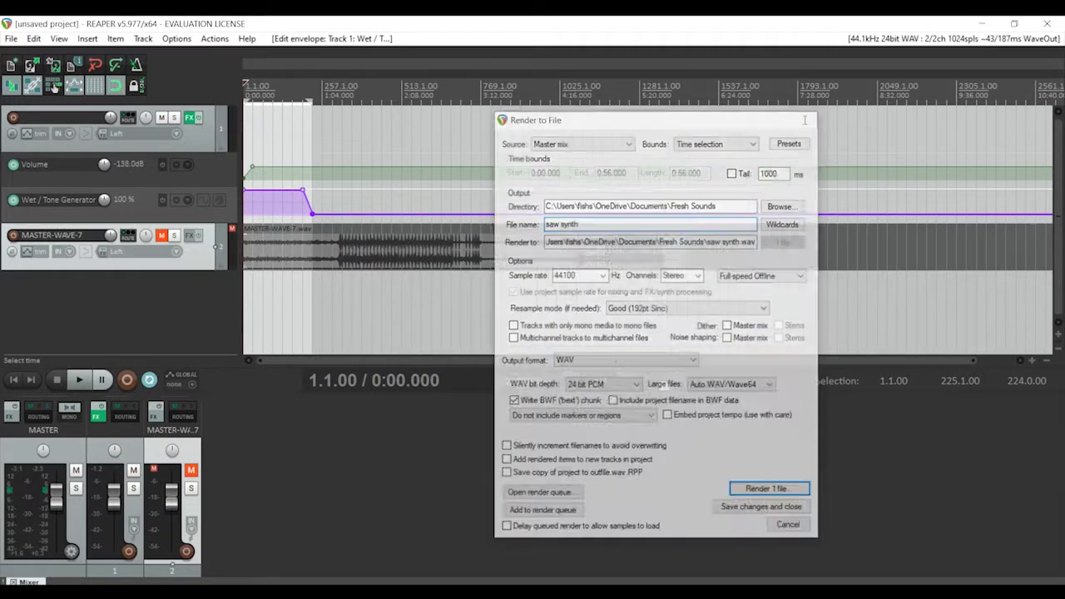
Remove all effects from Track 1's effects chain
left_click(188, 120)
key("ctrl+a")
key("Delete")
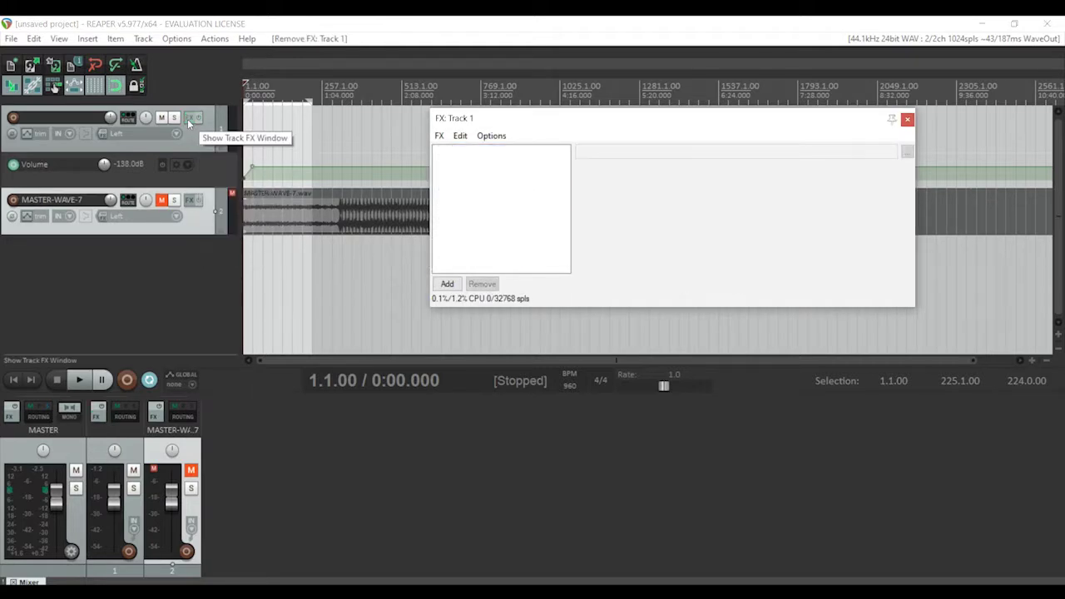
Add the JS: Tone Generator effect to Track 1, keeping its note at A
left_click(441, 136)
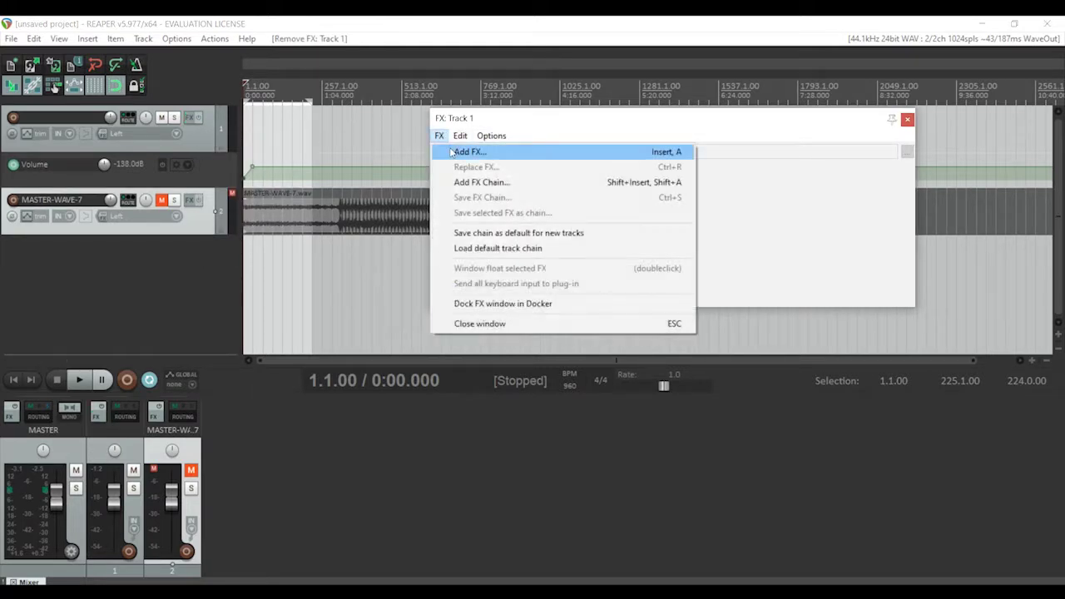
left_click(470, 152)
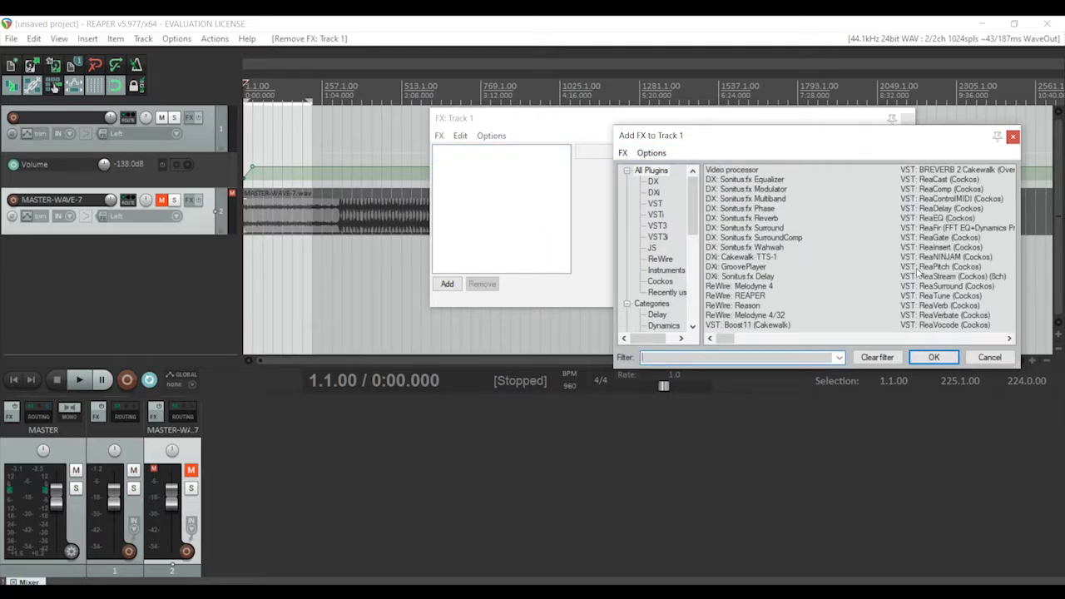
type("tone")
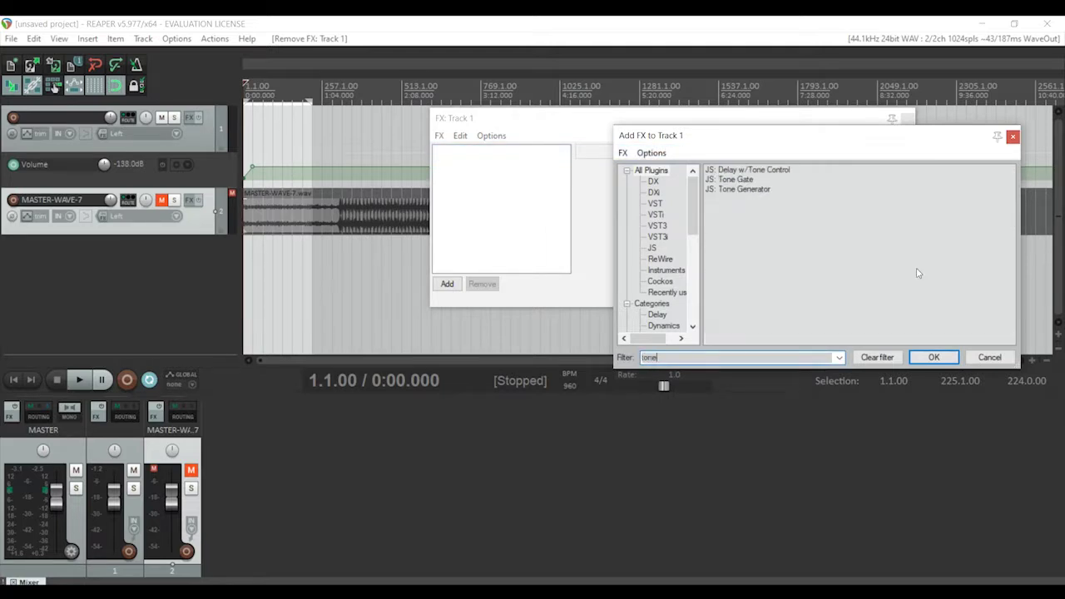
double_click(749, 190)
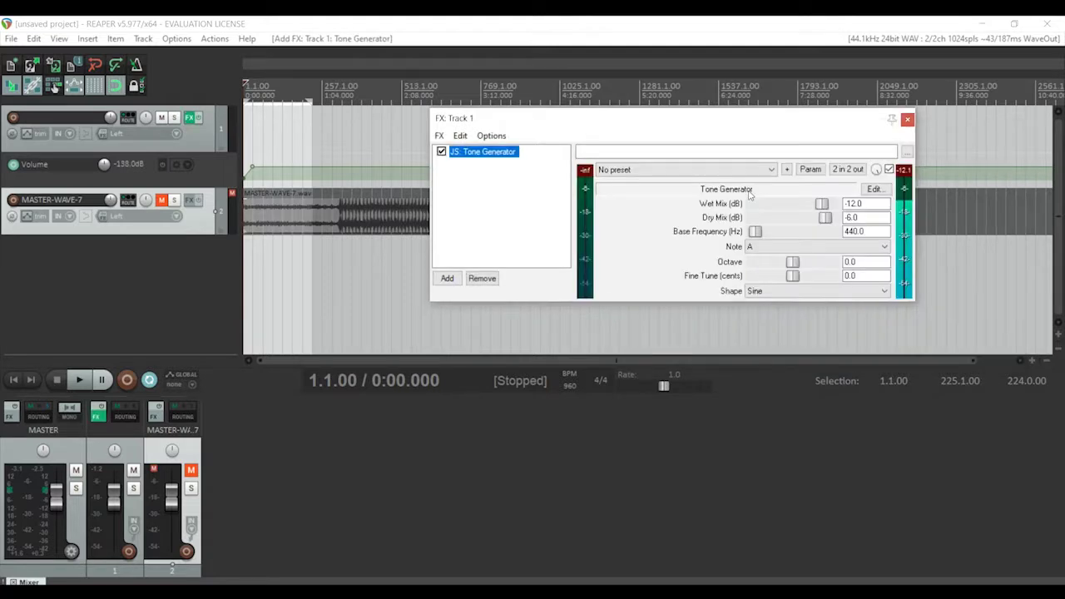
left_click(759, 244)
left_click(760, 252)
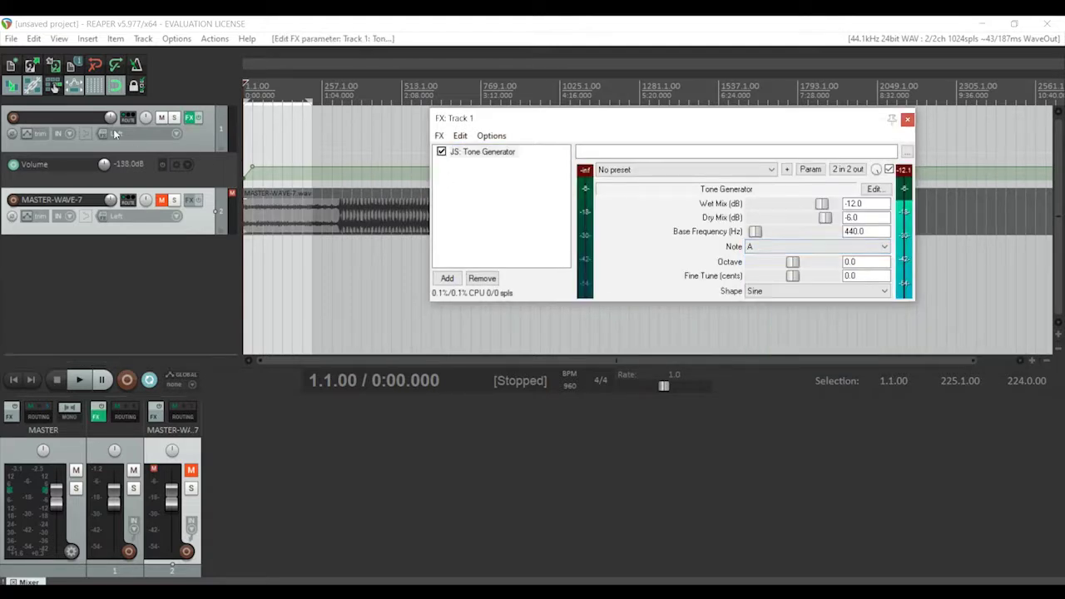
Show the Tone Generator's Note envelope beneath Track 1
left_click(29, 134)
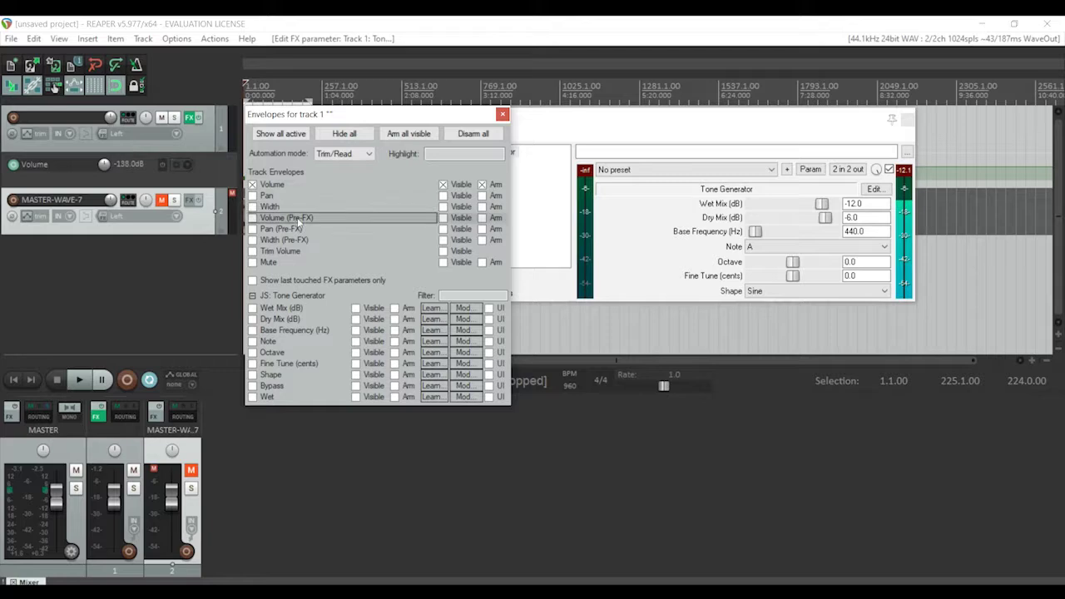
left_click(300, 339)
left_click(502, 115)
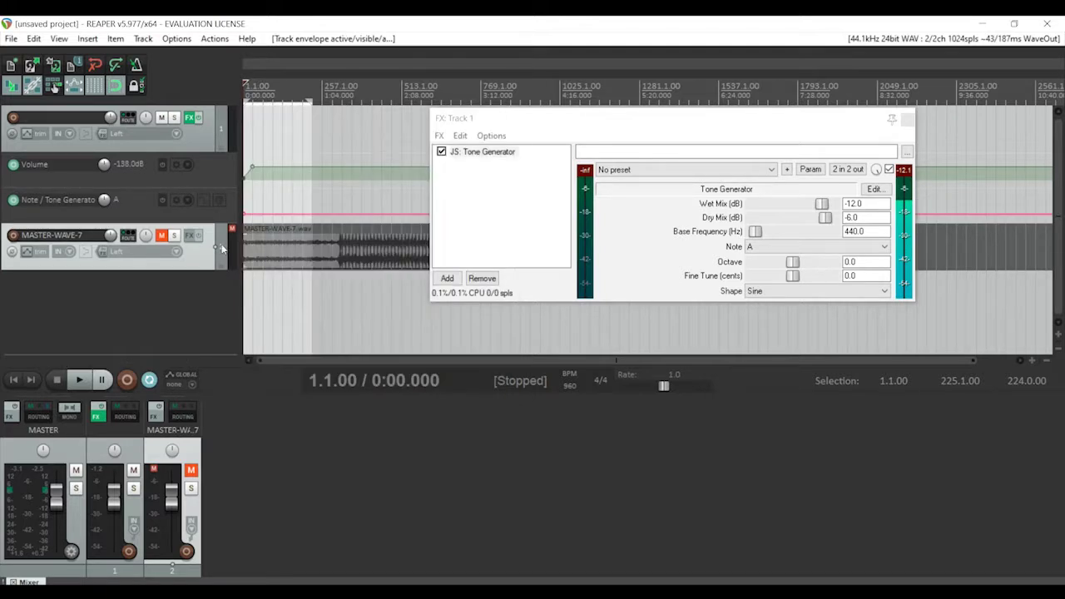
Enable an LFO in the Note parameter's modulation, with a random shape and centered direction
left_click(185, 200)
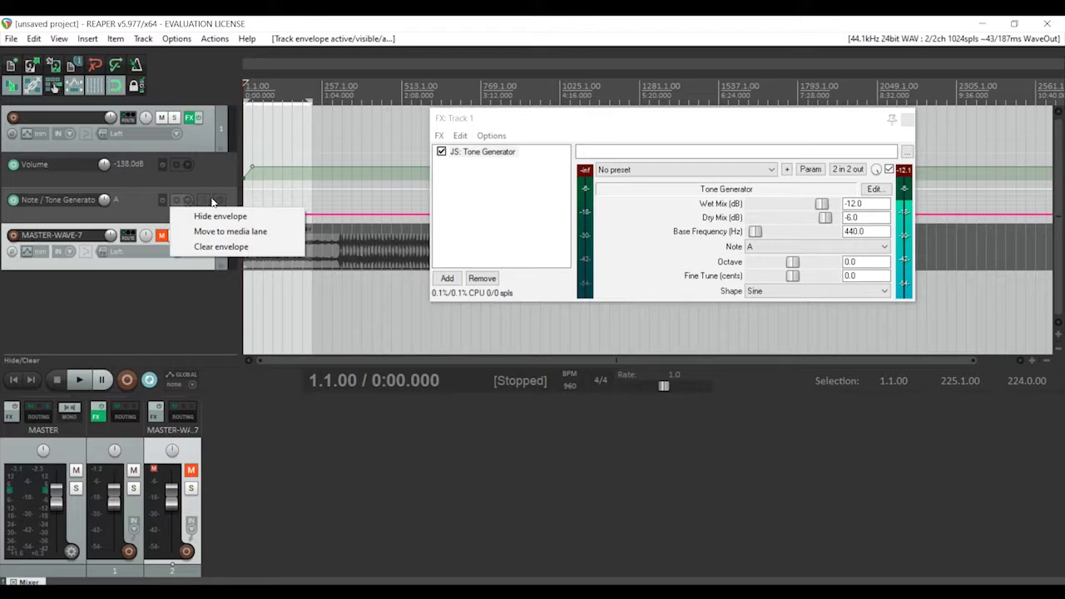
left_click(203, 200)
left_click(203, 200)
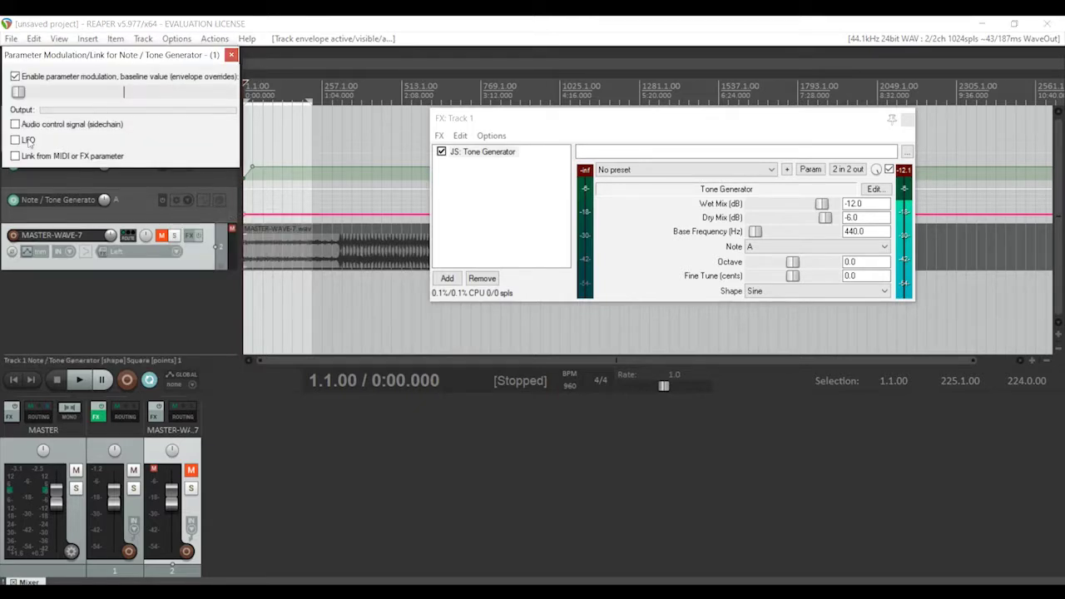
left_click(27, 140)
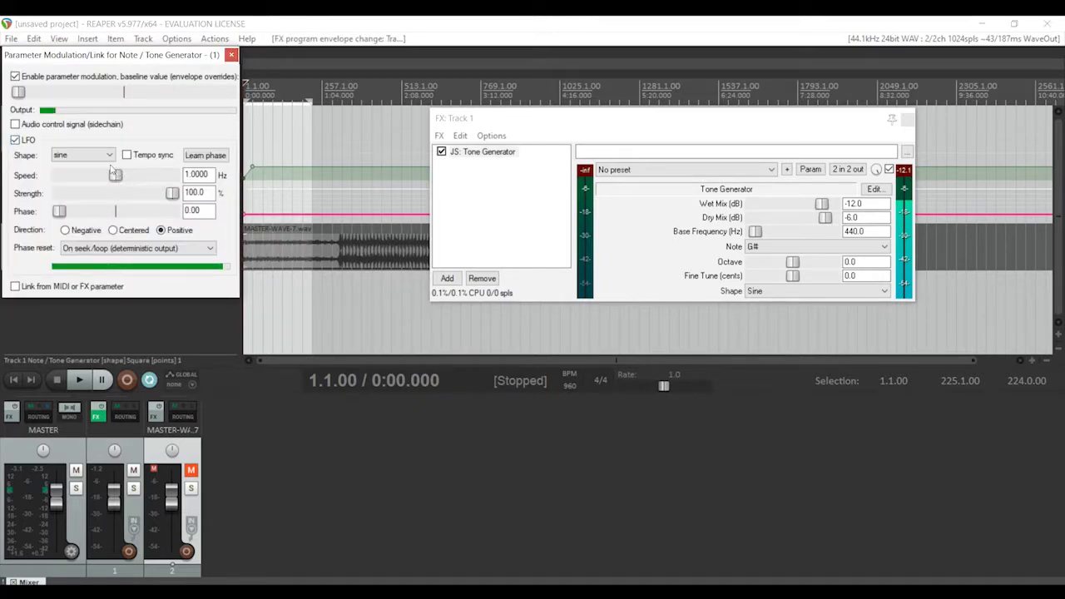
left_click(104, 155)
left_click(83, 214)
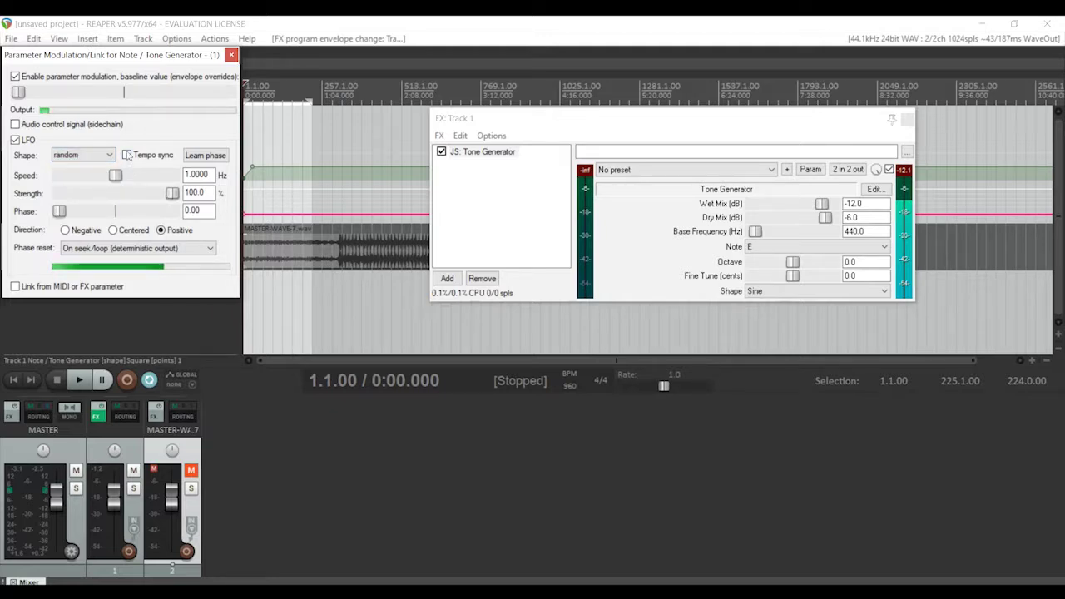
left_click(112, 230)
Start playback, set the Note LFO's speed to 6 Hz and close its modulation window
key("space")
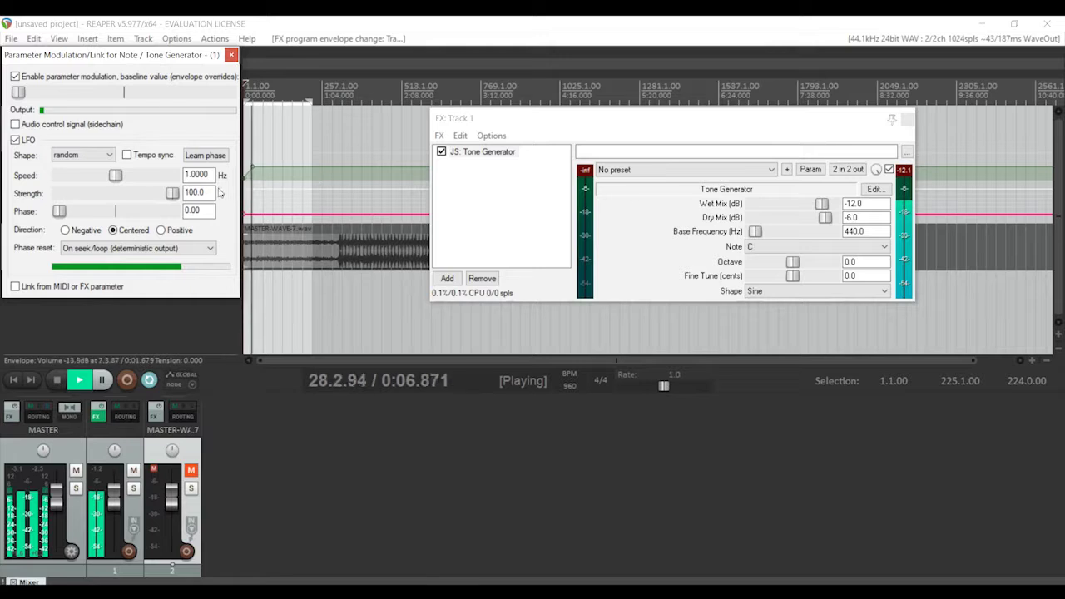
double_click(197, 174)
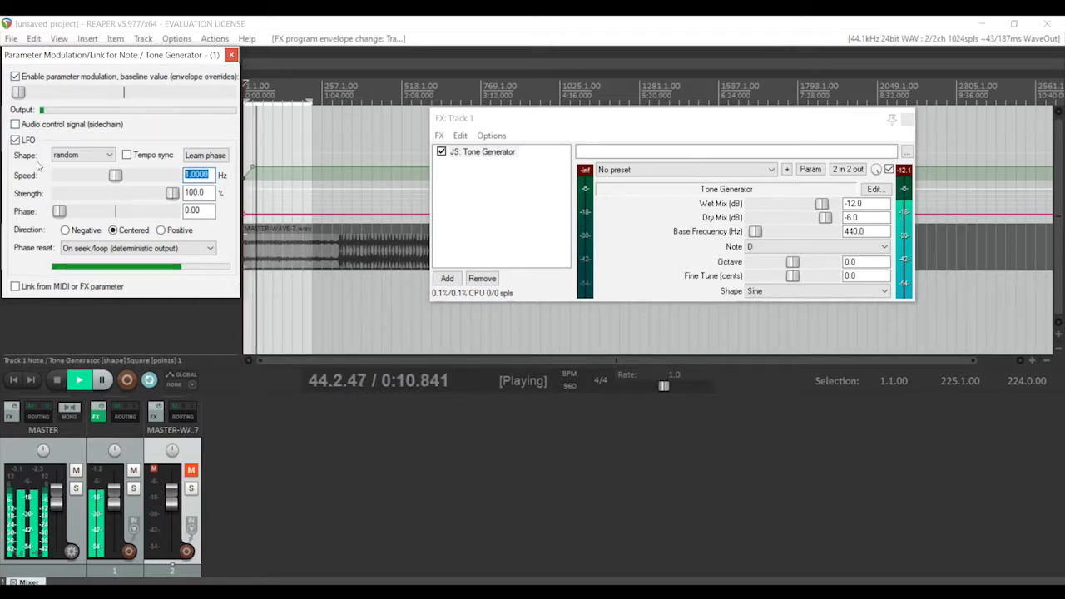
type("6")
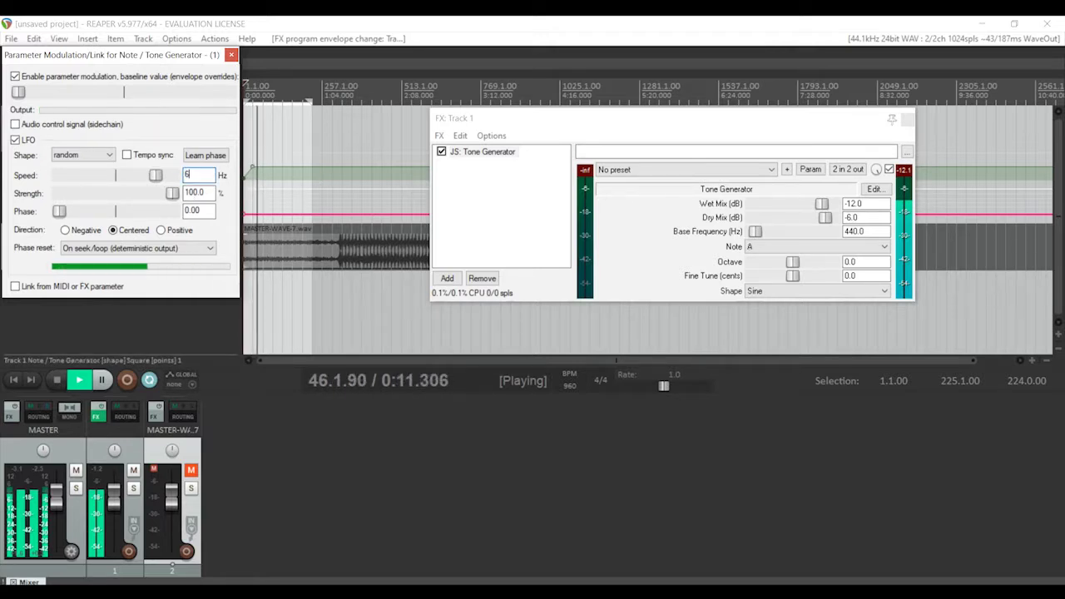
left_click(231, 55)
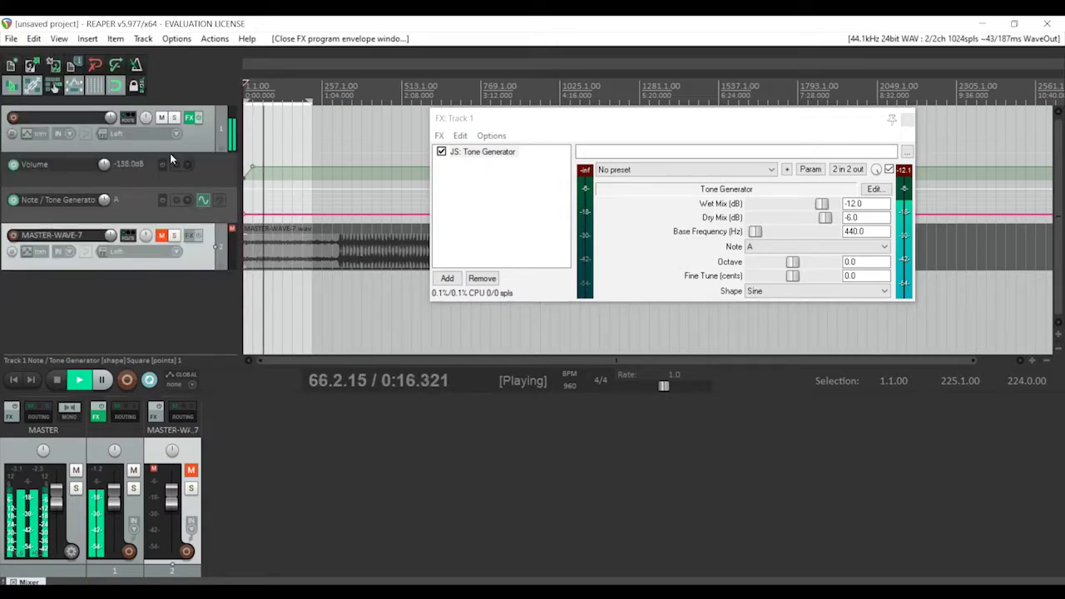
Show the Tone Generator's Octave envelope beneath the Note envelope
left_click(26, 133)
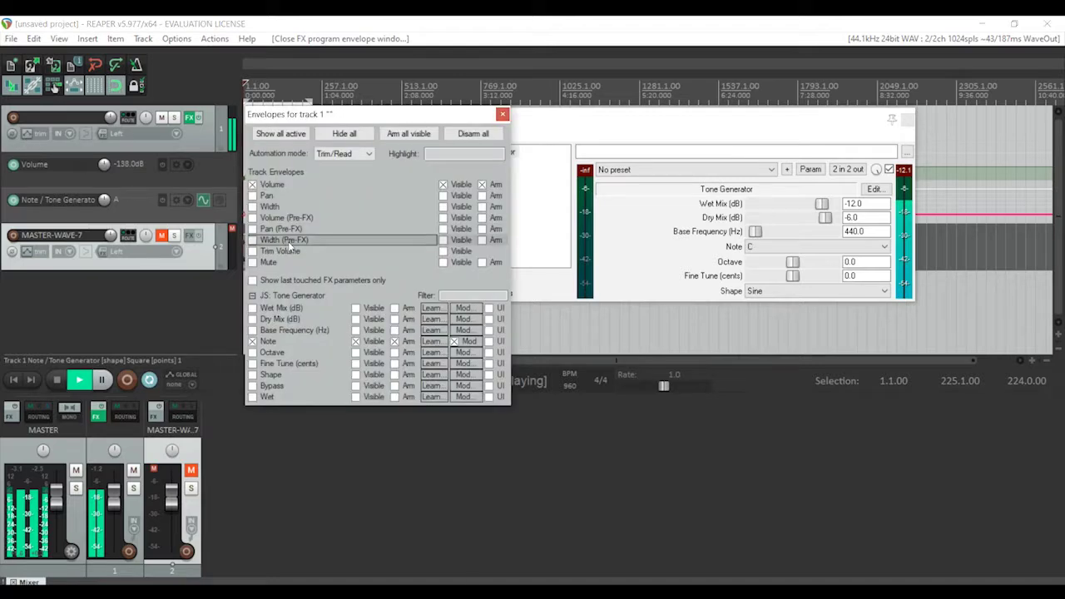
left_click(299, 350)
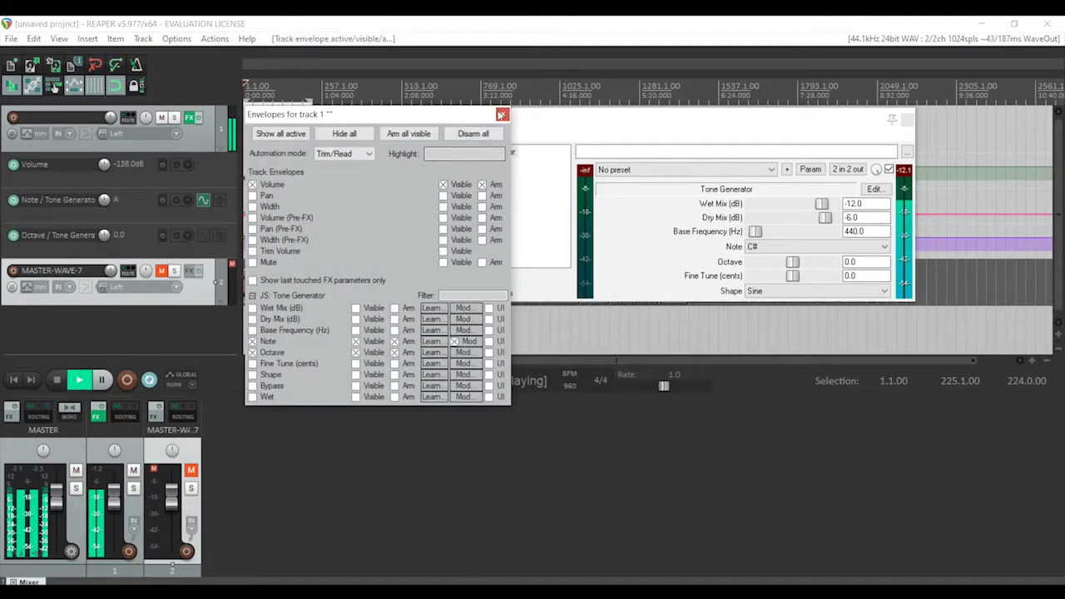
left_click(502, 114)
Enable an LFO in the Octave parameter's modulation, with centered direction and a random shape
left_click(203, 235)
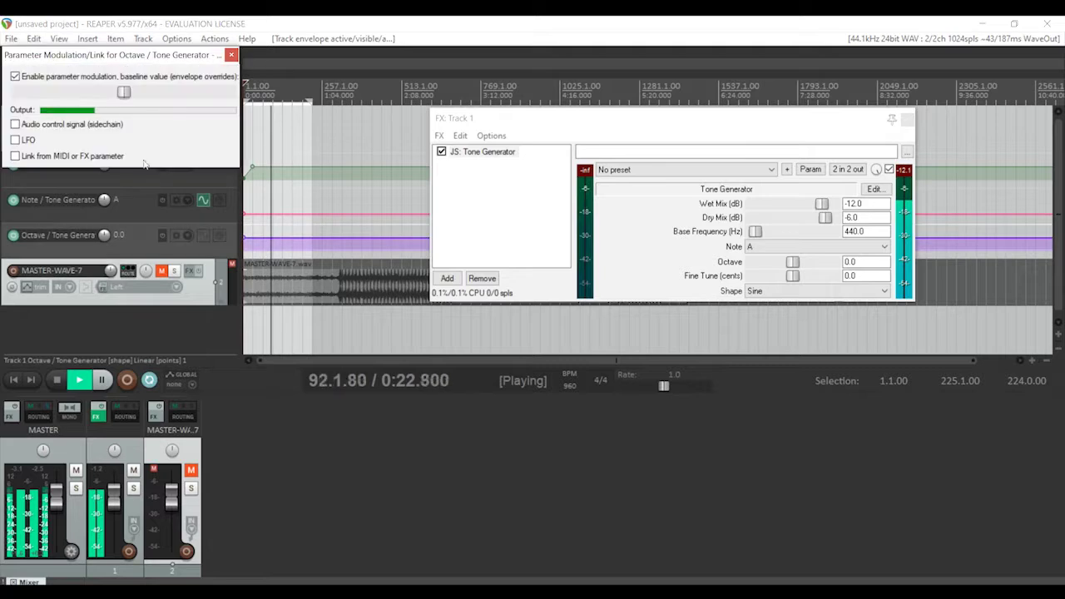
left_click(15, 140)
left_click(113, 230)
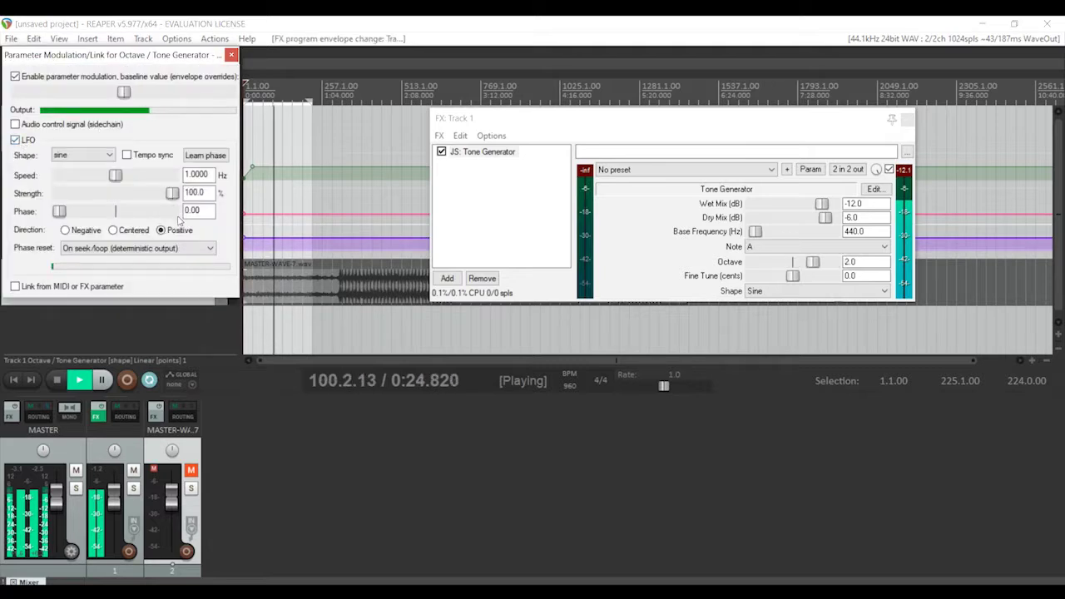
double_click(196, 174)
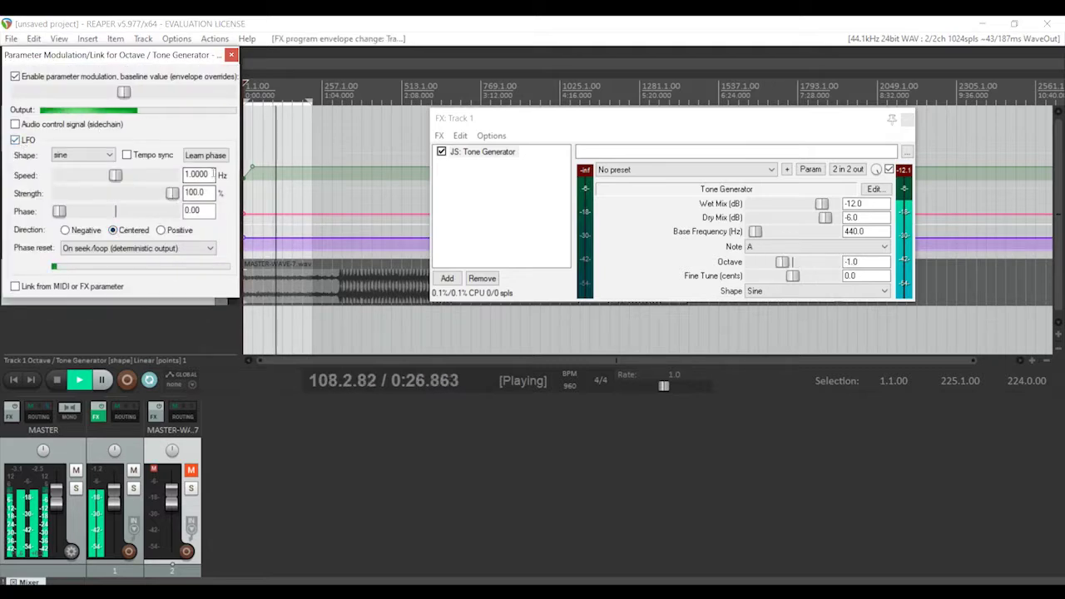
left_click(87, 160)
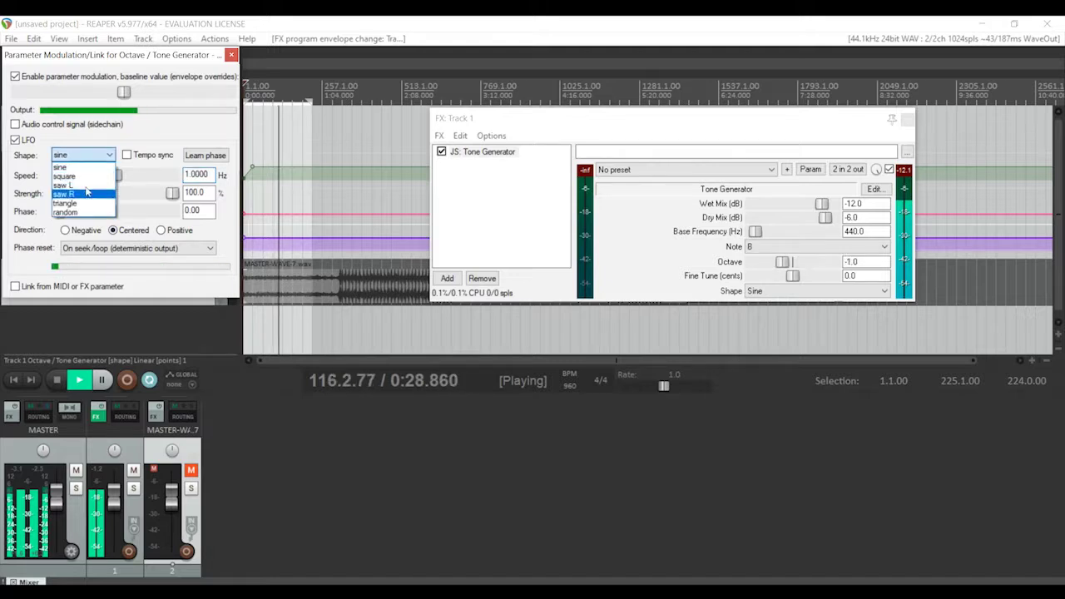
left_click(66, 213)
Set the Octave LFO's speed to 4.2 Hz
double_click(212, 173)
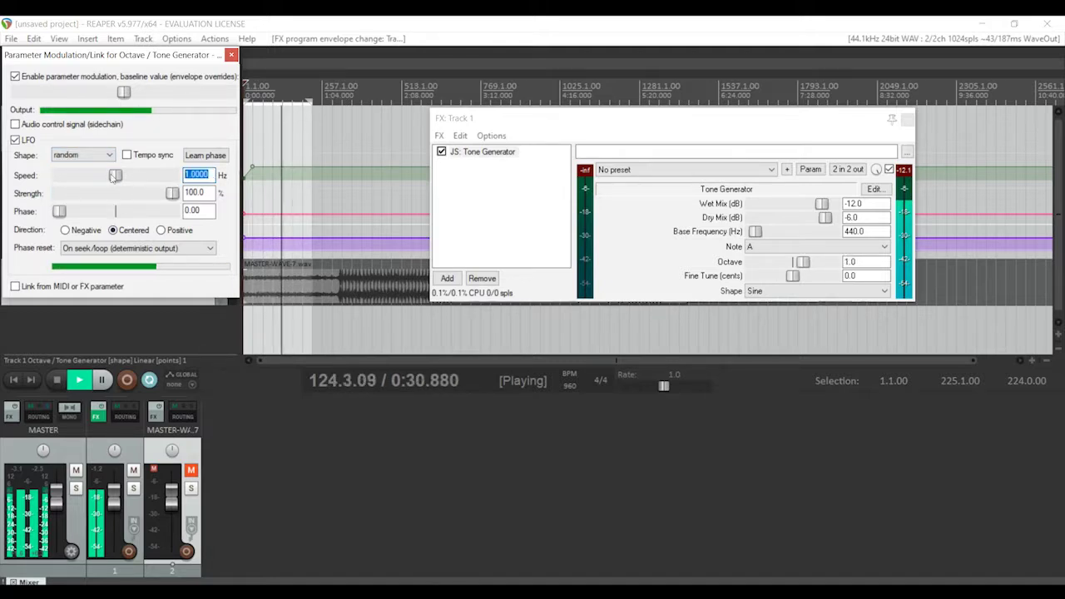
type("4")
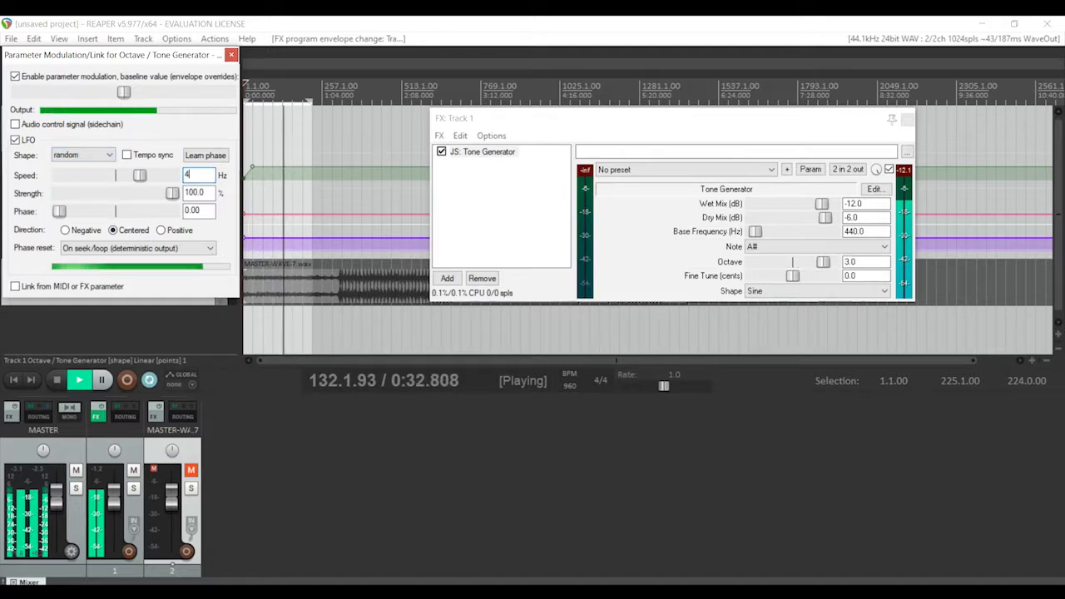
type(".2")
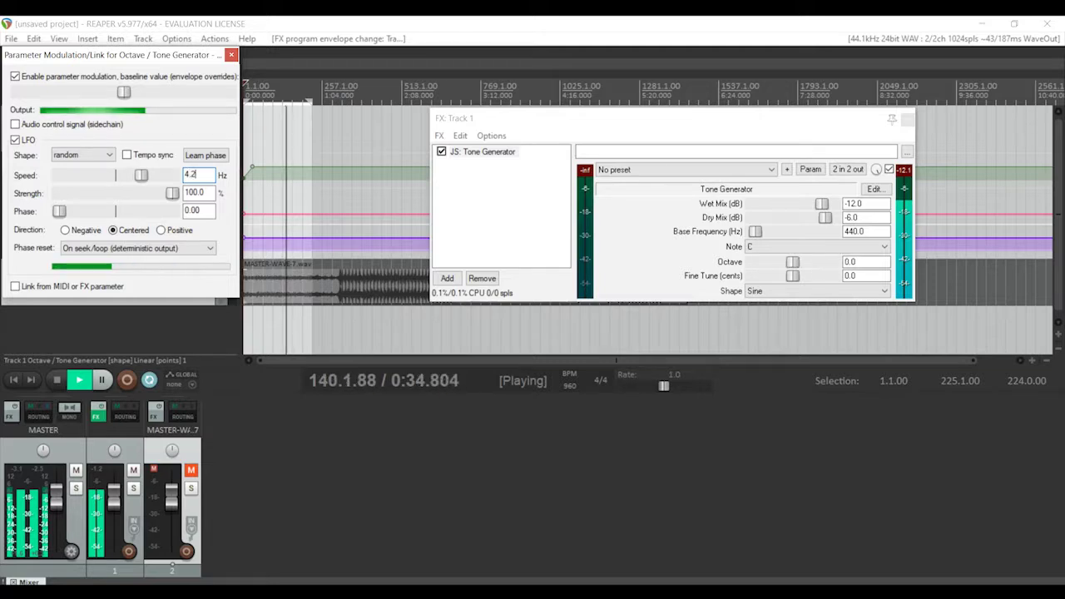
Close the Octave modulation window and show the Tone Generator's Base Frequency envelope on Track 1
left_click(232, 55)
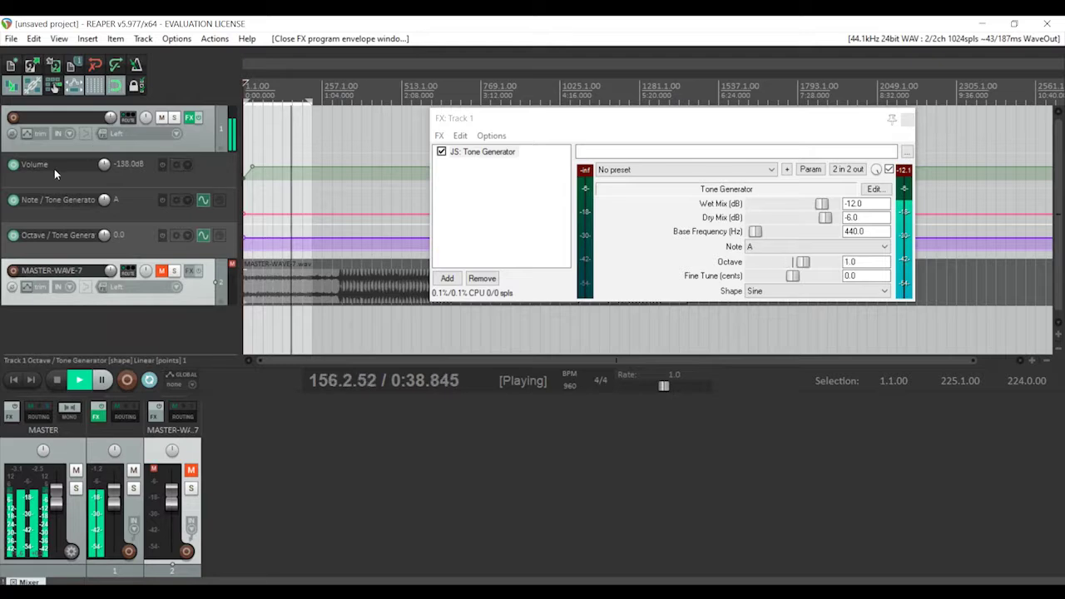
left_click(29, 133)
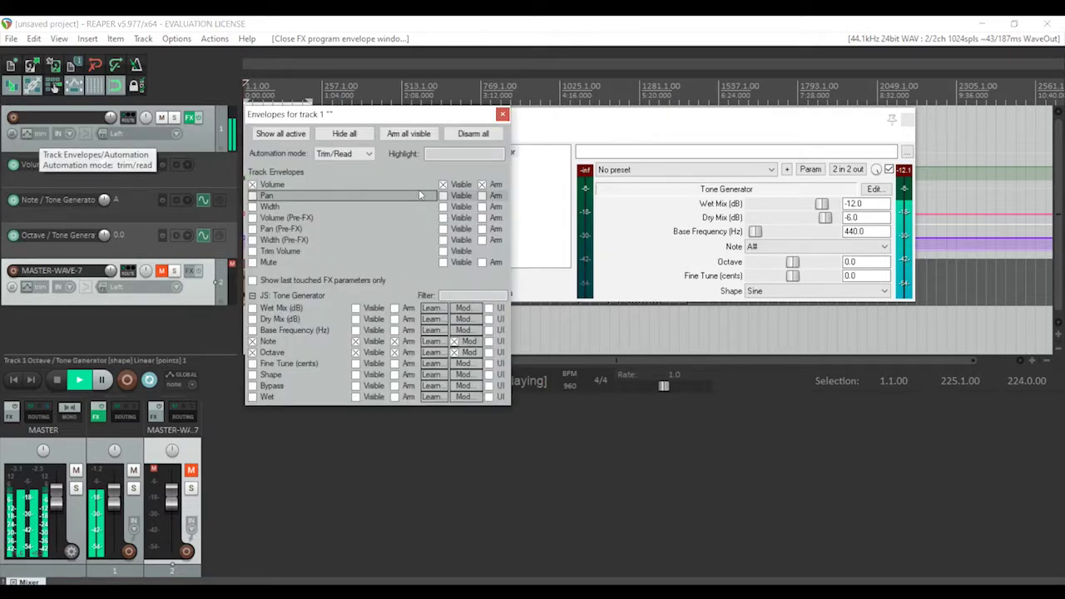
left_click(307, 331)
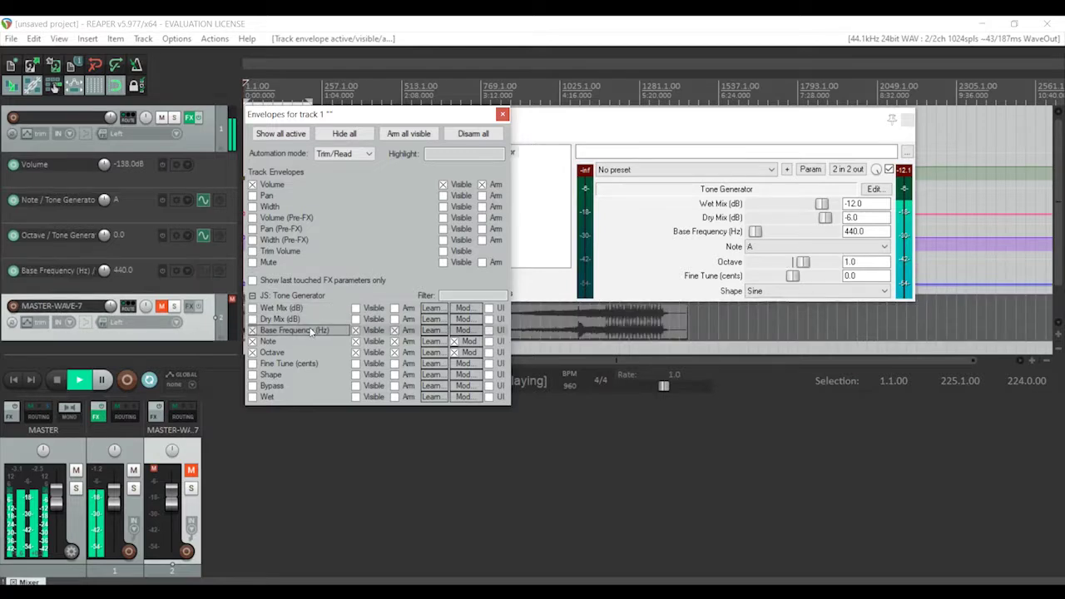
left_click(501, 115)
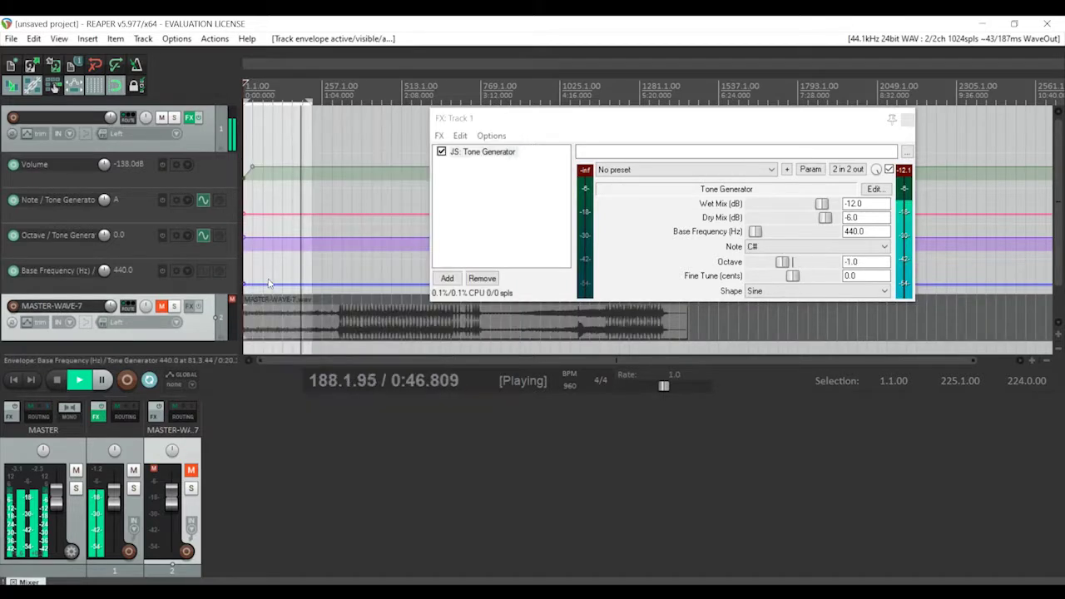
Enable an LFO in the Base Frequency parameter's modulation, with a random shape and centered direction
left_click(204, 271)
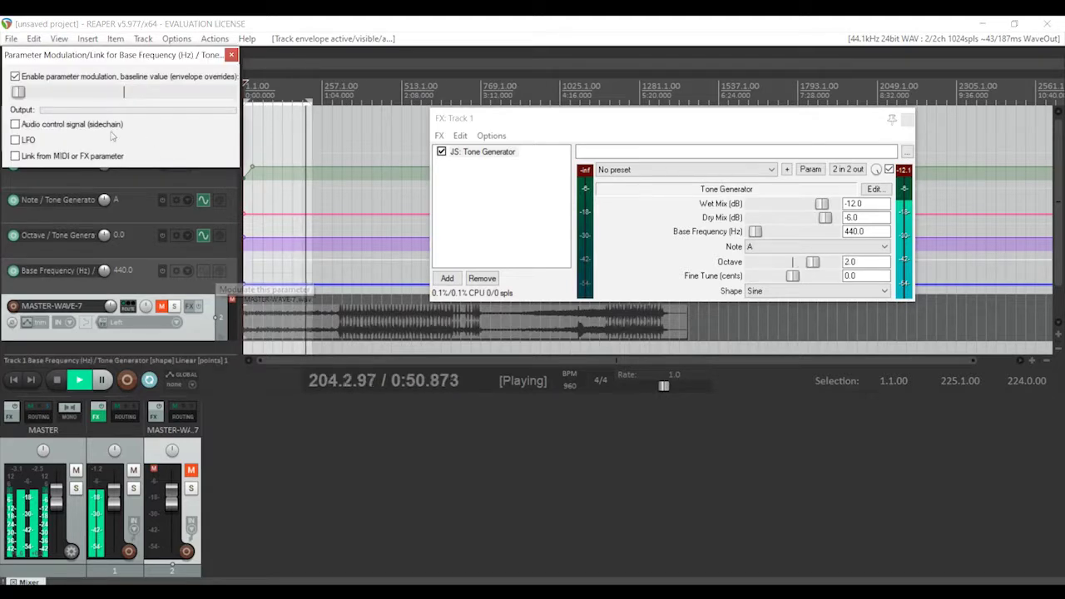
left_click(15, 139)
left_click(76, 159)
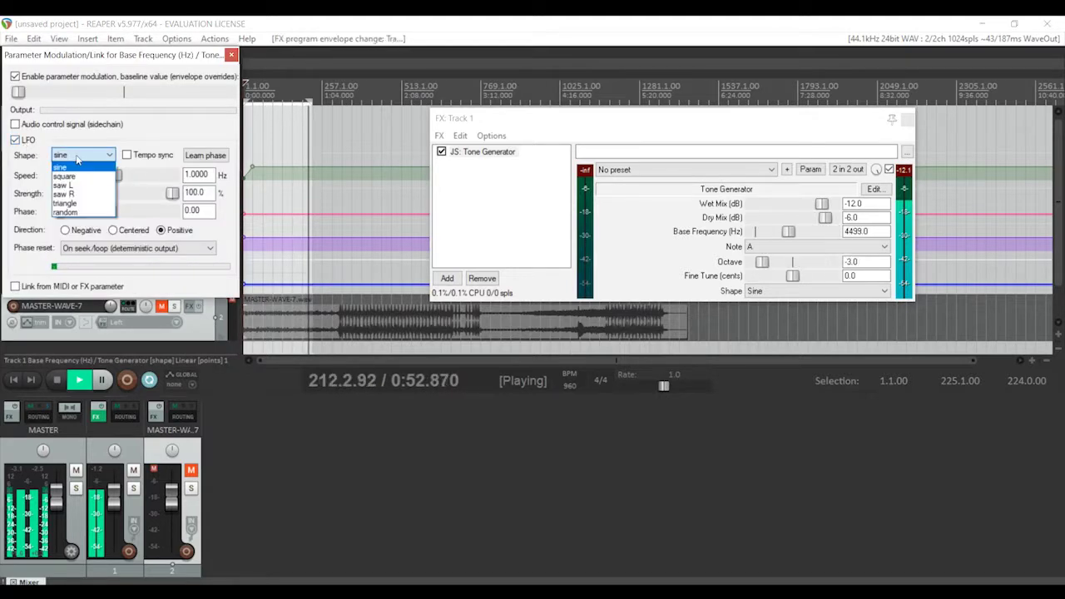
left_click(79, 214)
left_click(113, 230)
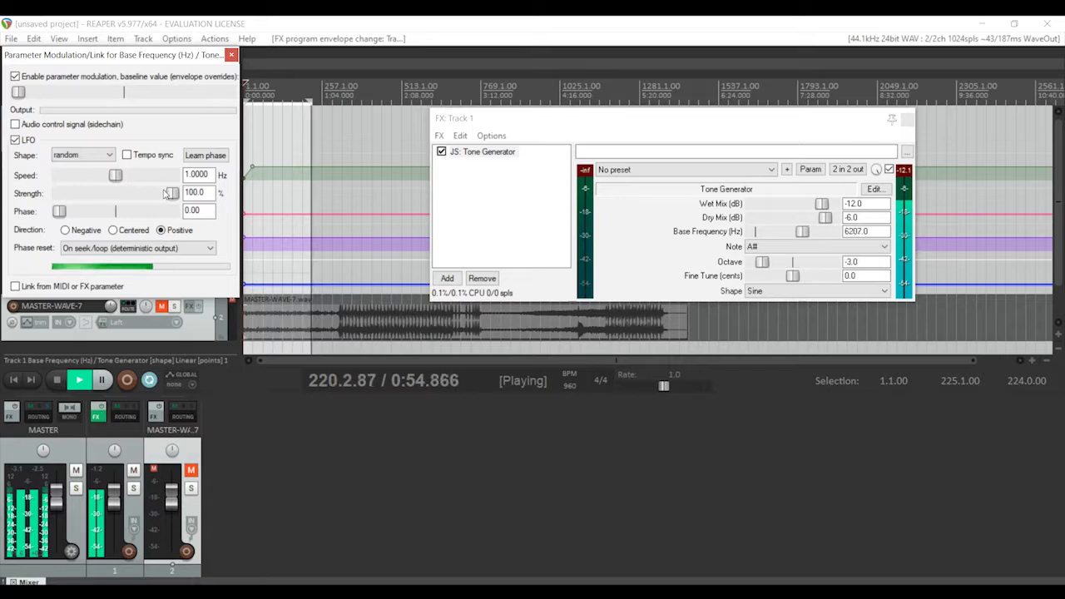
Set the Base Frequency LFO's speed to 70 Hz and close its modulation window
key("Tab")
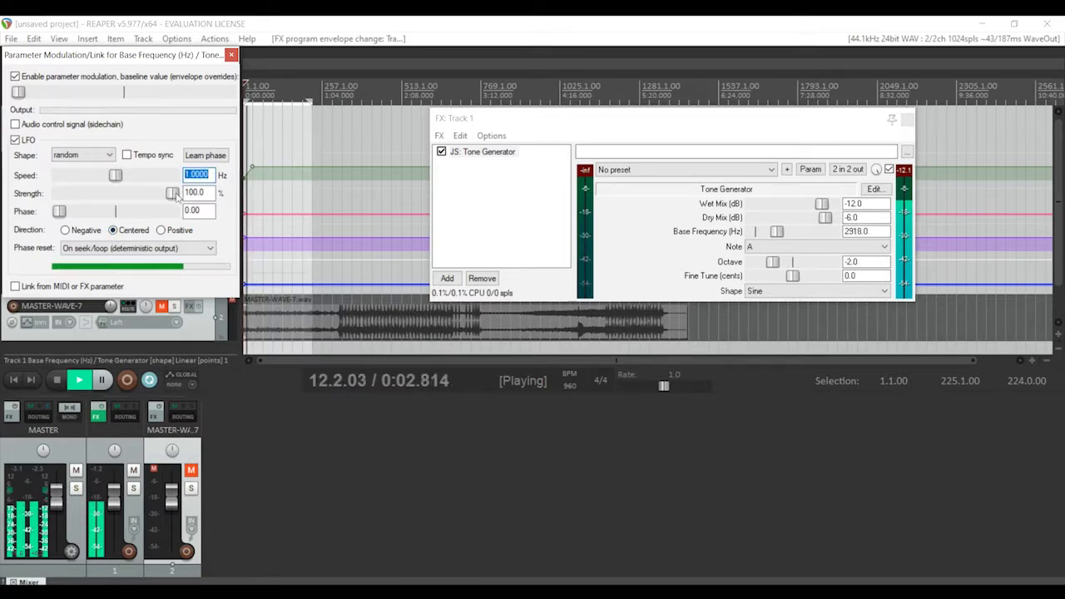
type("70")
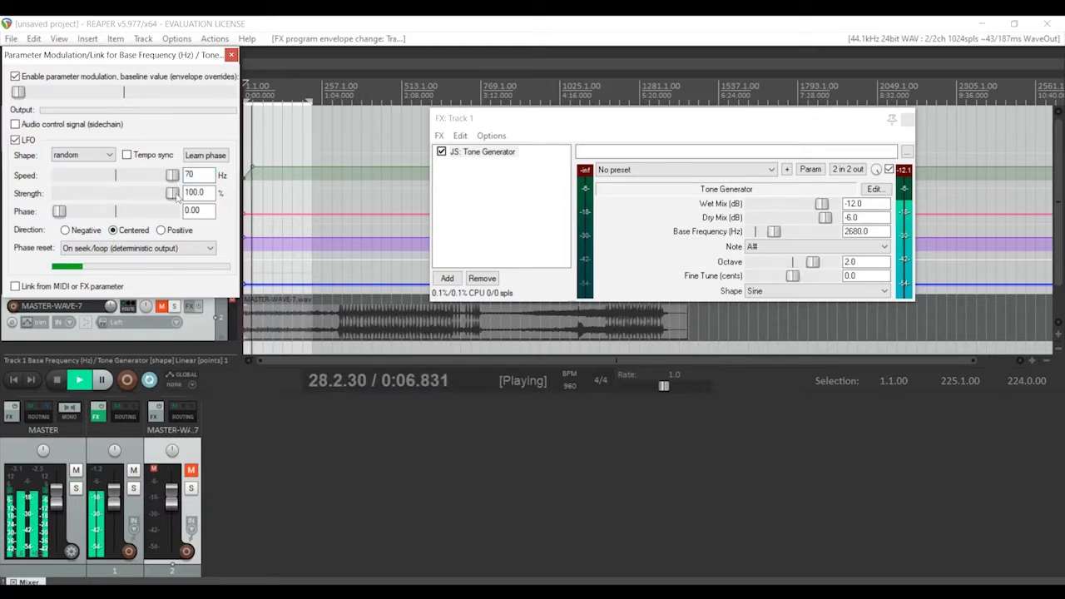
left_click(231, 55)
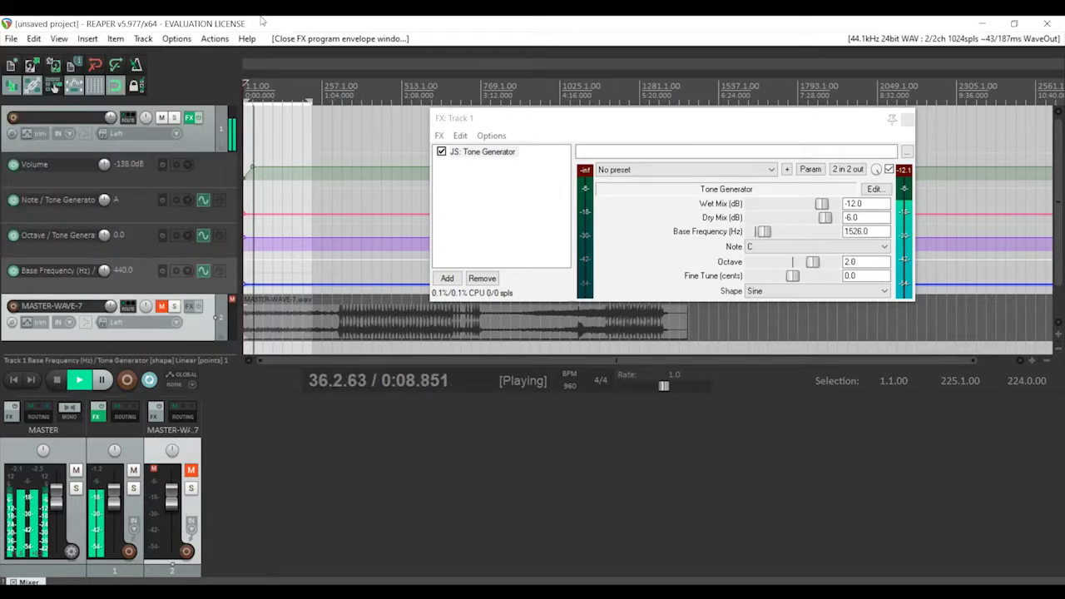
Add the ReaVerb effect after the Tone Generator and load its sweetverbo preset
left_click(440, 136)
left_click(471, 152)
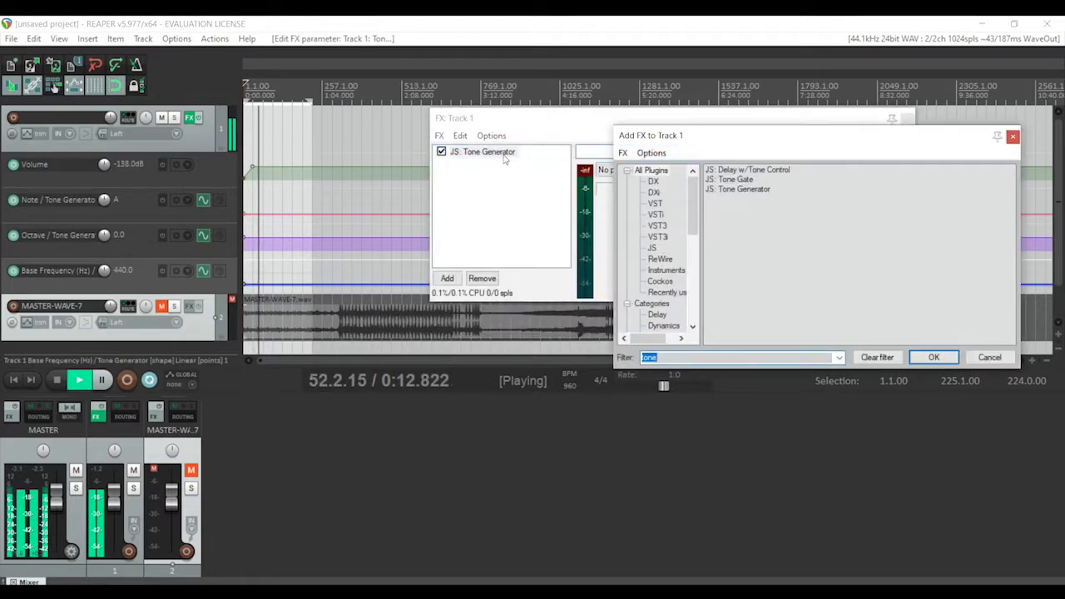
type("verb")
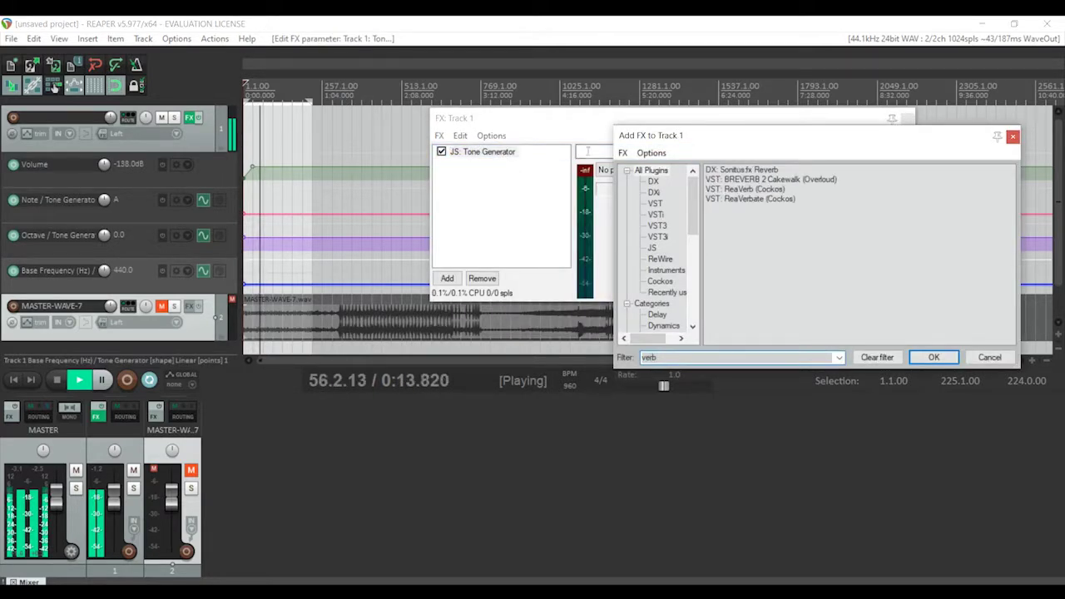
double_click(749, 189)
left_click(687, 170)
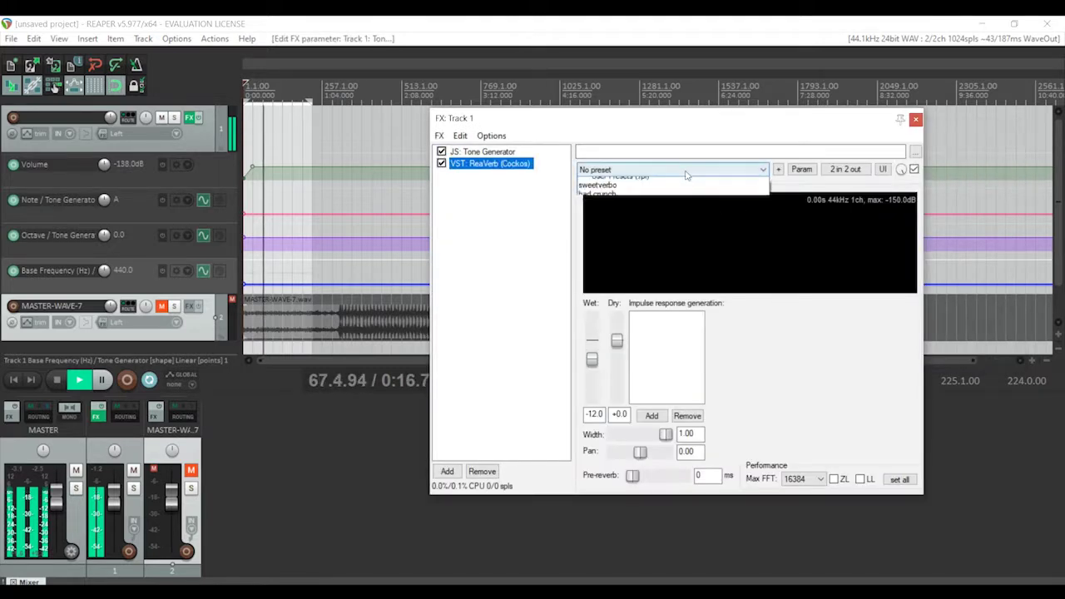
left_click(681, 209)
Set ReaVerb's Reverb Generator volume to -6 dB and lengthen its reverb to about 2734 ms
left_click(672, 318)
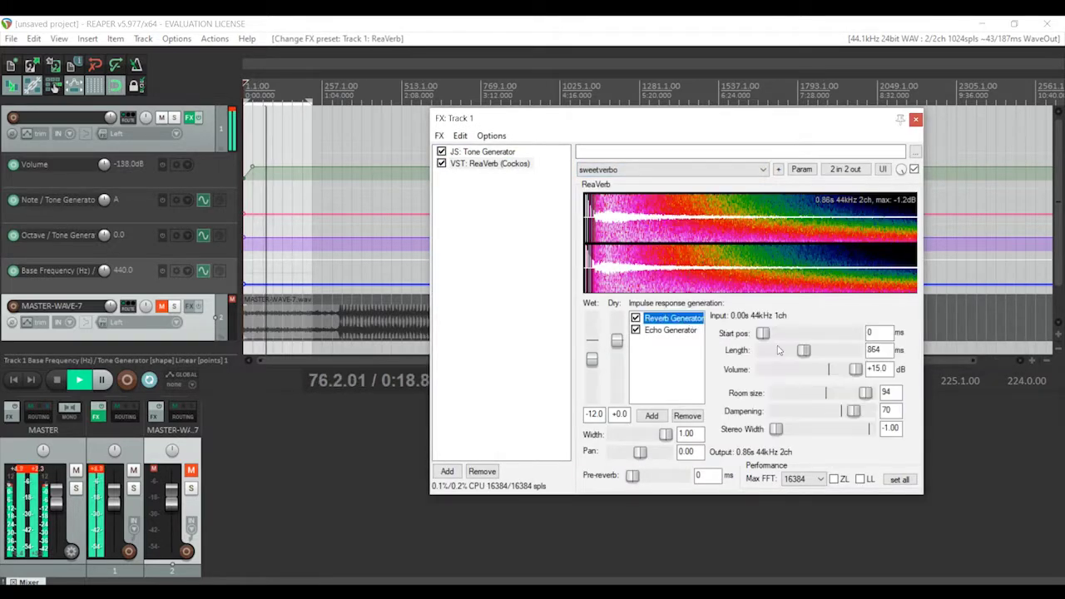
left_click(885, 369)
key("BackSpace")
key("BackSpace")
key("BackSpace")
key("BackSpace")
key("BackSpace")
type("0")
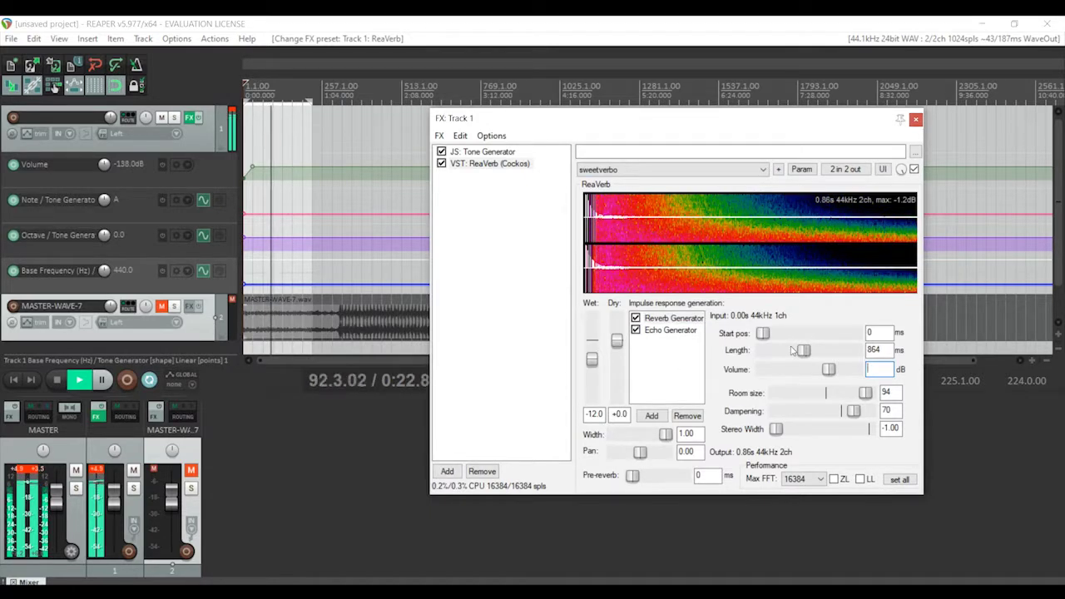
type("-6")
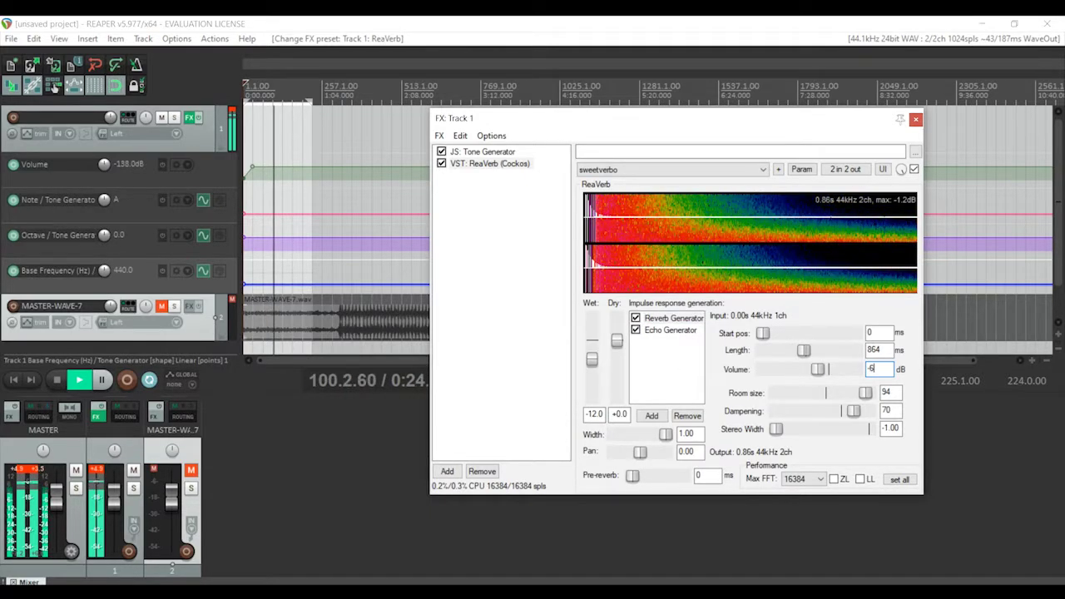
left_click_drag(804, 350, 822, 350)
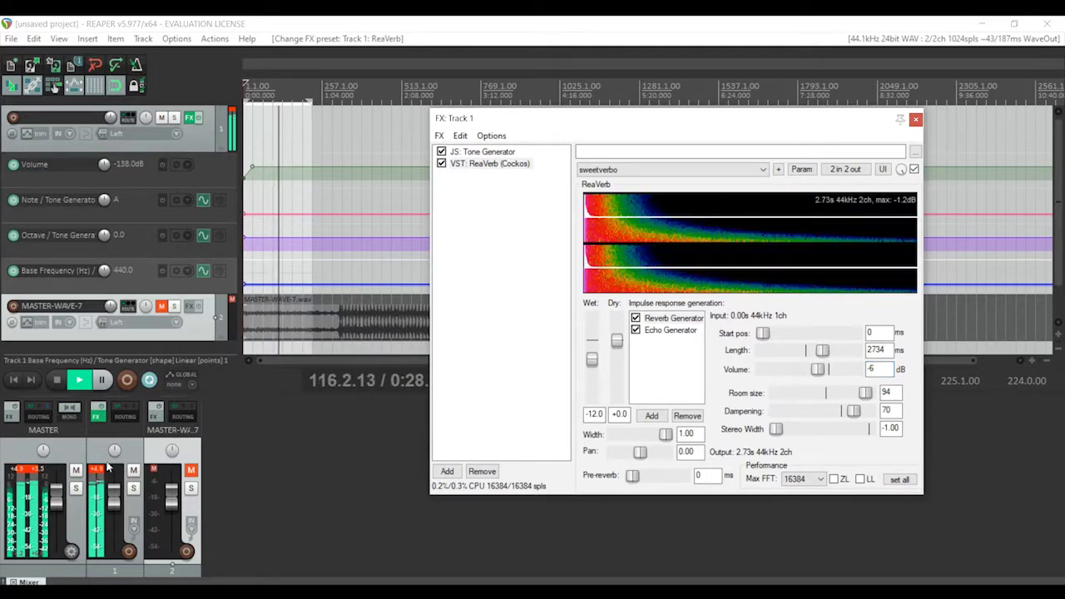
Reset the clipped peak meters in the mixer and set the Reverb Generator's volume to -12 dB
left_click(19, 471)
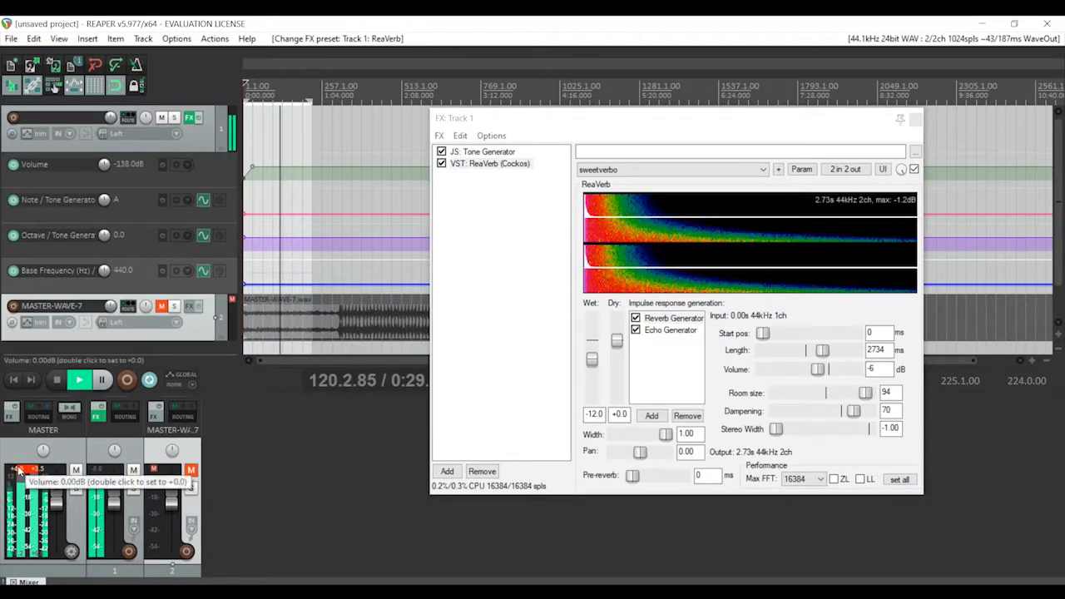
left_click(595, 124)
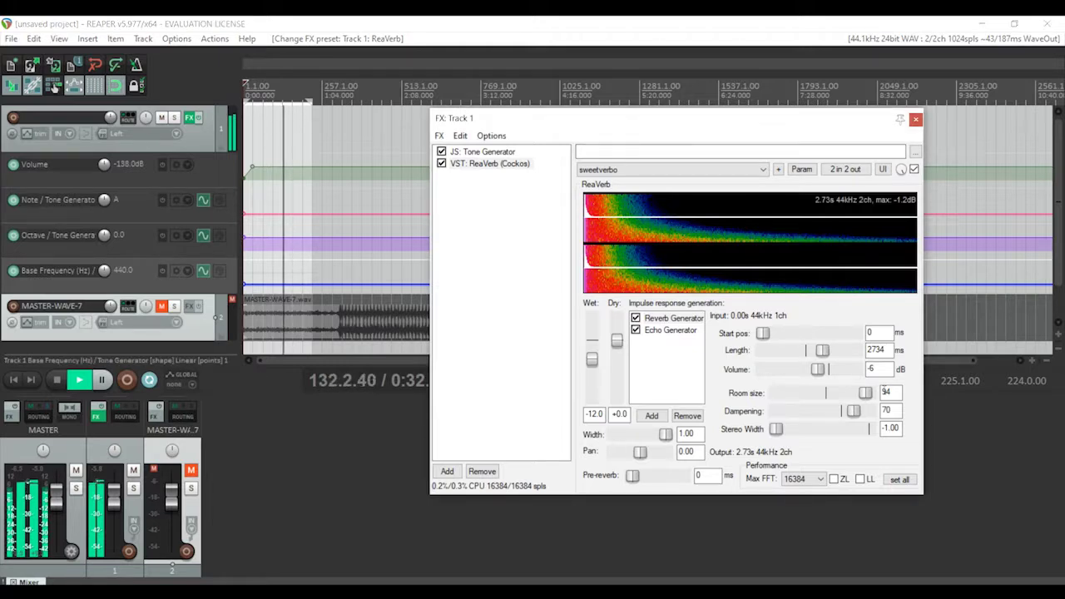
double_click(878, 368)
type("-12")
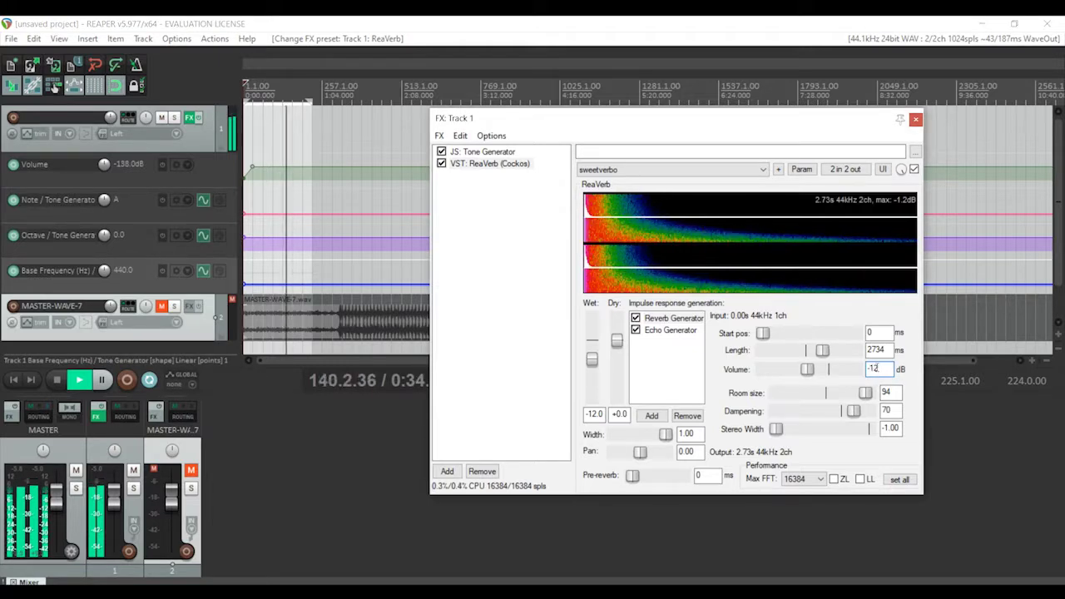
Find equalizers with the filter text eq and add ReaEQ after ReaVerb on Track 1
left_click(439, 136)
left_click(466, 148)
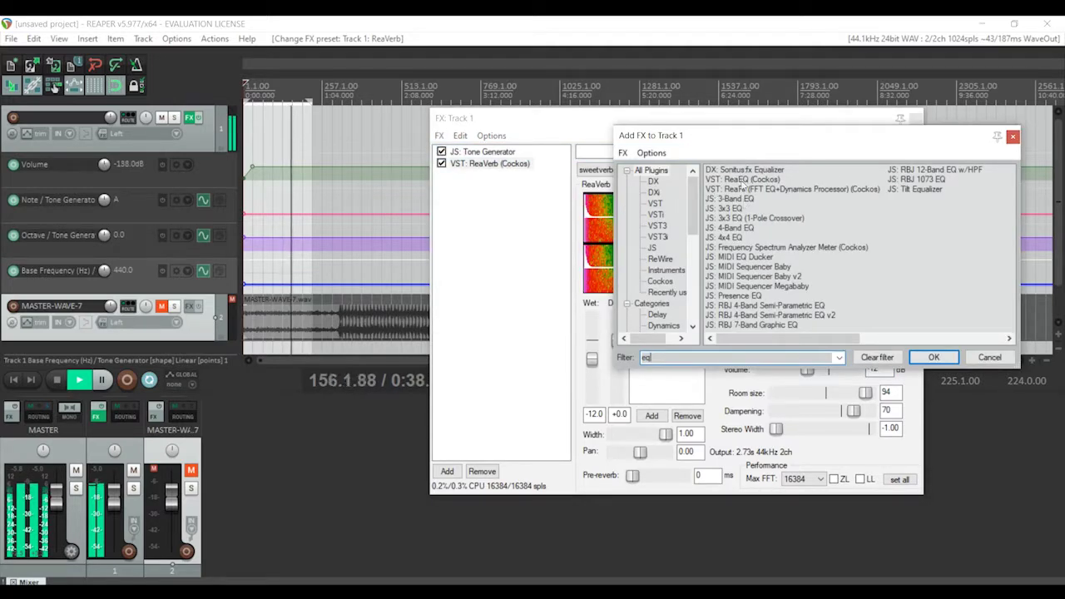
double_click(732, 180)
Cut ReaEQ's low shelf to about -7.2 dB at 117.5 Hz, lower the high shelf slightly and boost the 1000 Hz band to about 0.8 dB
left_click_drag(633, 236, 635, 260)
left_click_drag(822, 234, 822, 243)
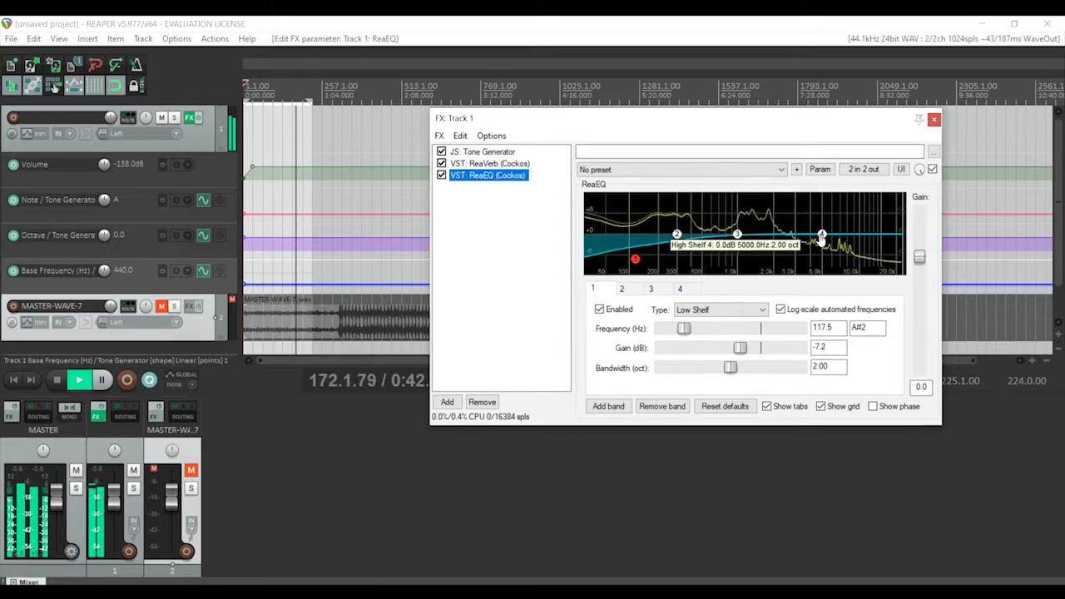
left_click_drag(736, 234, 736, 232)
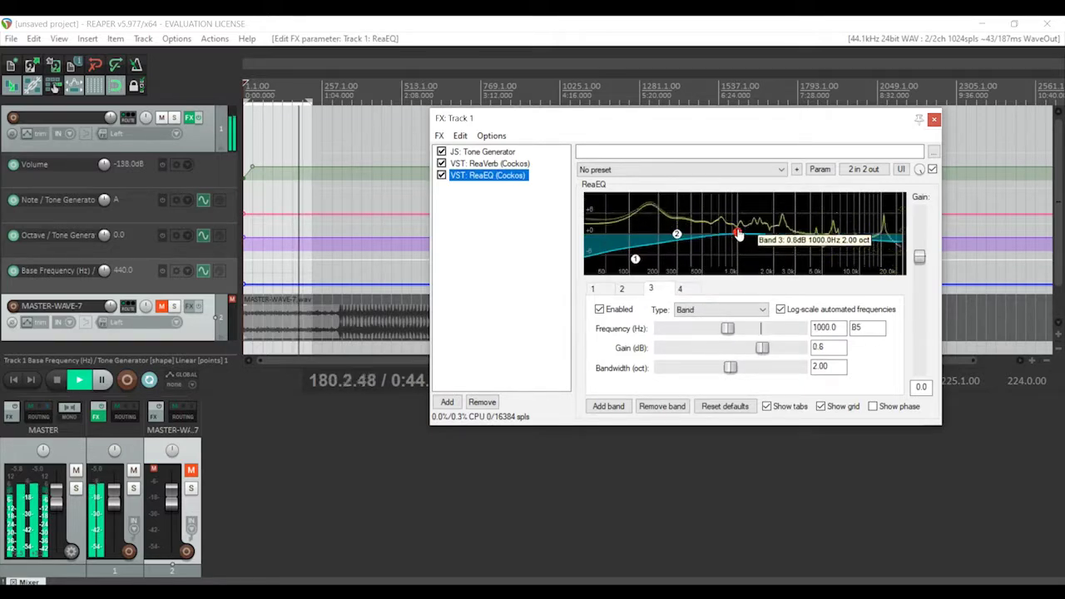
Delete the Volume envelope's starting point and render the time selection to a WAV file named mainframe
left_click(242, 177)
key("Delete")
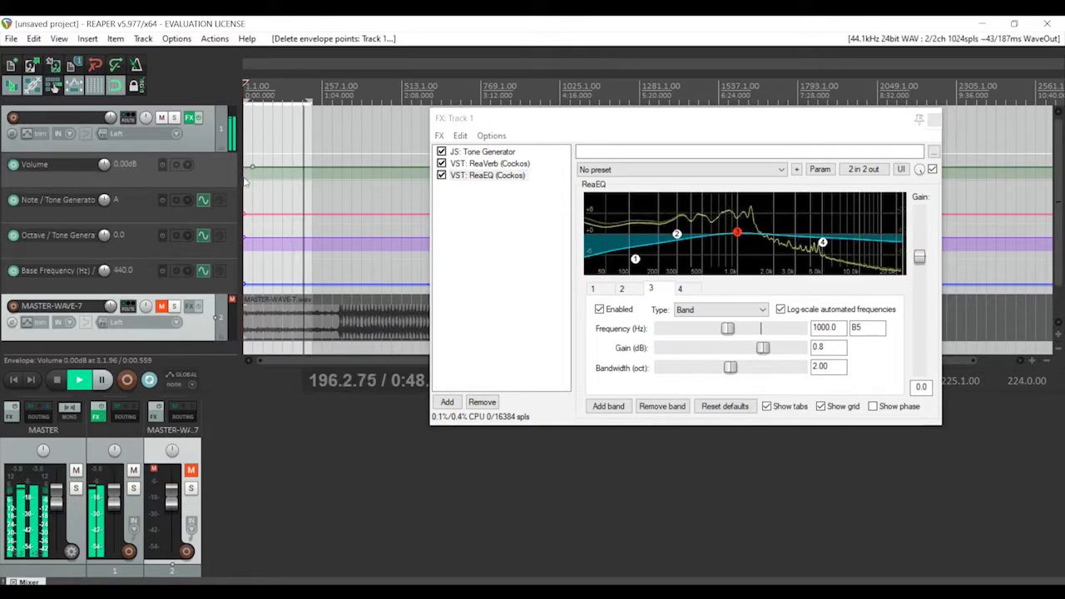
key("ctrl+alt+r")
type("m")
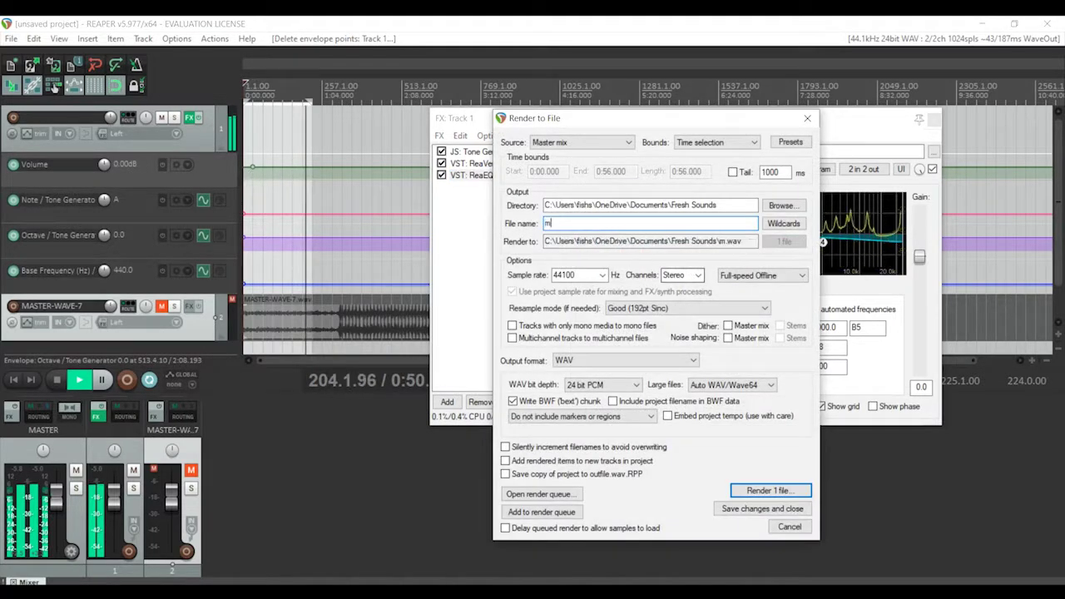
type("ainframe")
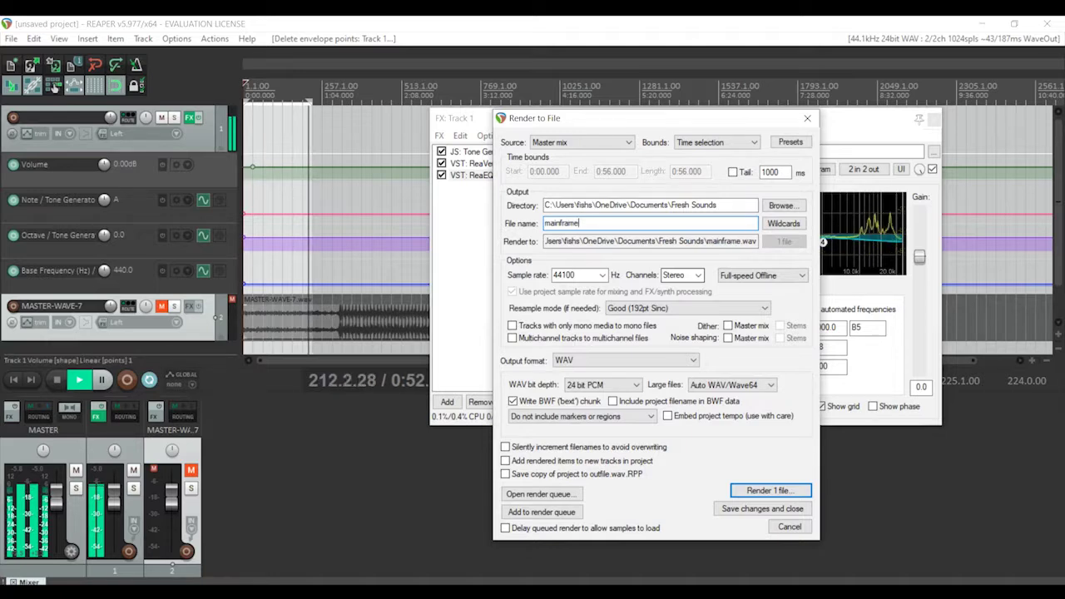
key("Return")
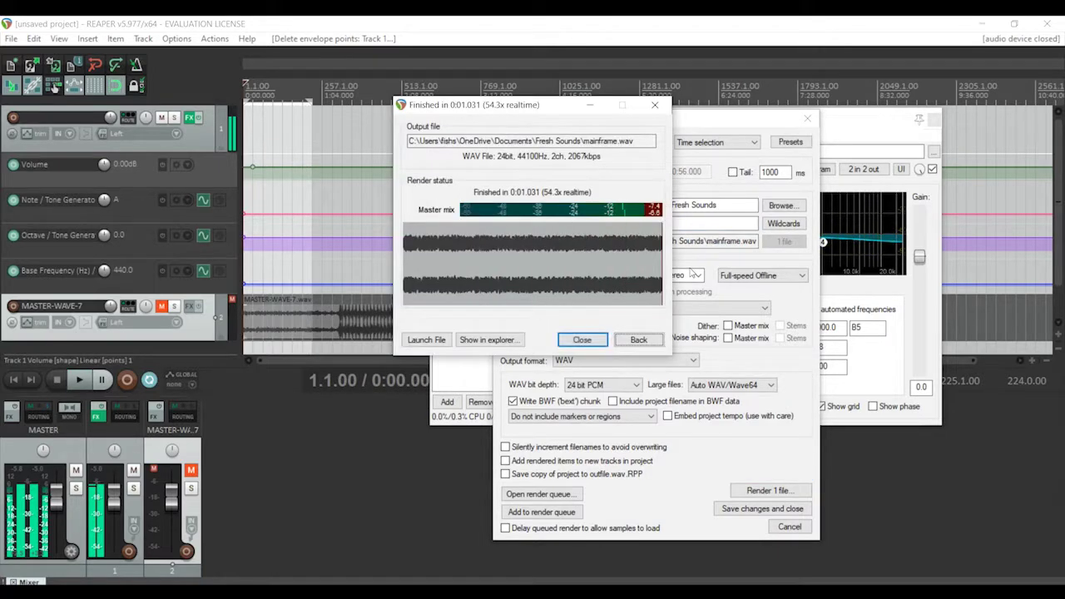
key("Escape")
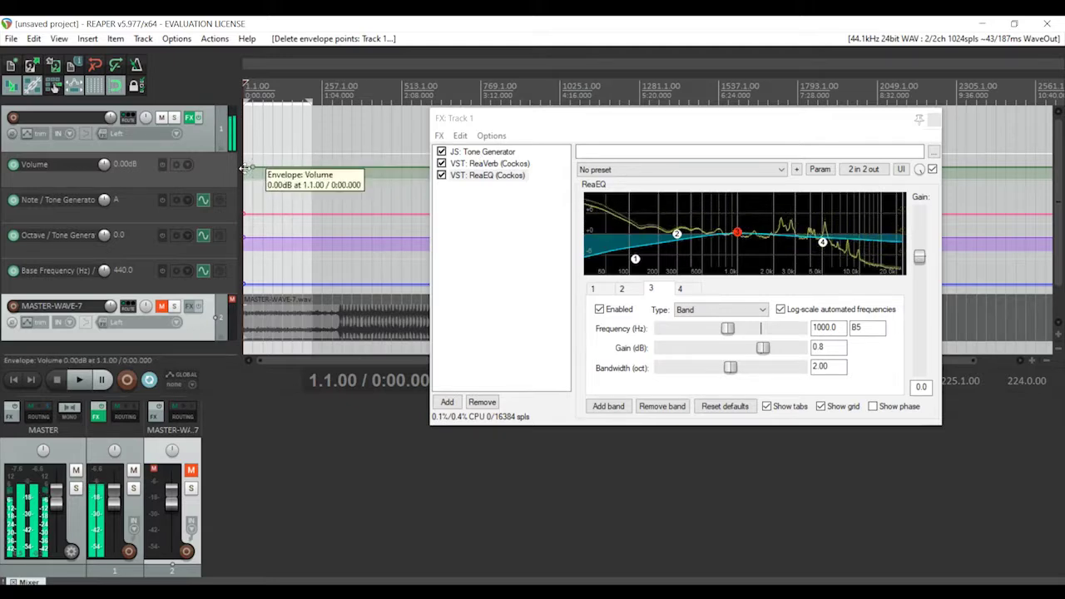
Pull the start of the Volume envelope down to -138 dB for a fade-in and add ReaPitch after ReaEQ
left_click_drag(247, 169, 239, 280)
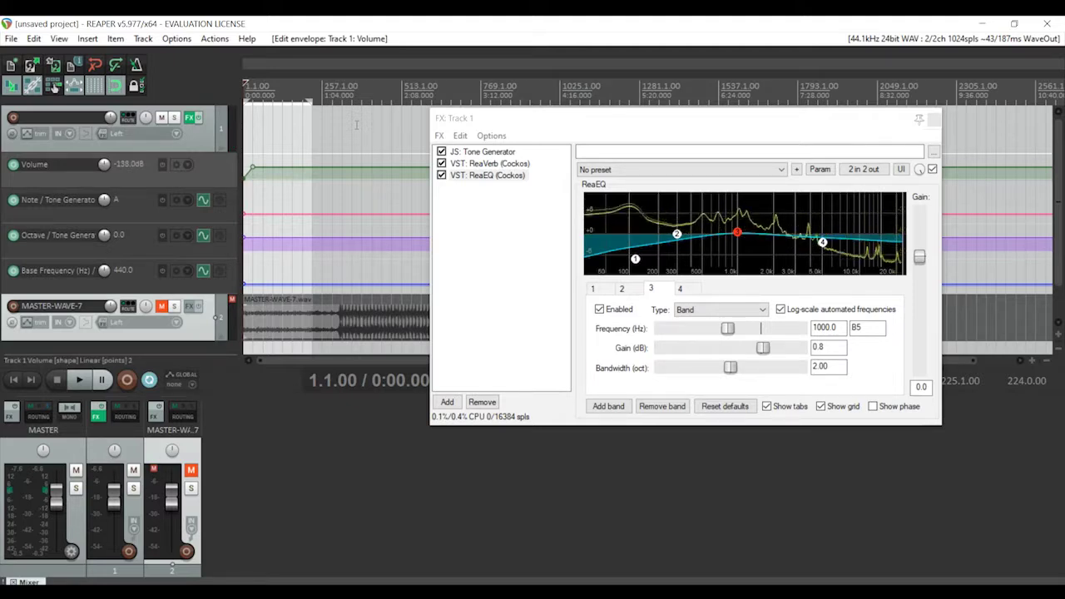
left_click(439, 135)
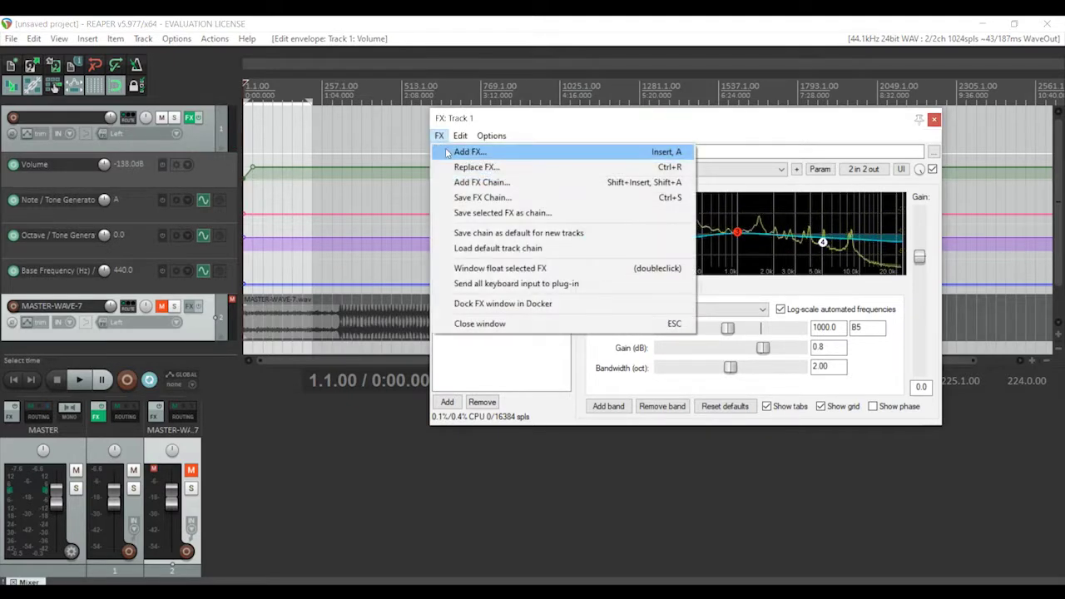
left_click(462, 153)
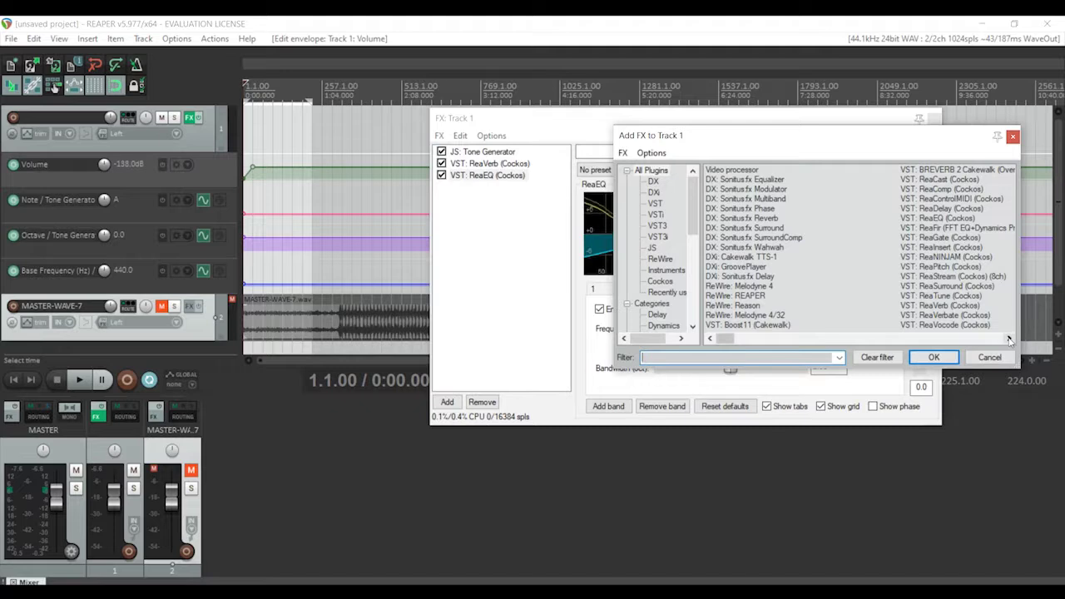
left_click(1009, 338)
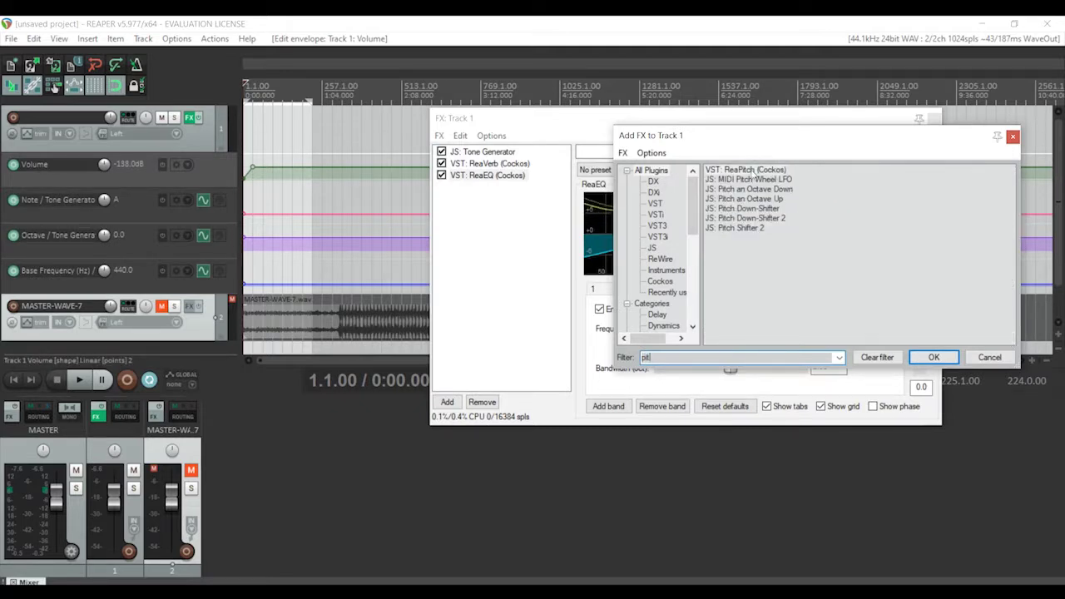
double_click(753, 172)
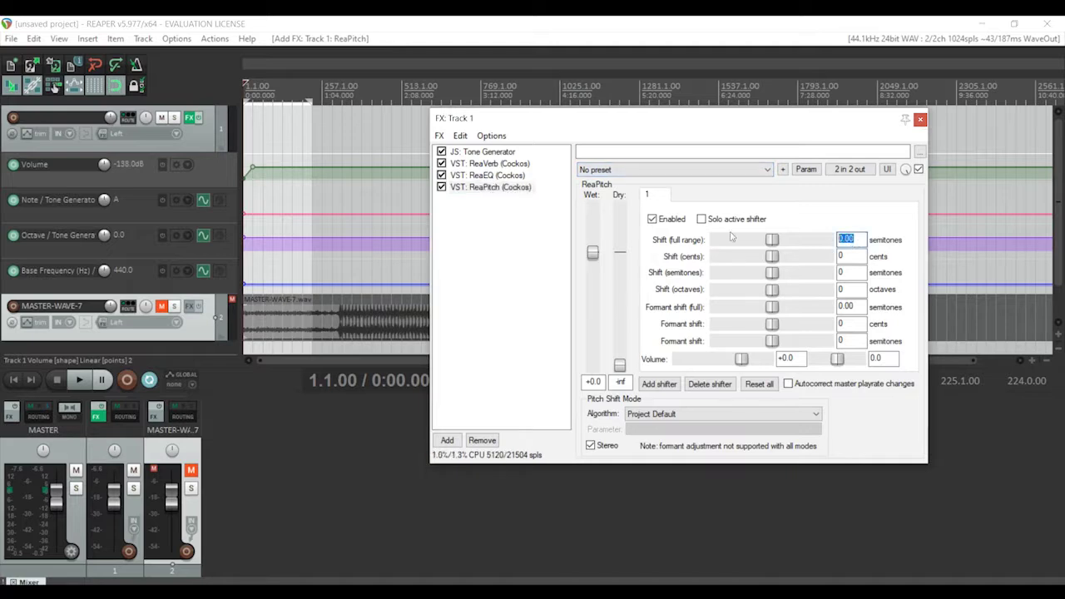
Set ReaPitch's full-range shift to -15 semitones and play from the end of the volume fade-in
key("space")
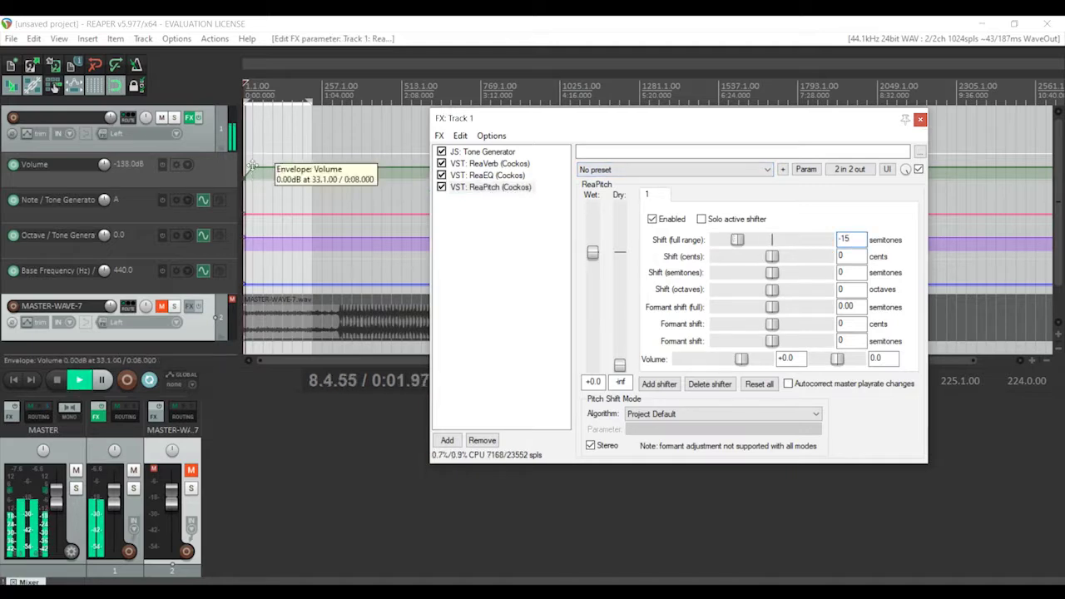
left_click(253, 85)
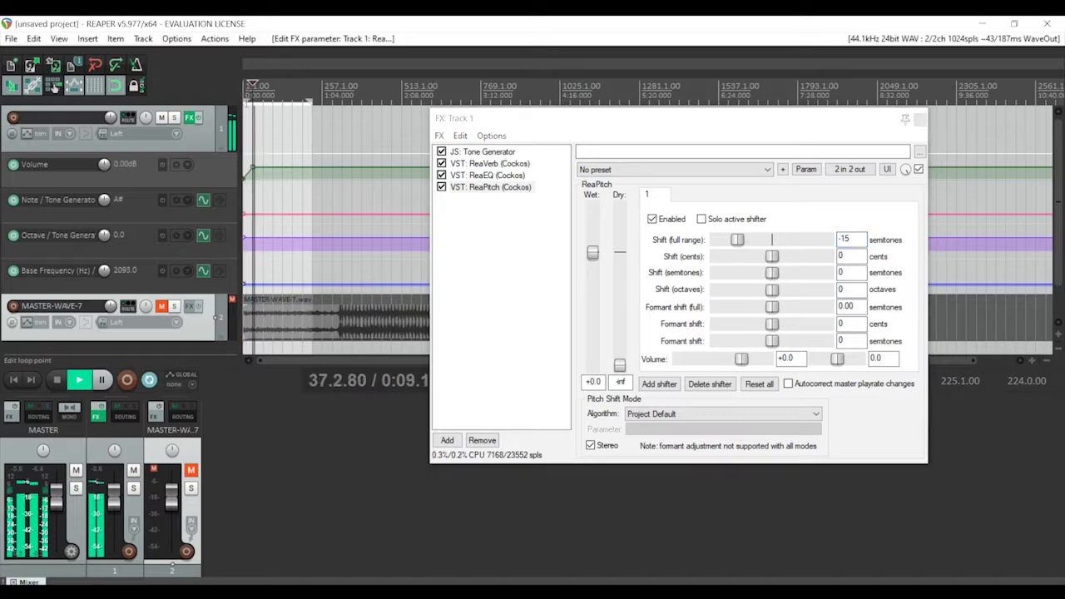
Start the time selection at the end of the volume fade-in, set ReaPitch's full formant shift to 14 semitones and stop playback
left_click_drag(253, 90, 254, 100)
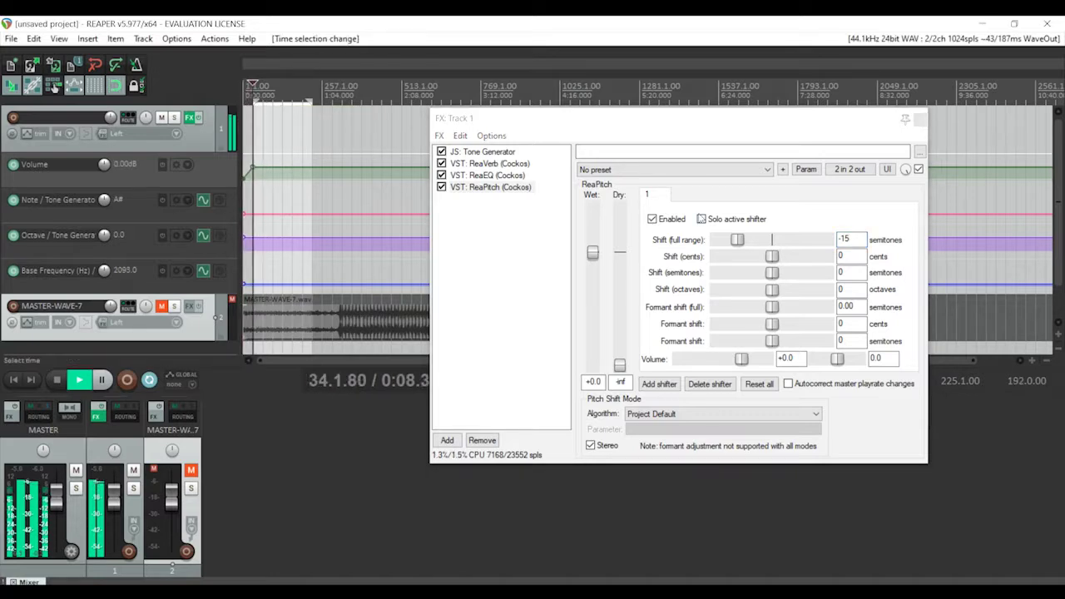
left_click(849, 307)
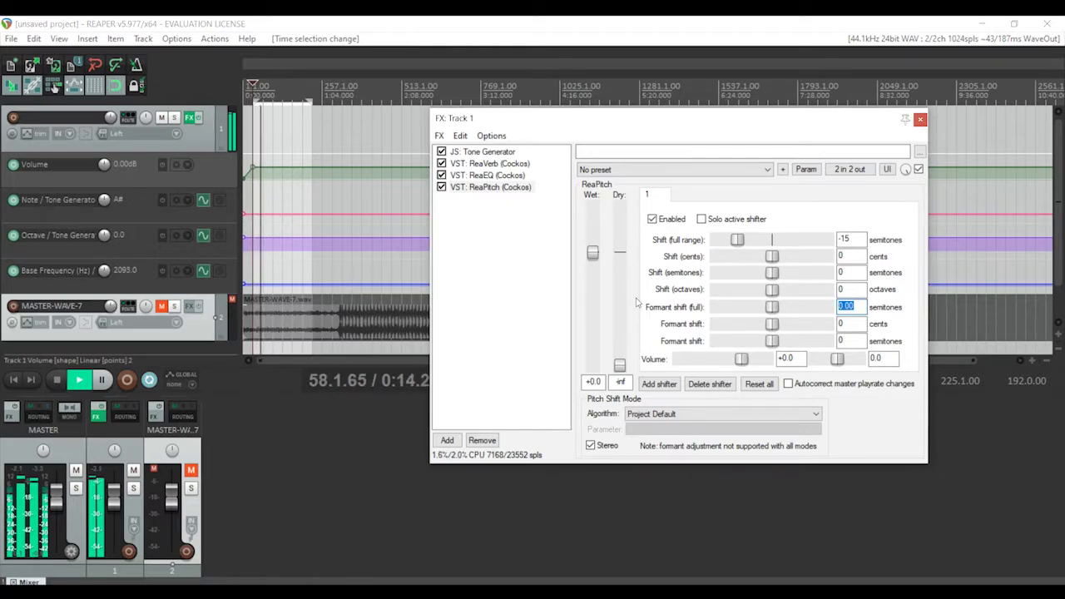
type("14")
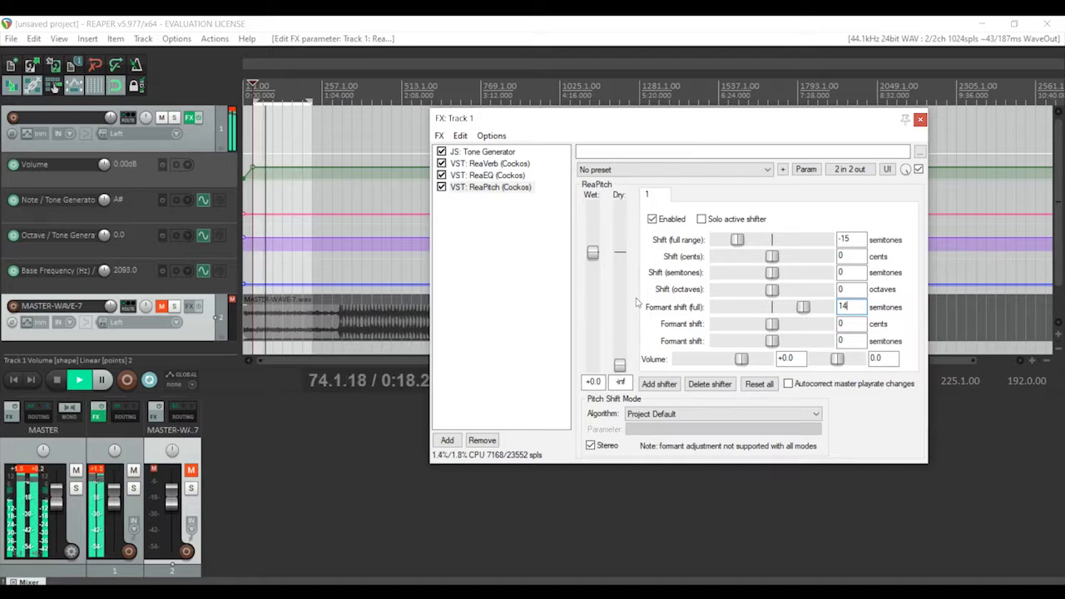
left_click(530, 239)
key("space")
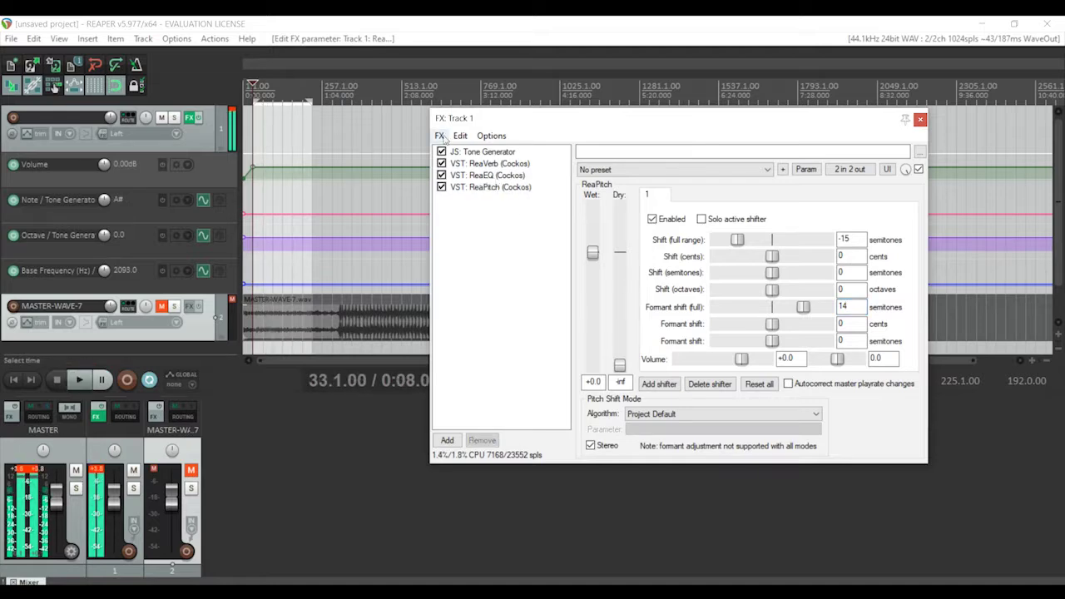
Find the JS Waveshaping Distortion effect and add it to Track 1 after ReaPitch
left_click(439, 135)
left_click(465, 150)
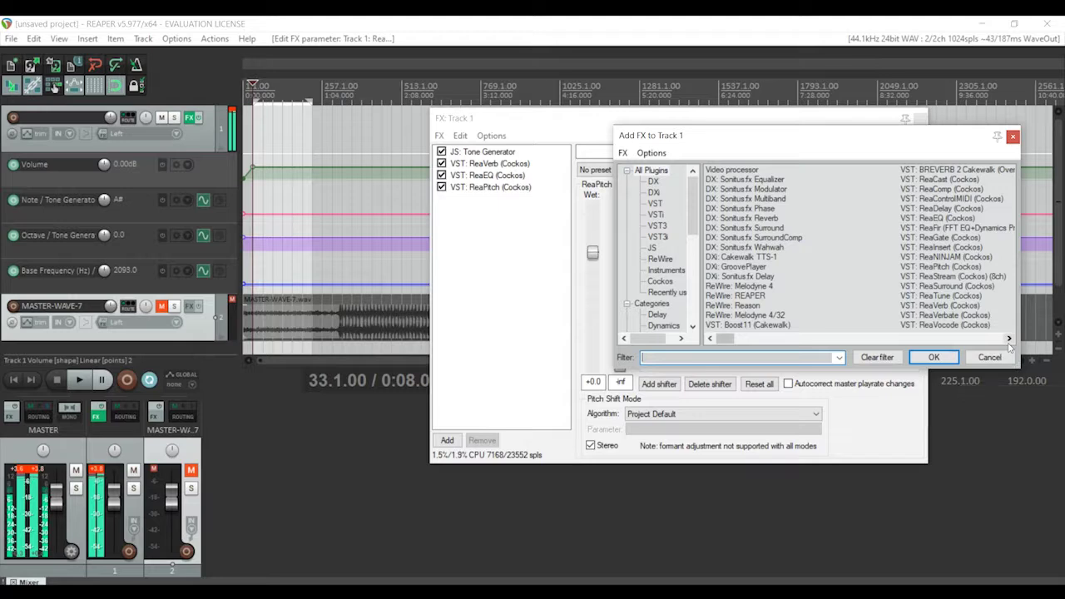
left_click(1008, 341)
left_click(1009, 341)
left_click(1009, 341)
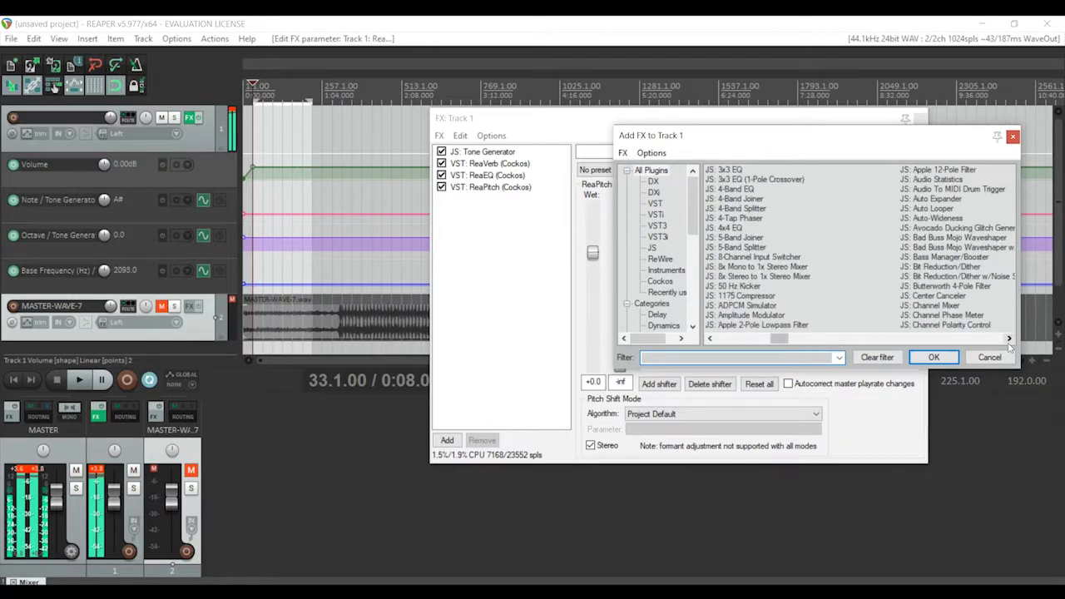
left_click(1008, 340)
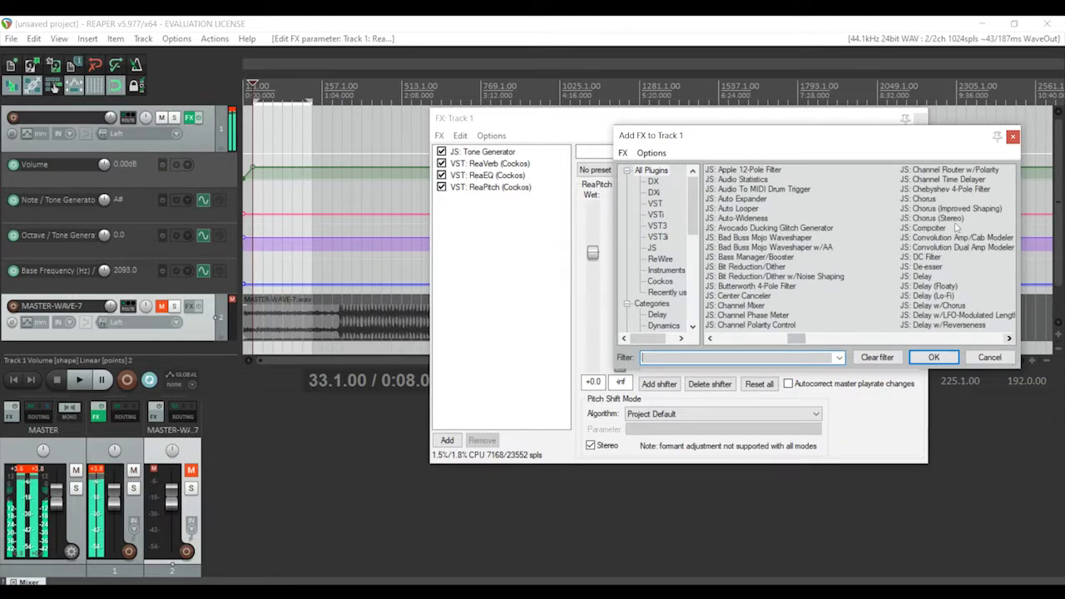
type("wav")
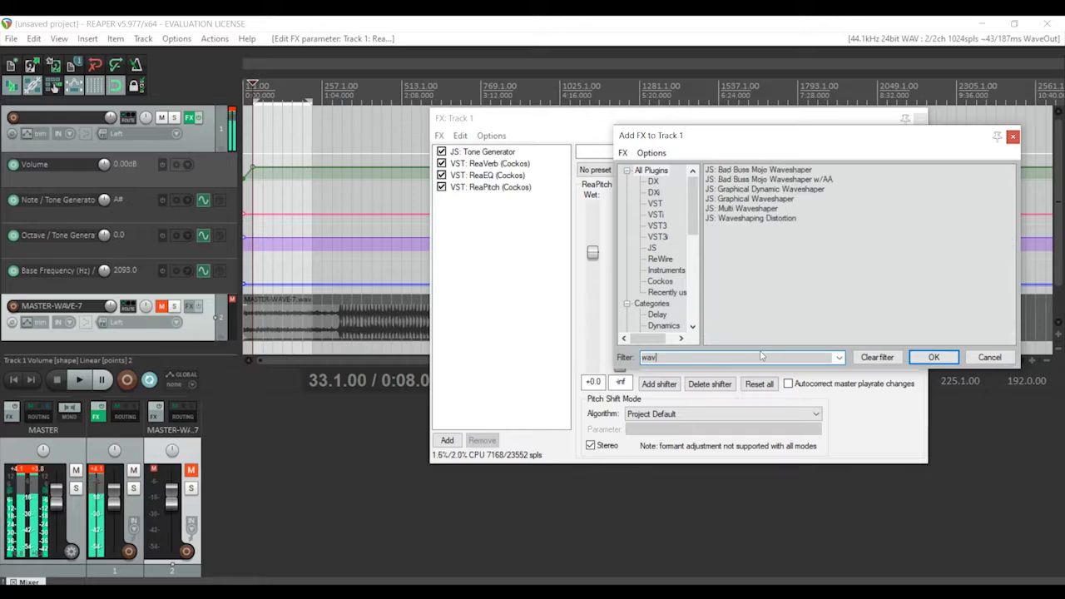
double_click(731, 220)
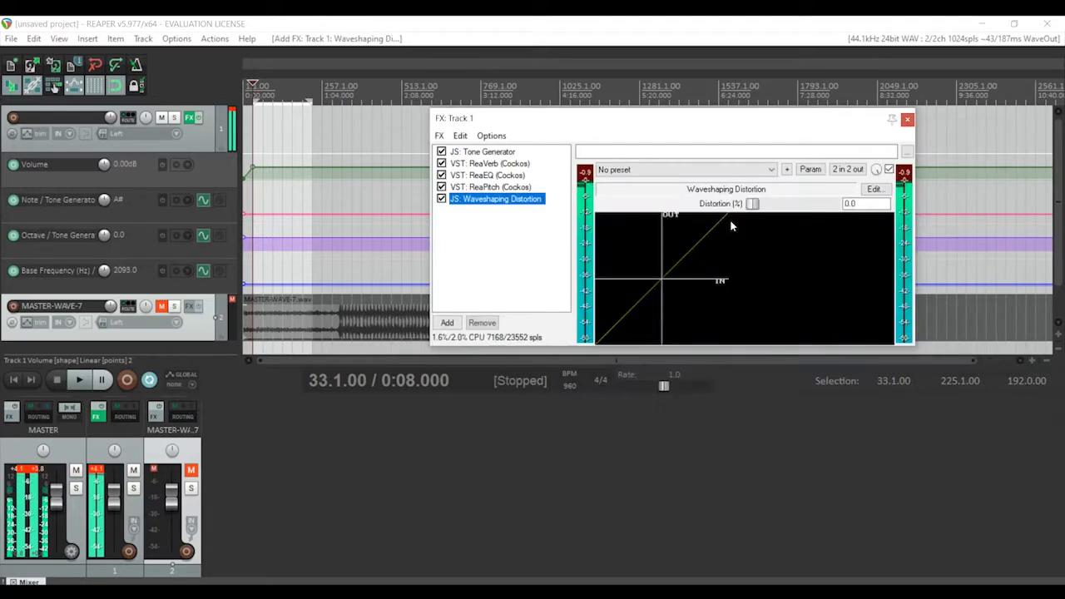
Lower ReaPitch's wet level to -6 dB, clear the track's clip indicators and raise Waveshaping Distortion to about 38.3%
key("Up")
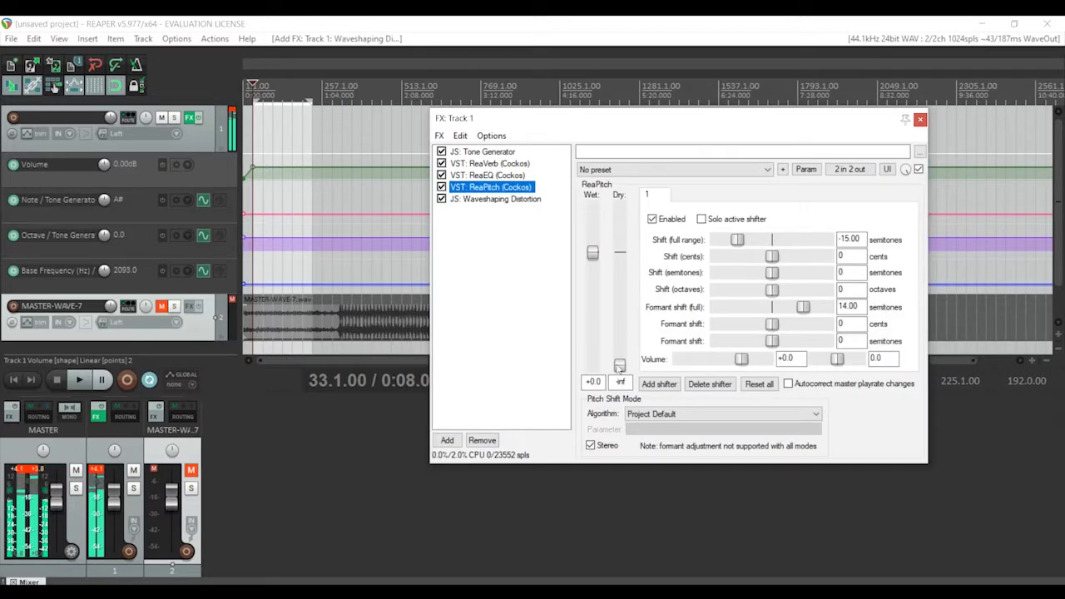
left_click(593, 382)
type("-6")
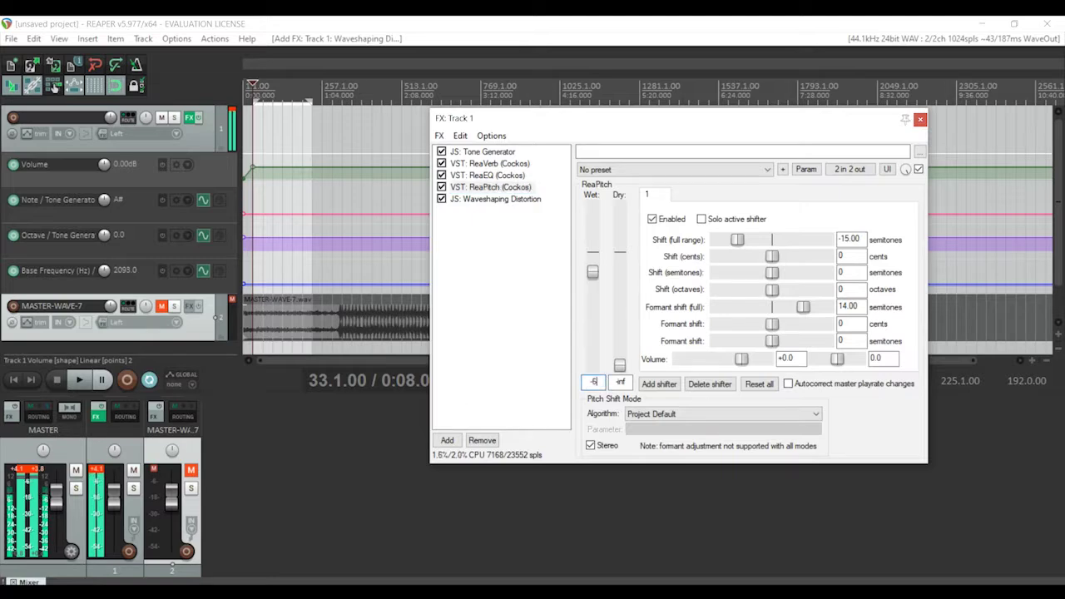
left_click(106, 471)
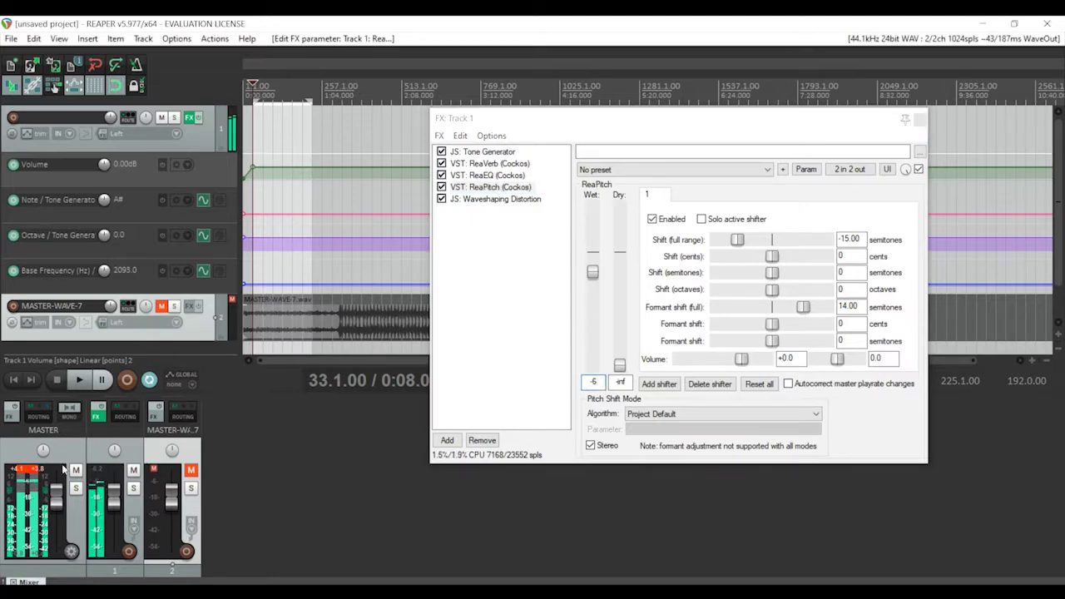
left_click(483, 200)
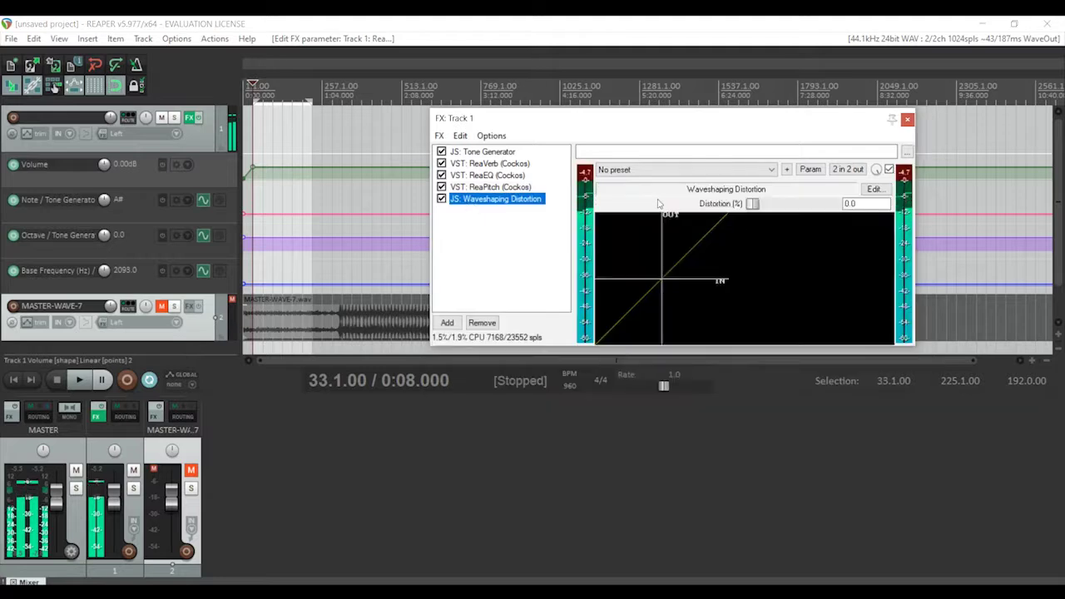
left_click_drag(755, 203, 787, 209)
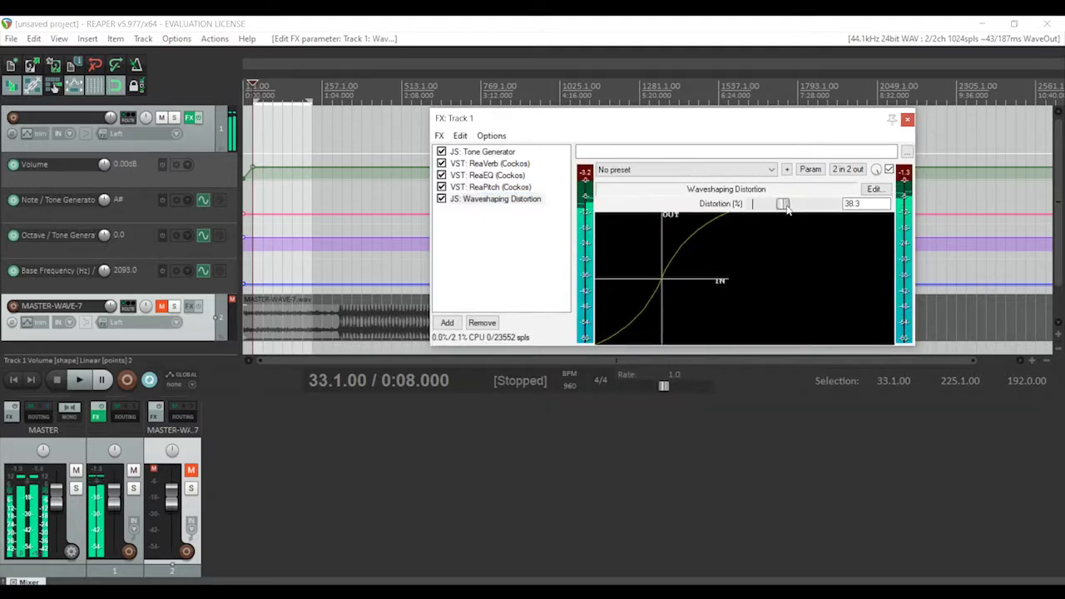
Add ReaVerbate after Waveshaping Distortion and replace it with ReaVerb
left_click(439, 135)
left_click(466, 151)
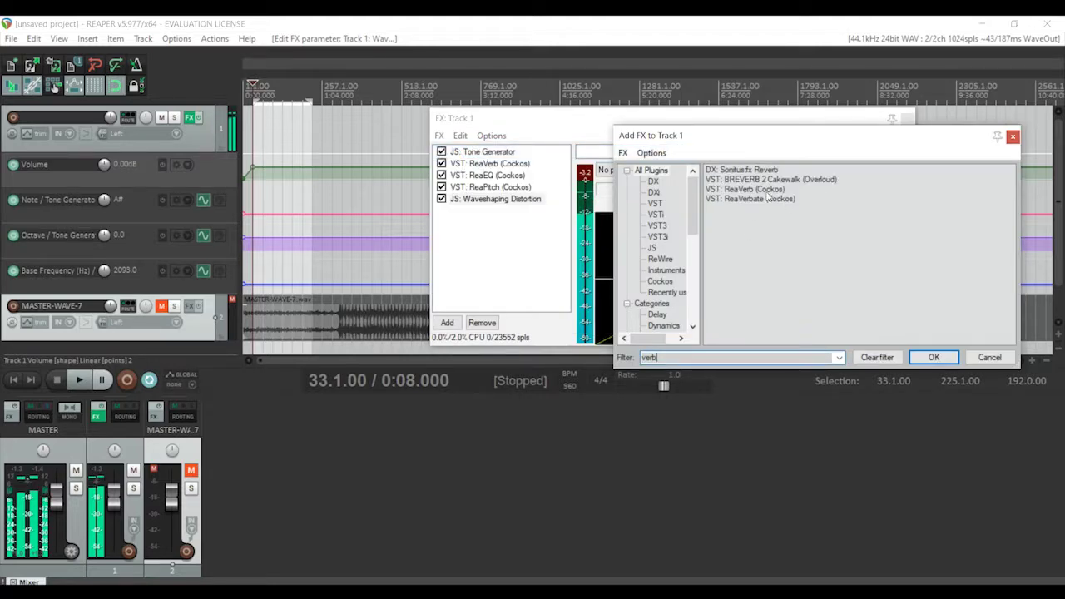
double_click(768, 199)
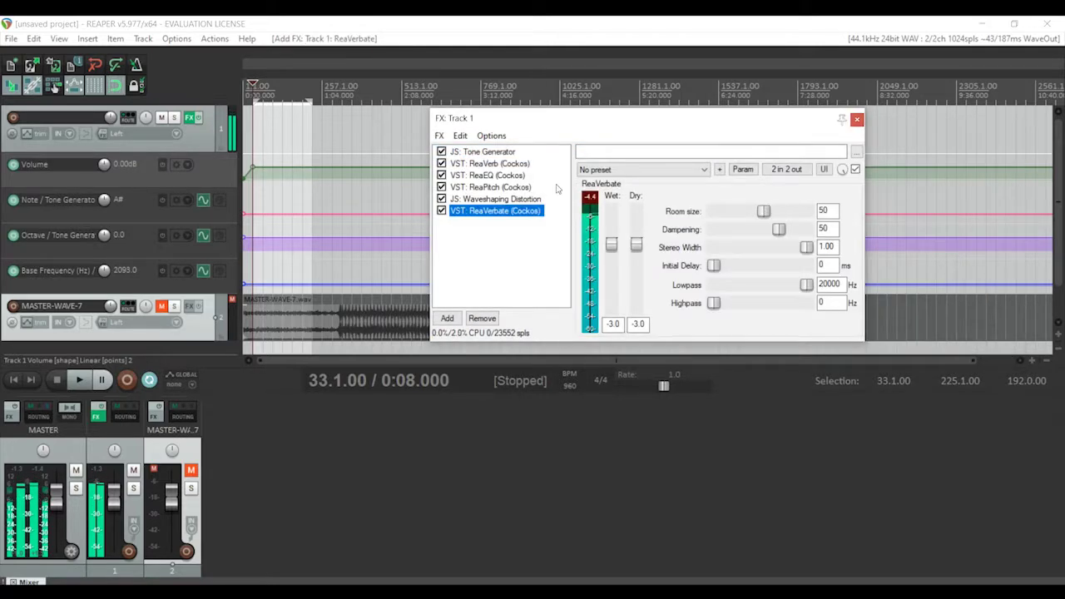
right_click(511, 185)
left_click(556, 193)
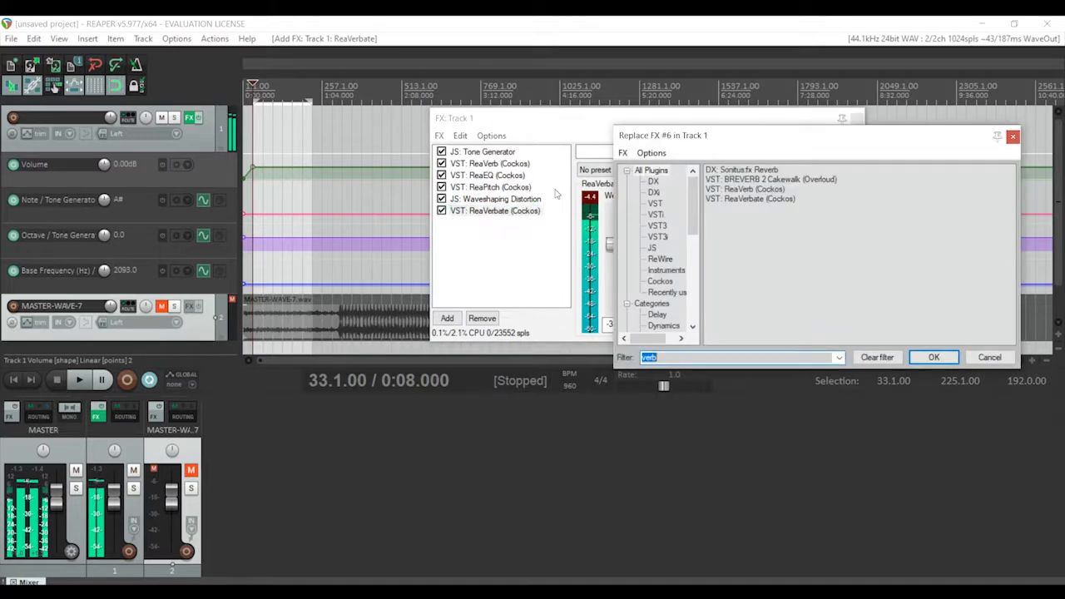
double_click(758, 189)
Load the bad crunch preset in the new ReaVerb, set its wet level to -16 dB and reset the clipped peak meters
left_click(641, 170)
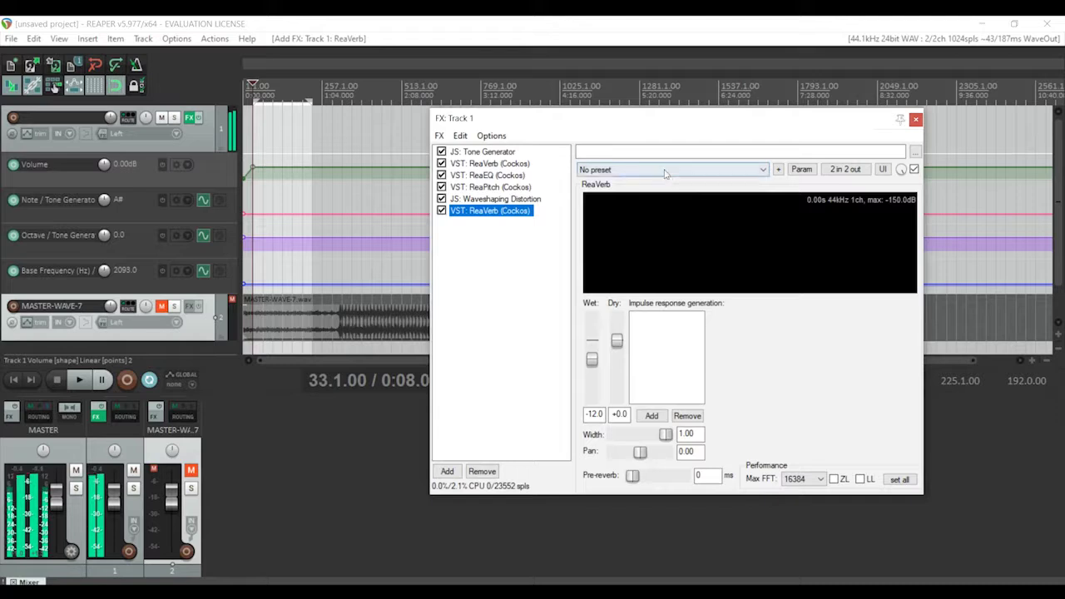
left_click(655, 210)
left_click(650, 170)
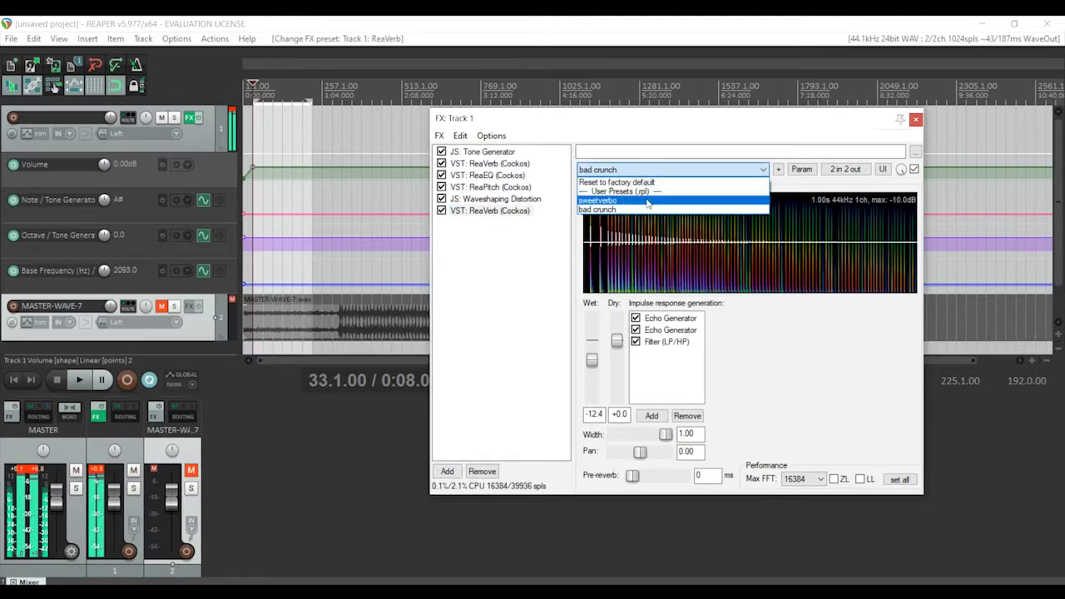
left_click(632, 191)
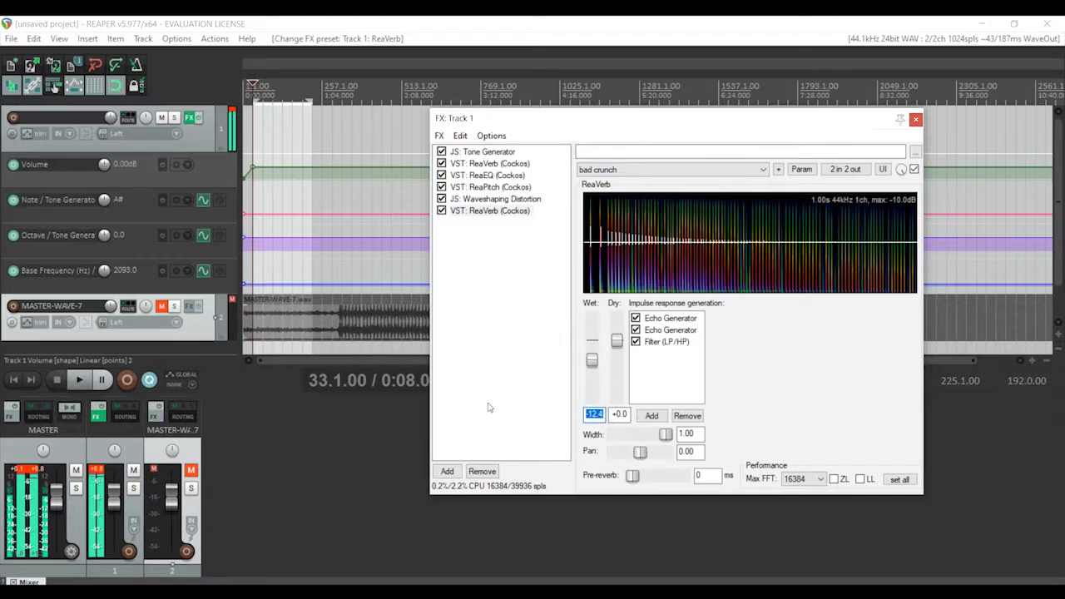
type("-16")
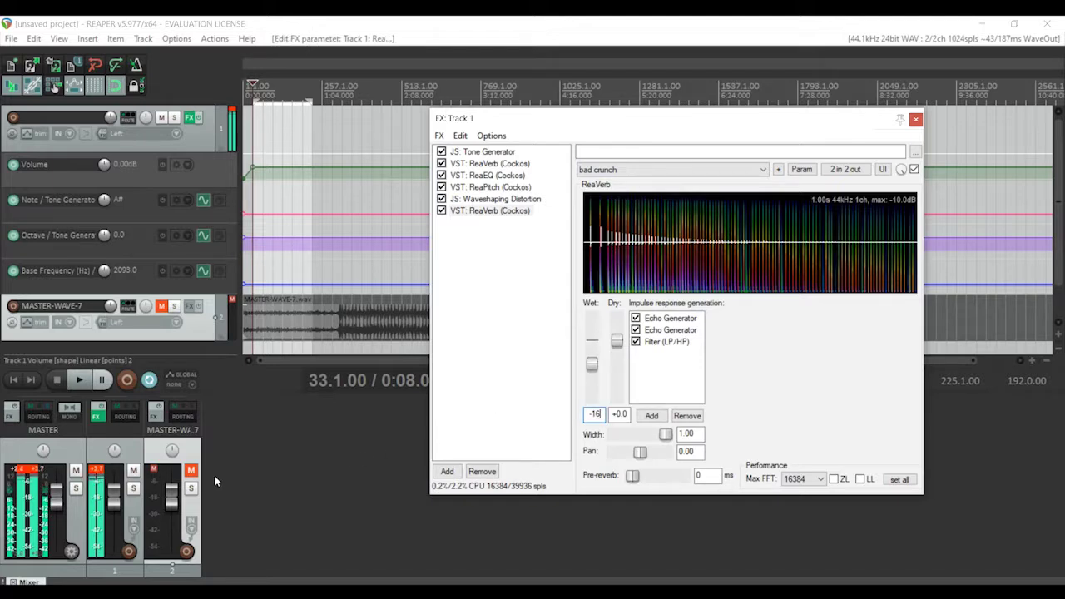
left_click(98, 470)
left_click(24, 471)
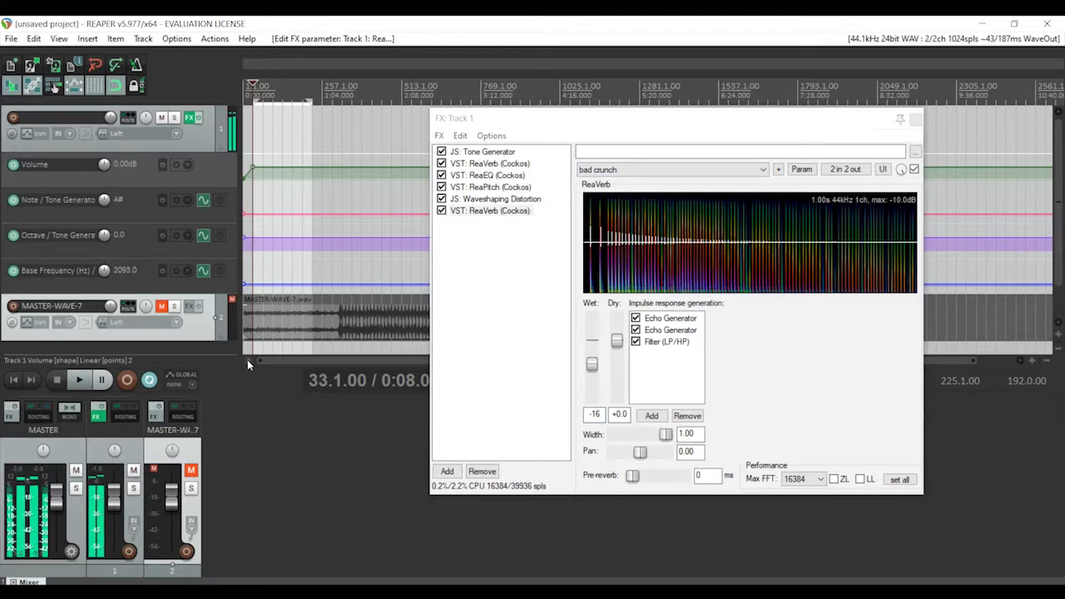
Add a second ReaEQ to the end of Track 1's effect chain
left_click(447, 135)
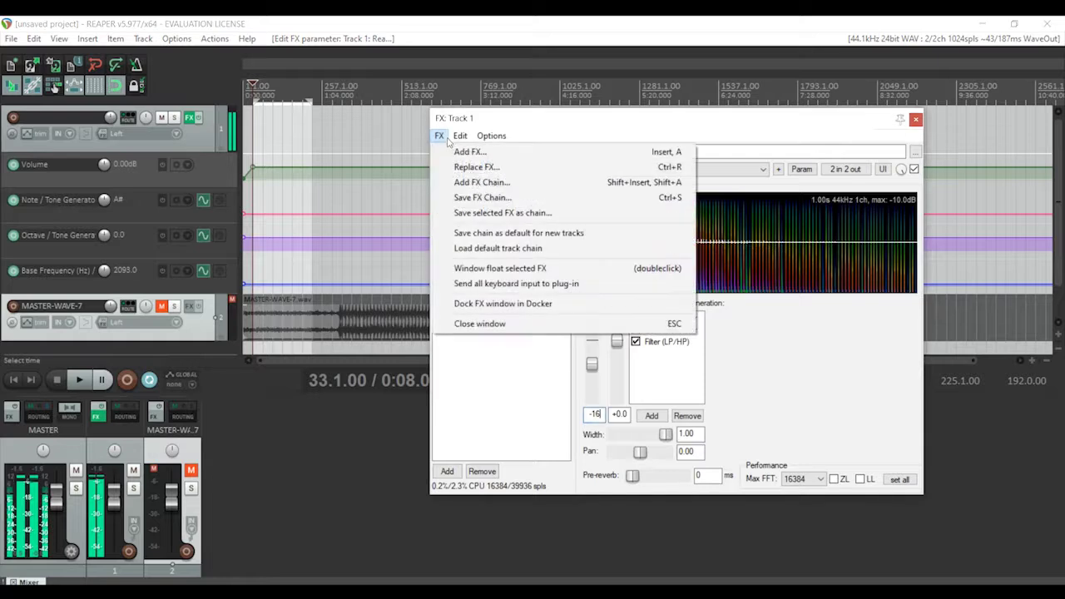
left_click(466, 148)
type("eq")
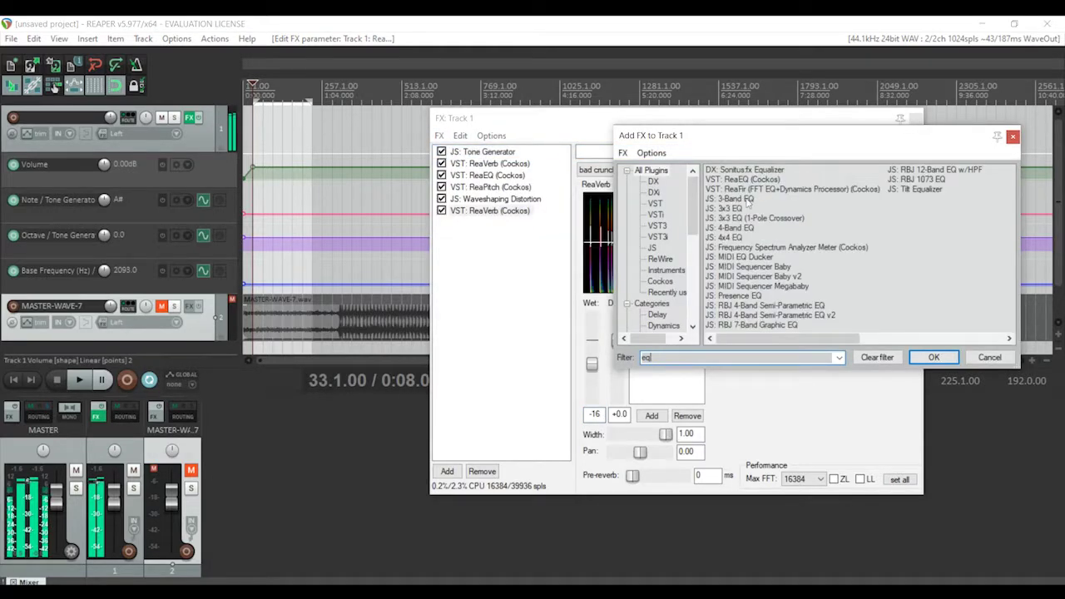
double_click(743, 179)
Make ReaEQ's band 1 a High Pass just below 1 kHz and boost the high shelf to about 1.8 dB at 3170.9 Hz
left_click(707, 309)
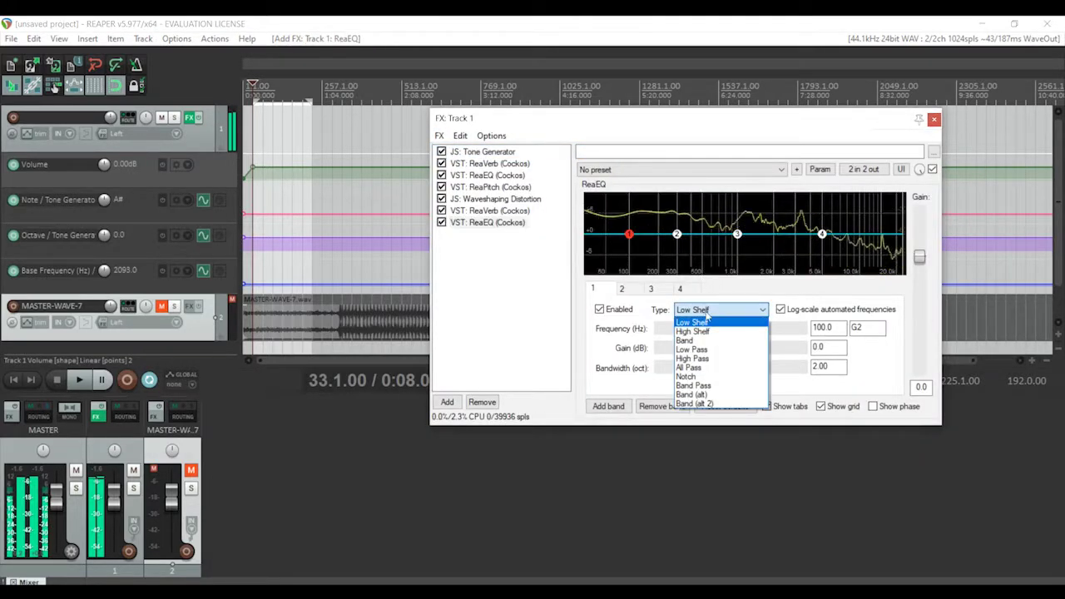
left_click(692, 358)
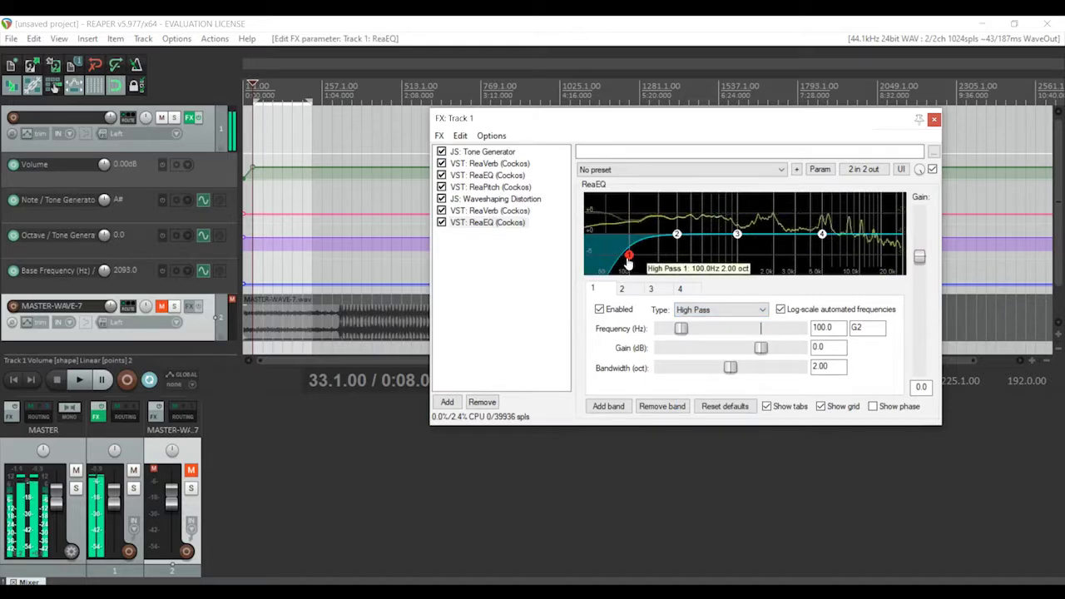
left_click_drag(629, 263, 720, 255)
left_click_drag(824, 235, 799, 223)
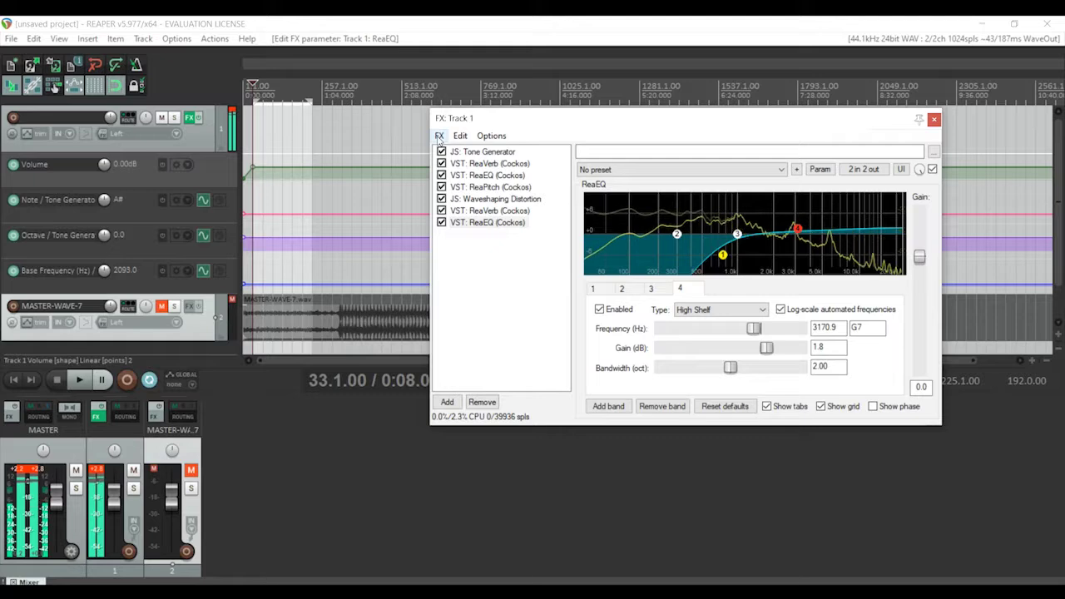
Add the Avocado Ducking Glitch Generator to Track 1's chain, followed by another ReaEQ
left_click(439, 136)
left_click(456, 149)
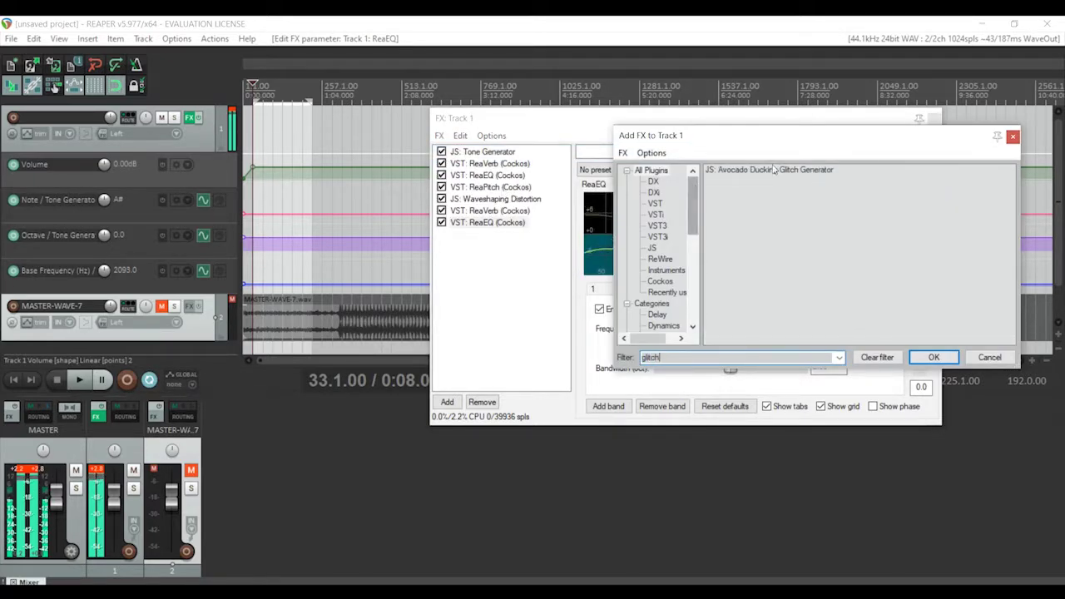
double_click(773, 169)
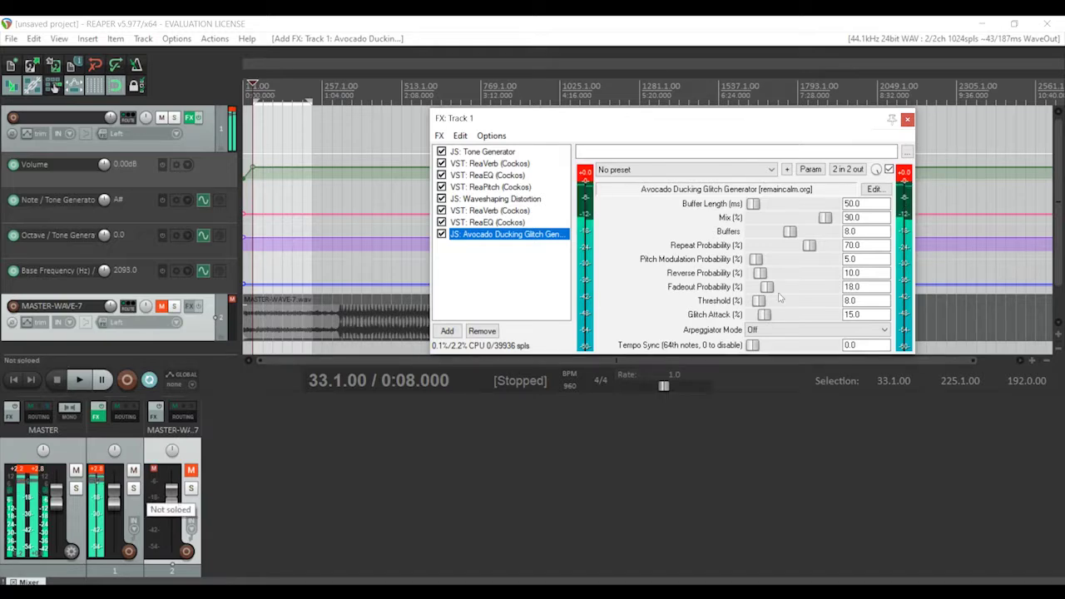
left_click(438, 135)
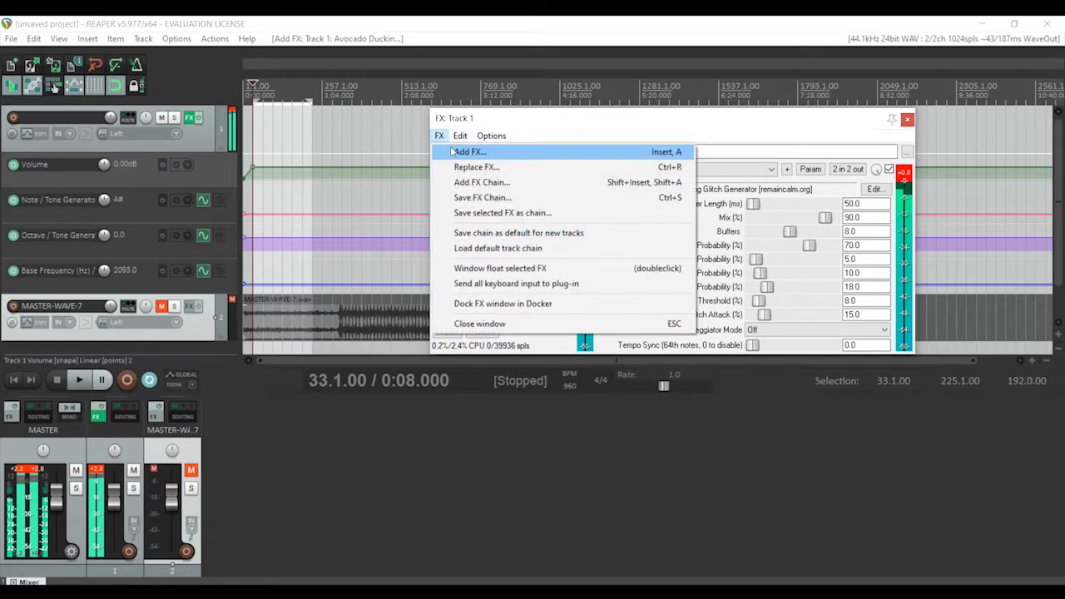
left_click(466, 151)
type("eq")
double_click(735, 179)
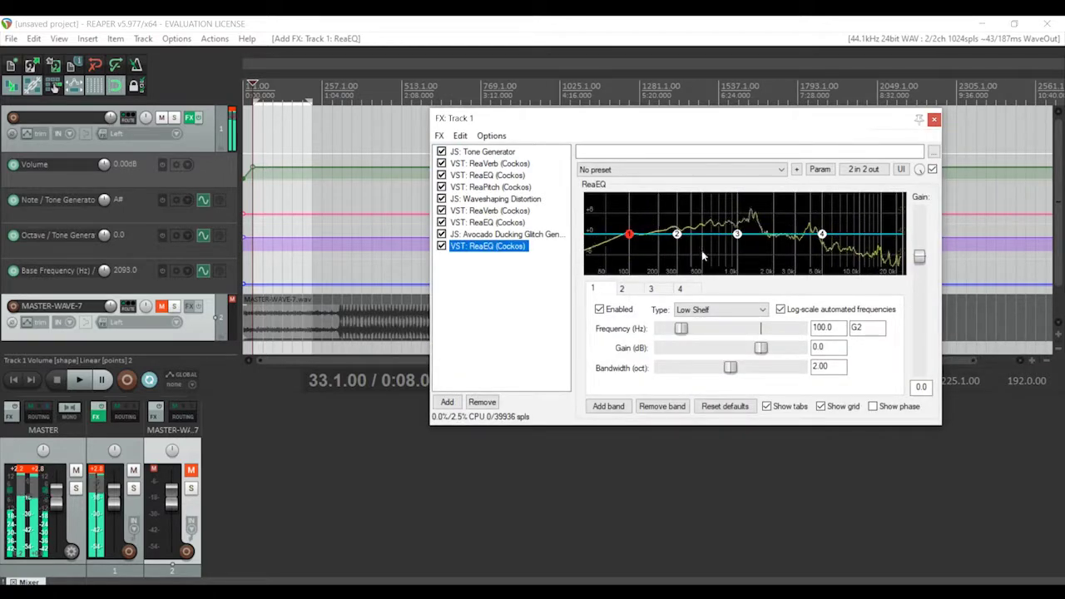
Set the last ReaEQ's band 1 to High Pass at about 350.3 Hz, lower its output gain to -6 dB and clear the clip indicators
left_click(719, 310)
left_click(735, 359)
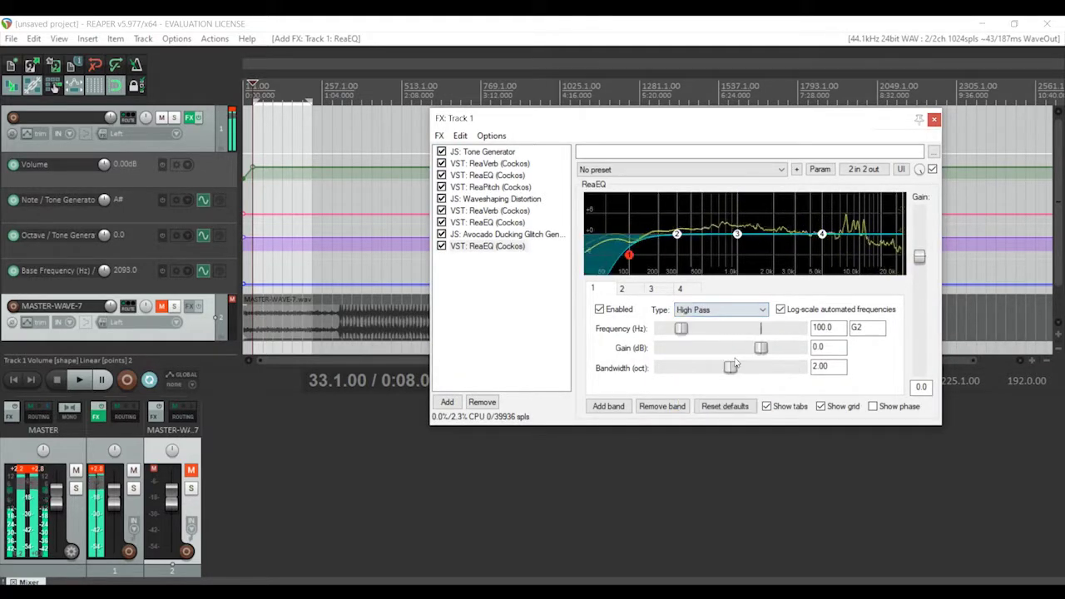
left_click_drag(629, 255, 684, 255)
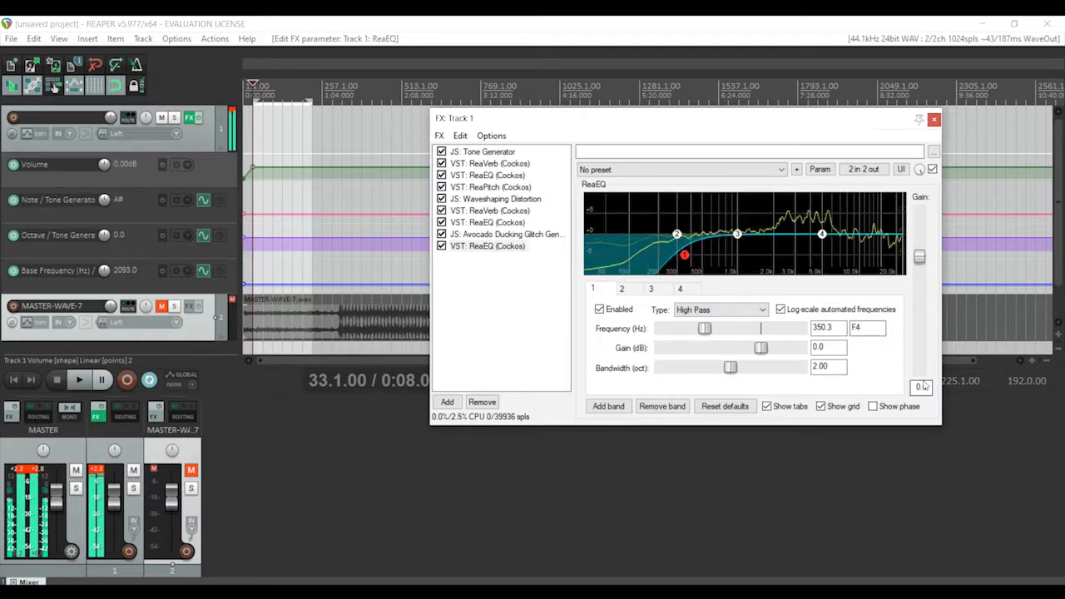
type("-6")
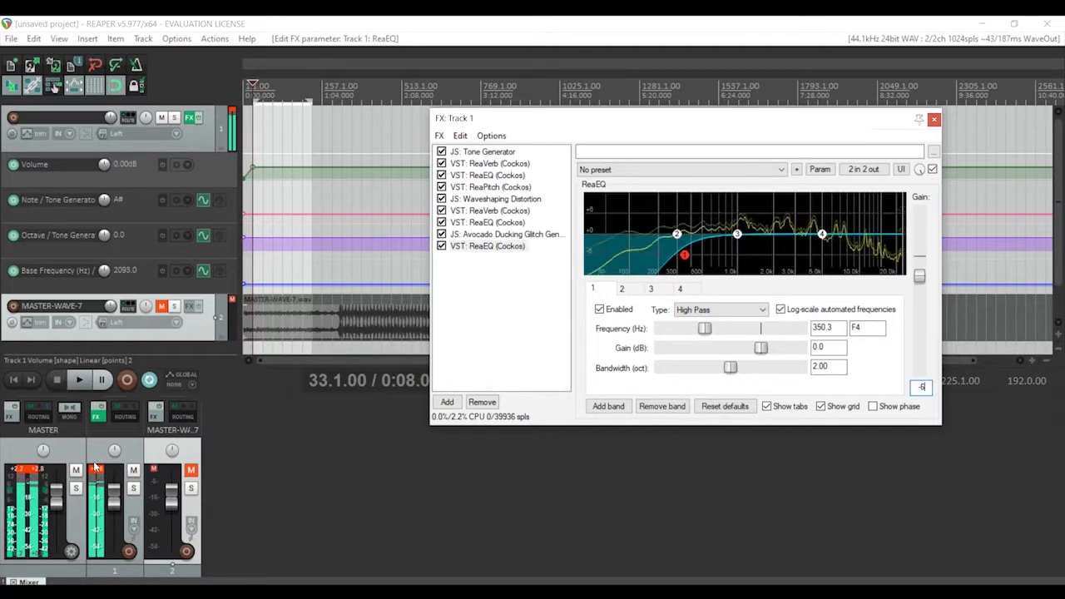
left_click(297, 458)
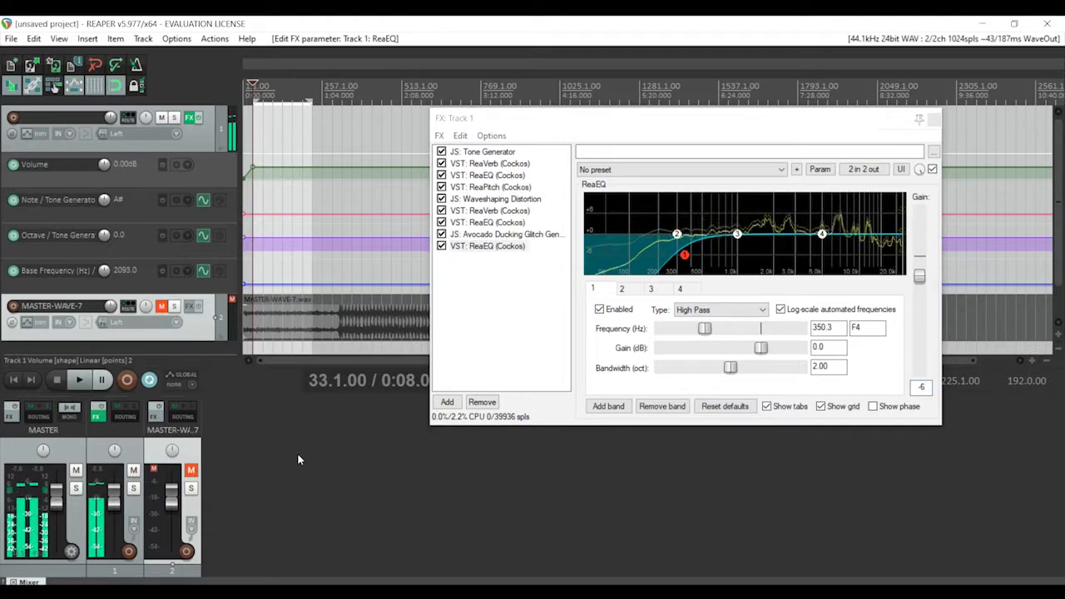
Stop playback and render the time selection as a 24-bit WAV file named mainframe 2 in the Fresh Sounds folder
key("space")
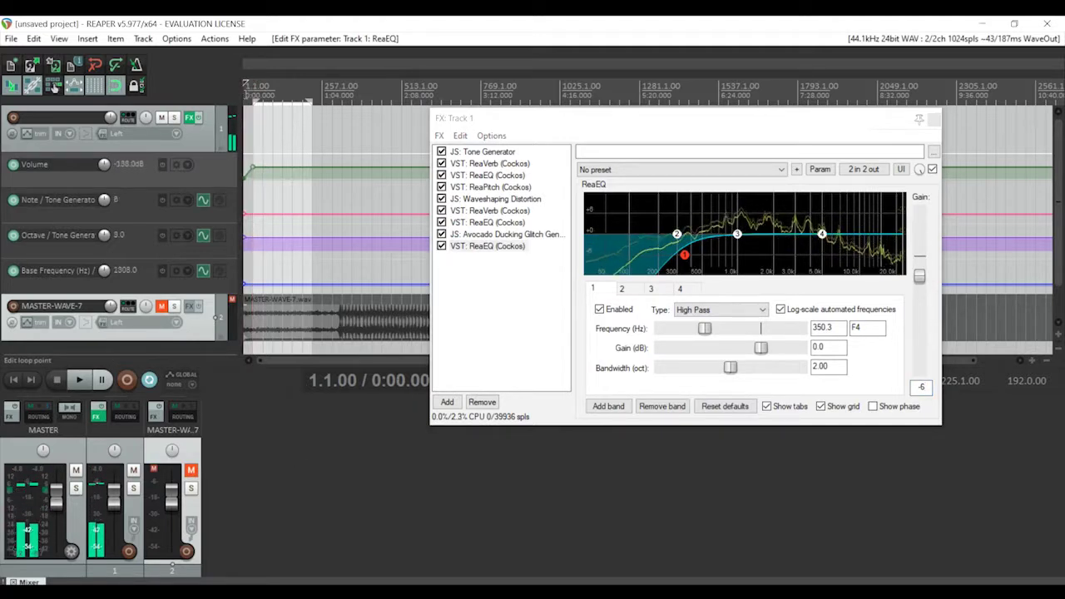
key("ctrl+alt+r")
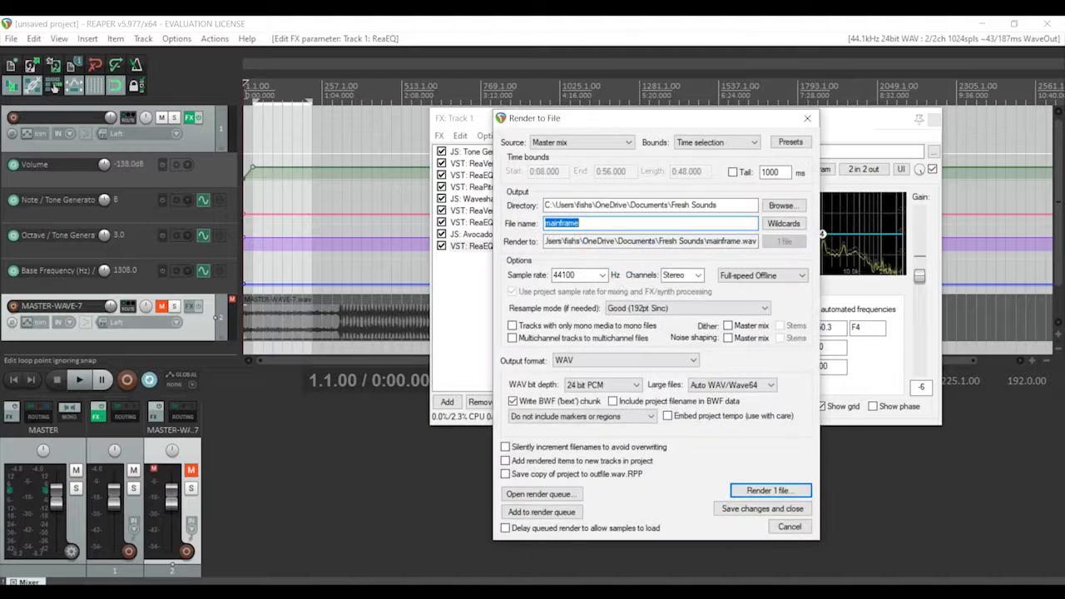
key("Return")
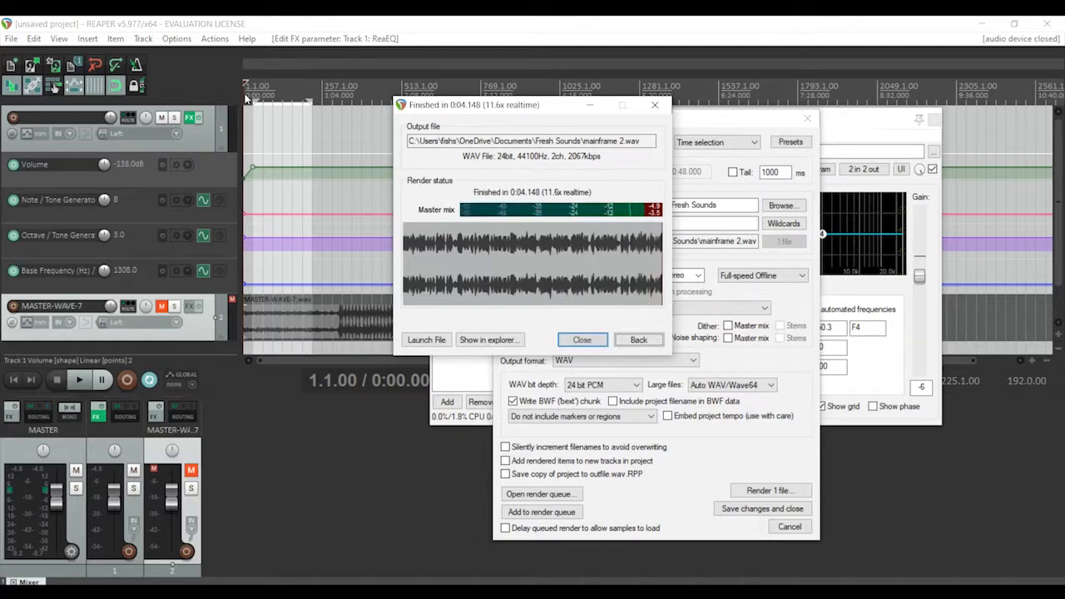
key("Return")
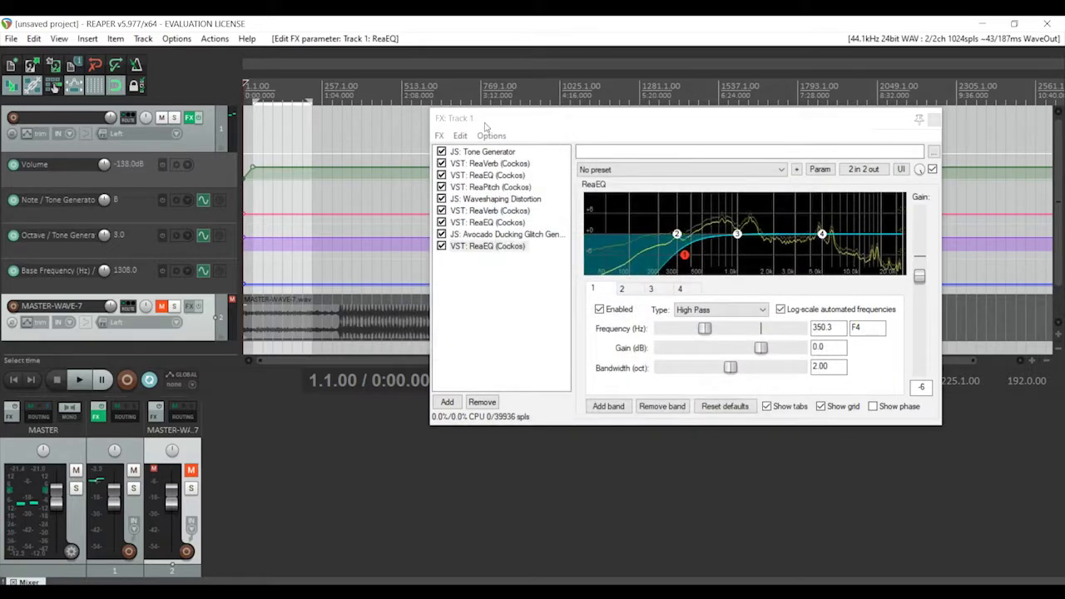
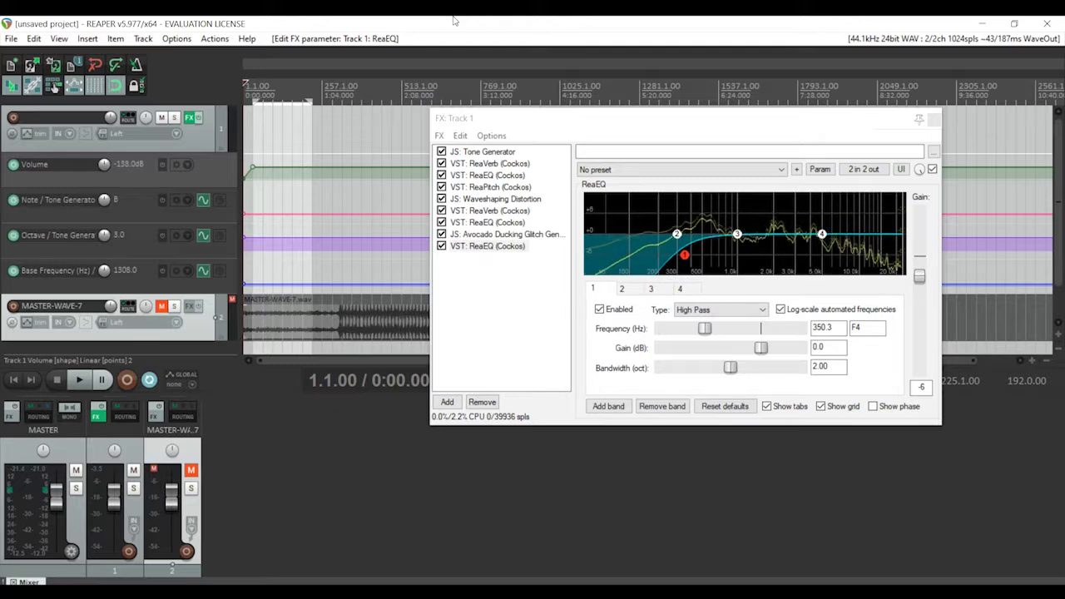
Add a JS Tone Gate to Track 1's chain and remove all the effects before it
left_click(439, 136)
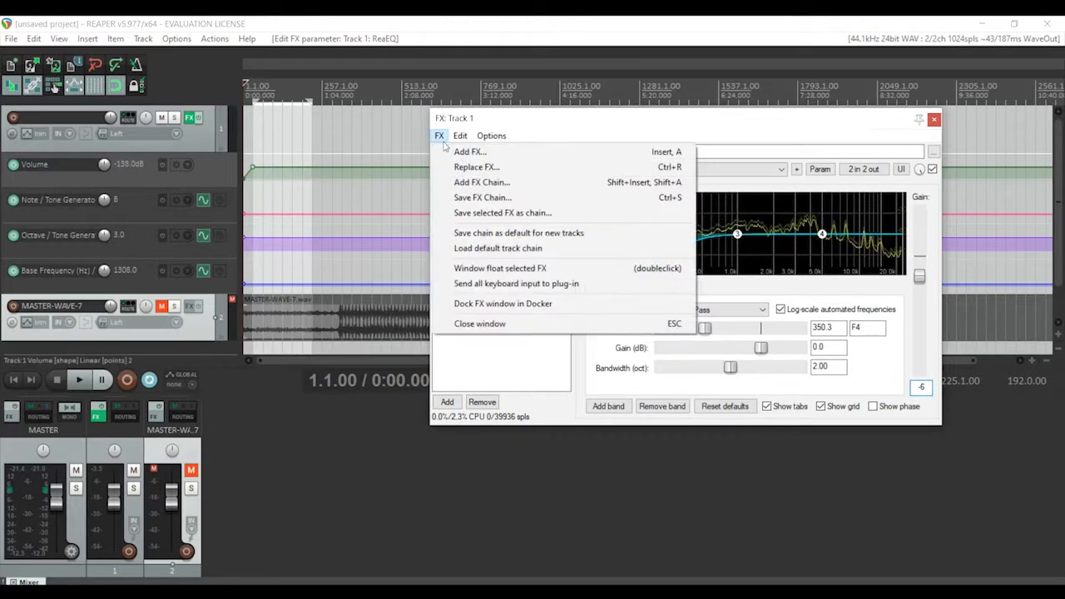
left_click(458, 154)
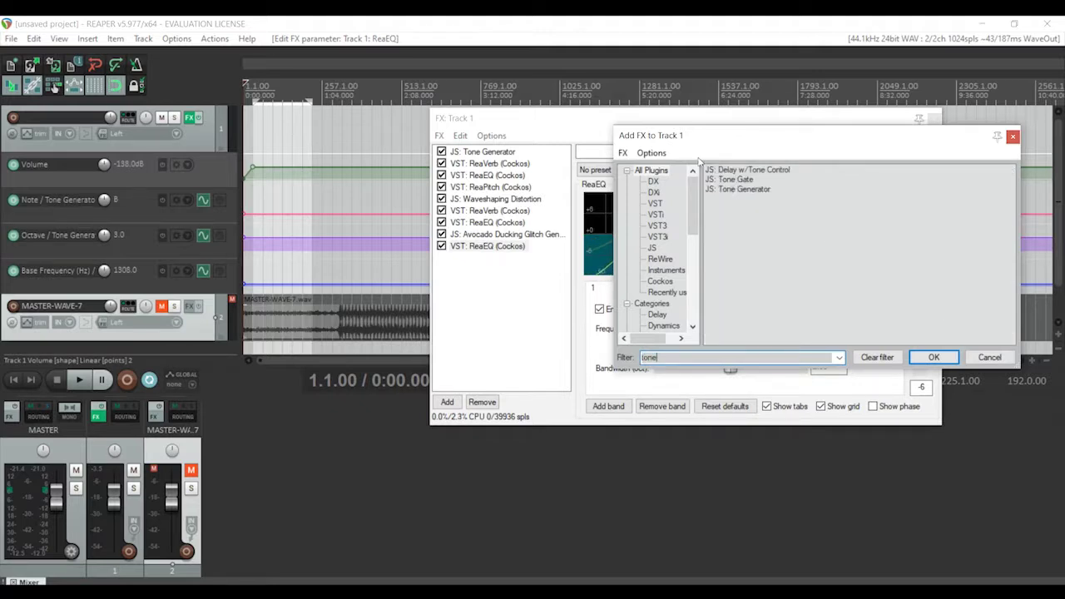
double_click(720, 179)
left_click(518, 248)
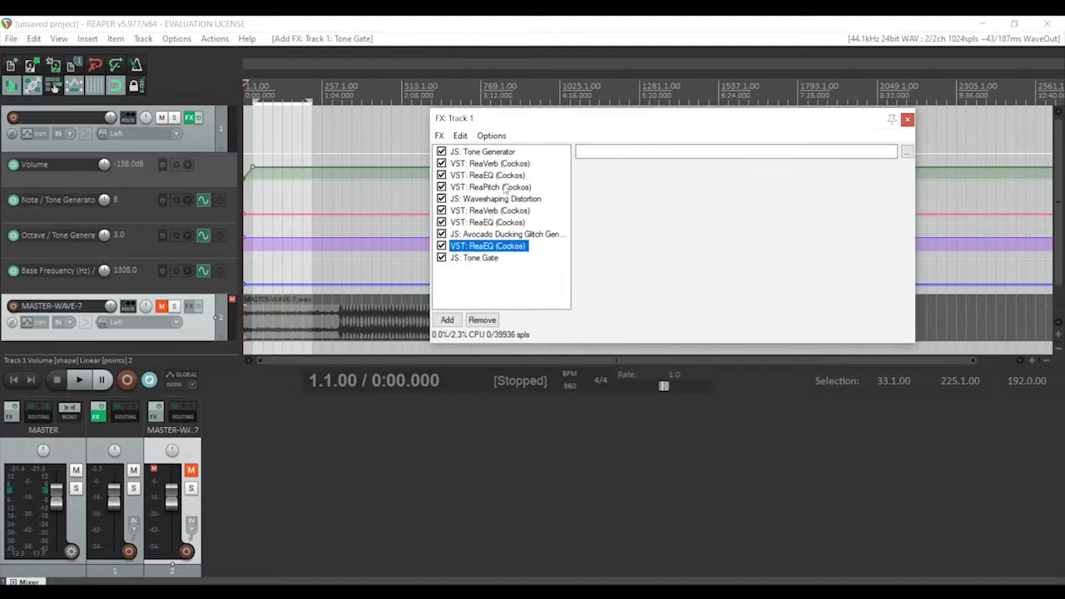
left_click(497, 151, "shift")
key("Delete")
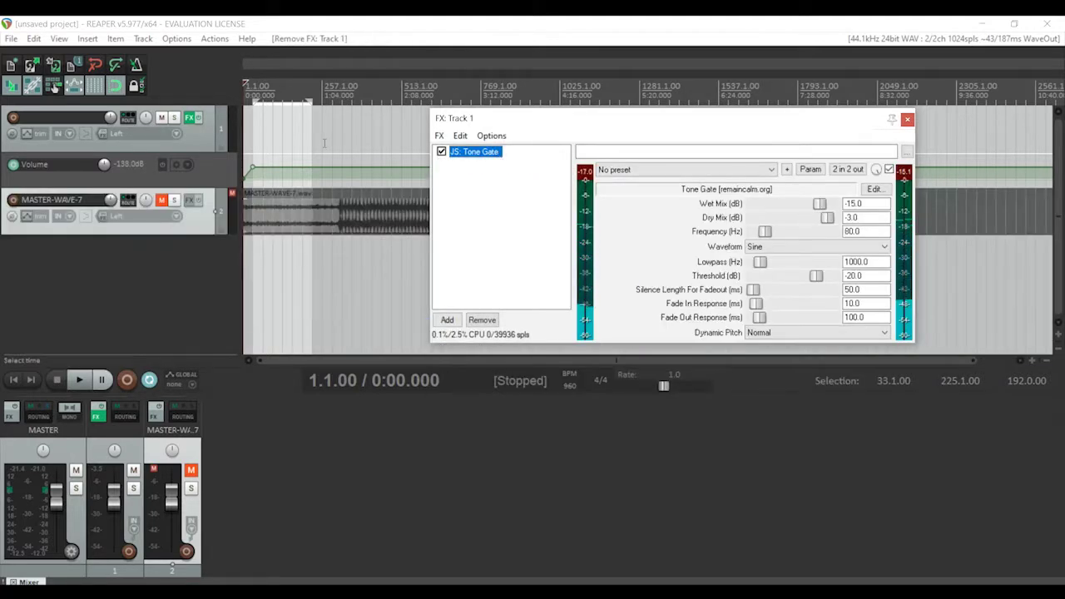
Extend the time selection back to 1.1.00 and replace Track 1's Tone Gate with the Gaussian Noise Generator
left_click_drag(251, 98, 247, 98)
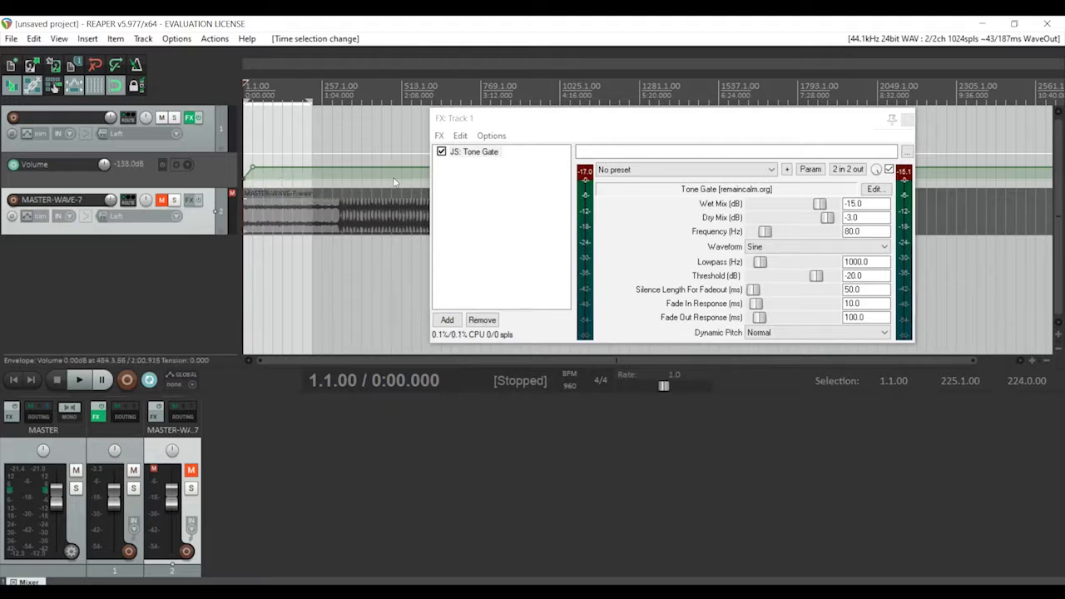
left_click(470, 153)
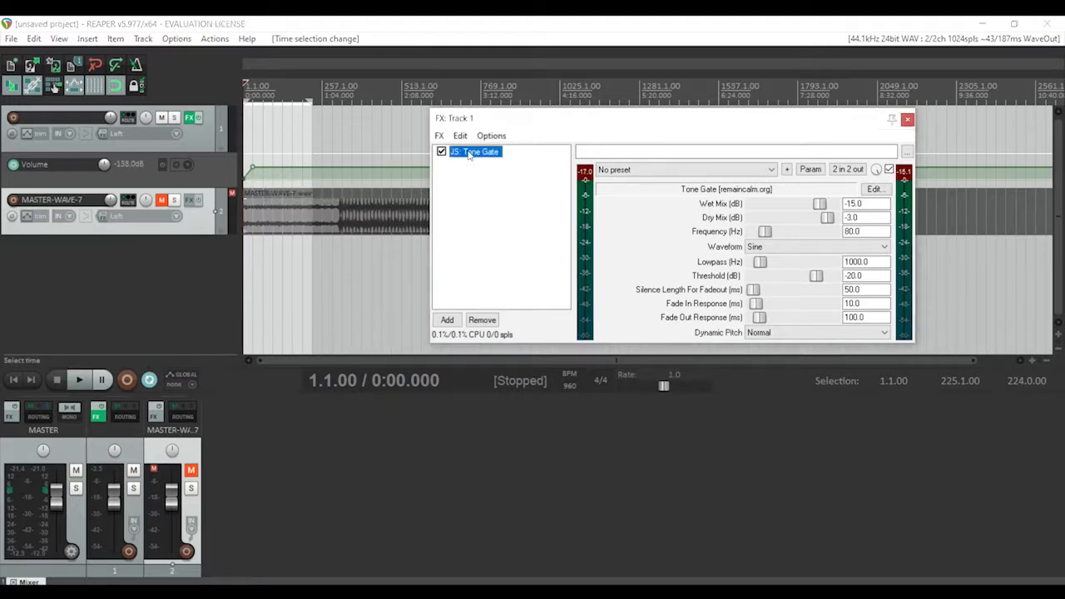
double_click(470, 153)
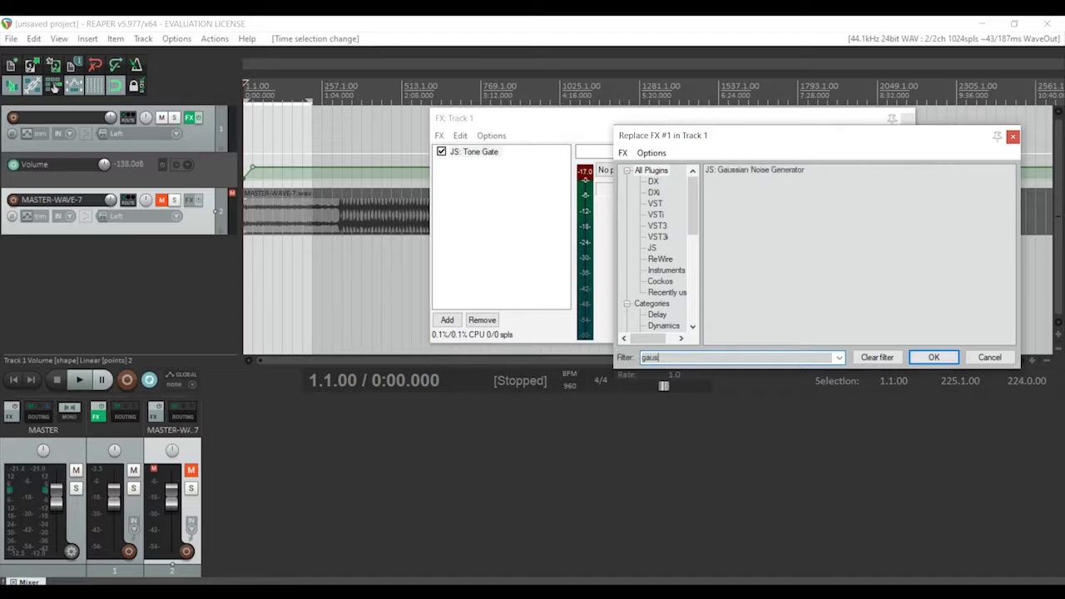
double_click(772, 172)
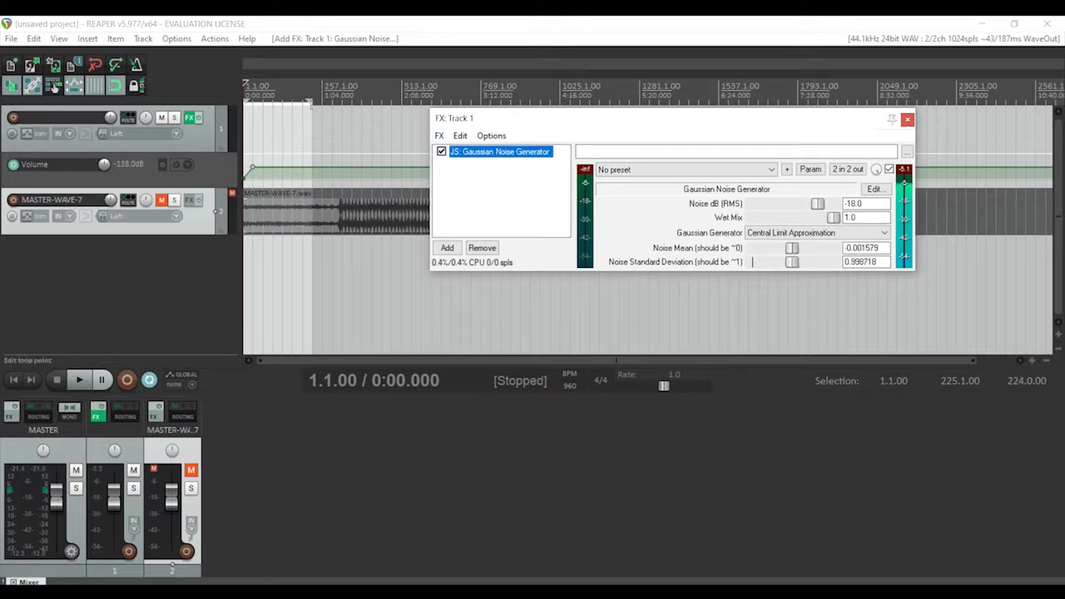
Move Track 1's 33.1.00 volume envelope point to -inf dB at 2.1.00 and shorten the time selection to 1.1.00–2.1.00
left_click_drag(310, 101, 257, 101)
left_click_drag(971, 359, 317, 356)
left_click(913, 119)
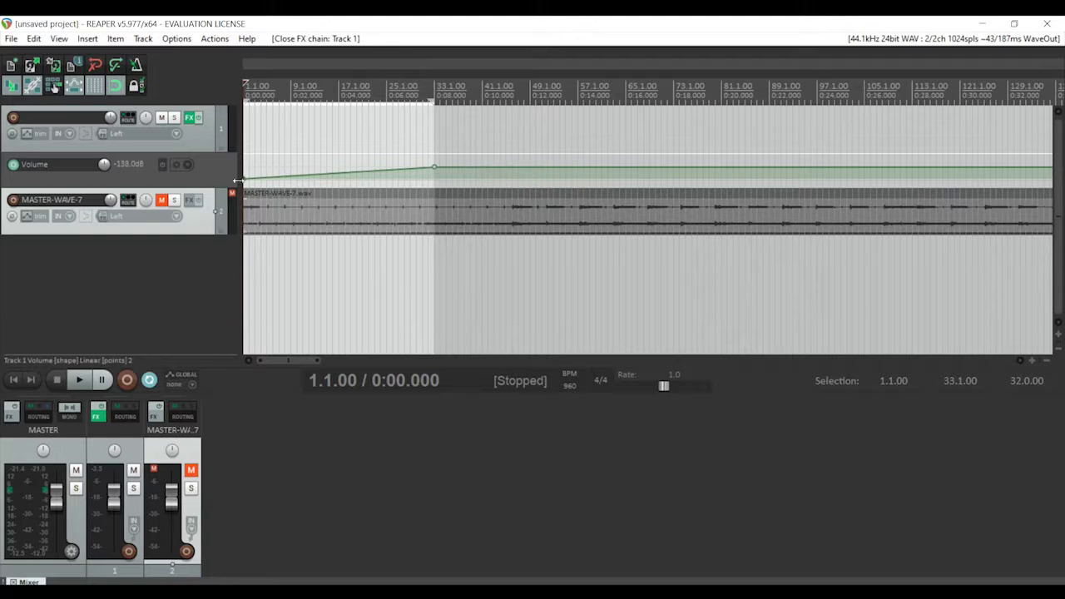
left_click_drag(436, 165, 255, 274)
left_click_drag(431, 100, 250, 101)
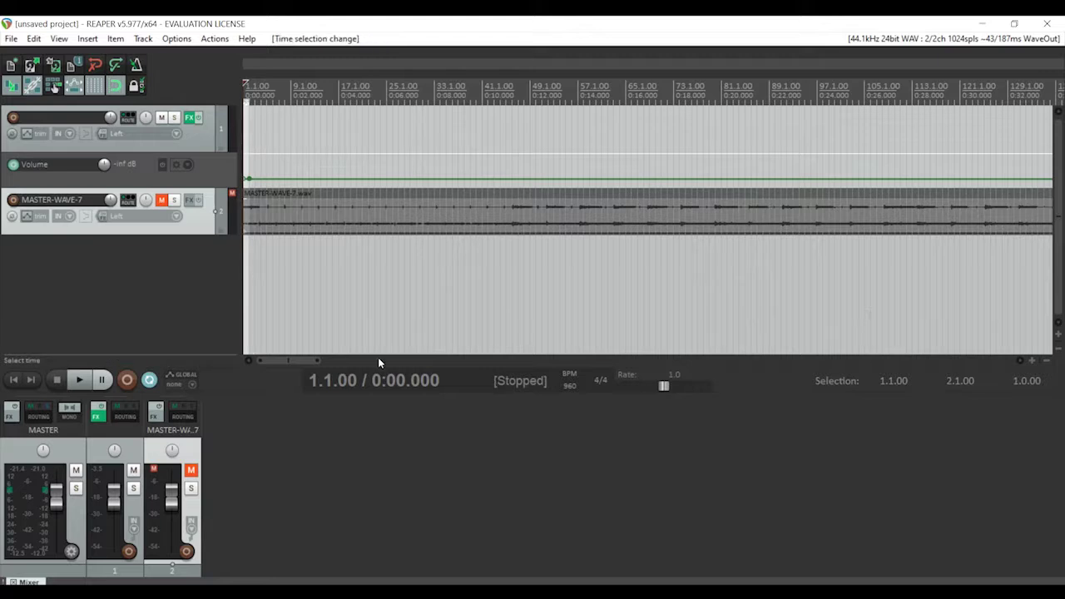
Shape Track 1's volume envelope to rise from -inf dB at 1.1.00 to a 0 dB point at 1.2.00
left_click_drag(319, 359, 233, 368)
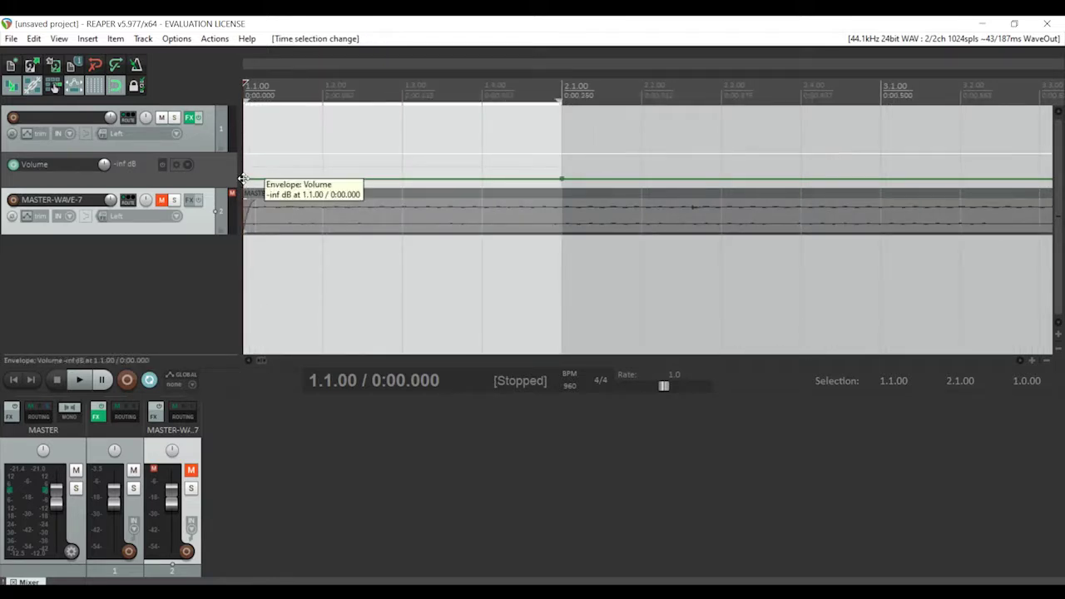
left_click_drag(246, 178, 323, 169)
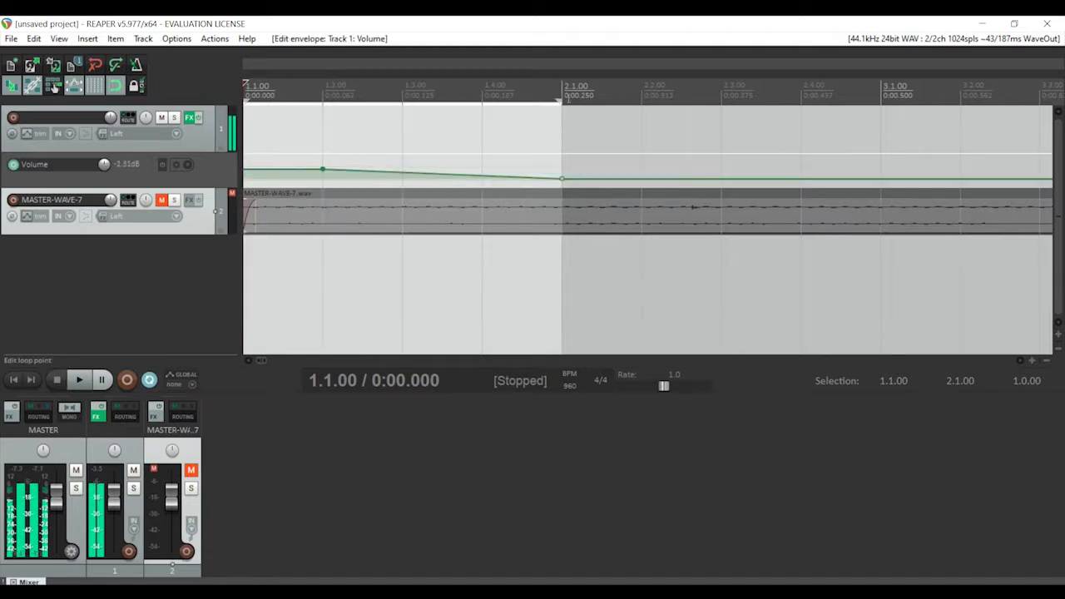
left_click(540, 100)
double_click(323, 169)
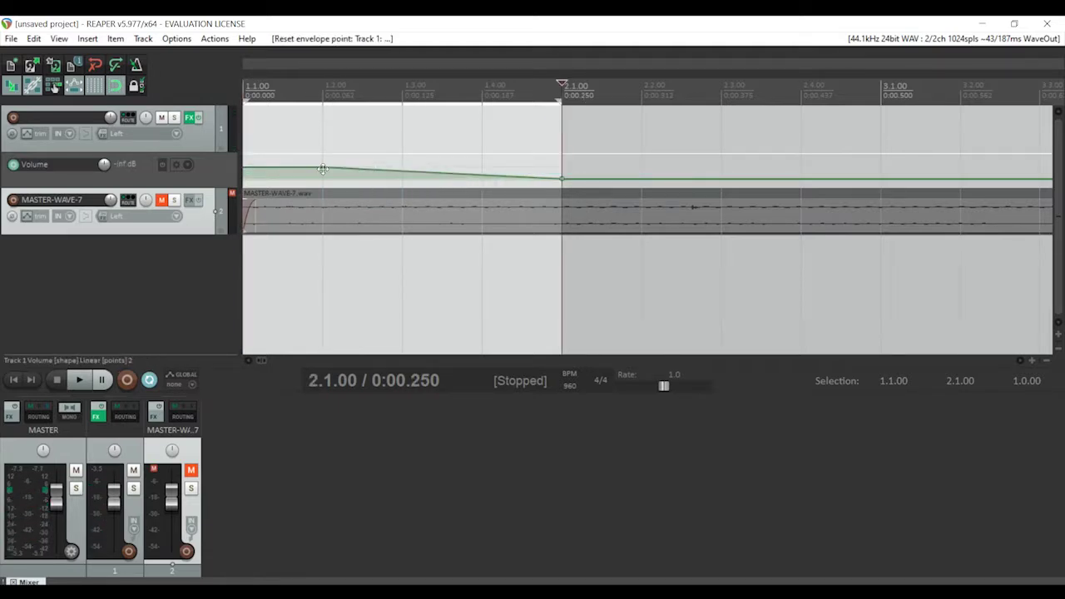
left_click(246, 166)
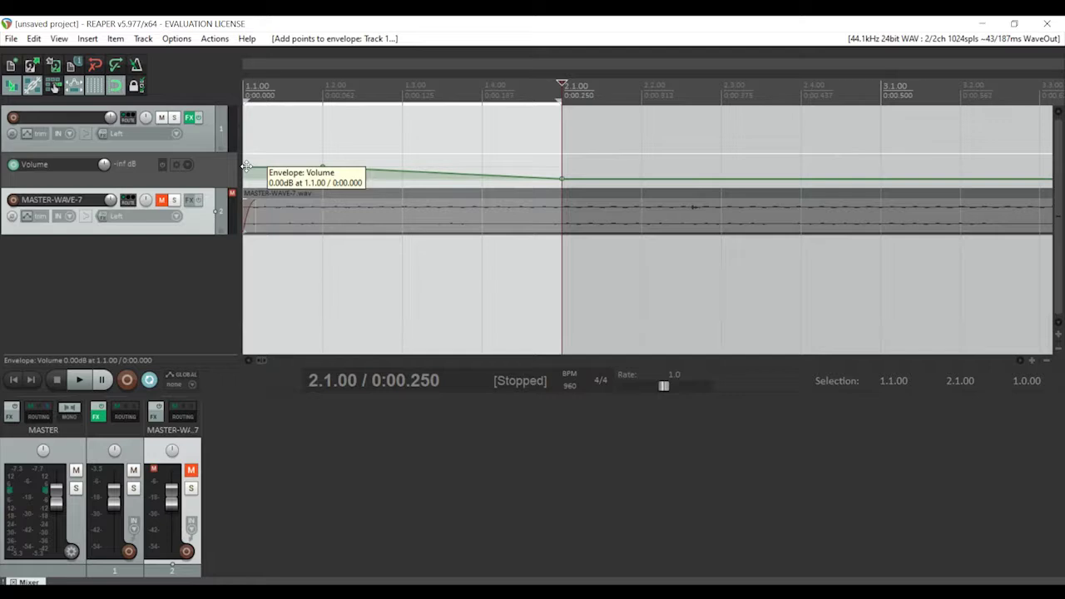
left_click_drag(247, 166, 291, 283)
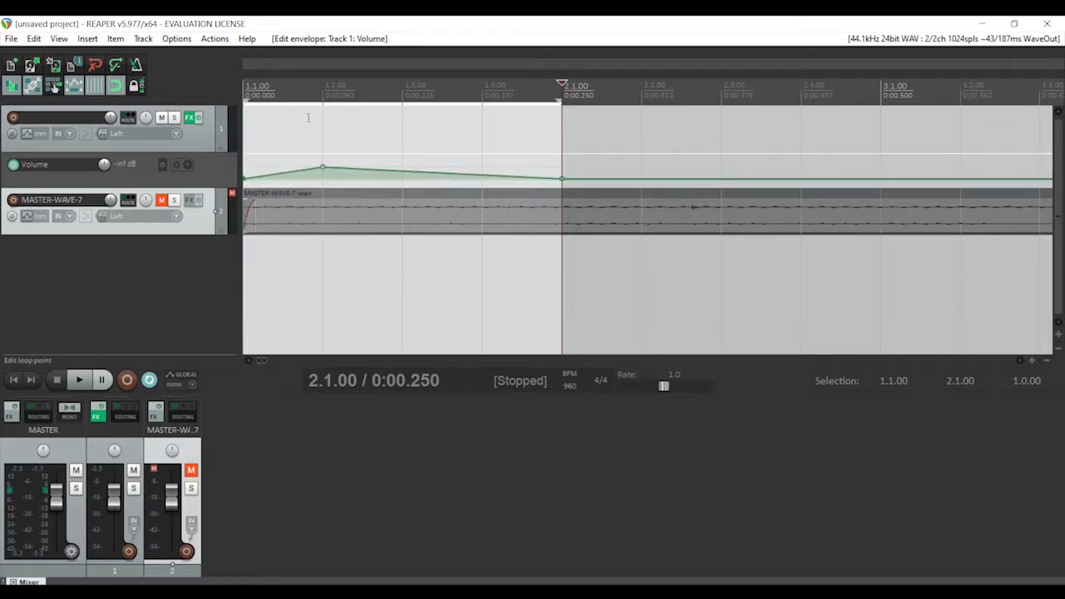
Add a 0 dB volume envelope point at about 0.008 s, delete the 1.2.00 point and play from the start
left_click(323, 77)
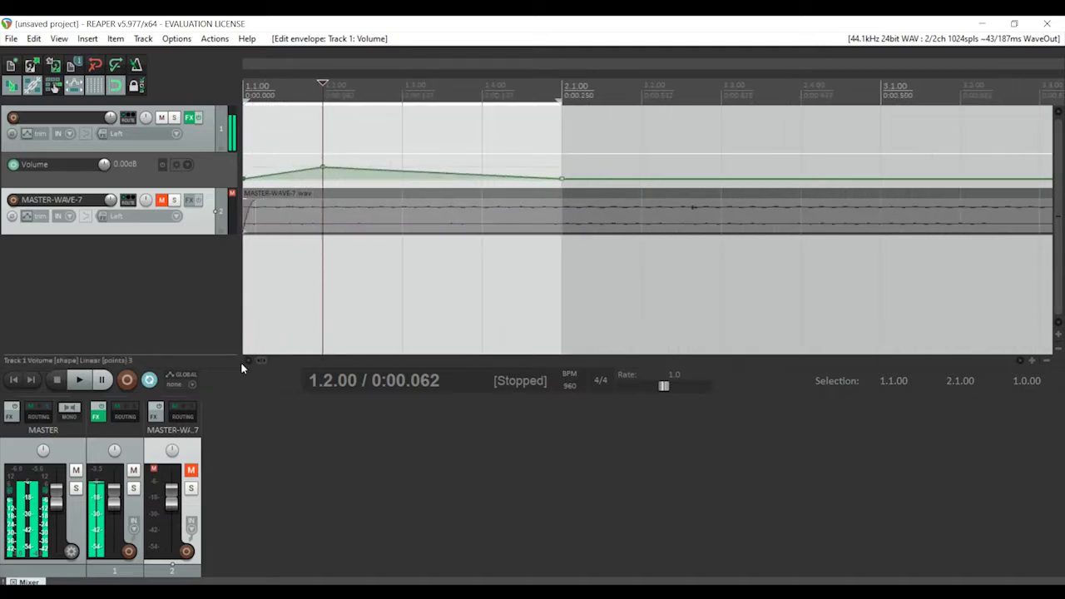
left_click(1032, 360)
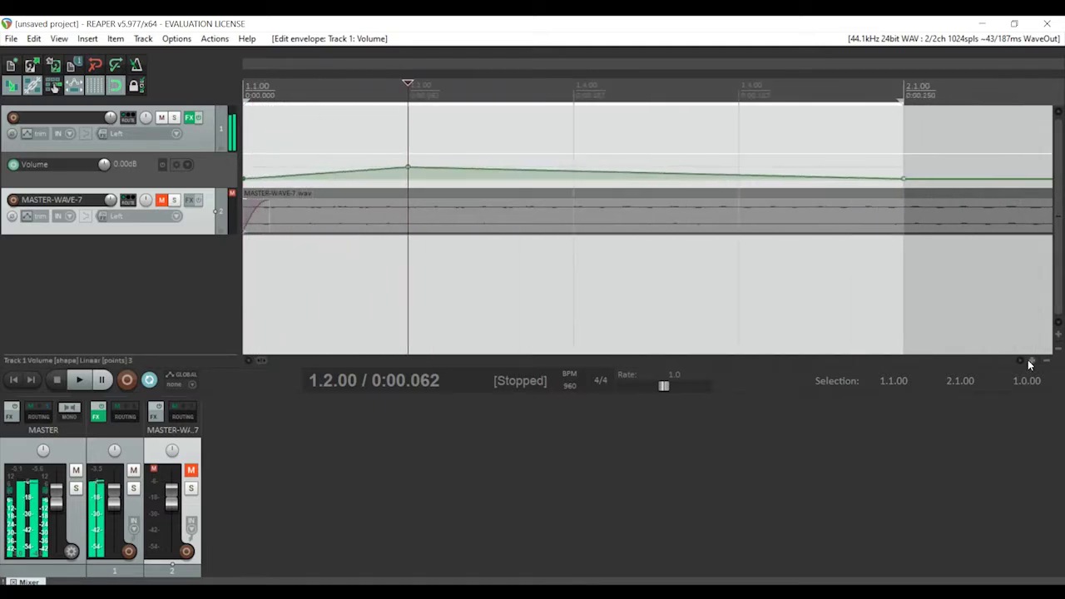
left_click(272, 83)
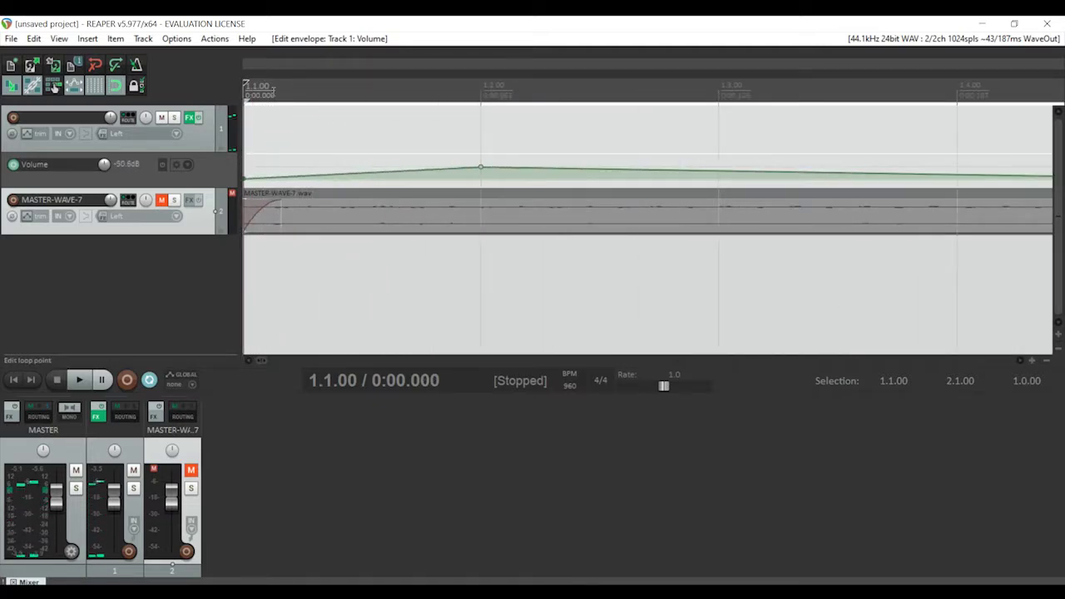
left_click_drag(272, 92, 273, 86)
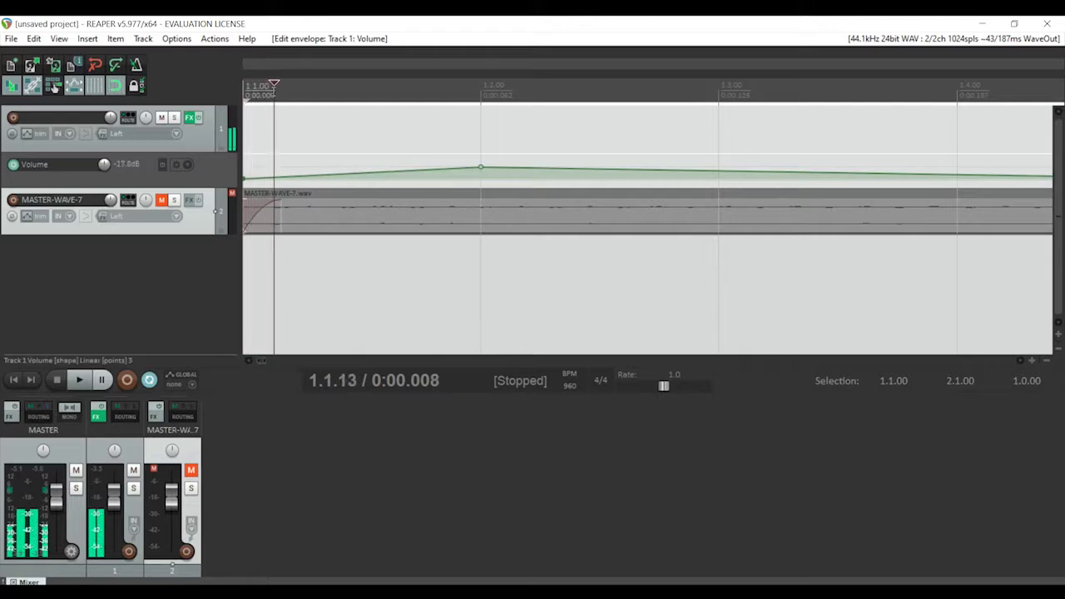
left_click_drag(275, 177, 276, 161)
double_click(274, 172)
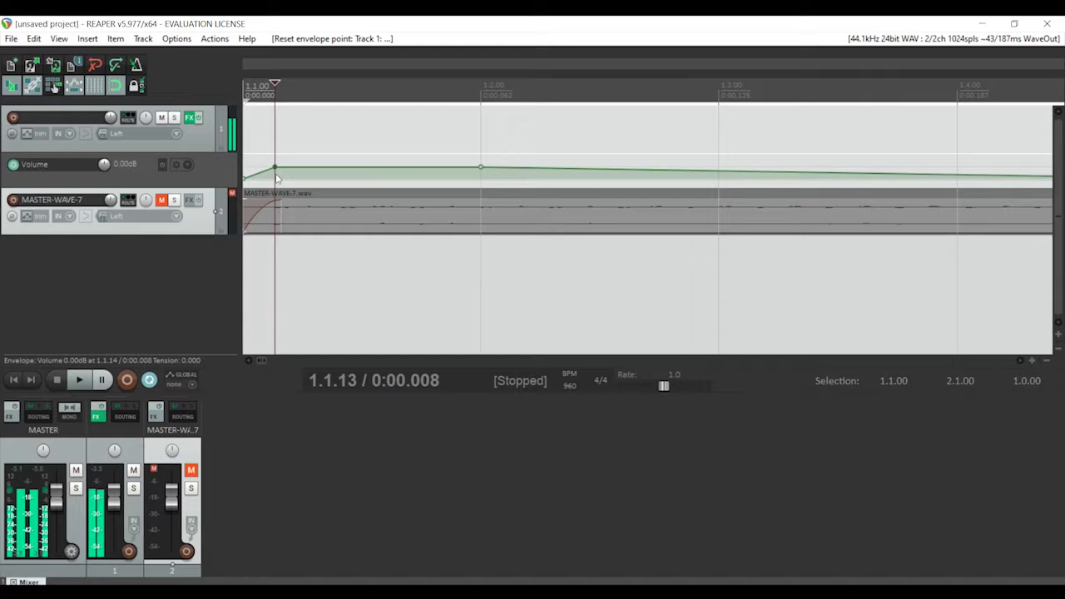
left_click(482, 166, "alt")
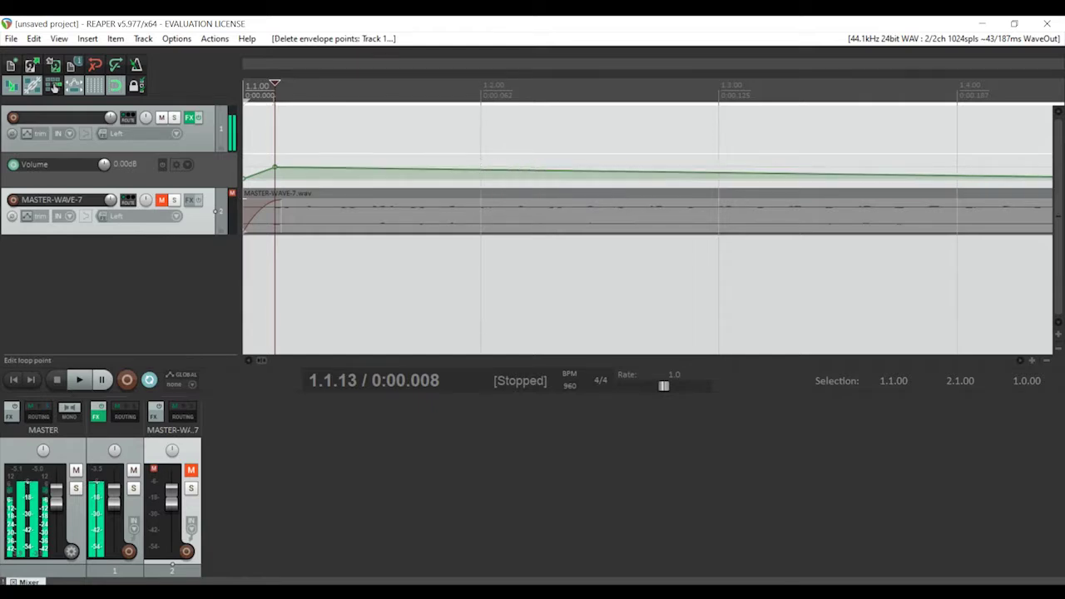
left_click(246, 88)
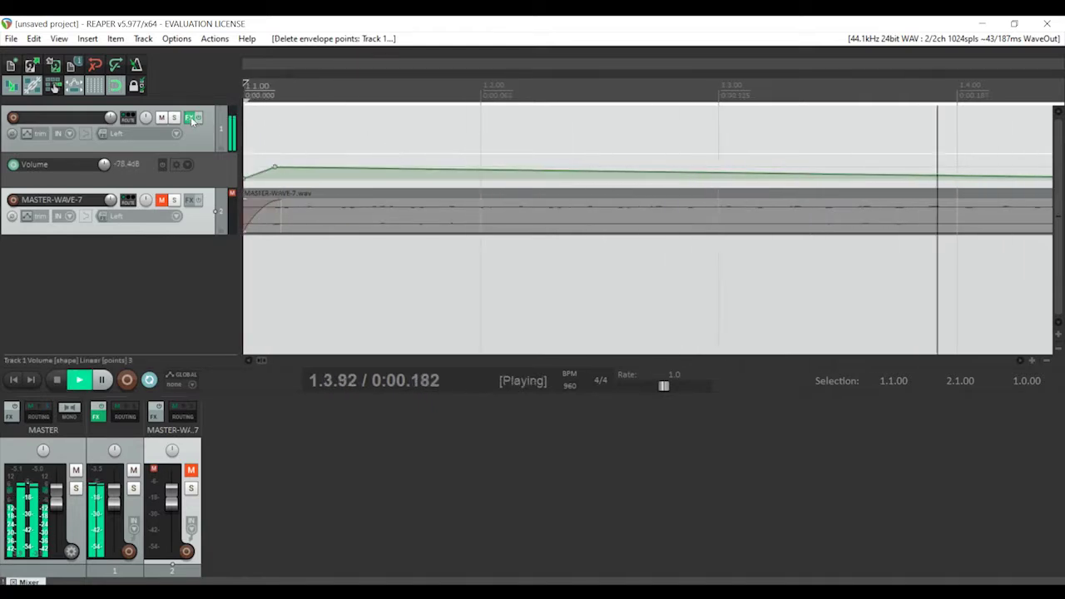
Set the project tempo to 700 BPM
left_click(568, 384)
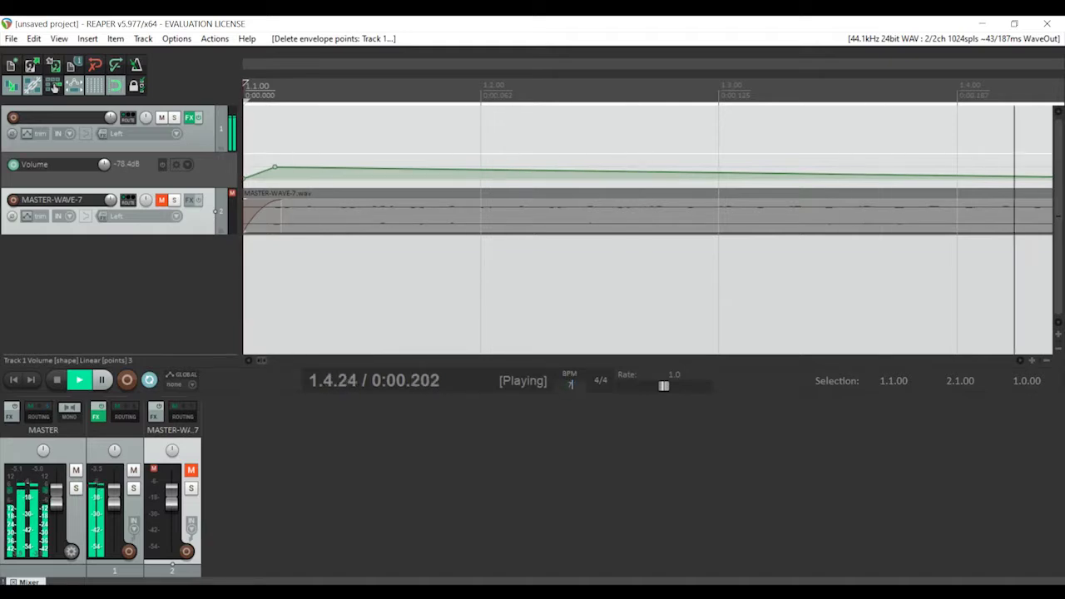
type("700")
key("Return")
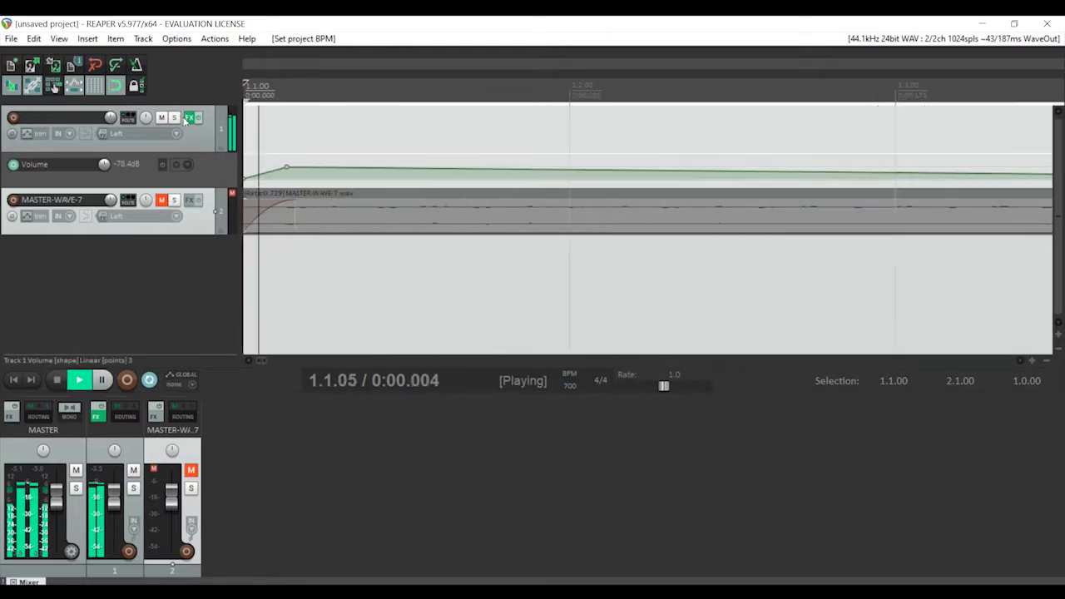
Add a ReaEQ after the Gaussian Noise Generator in Track 1's effect chain
left_click(188, 118)
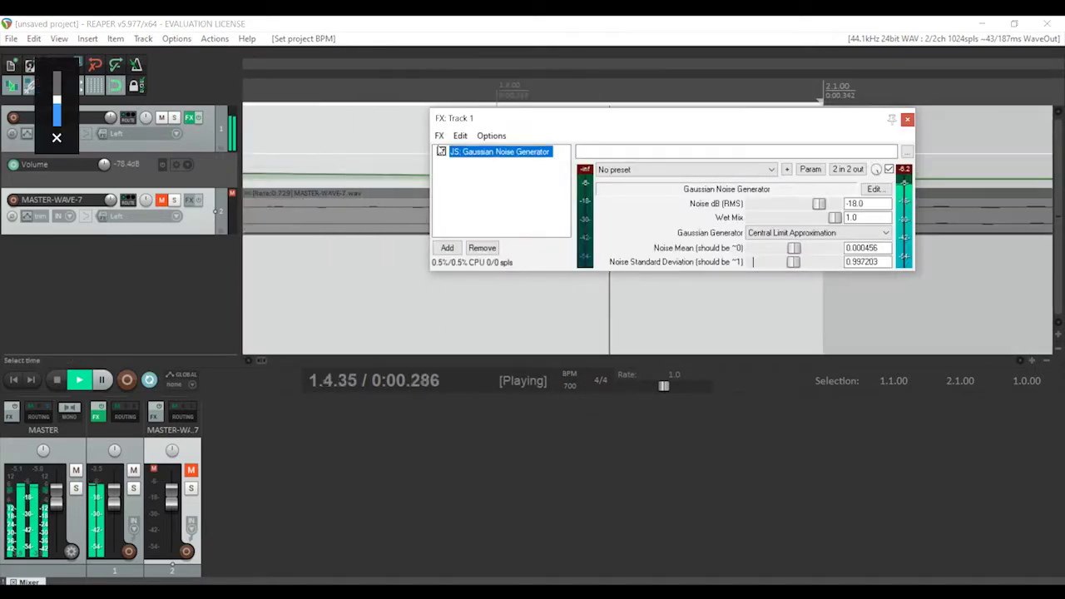
left_click(439, 135)
left_click(459, 148)
type("eq")
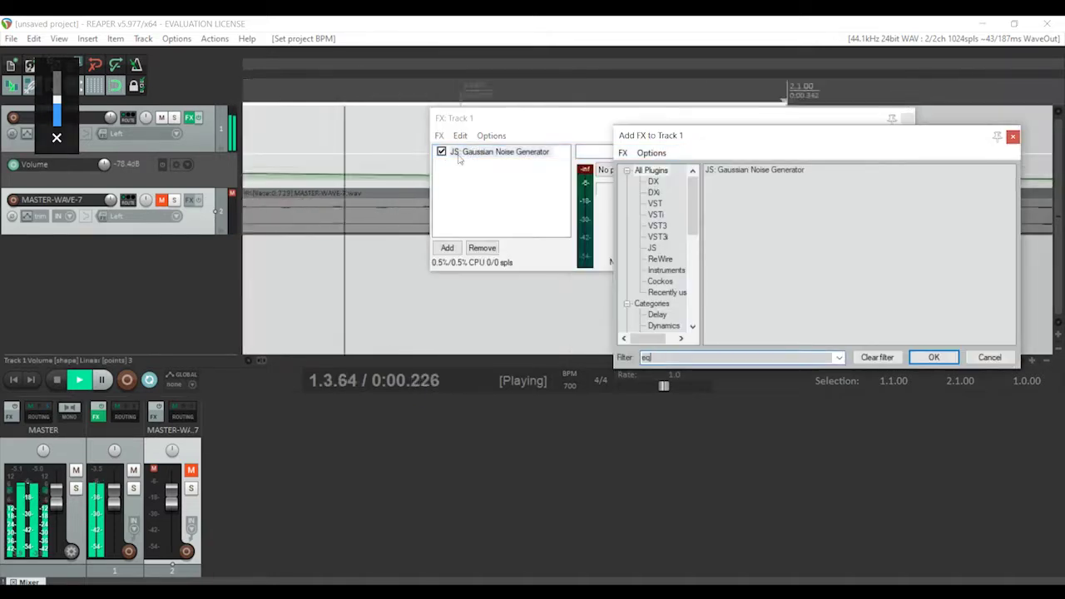
double_click(755, 205)
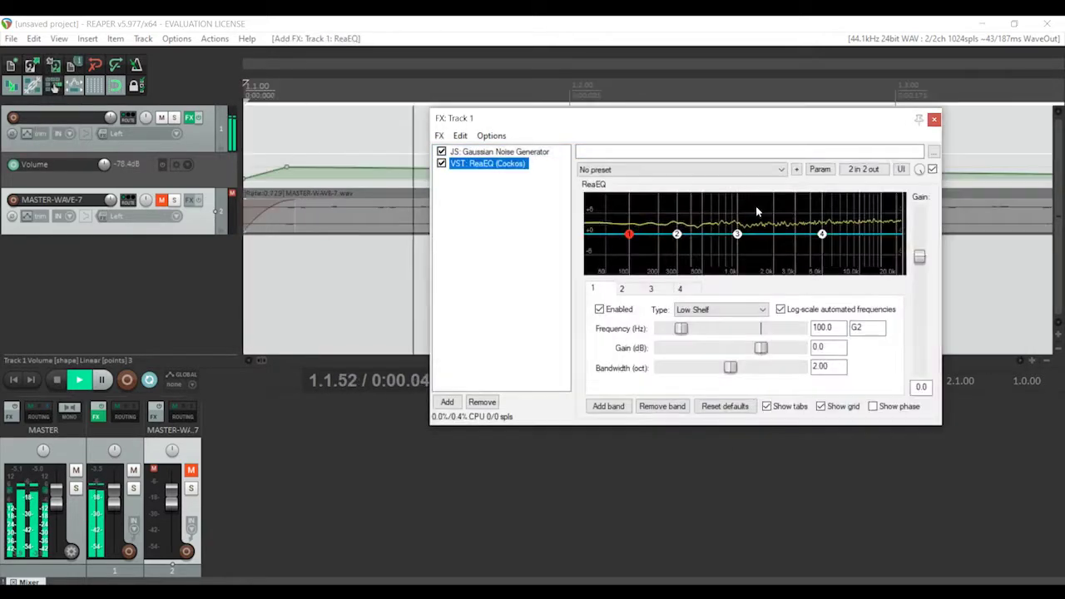
Make ReaEQ's band 1 a High Pass filter and raise its frequency to just above 1 kHz
left_click(724, 315)
left_click(693, 346)
left_click(703, 310)
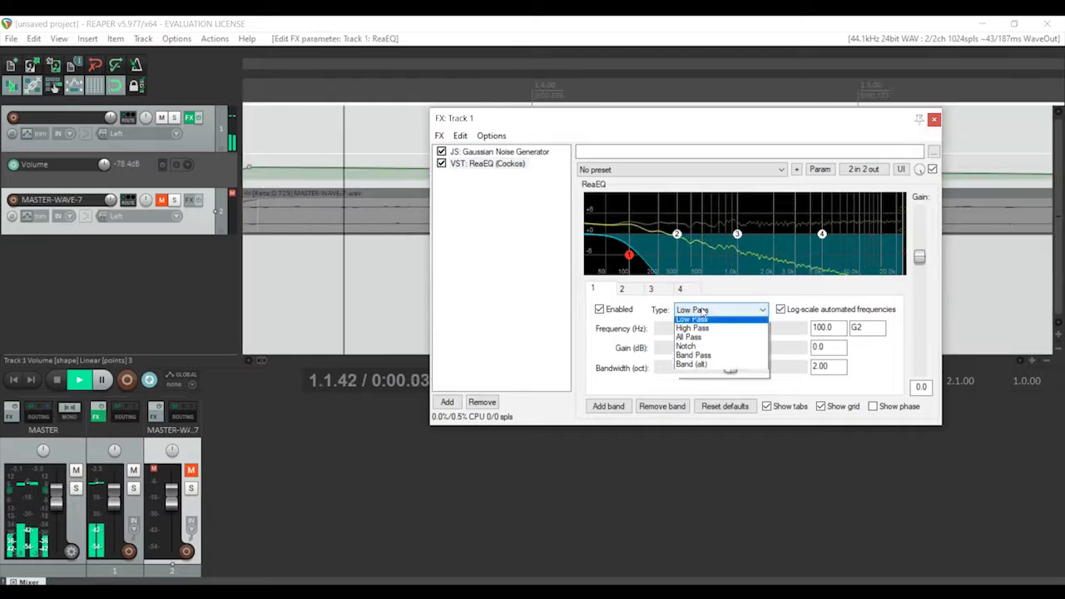
left_click(693, 356)
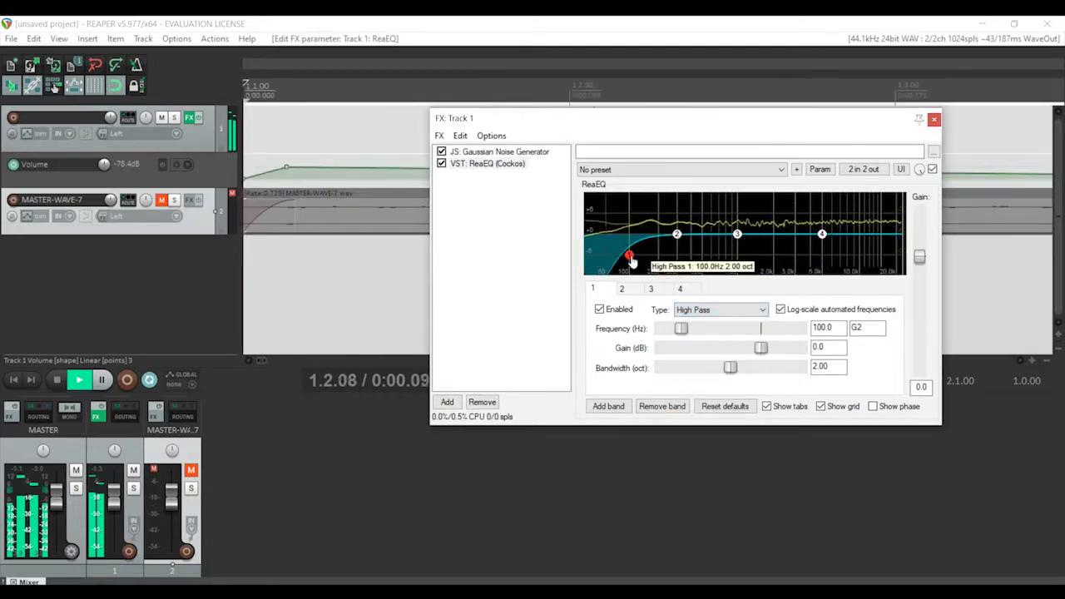
left_click_drag(632, 262, 752, 252)
Try band 4 of ReaEQ as a Low Pass, then make it a High Shelf at about 6.9 kHz with -5.0 dB gain
left_click(679, 288)
left_click(743, 313)
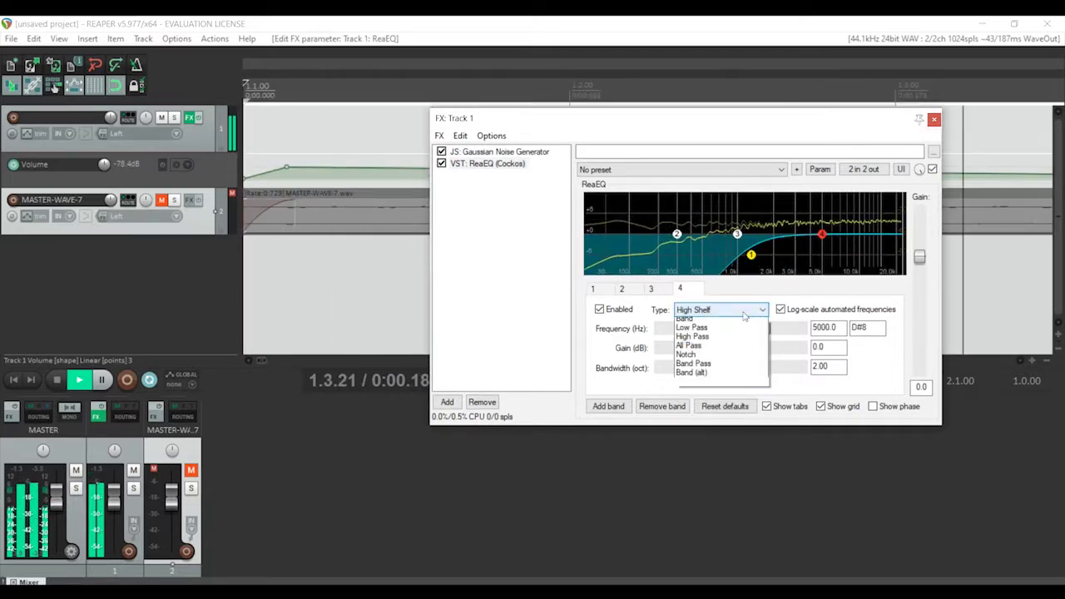
left_click(693, 347)
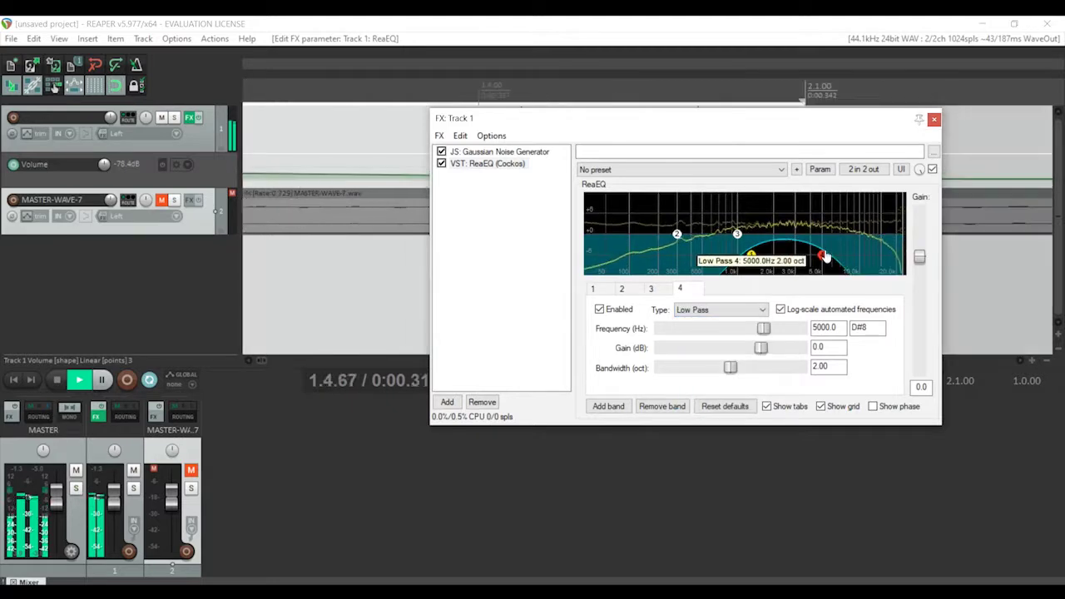
left_click_drag(825, 256, 841, 255)
left_click(732, 309)
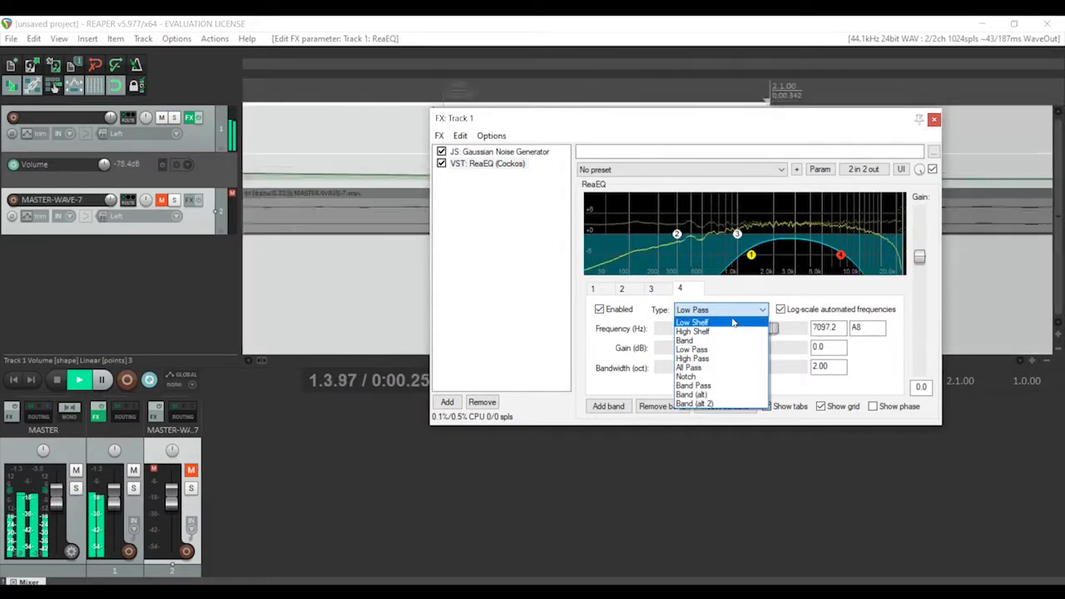
left_click(693, 331)
left_click_drag(840, 234, 840, 253)
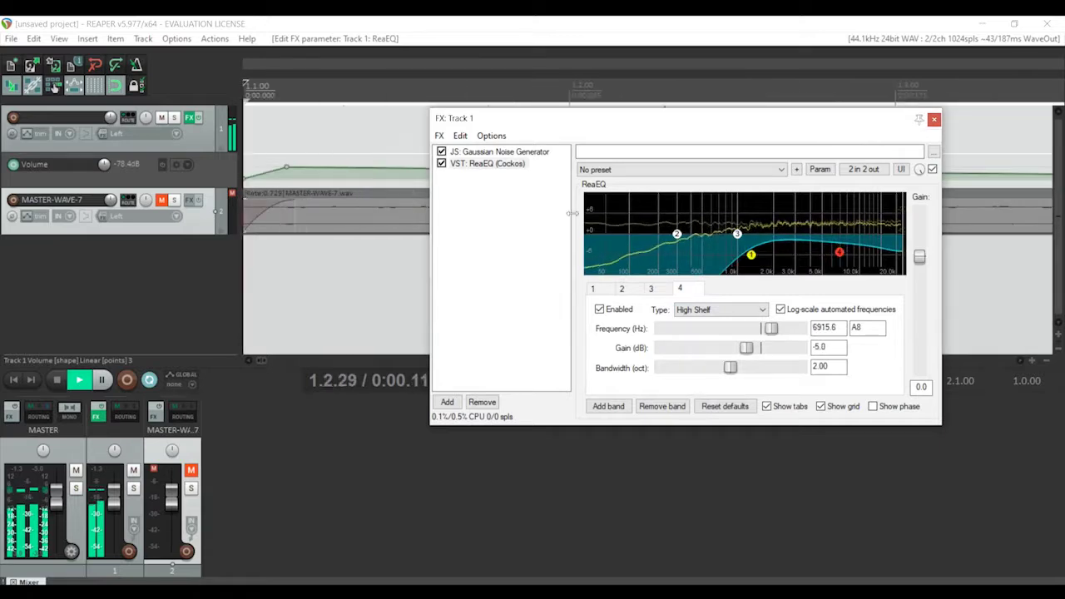
Add a second ReaEQ to the end of Track 1's effect chain
left_click(460, 135)
left_click(479, 150)
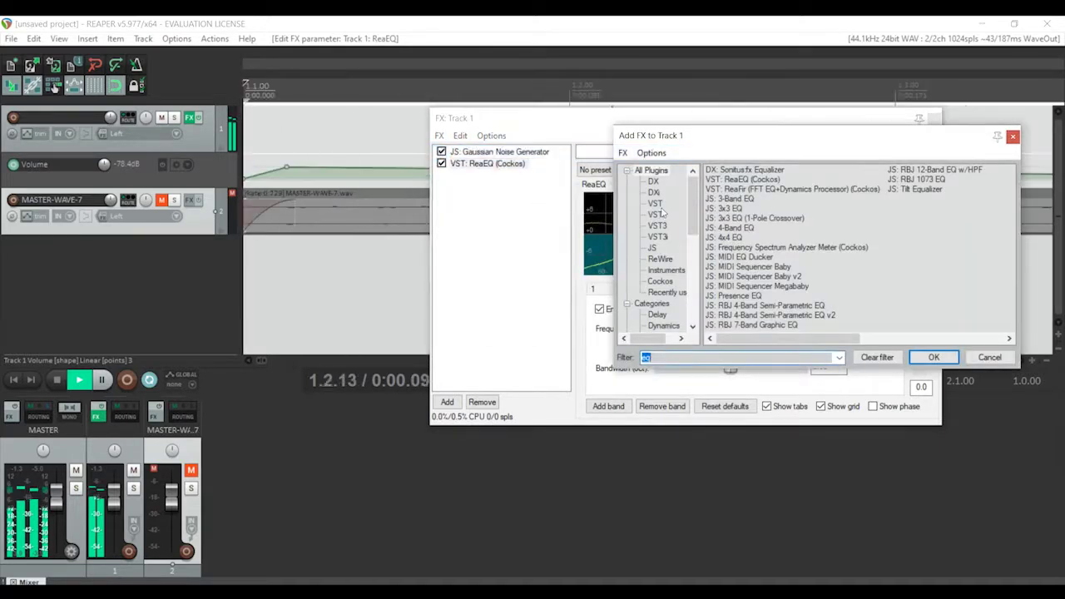
double_click(742, 179)
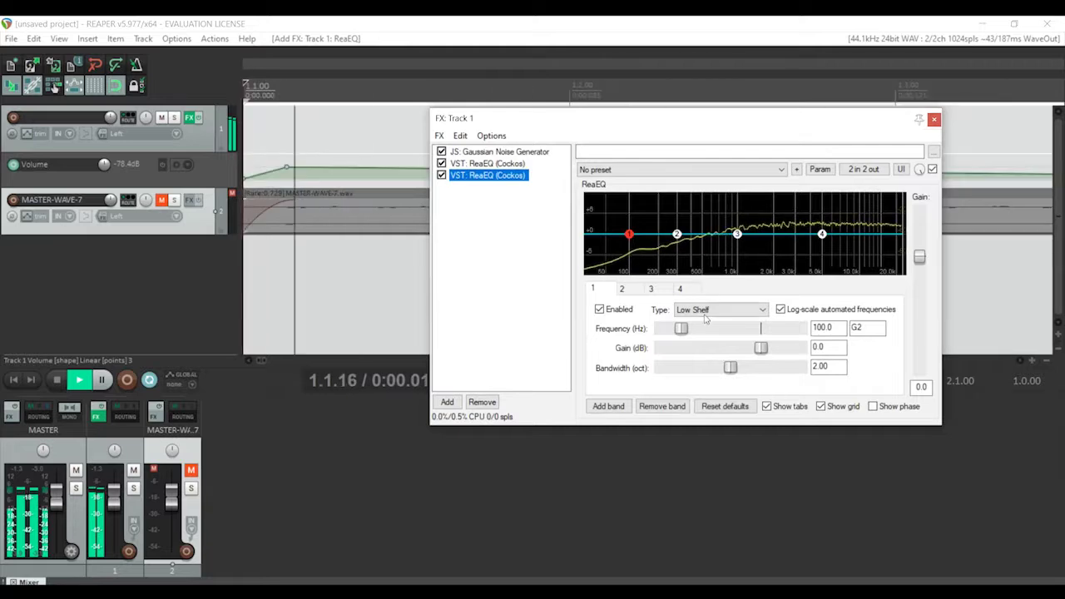
Make the second ReaEQ's band 1 a High Pass at about 673 Hz with a bandwidth of 2.58 octaves
left_click(708, 310)
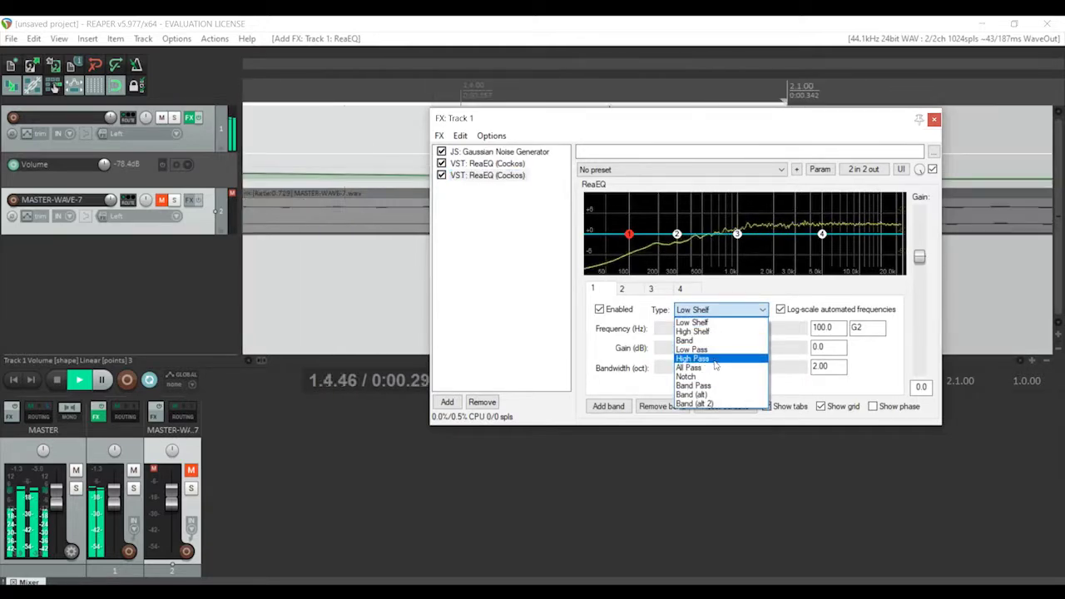
left_click(715, 360)
left_click_drag(630, 256, 715, 254)
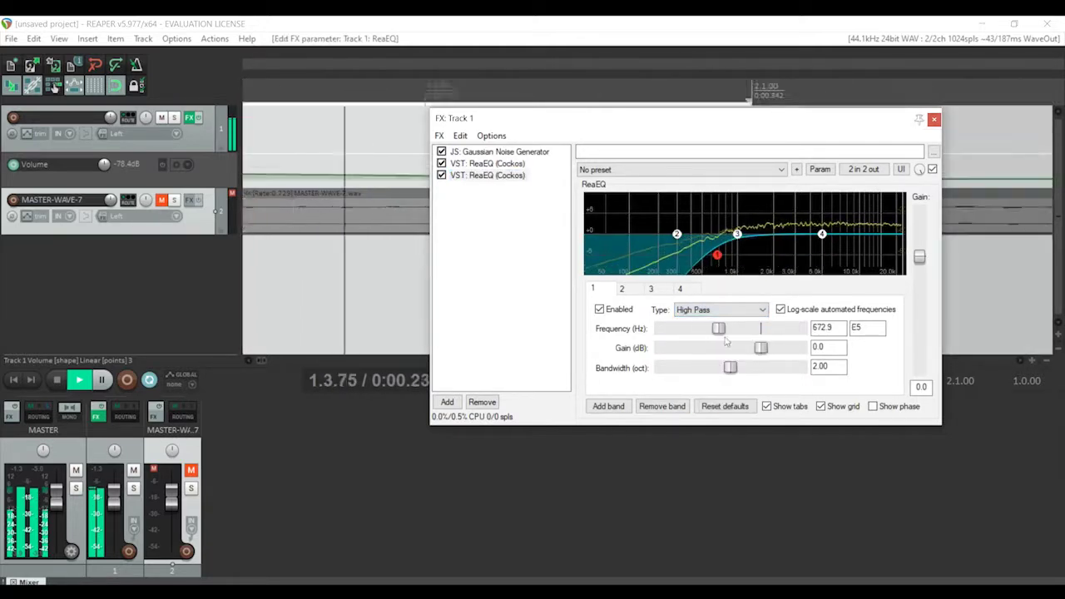
left_click_drag(731, 368, 729, 370)
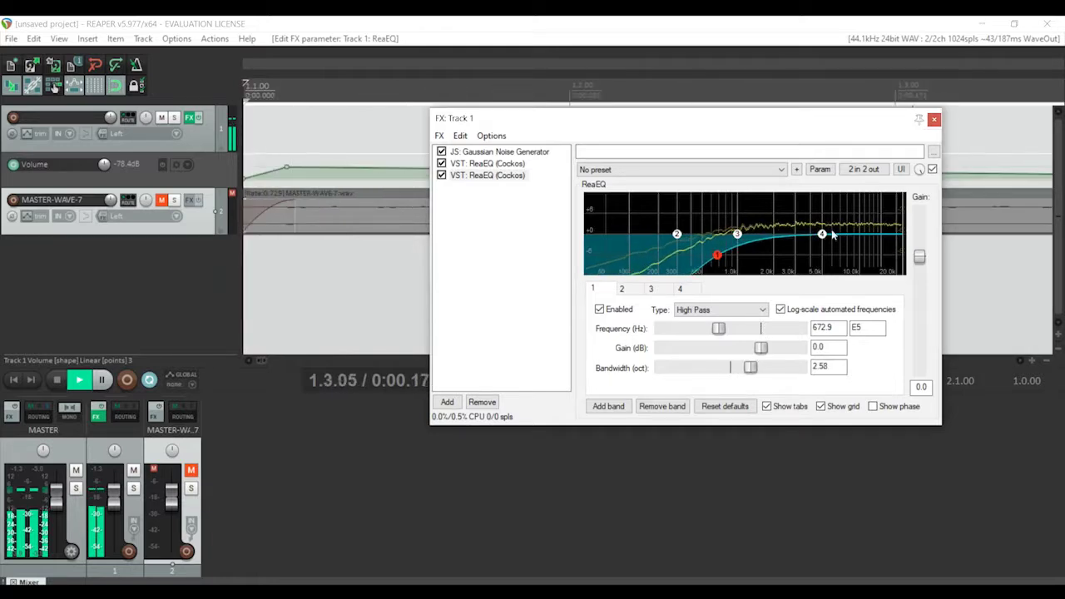
Add a fifth band to the second ReaEQ as a High Shelf at about 9.7 kHz with -6.4 dB gain
left_click_drag(822, 236, 822, 235)
key("XF86AudioLowerVolume")
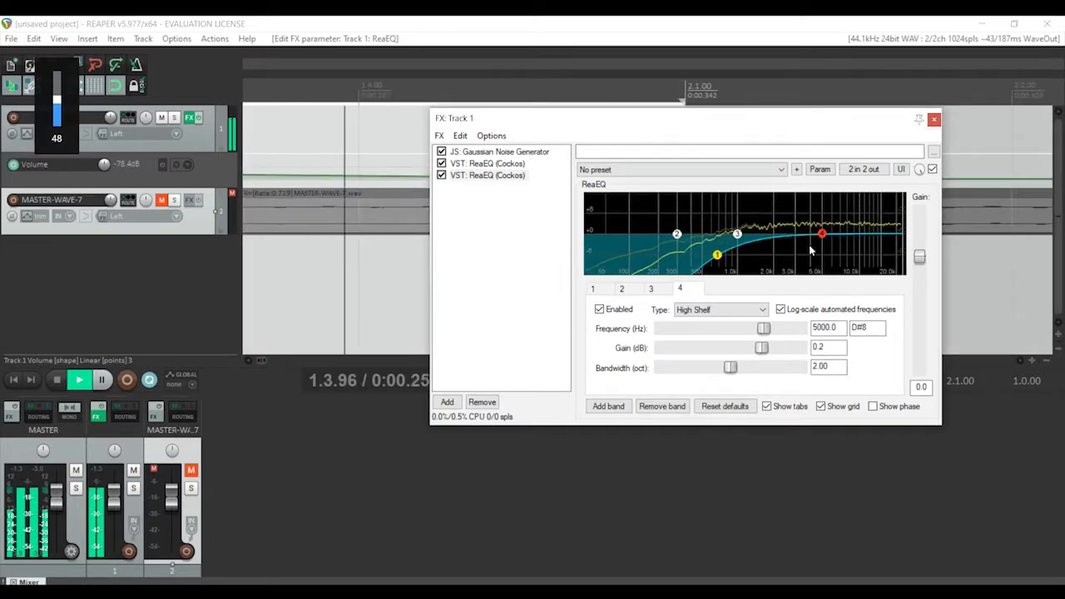
right_click(856, 233)
left_click(862, 238)
left_click_drag(855, 233, 857, 247)
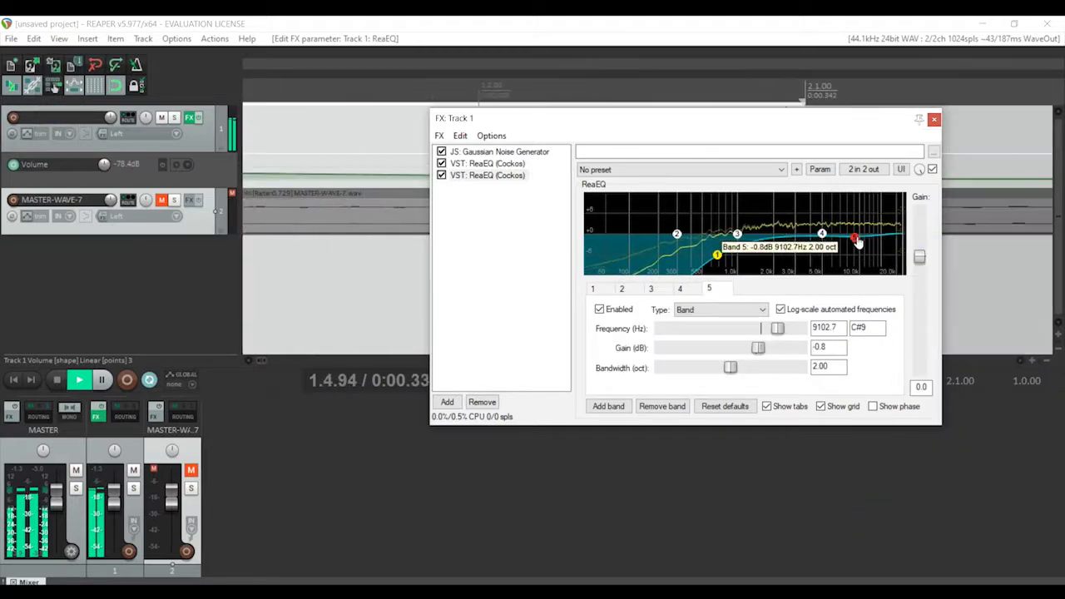
left_click(721, 309)
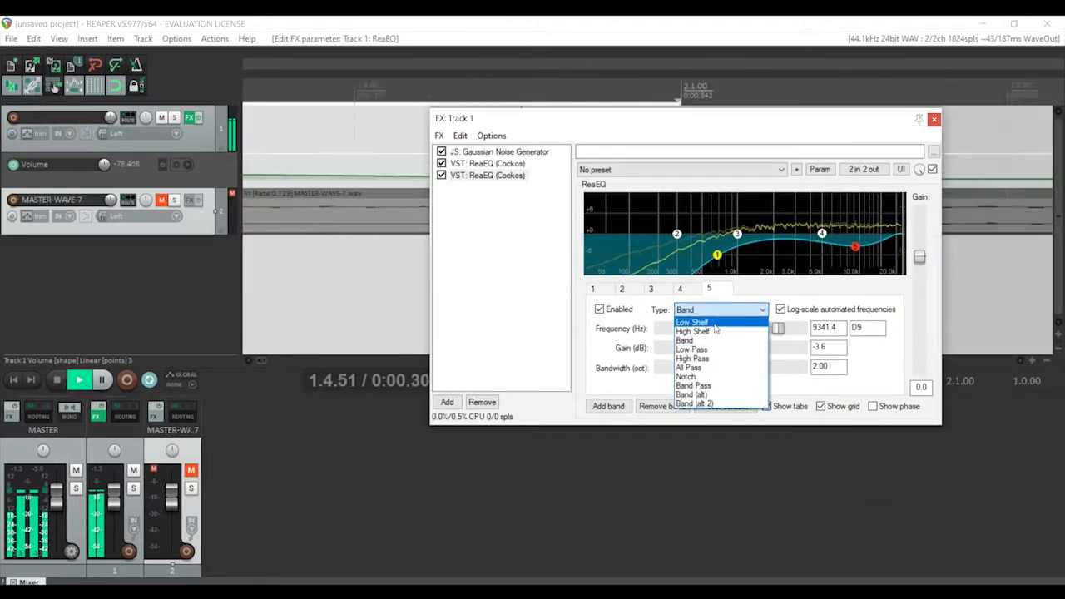
left_click(692, 331)
left_click_drag(857, 248, 859, 258)
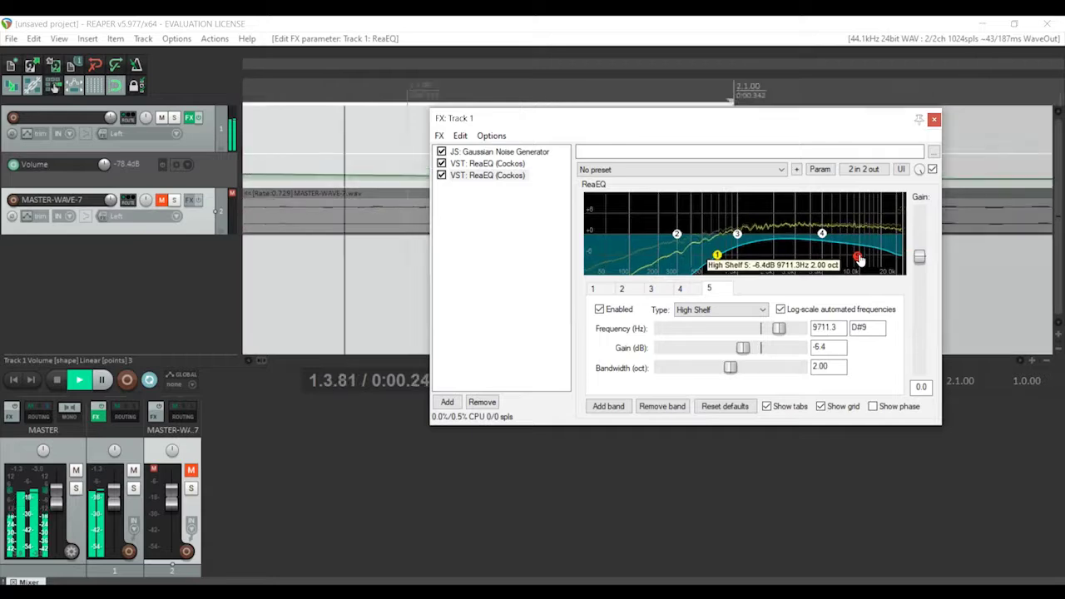
Add ReaVerb after the two equalizers on Track 1 and load its "bad crunch" preset
left_click(439, 136)
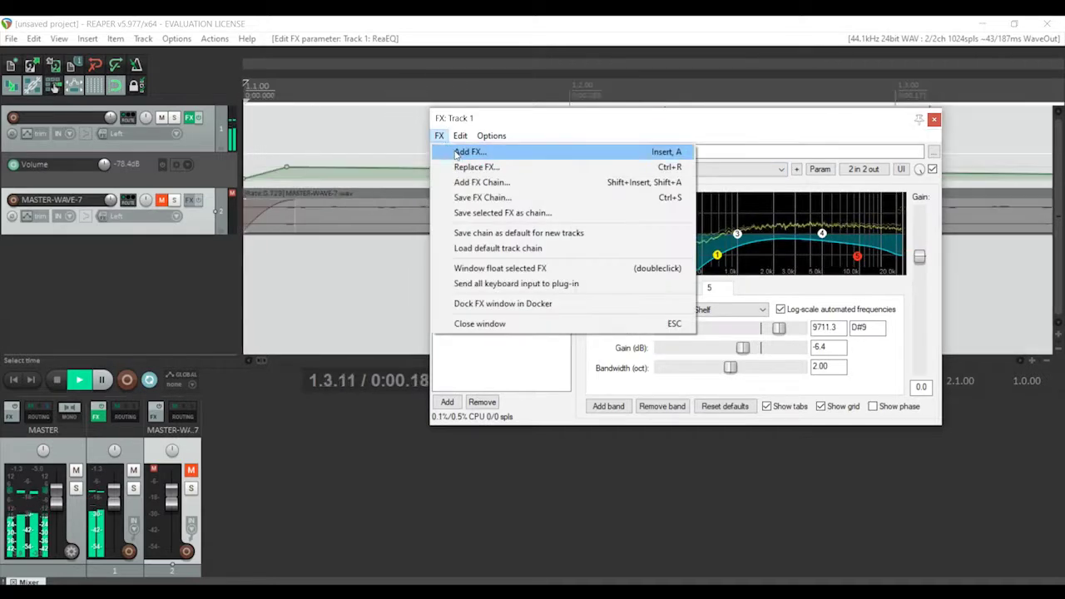
left_click(466, 151)
type("verb")
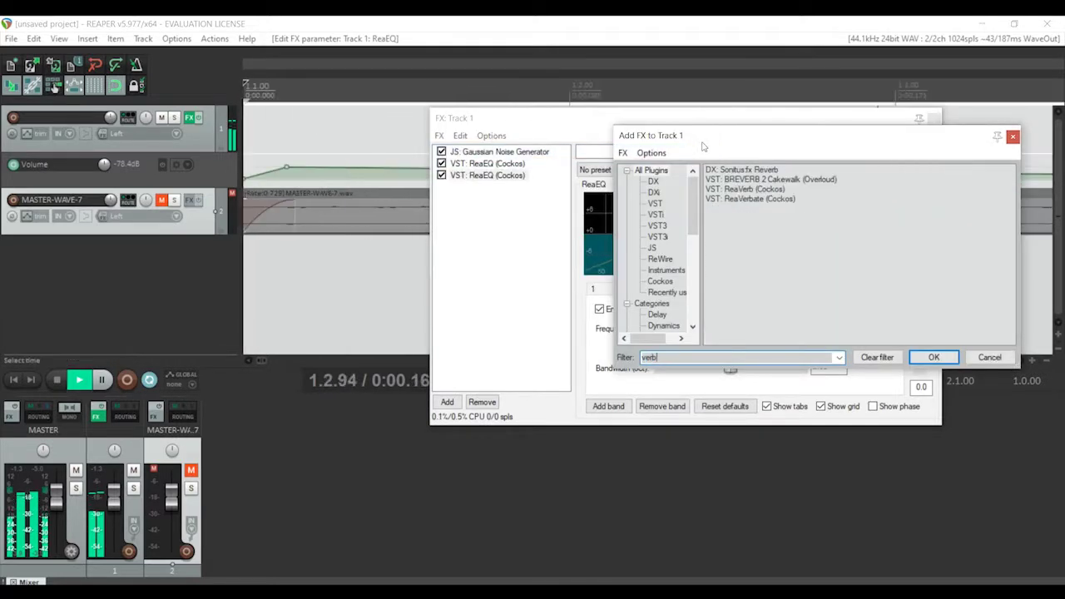
double_click(747, 189)
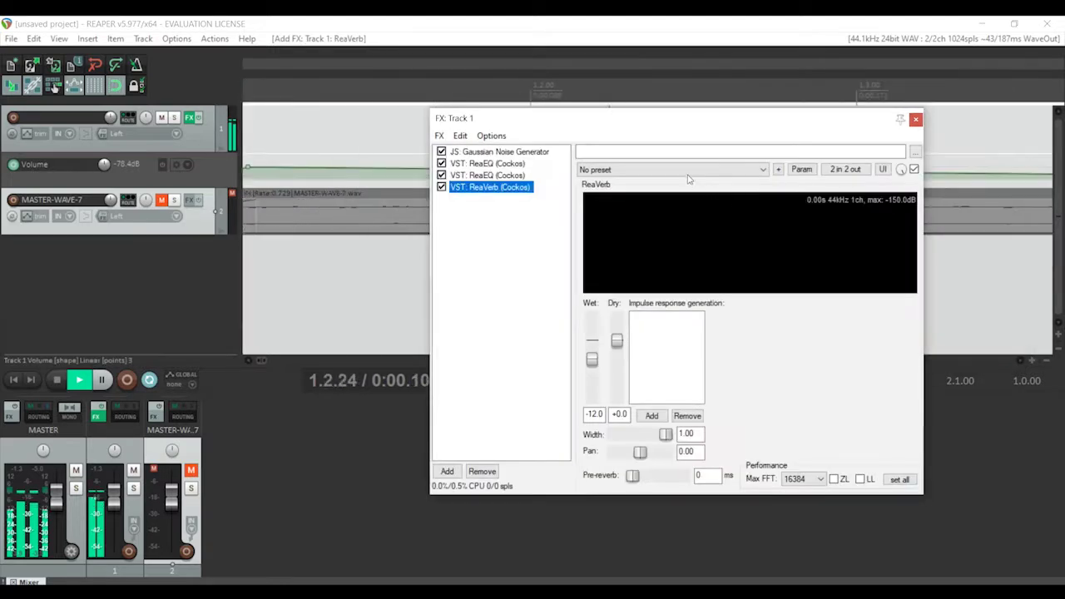
left_click(736, 169)
left_click(679, 218)
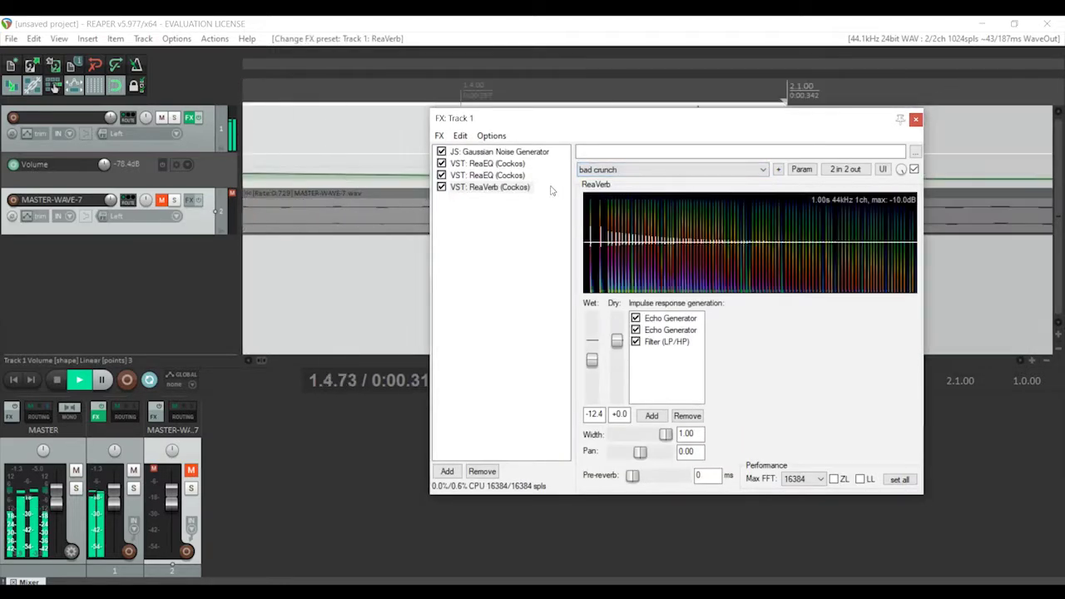
Add the JS: Chorus (Stereo) effect after ReaVerb in Track 1's effect chain
left_click(439, 136)
left_click(444, 150)
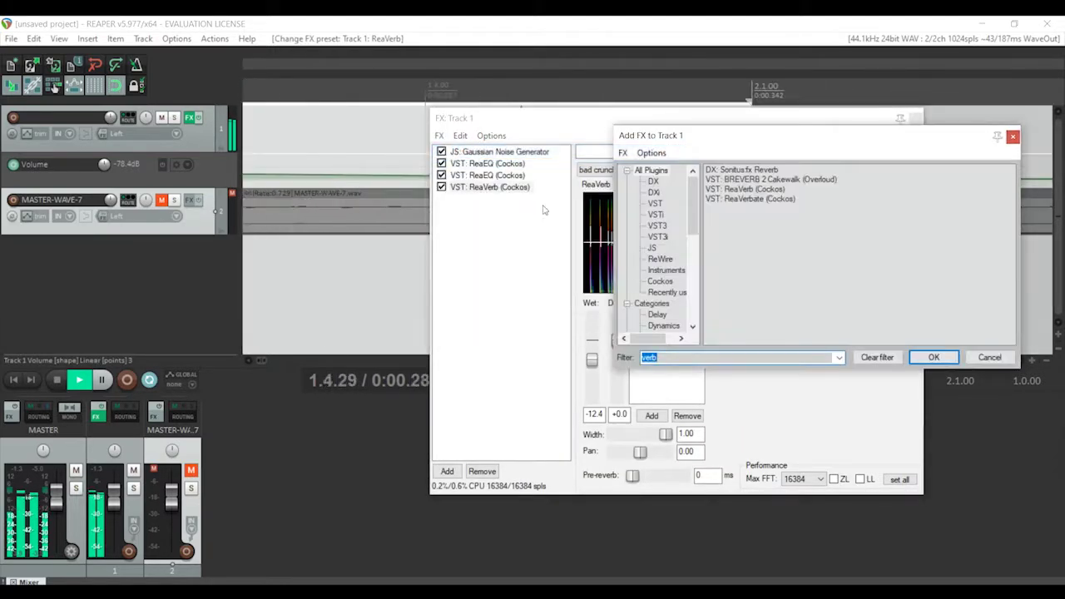
type("ch")
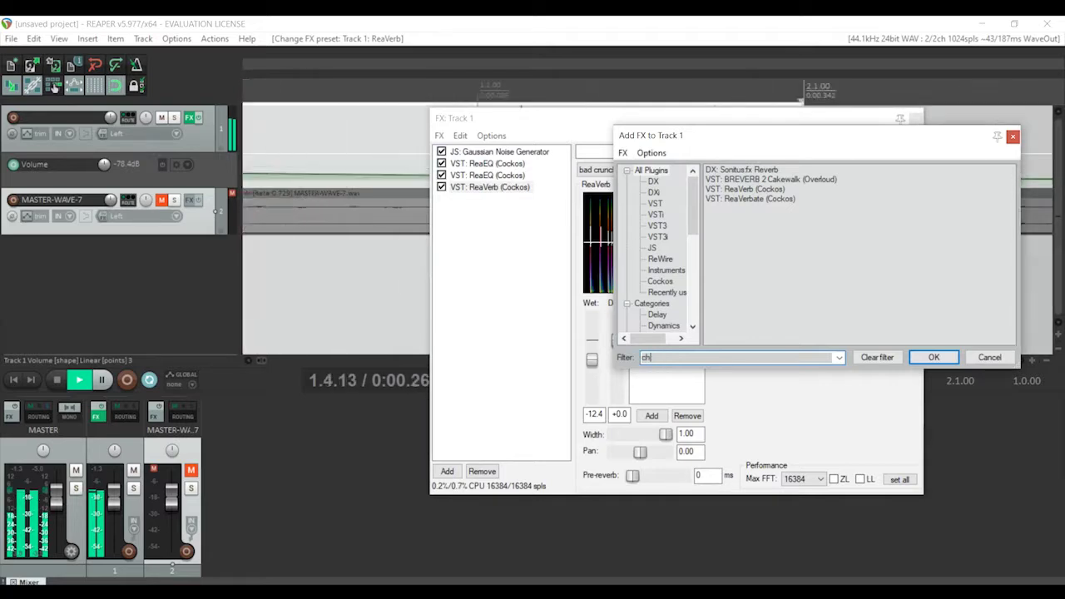
type("o")
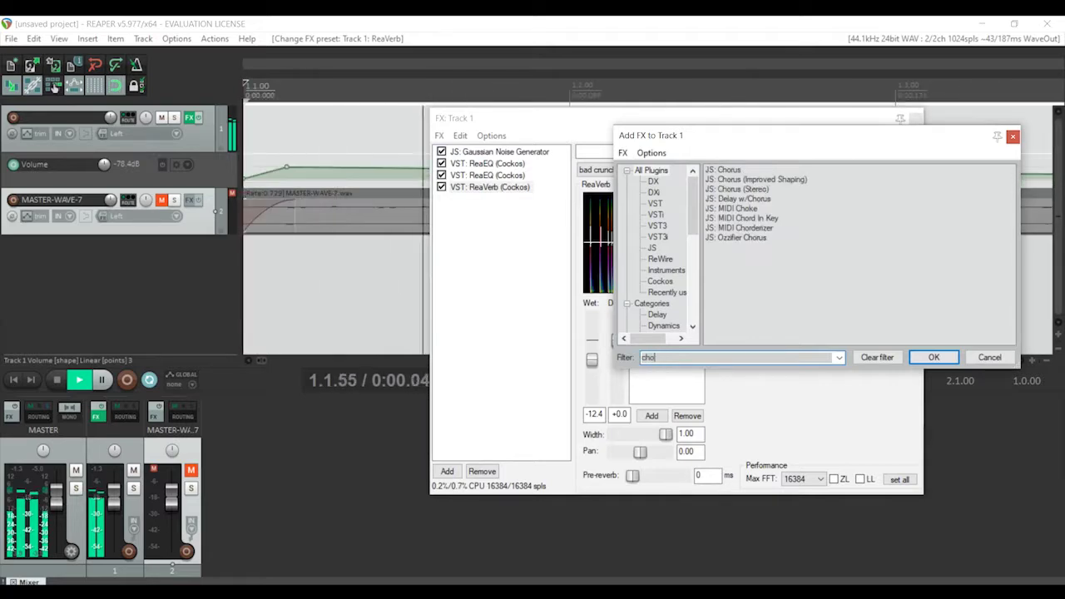
double_click(736, 190)
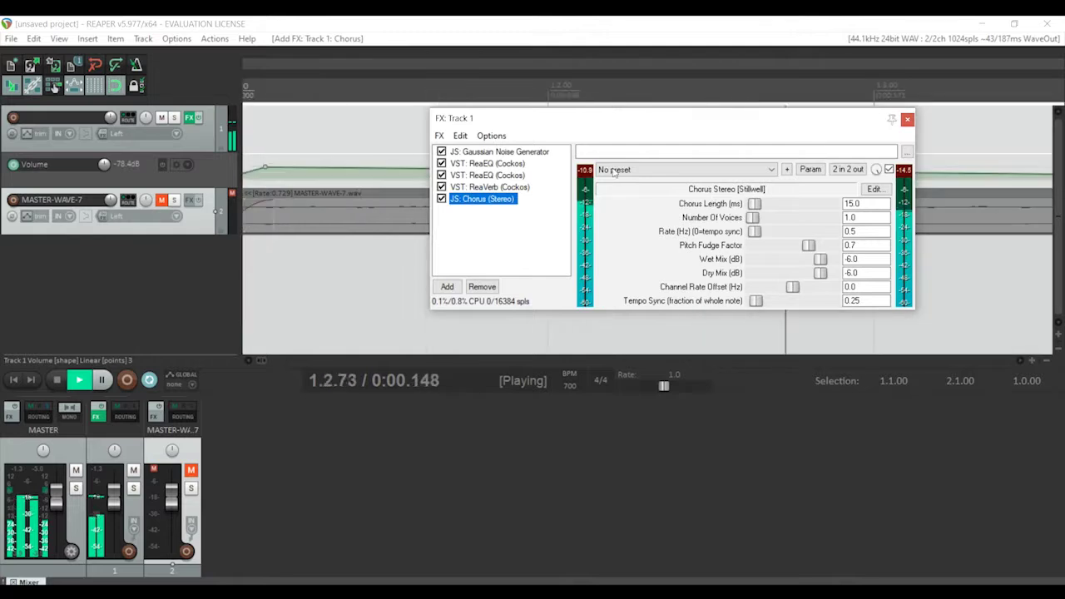
Replace the stereo chorus with ReaComp, then stop playback and close Track 1's effect chain
left_click(440, 135)
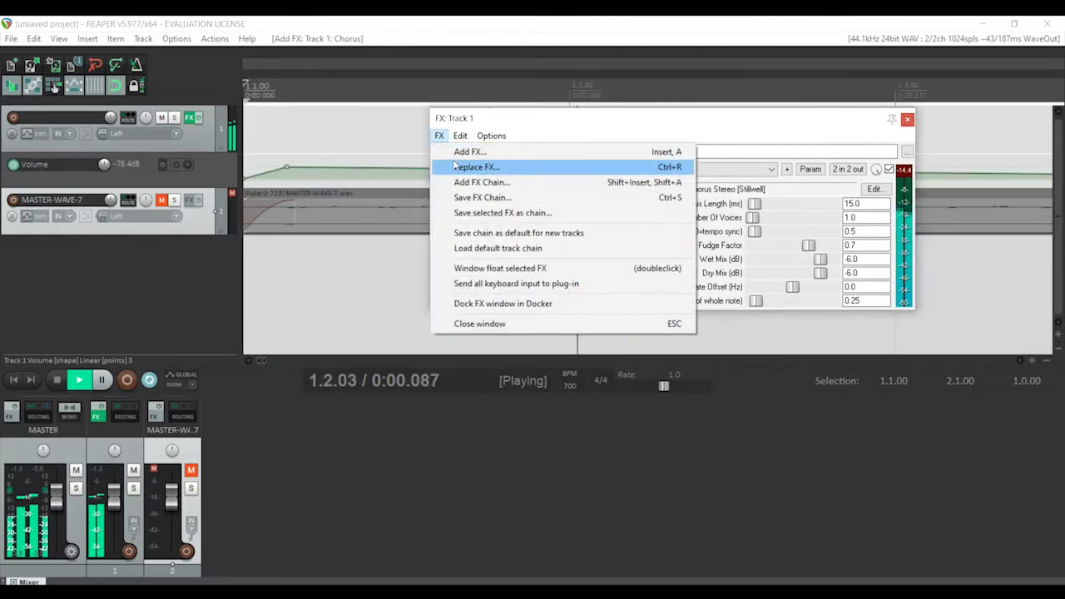
left_click(474, 166)
type("comp")
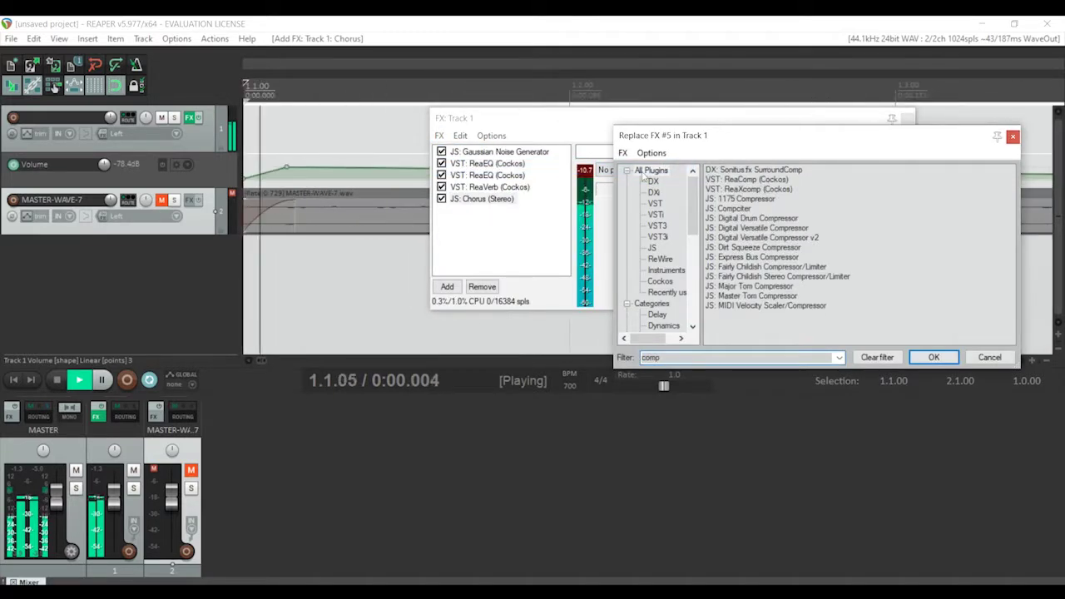
double_click(748, 180)
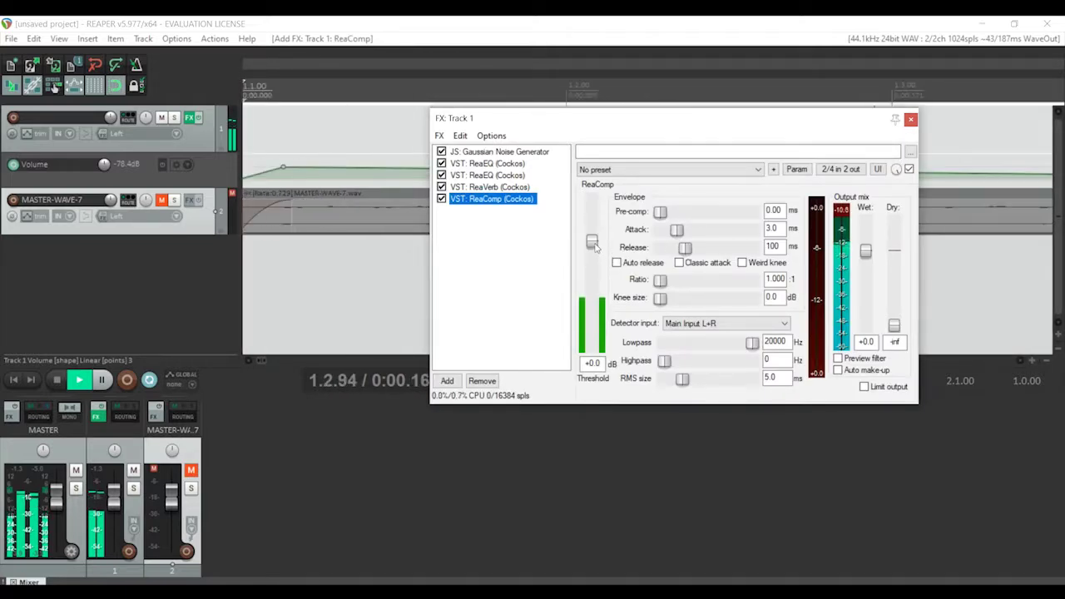
key("space")
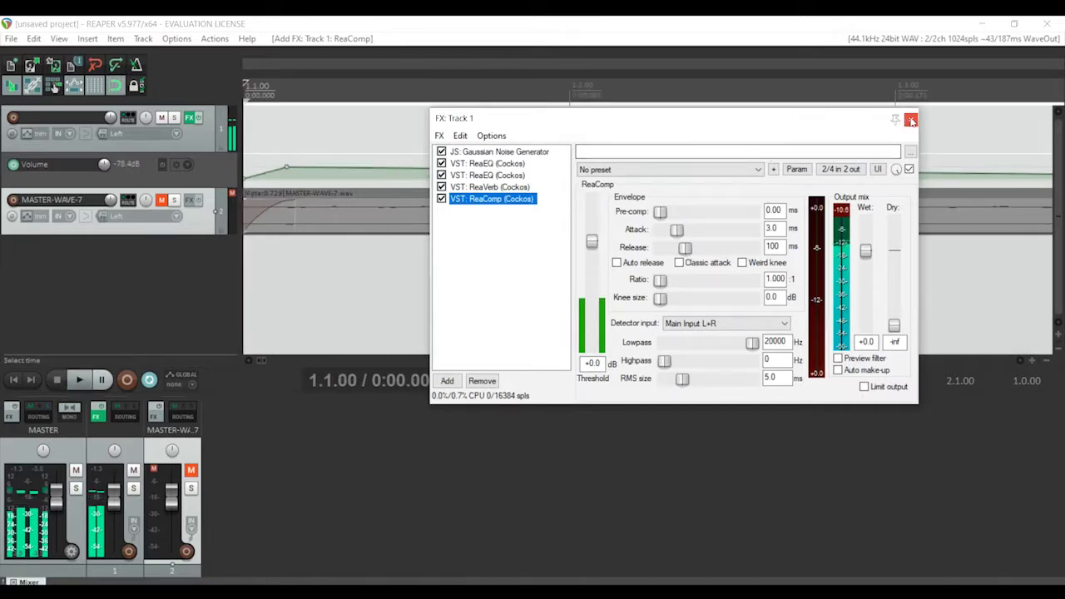
left_click(911, 120)
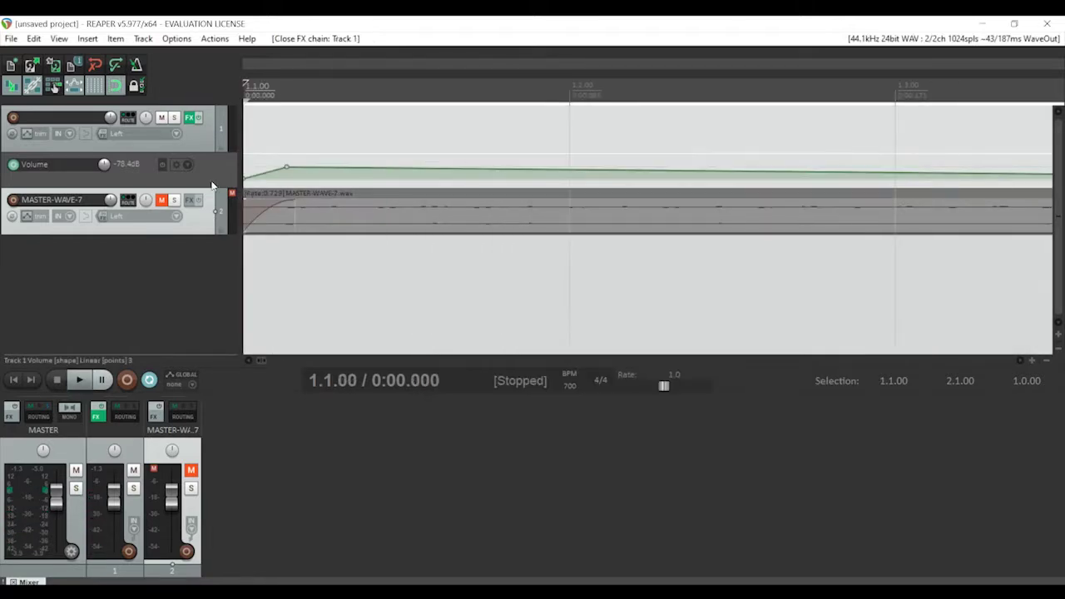
Show the Gaussian Noise Generator's Wet Mix envelope on Track 1, leaving its Wet envelope off
left_click(34, 137)
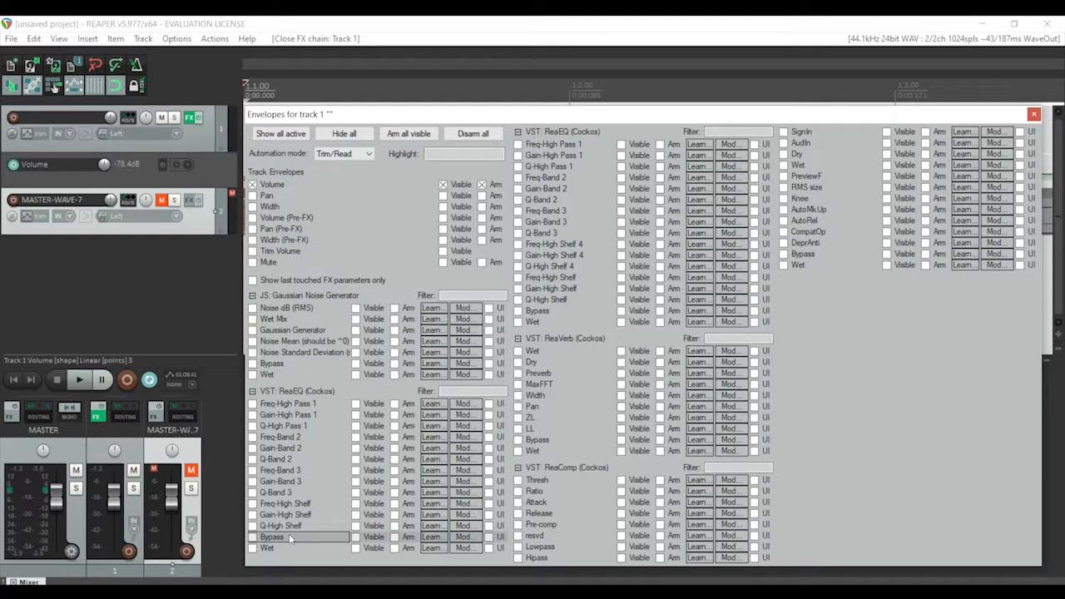
left_click(300, 375)
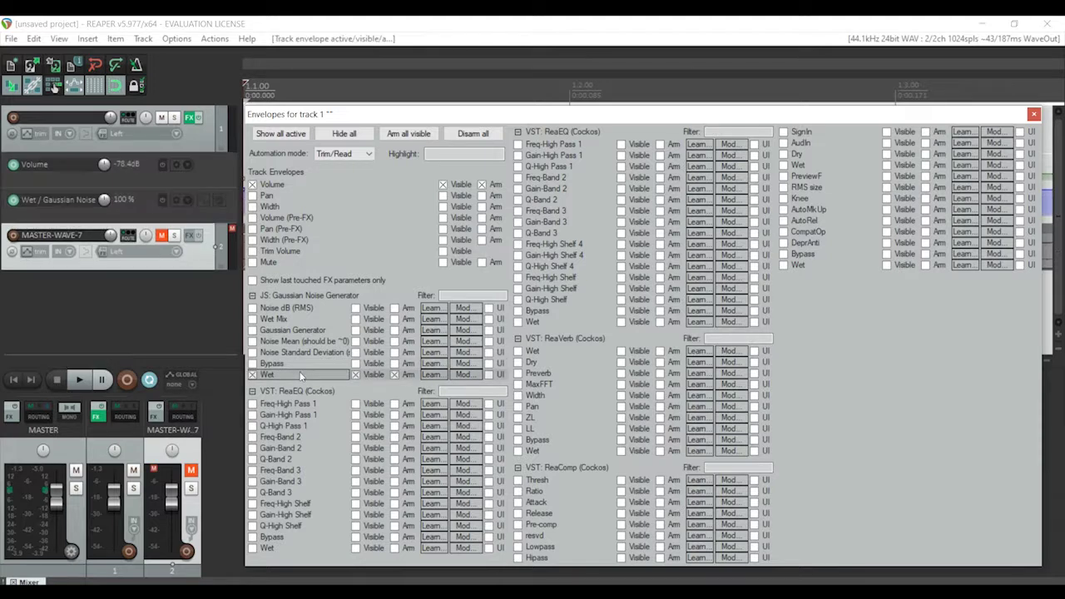
left_click(303, 372)
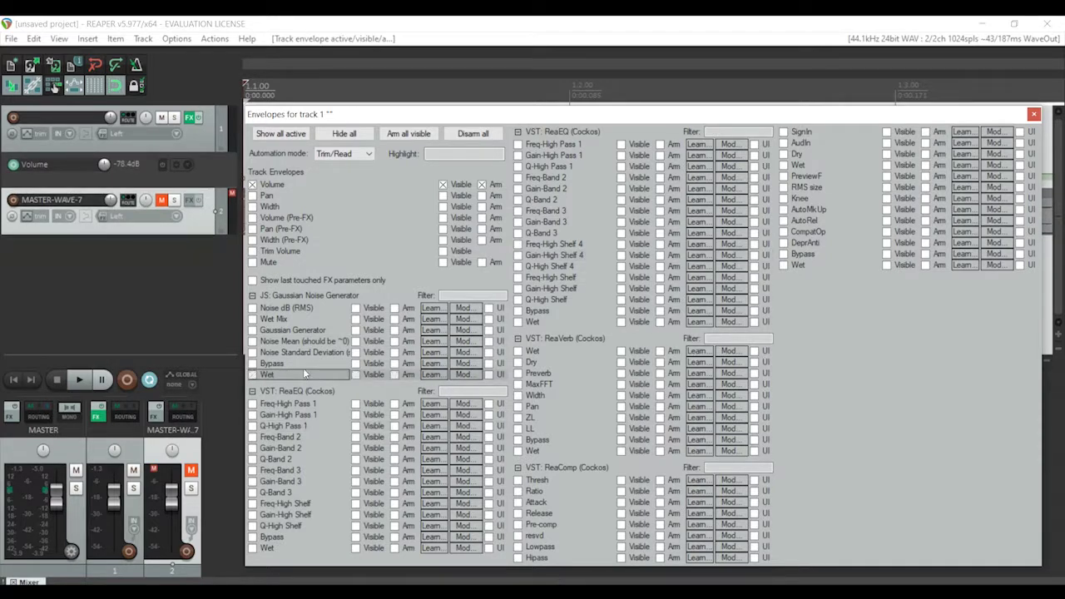
left_click(299, 319)
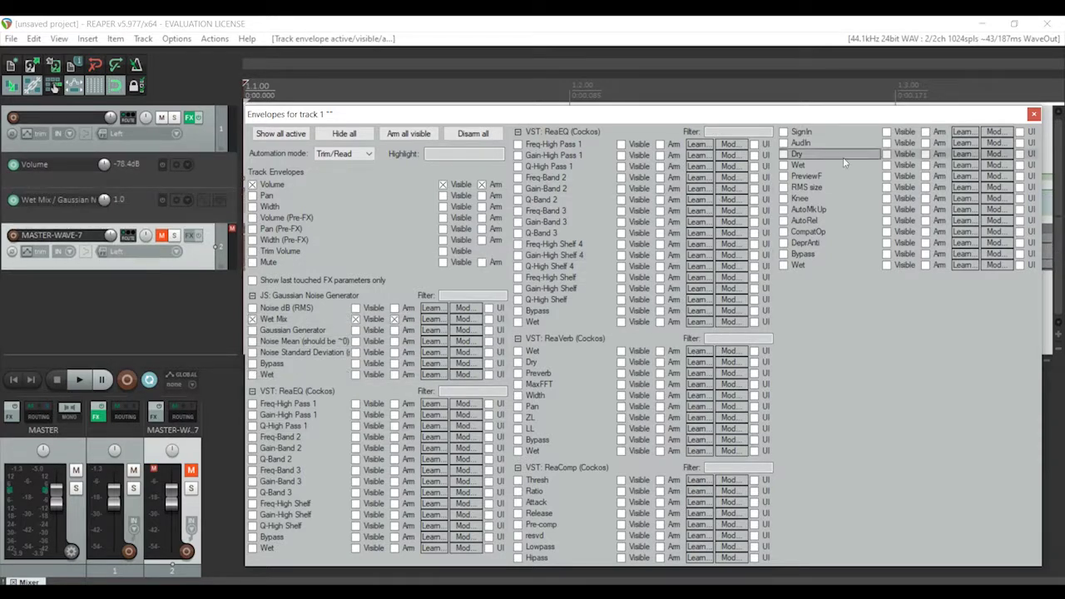
left_click(1033, 115)
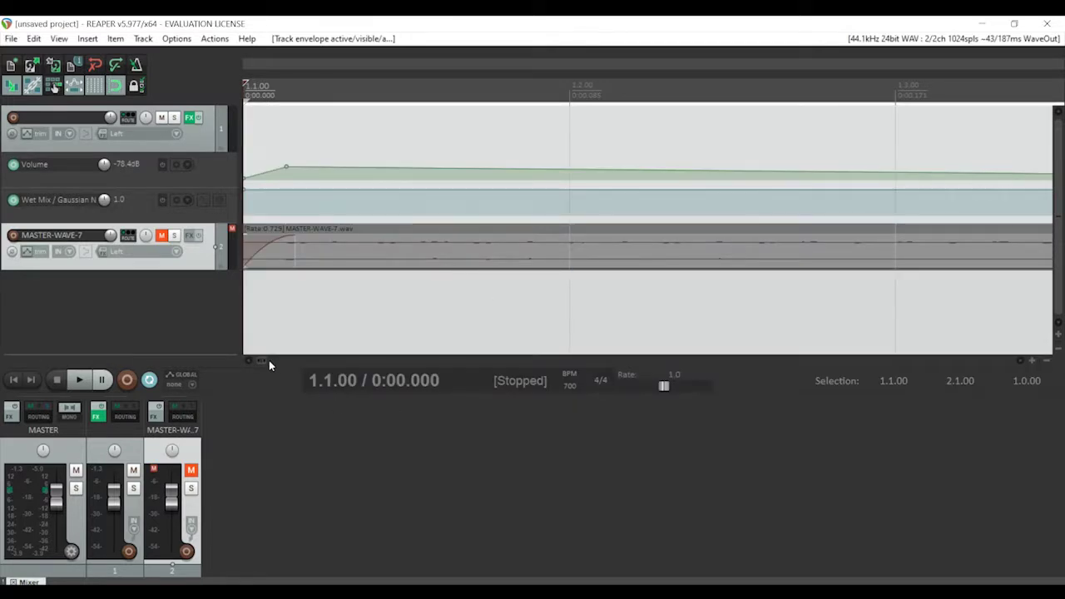
Copy Track 1's volume envelope points into the Gaussian Noise Generator's Wet Mix envelope at the project start and play the result
left_click_drag(269, 361, 256, 381)
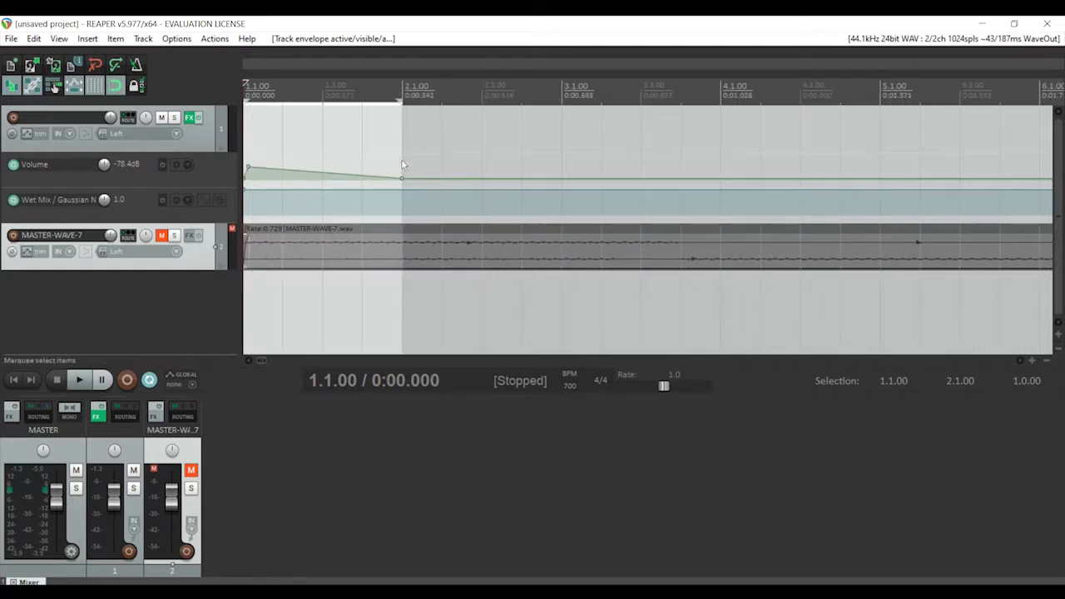
left_click(247, 169)
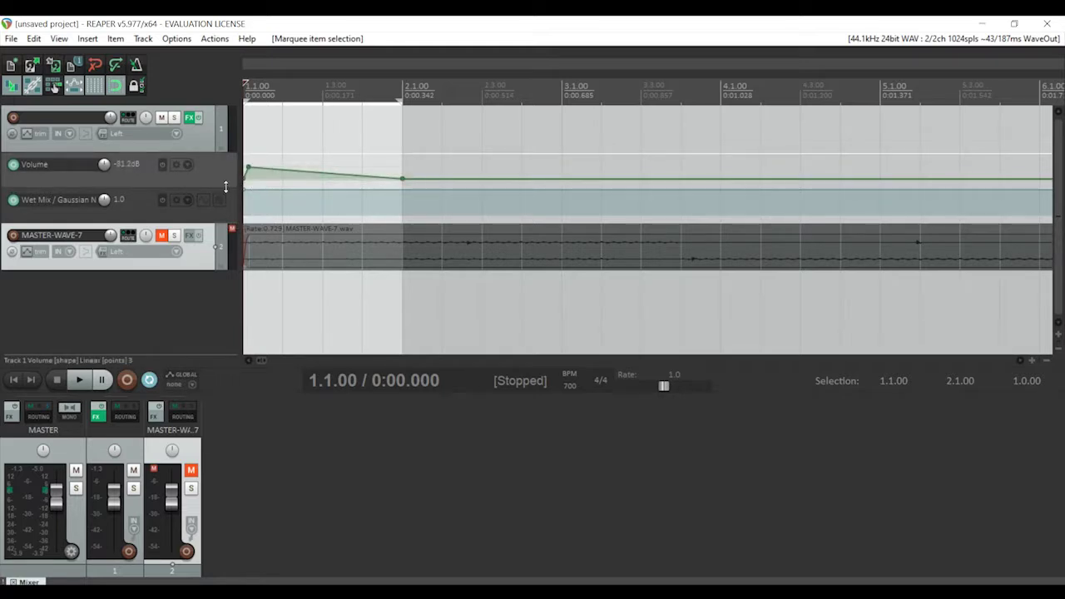
left_click(259, 199)
key("ctrl+v")
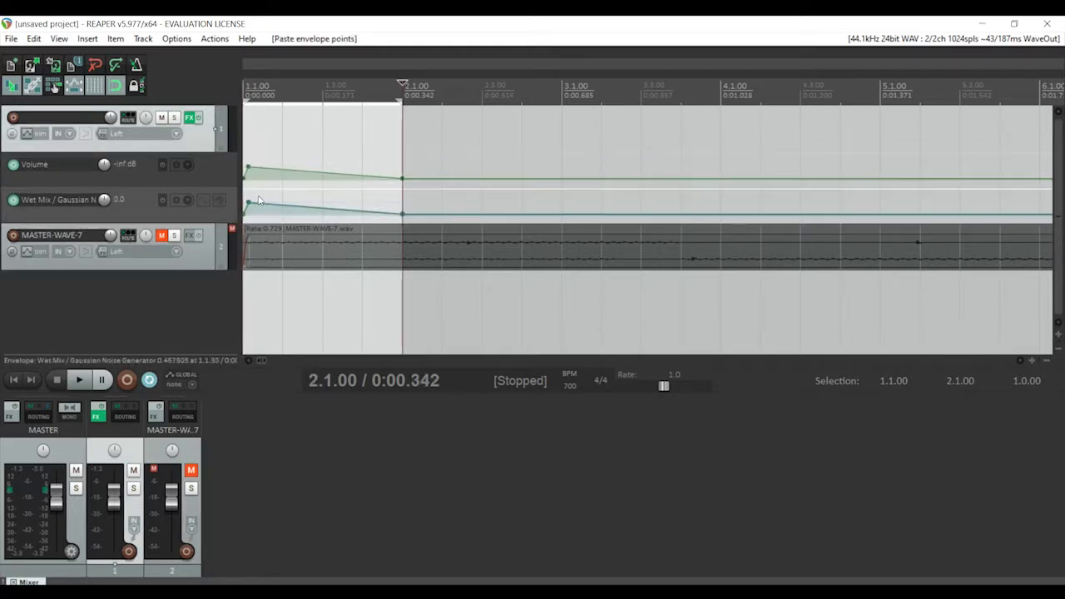
key("space")
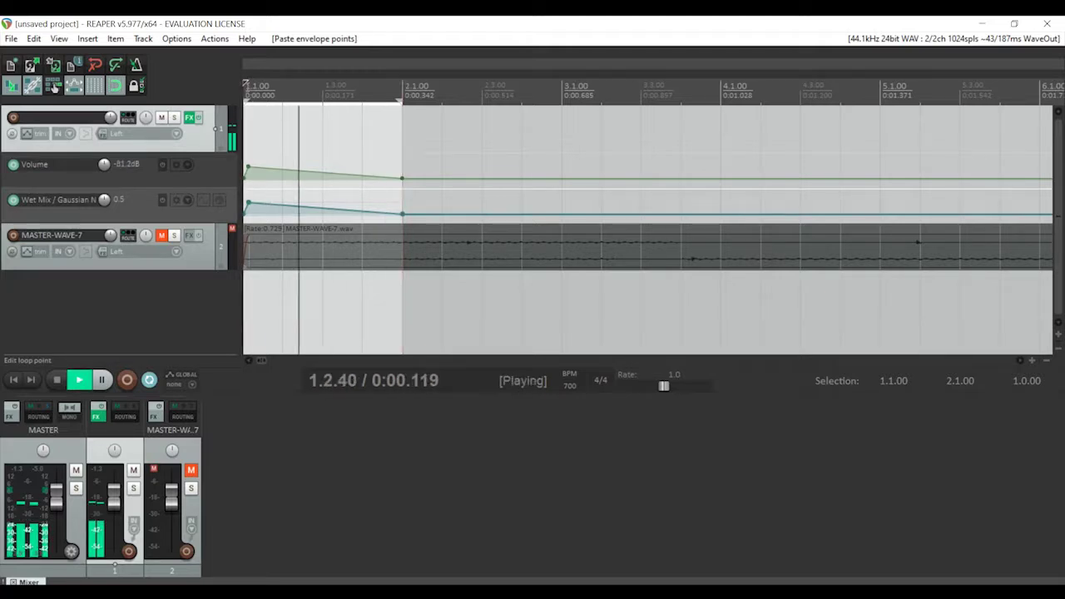
Open Track 1's effect chain, clear the points from its volume envelope, and adjust the peak point at the Wet Mix envelope's start
left_click(190, 119)
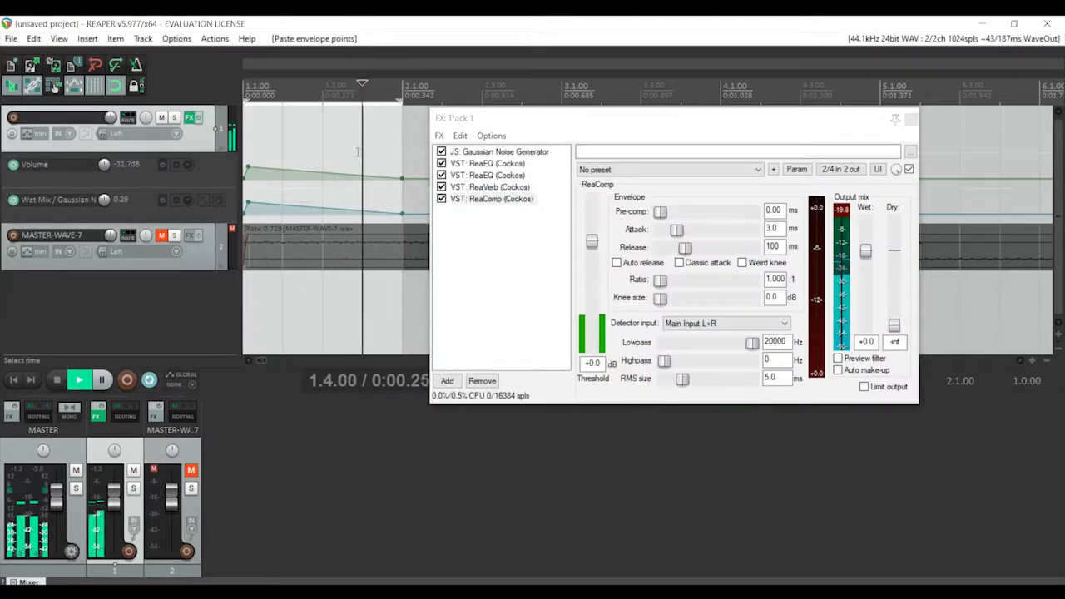
left_click(211, 181)
key("Delete")
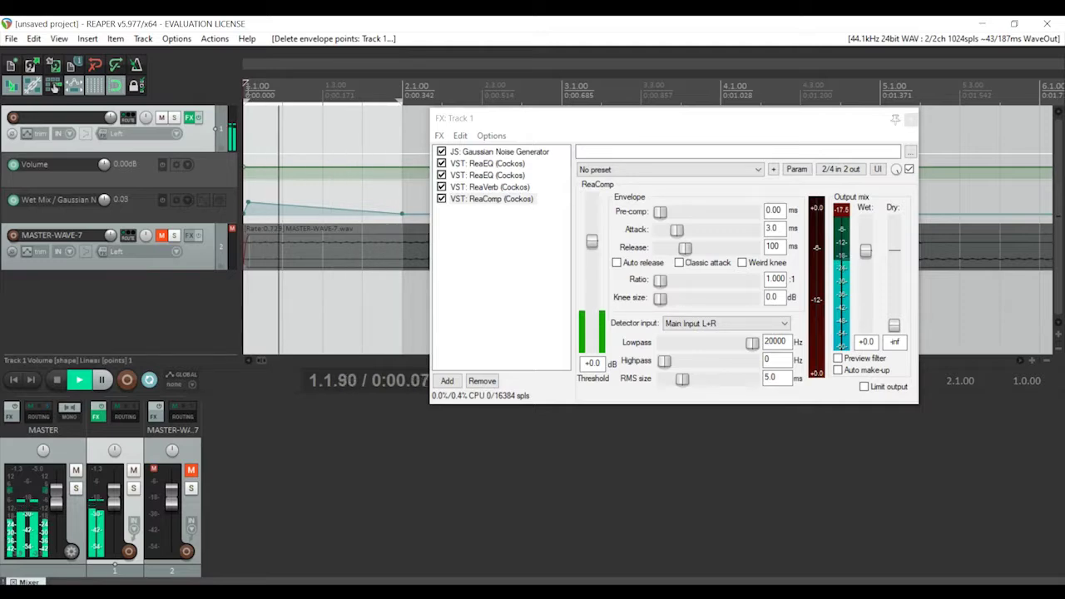
left_click(250, 202)
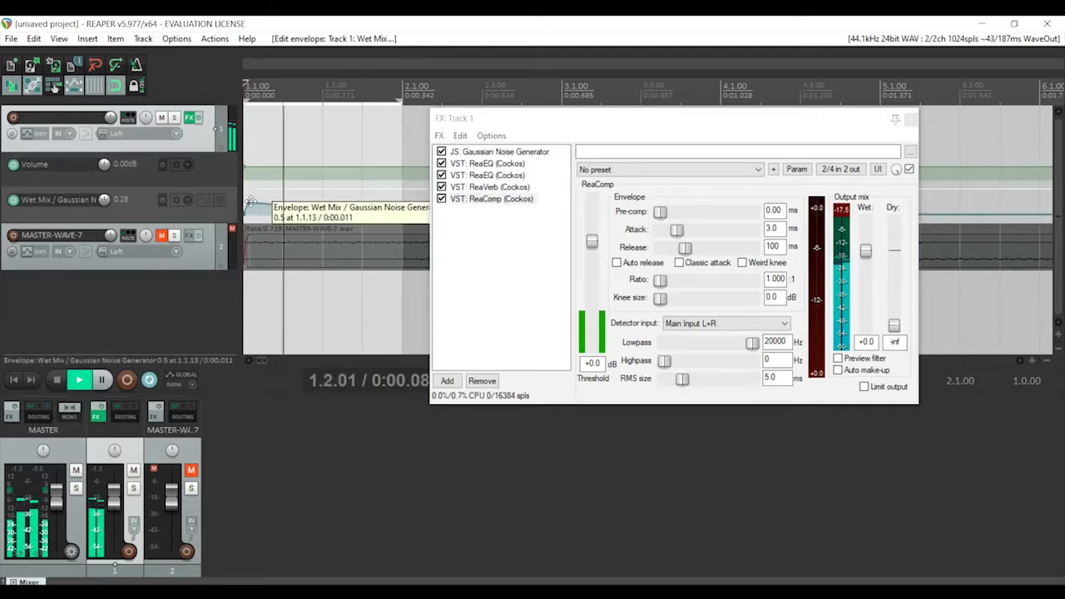
mouse_move(250, 203)
left_mouse_down()
mouse_move(248, 123)
mouse_move(250, 202)
left_mouse_up()
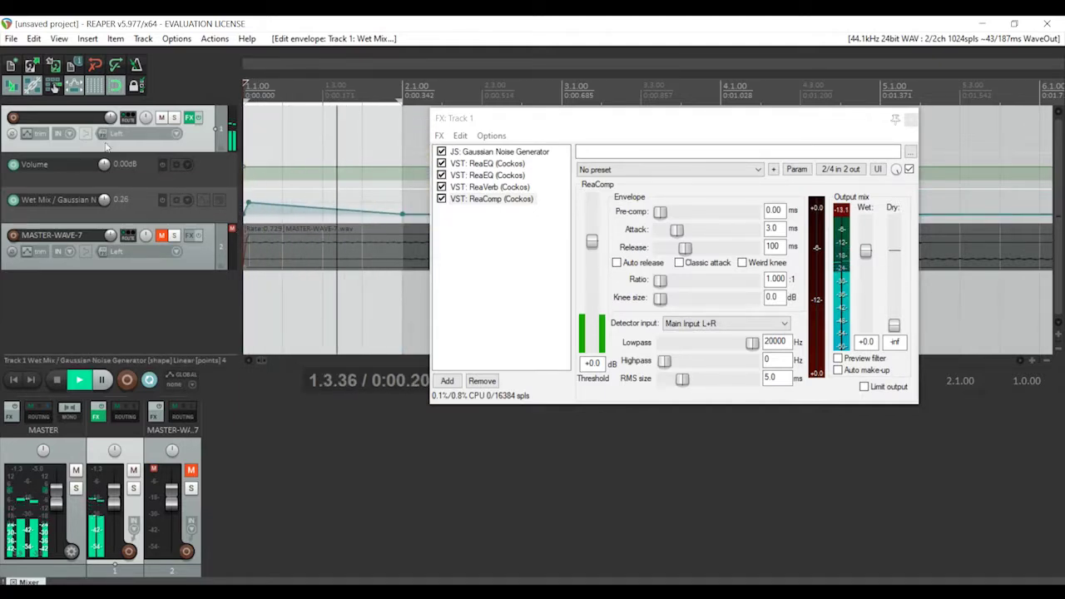
Show the Gaussian Noise Generator's Wet envelope on Track 1 and stop playback
left_click(27, 134)
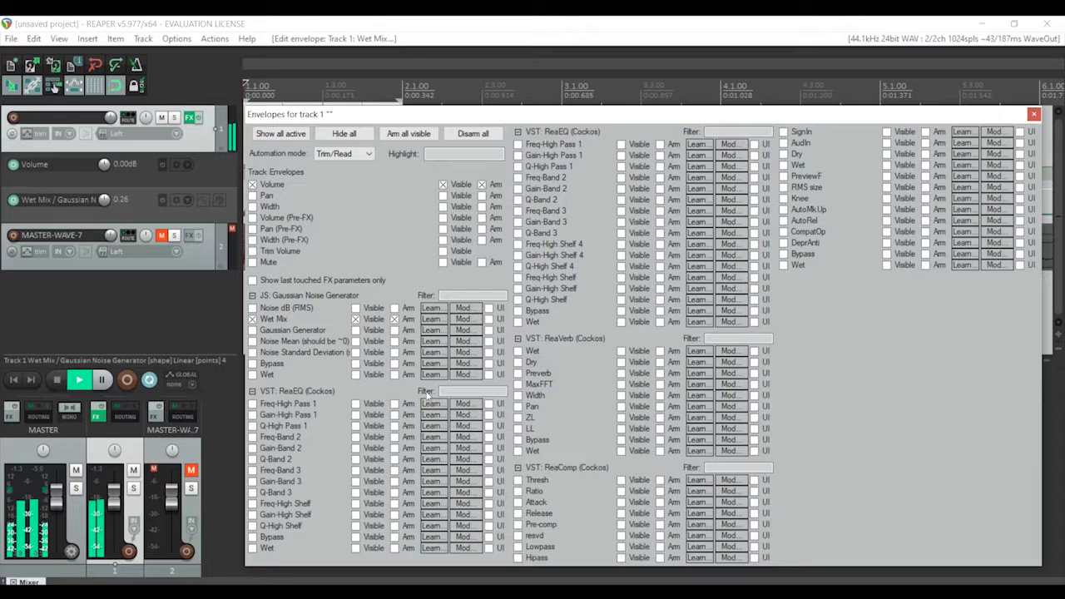
left_click(306, 376)
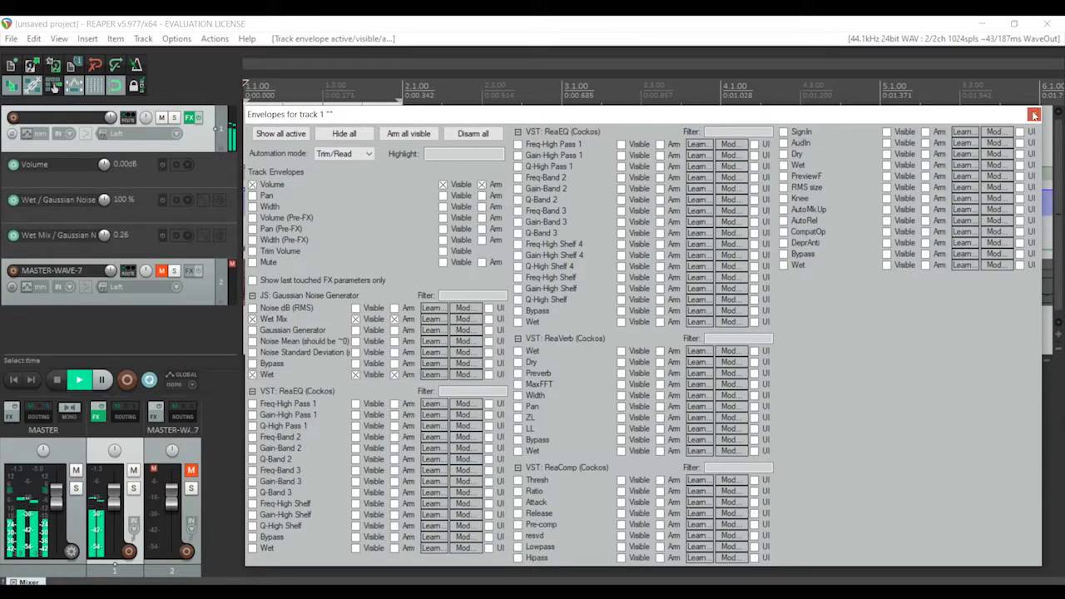
key("Escape")
key("space")
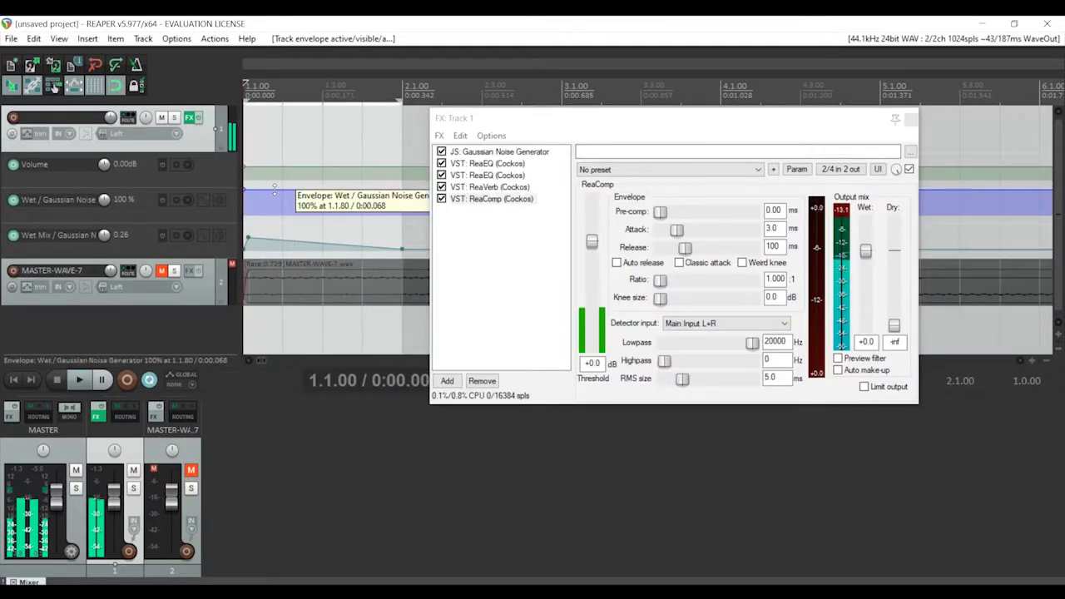
Paste the copied envelope points into the Gaussian Noise Generator's Wet envelope and play from the project start
left_click(275, 190)
key("ctrl+v")
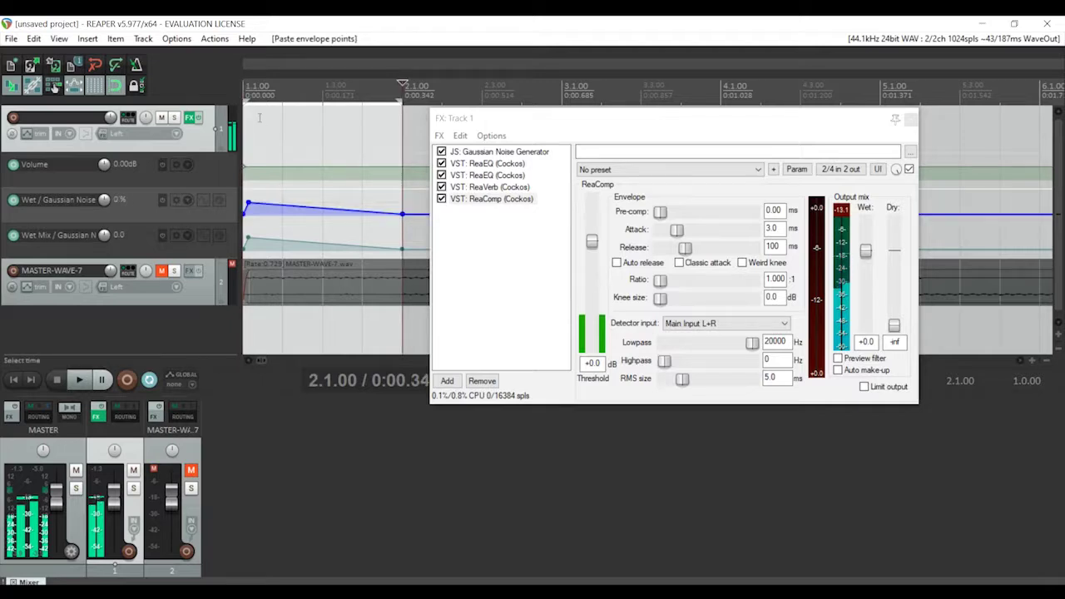
left_click(247, 86)
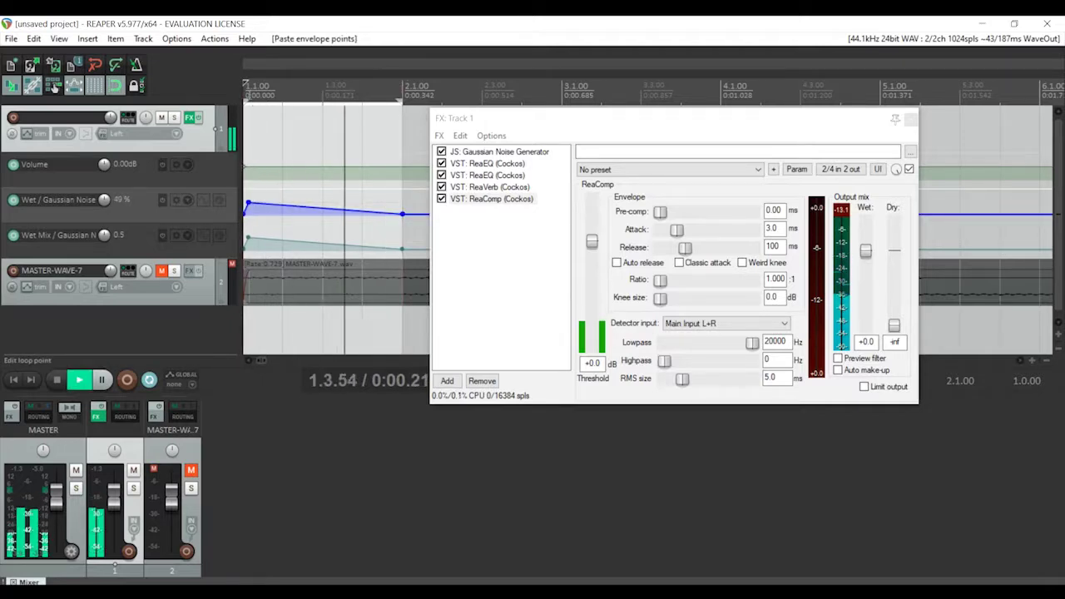
Raise the system playback volume to 66 and lower ReaComp's threshold to -38.9 dB
left_click(492, 200)
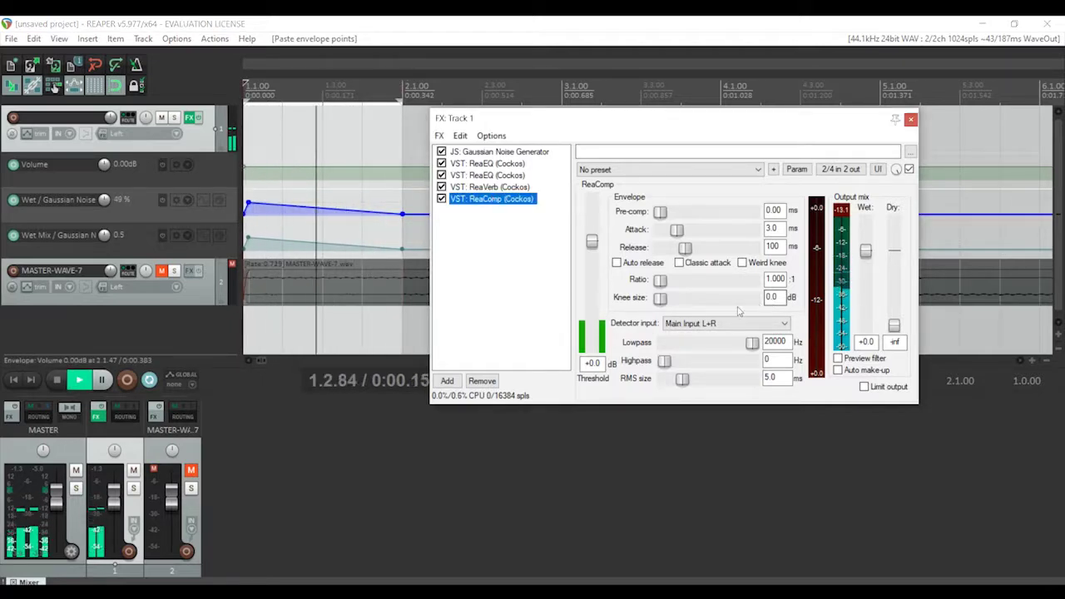
key("XF86AudioLowerVolume")
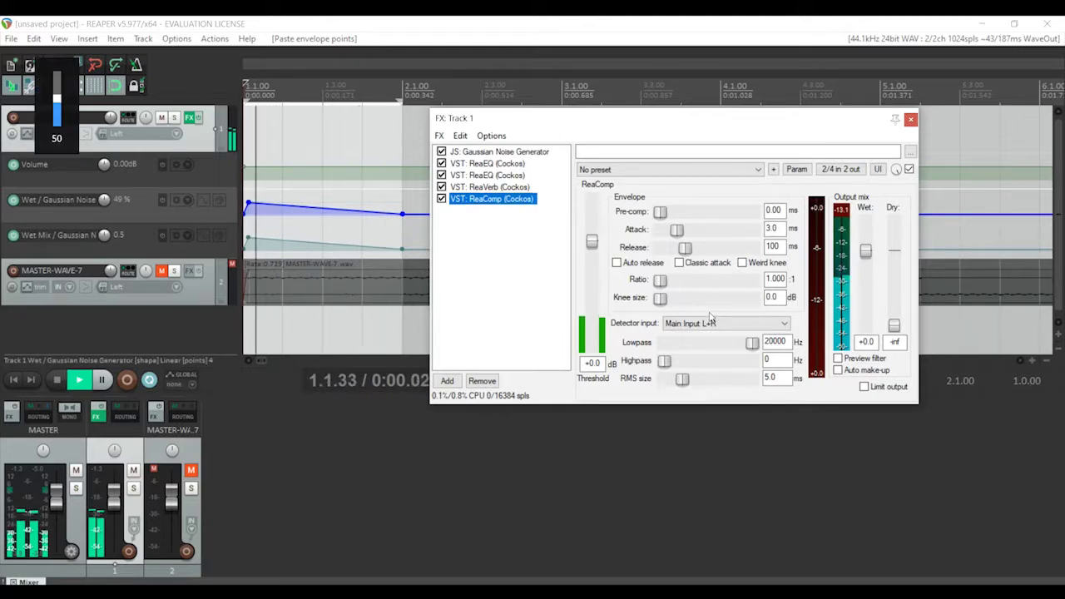
key("XF86AudioRaiseVolume")
key("XF86AudioRaiseVolume")
key("XF86AudioRaiseVolume")
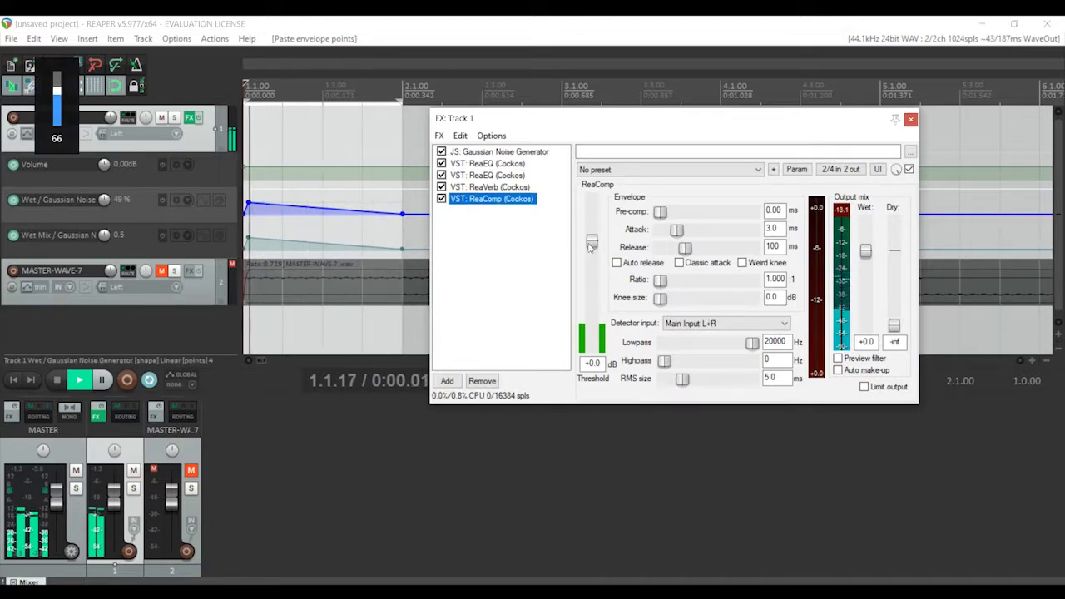
left_click_drag(592, 241, 591, 325)
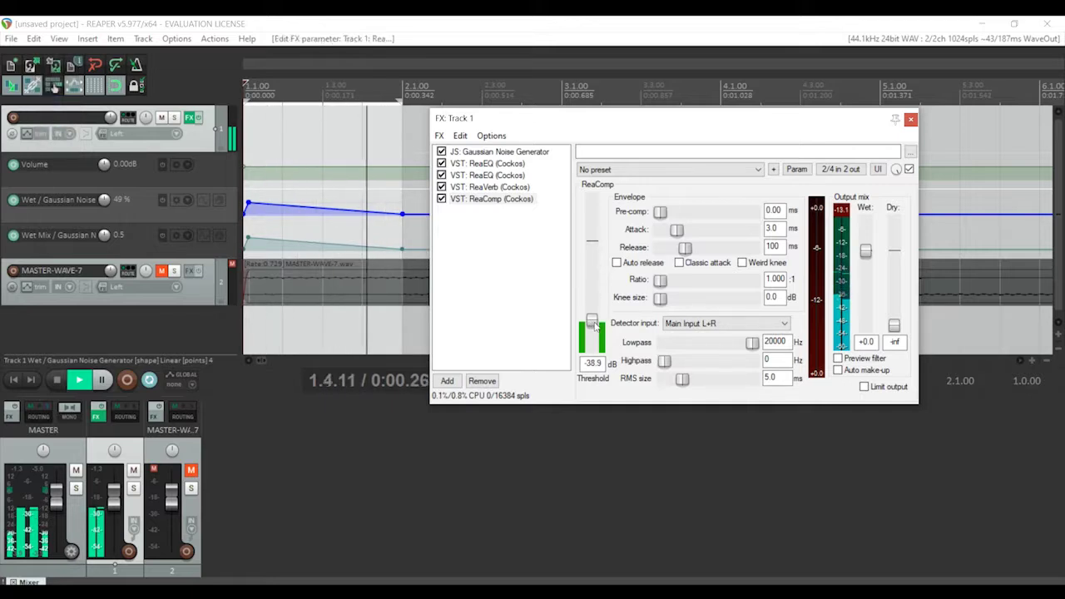
Set the second ReaEQ's output gain to 6 dB and ReaVerb's wet level to -36 dB
left_click(497, 176)
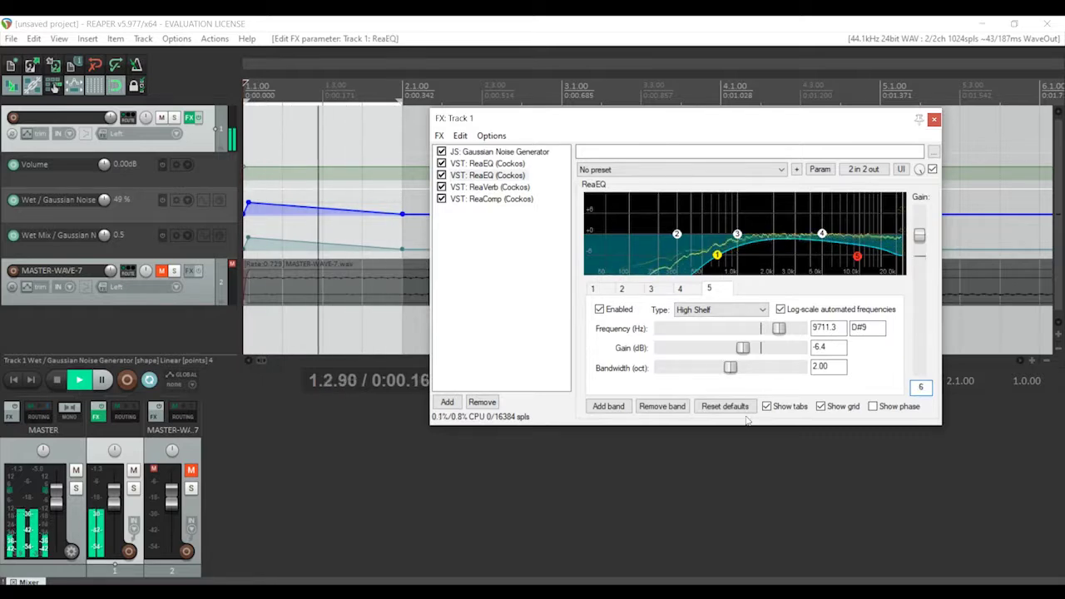
type("6")
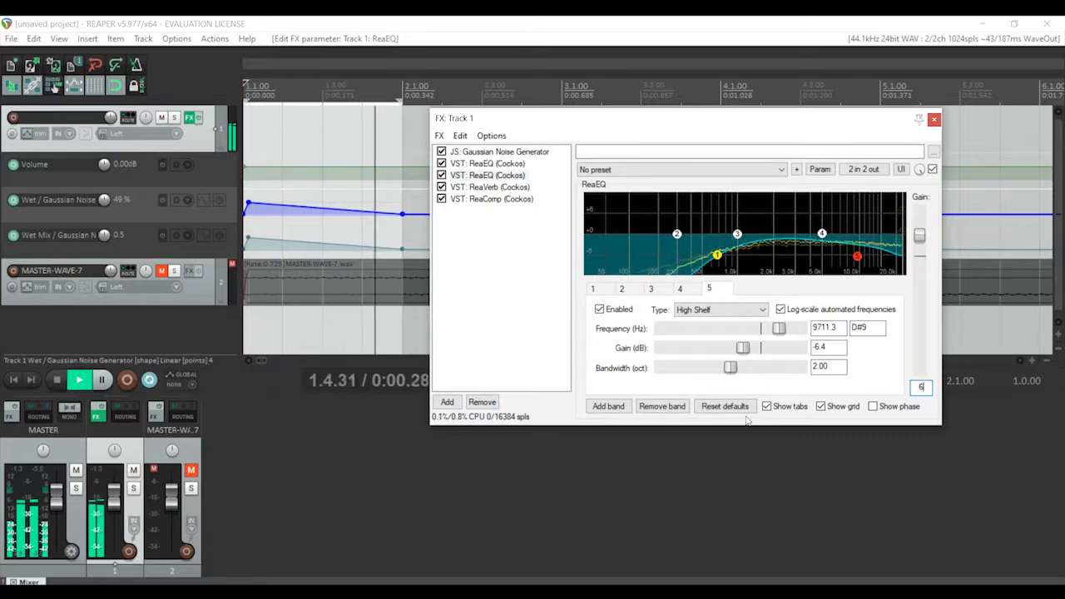
left_click(470, 200)
left_click(473, 187)
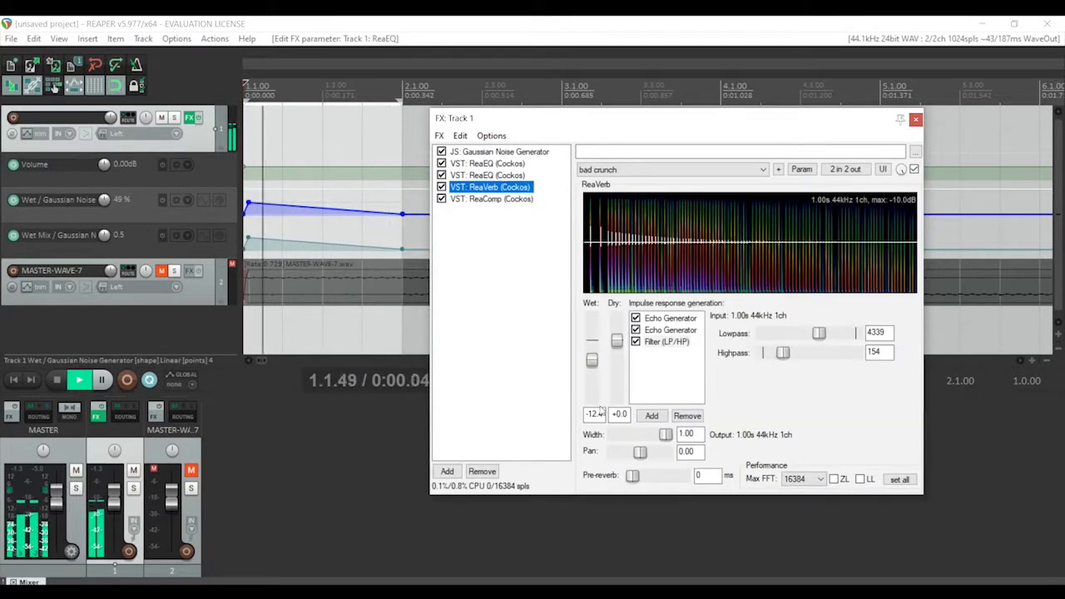
left_click(595, 415)
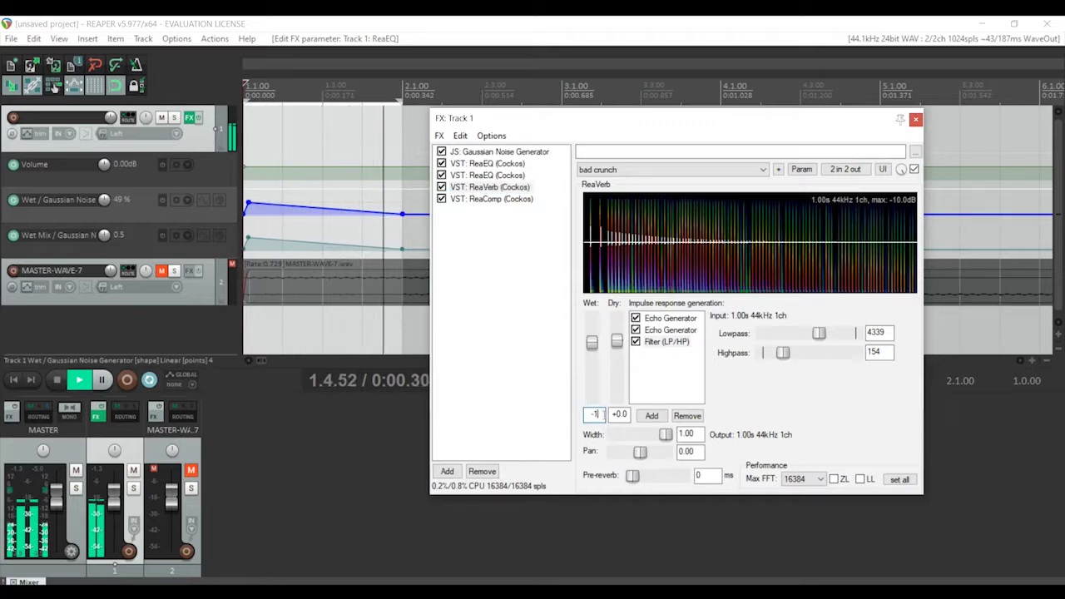
type("36")
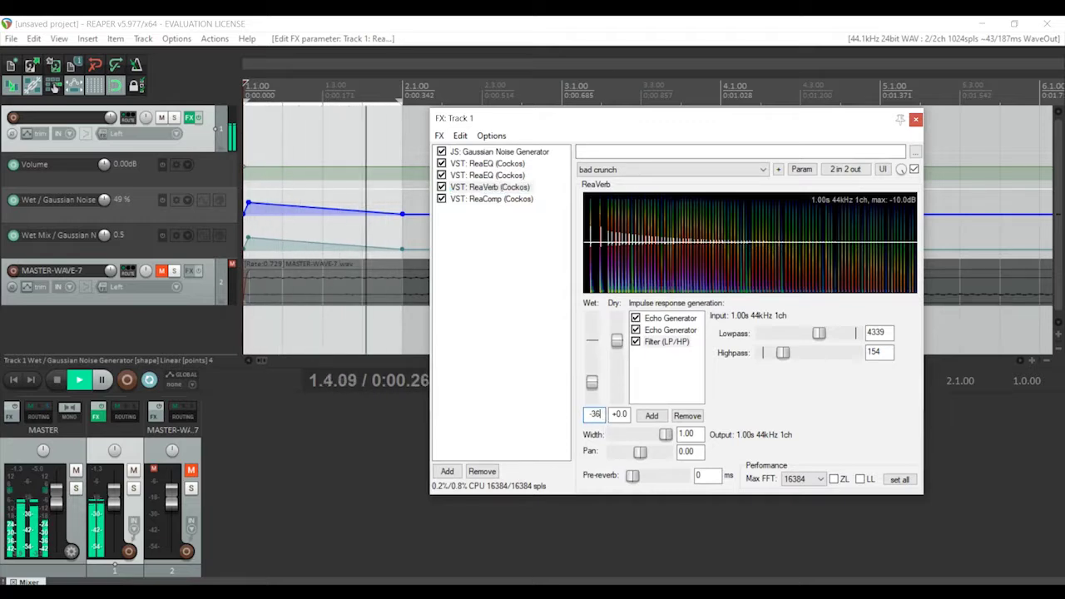
Adjust ReaComp to a -35.2 dB threshold, 2.04:1 ratio, 2.0 ms attack and 249 ms release
left_click(490, 199)
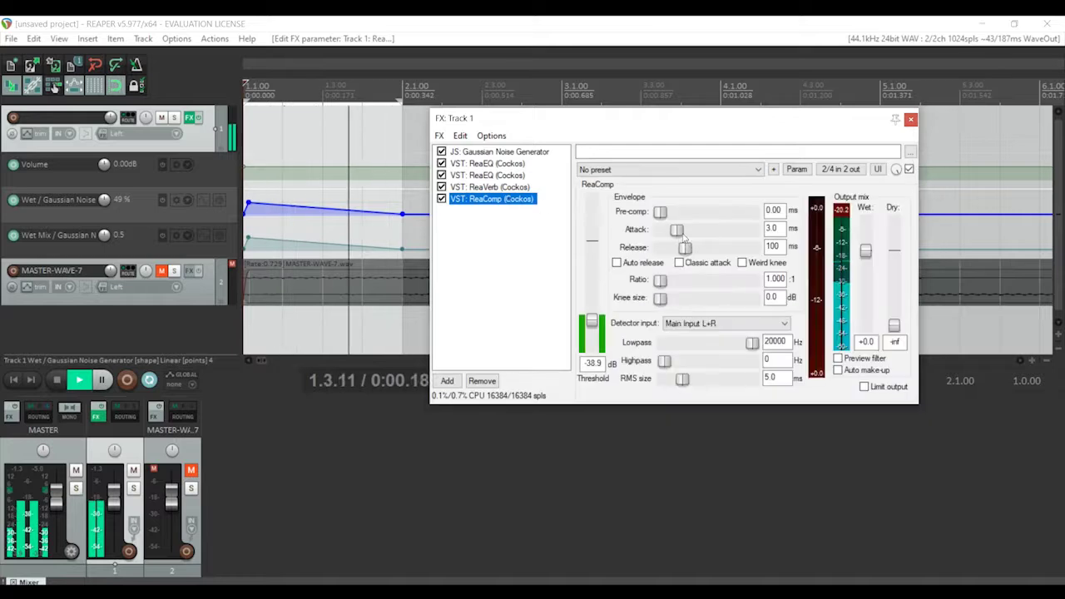
left_click(593, 325)
left_click_drag(593, 308, 593, 316)
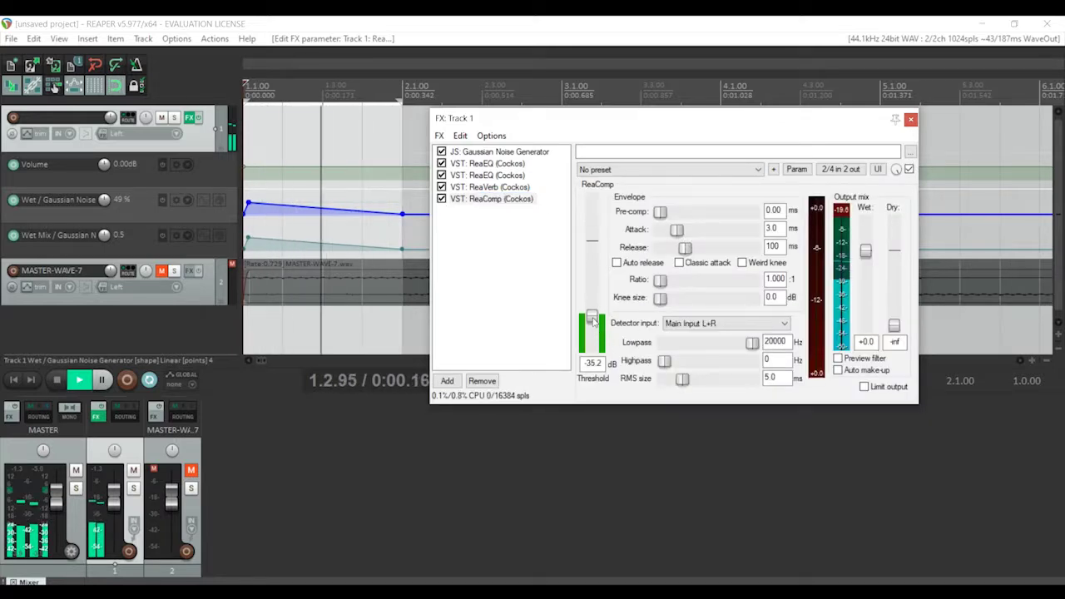
left_click_drag(660, 279, 690, 281)
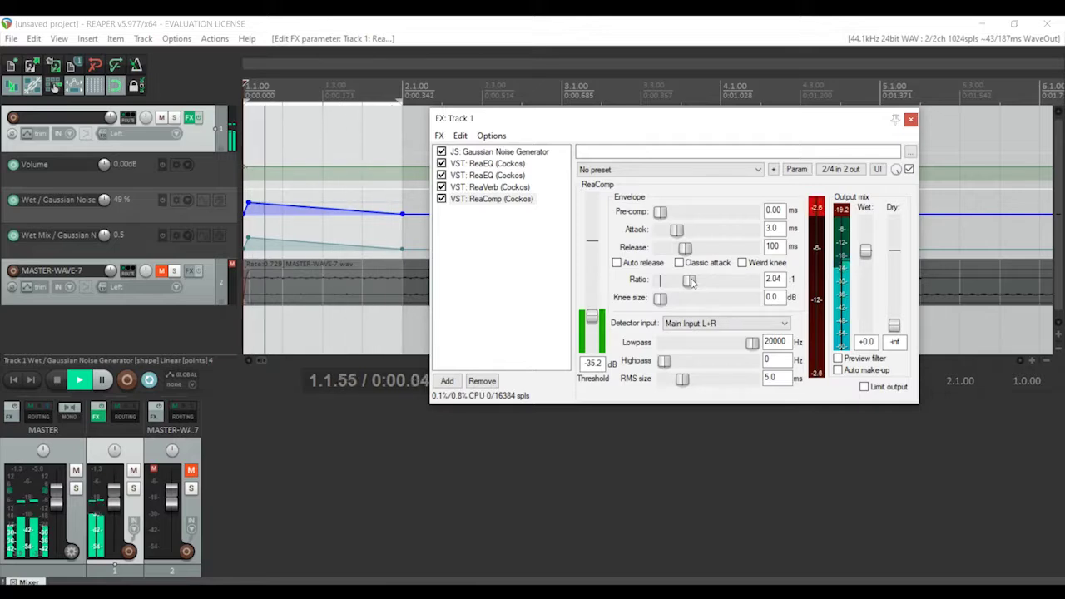
left_click_drag(677, 229, 693, 247)
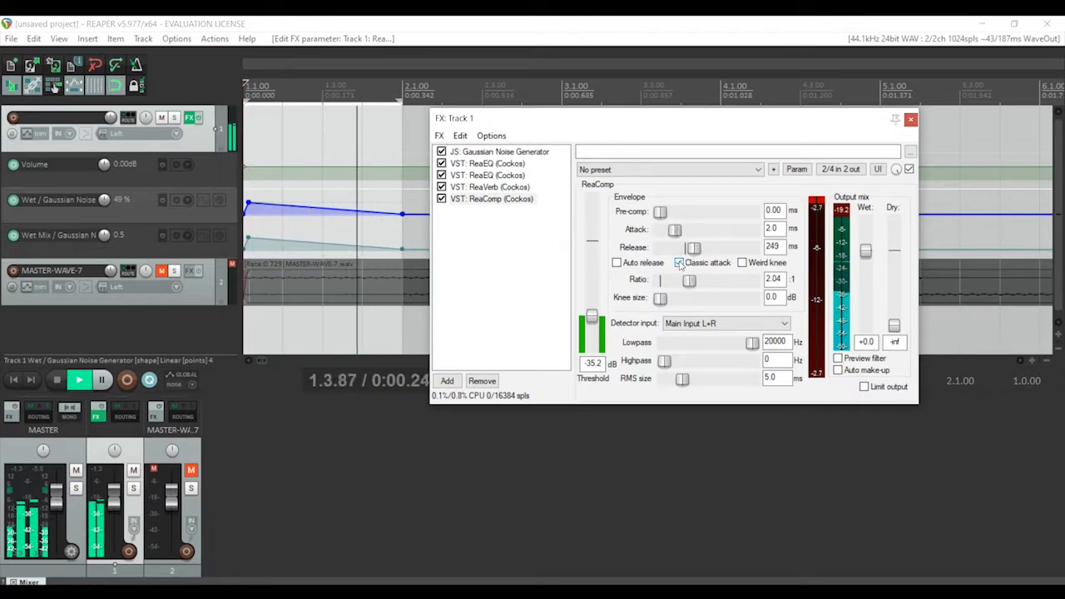
Add another ReaEQ after ReaComp at the end of Track 1's effect chain
left_click(439, 135)
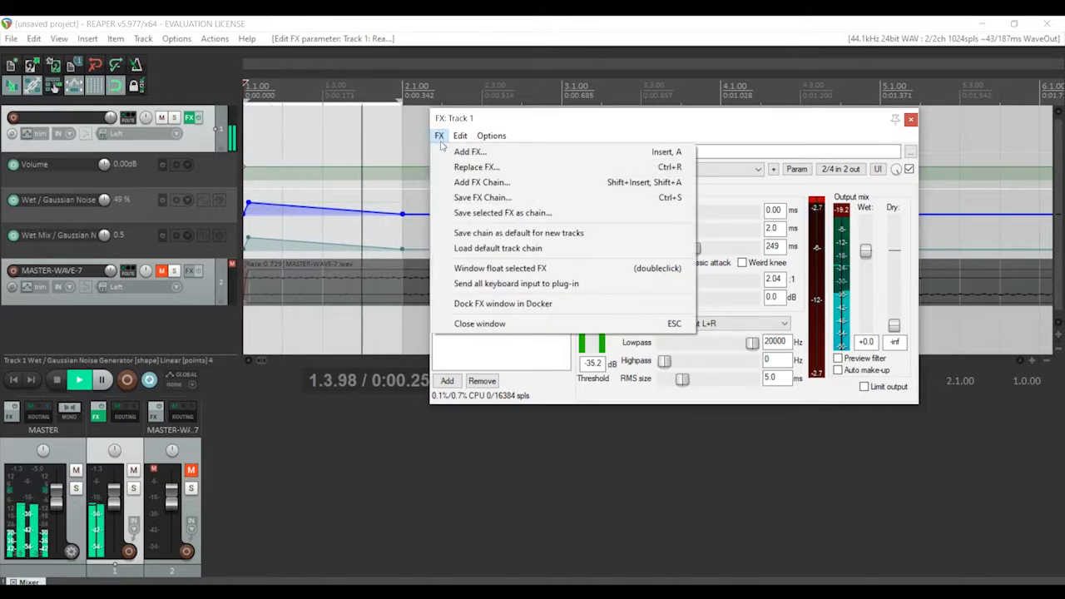
left_click(449, 153)
type("eq")
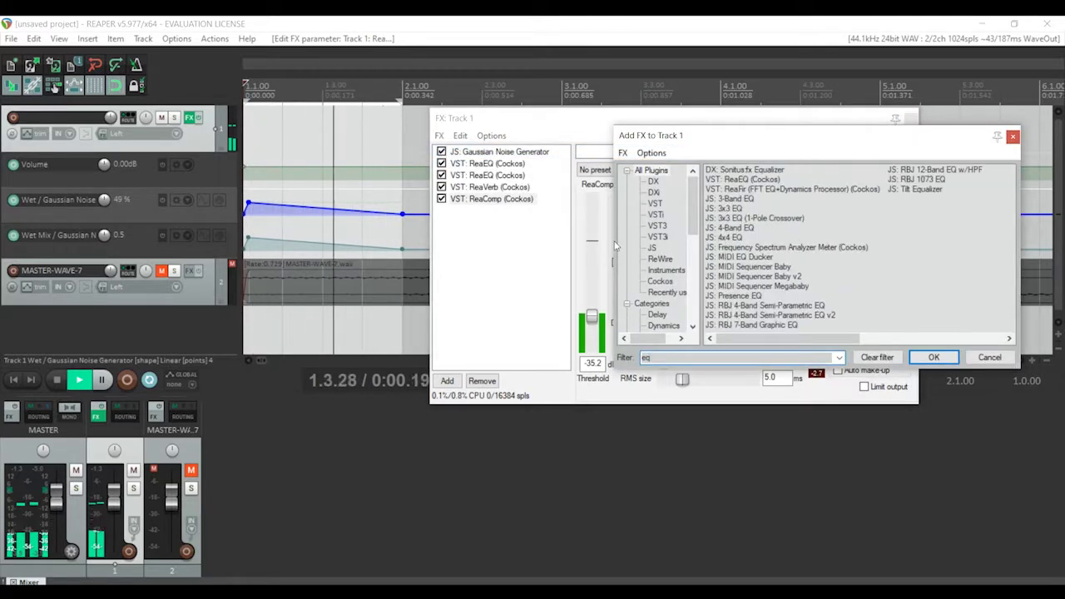
double_click(743, 180)
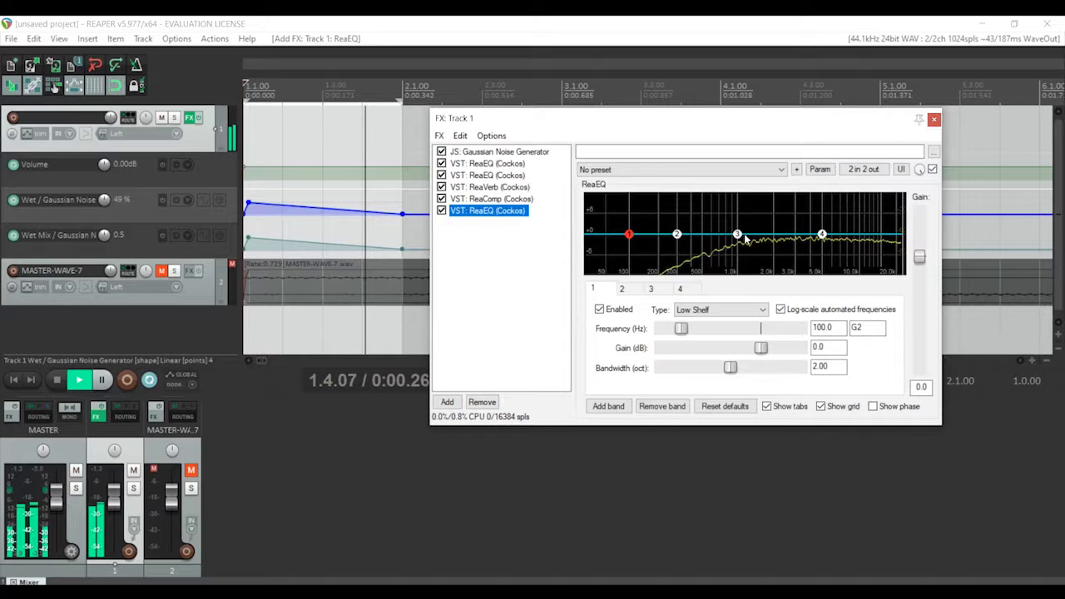
Make the new ReaEQ's band 1 a high pass just above 1 kHz and boost high-shelf band 4 by 2.2 dB at 4808.9 Hz
left_click(742, 310)
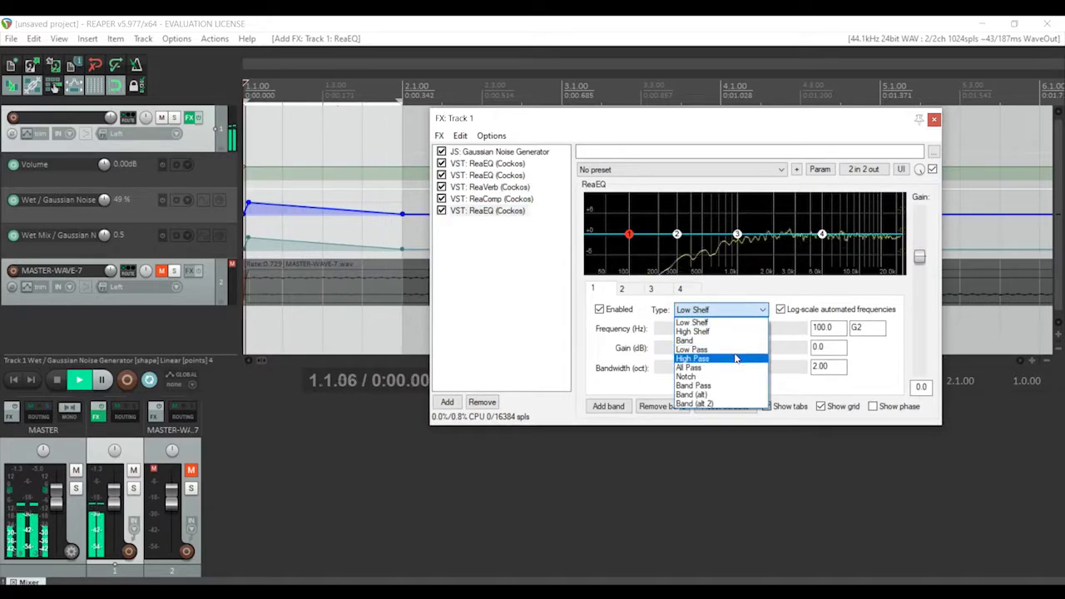
left_click(736, 358)
left_click_drag(629, 234, 747, 241)
left_click_drag(825, 239, 823, 235)
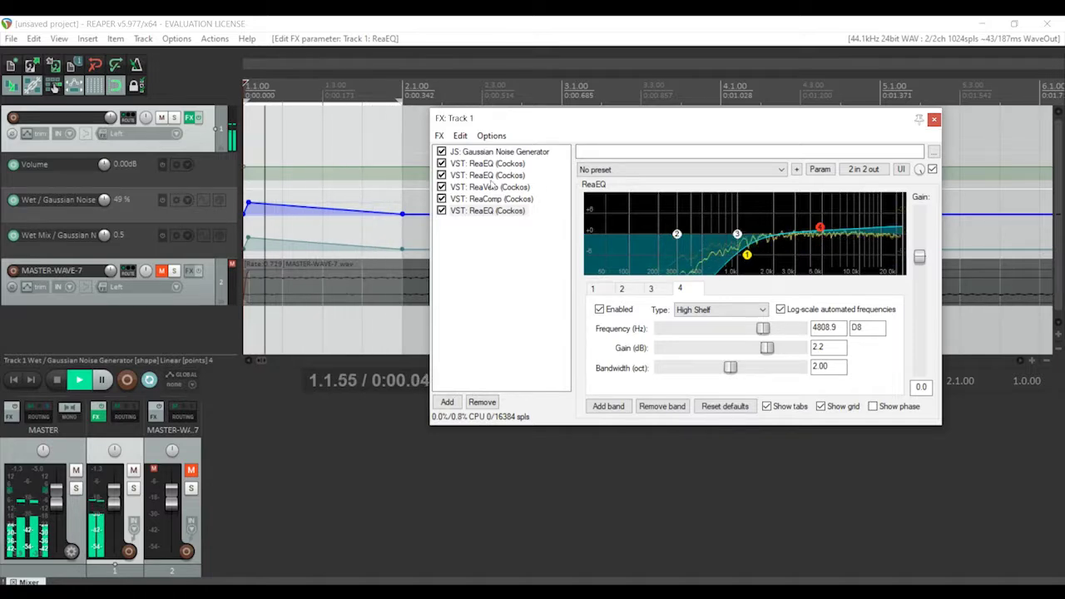
Add a second ReaComp at the end of Track 1's effect chain and lower its threshold to -4.1 dB
left_click(439, 136)
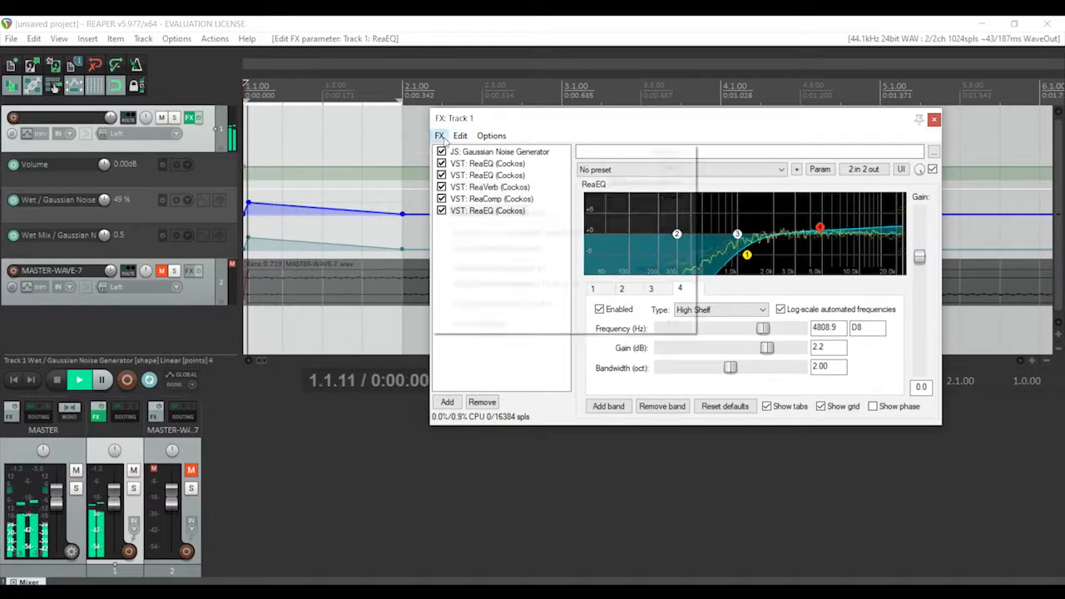
left_click(465, 150)
type("comp")
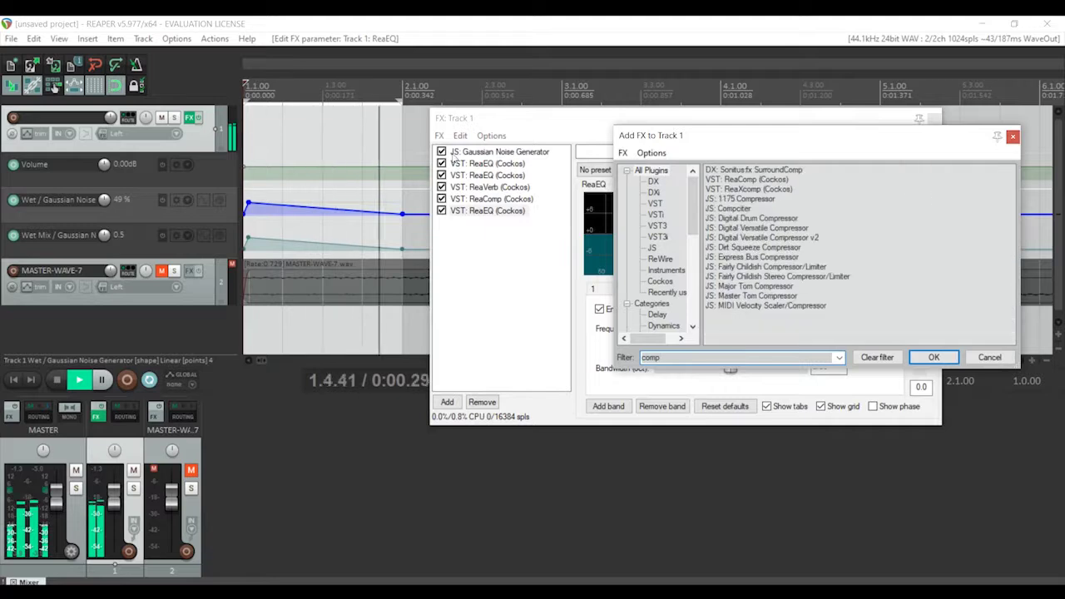
double_click(746, 181)
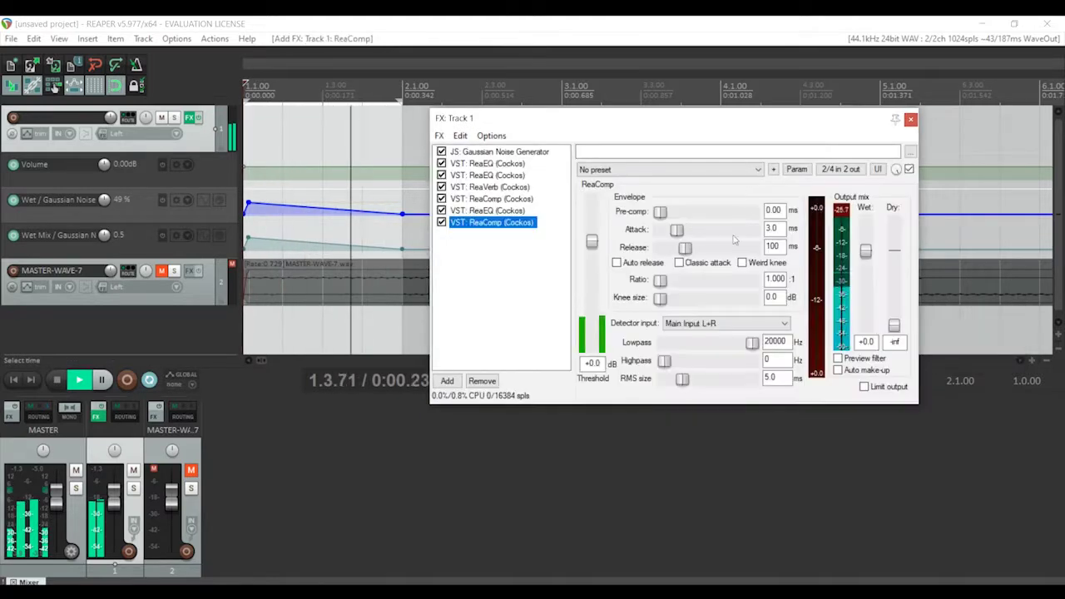
left_click_drag(592, 242, 596, 260)
Set the output gain of the last ReaEQ in the chain to 12 dB
left_click(488, 211)
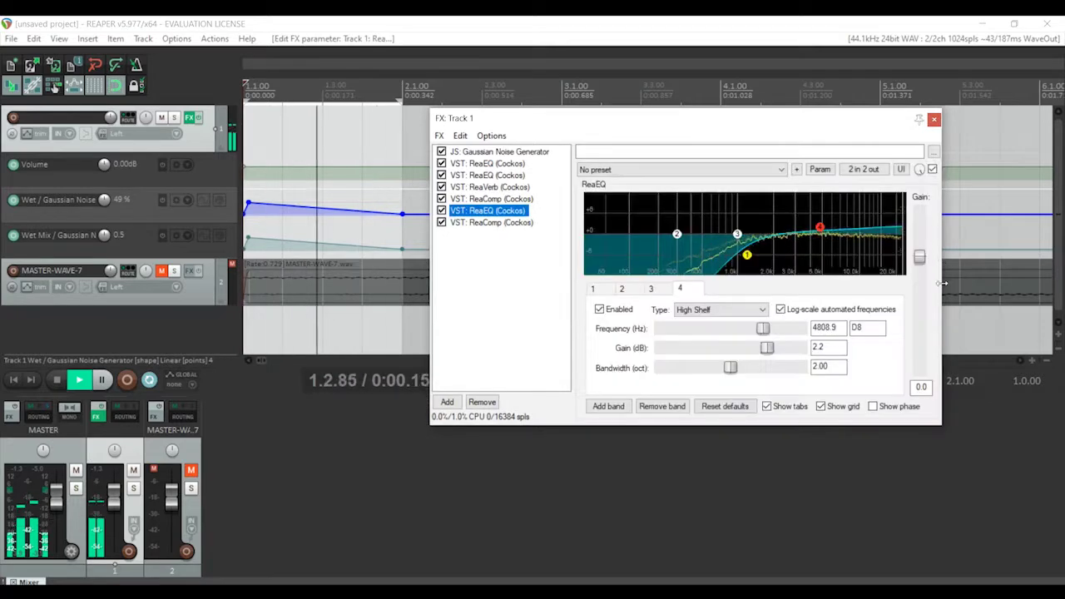
double_click(922, 387)
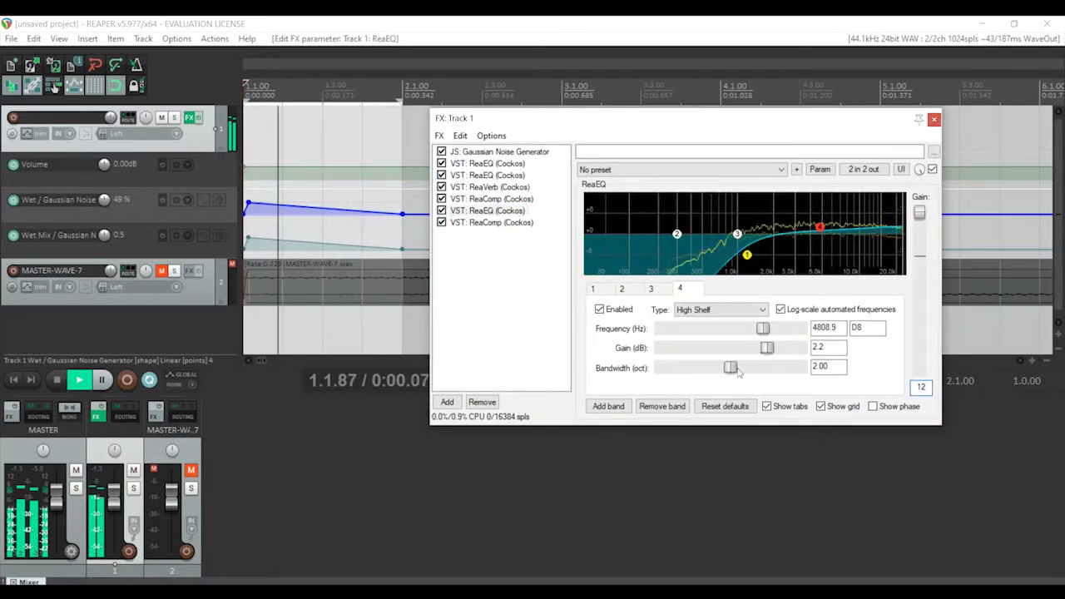
type("12")
Set the last ReaComp's threshold to -22.8 dB and its ratio to 6.43:1
left_click(489, 222)
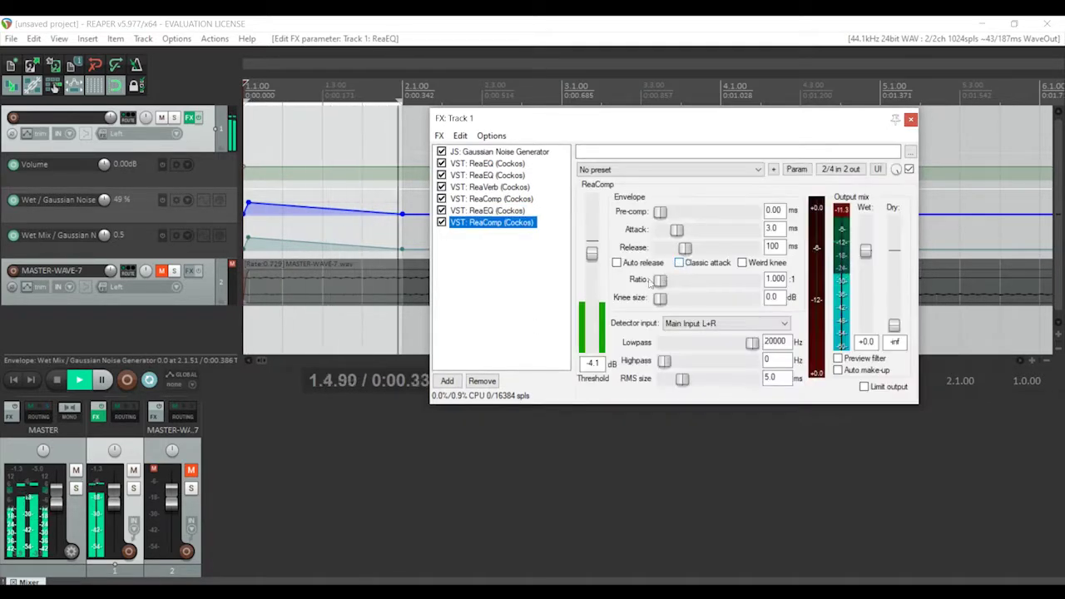
left_click_drag(600, 254, 600, 305)
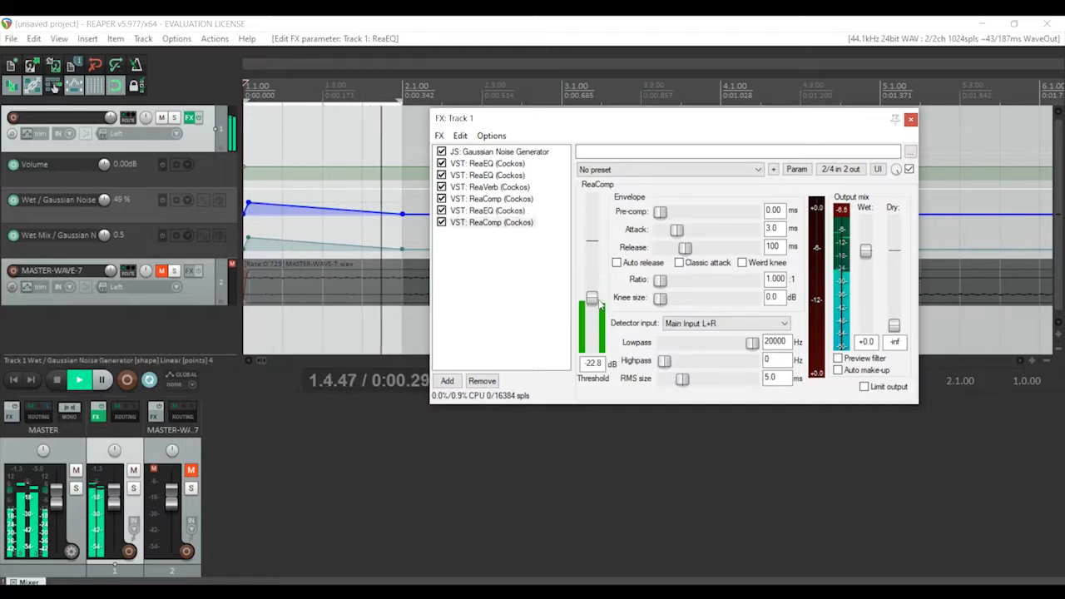
left_click_drag(664, 280, 709, 282)
left_click(742, 262)
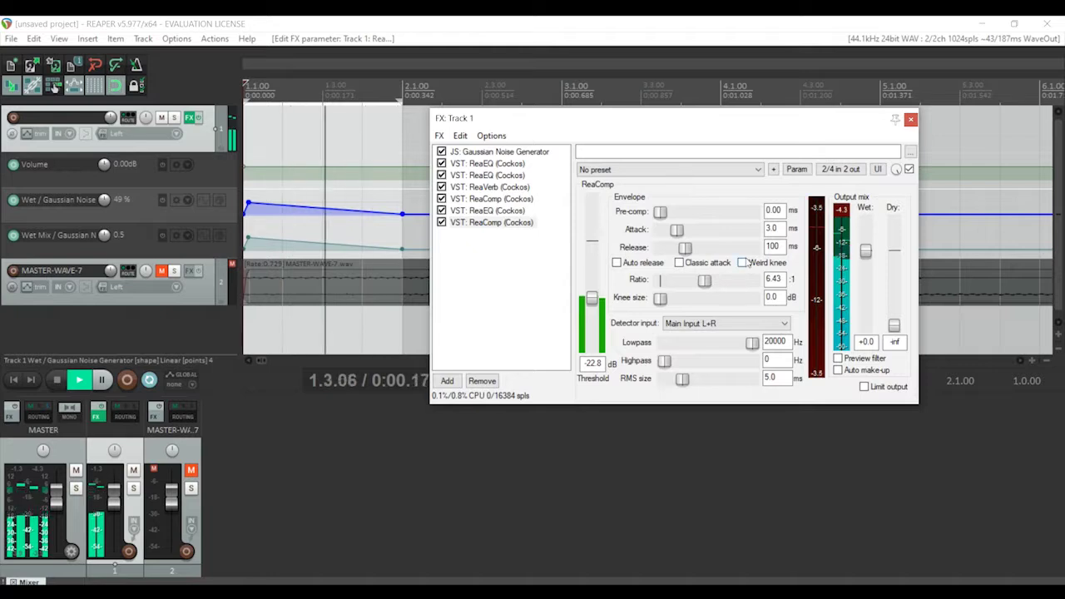
Enable Weird knee on the last ReaComp and append ReaPitch with its full formant shift set to -5 semitones
left_click(460, 136)
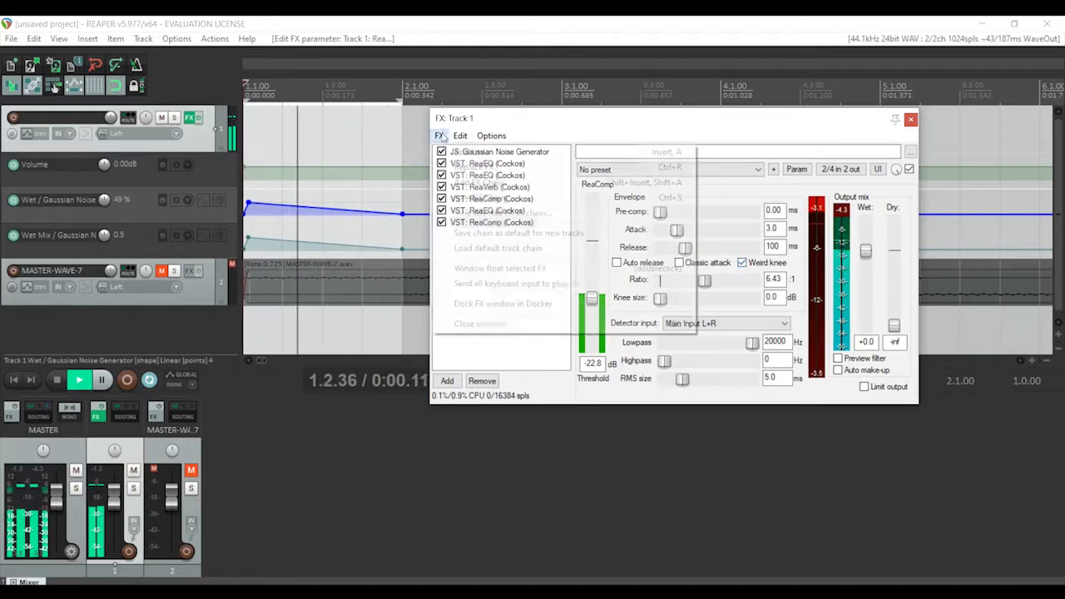
left_click(449, 153)
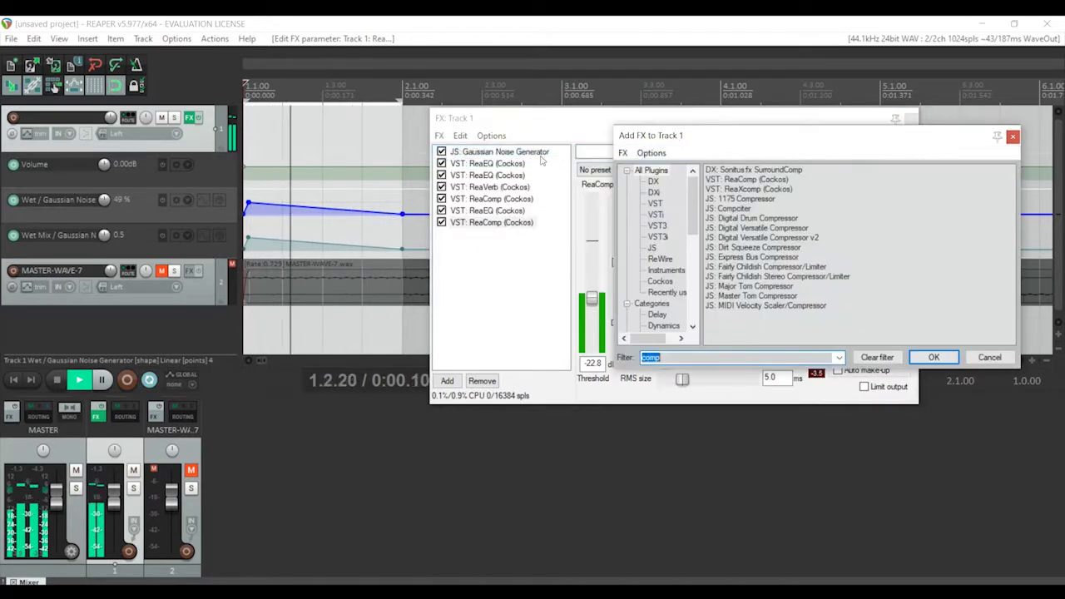
key("BackSpace")
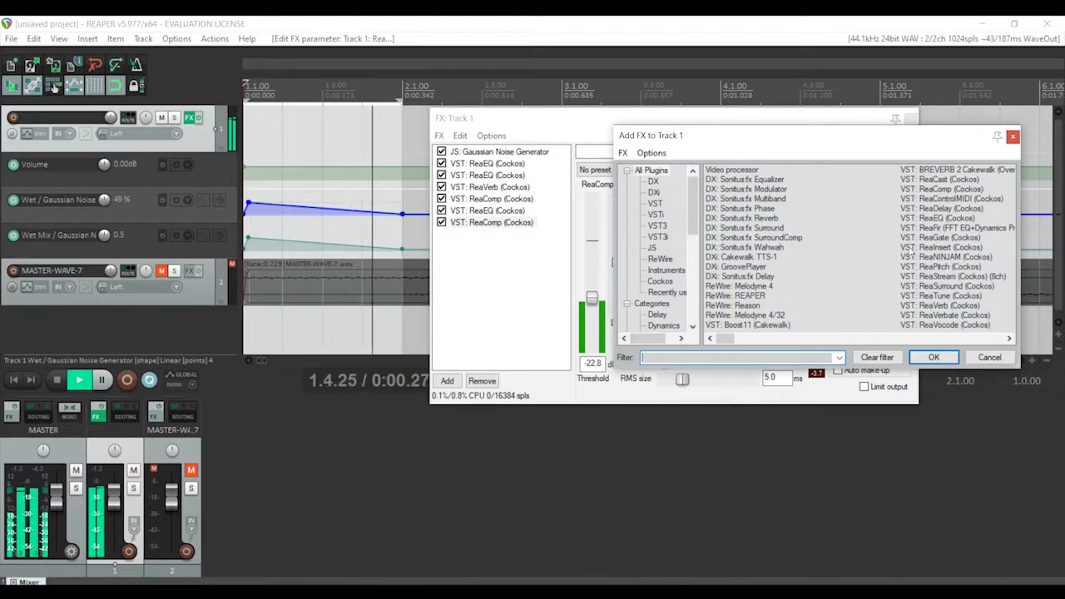
double_click(924, 267)
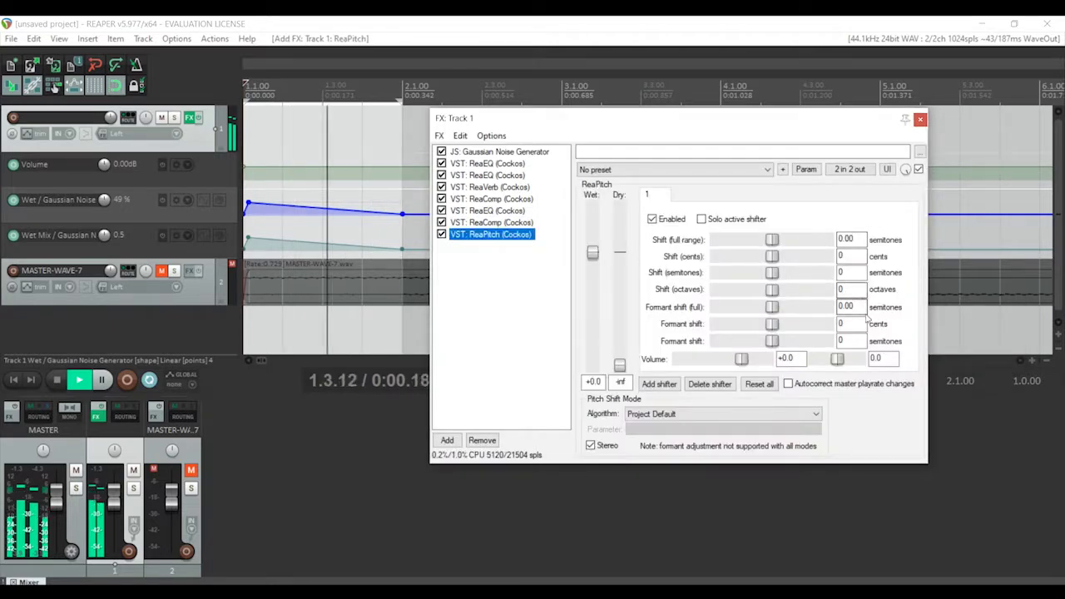
left_click(703, 293)
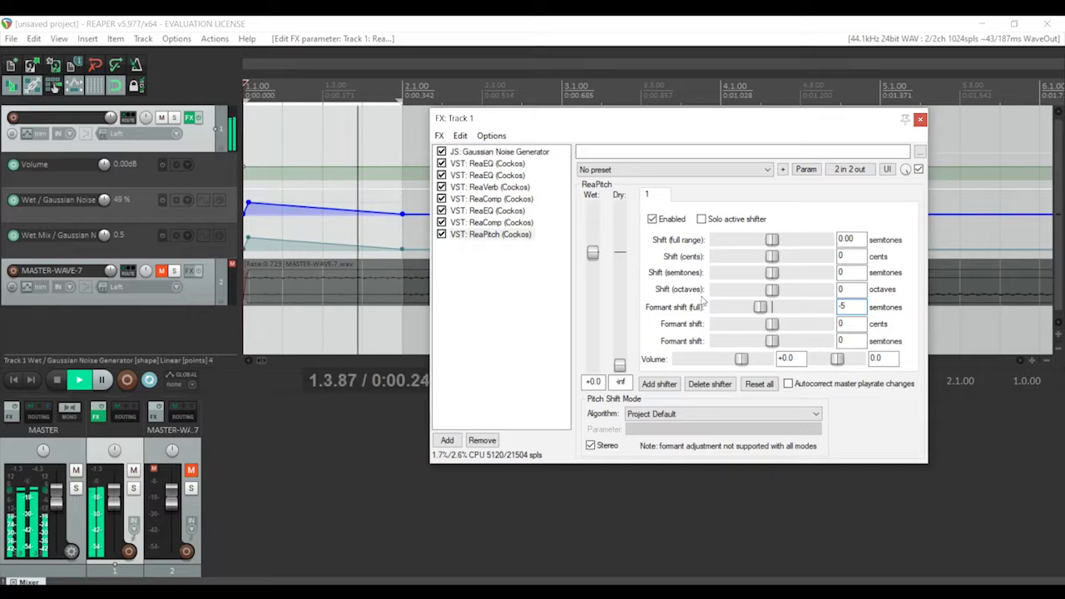
Add a second ReaVerb at the end of Track 1's effect chain and load its sweetverbo preset
left_click(440, 135)
left_click(449, 150)
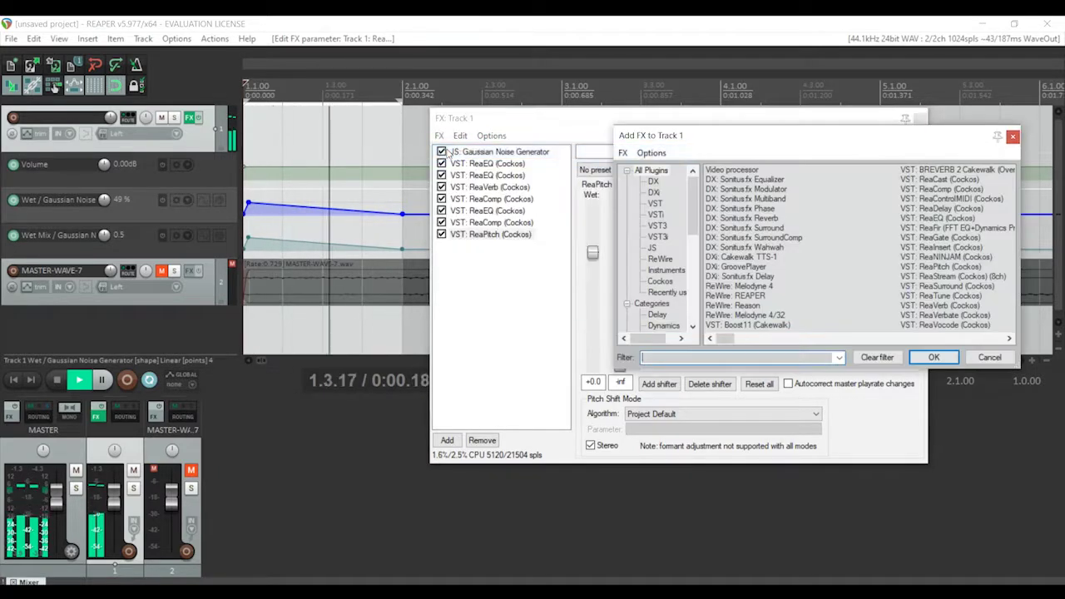
type("verb")
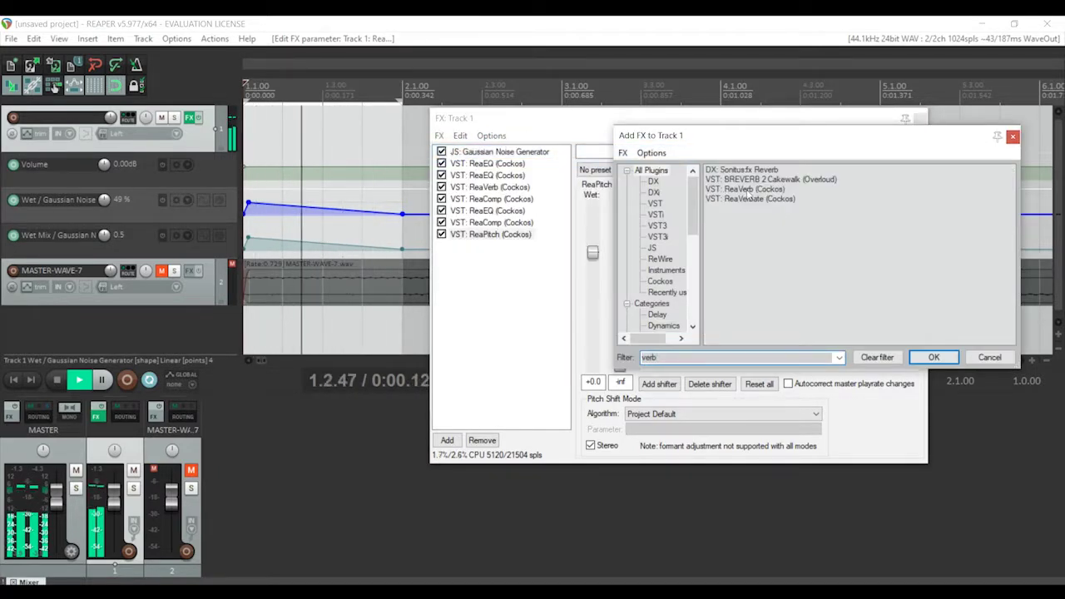
double_click(748, 190)
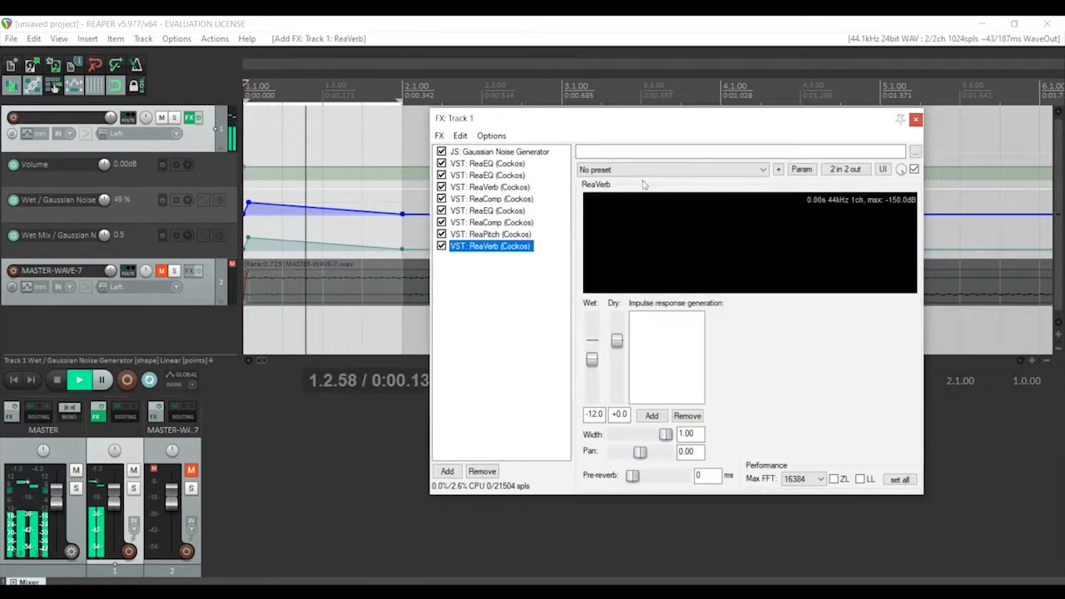
left_click(666, 169)
left_click(632, 206)
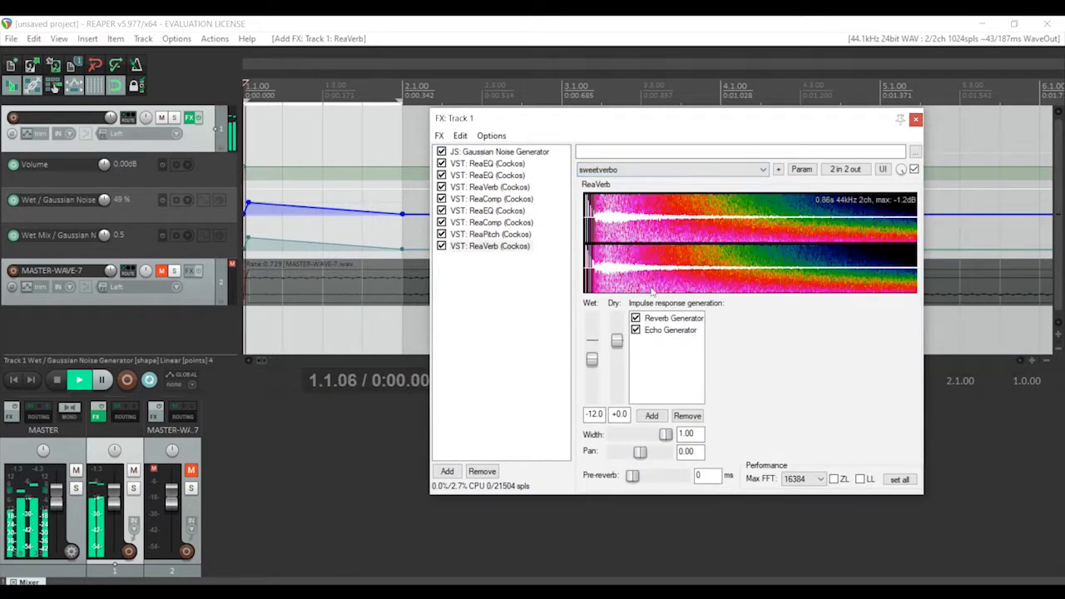
Set the new ReaVerb's Reverb Generator volume to 0 dB and its length to 1756 ms
left_click(672, 318)
double_click(880, 369)
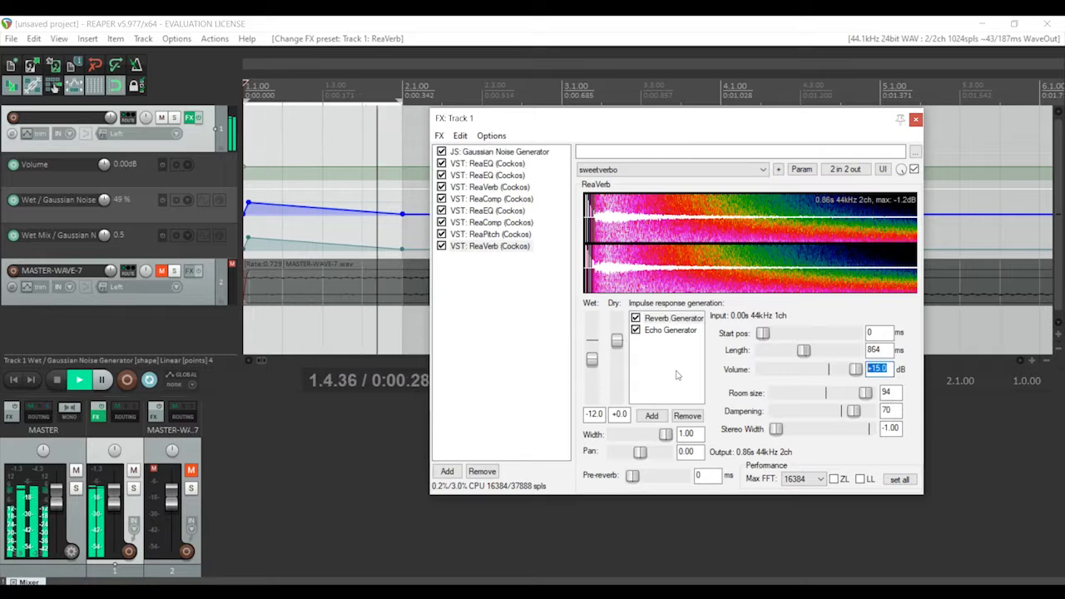
type("0")
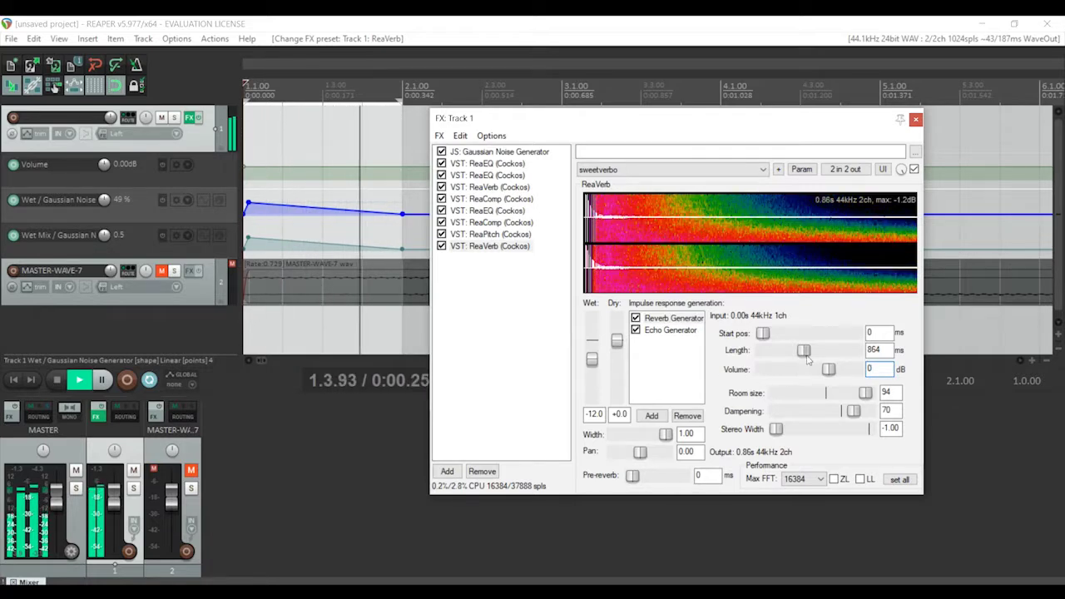
left_click_drag(807, 360, 818, 360)
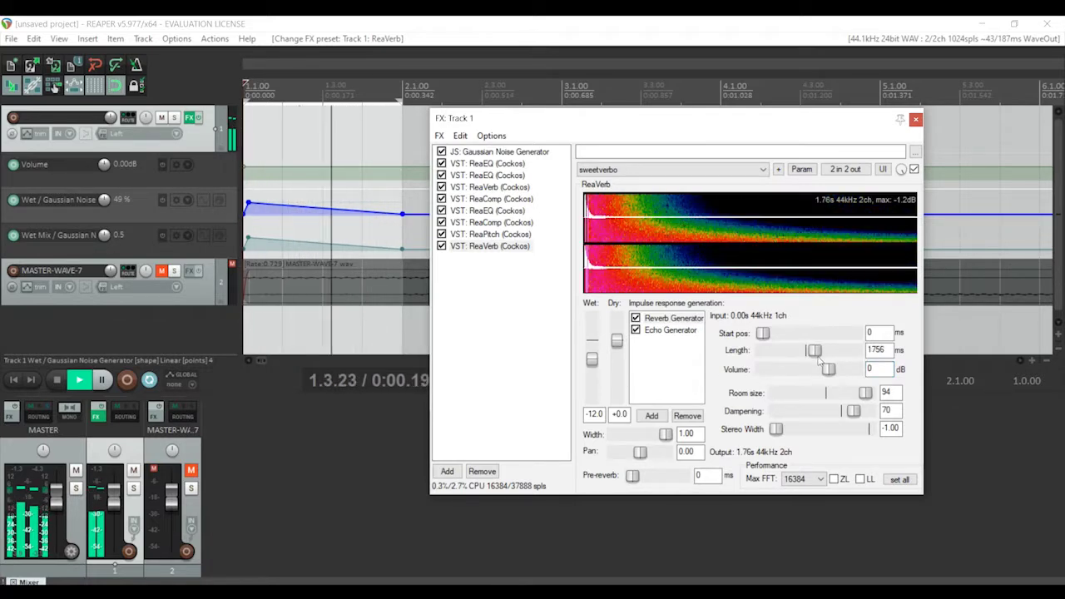
Render the time selection to crash.wav in the Fresh Sounds folder as a 24-bit PCM WAV
left_click(670, 20)
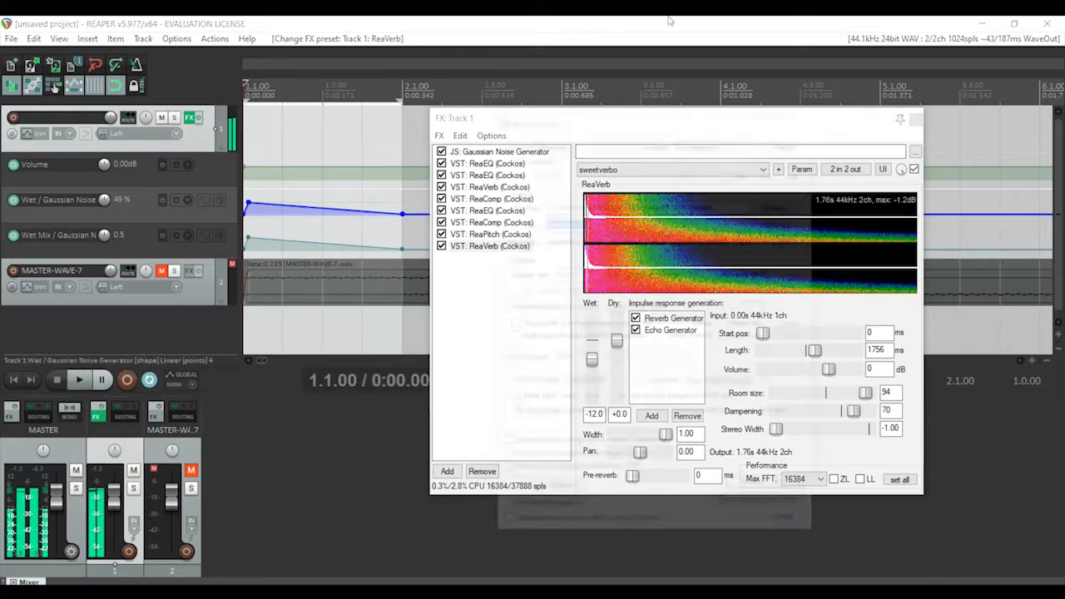
key("ctrl+alt+r")
left_click(806, 118)
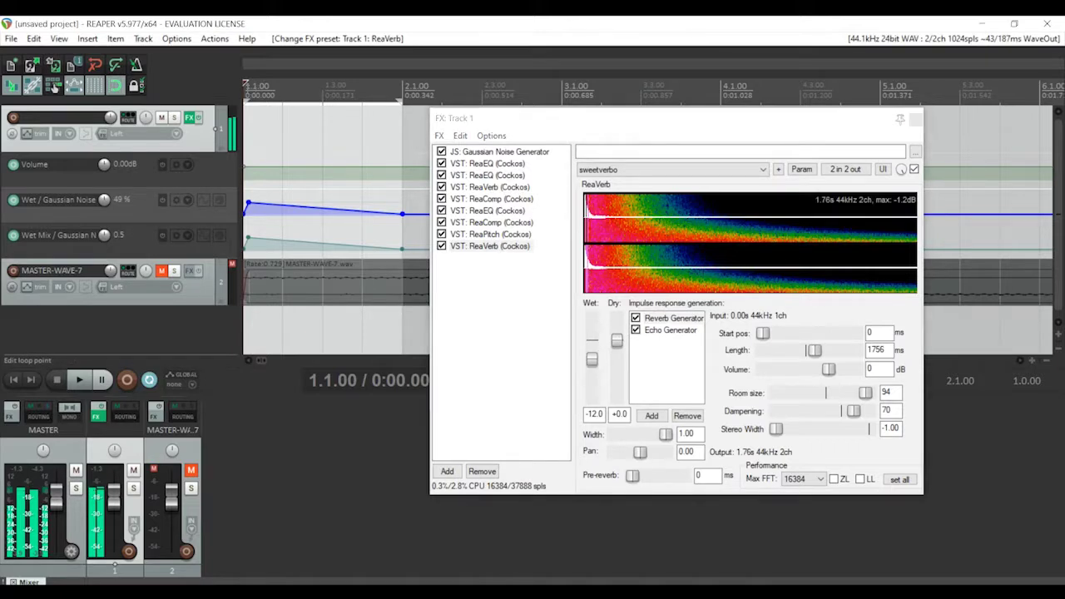
left_click(392, 83)
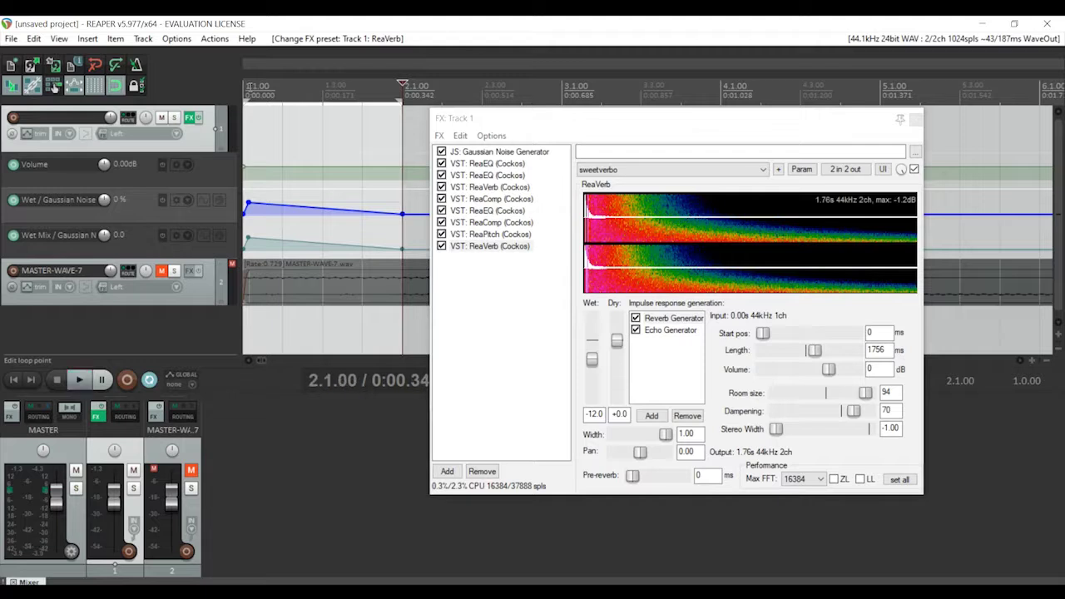
key("ctrl+alt+r")
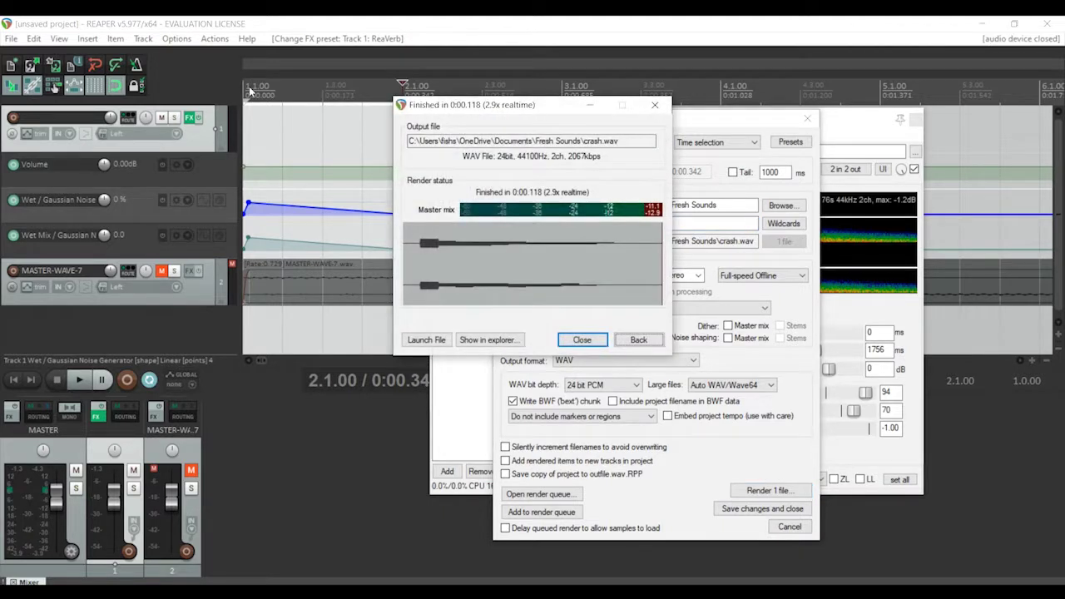
key("Escape")
key("Escape")
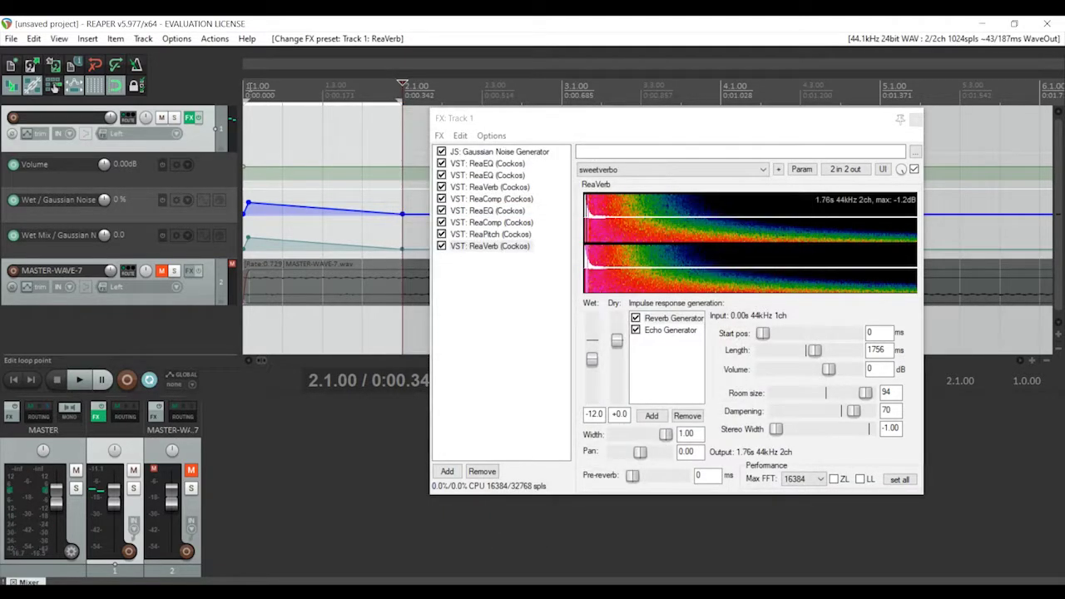
Restart looped playback and add the JS Graphical Waveshaper at the end of Track 1's effect chain
left_click(497, 153)
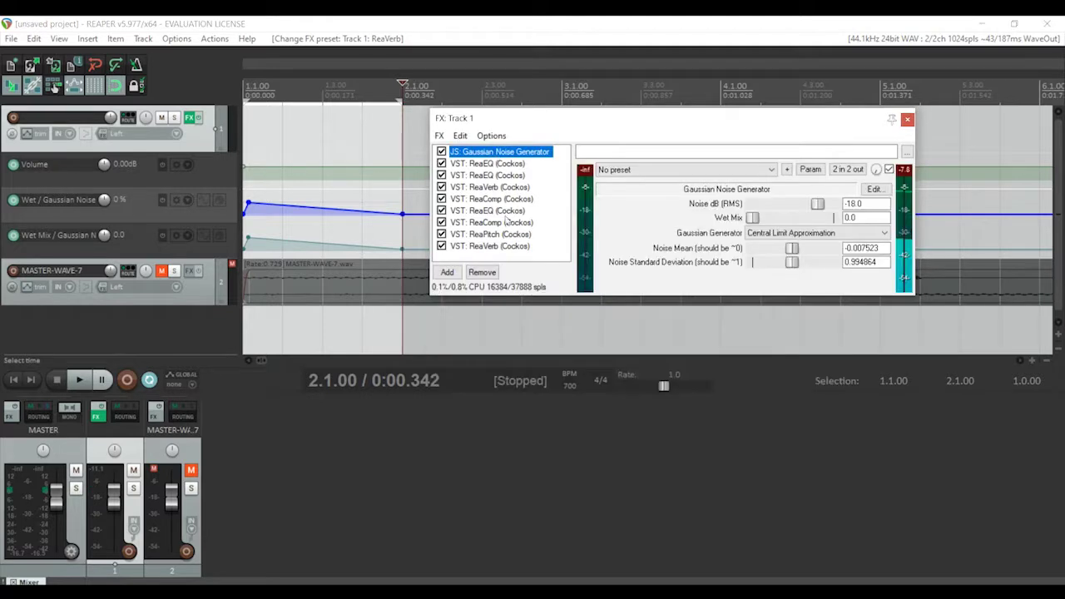
left_click(53, 86)
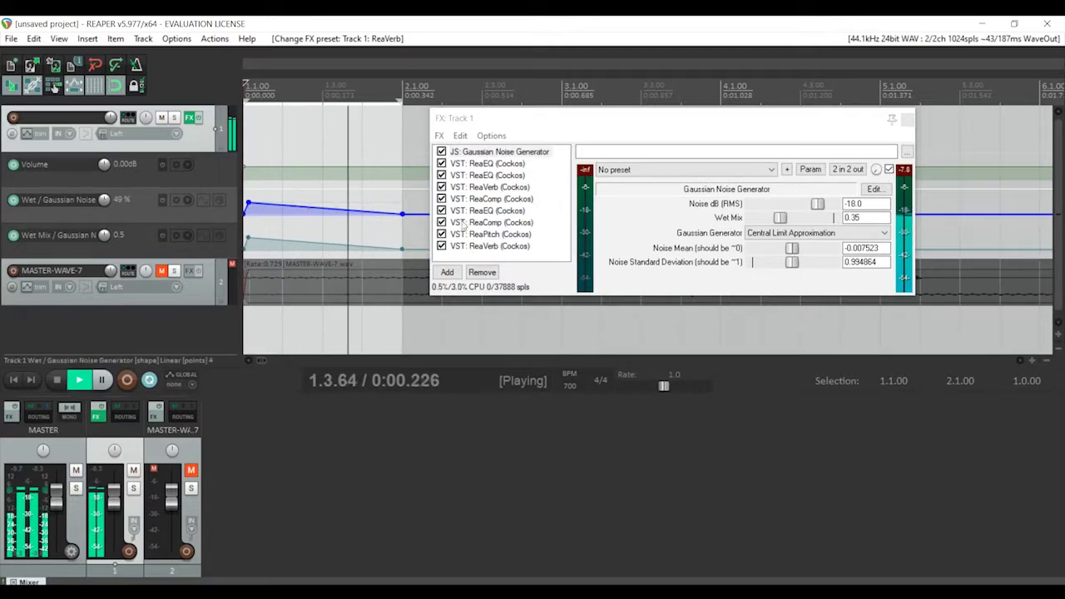
left_click(441, 136)
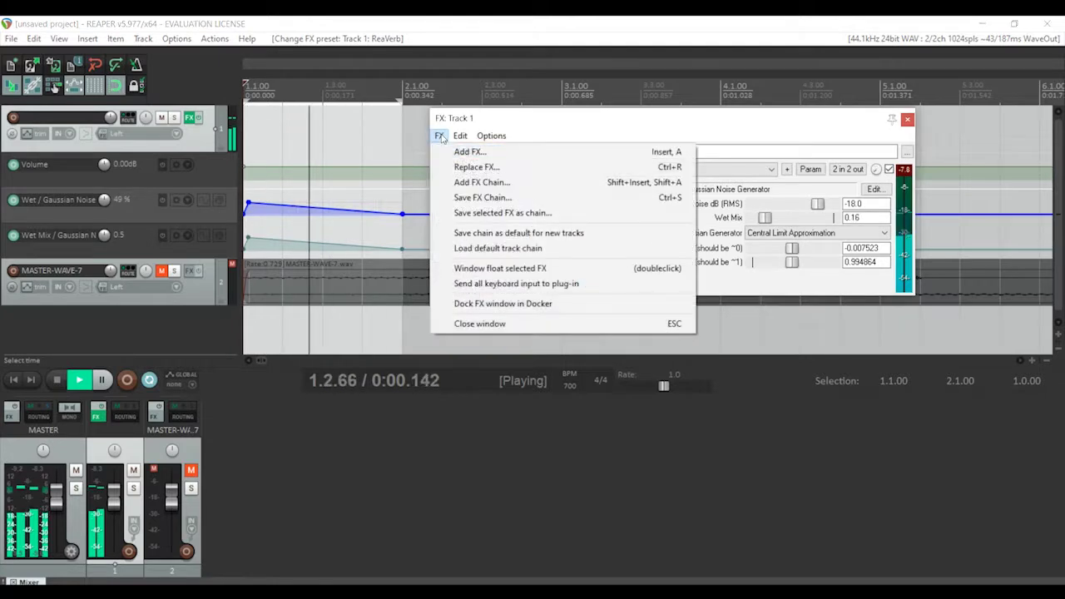
left_click(453, 152)
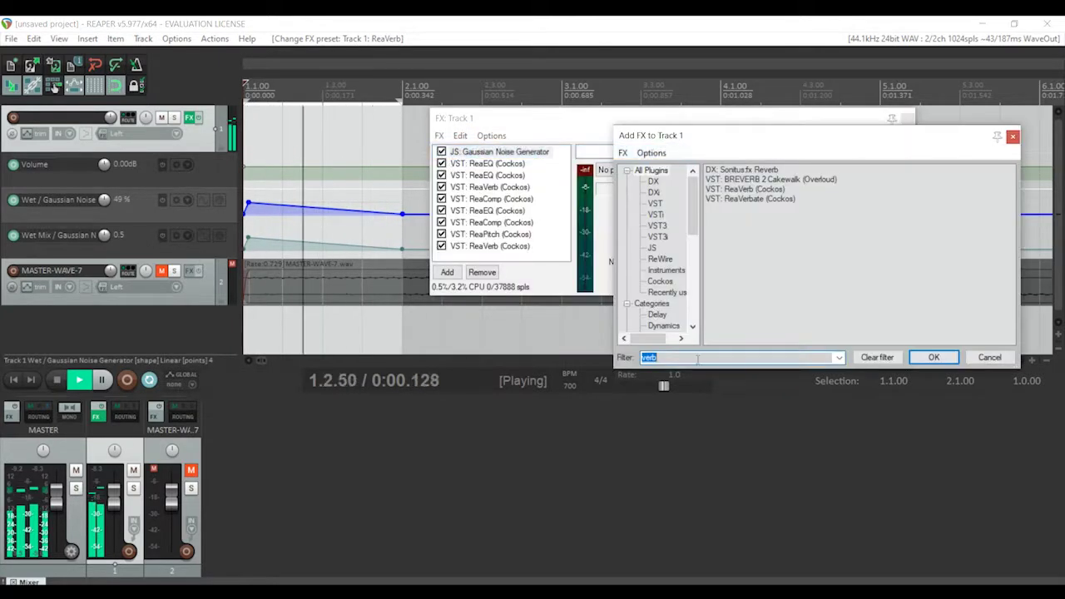
key("BackSpace")
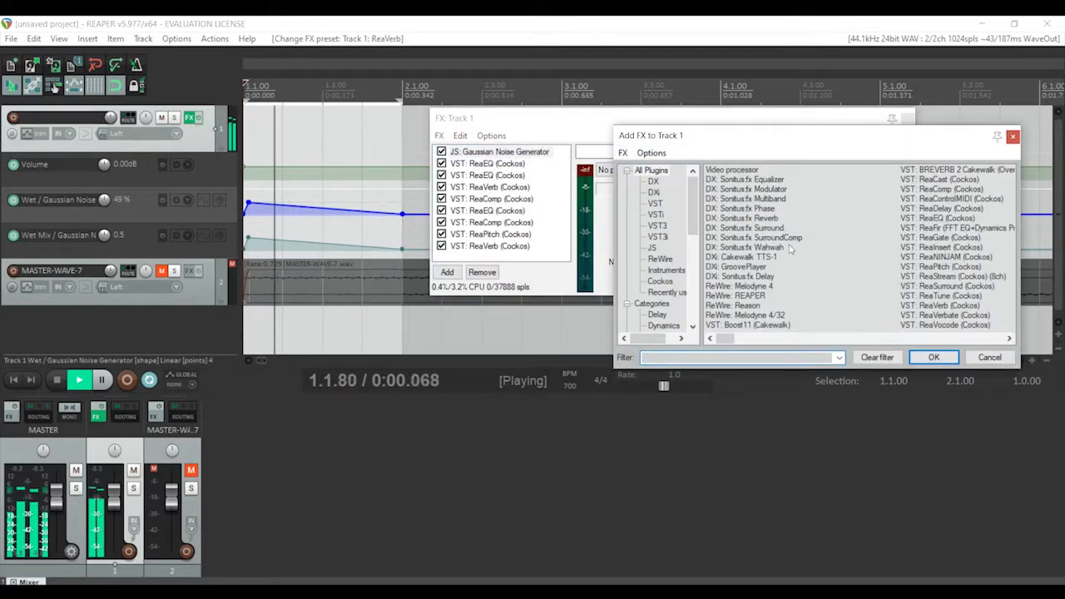
type("wav")
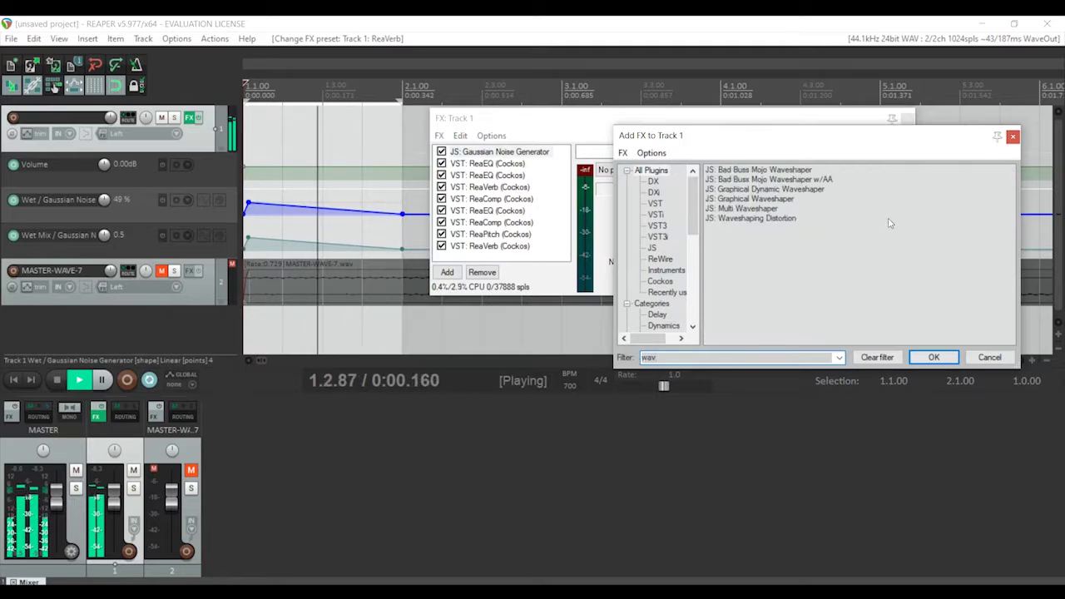
double_click(772, 202)
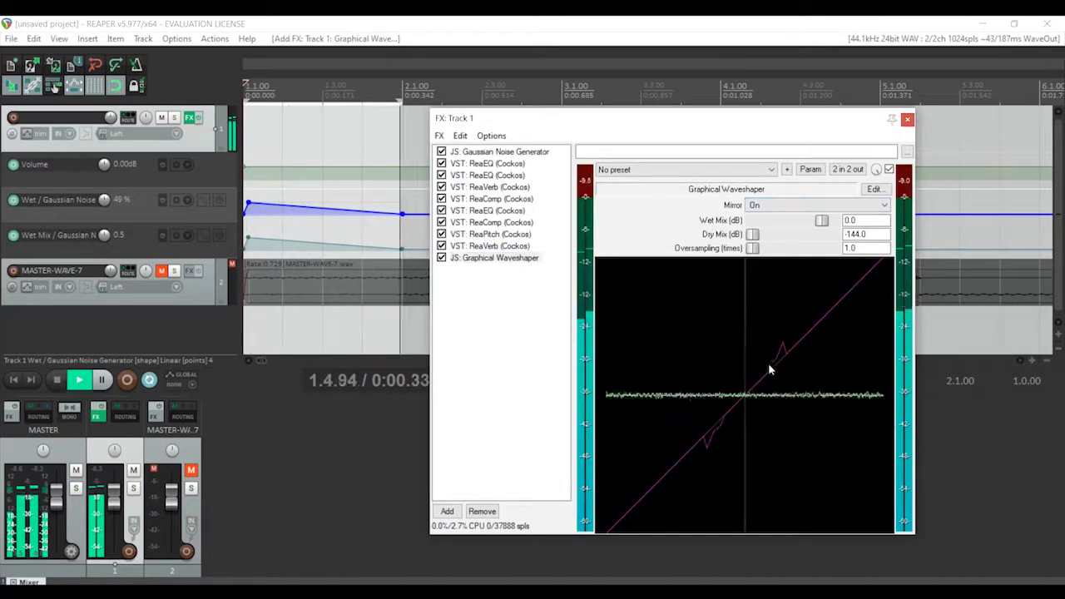
Draw a mirrored custom curve in the Graphical Waveshaper that sags below the diagonal through the mid levels
left_click(726, 437)
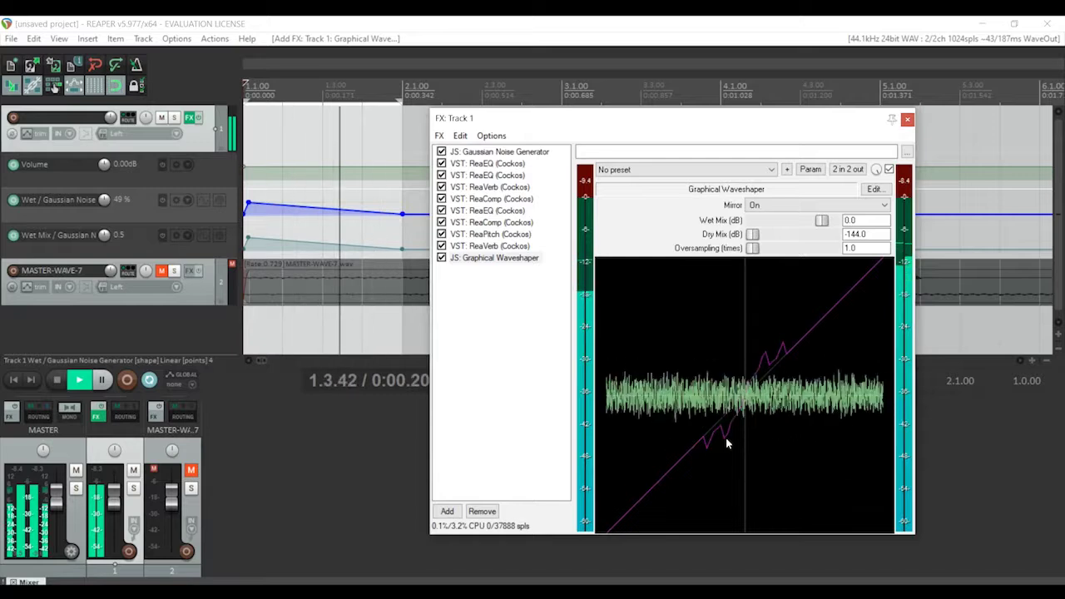
left_click(757, 390)
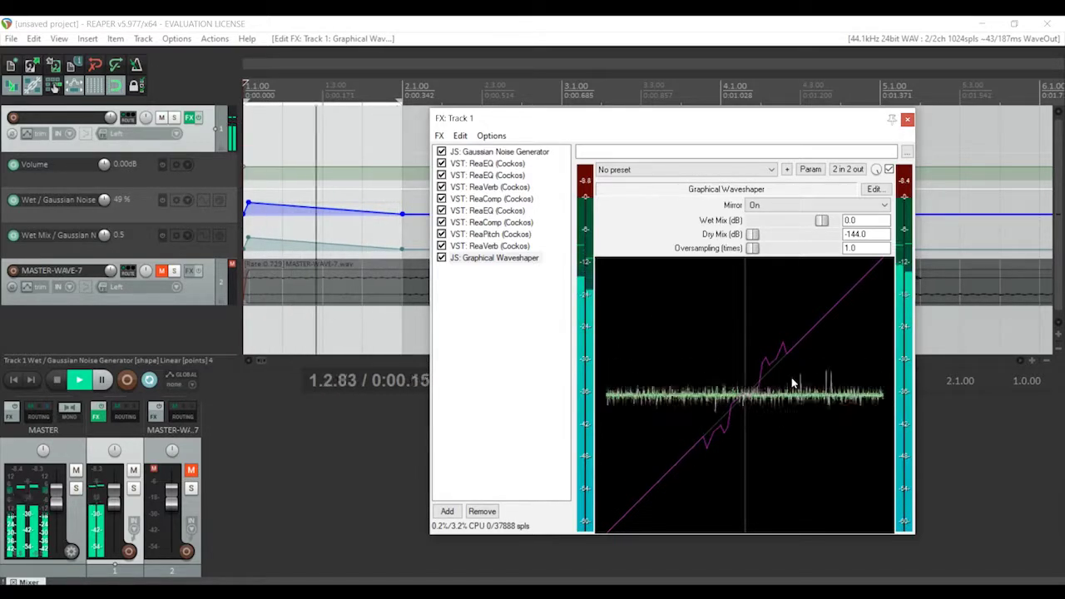
left_click(835, 313)
mouse_move(835, 315)
left_mouse_down()
mouse_move(810, 367)
mouse_move(747, 398)
mouse_move(789, 374)
left_mouse_up()
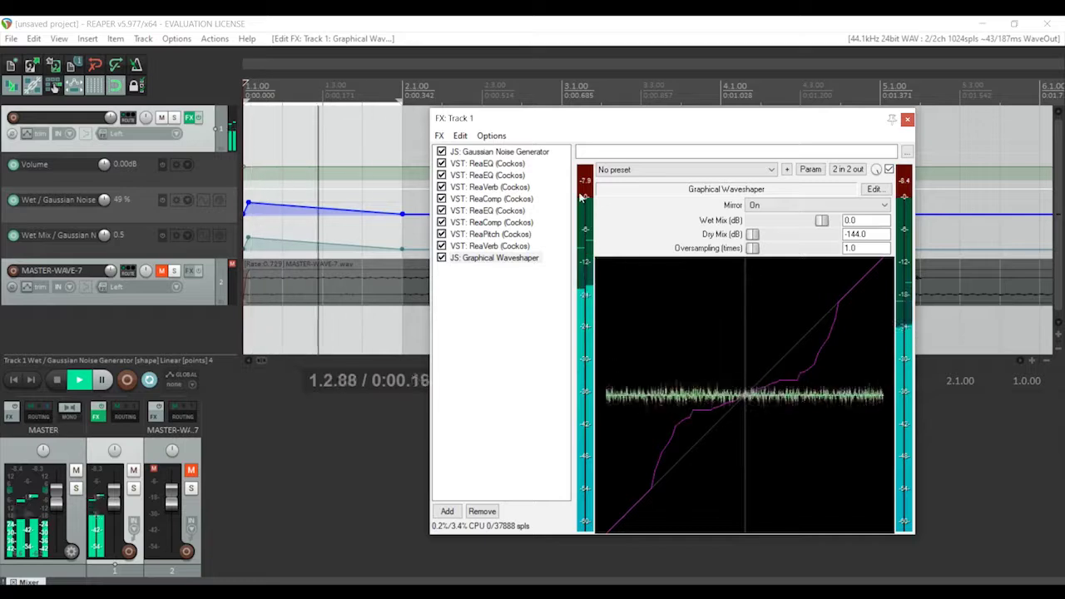
Append the JS Multi Waveshaper to the chain with waveshaper Type 3 and a drive of 53.8%
left_click(440, 134)
left_click(453, 152)
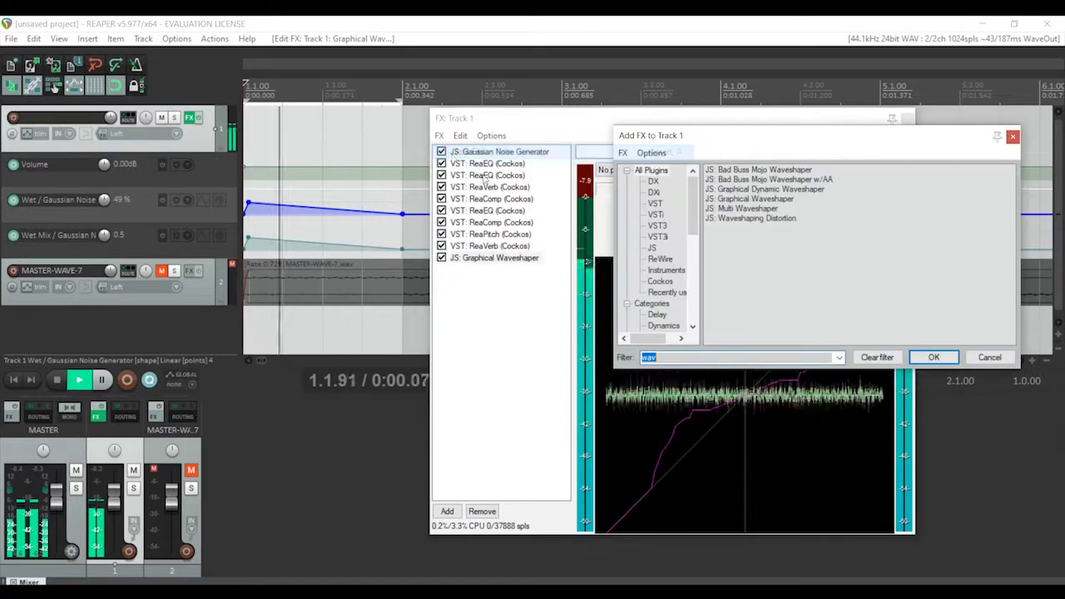
double_click(760, 209)
left_click(778, 222)
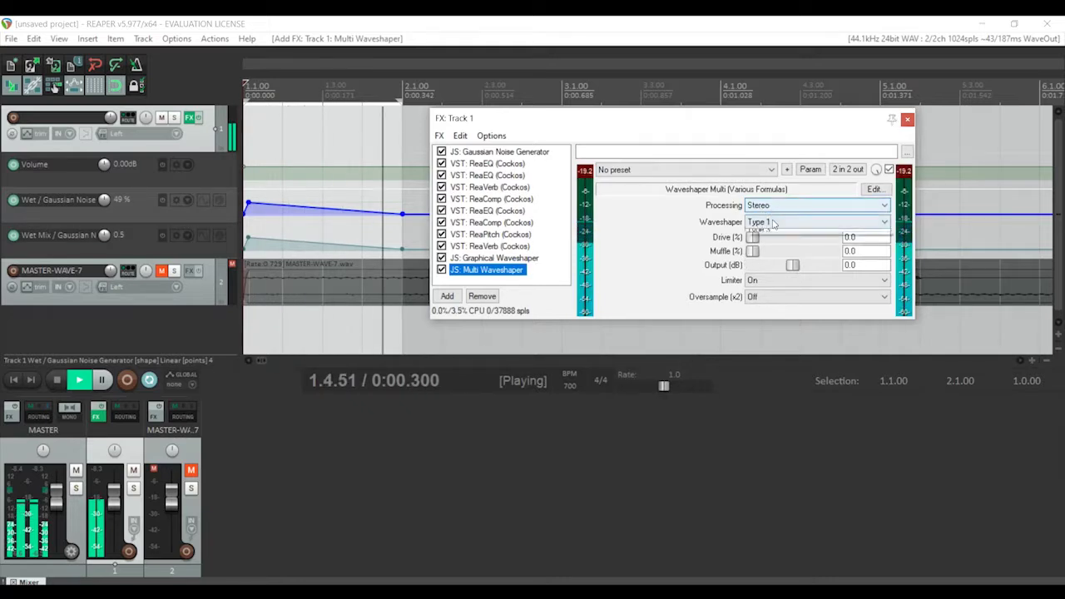
left_click(770, 251)
left_click_drag(753, 237, 795, 238)
left_click(816, 205)
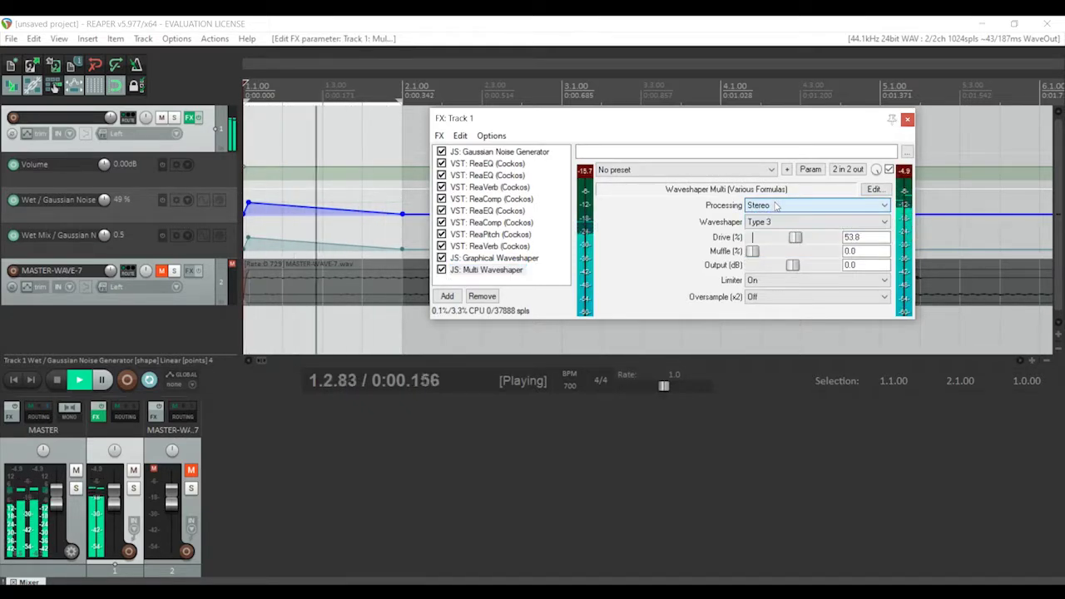
Add the JS Avocado Ducking Glitch Generator at the end of the chain and stop playback
left_click(440, 135)
left_click(464, 150)
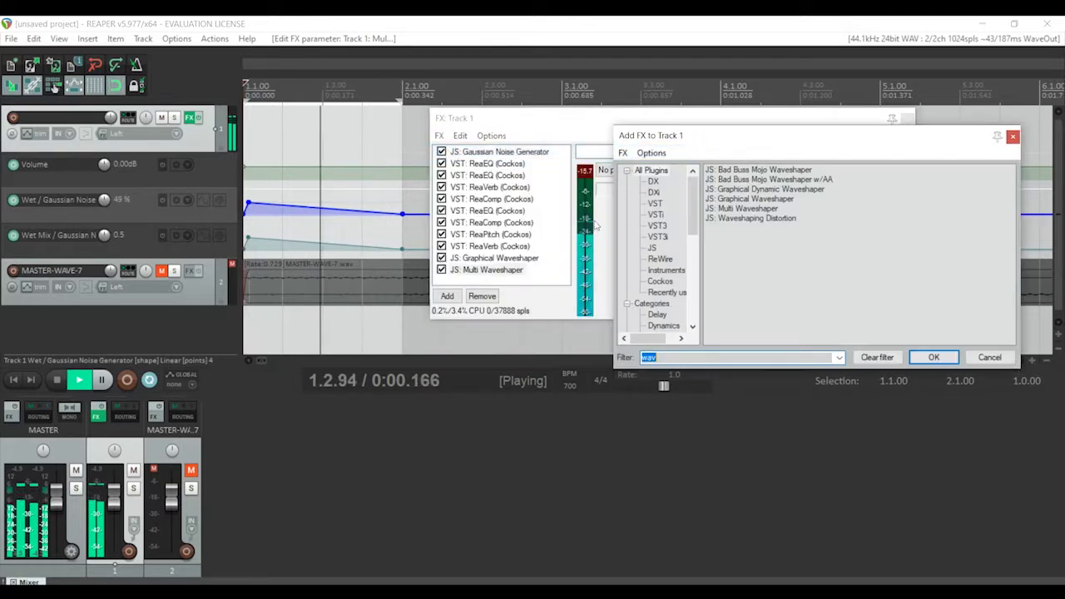
type("glit")
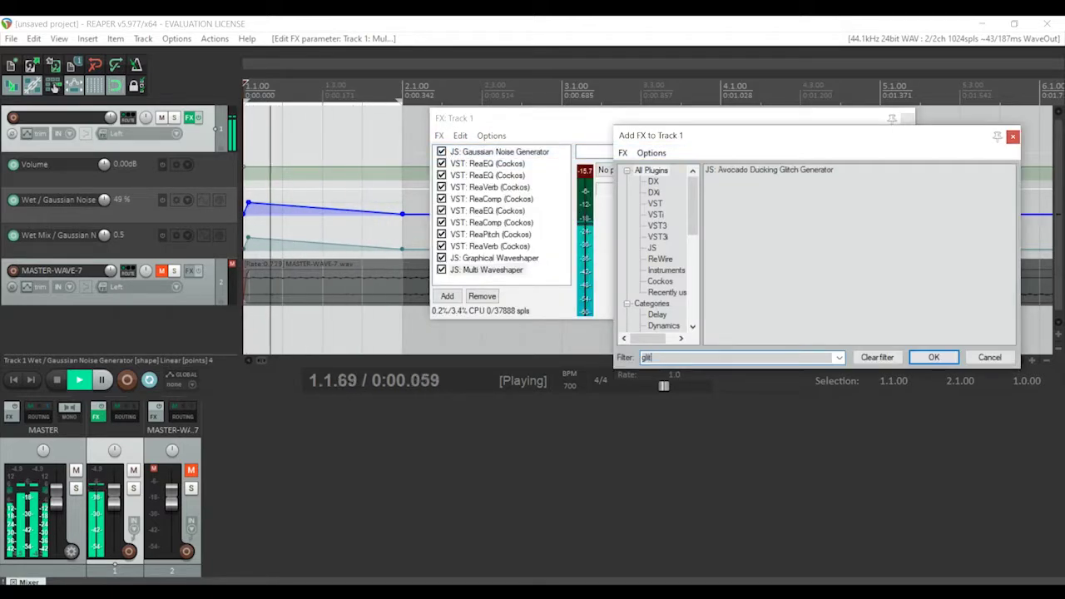
double_click(770, 170)
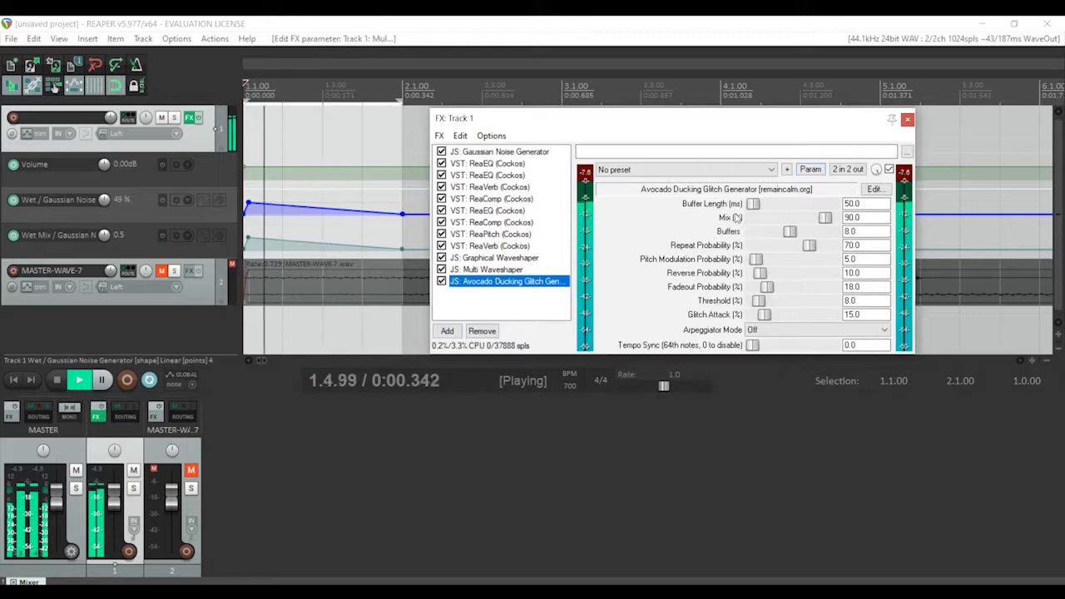
key("space")
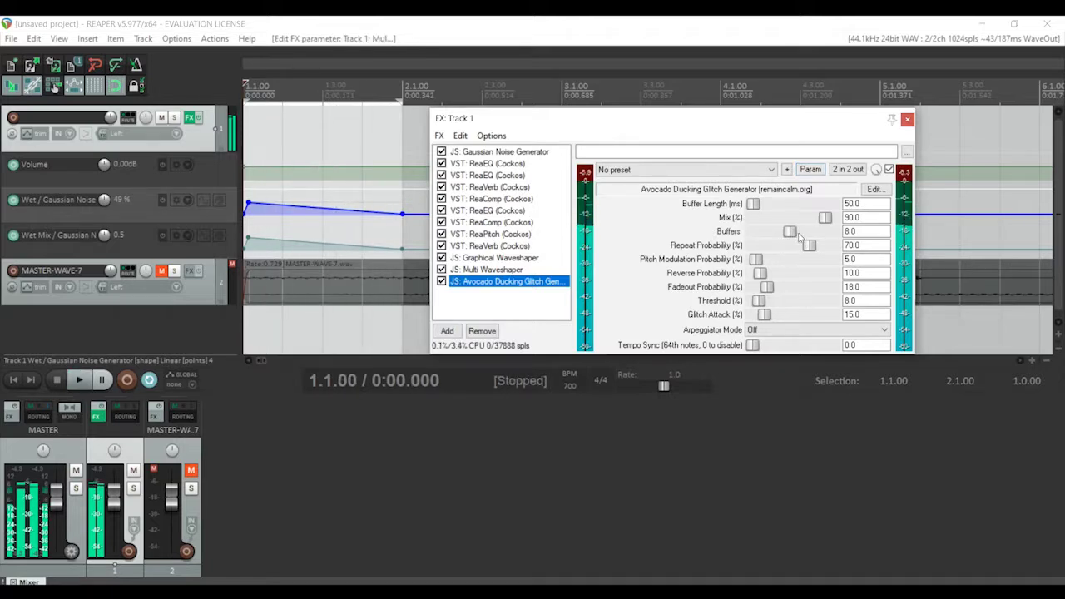
key("XF86AudioMute")
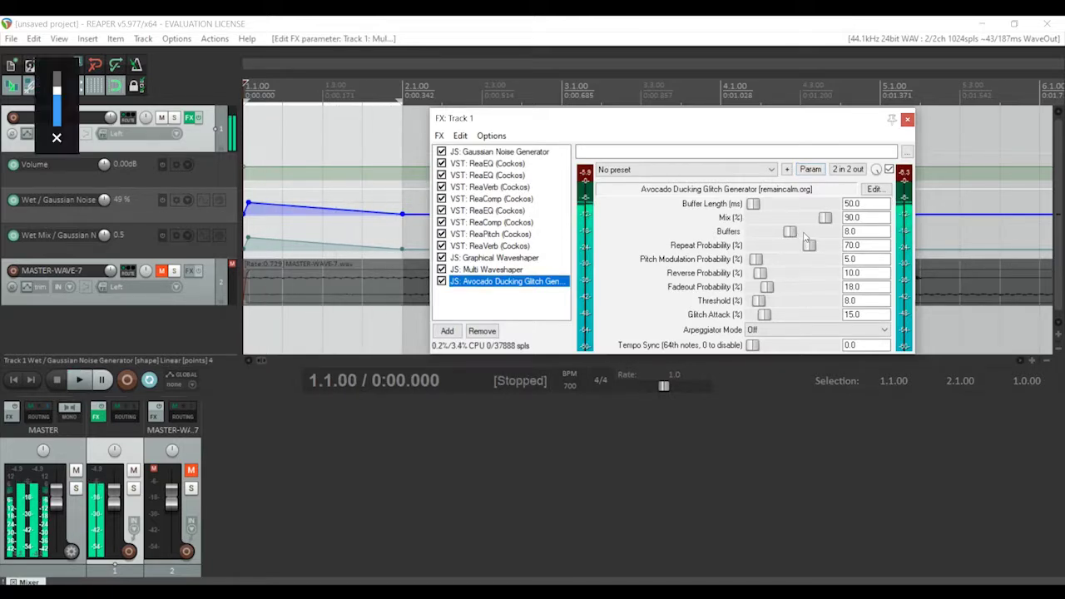
Raise the Buffers slider maximum to 420 in the avocado_glitch script, set Buffers to 420 and start looped playback
left_click(865, 231)
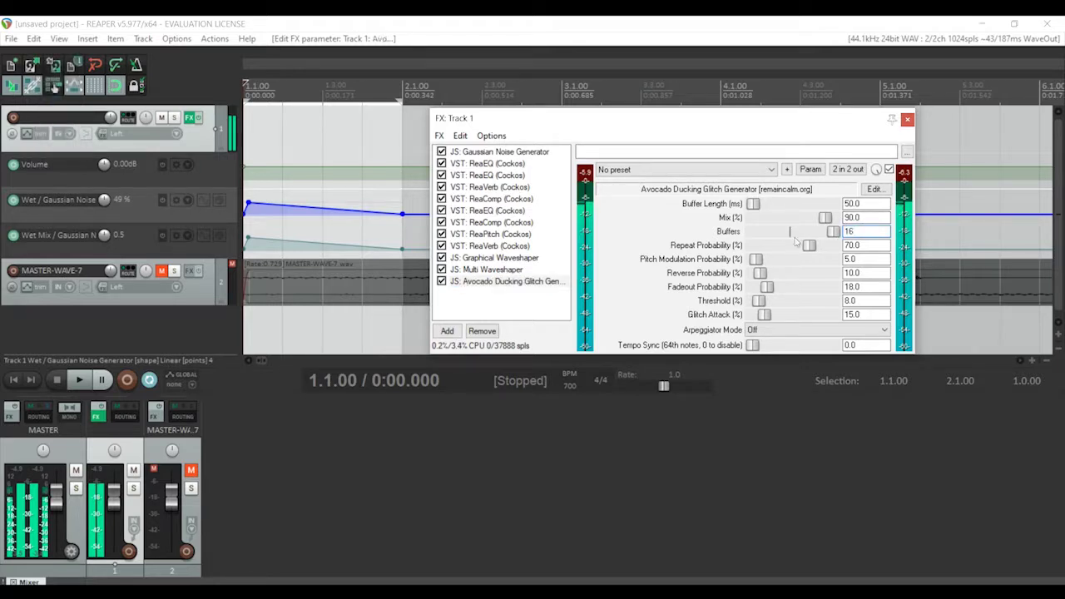
left_click(873, 189)
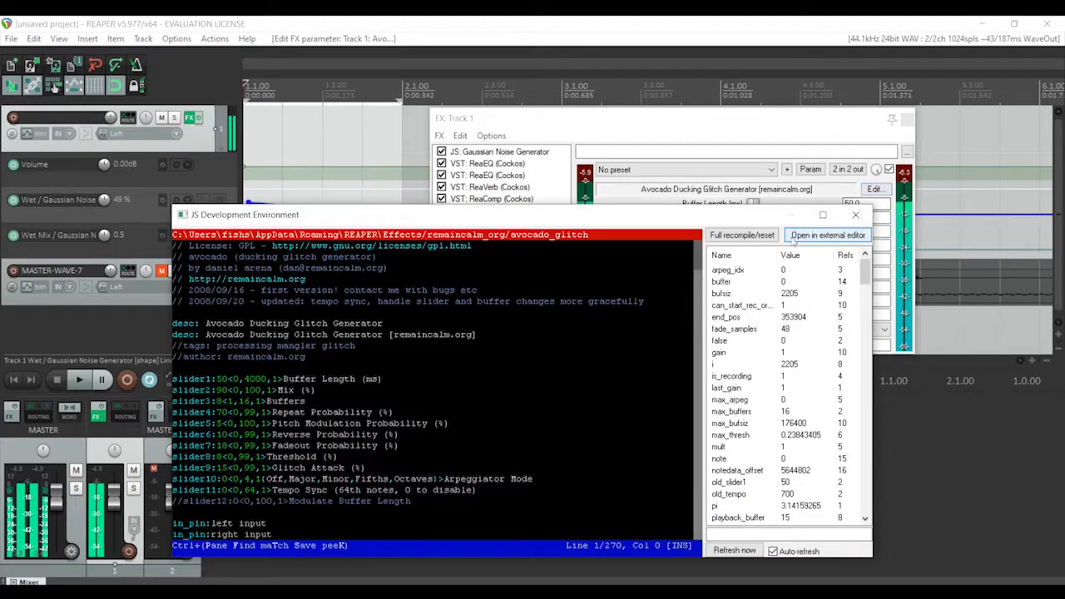
left_click(797, 235)
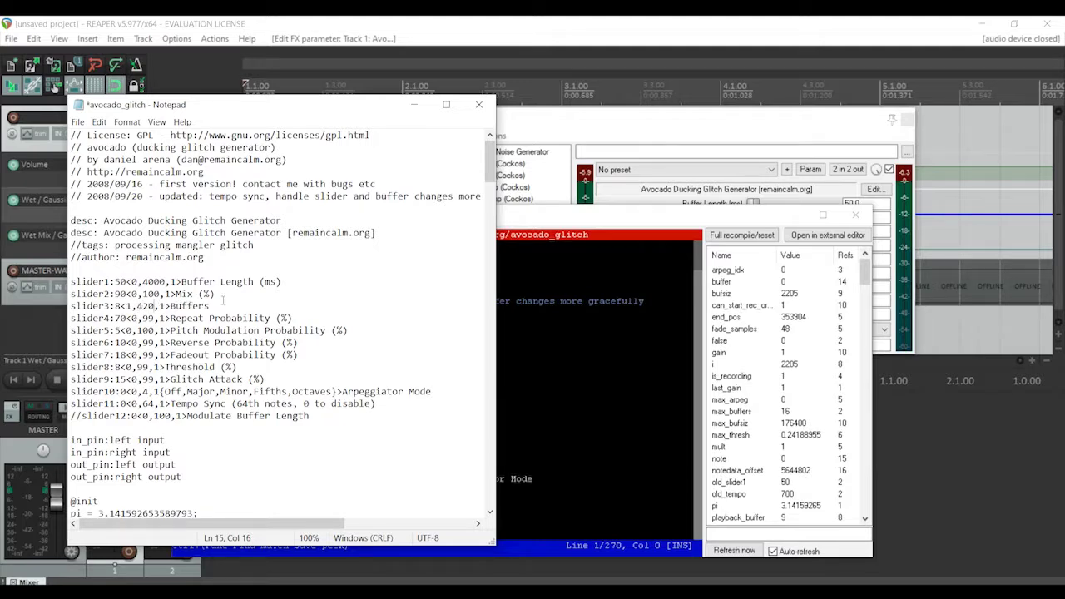
left_click(478, 104)
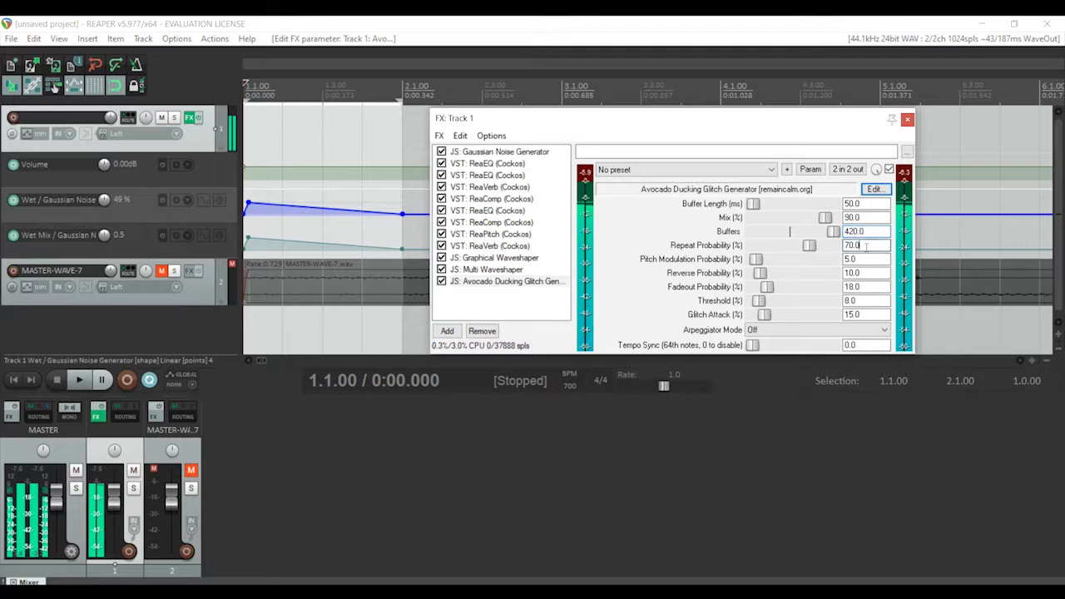
key("XF86AudioLowerVolume")
key("space")
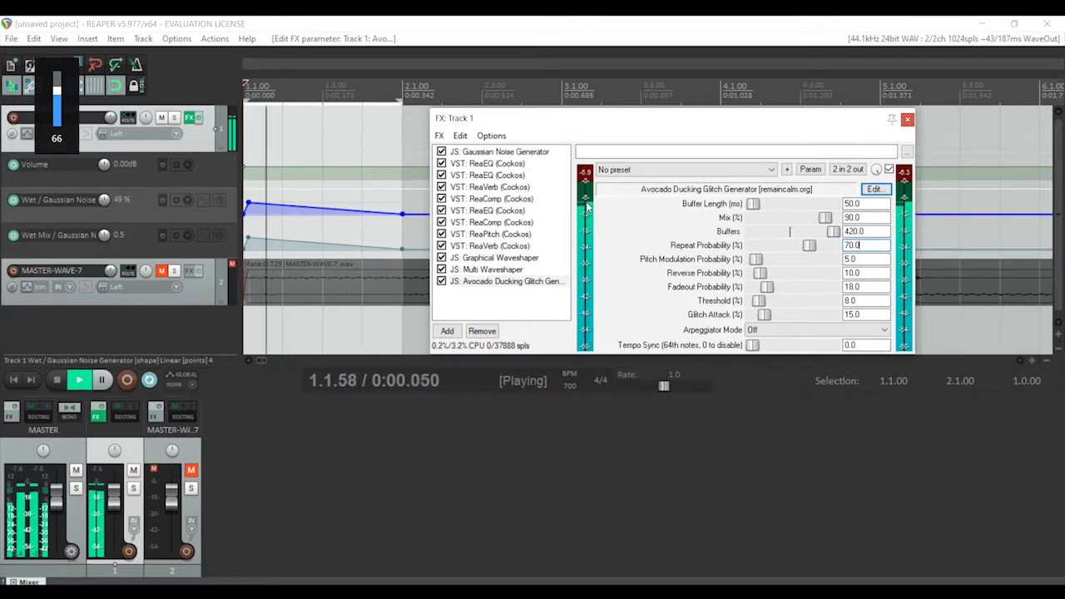
Reopen the avocado_glitch script in the external editor to check the slider definitions, and close it again
left_click(873, 189)
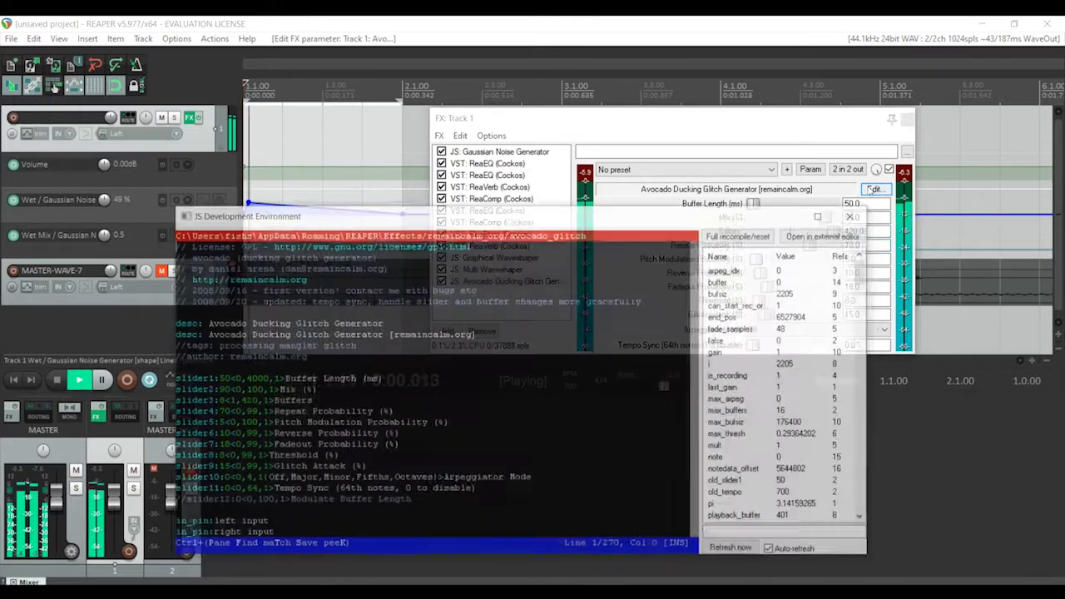
left_click(800, 237)
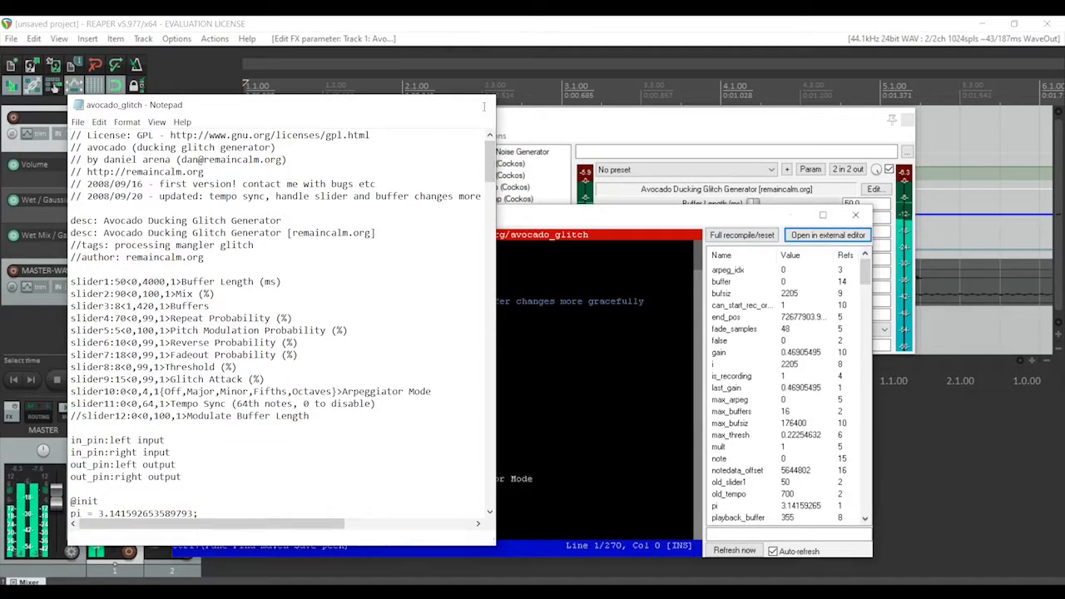
key("alt+F4")
key("alt+Tab")
left_click(858, 214)
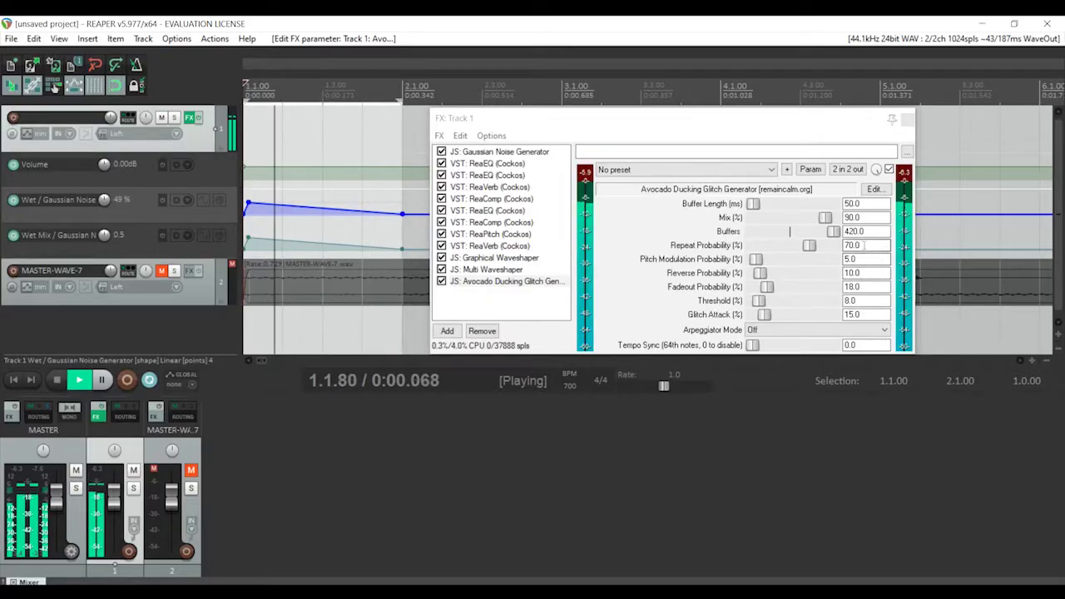
key("space")
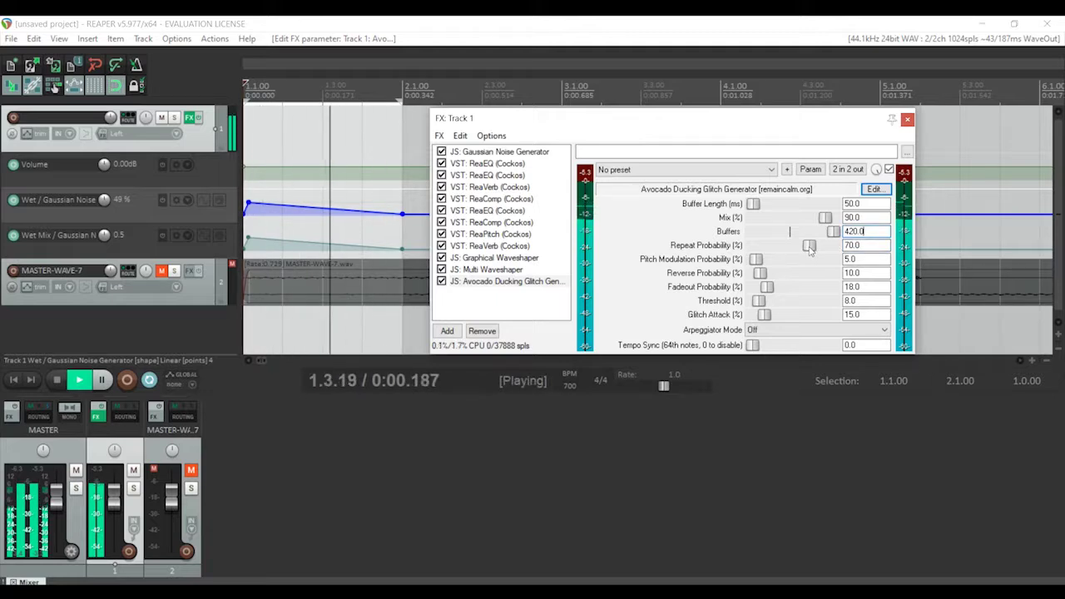
Set the glitch generator's Repeat Probability to 99%, Pitch Modulation Probability to 100%, and Reverse Probability, Fadeout Probability, Threshold and Glitch Attack to 0%
left_click_drag(810, 246, 832, 258)
left_click_drag(752, 245, 834, 245)
left_click_drag(761, 273, 753, 300)
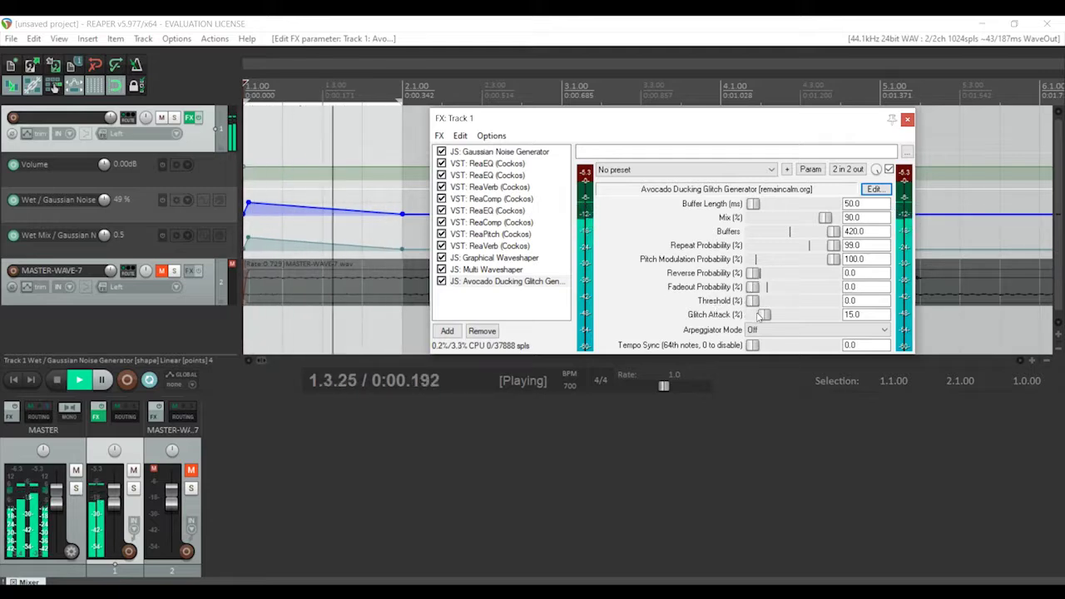
left_click_drag(833, 315, 752, 315)
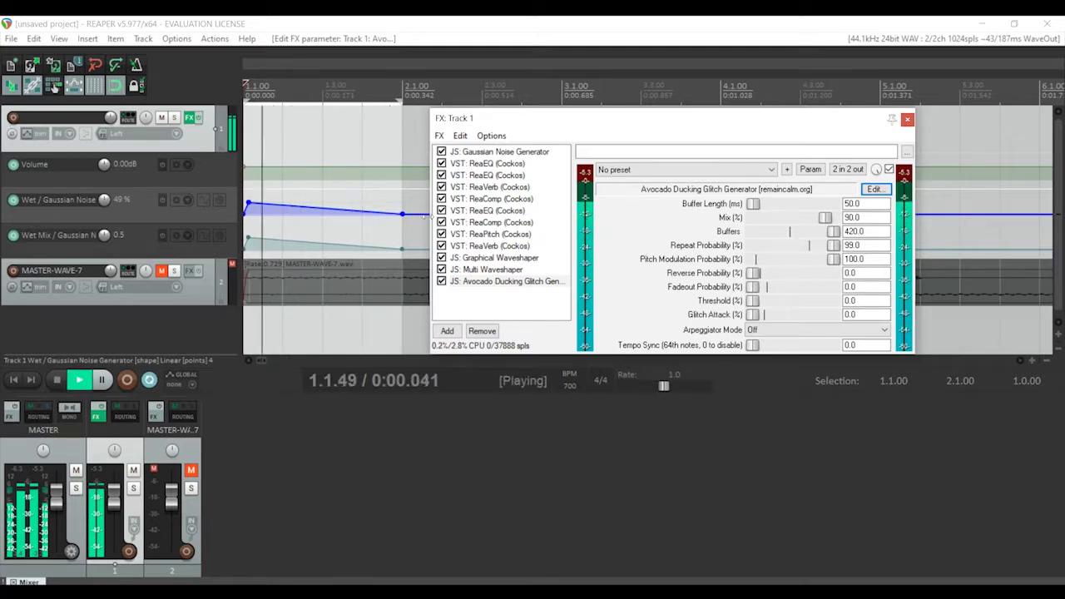
Extend the loop selection to 2.2.00 and set the glitch generator's Buffer Length to 10 ms
left_click_drag(402, 197, 436, 100)
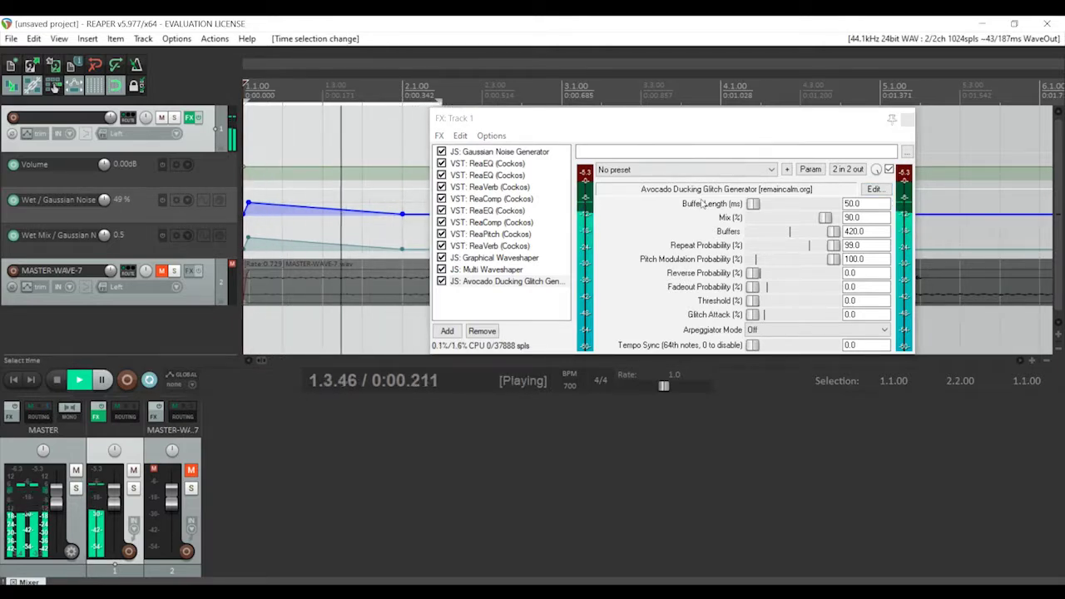
left_click_drag(753, 204, 785, 205)
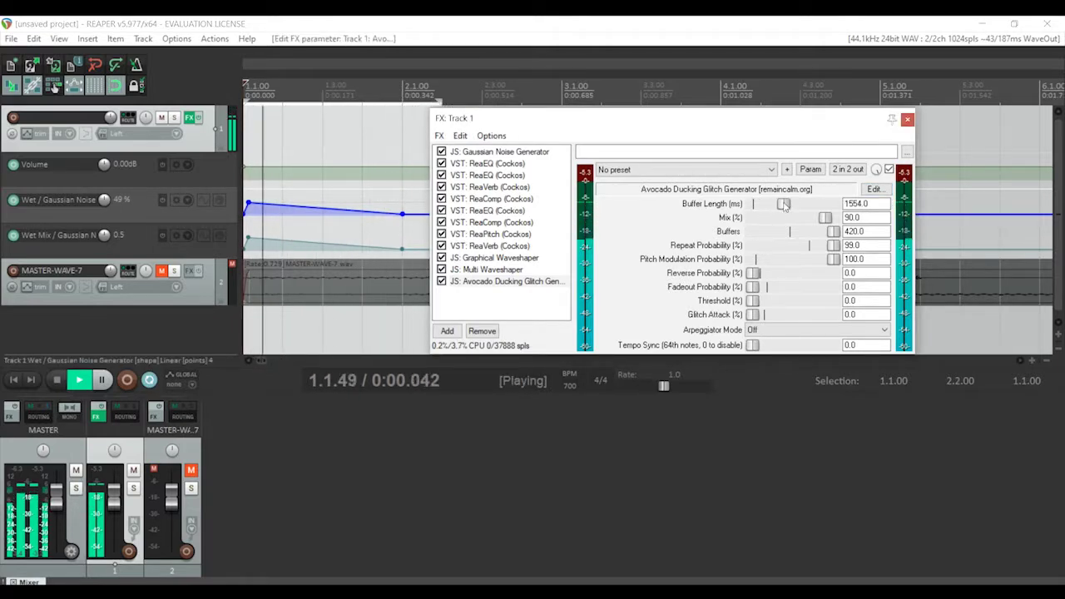
double_click(861, 204)
type("1")
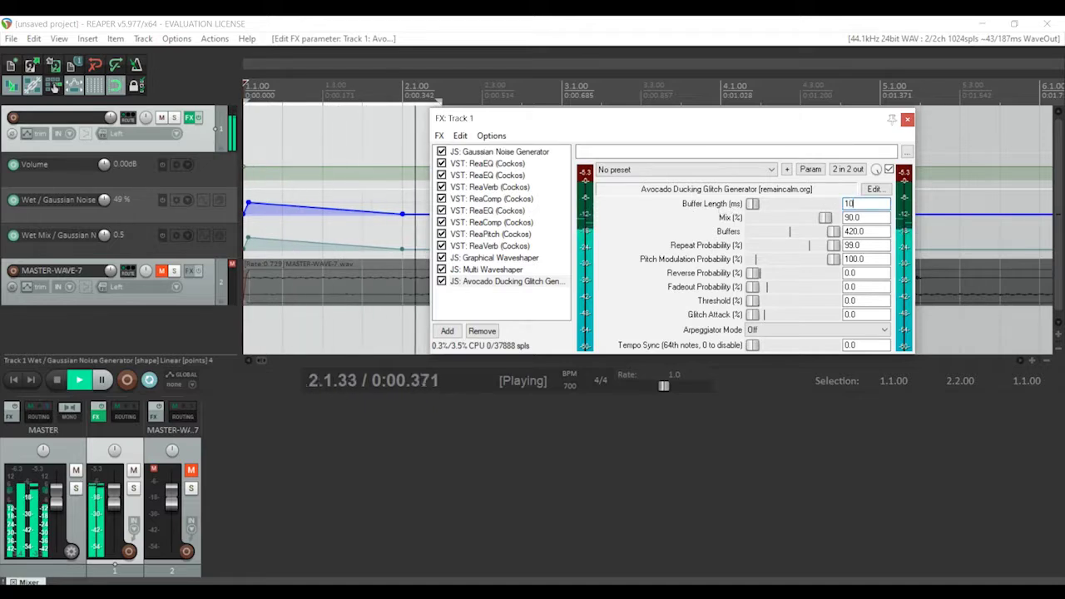
type("0")
Set the glitch generator's Buffers to 8 and its Mix to 100%
left_click(865, 315)
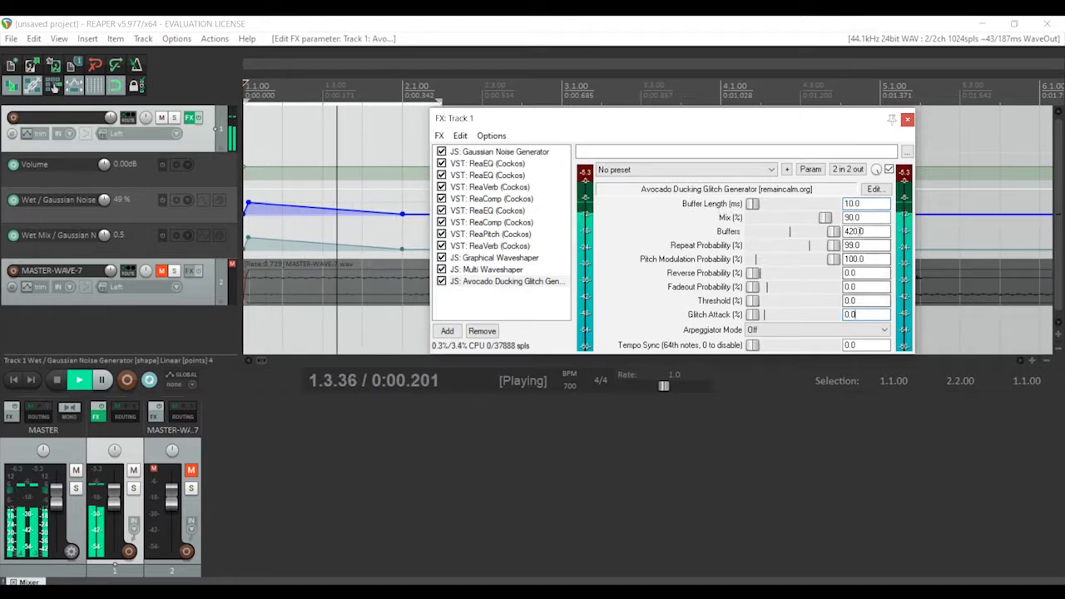
type("8")
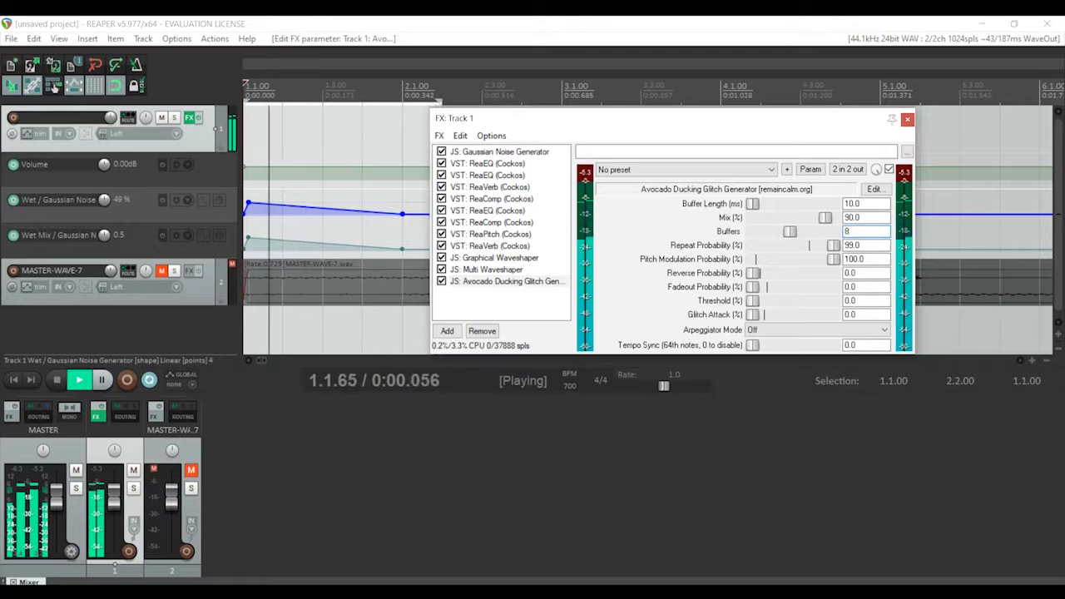
left_click(849, 217)
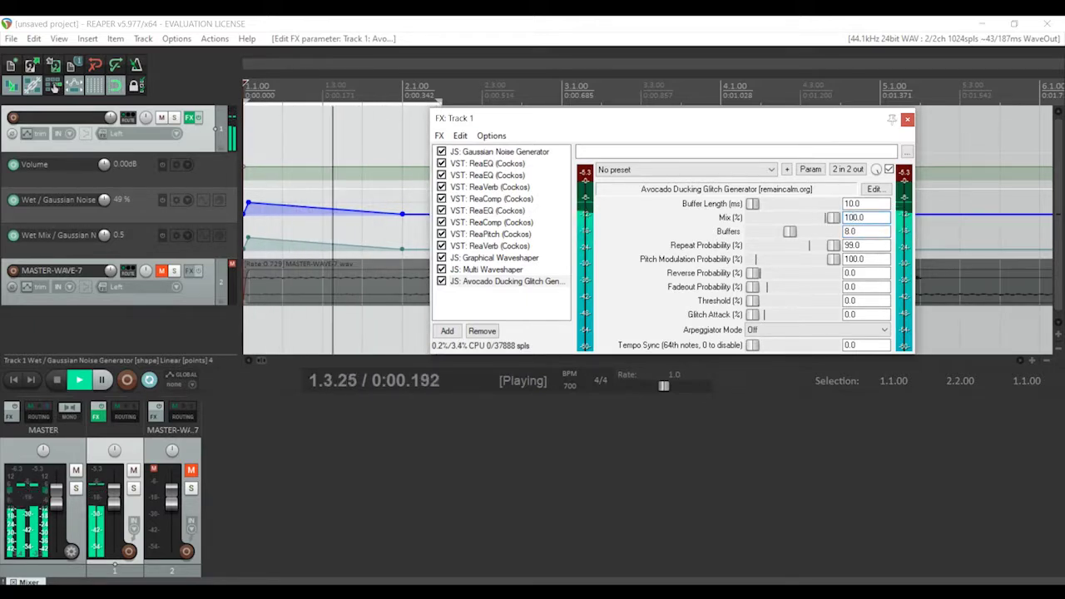
Set the glitch generator's Arpeggiator Mode to Minor and its Buffer Length to 0 ms
left_click(814, 330)
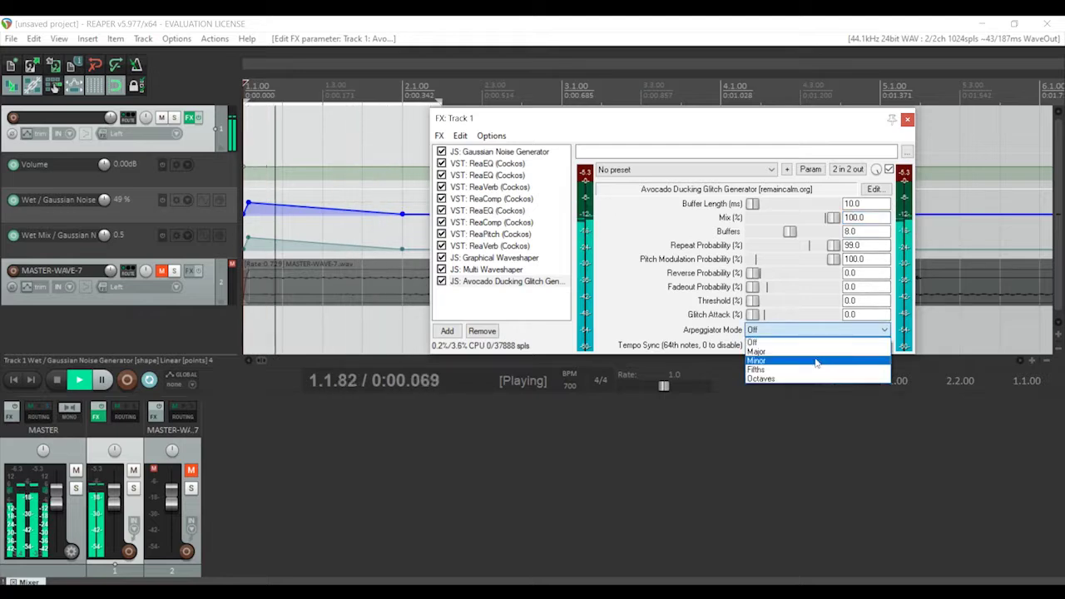
left_click(816, 362)
left_click_drag(753, 344, 707, 350)
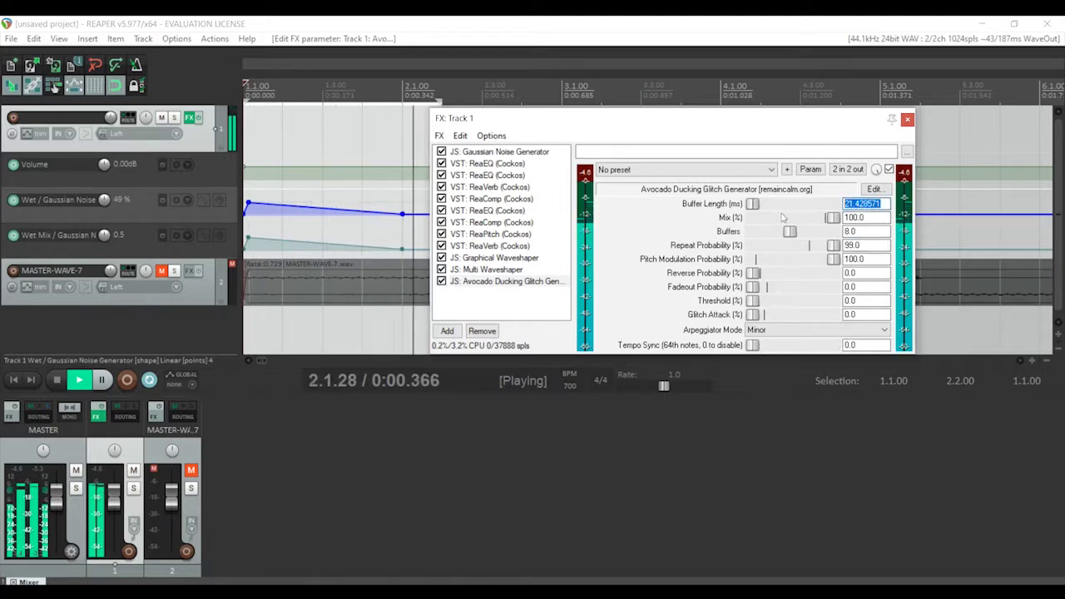
type("0")
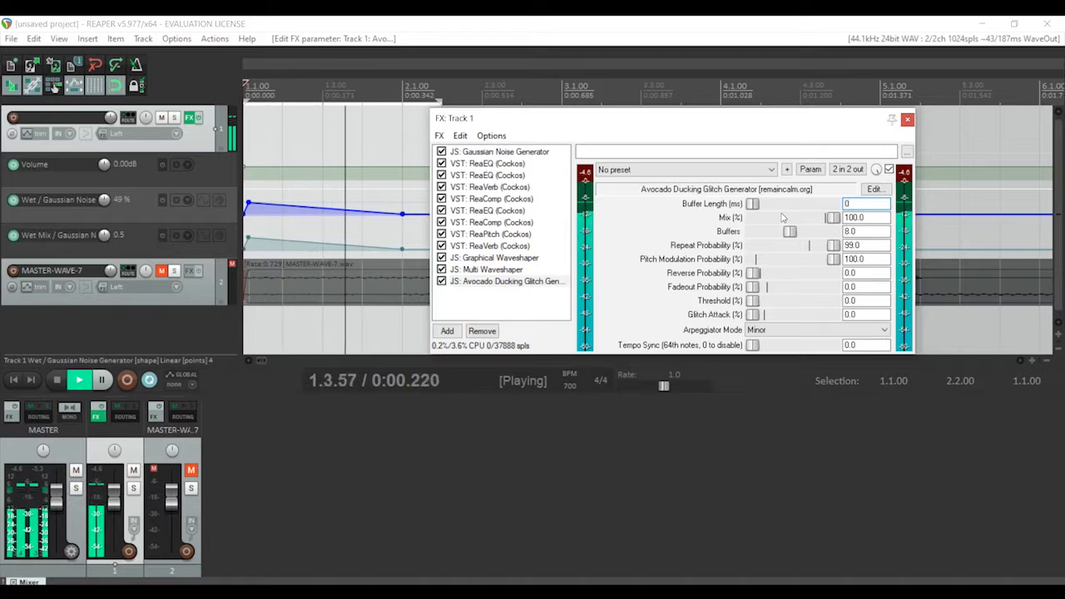
Copy the Avocado Ducking Glitch Generator and paste five duplicates at the end of Track 1's effect chain
left_click(530, 284)
key("ctrl+c")
key("ctrl+v")
key("ctrl+v")
key("ctrl+v")
key("ctrl+v")
key("ctrl+v")
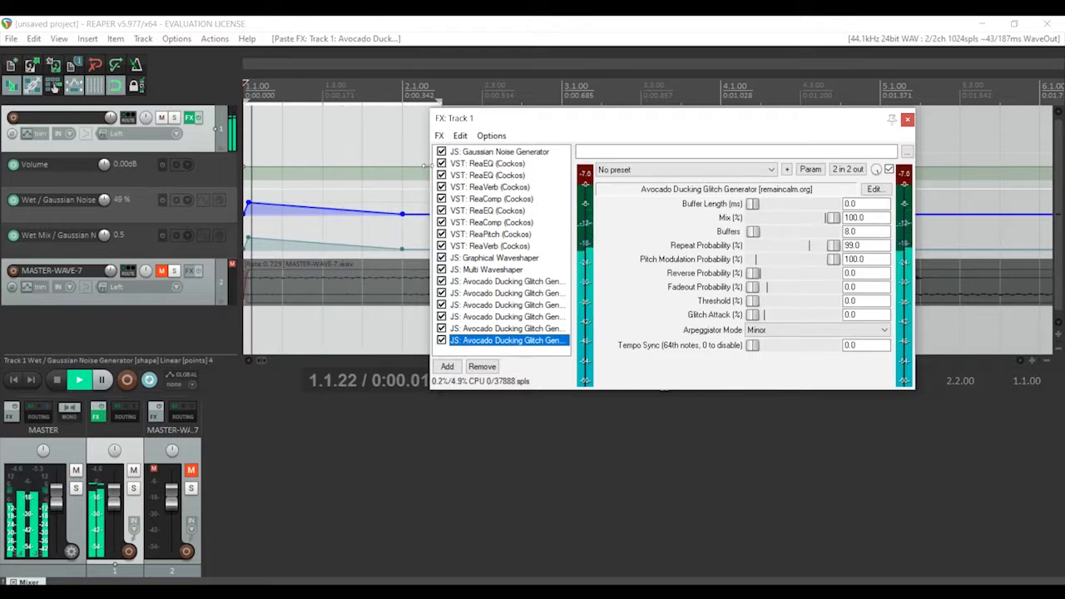
Place the edit cursor at 2.1.00, then close Track 1's effect chain window and stop playback
left_click(403, 215)
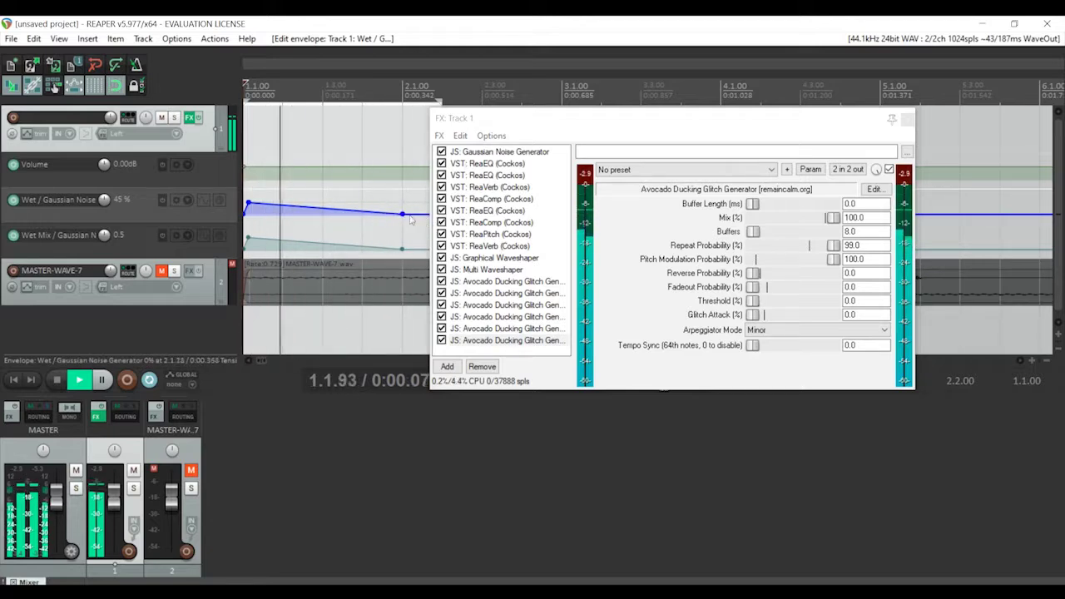
left_click(404, 216)
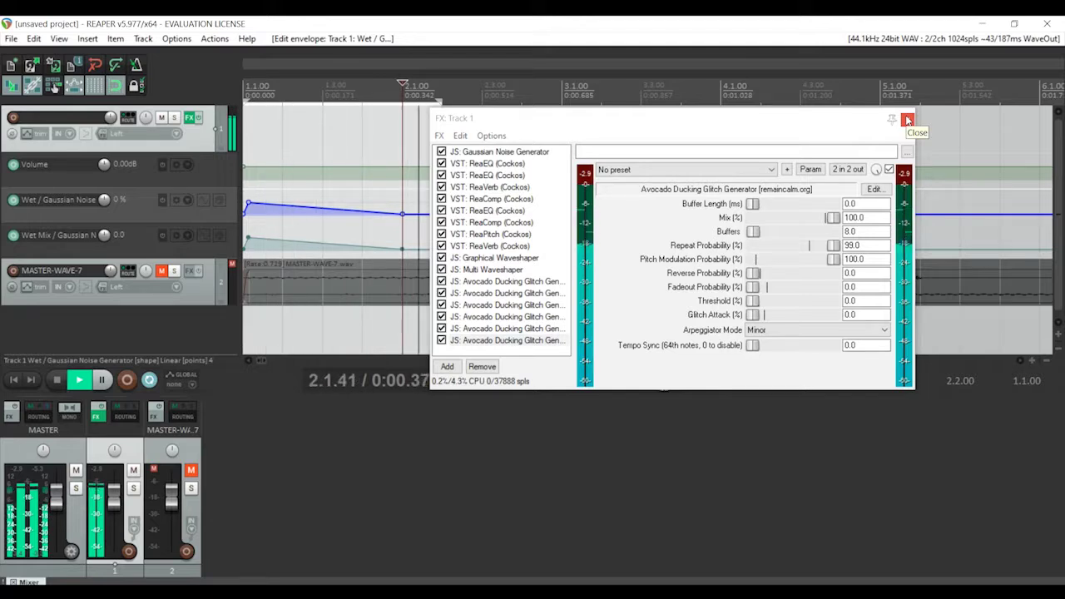
left_click(908, 121)
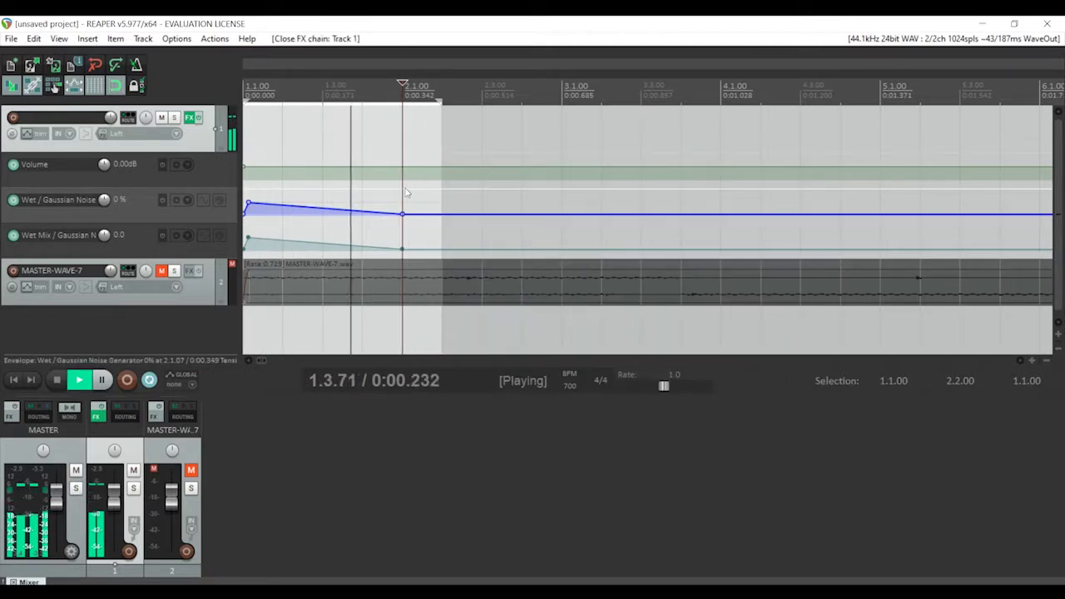
key("space")
key("XF86AudioMute")
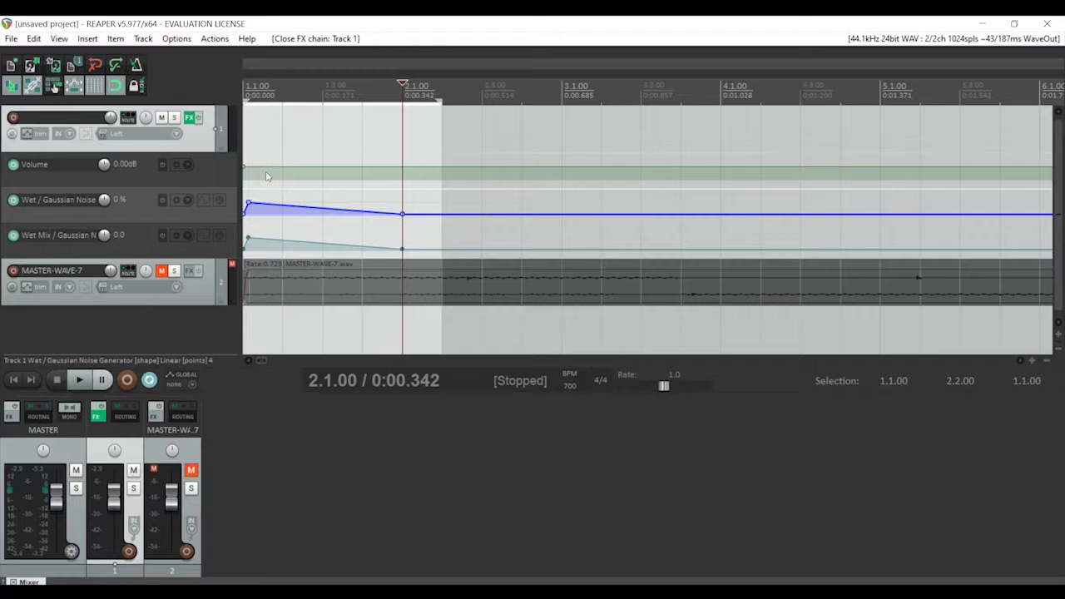
Examine the start and end points of the Gaussian Noise Generator's Wet and Wet Mix envelopes against the loop selection
mouse_move(404, 213)
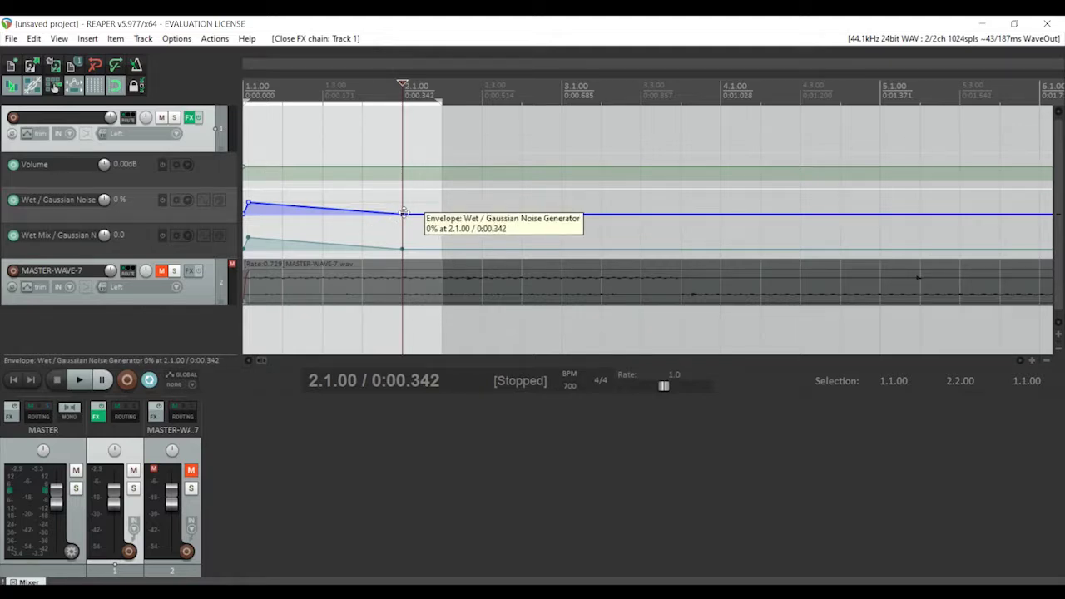
left_click(348, 235)
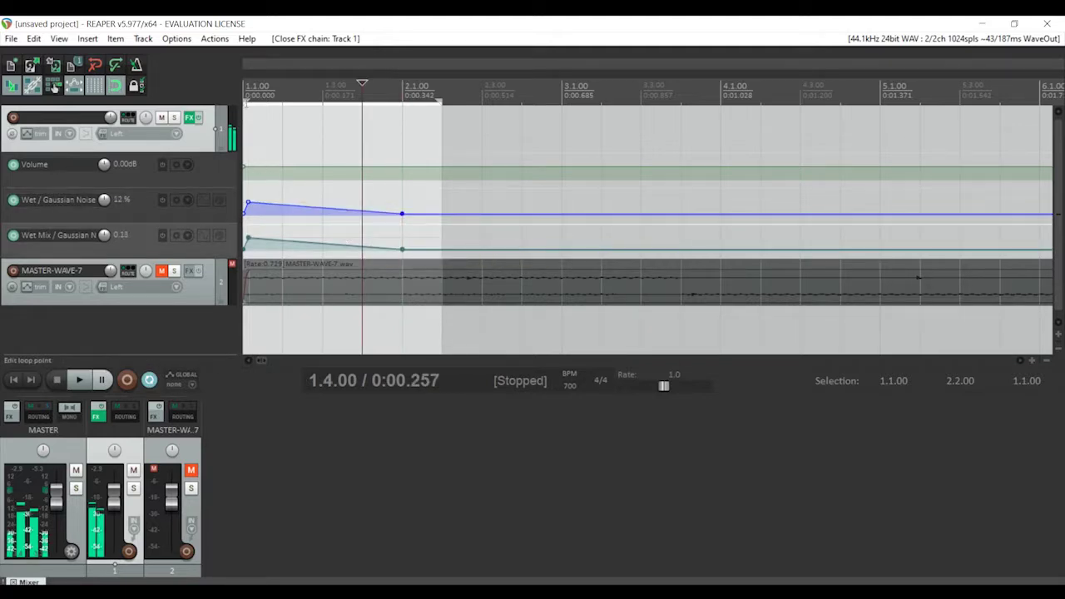
key("Home")
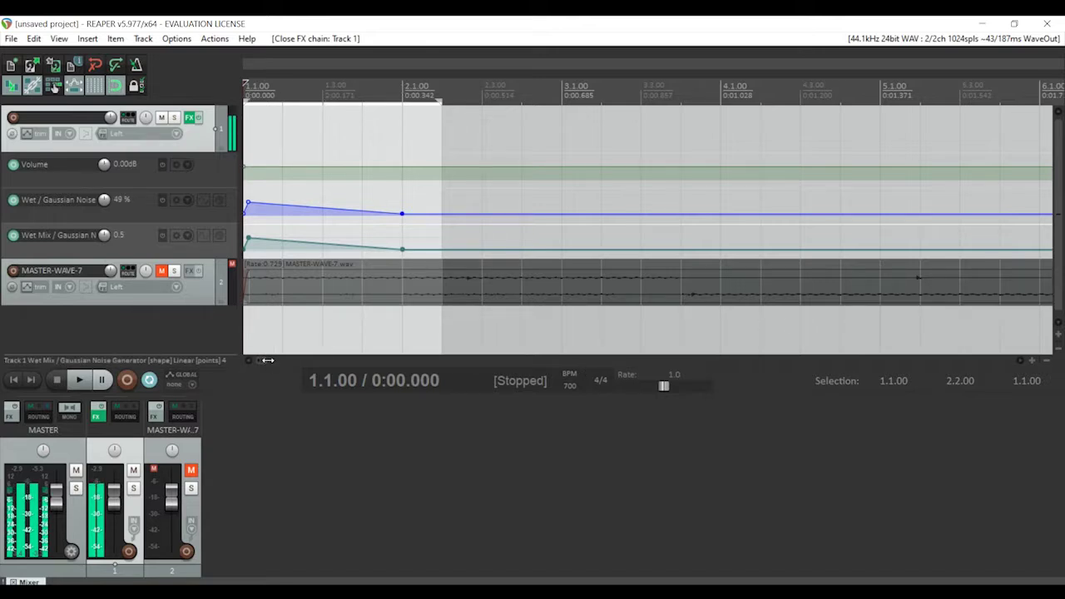
scroll(268, 359, "down", 3)
scroll(246, 365, "up", 5)
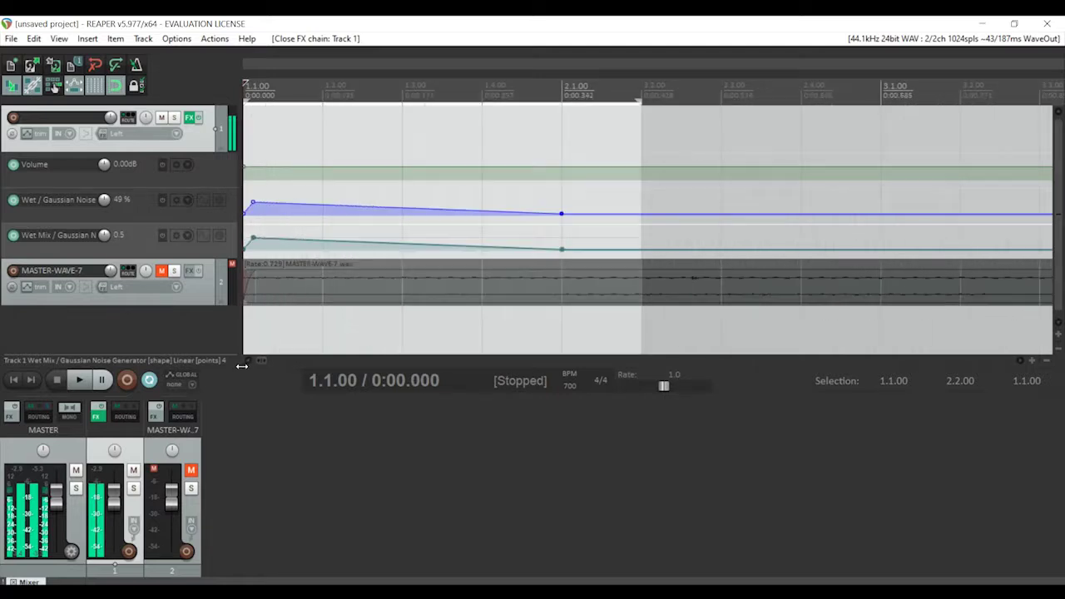
left_click(243, 248)
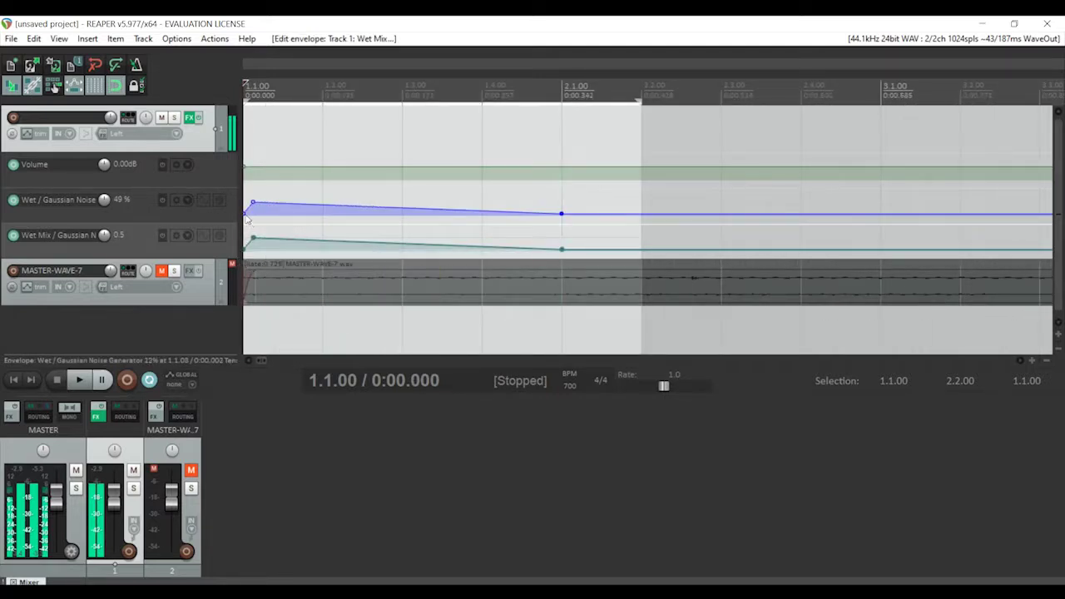
left_click(247, 218)
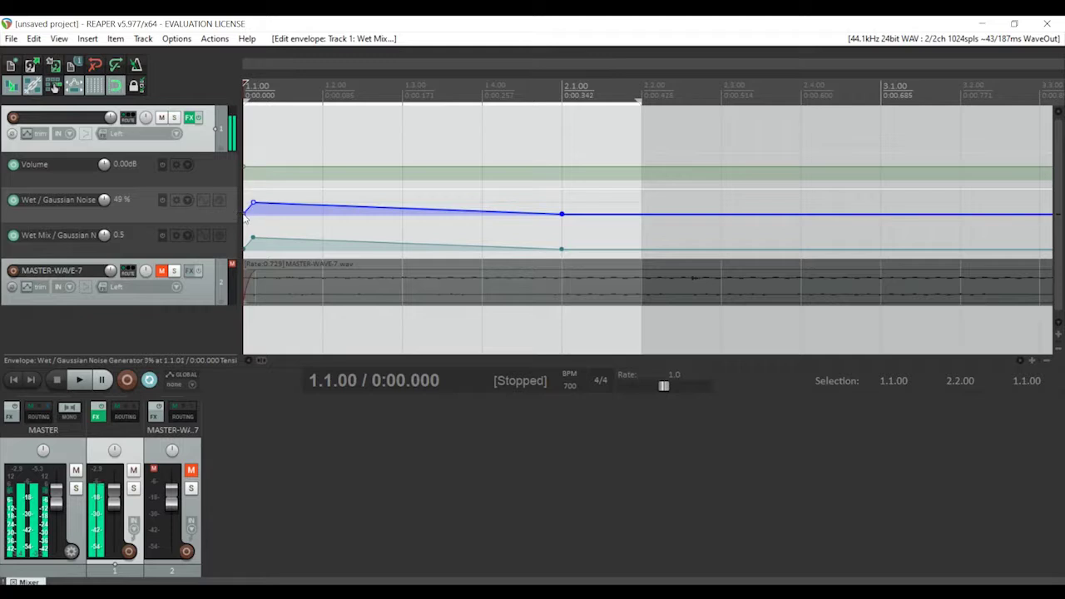
mouse_move(242, 211)
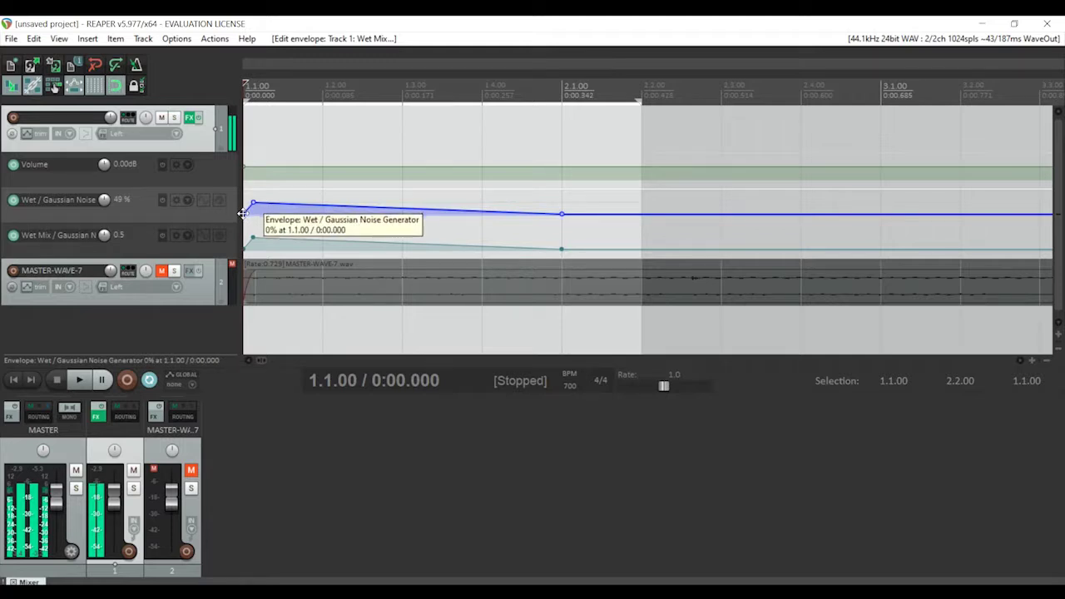
left_click(572, 83)
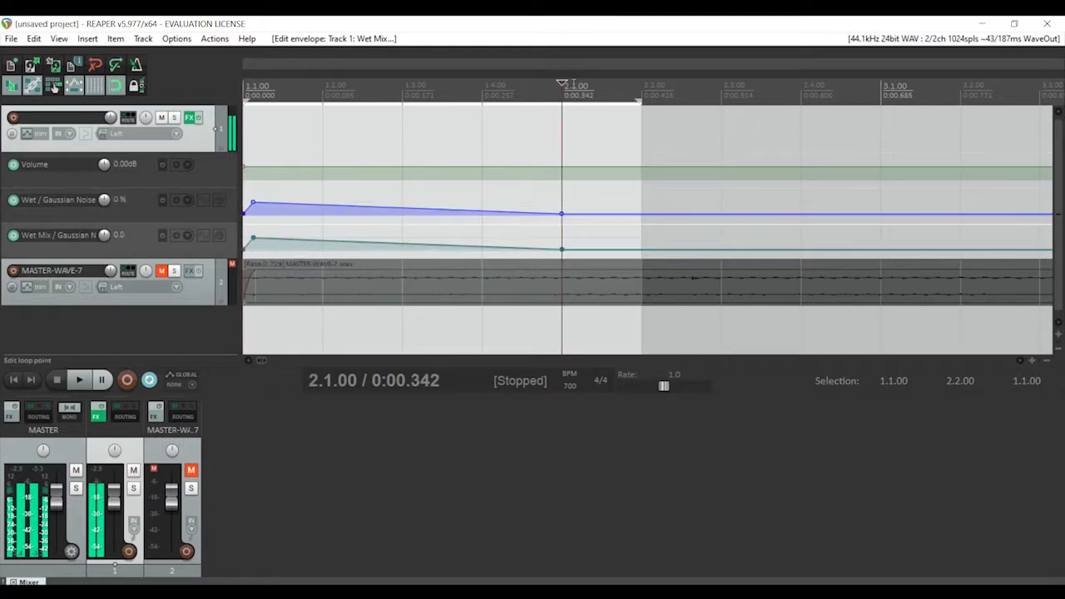
left_click(641, 86)
left_click(246, 82)
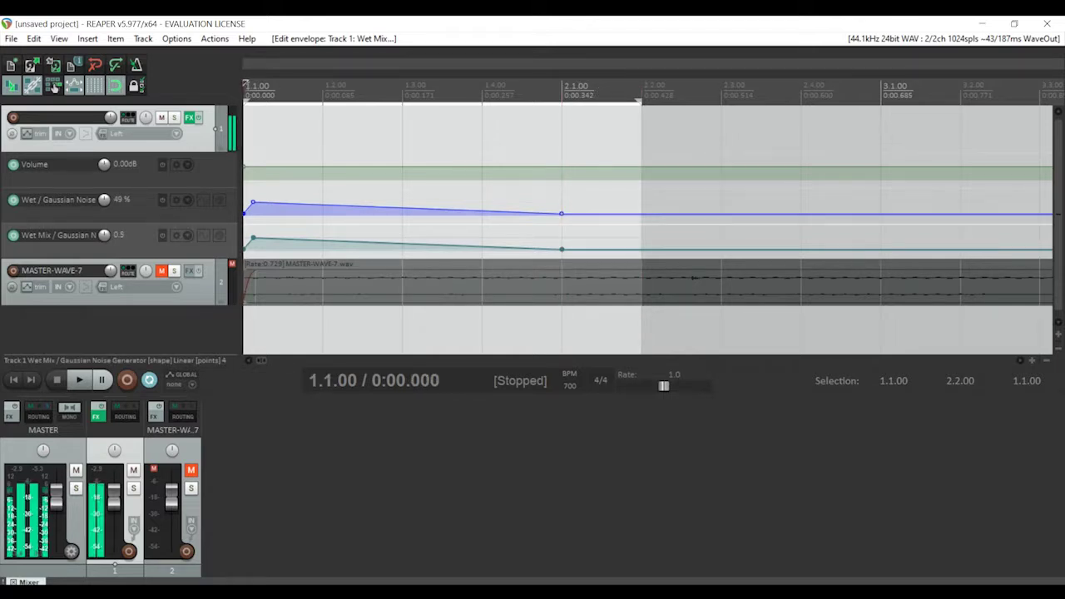
Show a Bypass automation envelope for the first ReaEQ in Track 1's effect chain
left_click(190, 121)
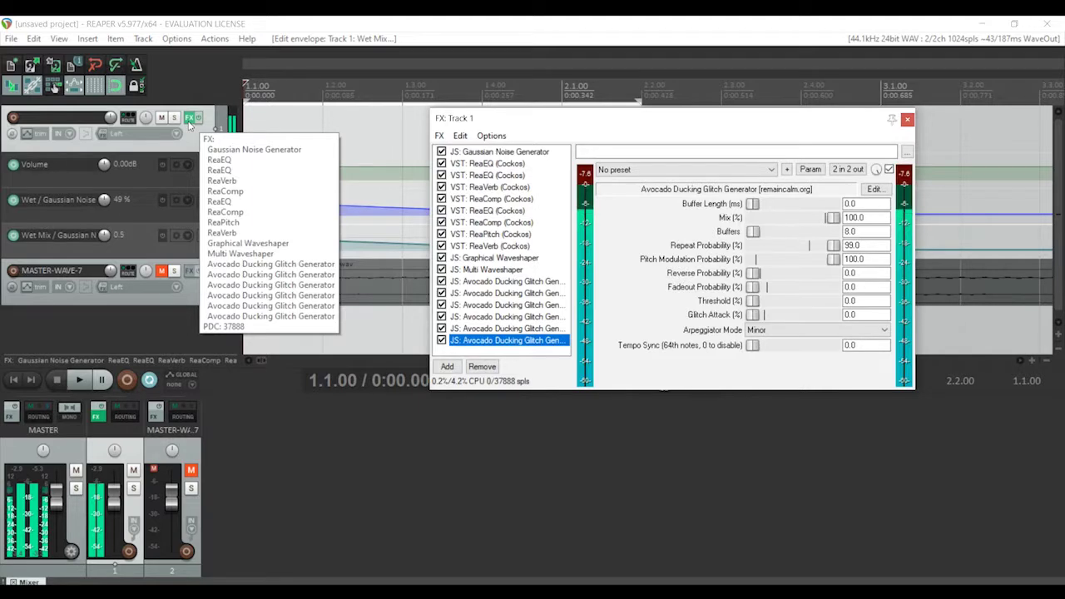
left_click(190, 122)
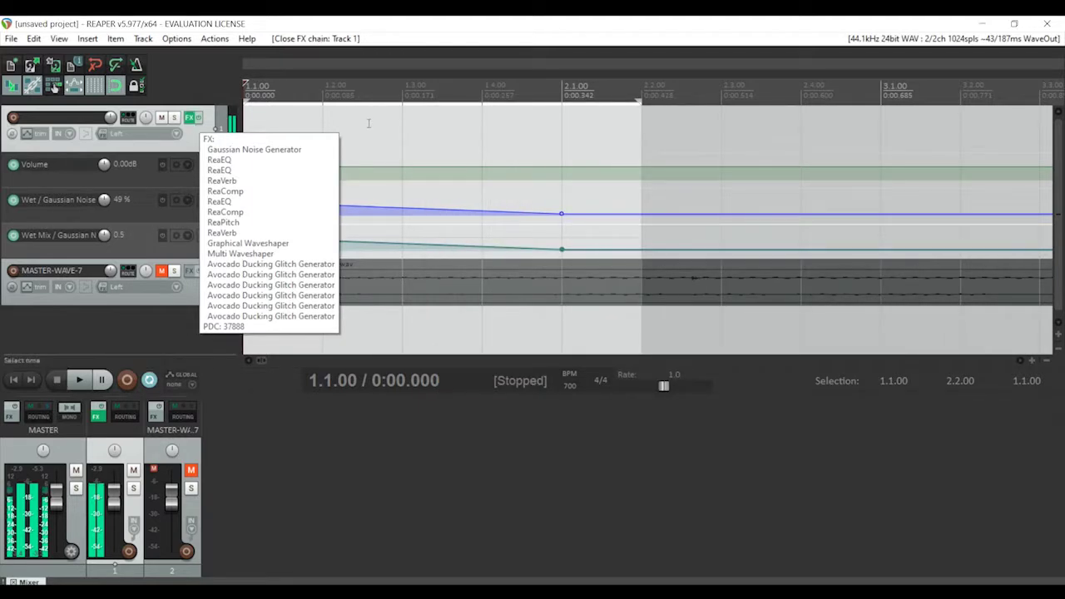
left_click(26, 134)
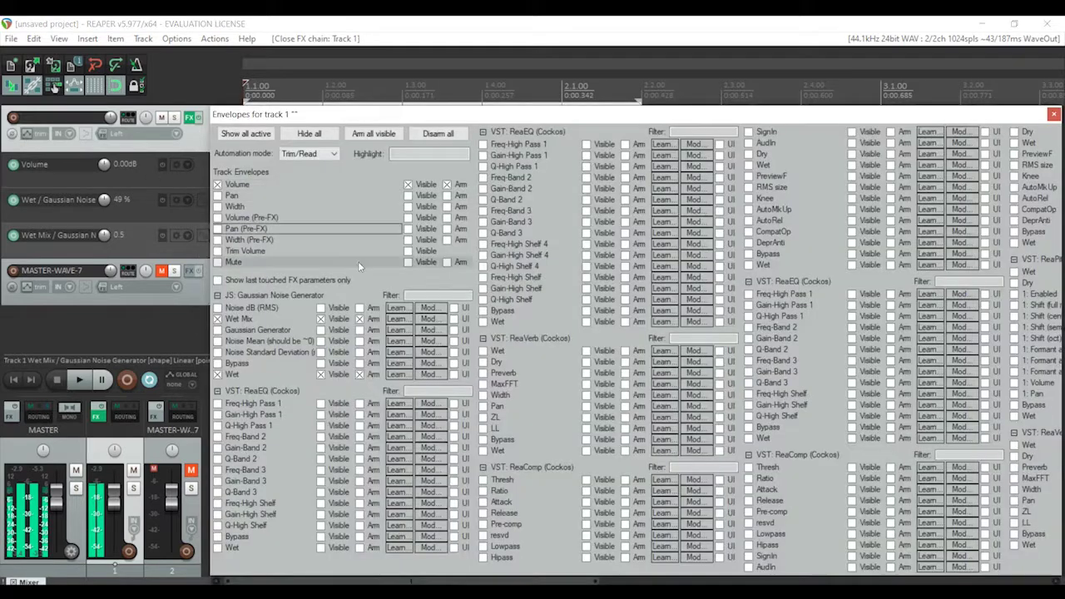
left_click(249, 537)
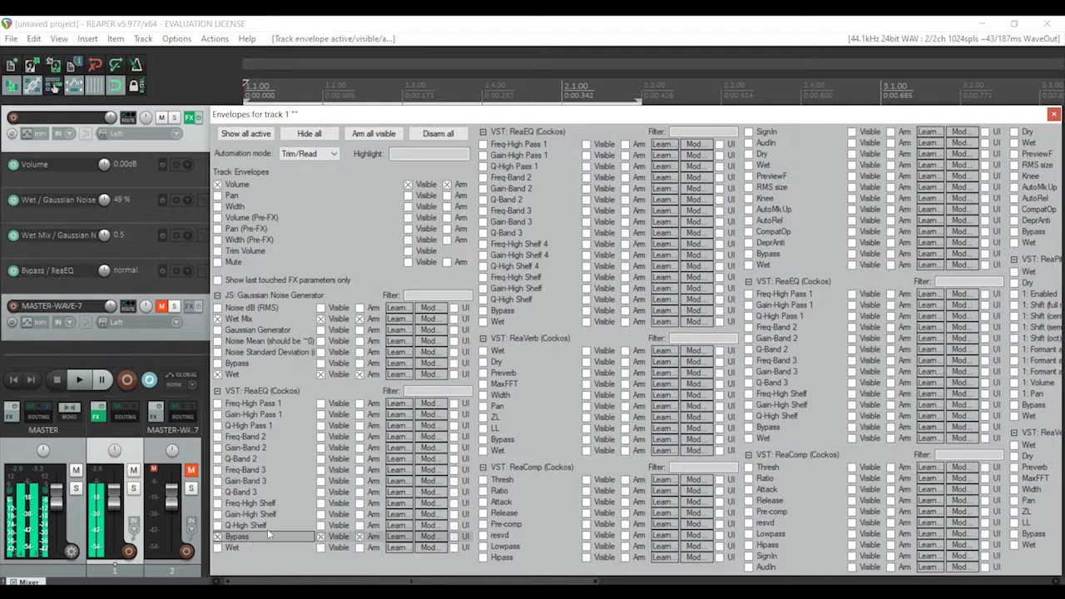
left_click(1053, 114)
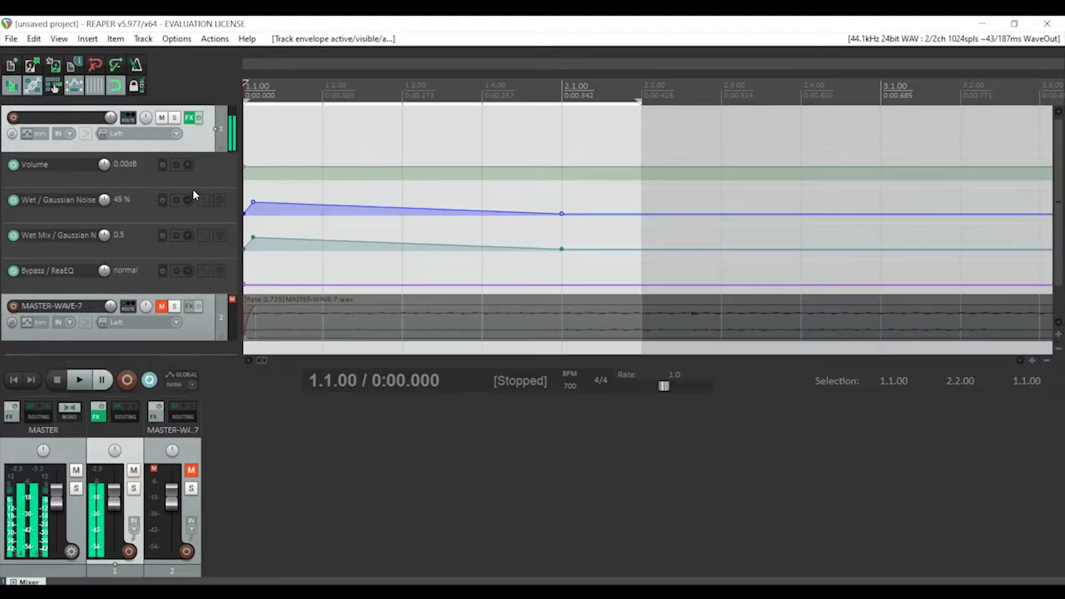
Add a new ReaEQ to Track 1, place it directly after the Gaussian Noise Generator, and close the effect chain window
left_click(189, 117)
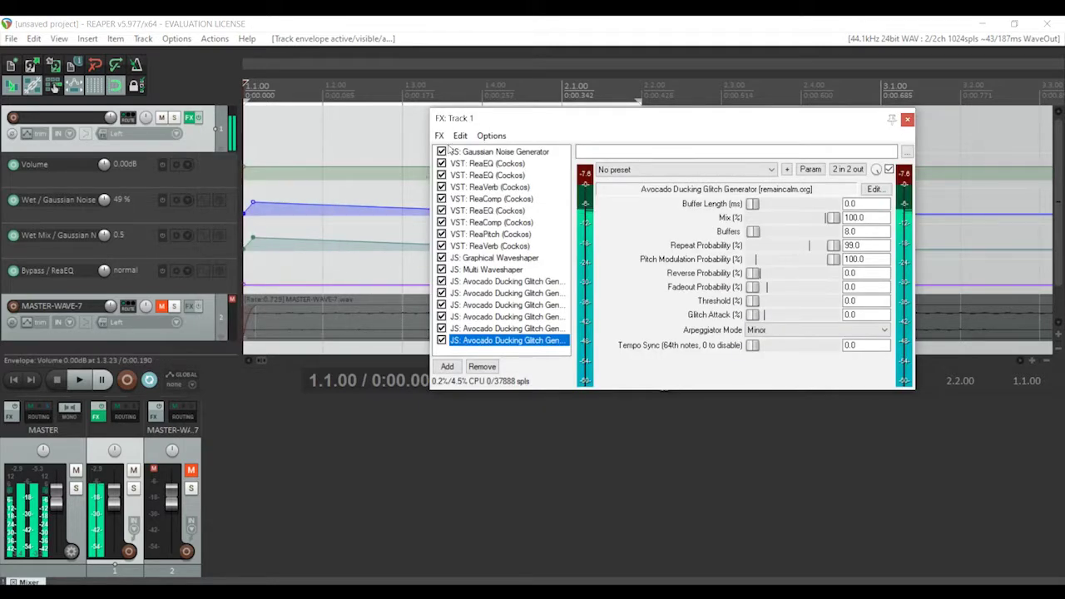
left_click(439, 136)
left_click(458, 152)
type("eq")
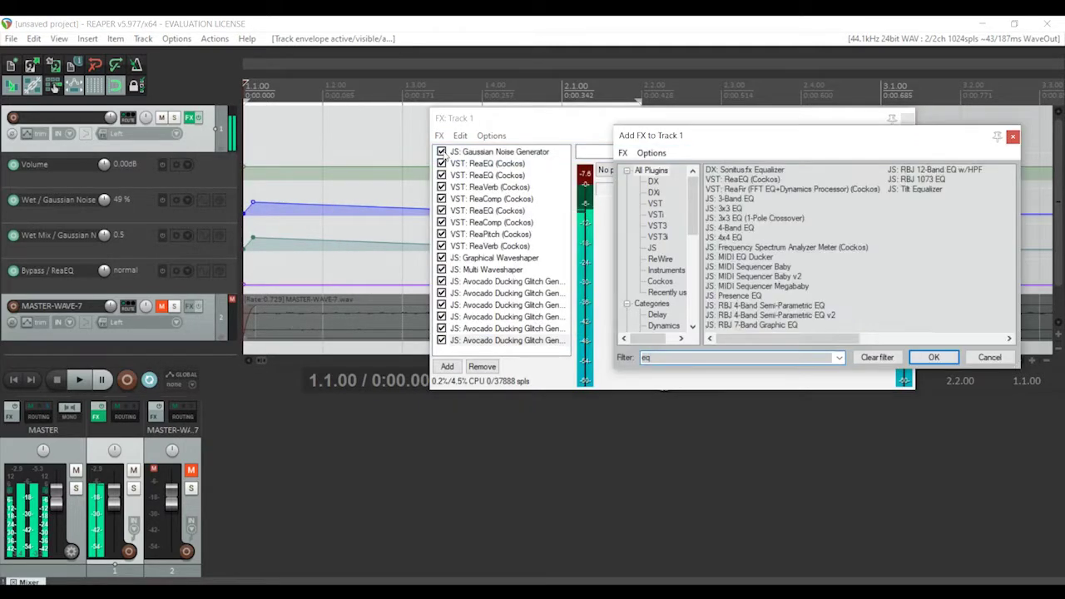
double_click(737, 179)
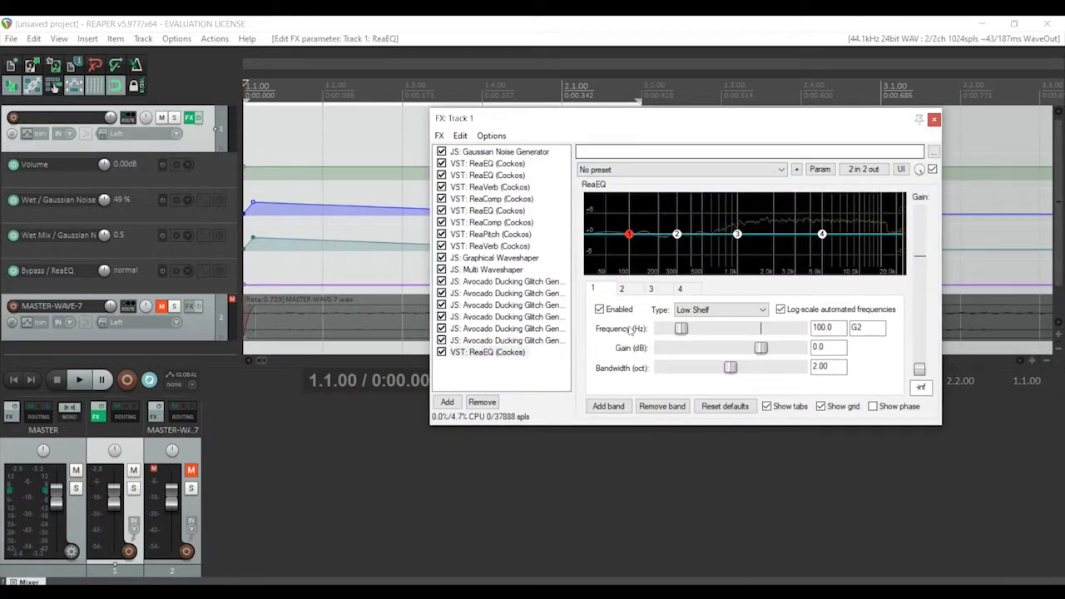
left_click(516, 353)
left_click_drag(518, 353, 495, 164)
left_click(934, 119)
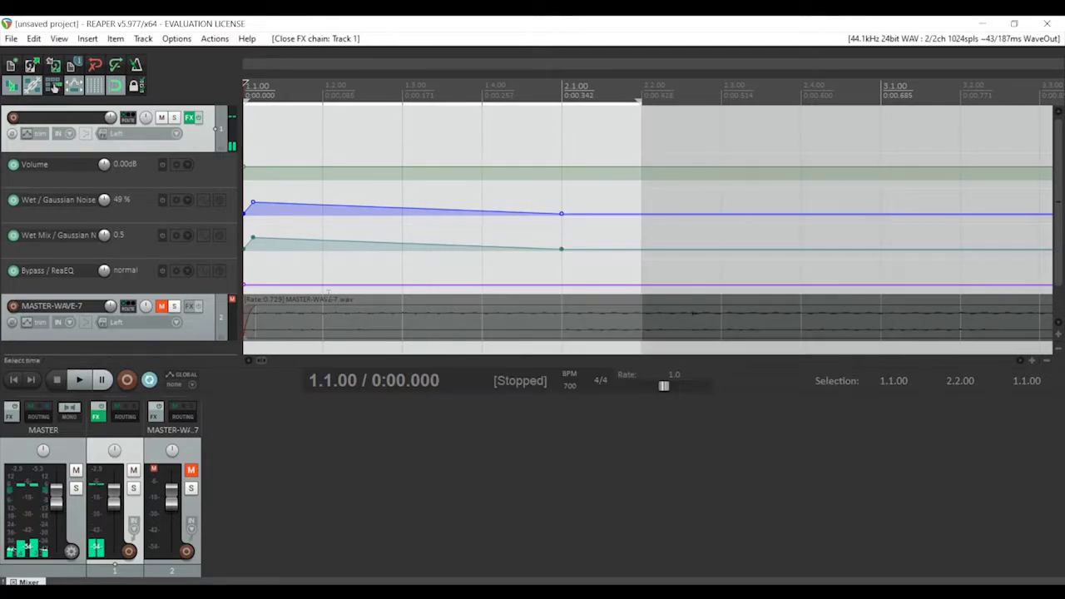
Clear the existing ReaEQ Bypass envelope and show a Bypass envelope for the newly added ReaEQ instead
left_click(184, 271)
left_click(218, 317)
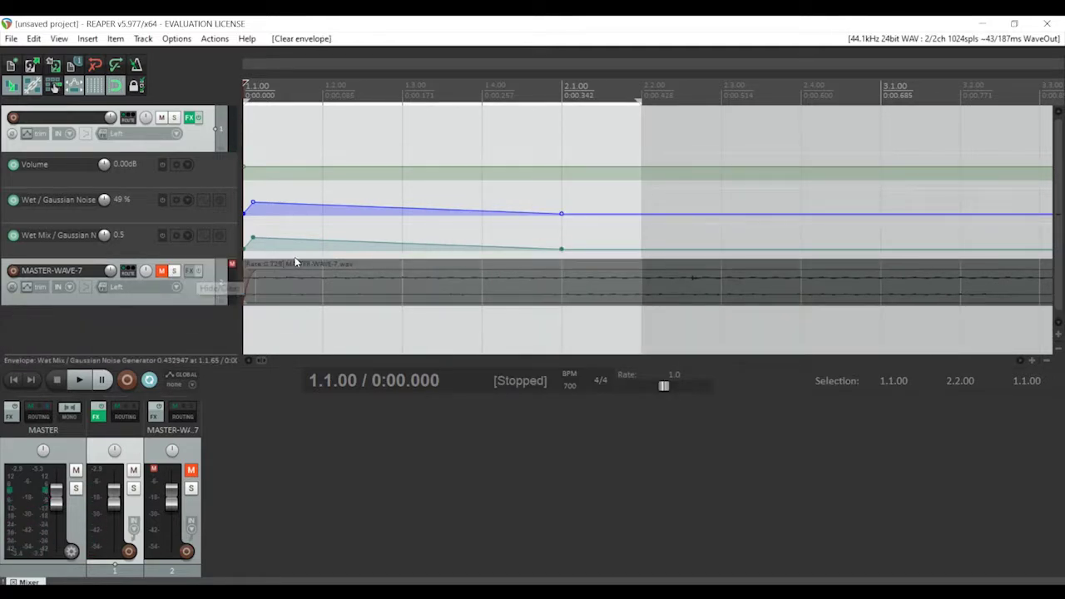
left_click(27, 134)
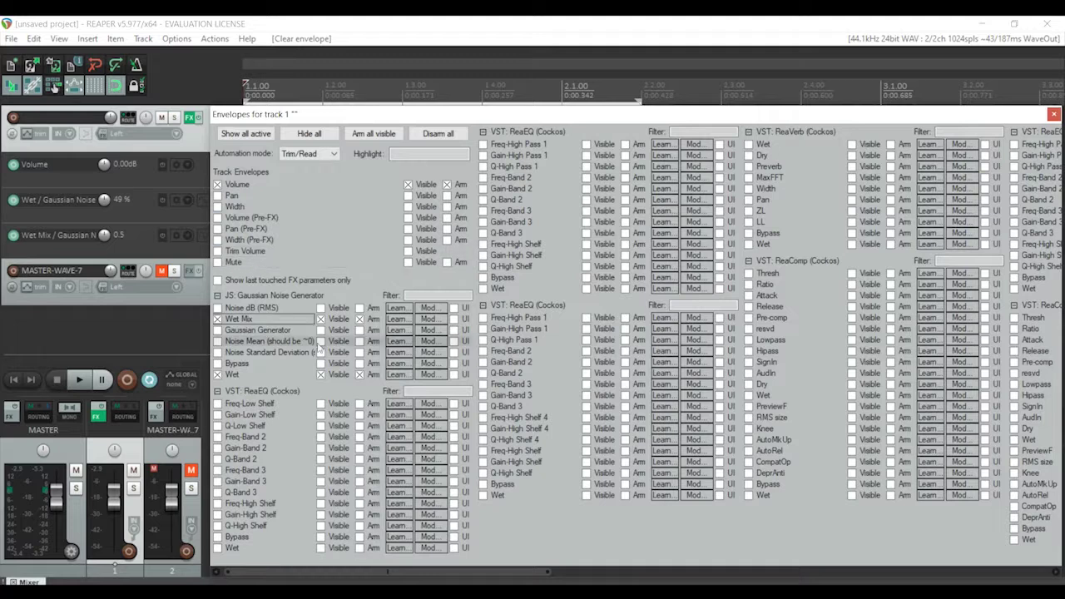
left_click(254, 535)
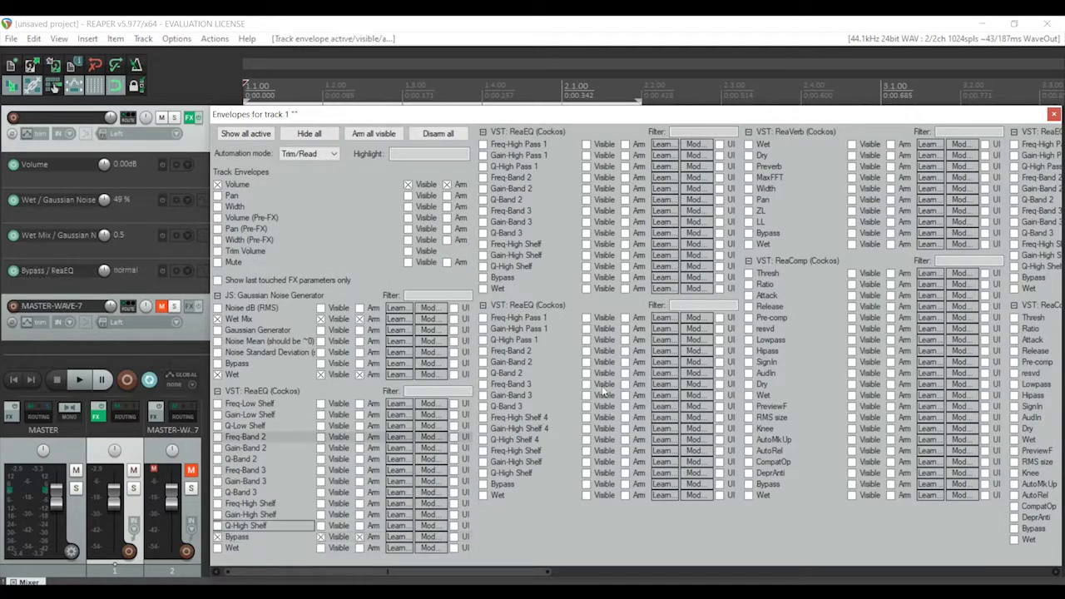
left_click(1053, 115)
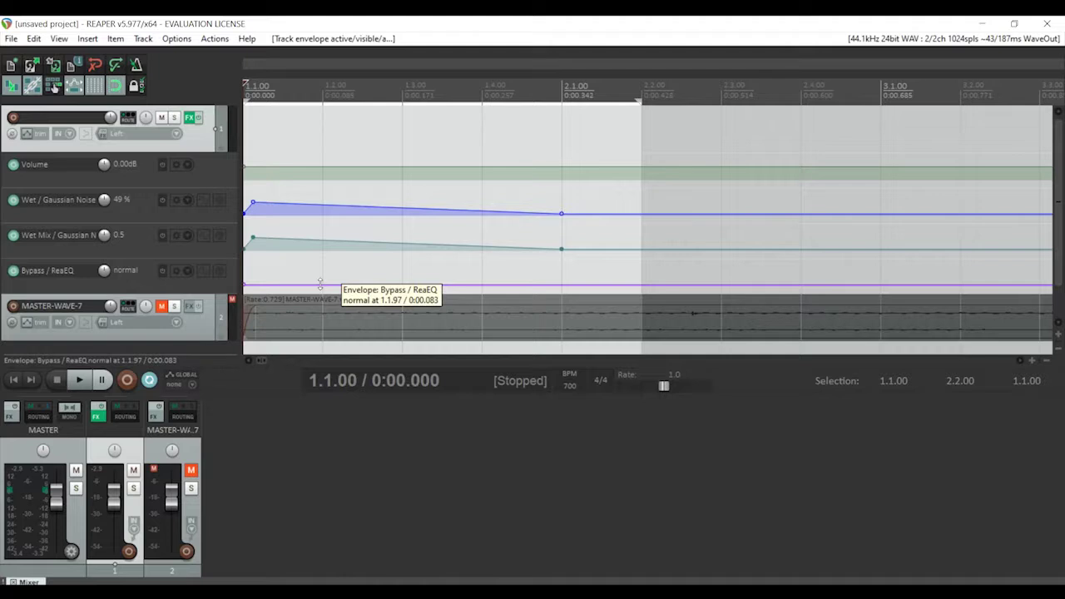
Automate the new ReaEQ as bypassed from 1.1.00 to 1.2.00 and play the time selection from 1.1.00 to 1.3.00
left_click(246, 290)
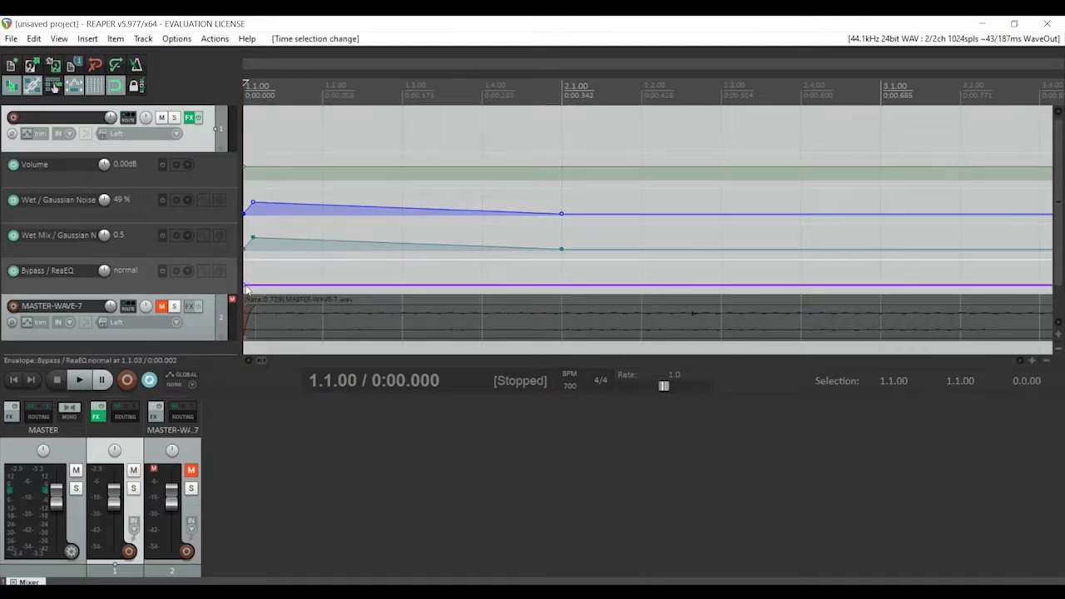
left_click_drag(247, 289, 247, 263)
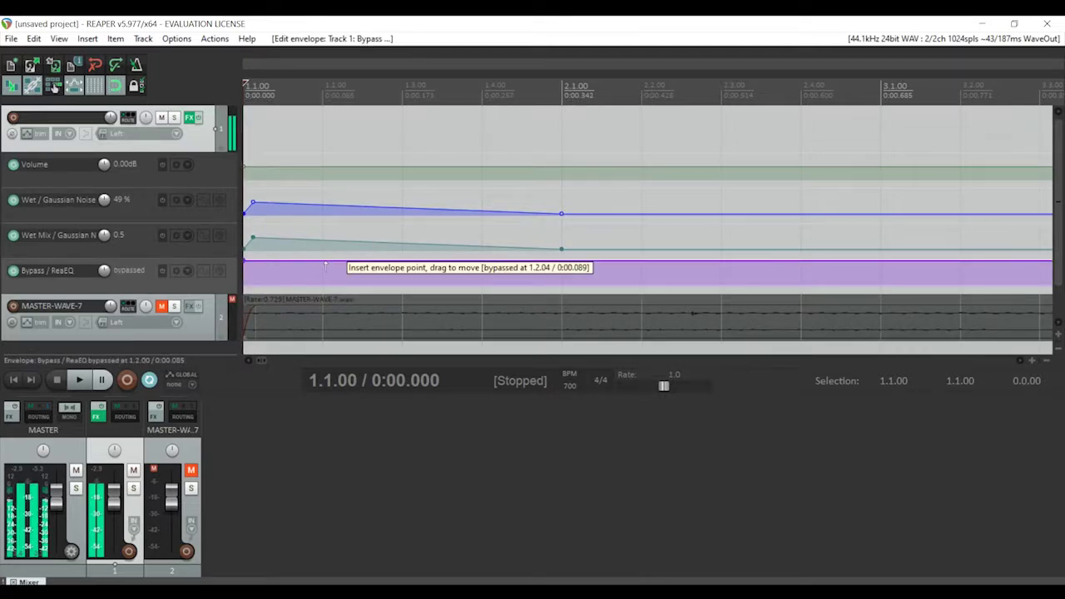
left_click_drag(326, 265, 325, 336)
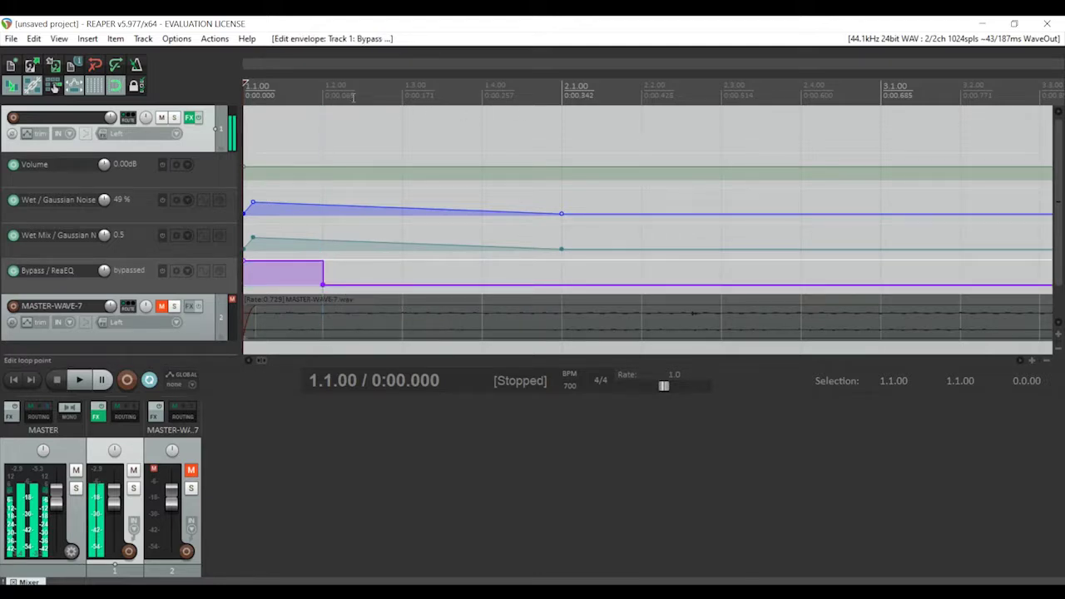
left_click_drag(402, 97, 254, 99)
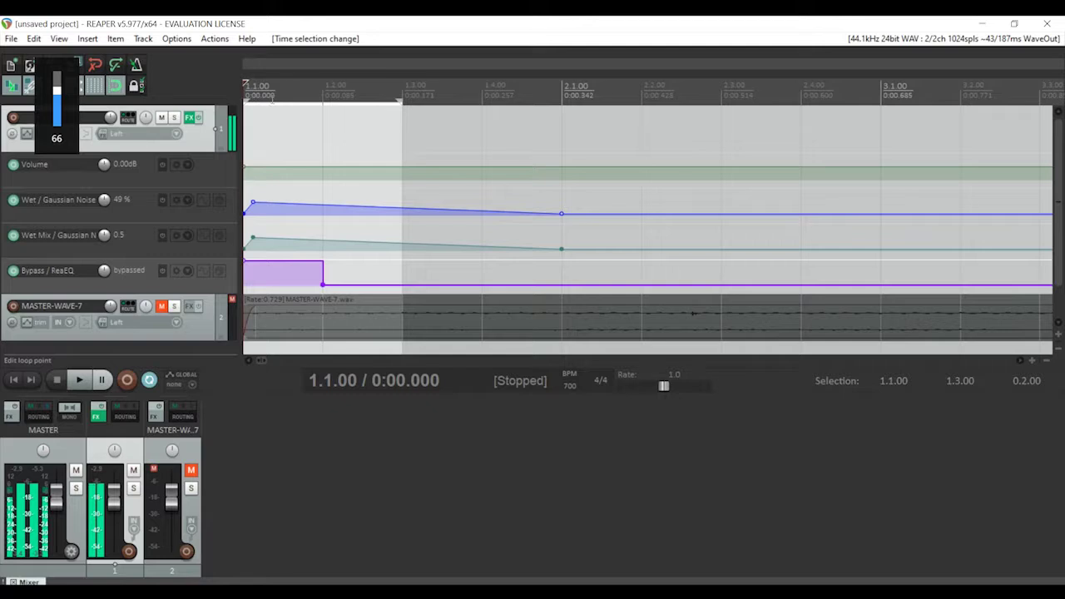
key("space")
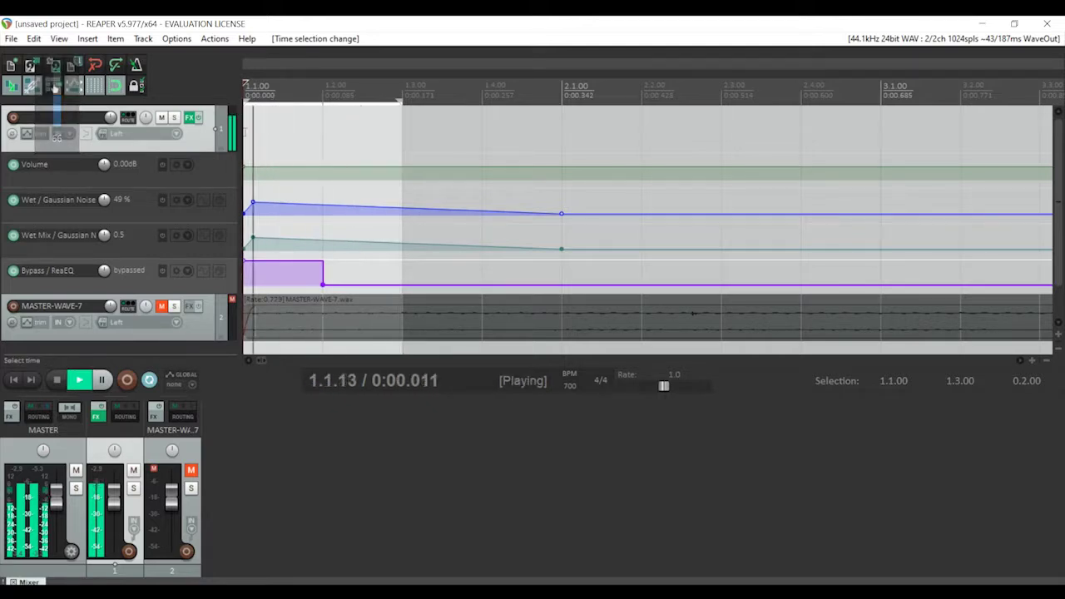
Remove all six Avocado Ducking Glitch Generators from Track 1's effect chain
left_click(190, 116)
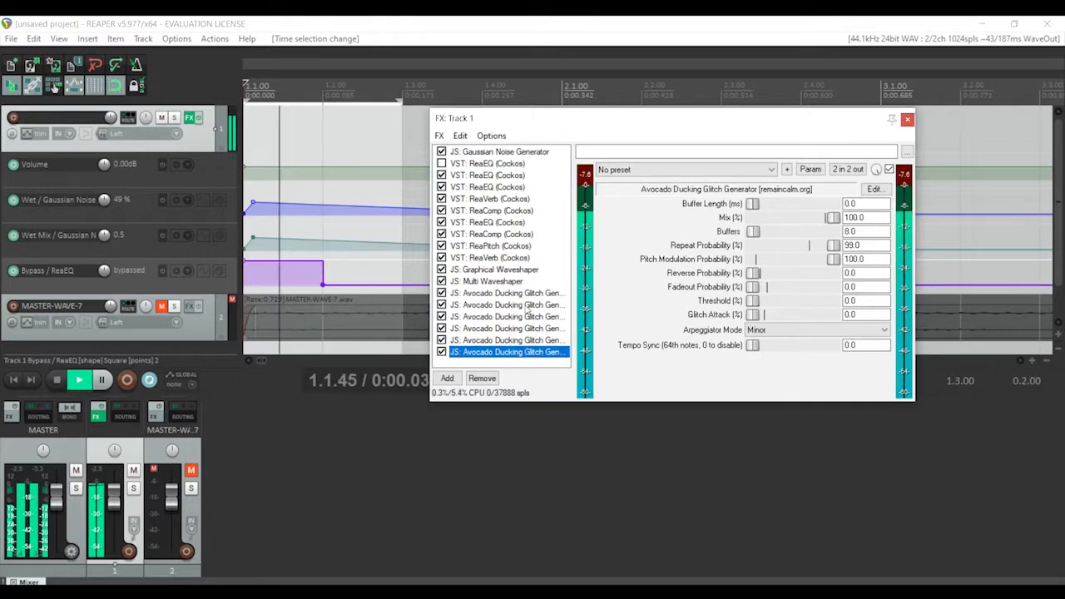
left_click(508, 293, "shift")
key("Delete")
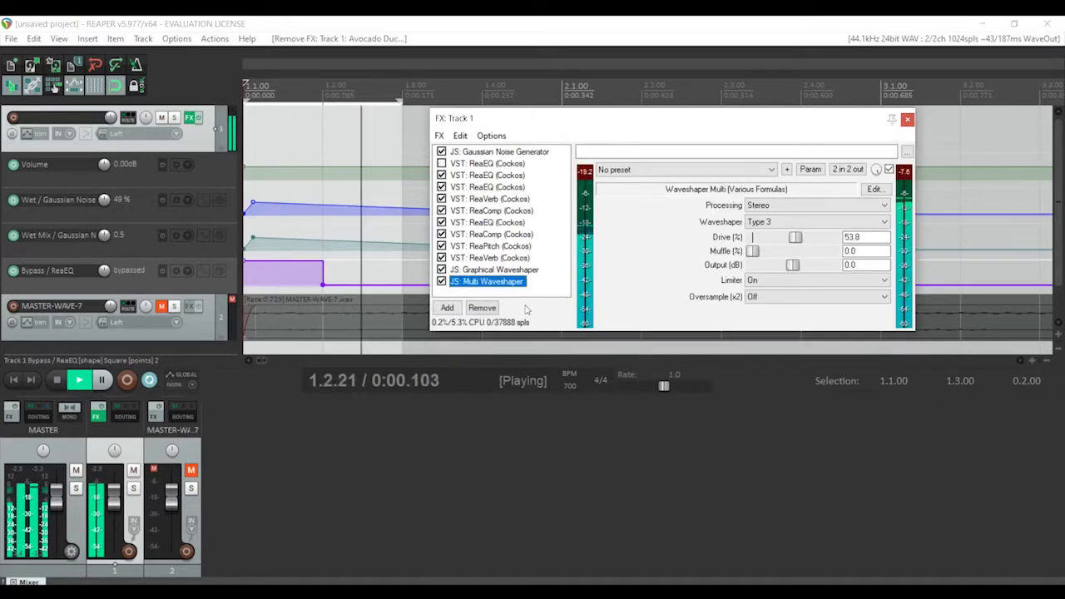
Add one fresh Avocado Ducking Glitch Generator at the end of Track 1's effect chain
left_click(439, 135)
left_click(453, 149)
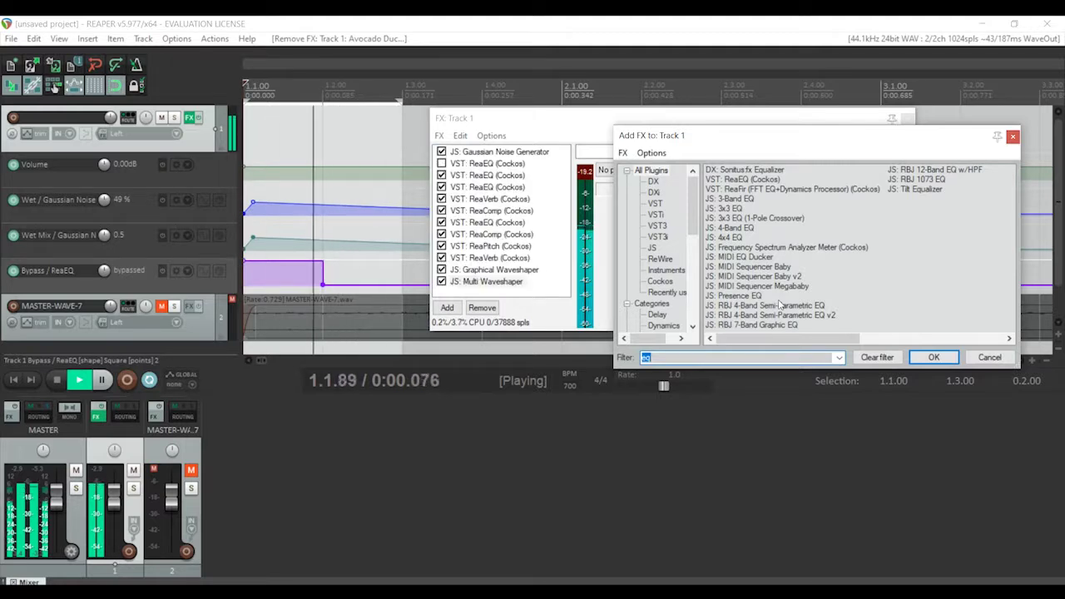
type("v")
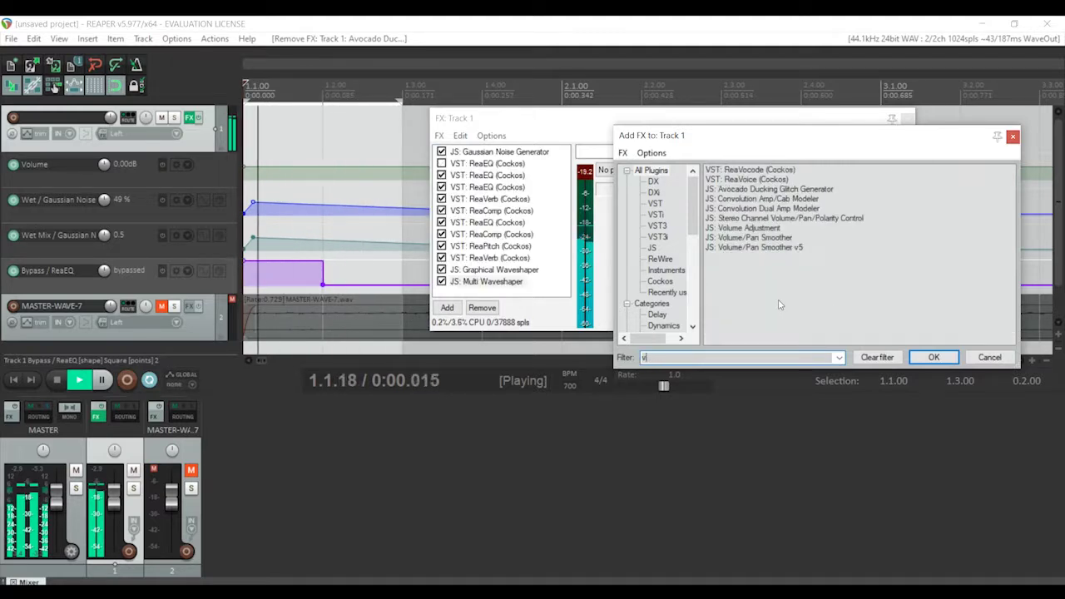
key("BackSpace")
type("avo")
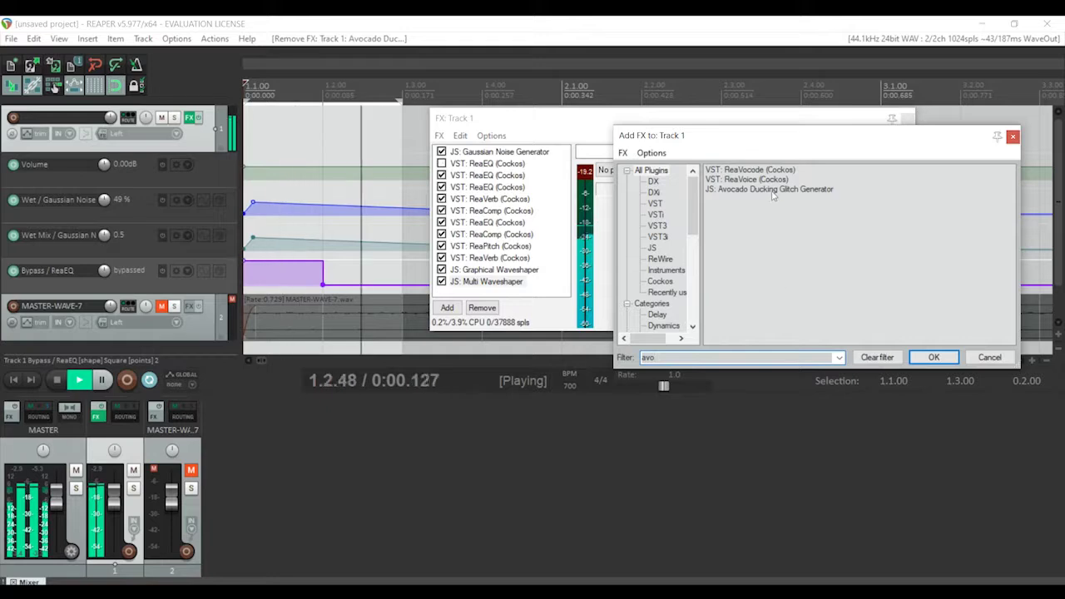
double_click(773, 189)
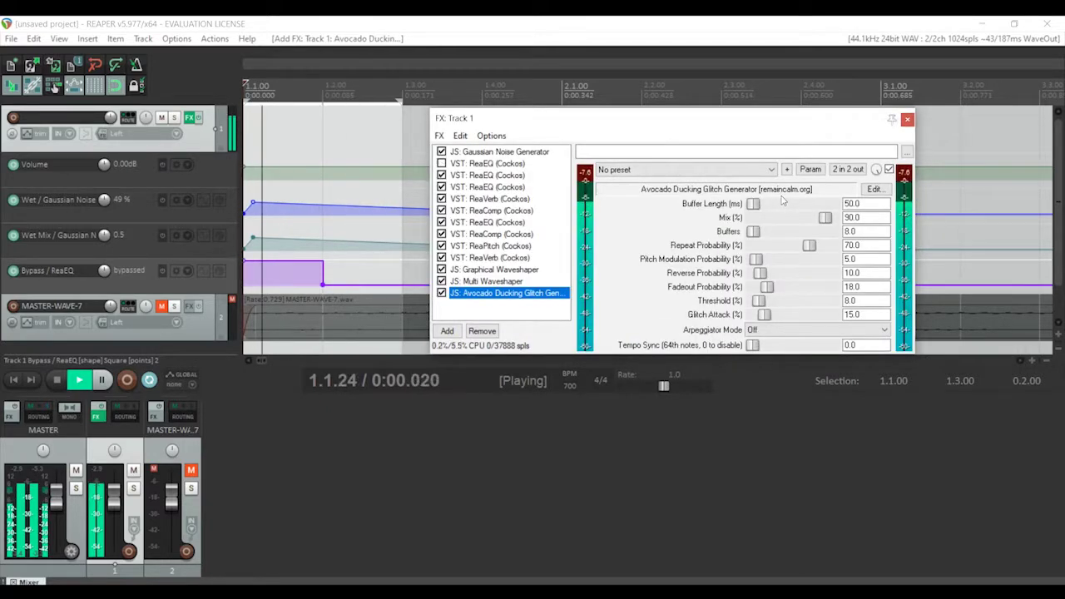
Set the glitch generator's Buffers to 420 and close Track 1's effect chain window
left_click(850, 232)
type("420")
key("Return")
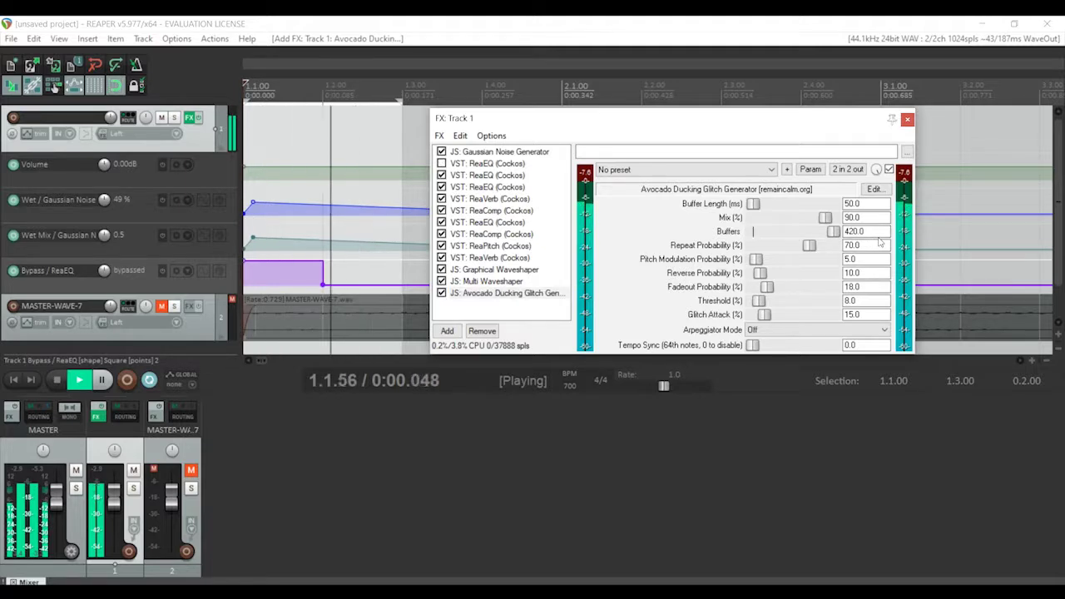
left_click(879, 243)
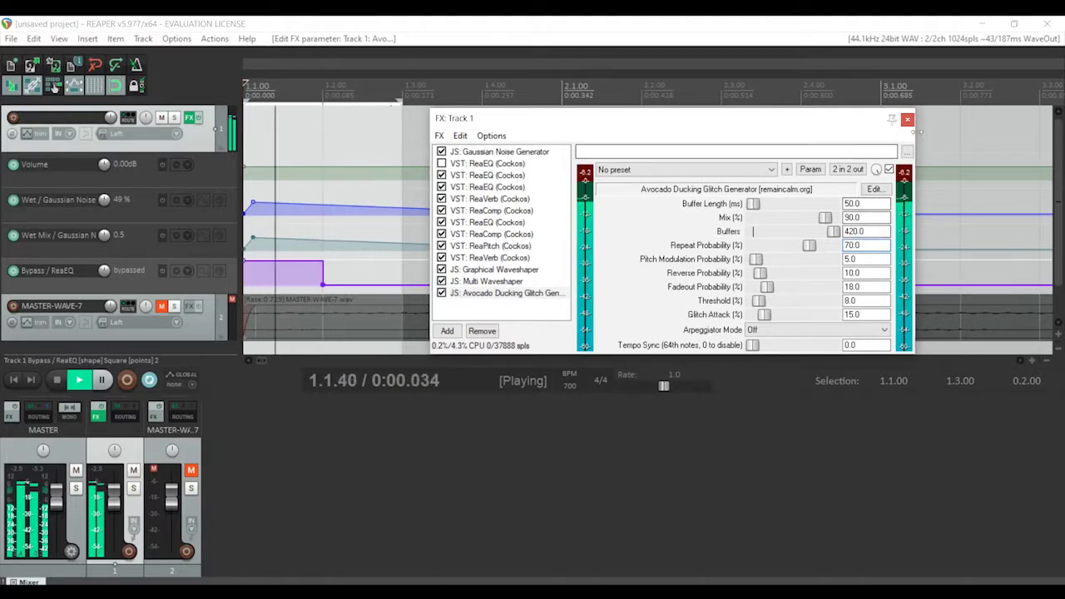
left_click(907, 119)
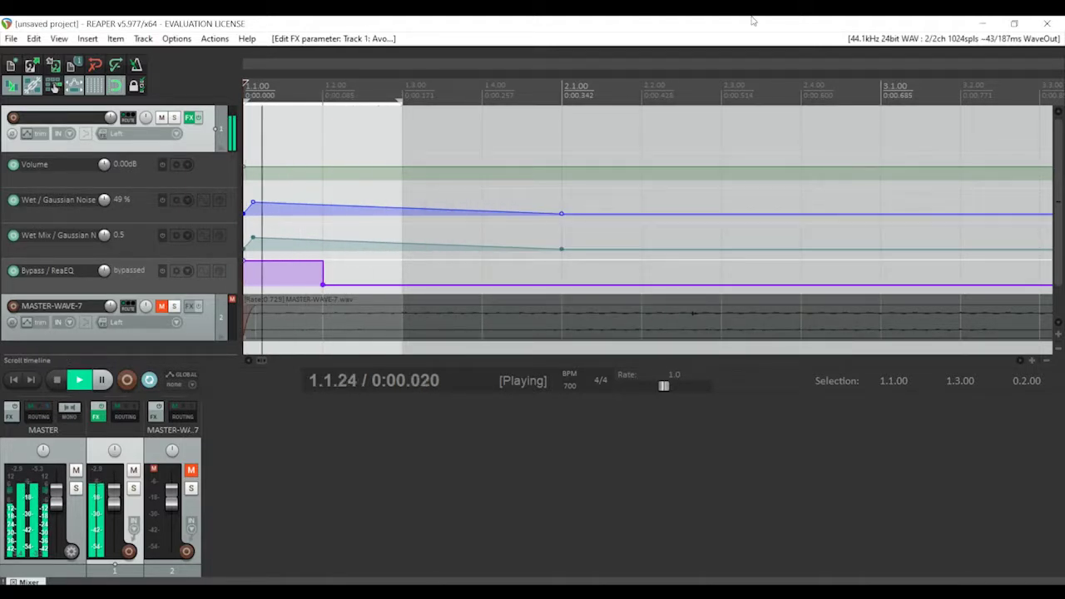
key("ctrl+alt+r")
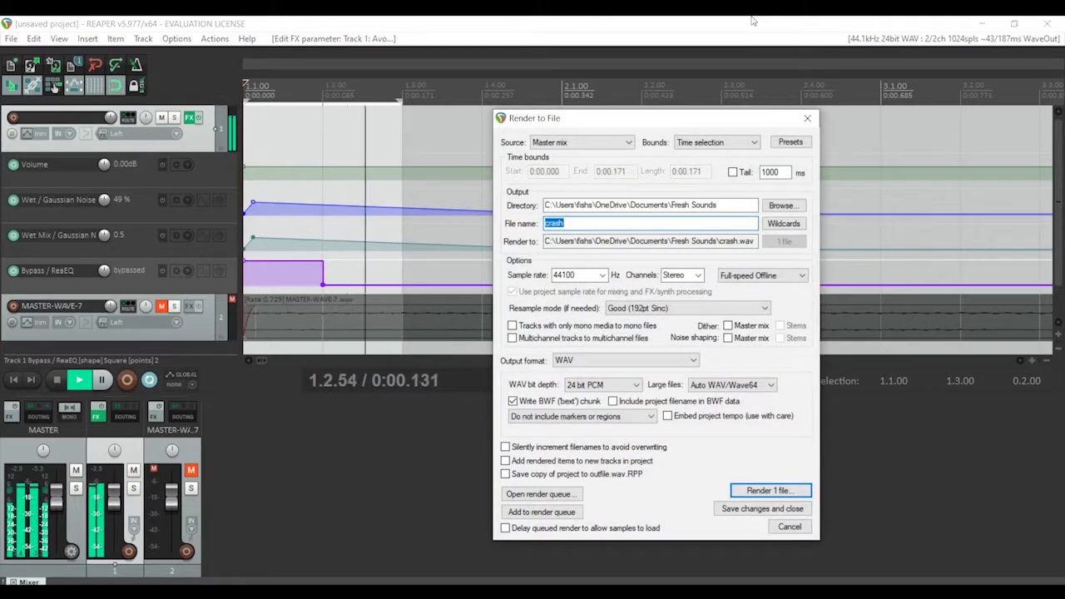
type("skitter")
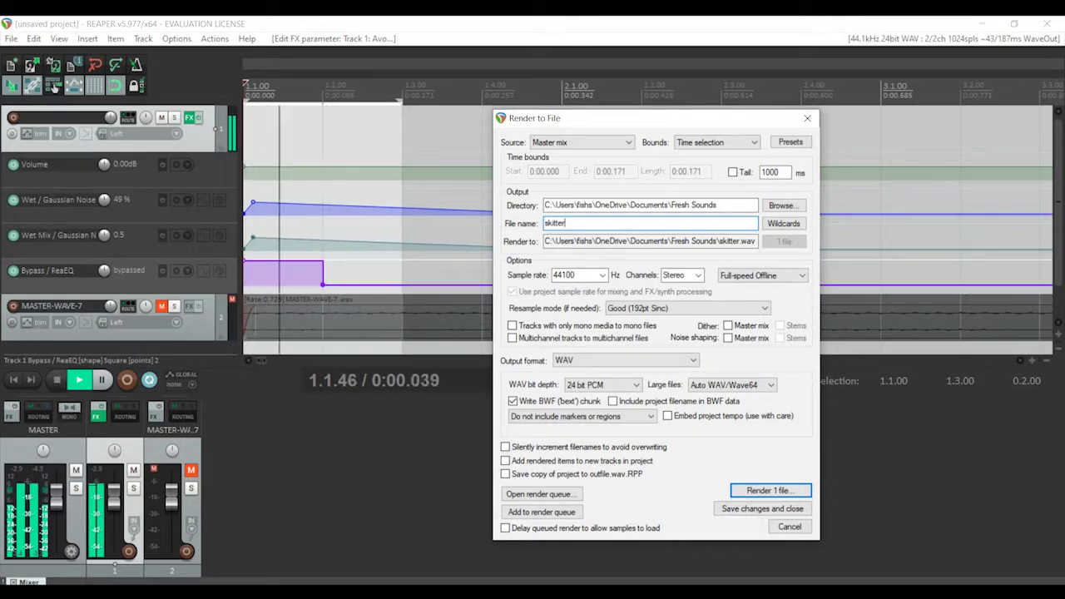
key("Escape")
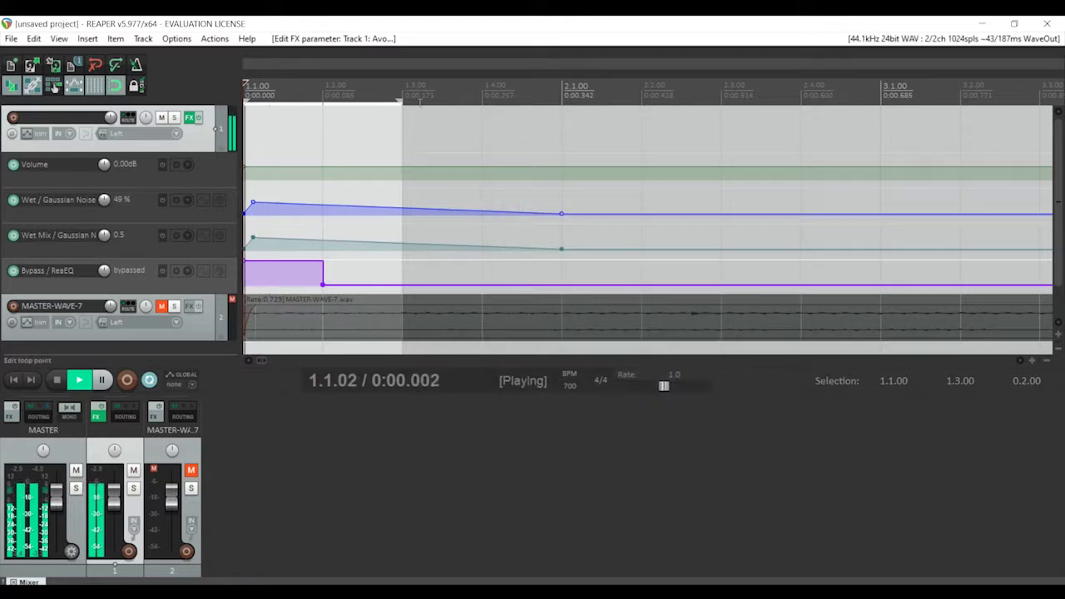
Extend the time selection to 2.2.00 and reshape the Bypass envelope so ReaEQ is bypassed only from 1.3.00 to 1.4.00
left_click_drag(403, 98, 641, 98)
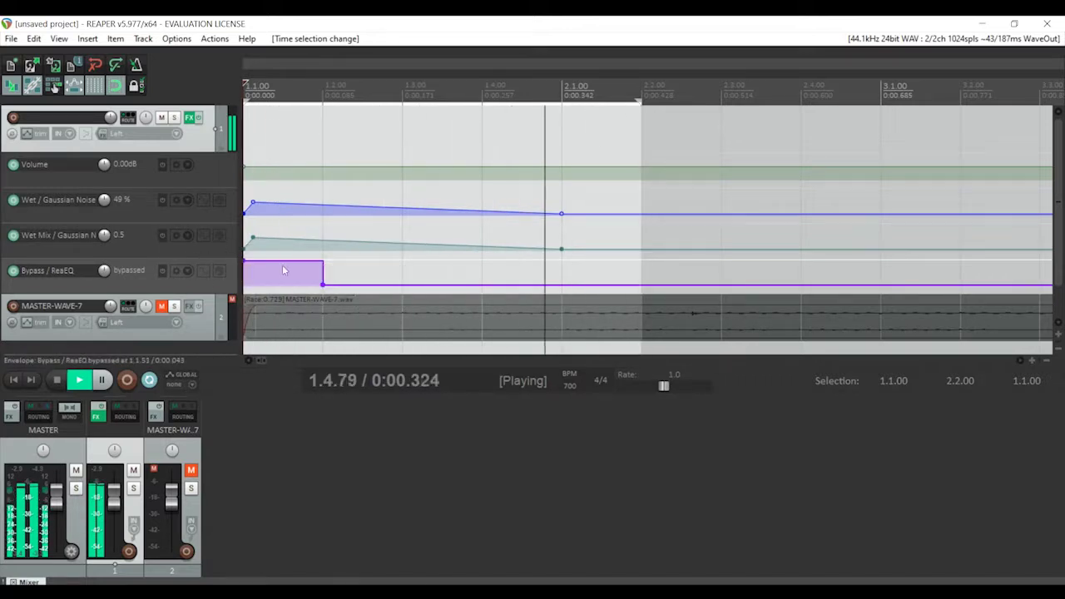
left_click_drag(321, 284, 467, 280)
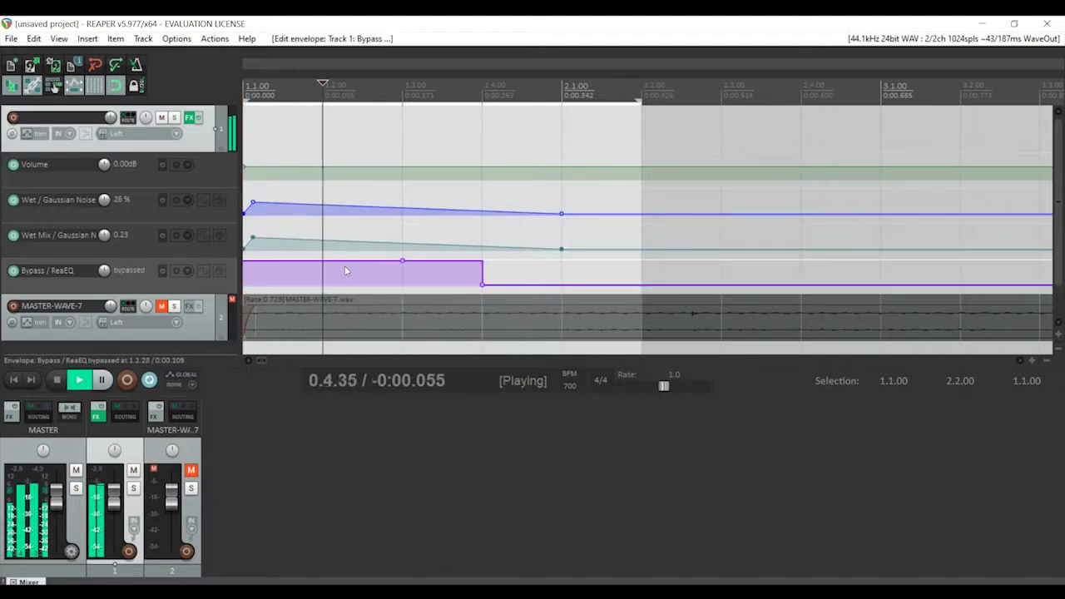
left_click(323, 261)
left_click_drag(322, 261, 336, 330)
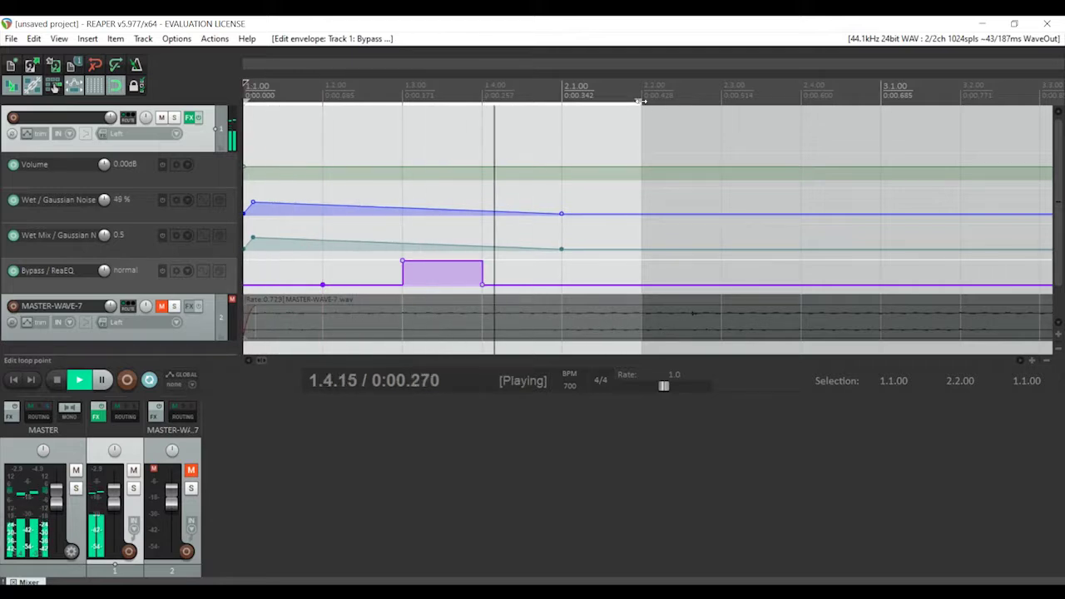
Extend the time selection to 3.1.00 and render it as a WAV file named weird noise hit
left_click_drag(640, 101, 881, 101)
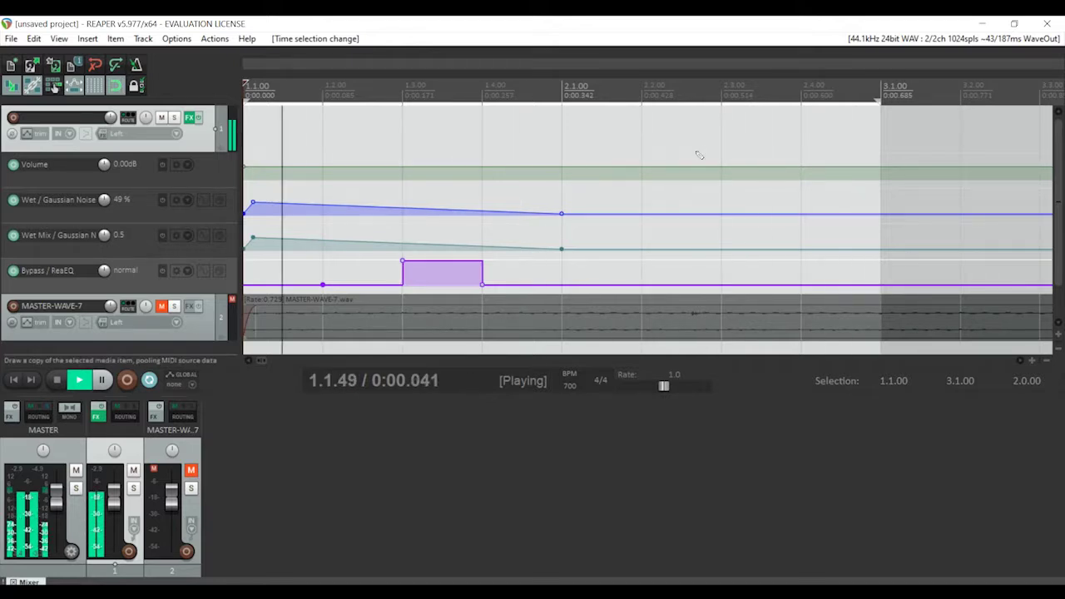
key("ctrl+alt+r")
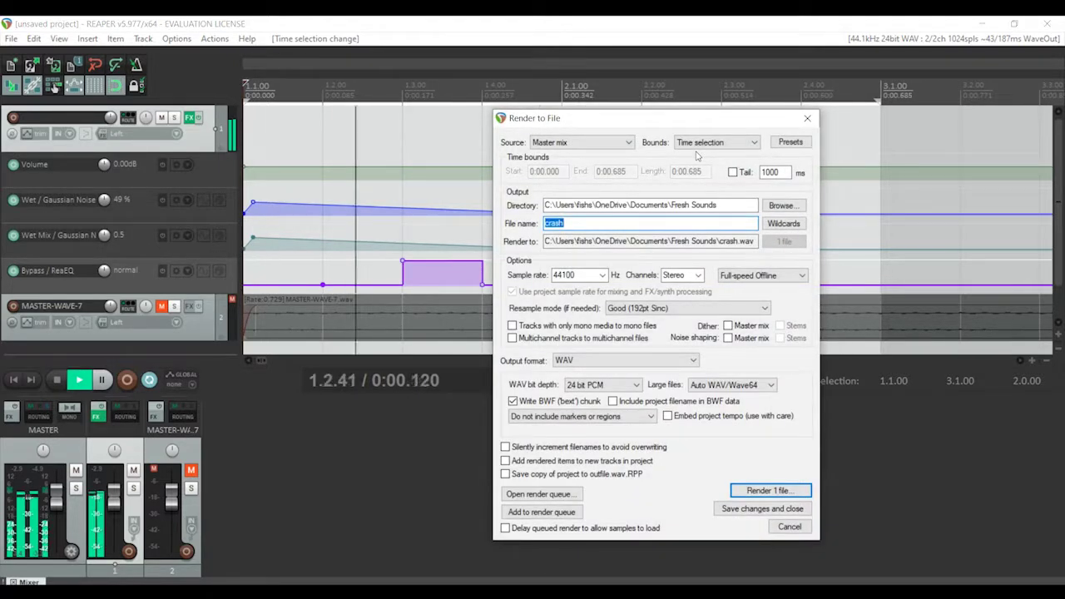
type("weird n")
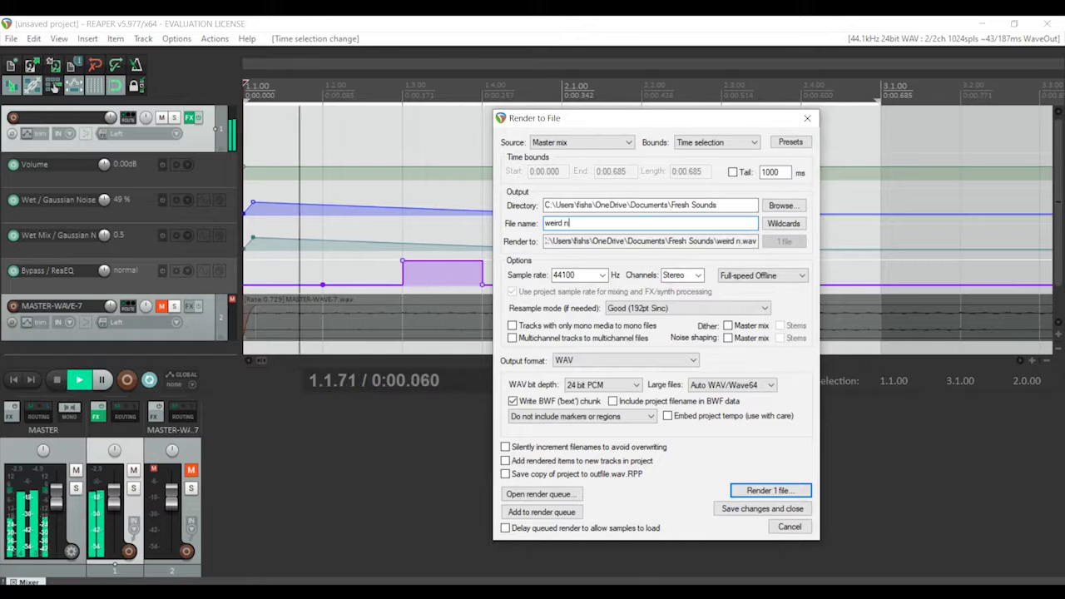
type("oise hit")
key("Return")
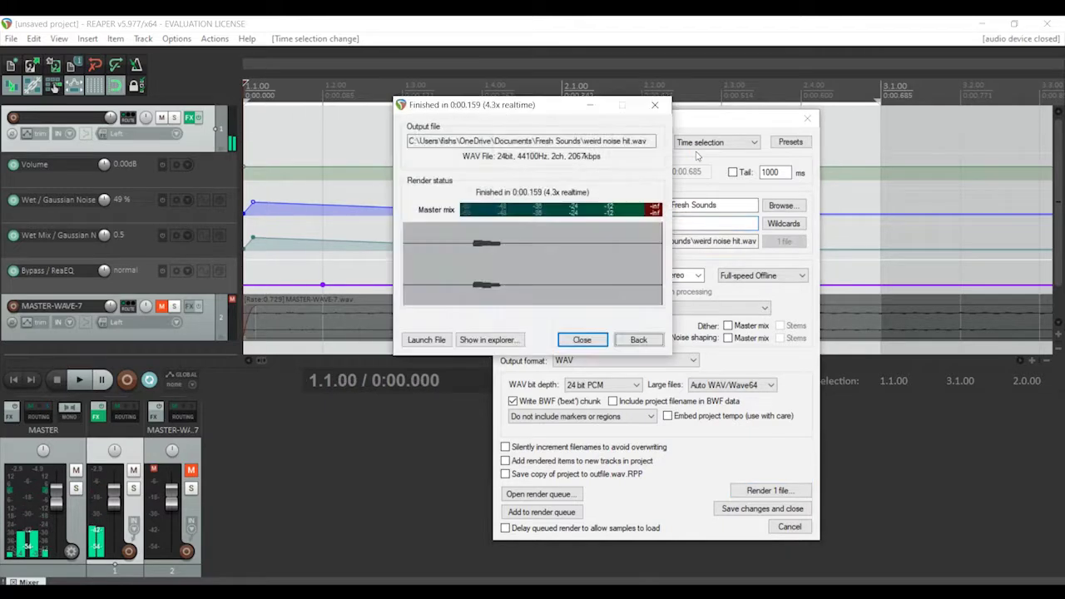
key("Return")
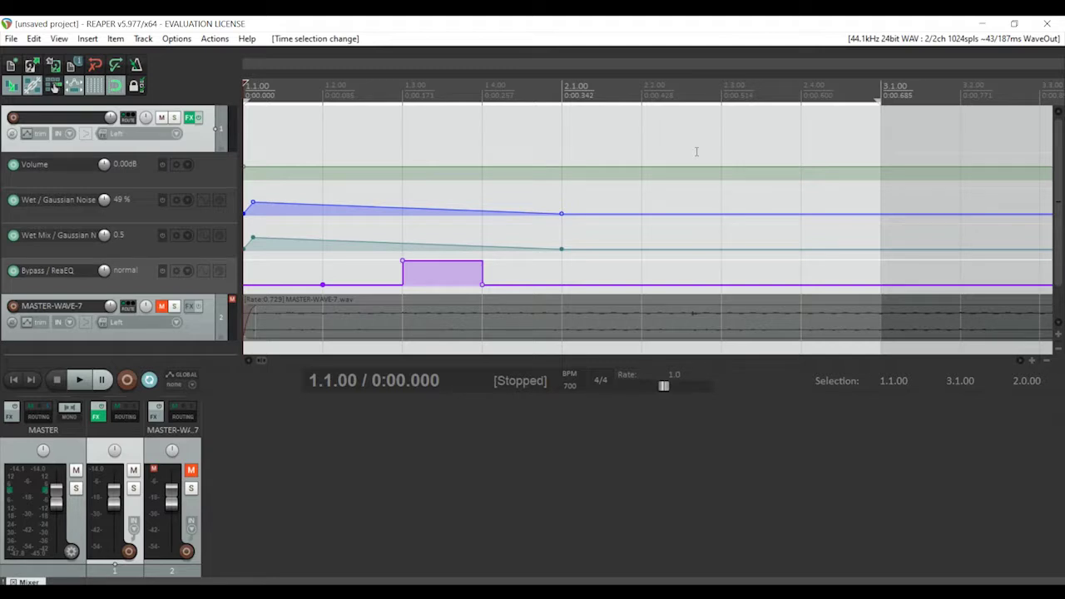
Delete the muted MASTER-WAVE-7 track from the project
left_click(207, 331)
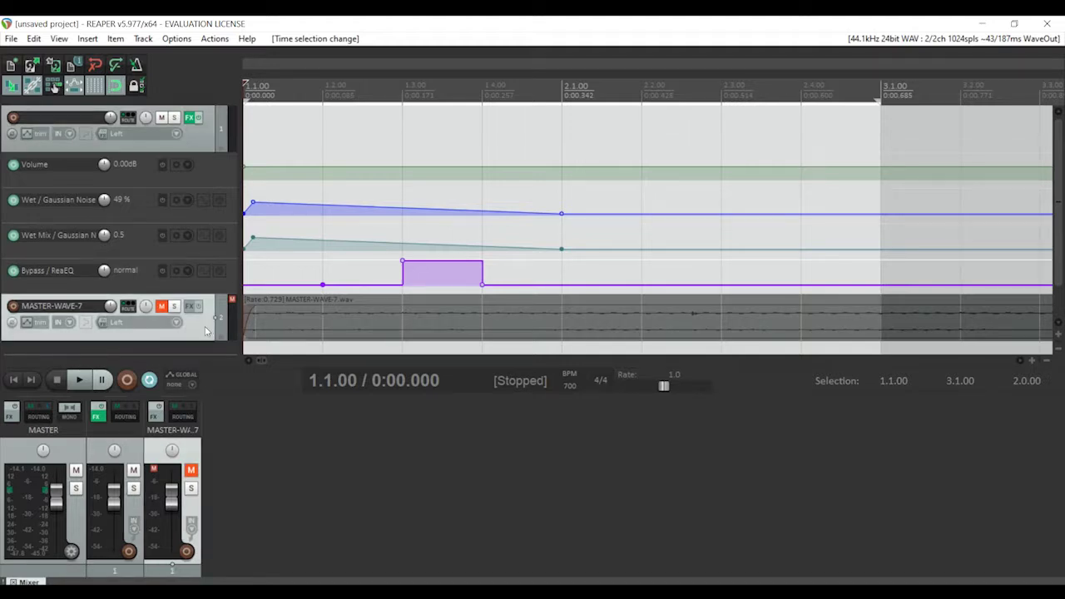
key("Delete")
left_click(504, 350)
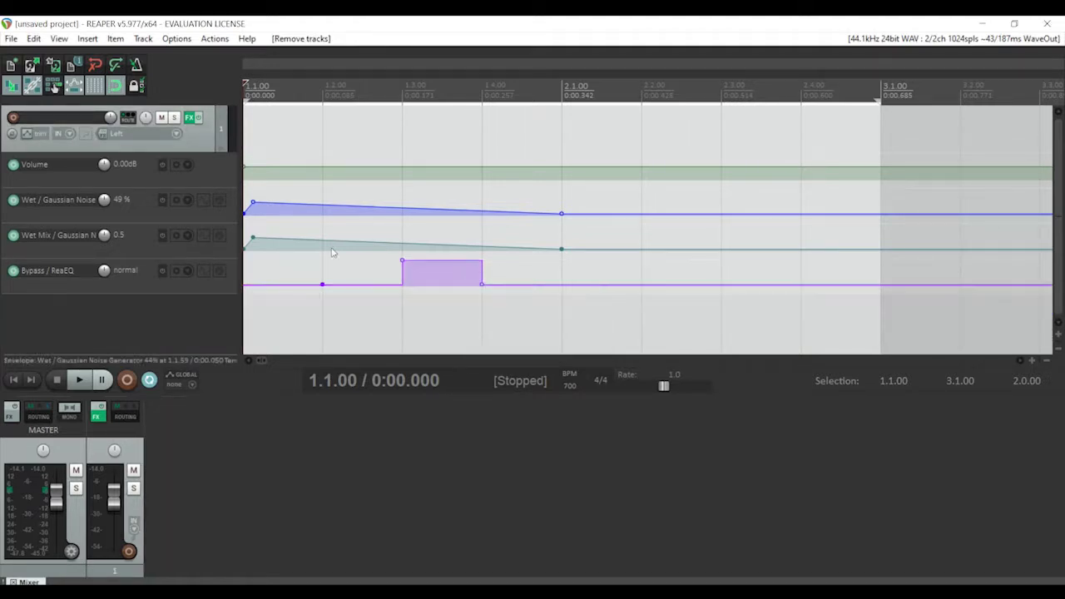
Delete Track 1 with its envelopes and clear the time selection so the project is empty
left_click(616, 203)
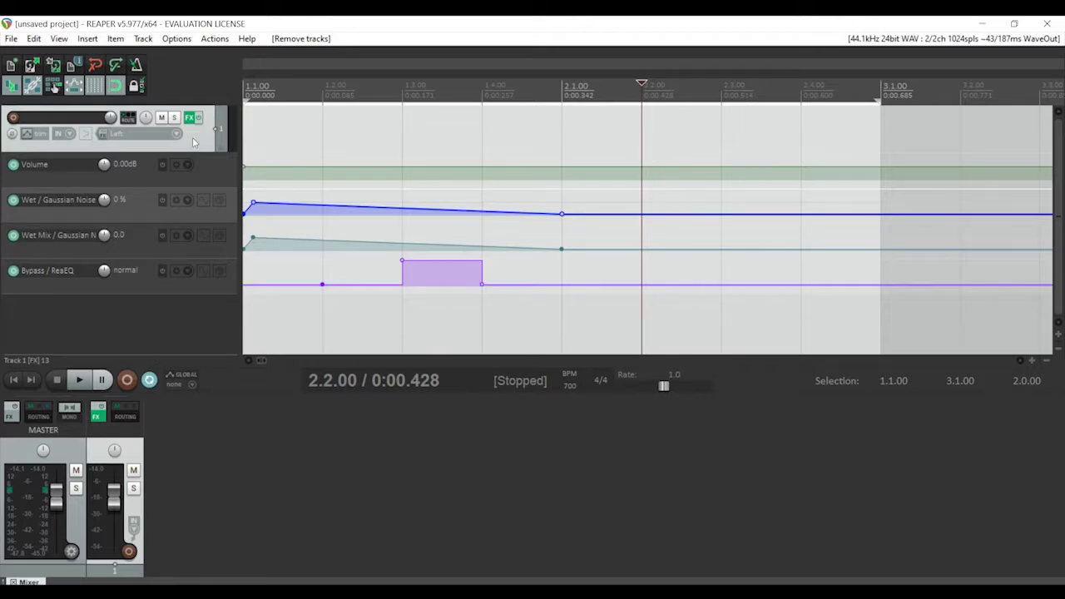
key("Delete")
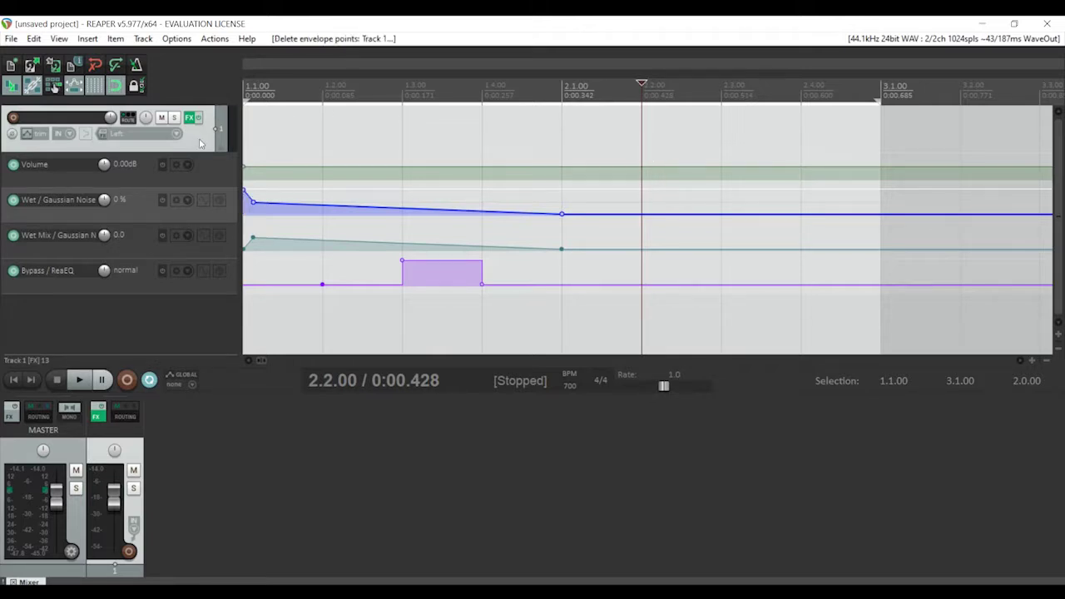
key("Delete")
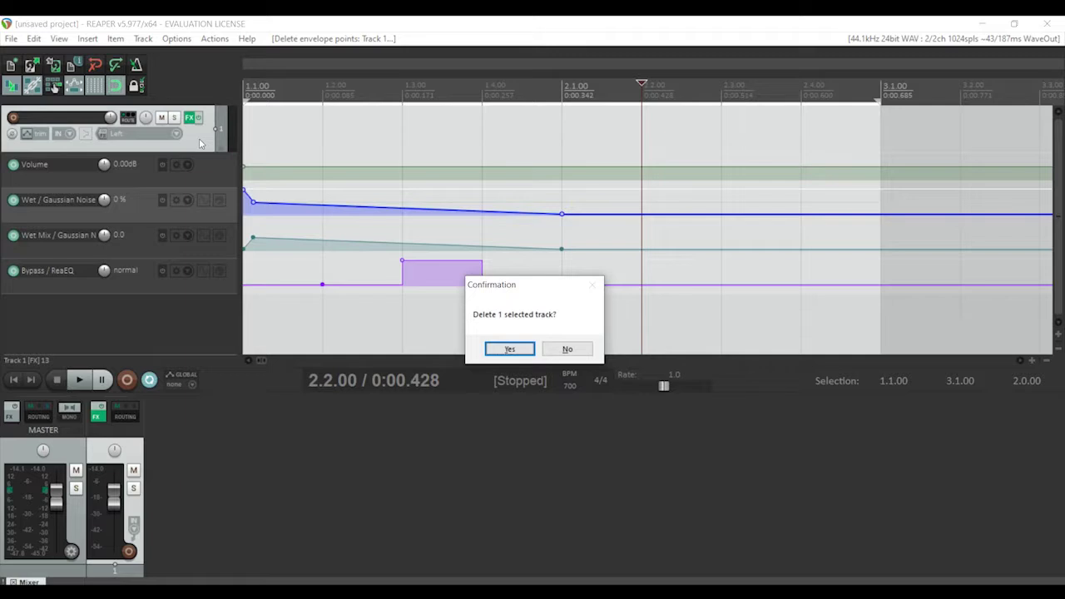
left_click(510, 349)
left_click(270, 87)
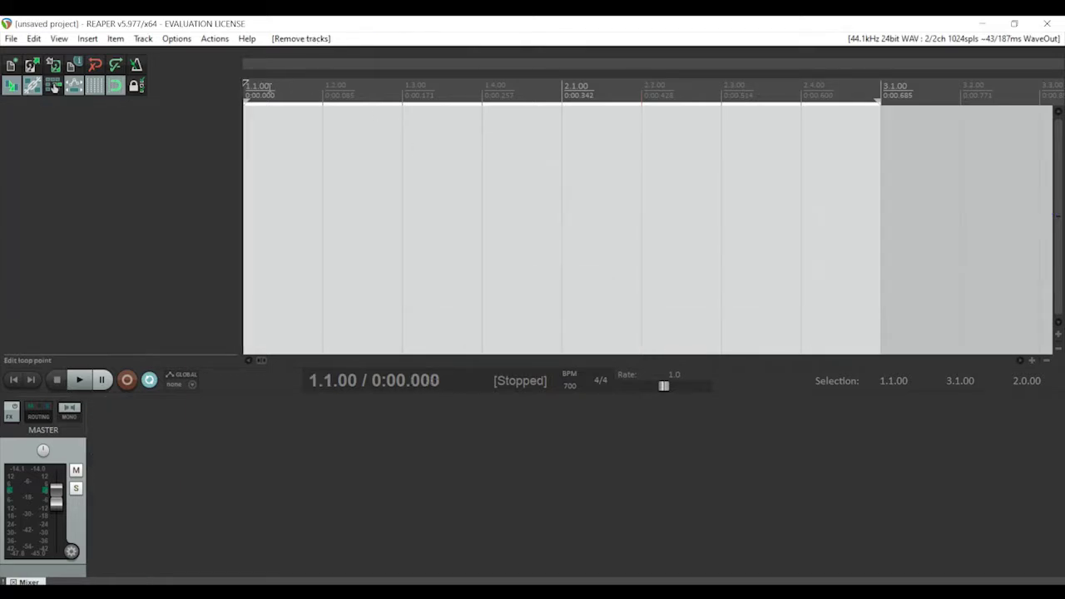
left_click(311, 98)
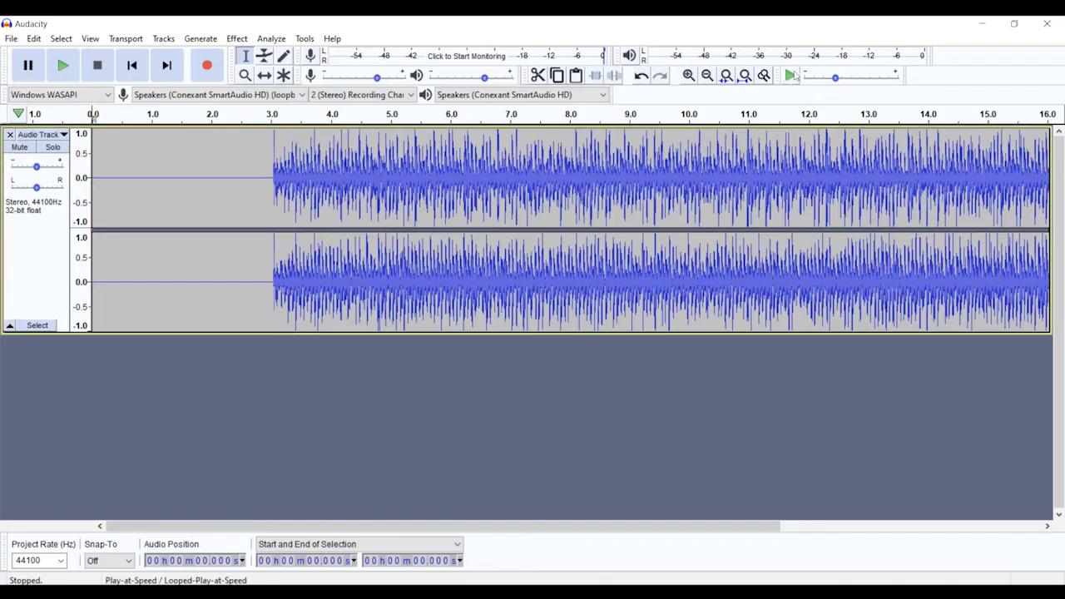
Close the Audacity project without saving it and return to REAPER
left_click(1047, 24)
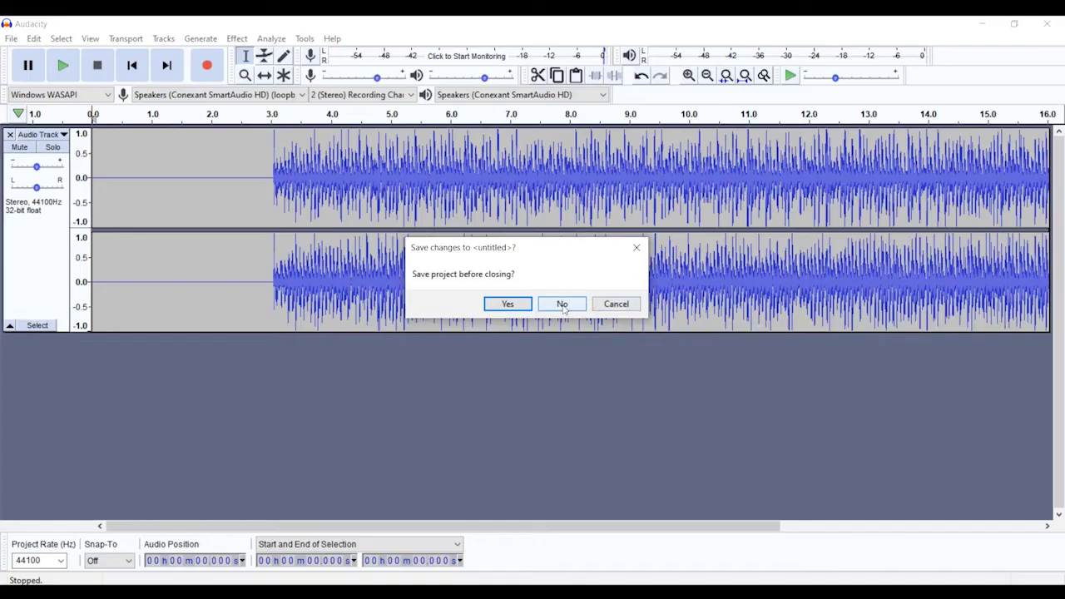
left_click(562, 304)
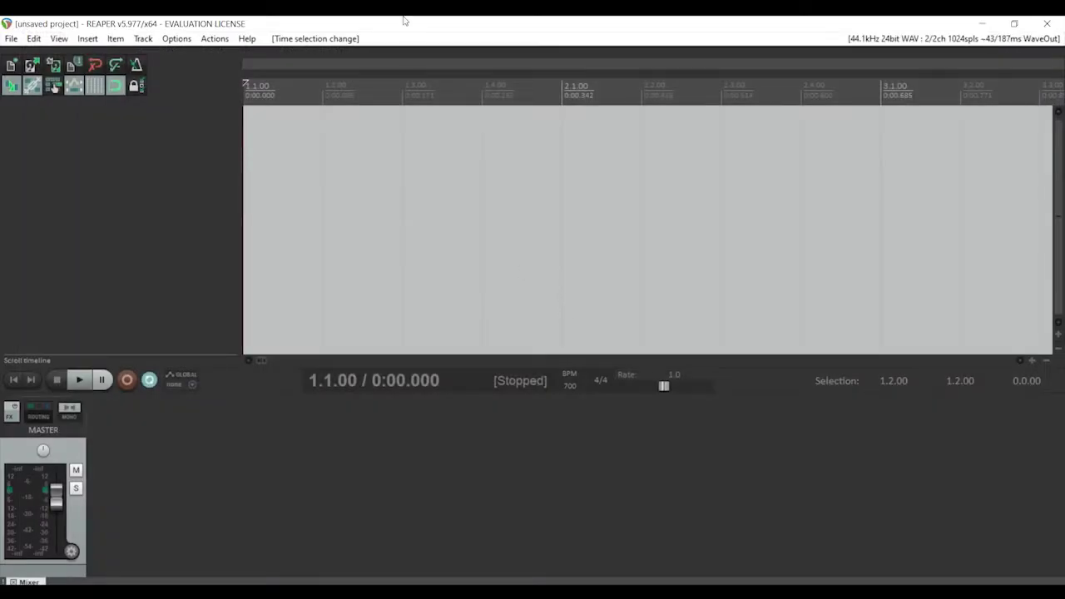